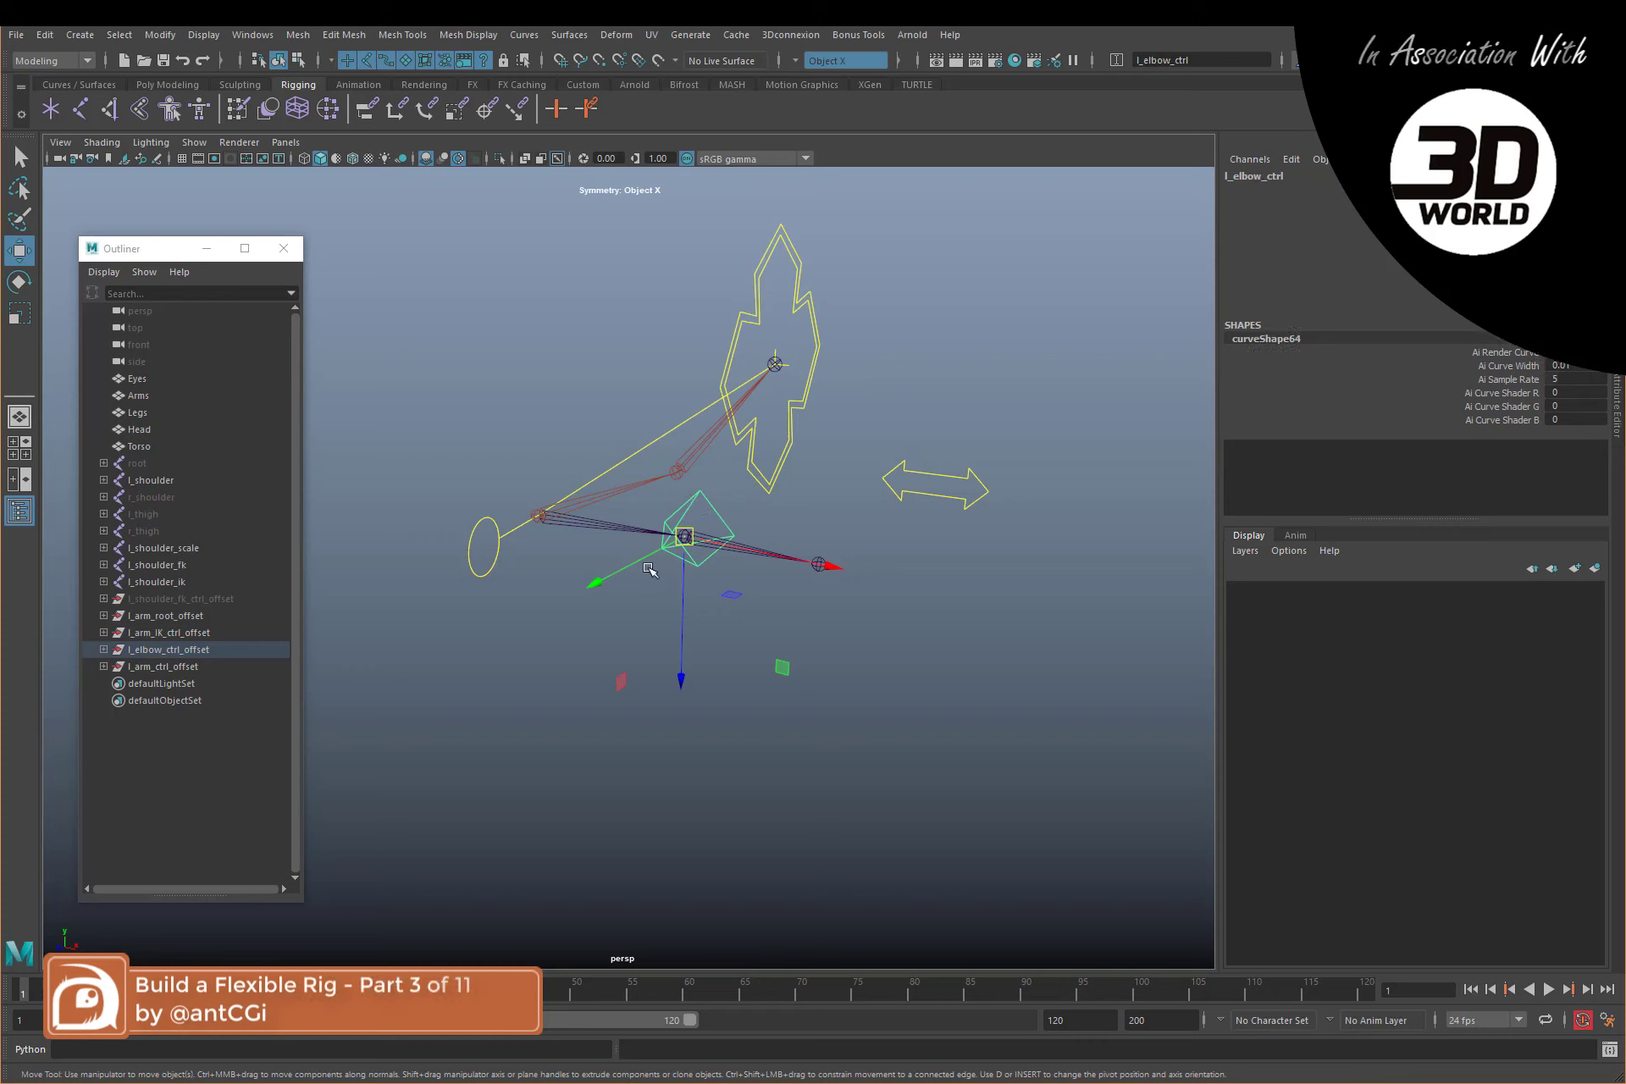
Test moving the left elbow control and changing the arm control's IK FK Switch, and undo the changes
{"action": "left_click_drag", "start_coordinate": [627, 569], "coordinate": [744, 466]}
{"action": "key", "text": "ctrl+z"}
{"action": "left_click", "coordinate": [974, 487]}
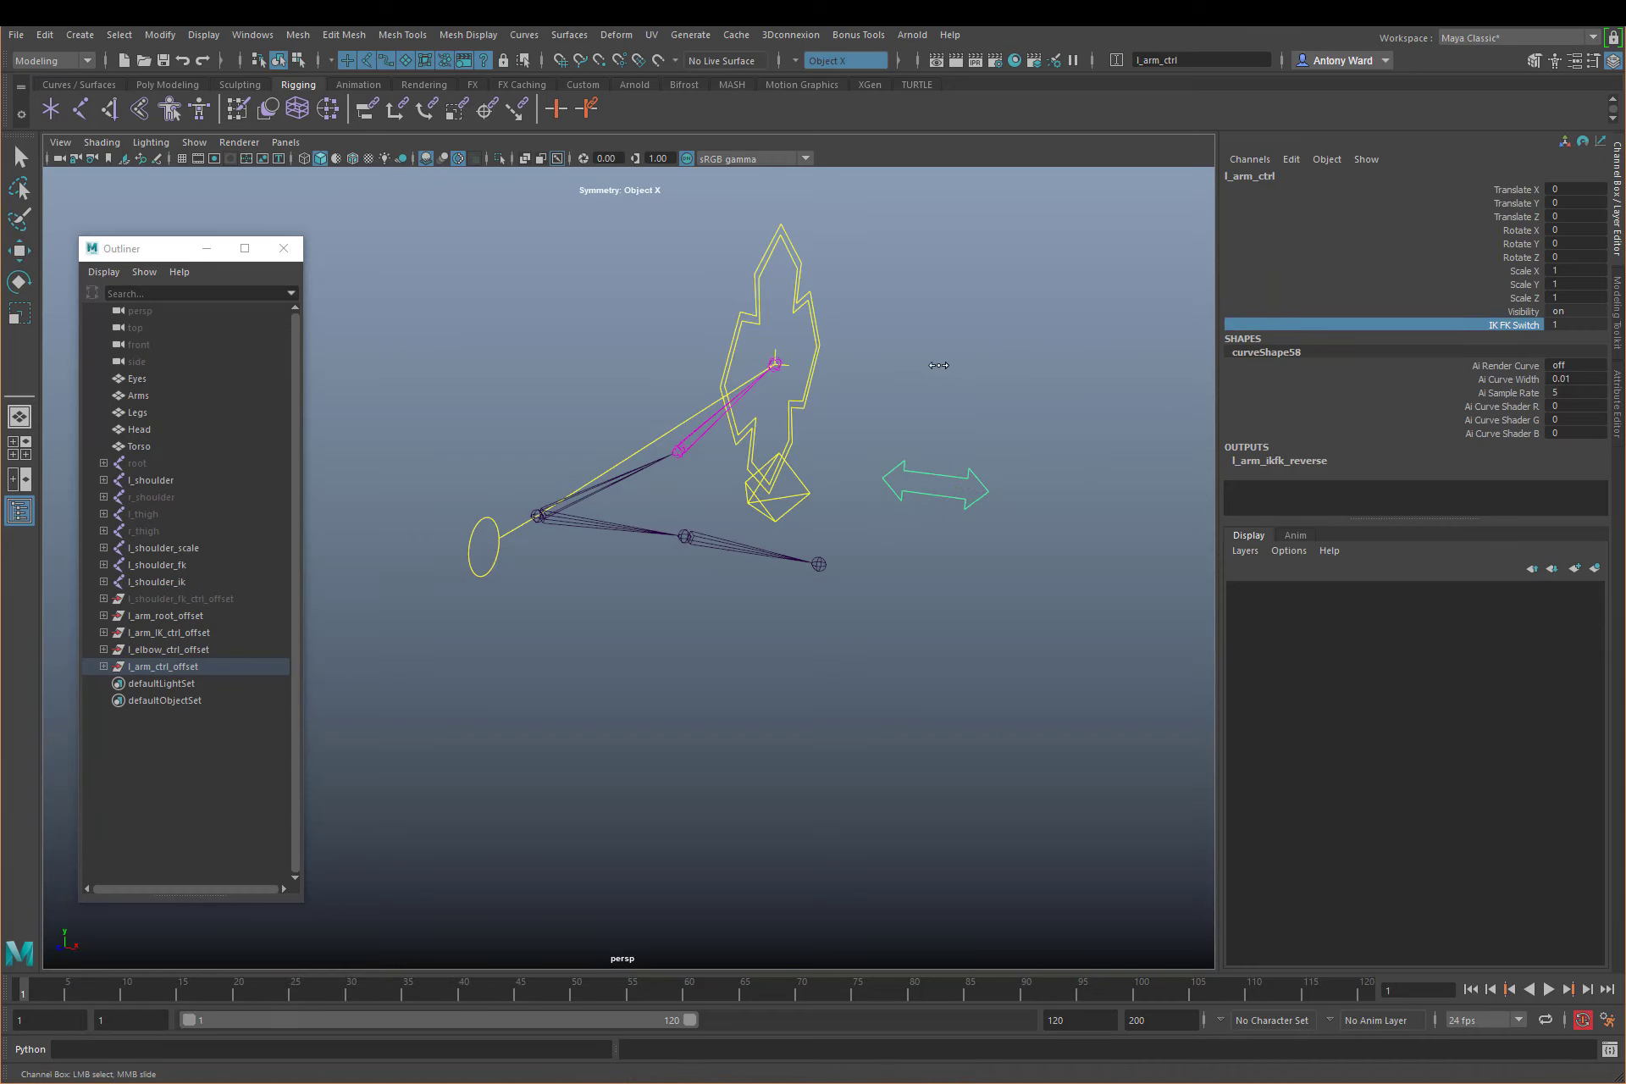
{"action": "middle_click_drag", "start_coordinate": [935, 366], "coordinate": [906, 365]}
{"action": "key", "text": "ctrl+z"}
{"action": "key", "text": "ctrl+z"}
{"action": "key", "text": "ctrl+z"}
{"action": "key", "text": "ctrl+z"}
{"action": "key", "text": "ctrl+z"}
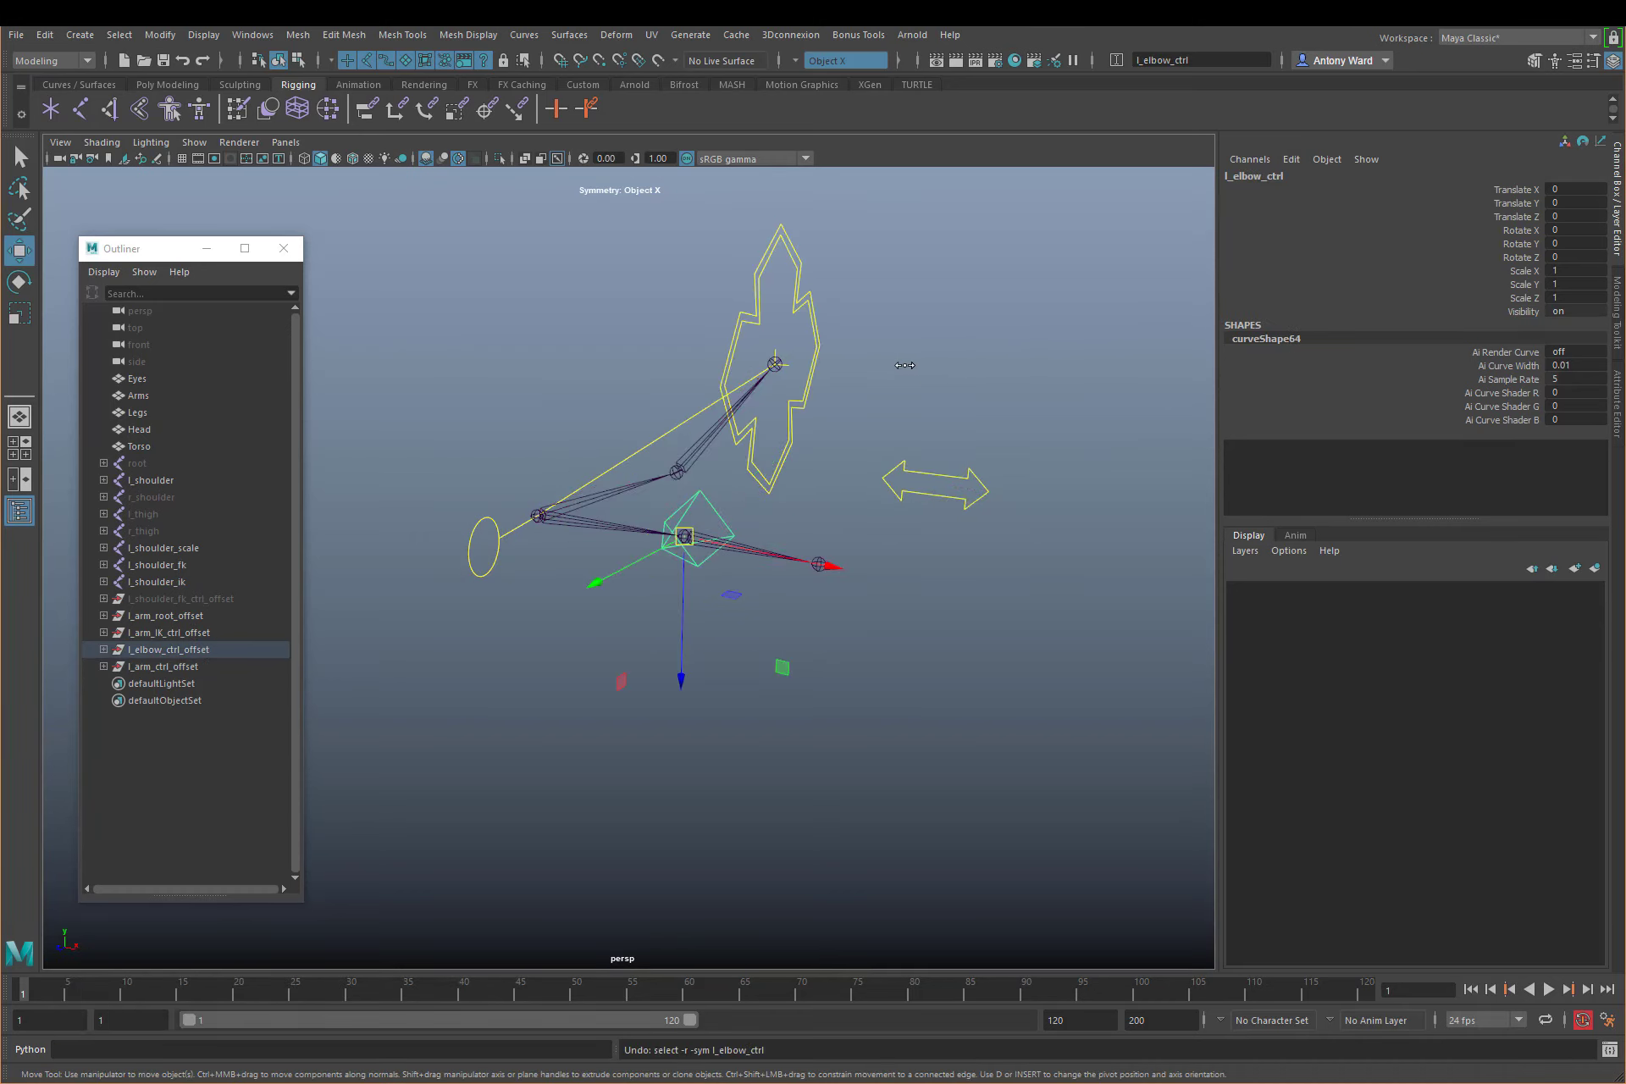
Pull the left arm IK control away from the shoulder beyond the arm's reach to test stretching, and undo the moves
{"action": "left_click", "coordinate": [912, 340]}
{"action": "left_click_drag", "start_coordinate": [946, 611], "coordinate": [949, 616], "text": "alt"}
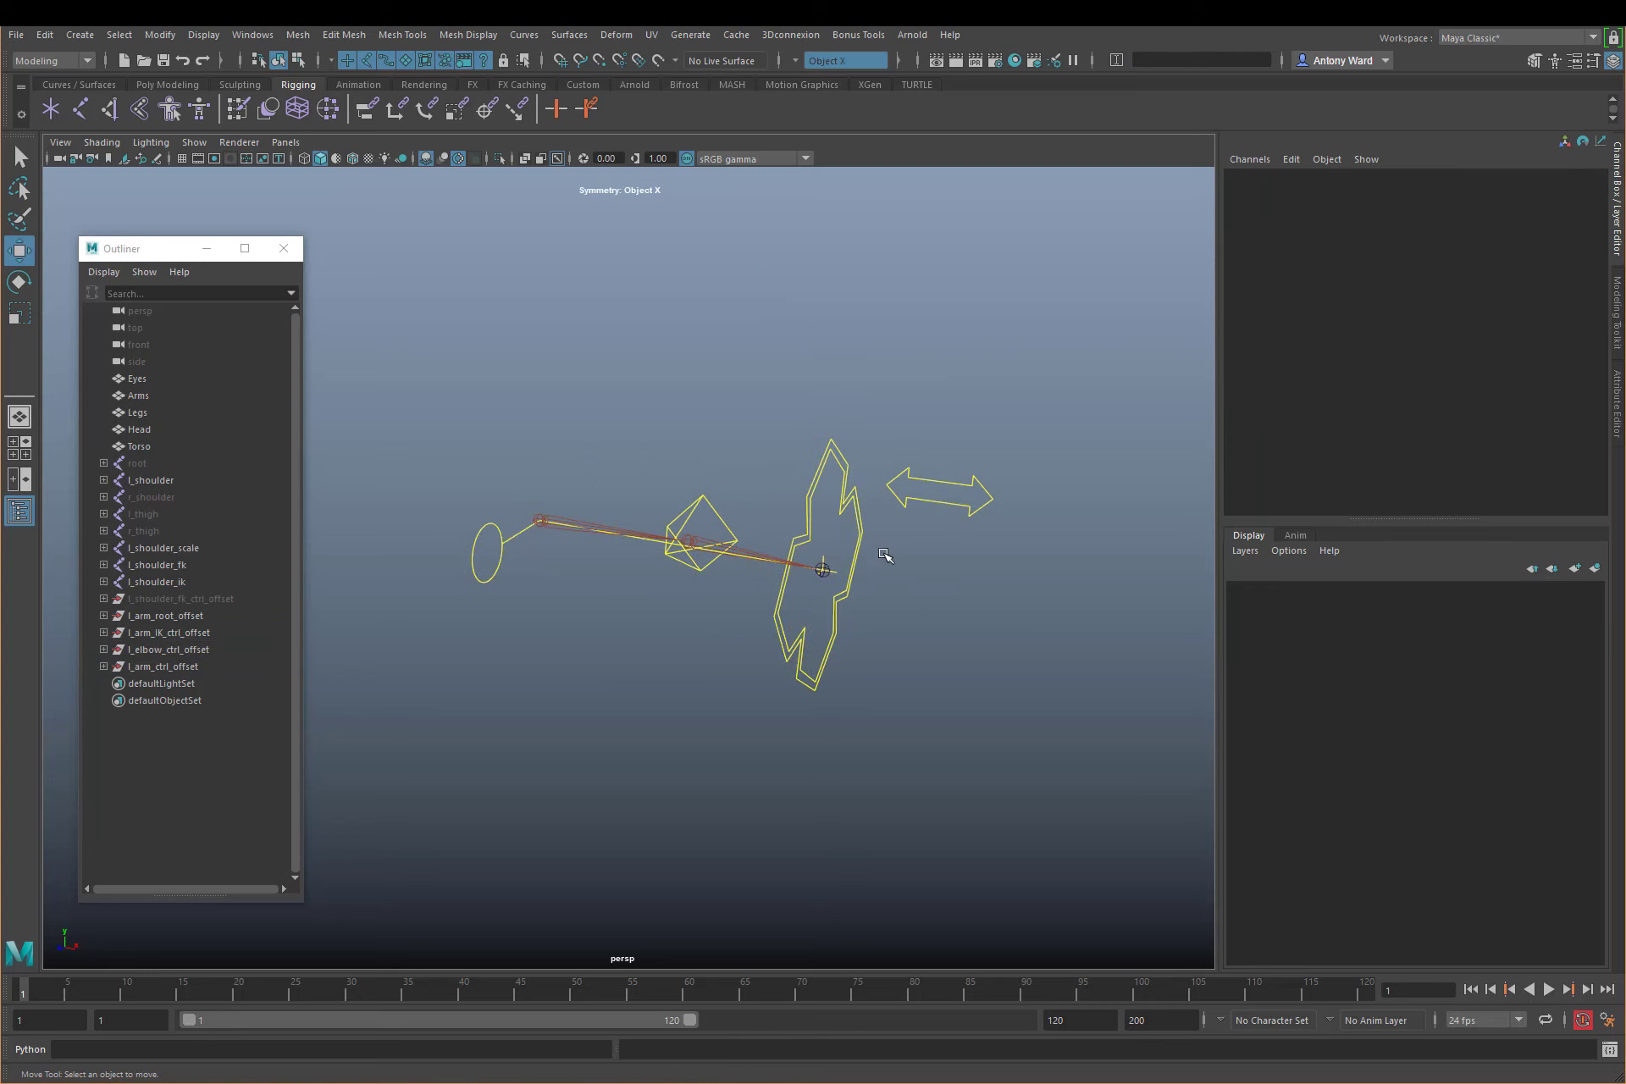
{"action": "left_click", "coordinate": [828, 464]}
{"action": "left_click_drag", "start_coordinate": [821, 559], "coordinate": [714, 572], "text": "alt"}
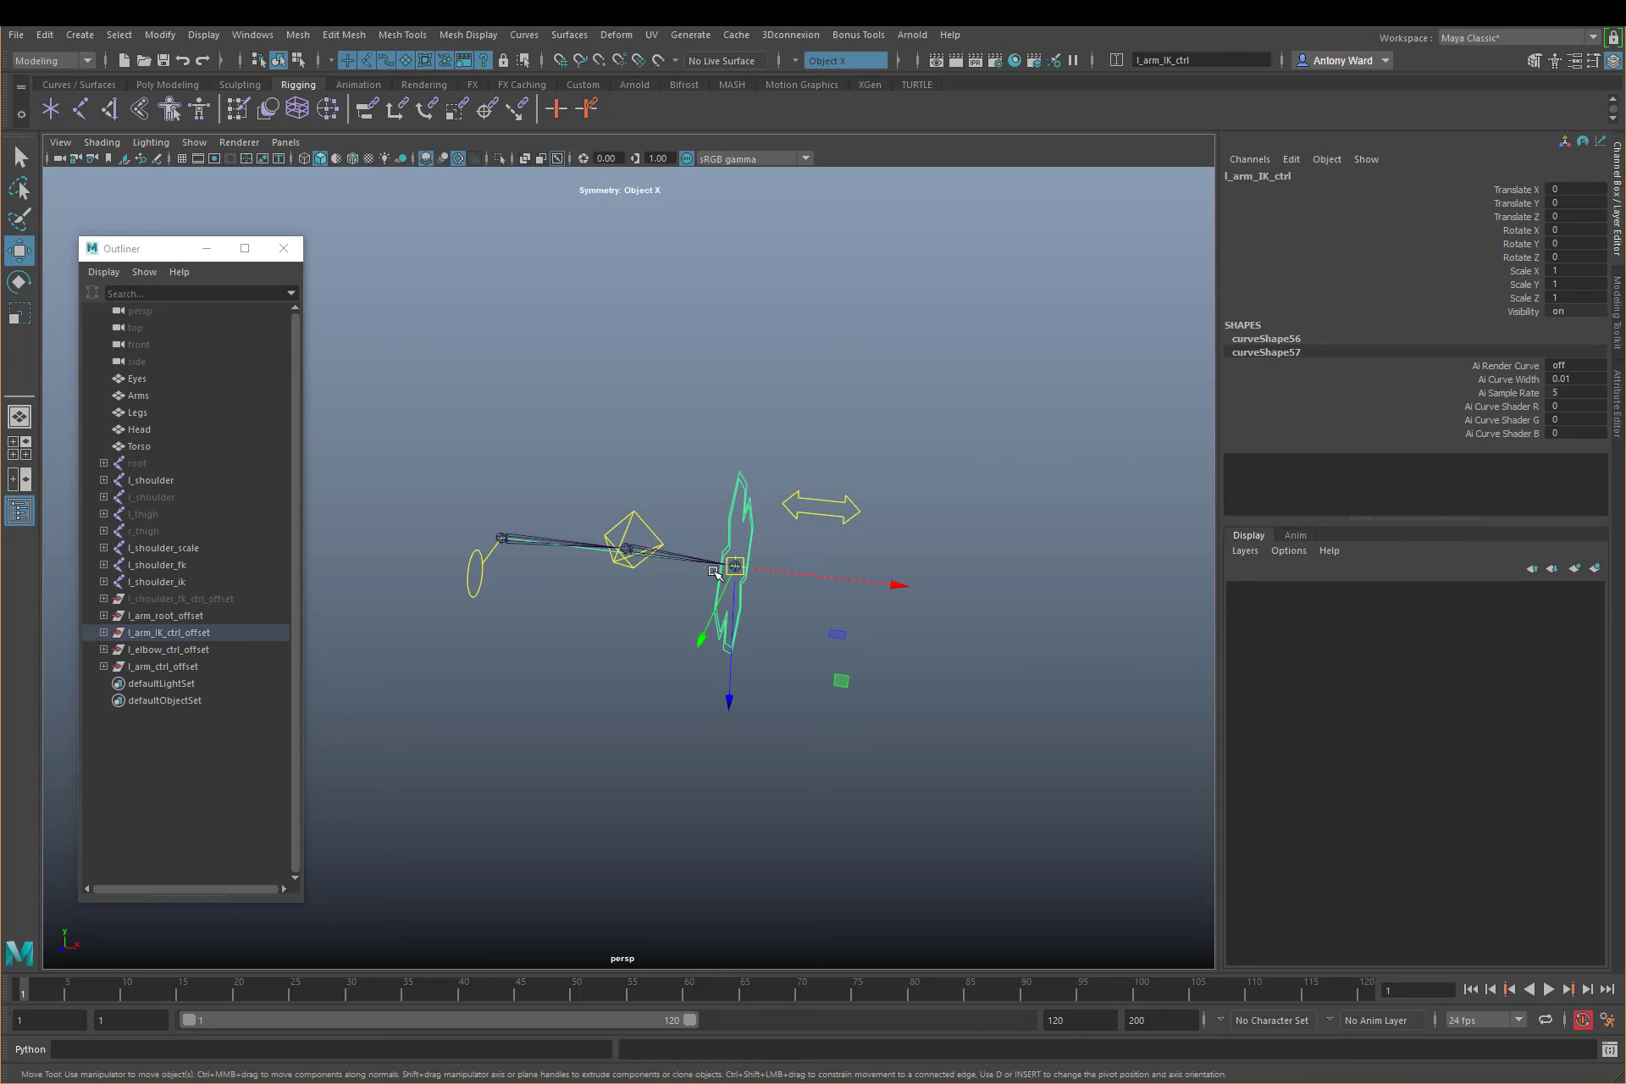
{"action": "left_click_drag", "start_coordinate": [735, 566], "coordinate": [943, 418]}
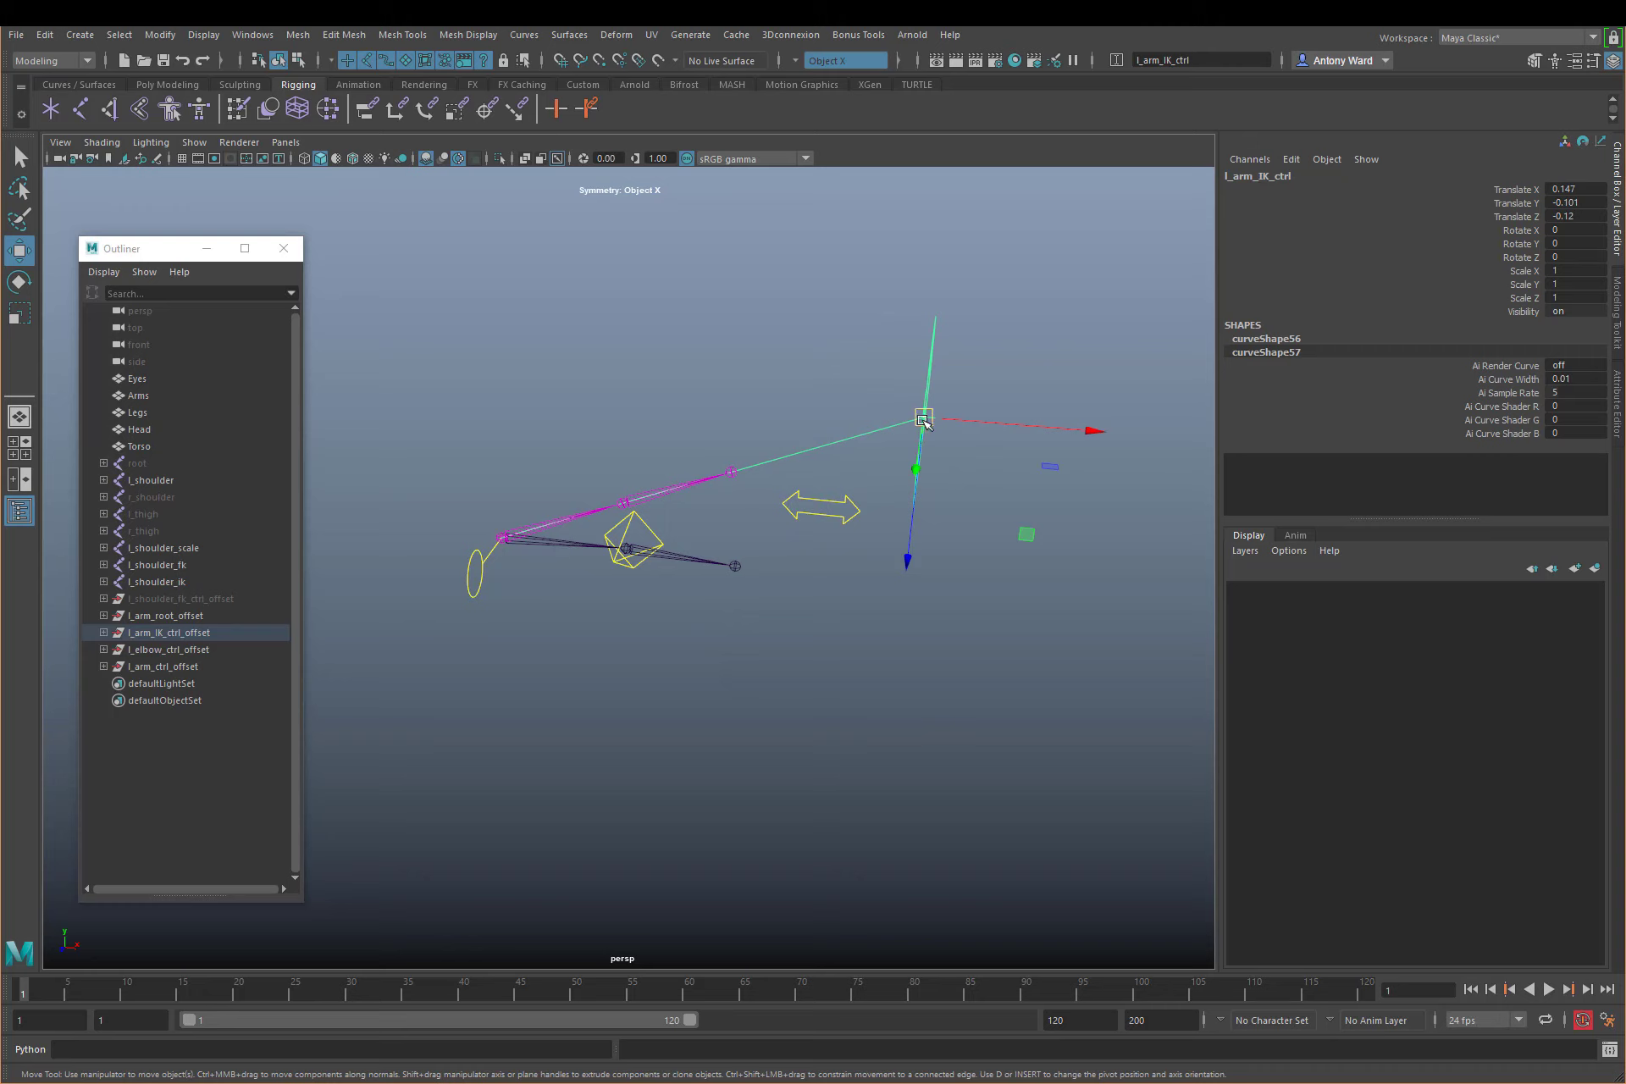
{"action": "left_click_drag", "start_coordinate": [924, 418], "coordinate": [884, 422]}
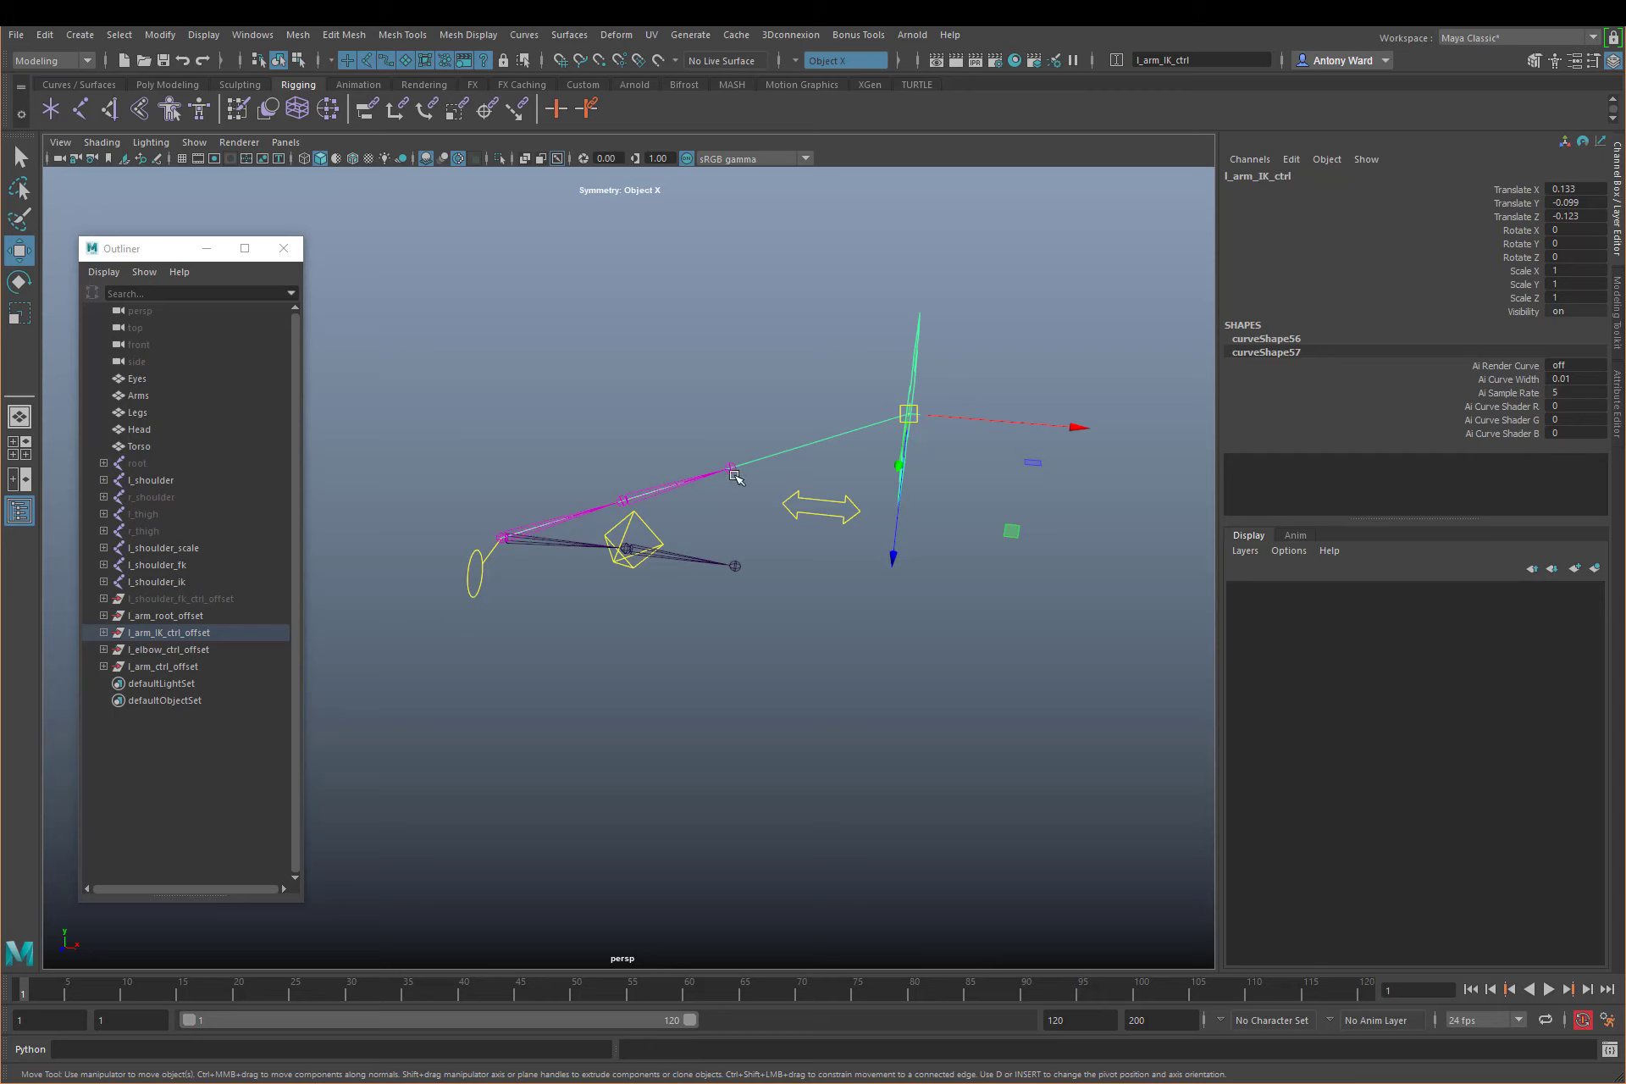
{"action": "key", "text": "ctrl+z"}
{"action": "key", "text": "ctrl+z"}
{"action": "key", "text": "ctrl+z"}
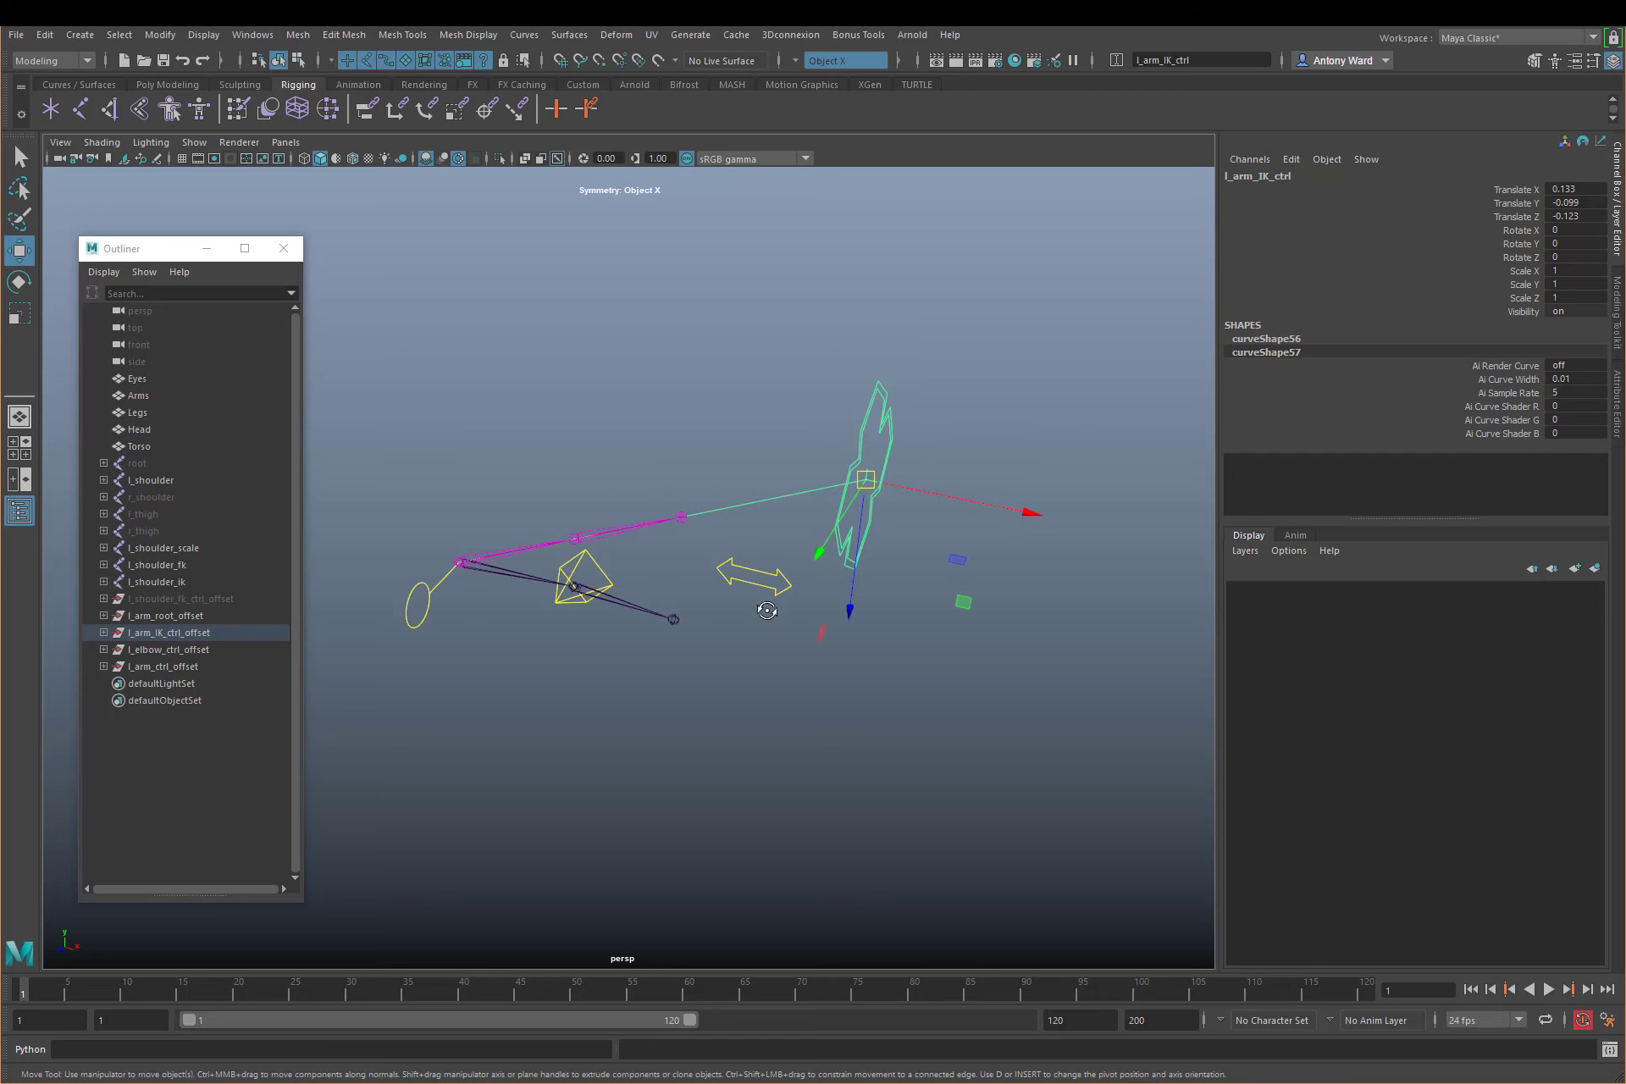
{"action": "left_click", "coordinate": [803, 462]}
{"action": "left_click_drag", "start_coordinate": [803, 461], "coordinate": [693, 392], "text": "alt"}
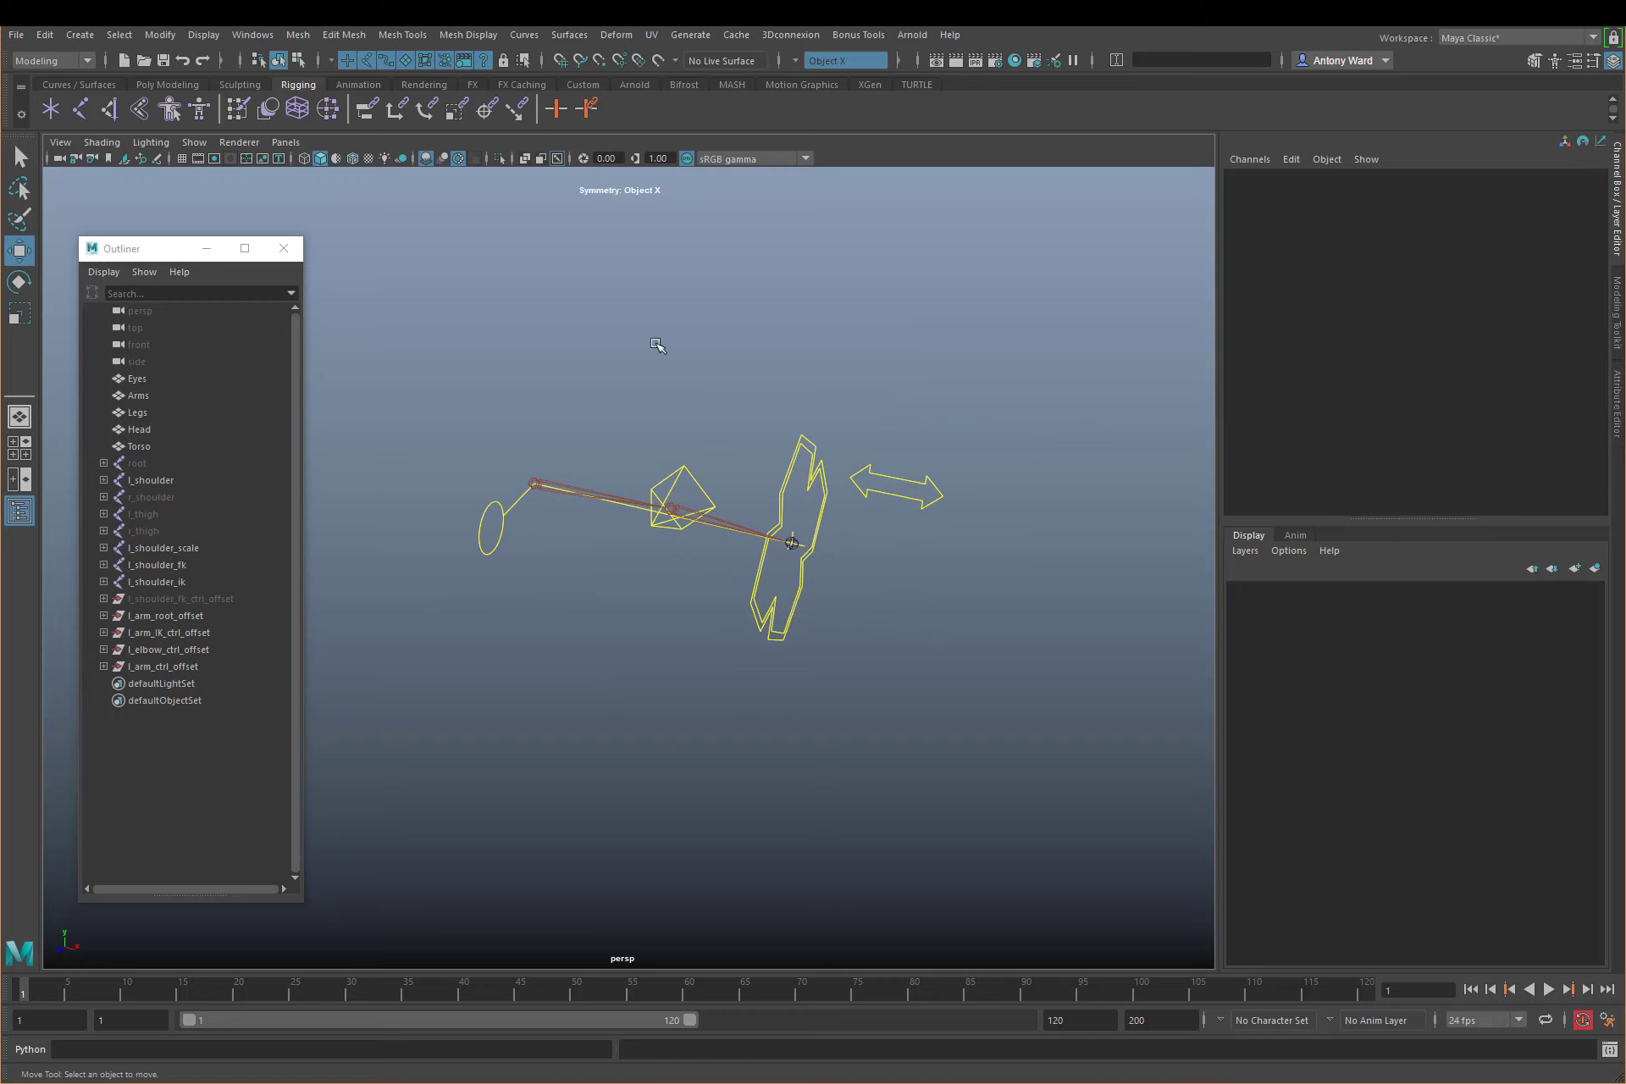
Open the Node Editor and place it beside the arm rig, with the rig framed in the free viewport area
{"action": "key", "text": "space"}
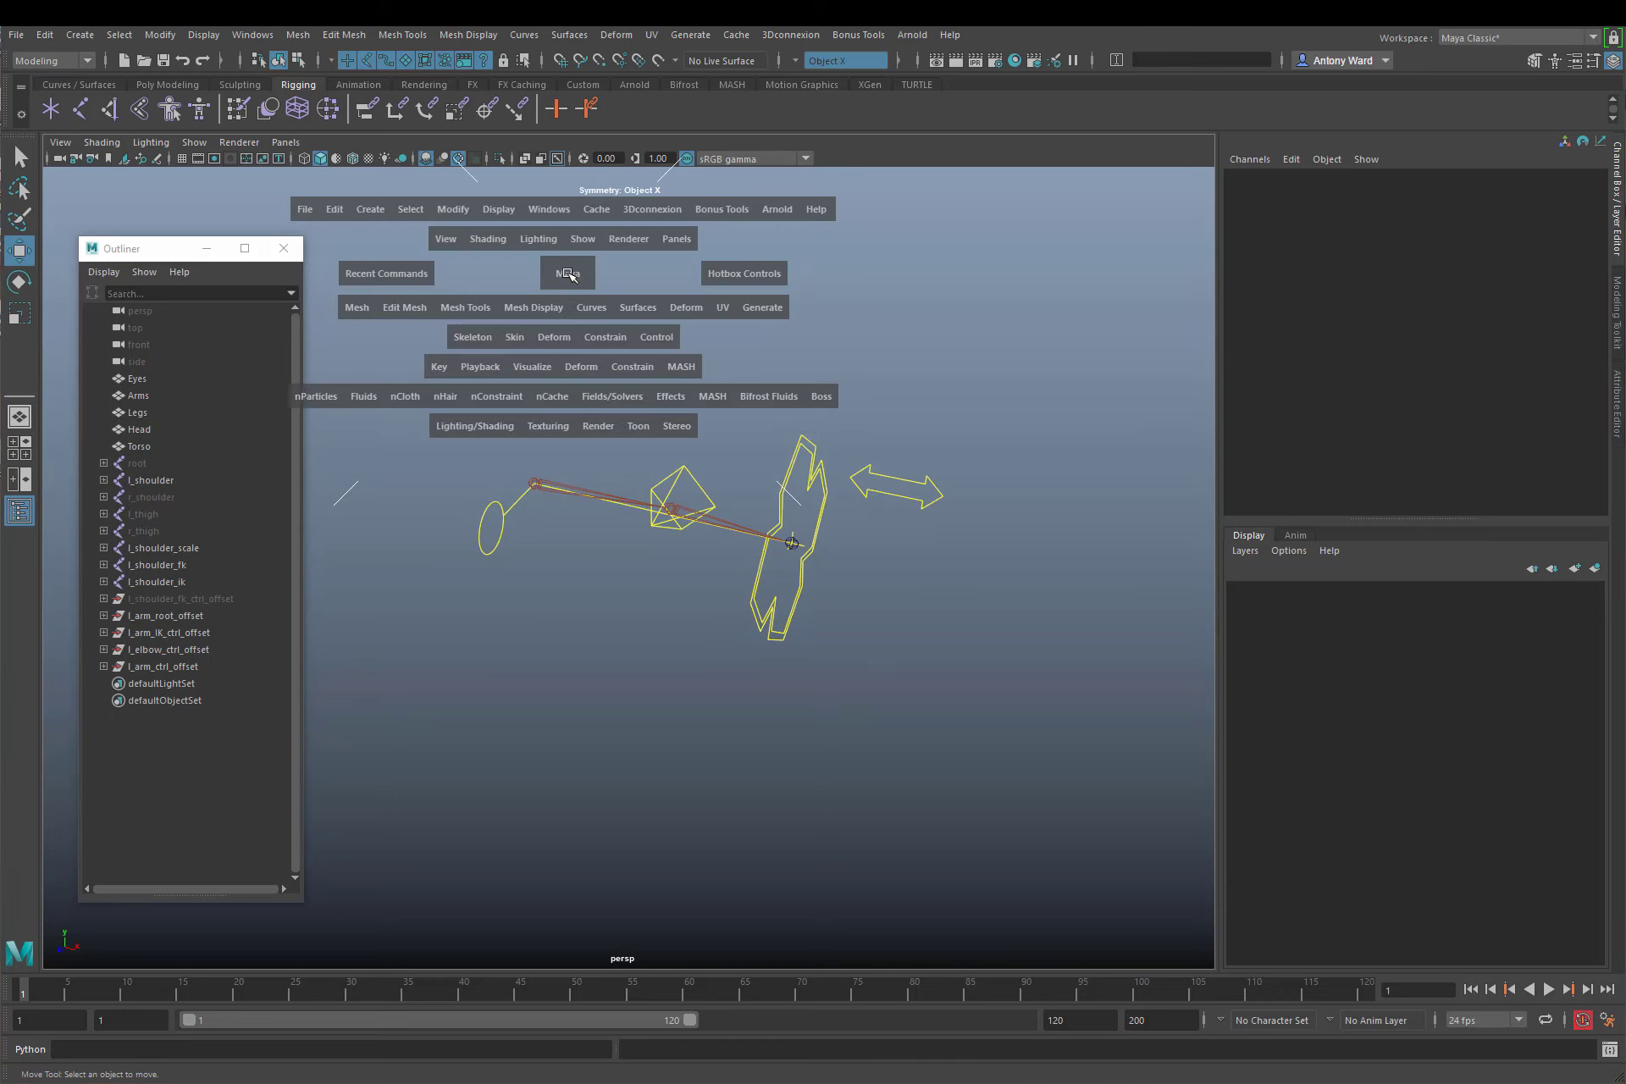
{"action": "left_click", "coordinate": [447, 210]}
{"action": "left_click", "coordinate": [540, 207]}
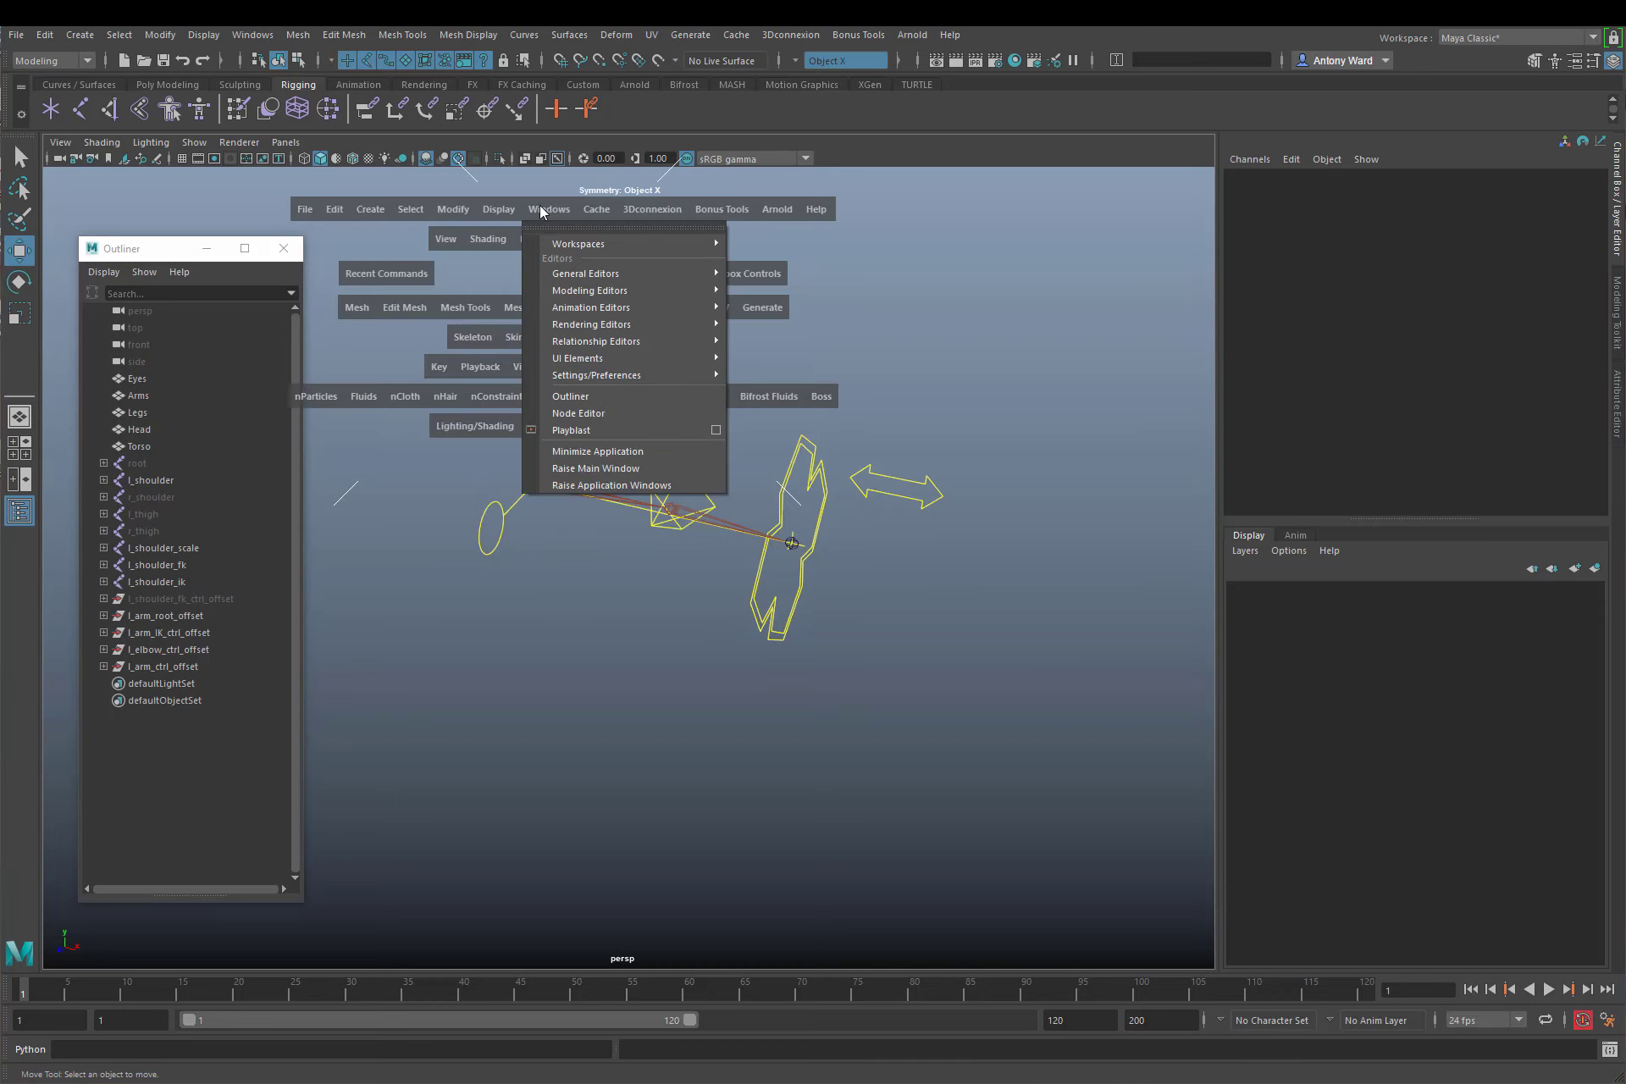
{"action": "left_click", "coordinate": [622, 411]}
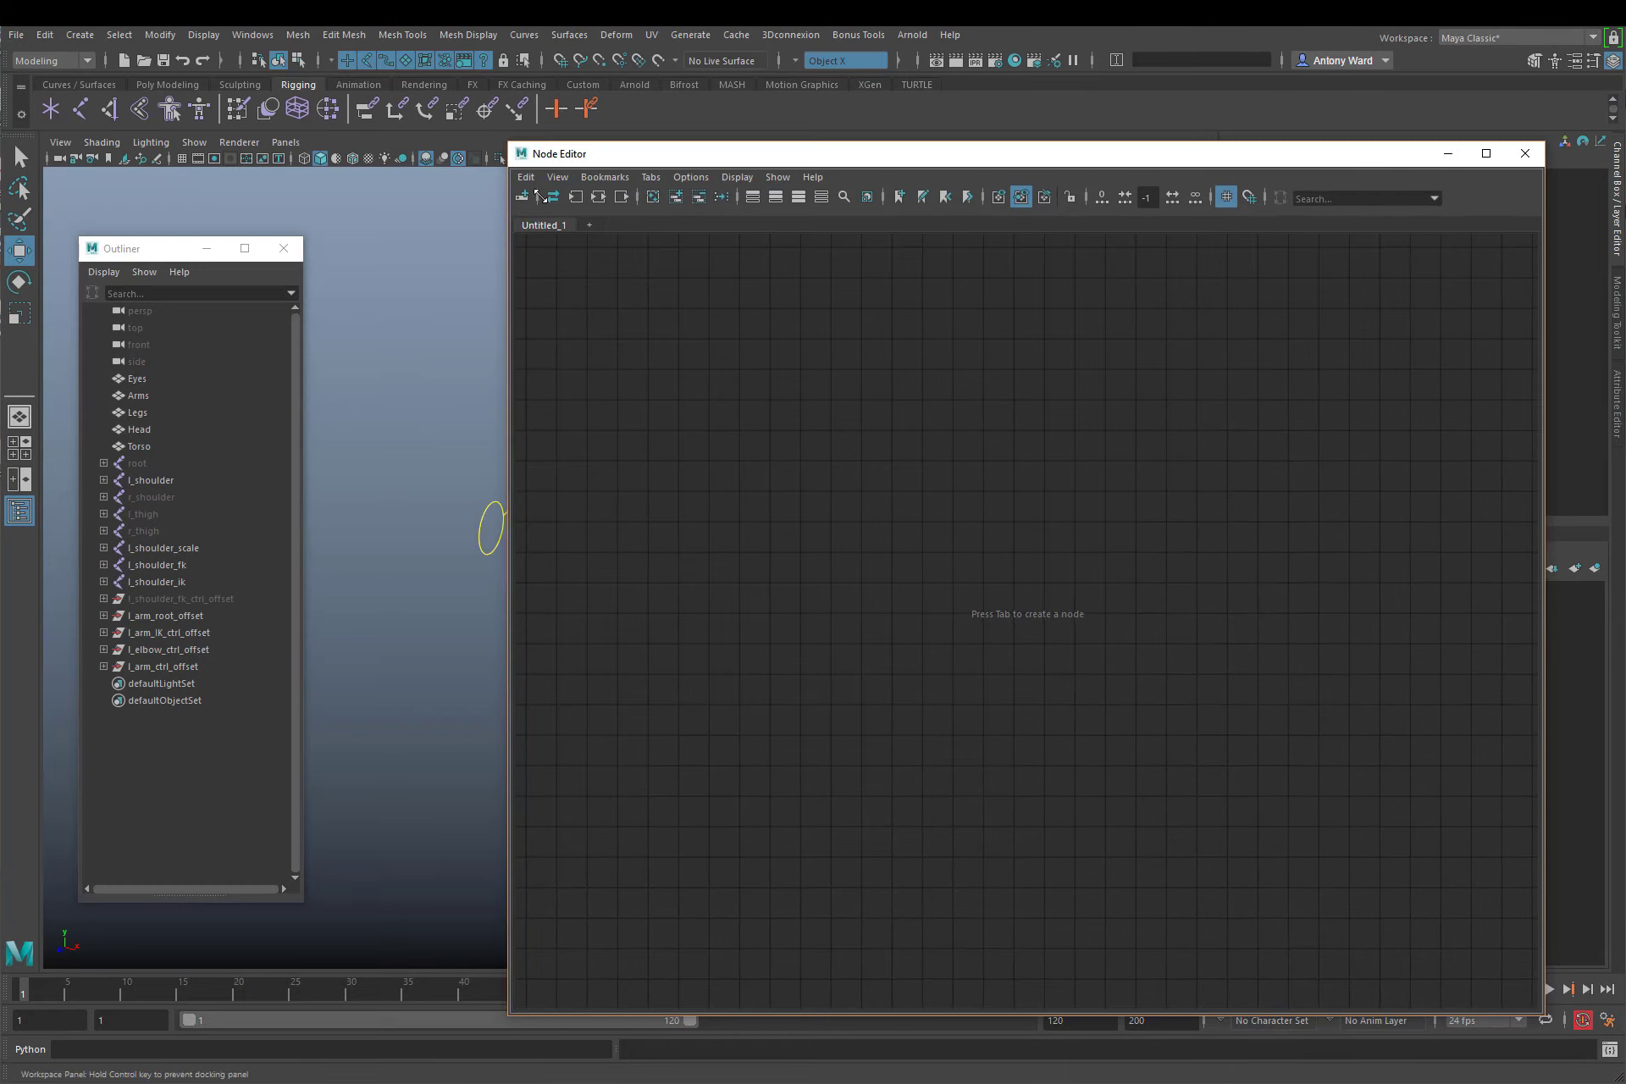
{"action": "left_click_drag", "start_coordinate": [541, 196], "coordinate": [616, 252]}
{"action": "middle_click_drag", "start_coordinate": [535, 571], "coordinate": [309, 469], "text": "alt"}
{"action": "right_click_drag", "start_coordinate": [511, 467], "coordinate": [432, 466], "text": "alt"}
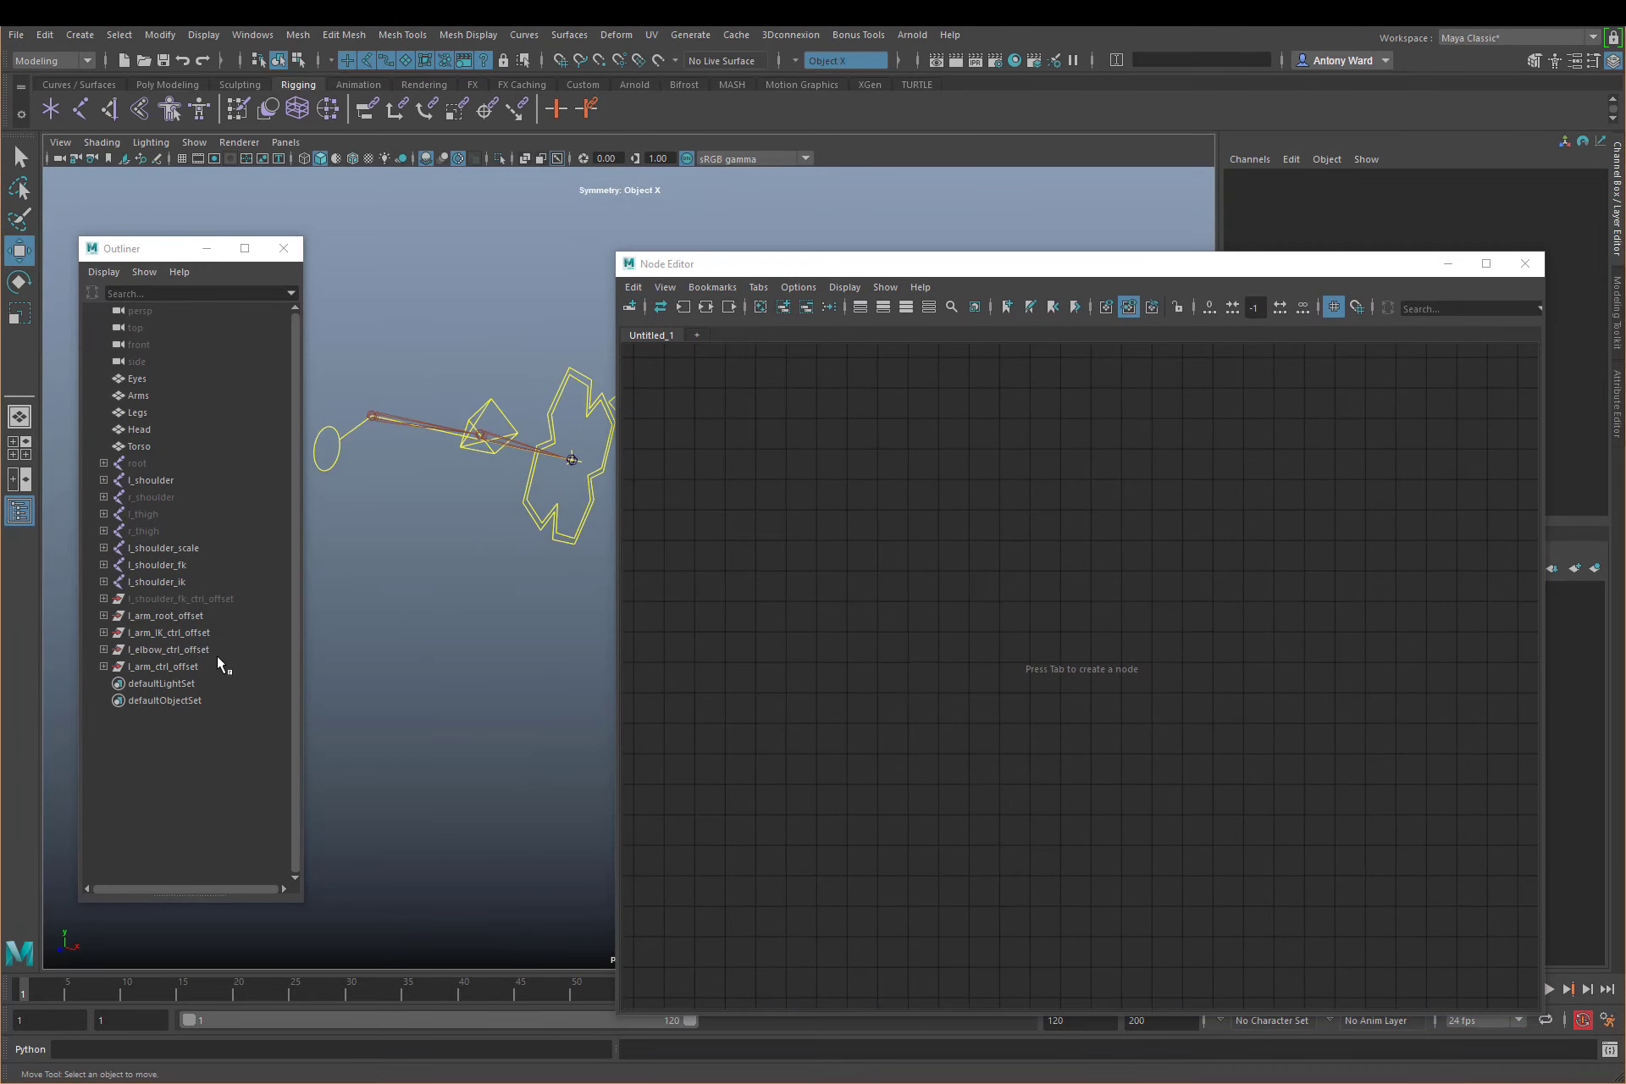
Add l_shoulder_scale, l_elbow_scale and l_wrist_scale to the Node Editor and show their primary attributes
{"action": "left_click", "coordinate": [103, 548]}
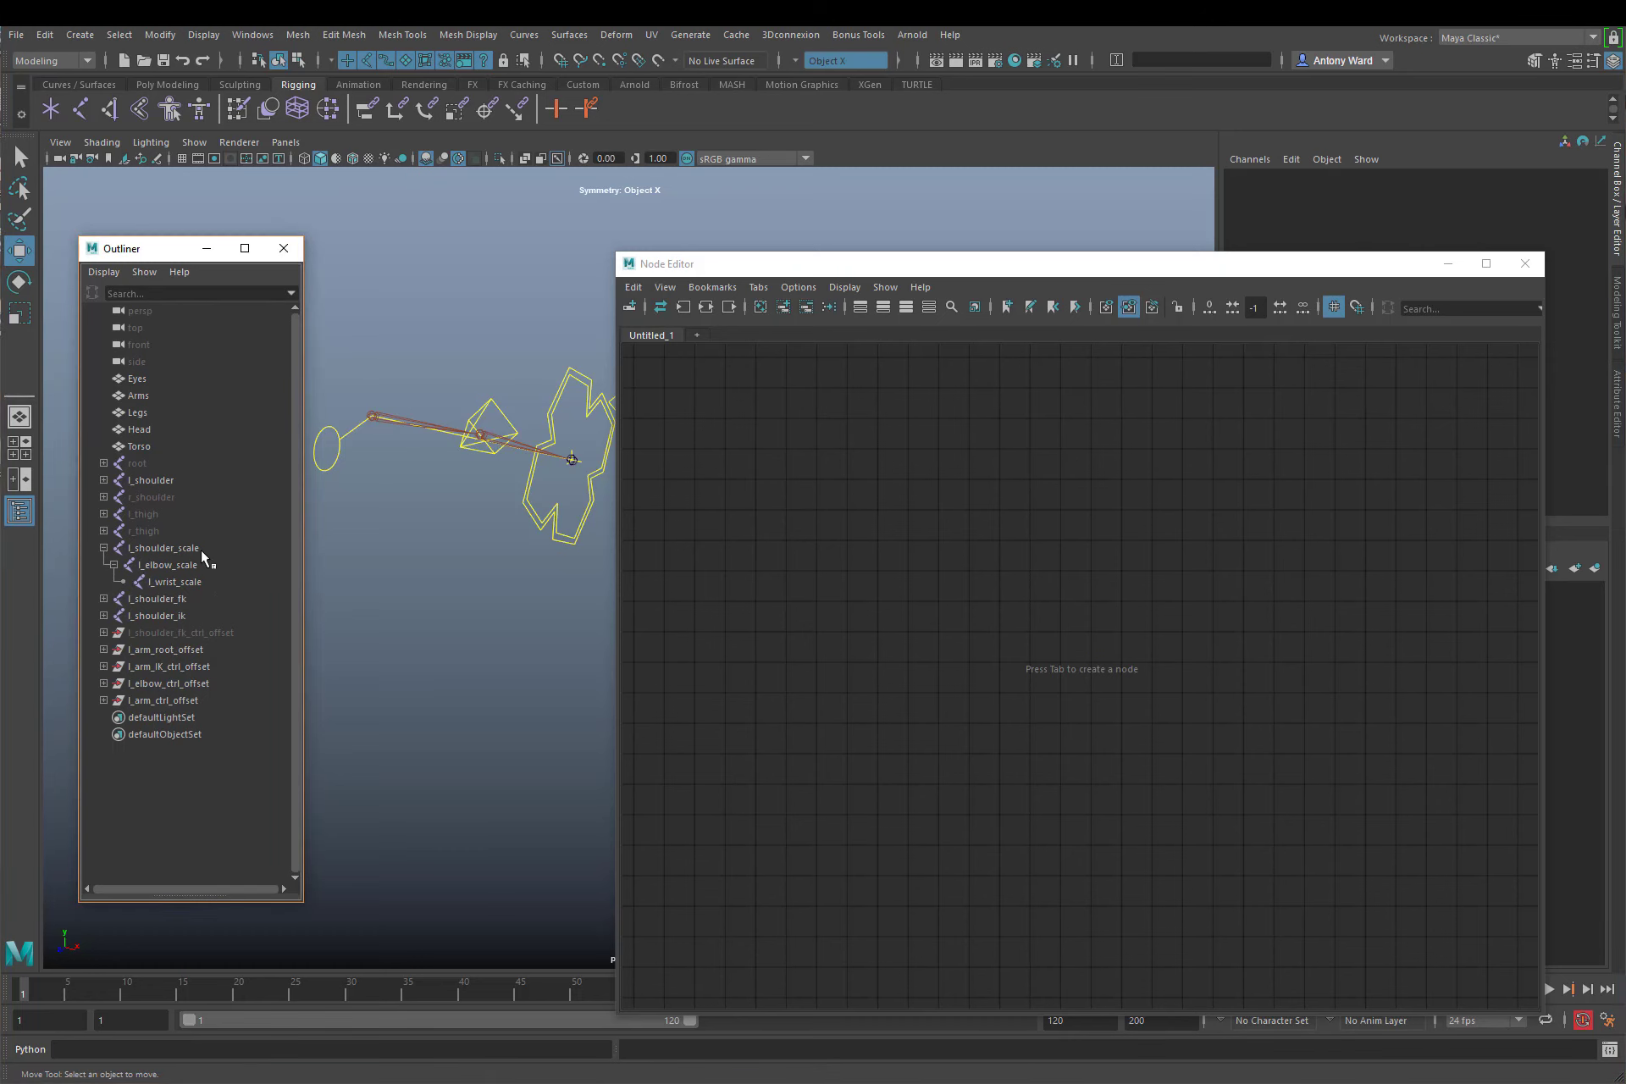
{"action": "left_click_drag", "start_coordinate": [201, 551], "coordinate": [203, 578]}
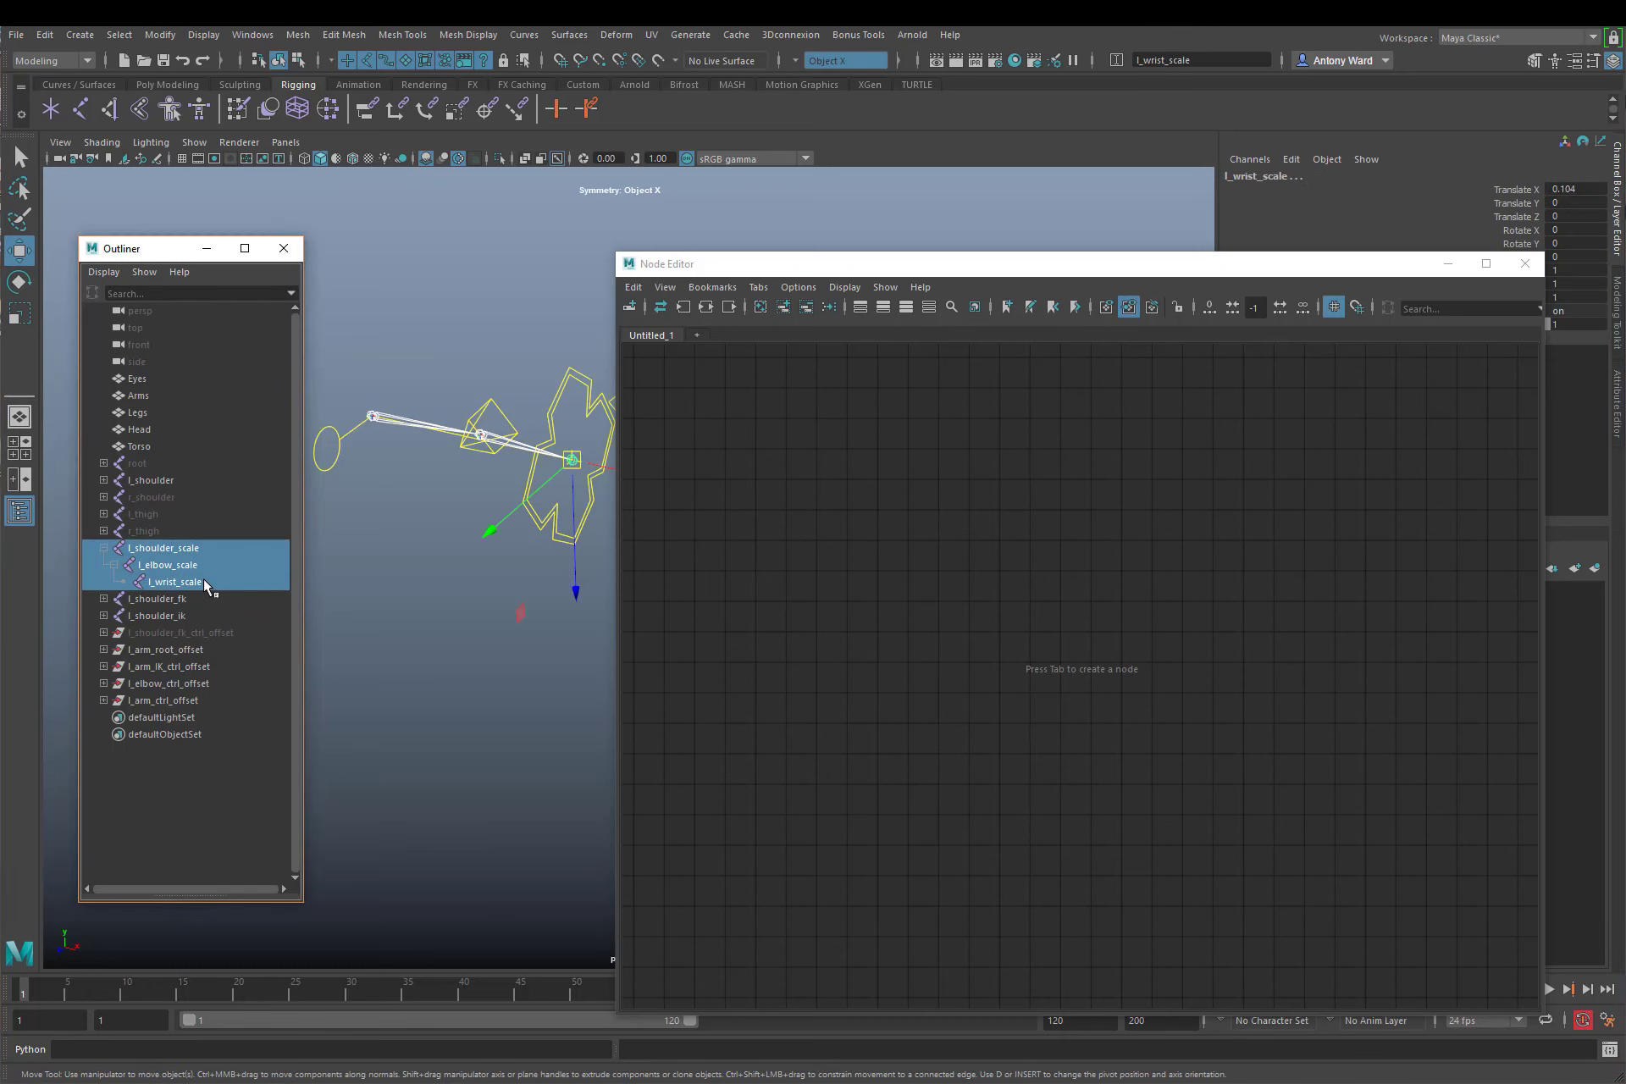
{"action": "middle_click_drag", "start_coordinate": [181, 552], "coordinate": [792, 491]}
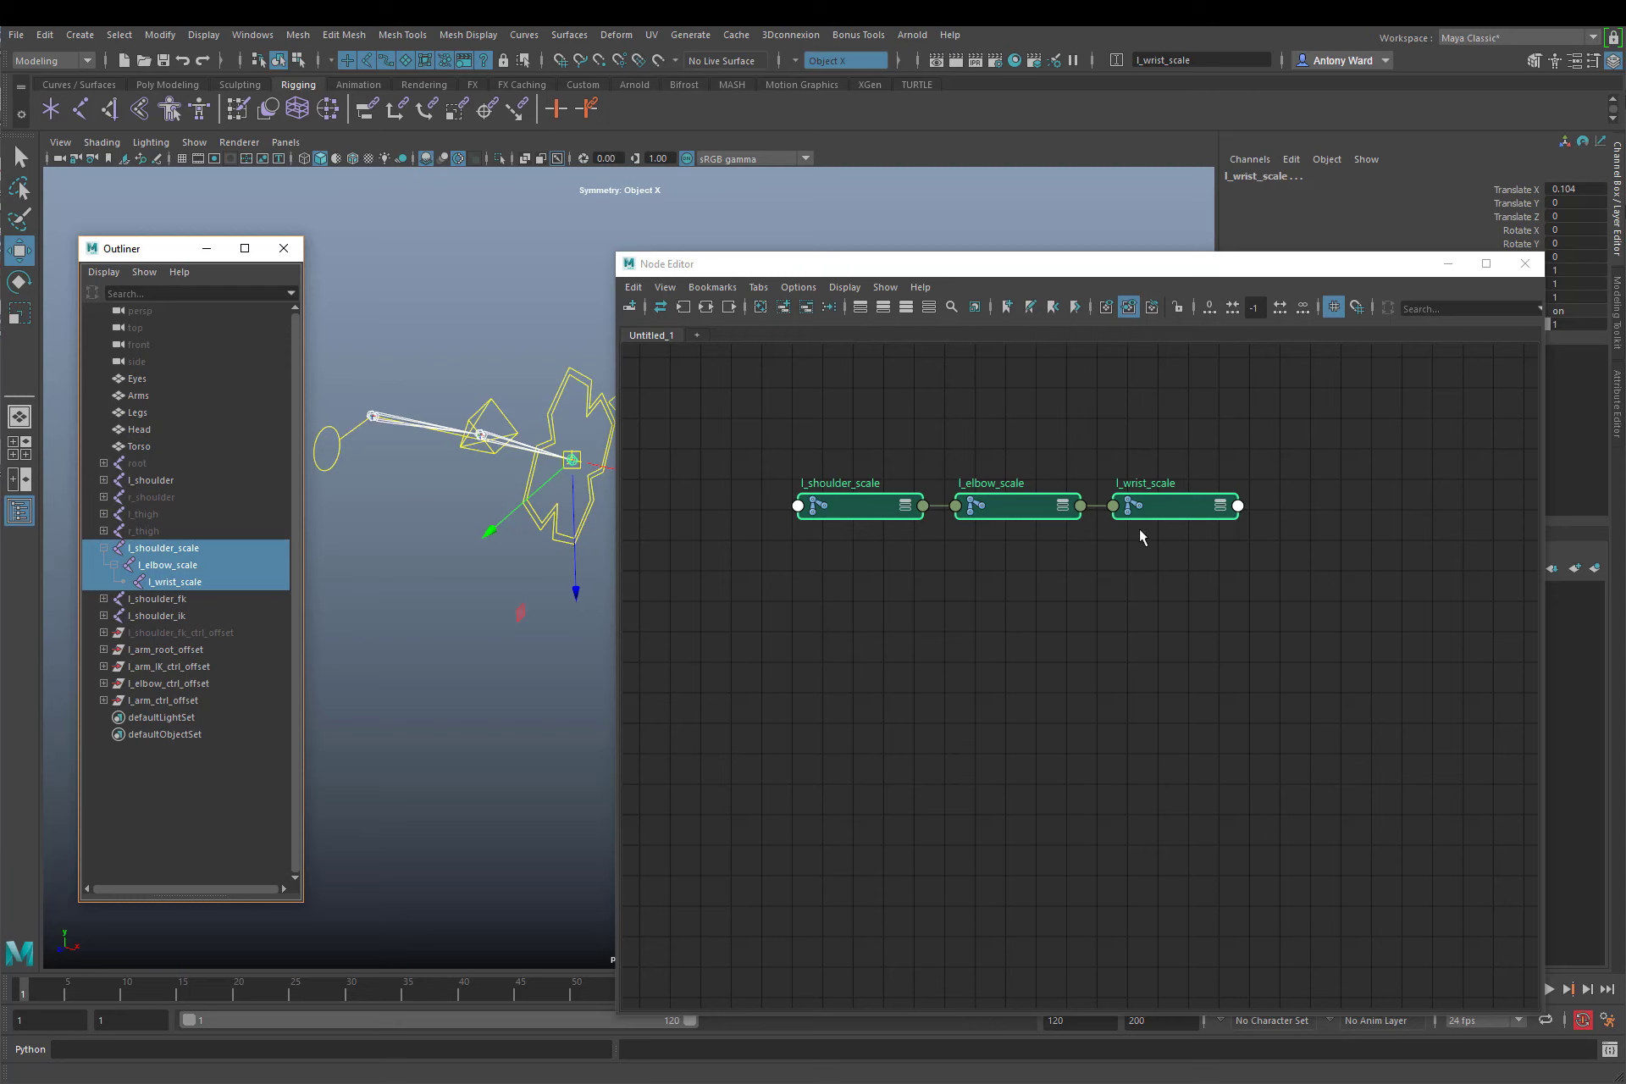
{"action": "left_click", "coordinate": [905, 307]}
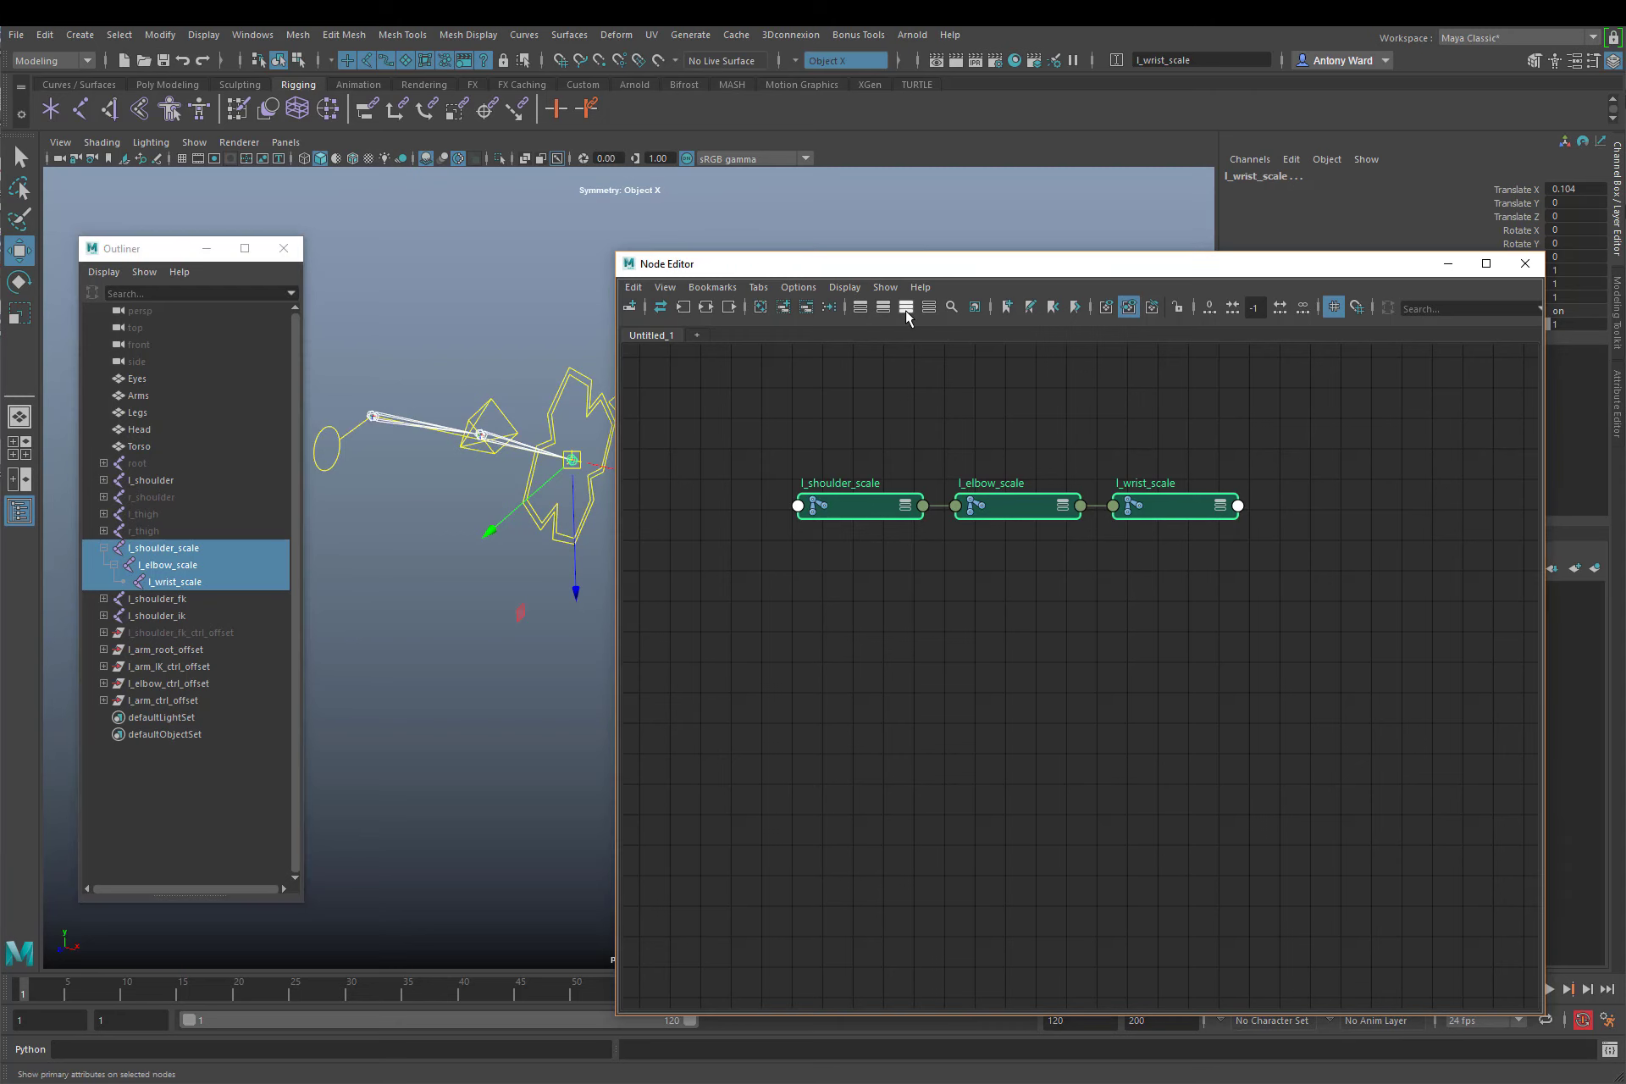
{"action": "middle_click_drag", "start_coordinate": [1297, 644], "coordinate": [1360, 528], "text": "alt"}
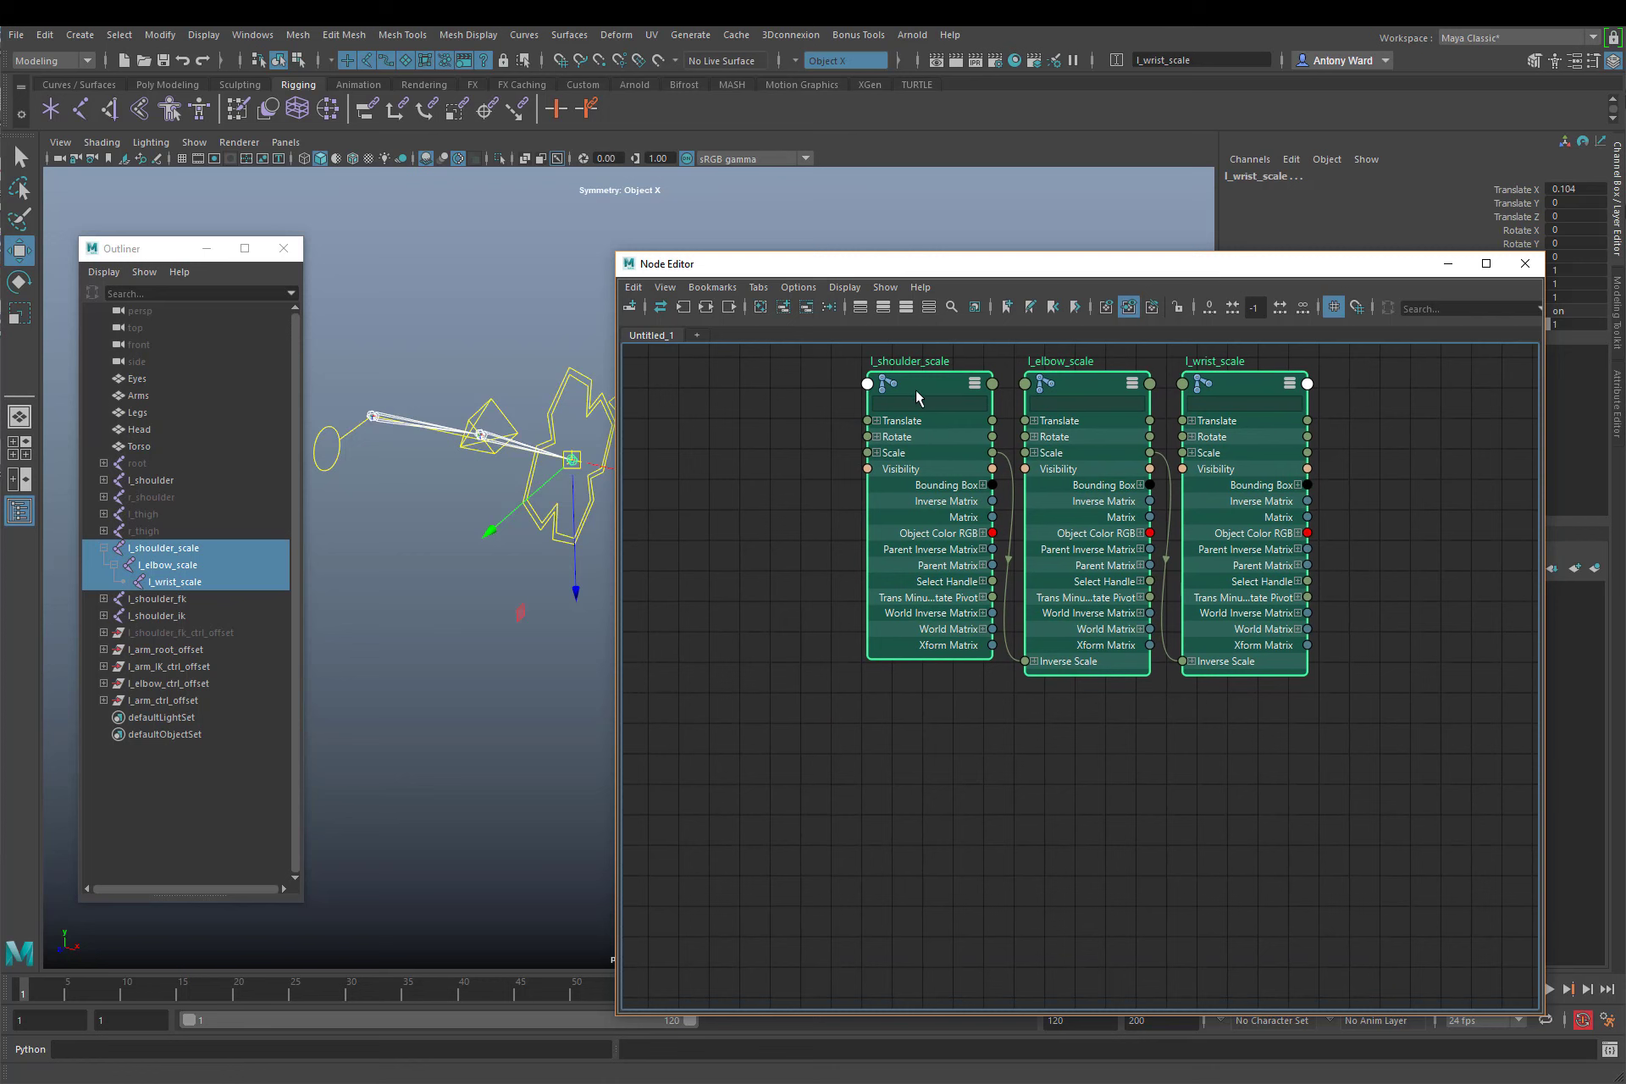
Space the three scale joint nodes apart and expand the World Matrix attribute on each one
{"action": "left_click_drag", "start_coordinate": [881, 388], "coordinate": [763, 405]}
{"action": "left_click", "coordinate": [766, 451]}
{"action": "left_click_drag", "start_coordinate": [1247, 401], "coordinate": [1370, 388]}
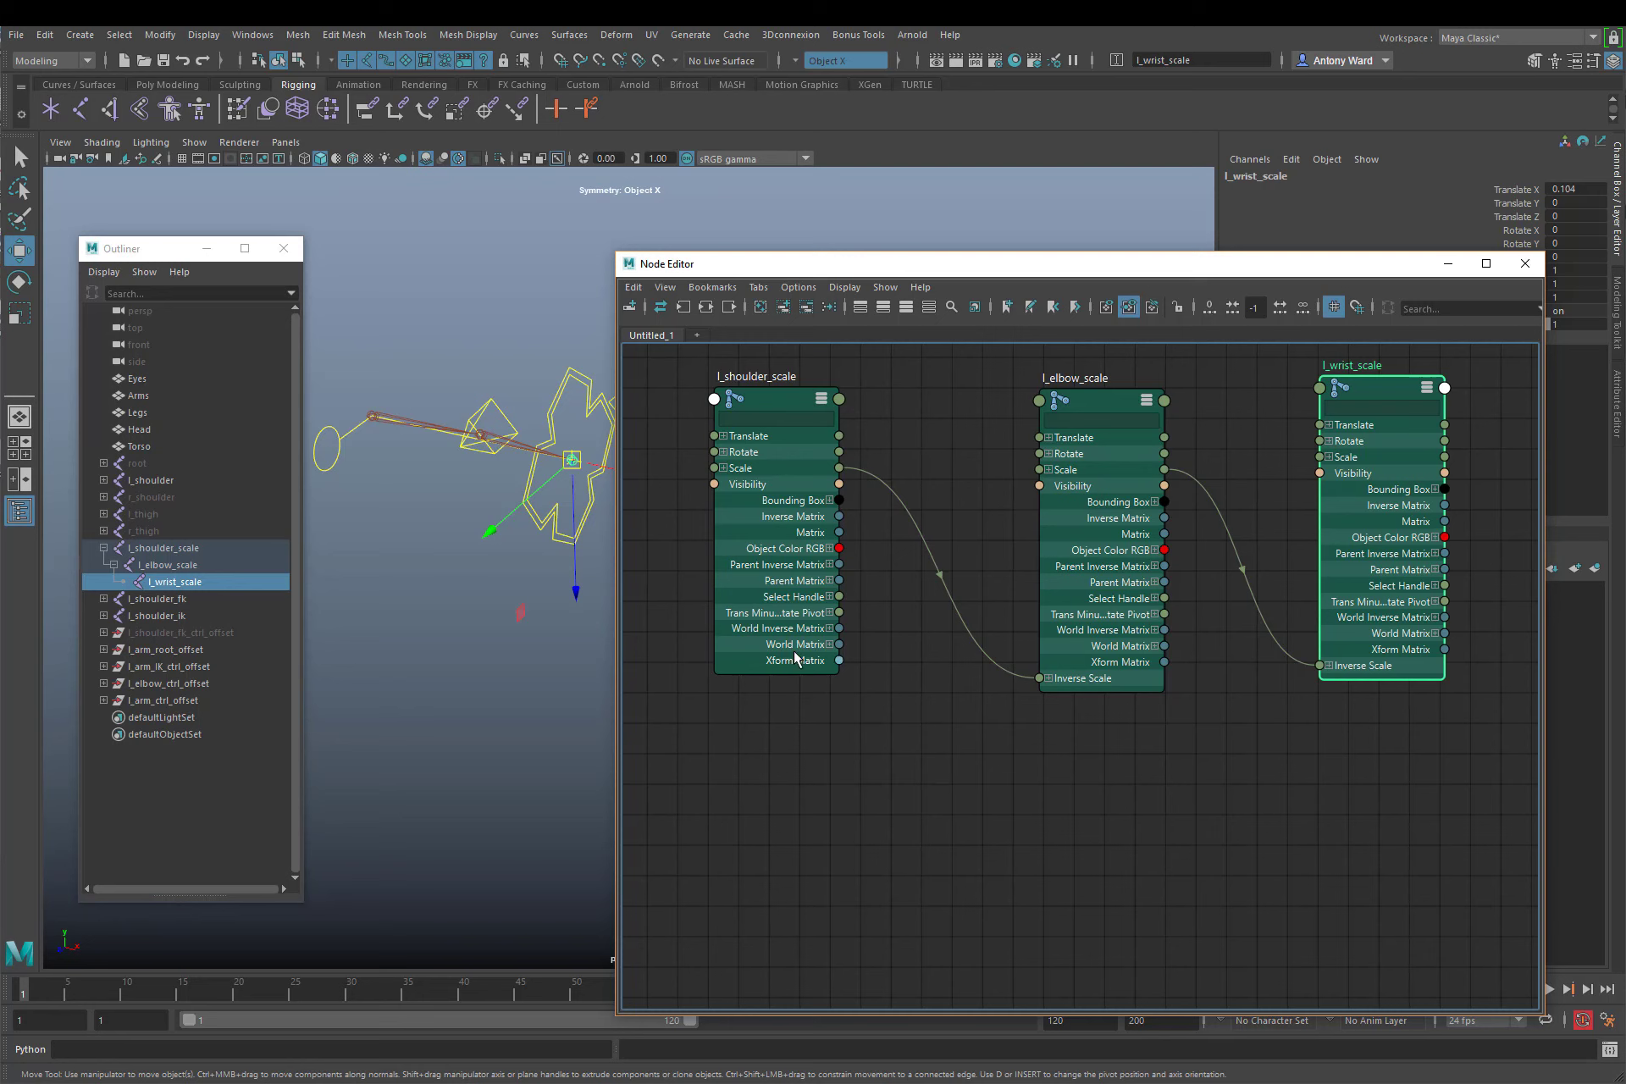
{"action": "left_click", "coordinate": [829, 646]}
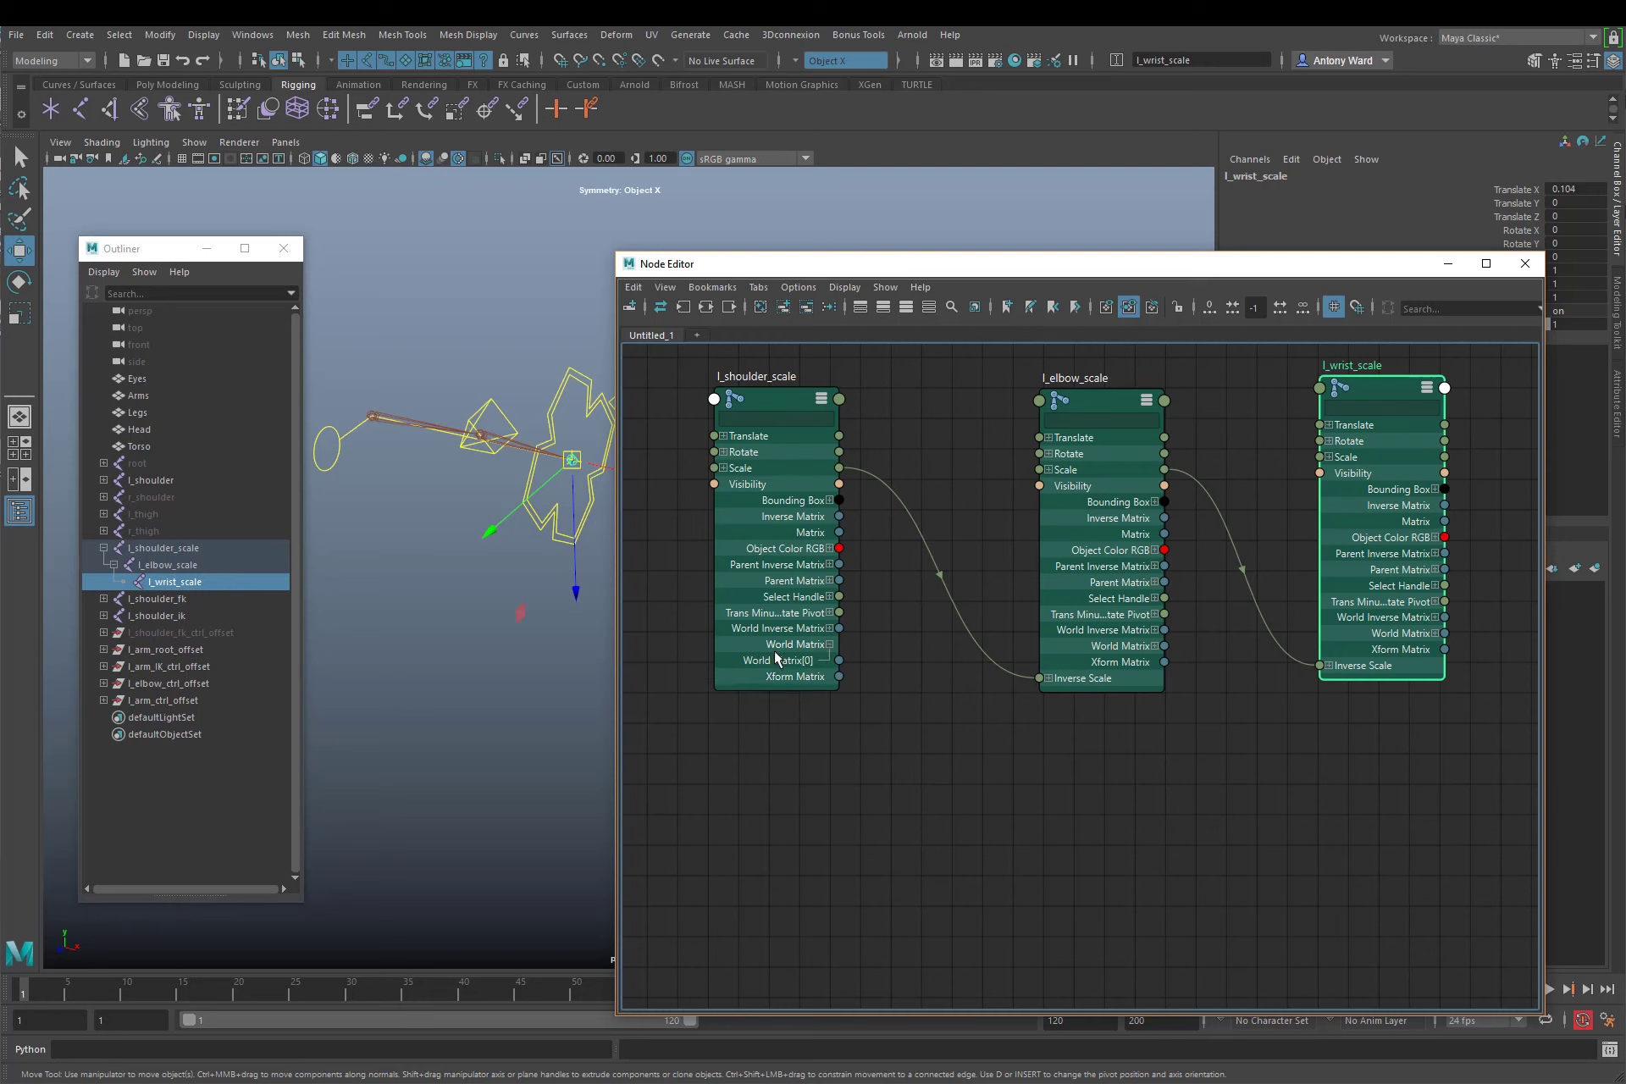
{"action": "left_click", "coordinate": [1155, 646]}
{"action": "left_click", "coordinate": [1434, 633]}
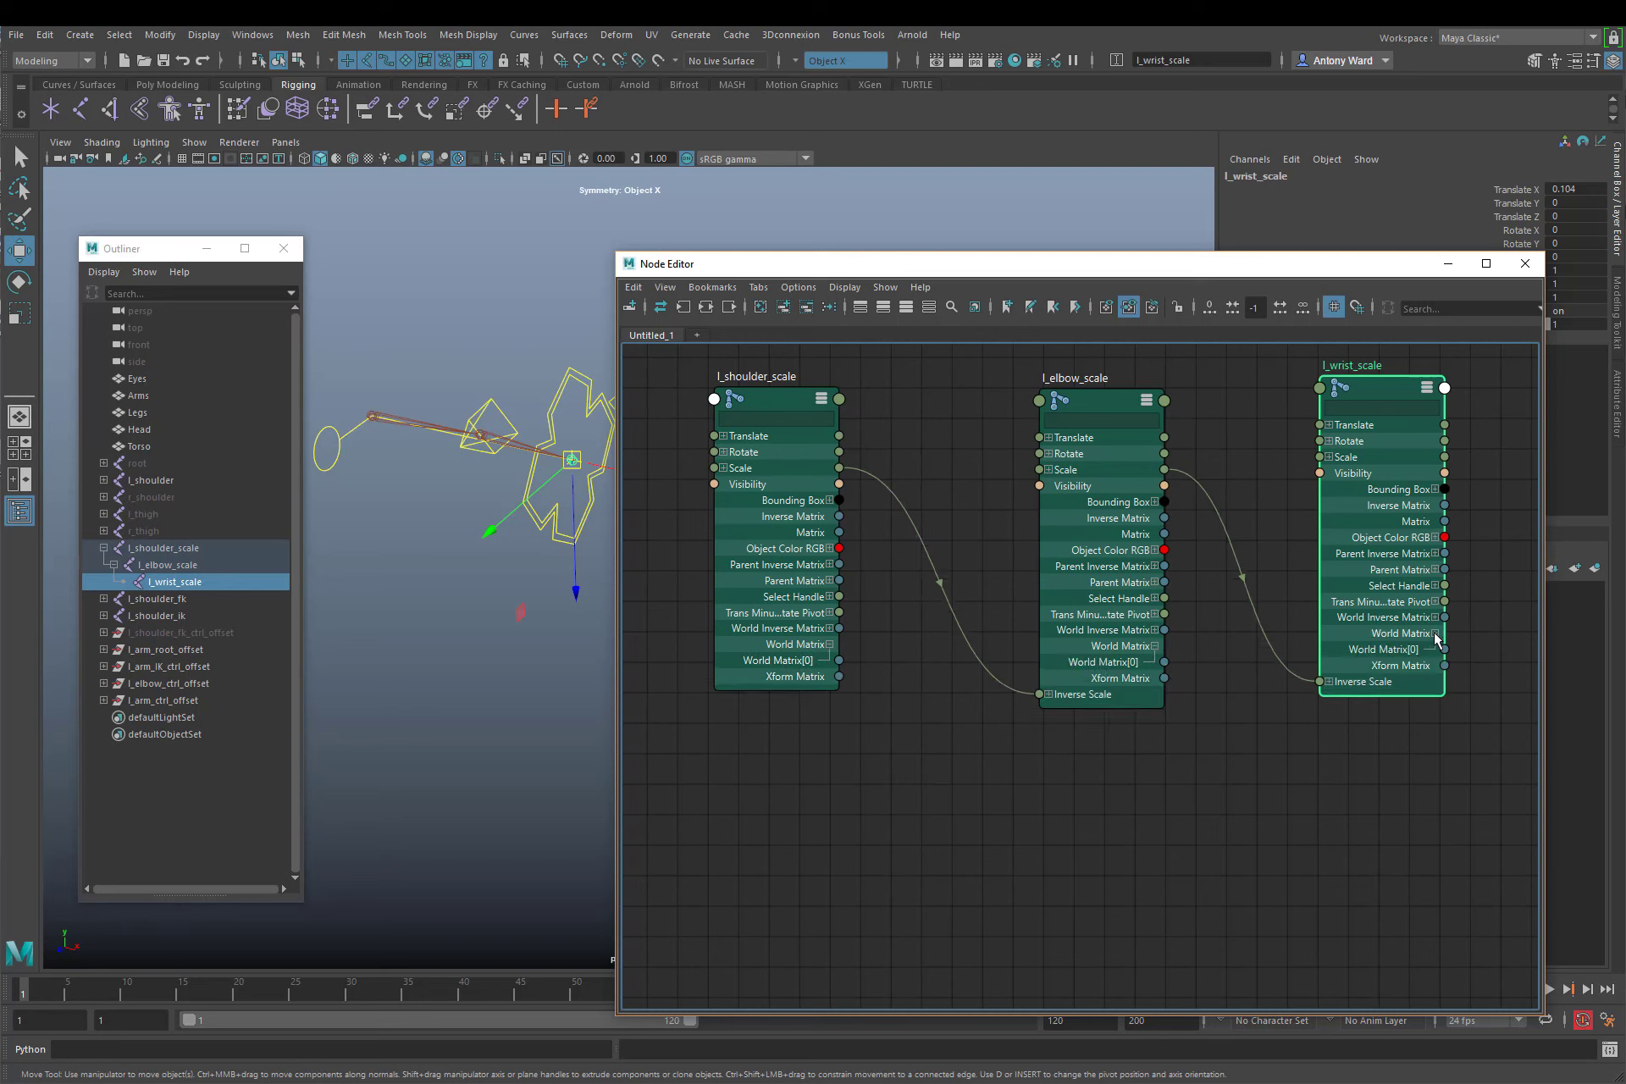
Create a distanceBetween node below the joint nodes, duplicate it, and place one under each gap between joints
{"action": "left_click", "coordinate": [974, 775]}
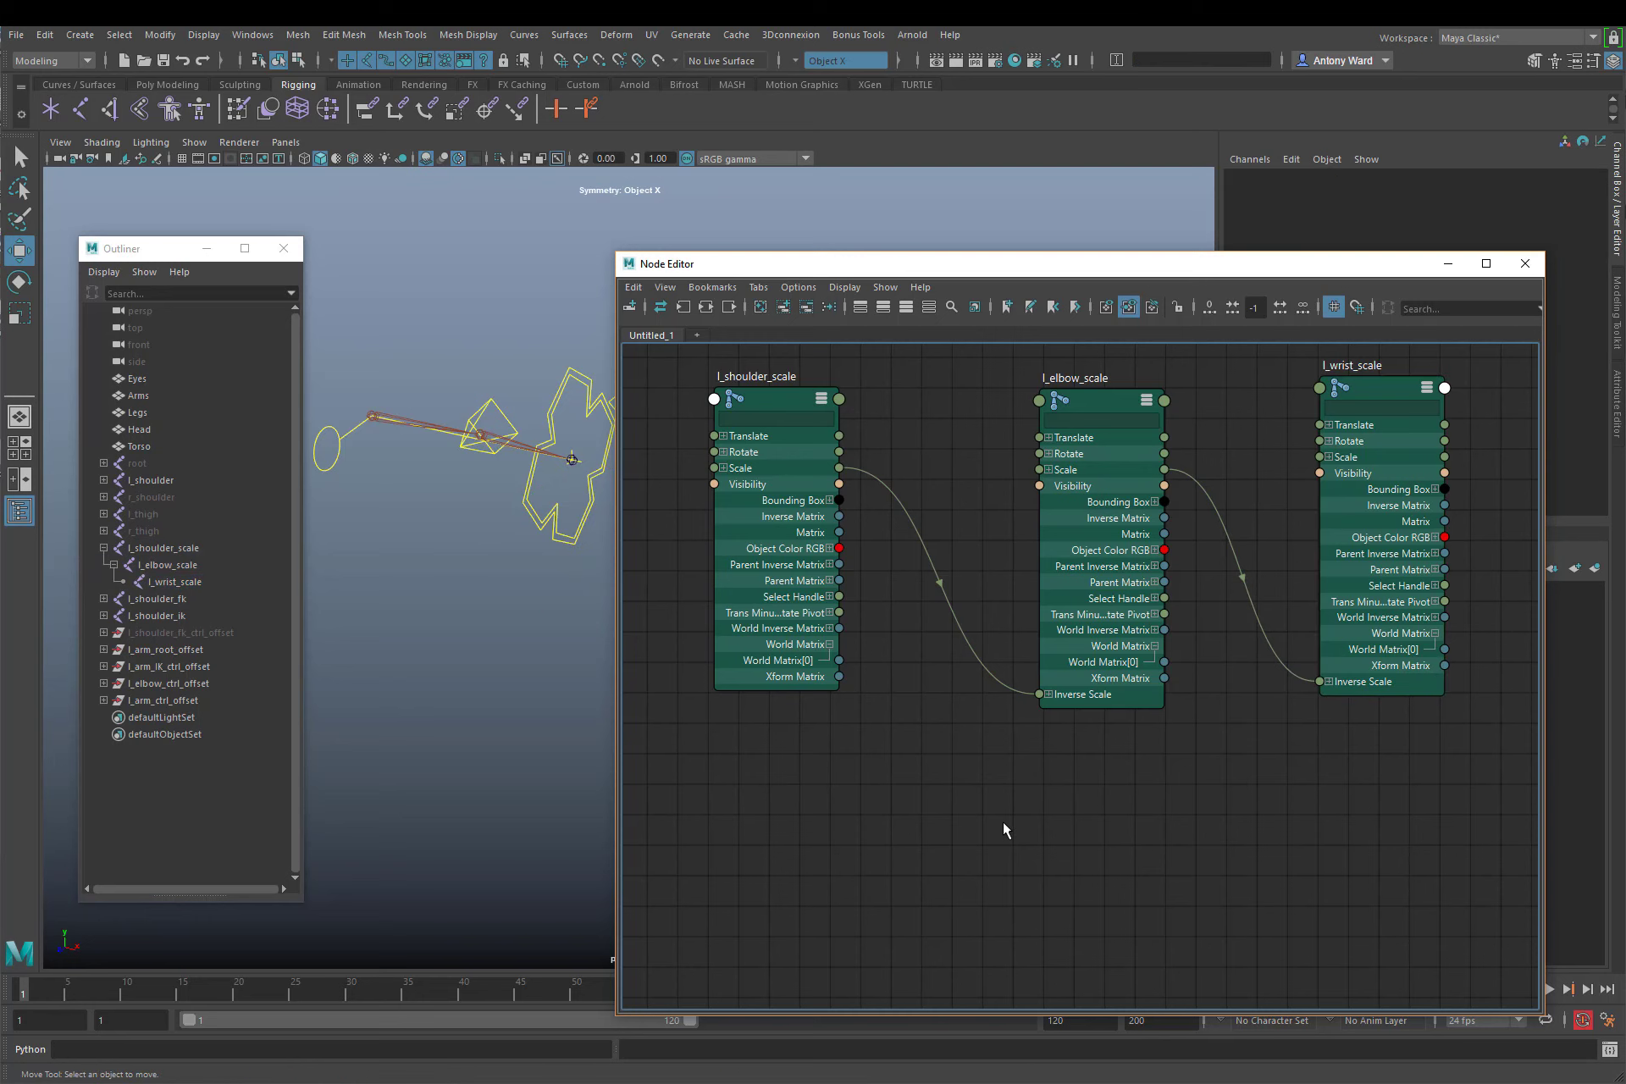
{"action": "key", "text": "Tab"}
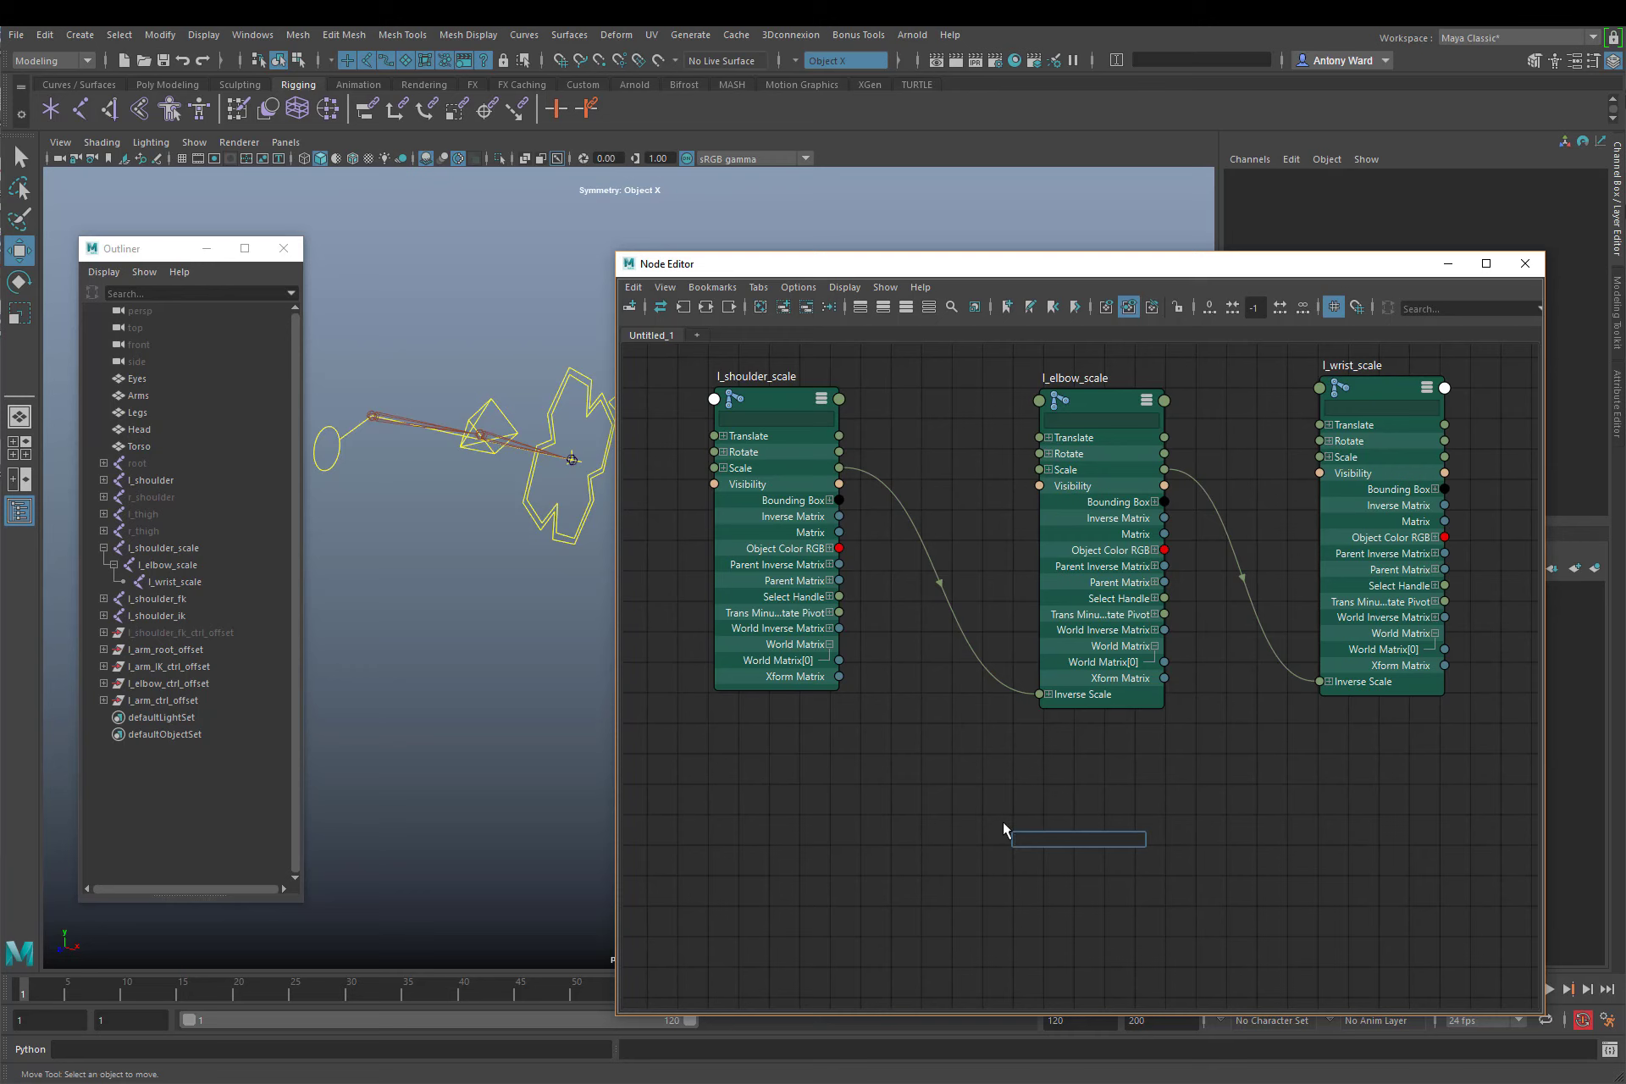
{"action": "type", "text": "dist"}
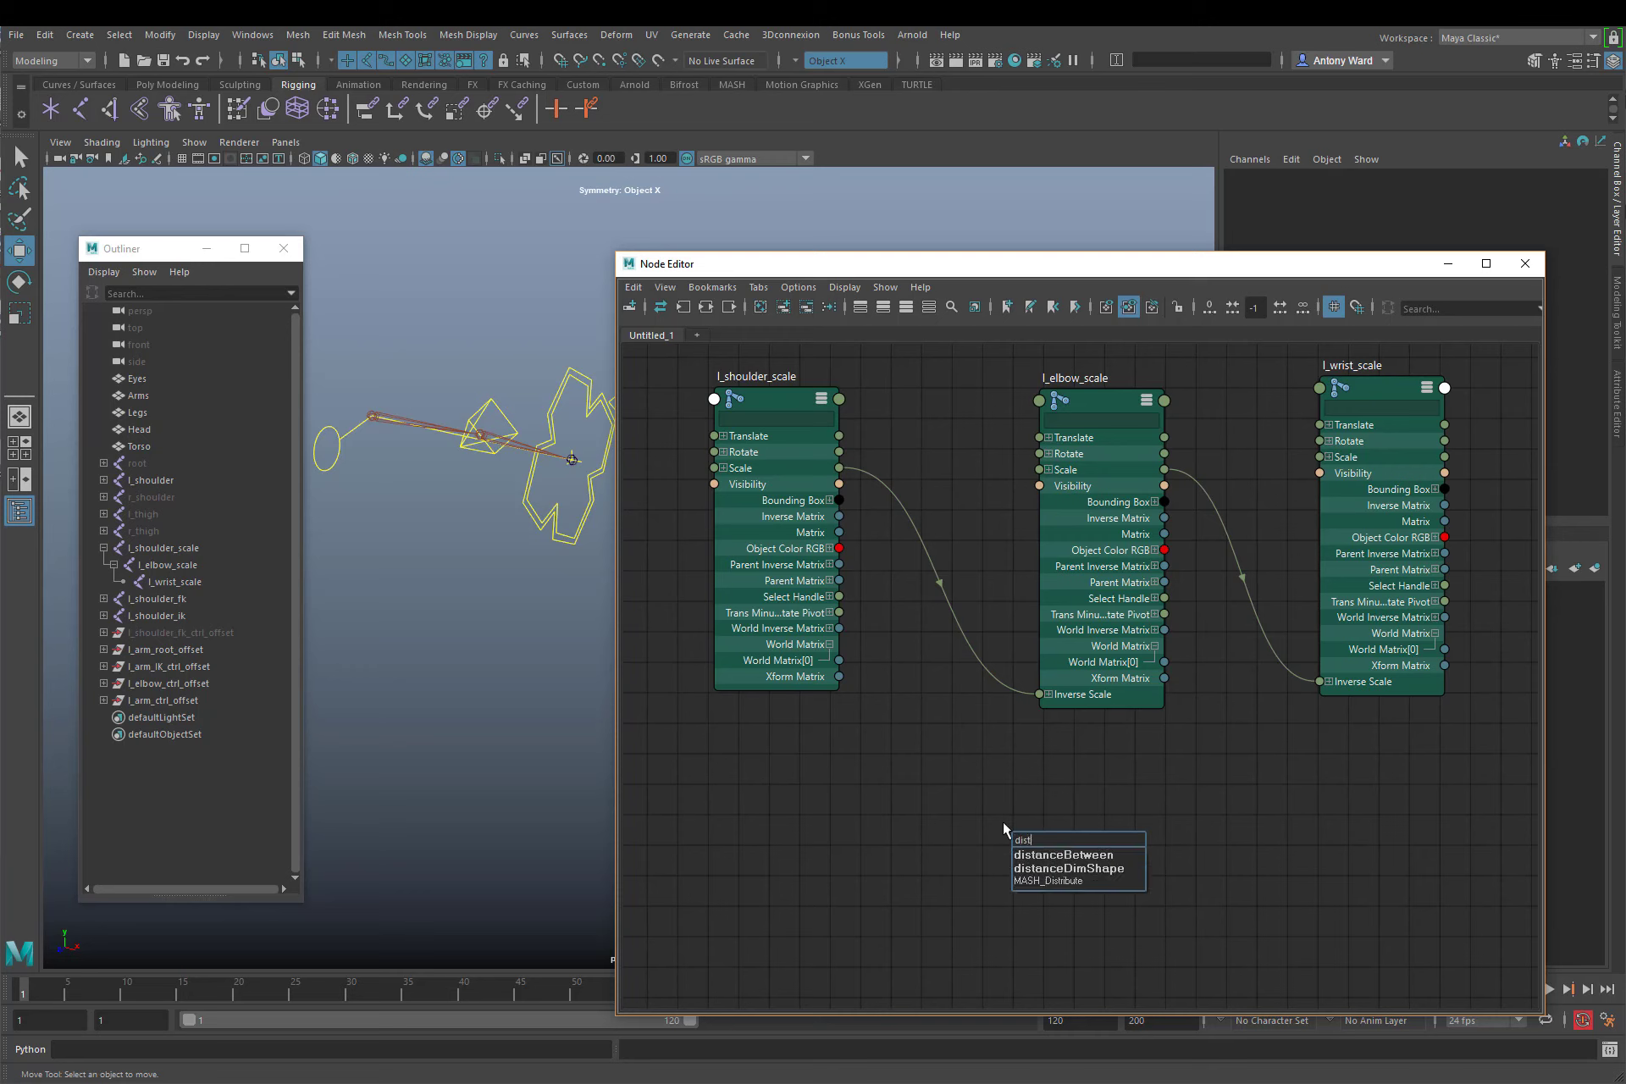
{"action": "left_click", "coordinate": [1084, 859]}
{"action": "left_click_drag", "start_coordinate": [1072, 853], "coordinate": [959, 802]}
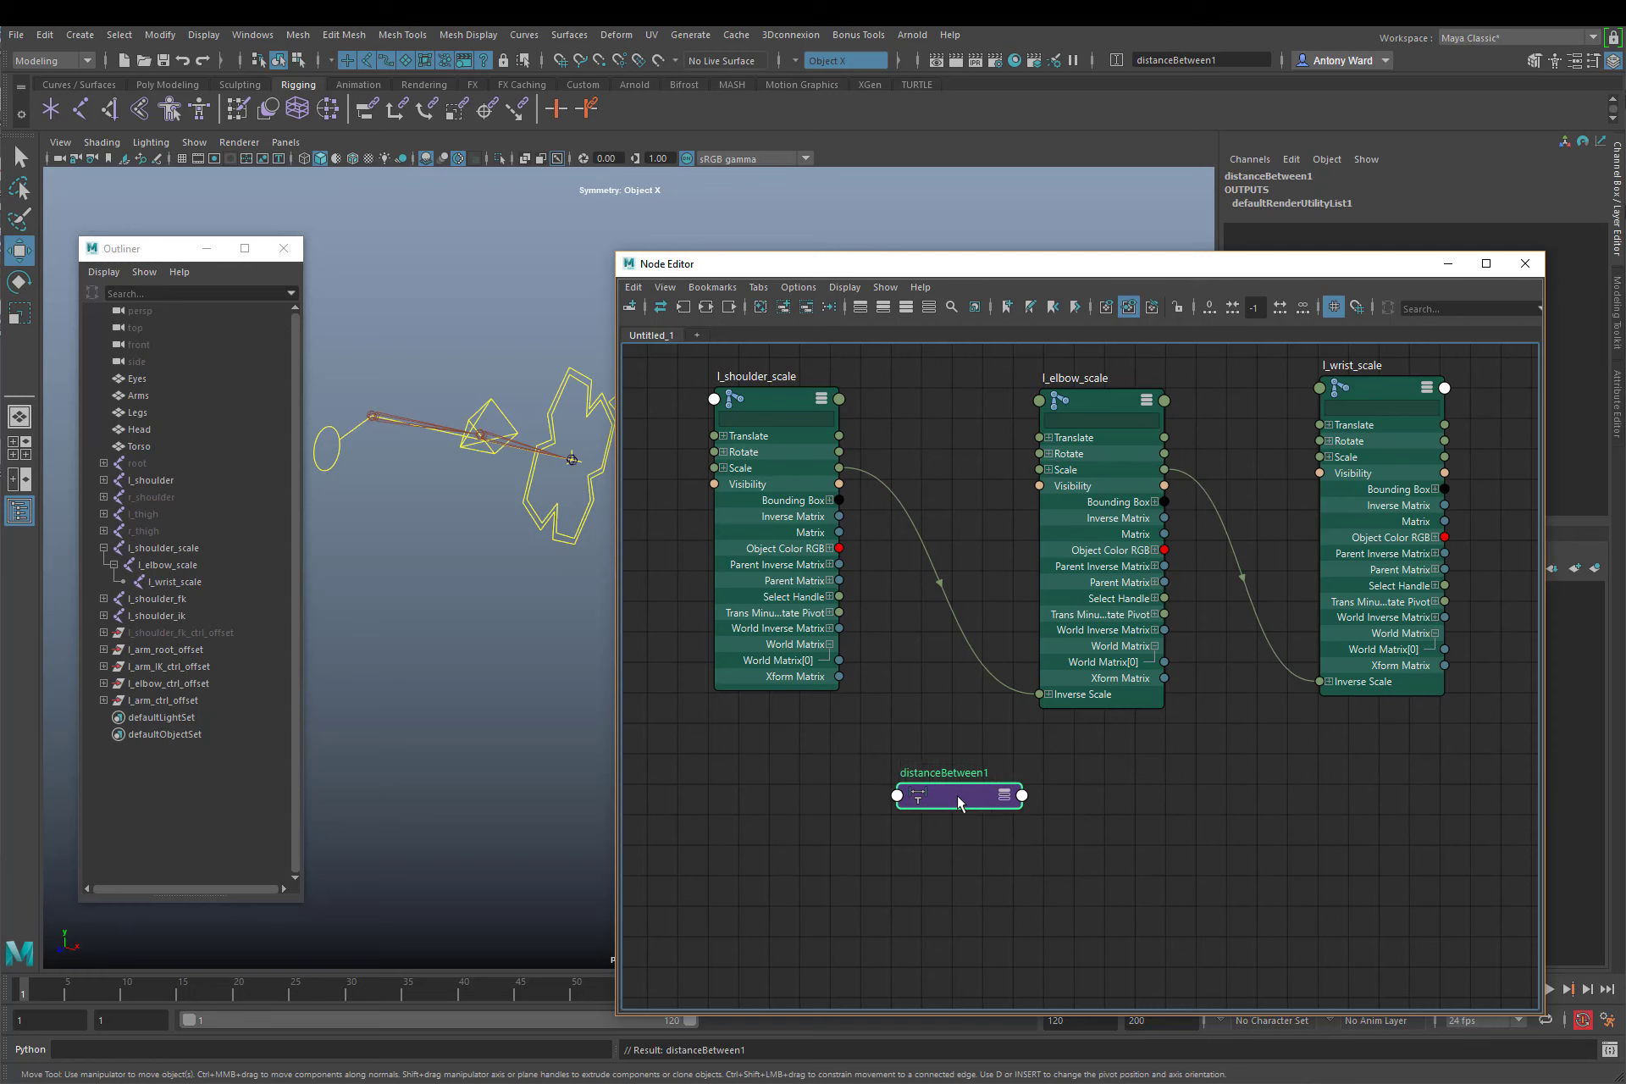
{"action": "key", "text": "ctrl+d"}
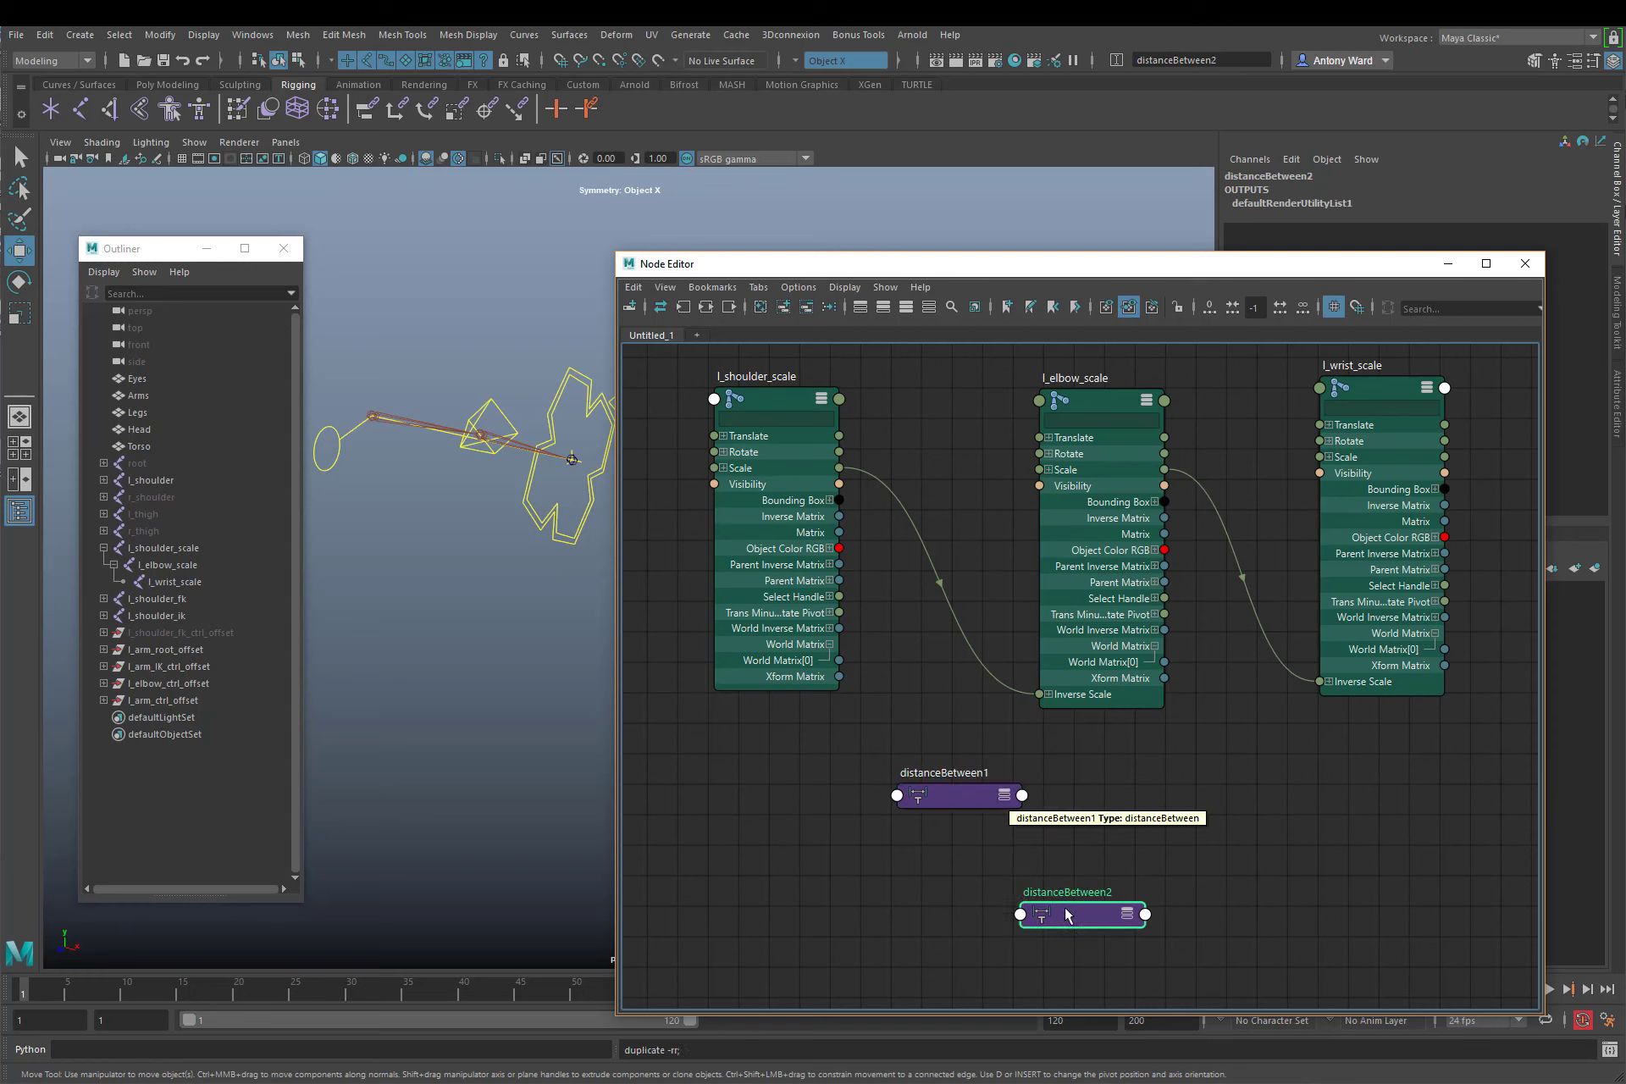
{"action": "left_click_drag", "start_coordinate": [1066, 914], "coordinate": [1227, 792]}
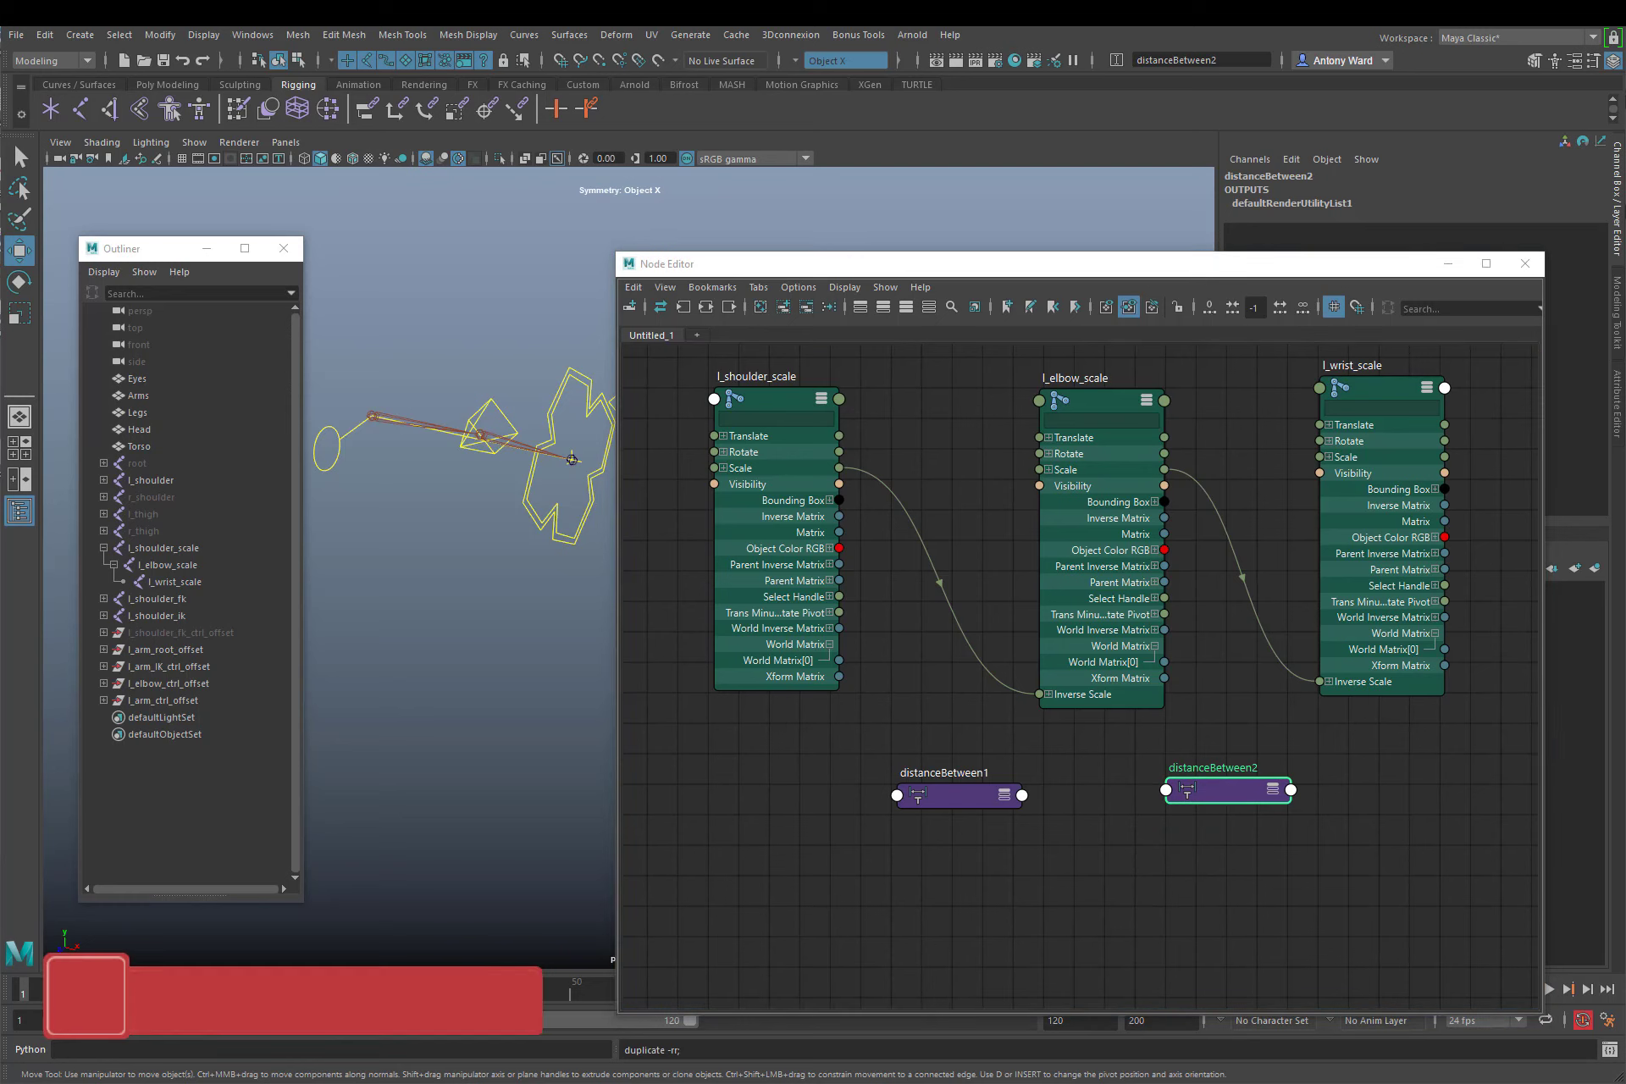
Rename the distanceBetween node between the shoulder and elbow as l_arm_upper_dist
{"action": "double_click", "coordinate": [964, 772]}
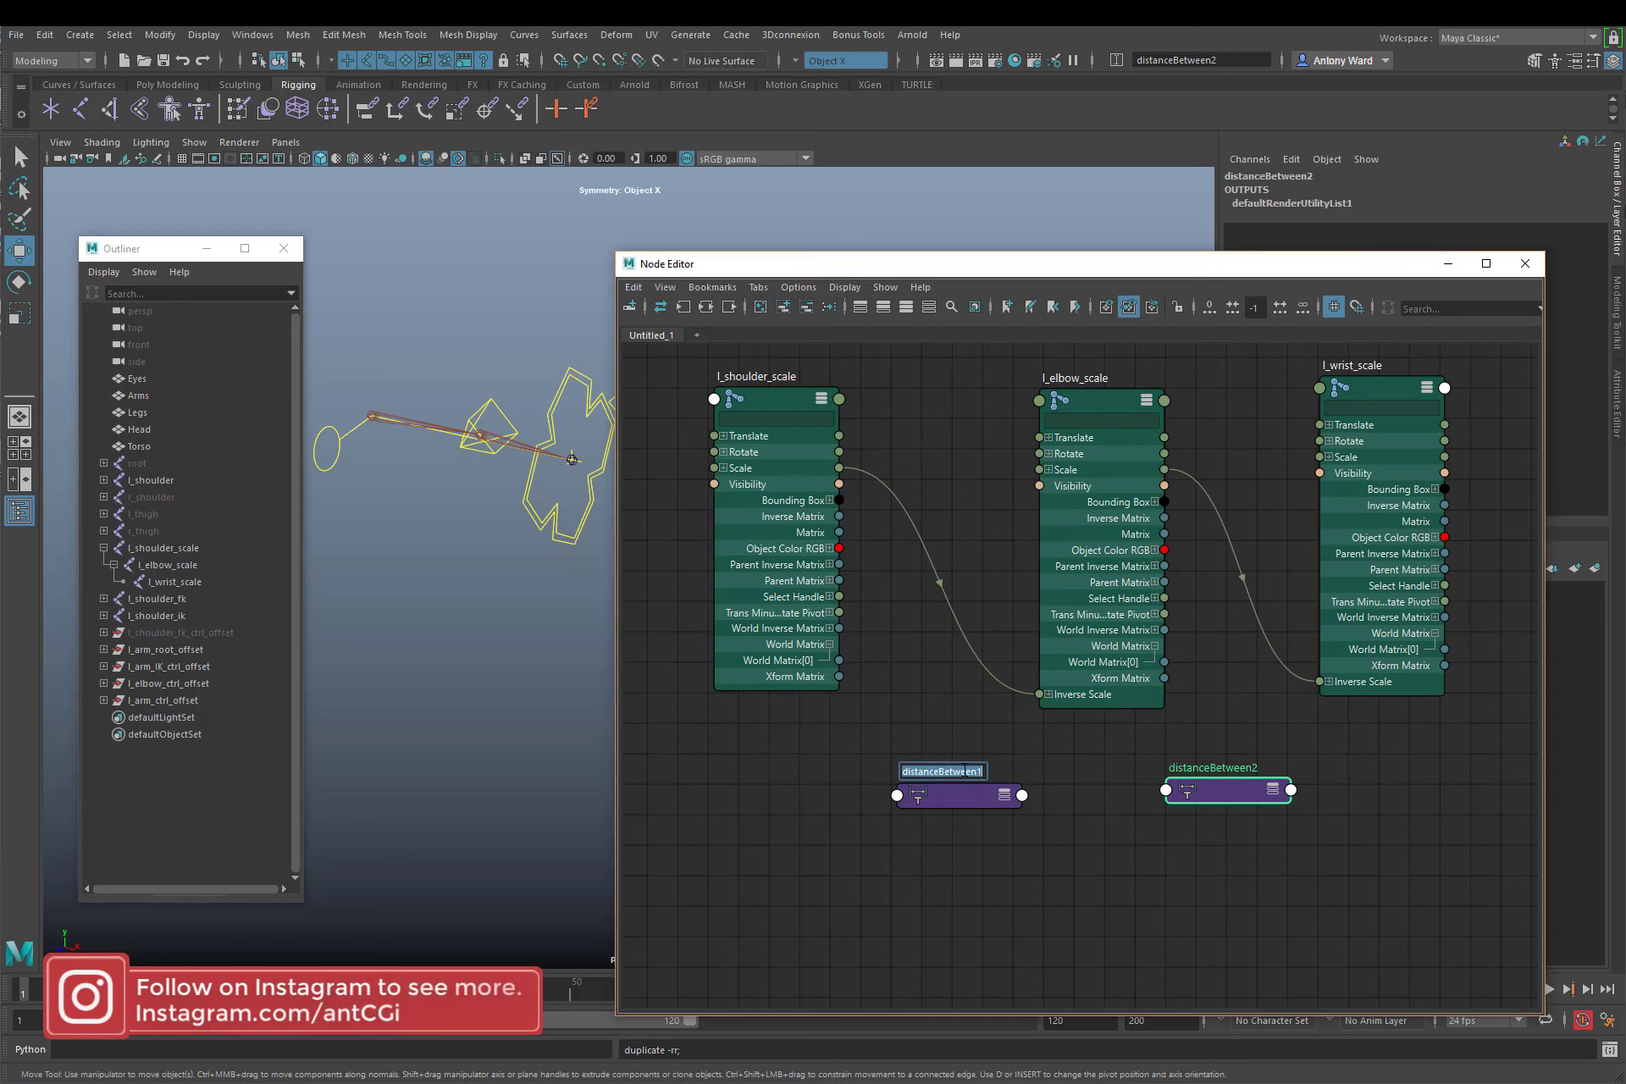
{"action": "type", "text": "l_arm_upper_"}
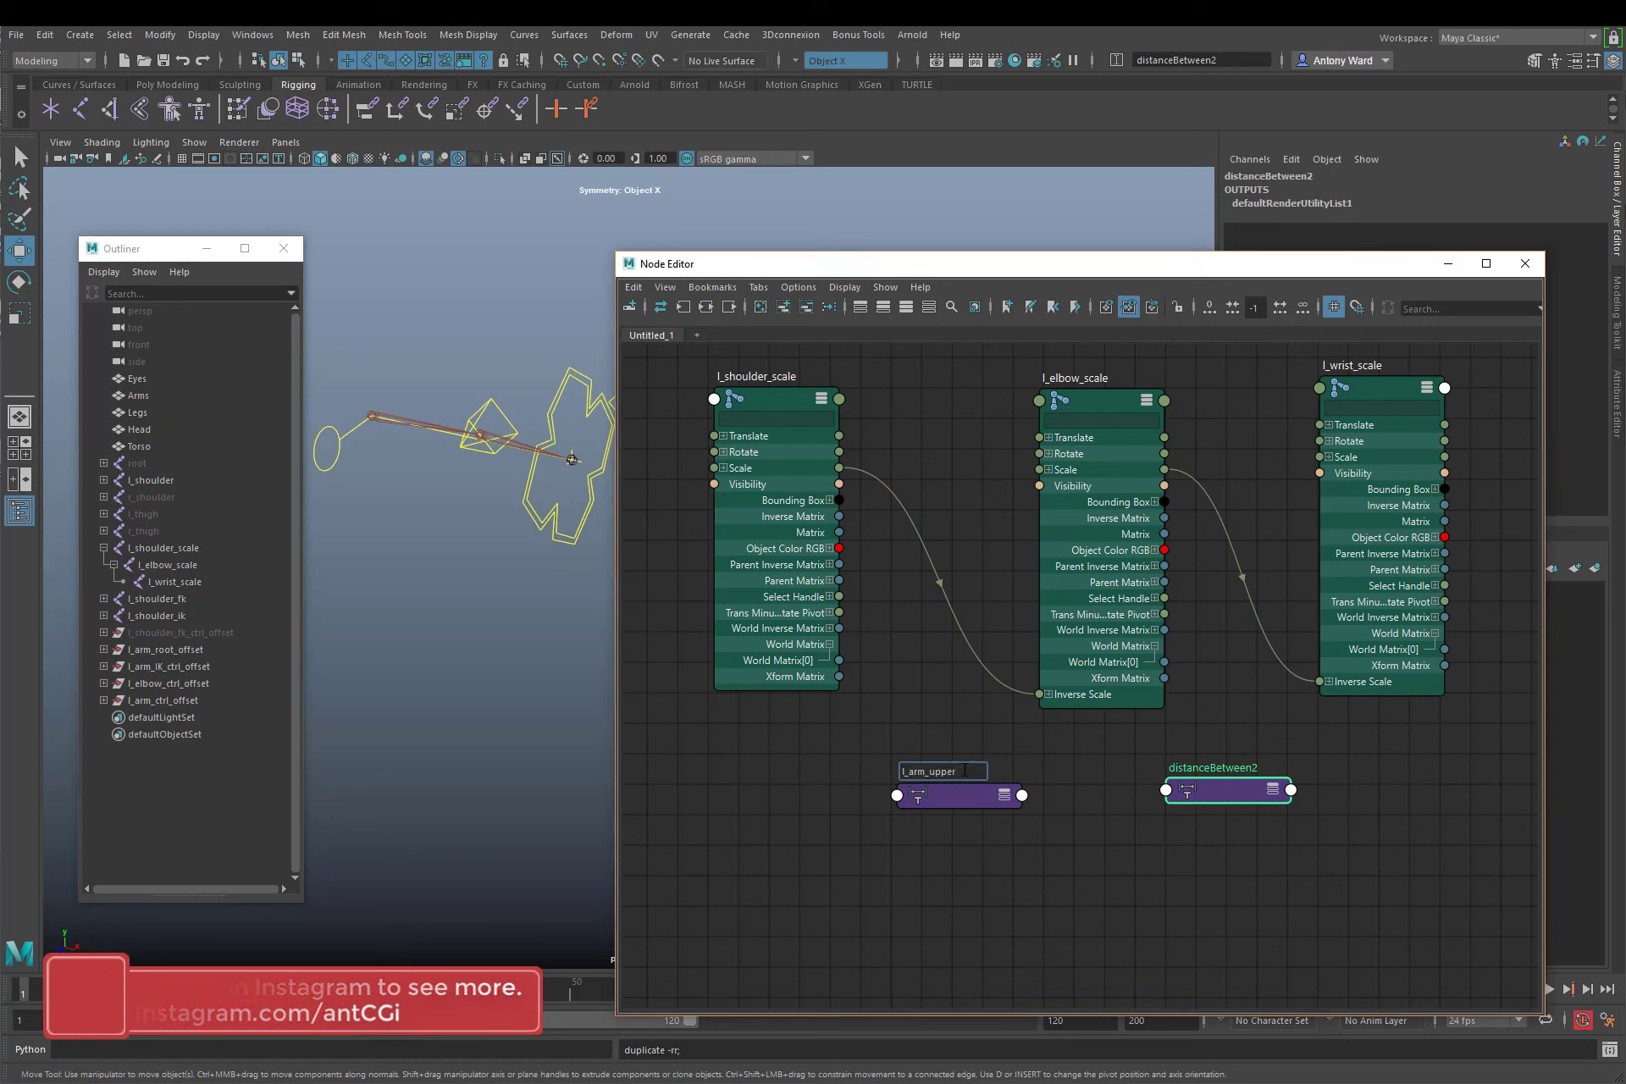
{"action": "type", "text": "dist"}
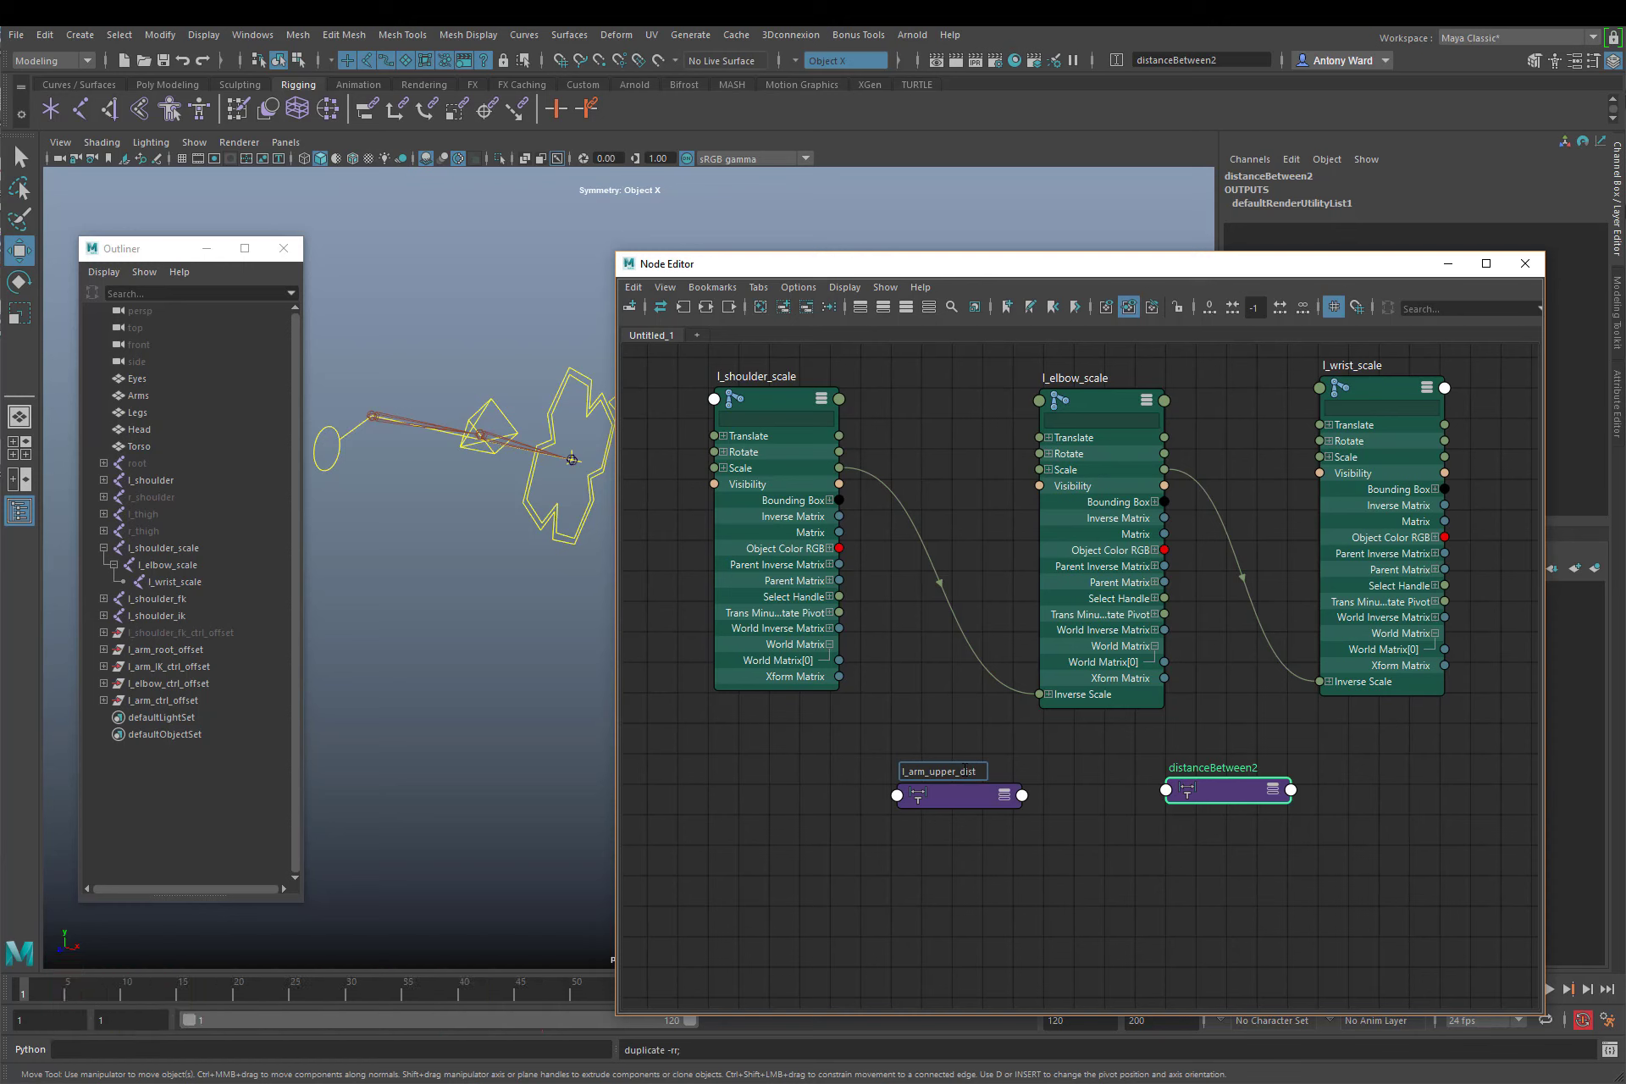
{"action": "key", "text": "Return"}
Copy the upper arm distance node's name and adapt it to rename the second distanceBetween node as l_arm_lower_dist
{"action": "double_click", "coordinate": [965, 773]}
{"action": "double_click", "coordinate": [960, 769]}
{"action": "key", "text": "ctrl+c"}
{"action": "double_click", "coordinate": [1217, 769]}
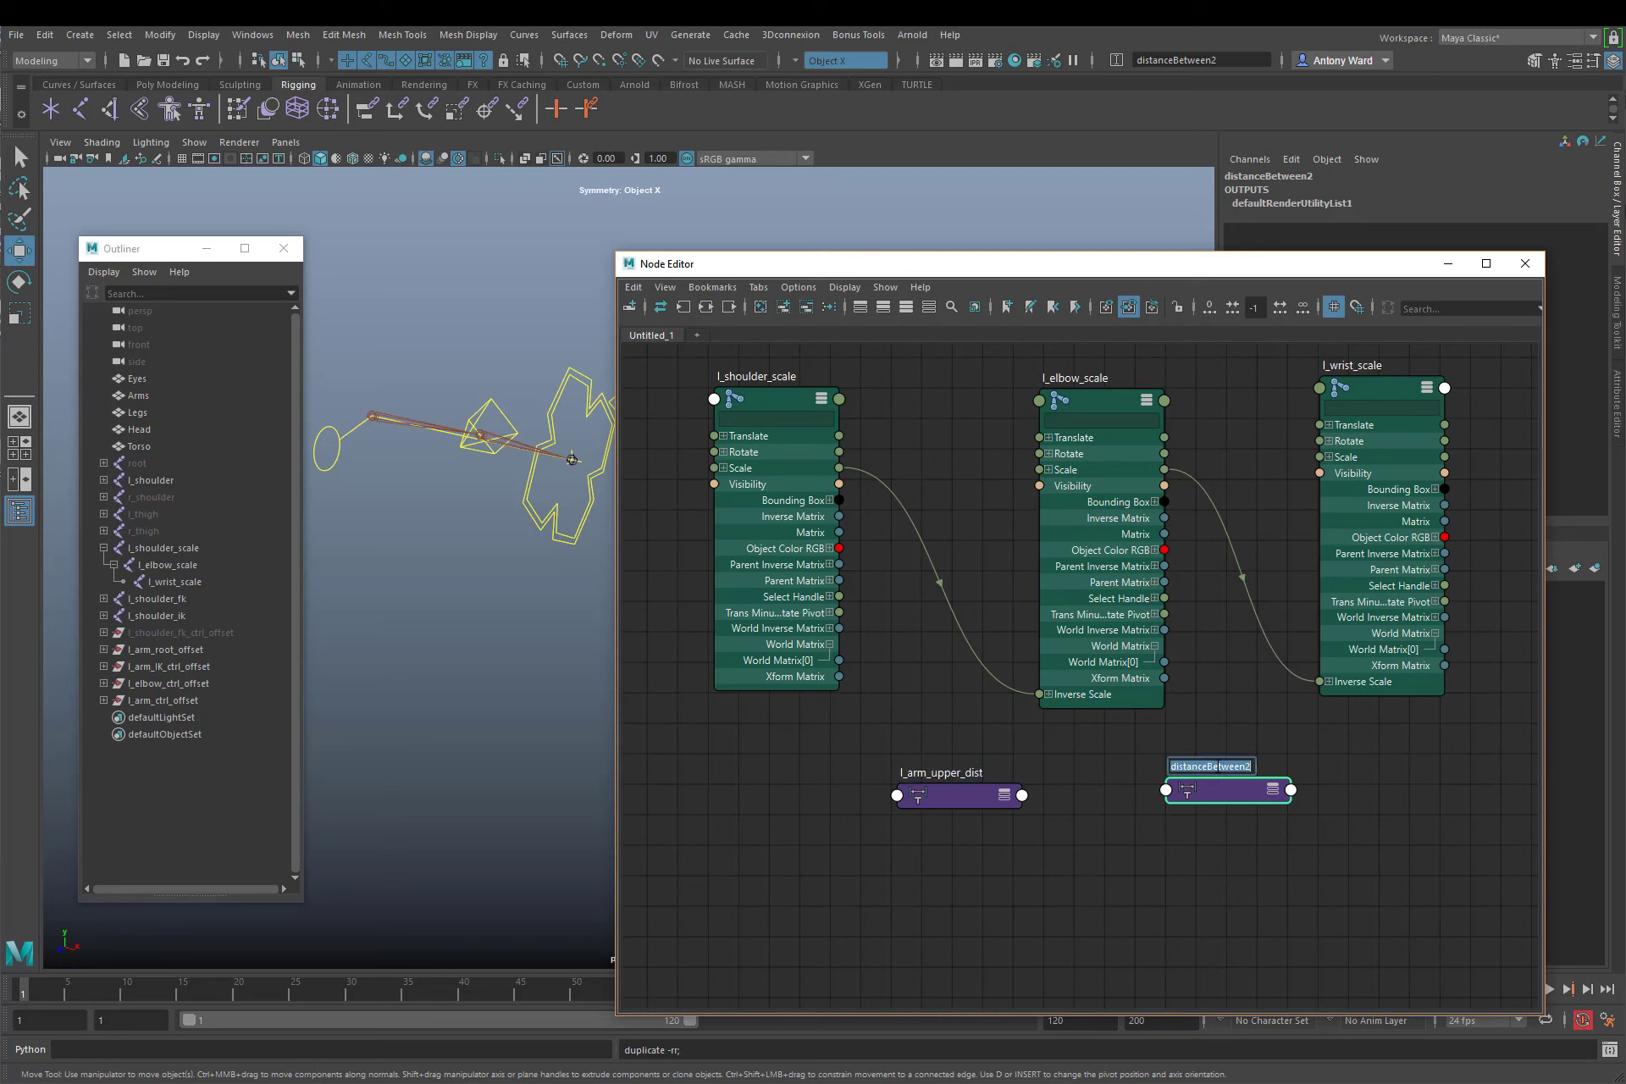
{"action": "key", "text": "ctrl+v"}
{"action": "key", "text": "BackSpace"}
{"action": "key", "text": "BackSpace"}
{"action": "key", "text": "BackSpace"}
{"action": "key", "text": "BackSpace"}
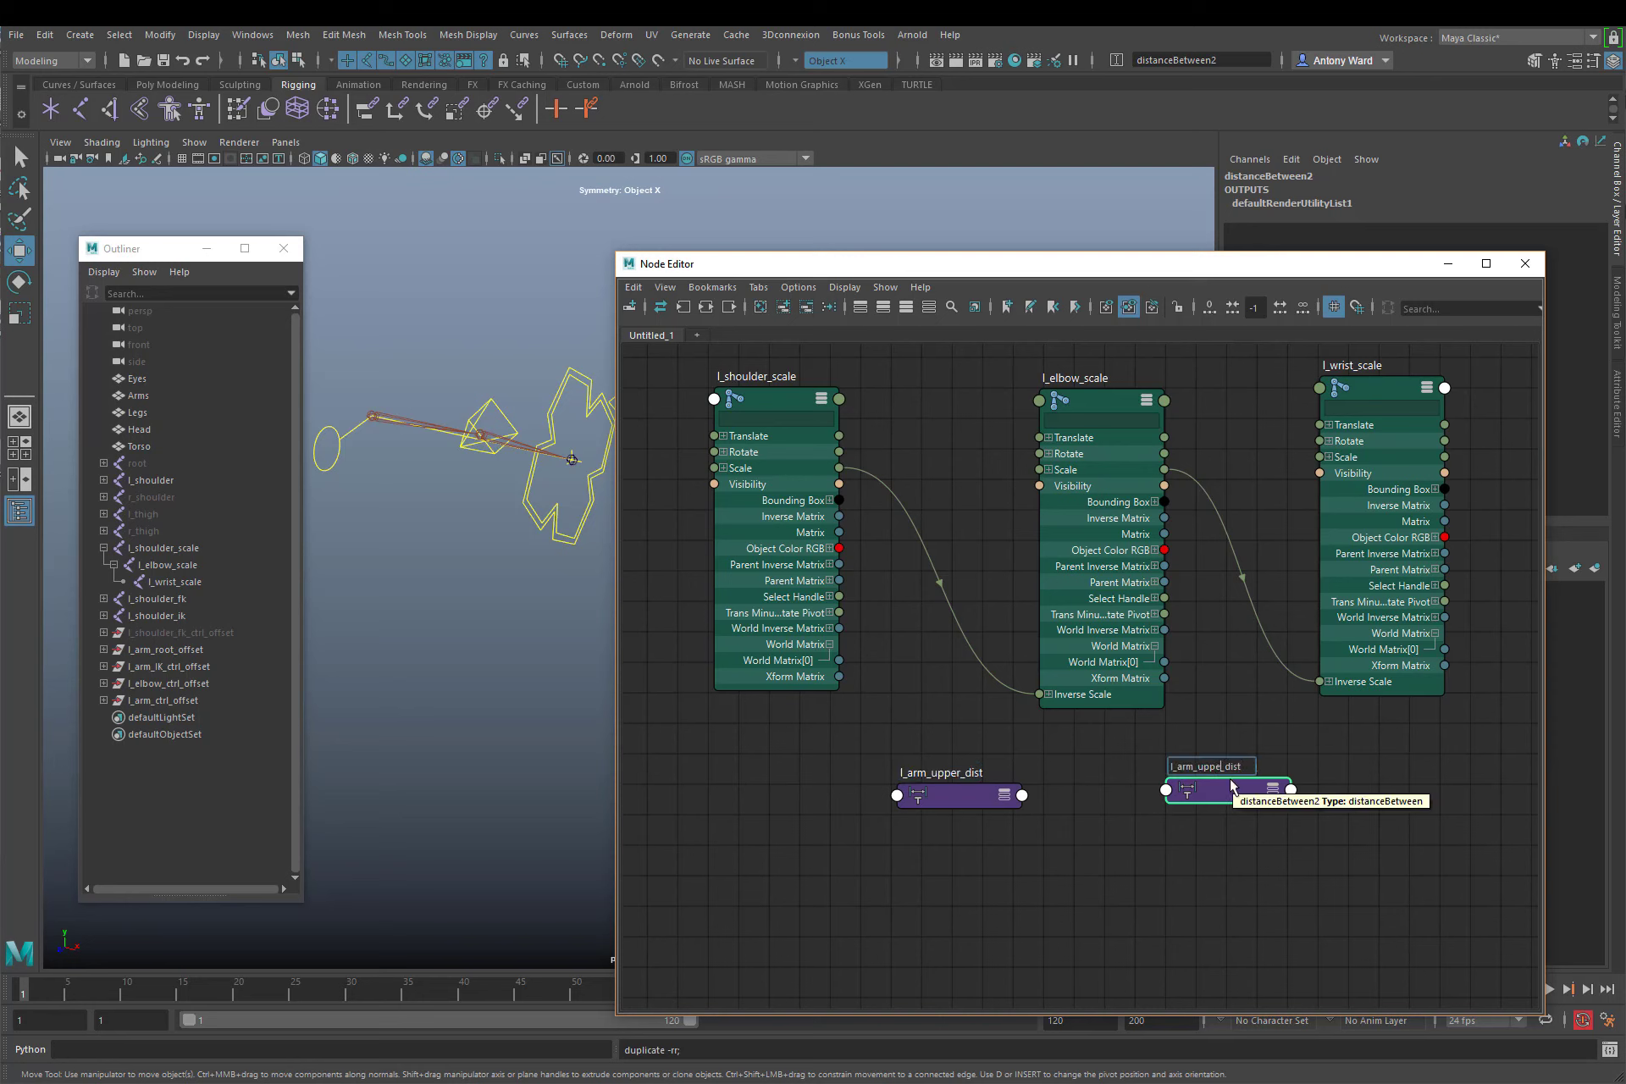
{"action": "type", "text": "lower"}
{"action": "key", "text": "Return"}
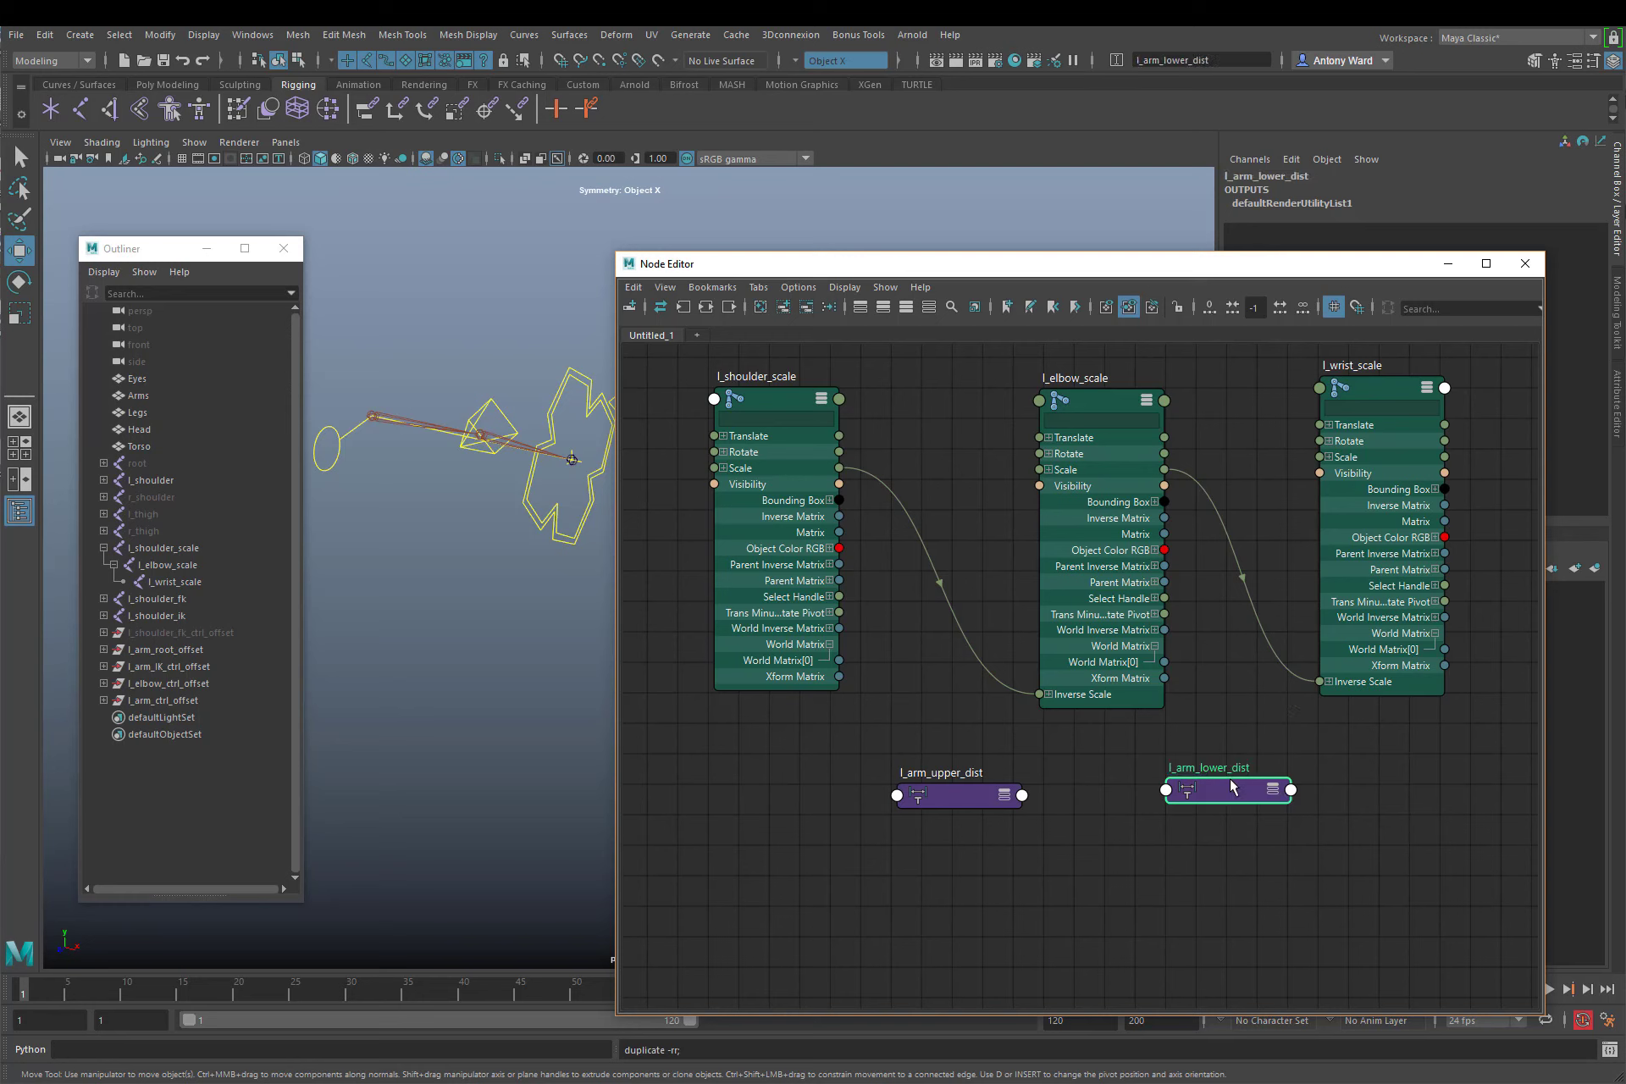
{"action": "left_click", "coordinate": [1059, 826]}
{"action": "left_click", "coordinate": [1120, 403]}
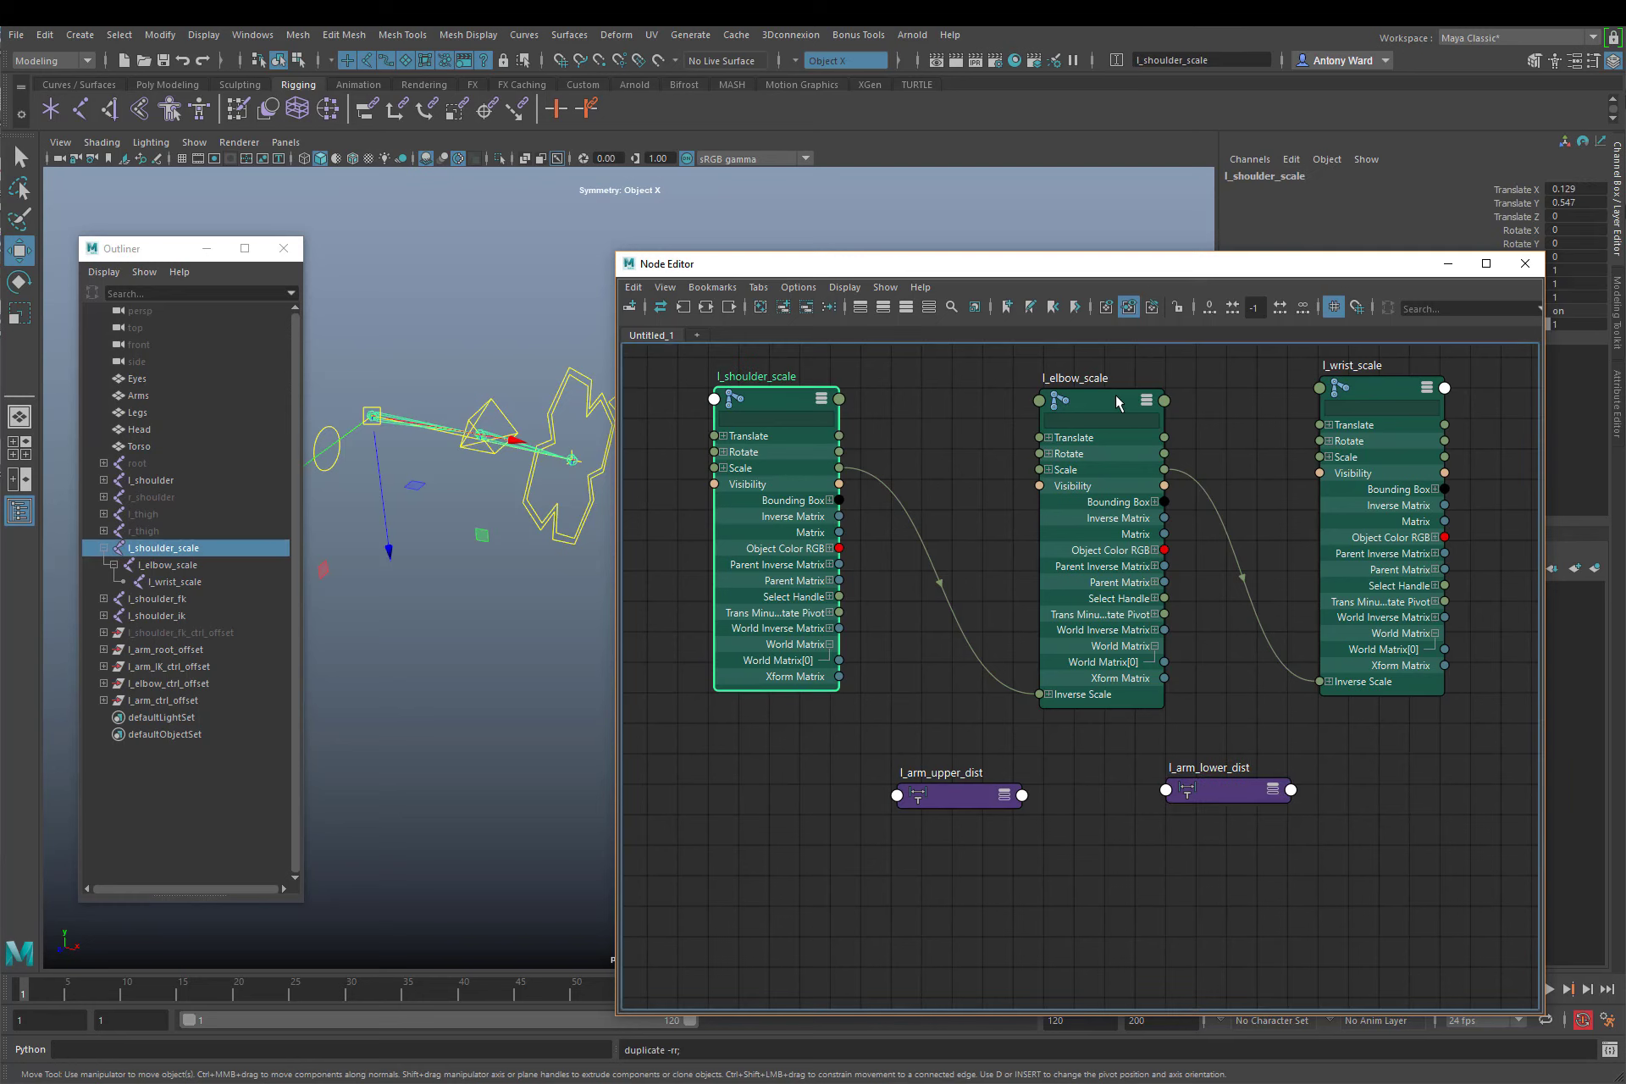
{"action": "left_click", "coordinate": [1228, 789]}
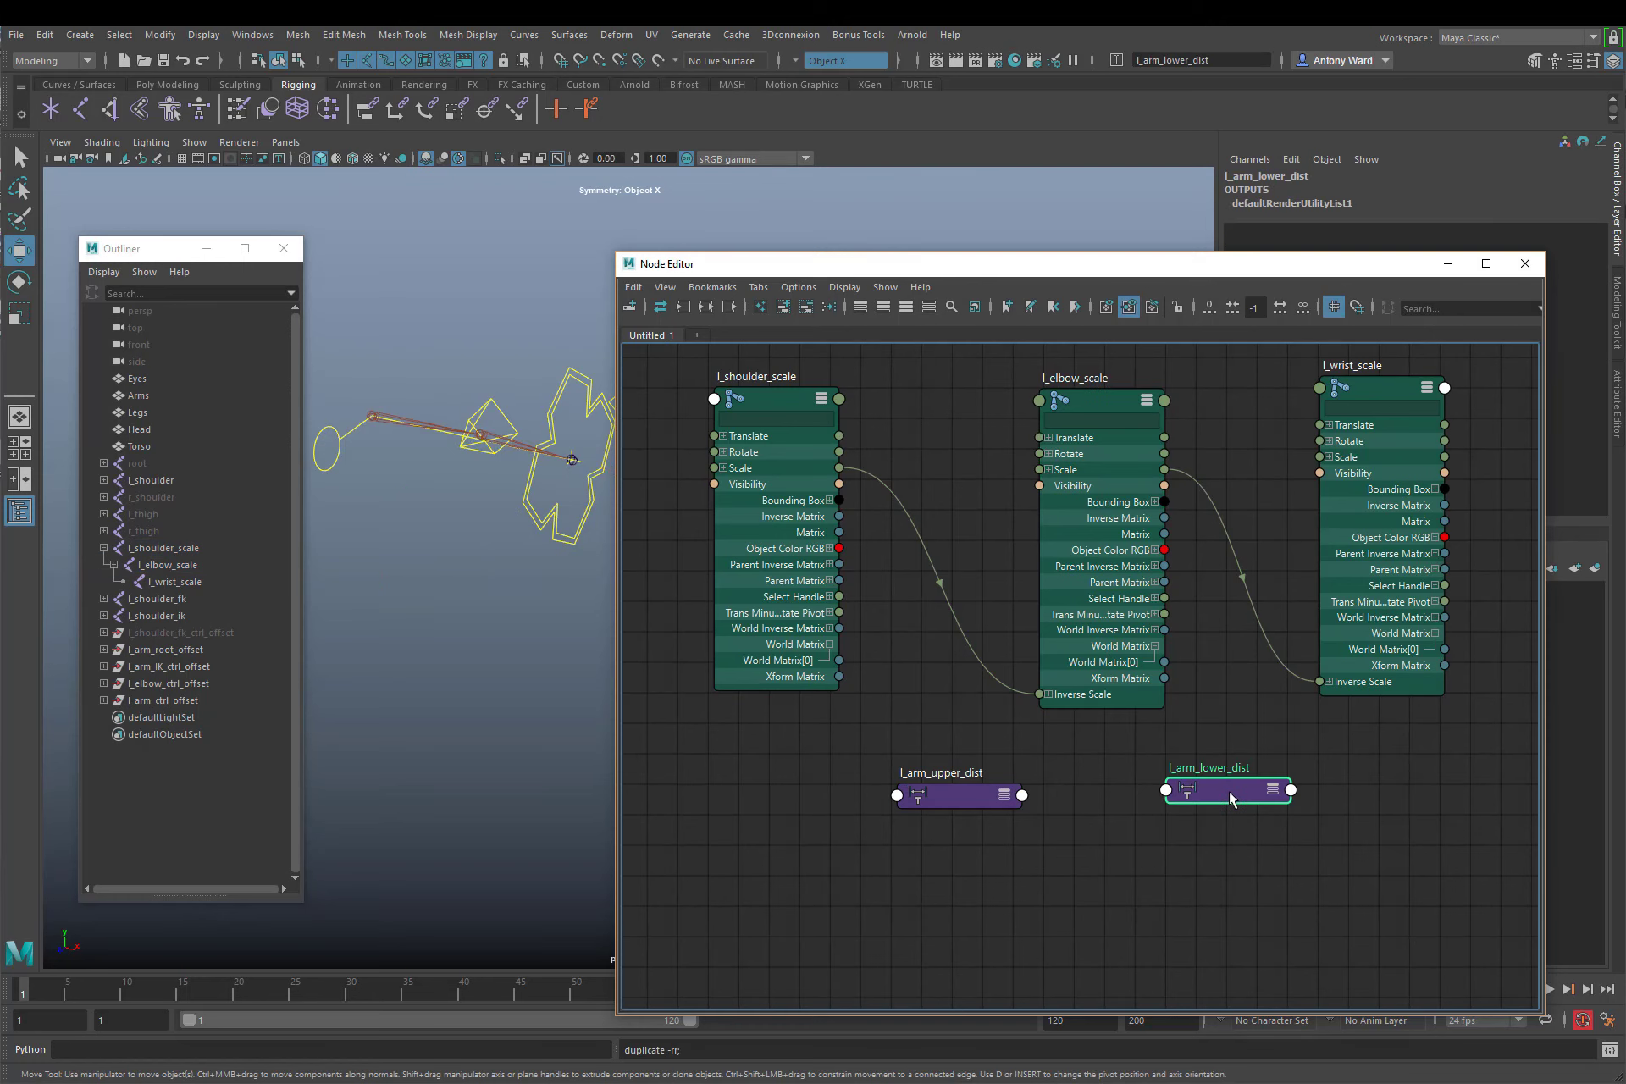
{"action": "left_click", "coordinate": [1096, 395]}
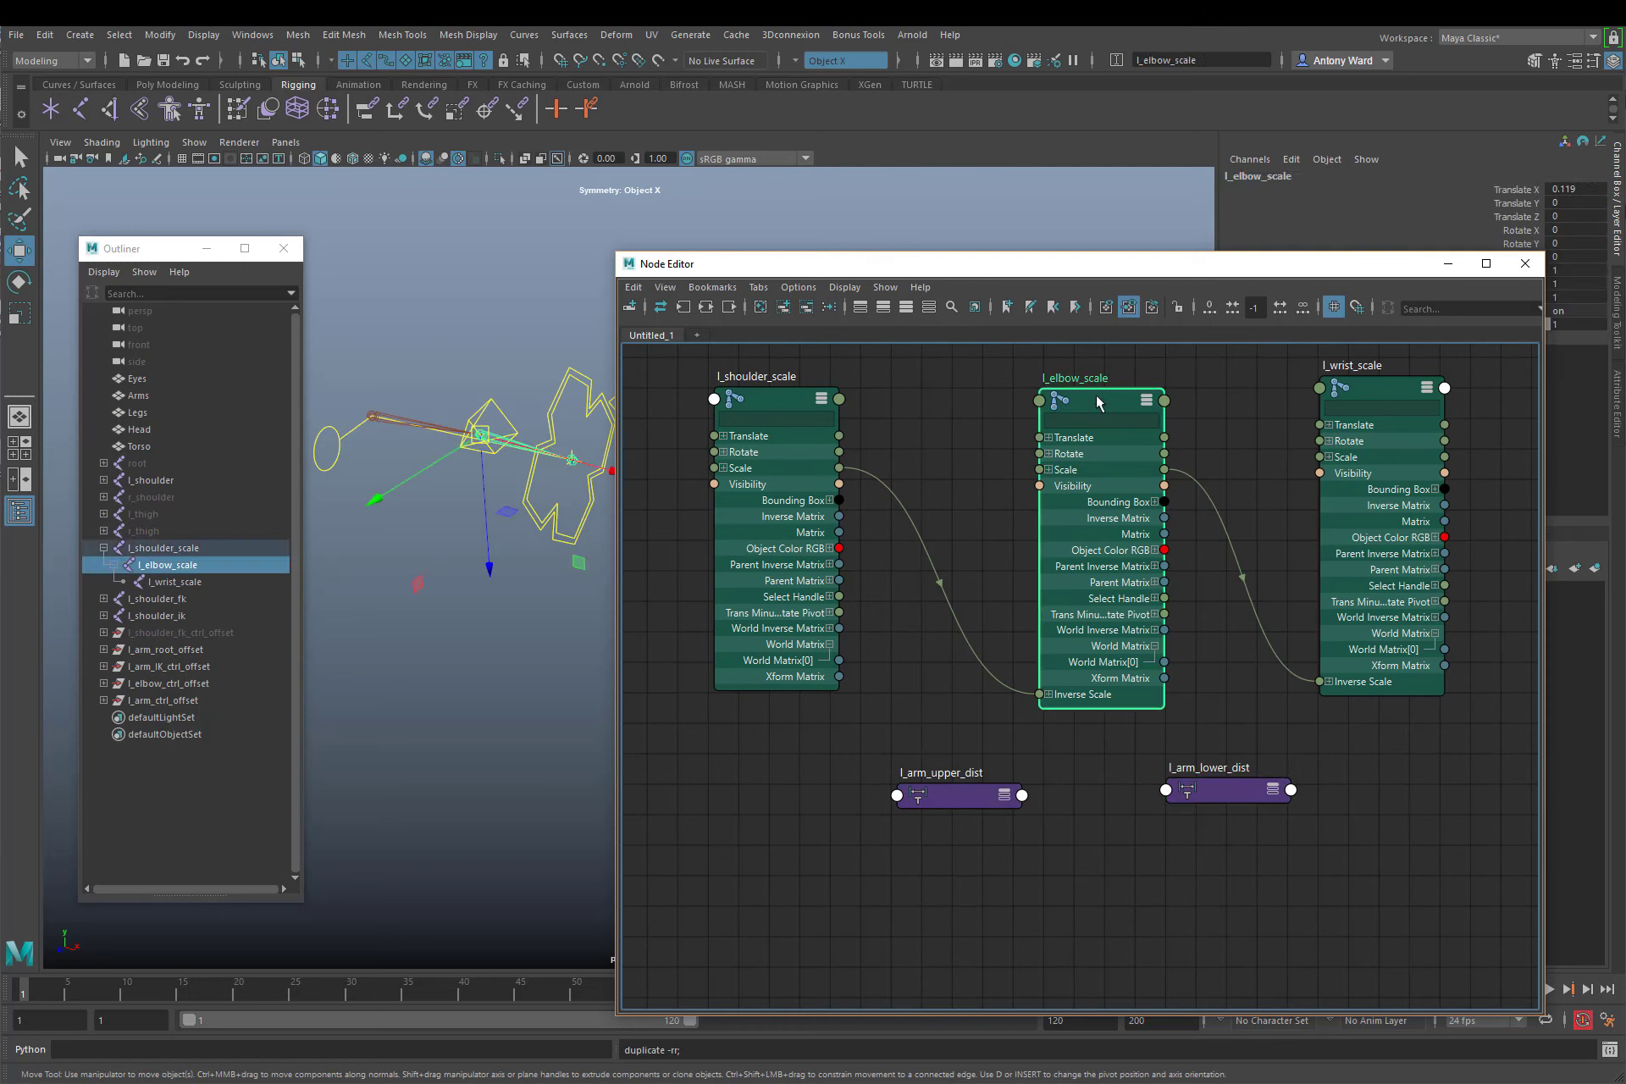
Connect World Matrix[0] of l_shoulder_scale to inMatrix1 and World Matrix[0] of l_elbow_scale to inMatrix2 on l_arm_upper_dist
{"action": "left_click", "coordinate": [1370, 392]}
{"action": "left_click", "coordinate": [1074, 864]}
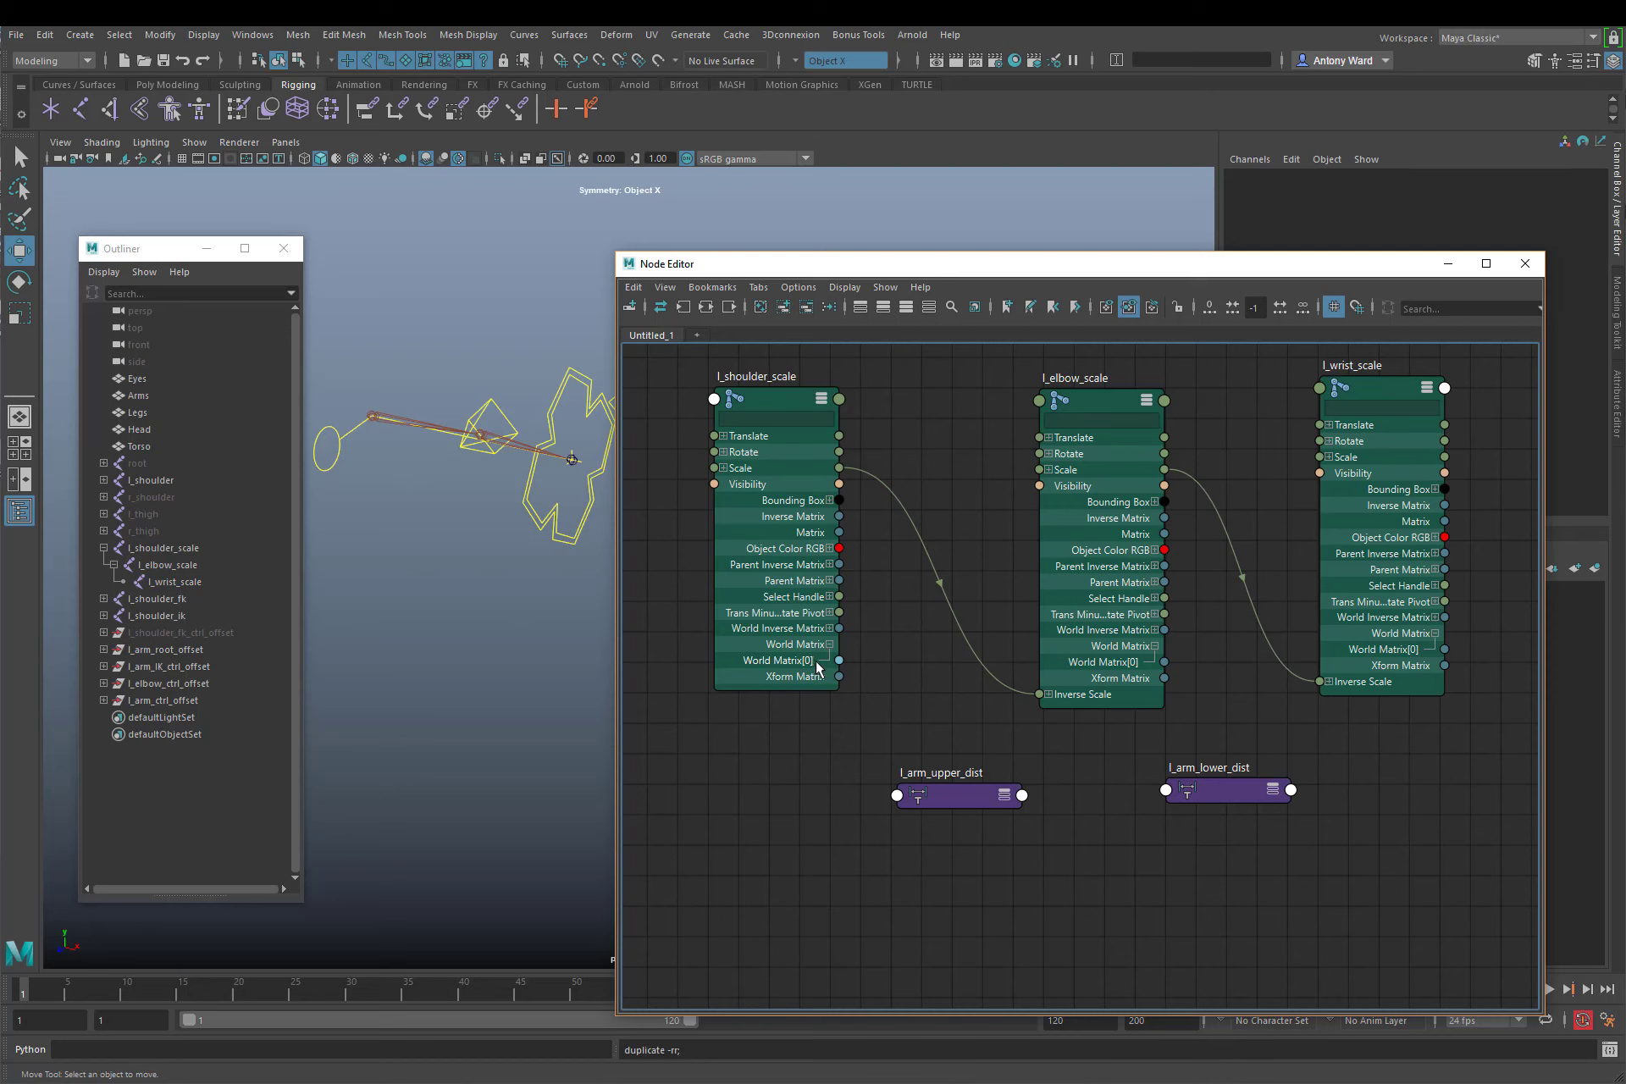
{"action": "left_click_drag", "start_coordinate": [839, 660], "coordinate": [897, 796]}
{"action": "left_click", "coordinate": [947, 805]}
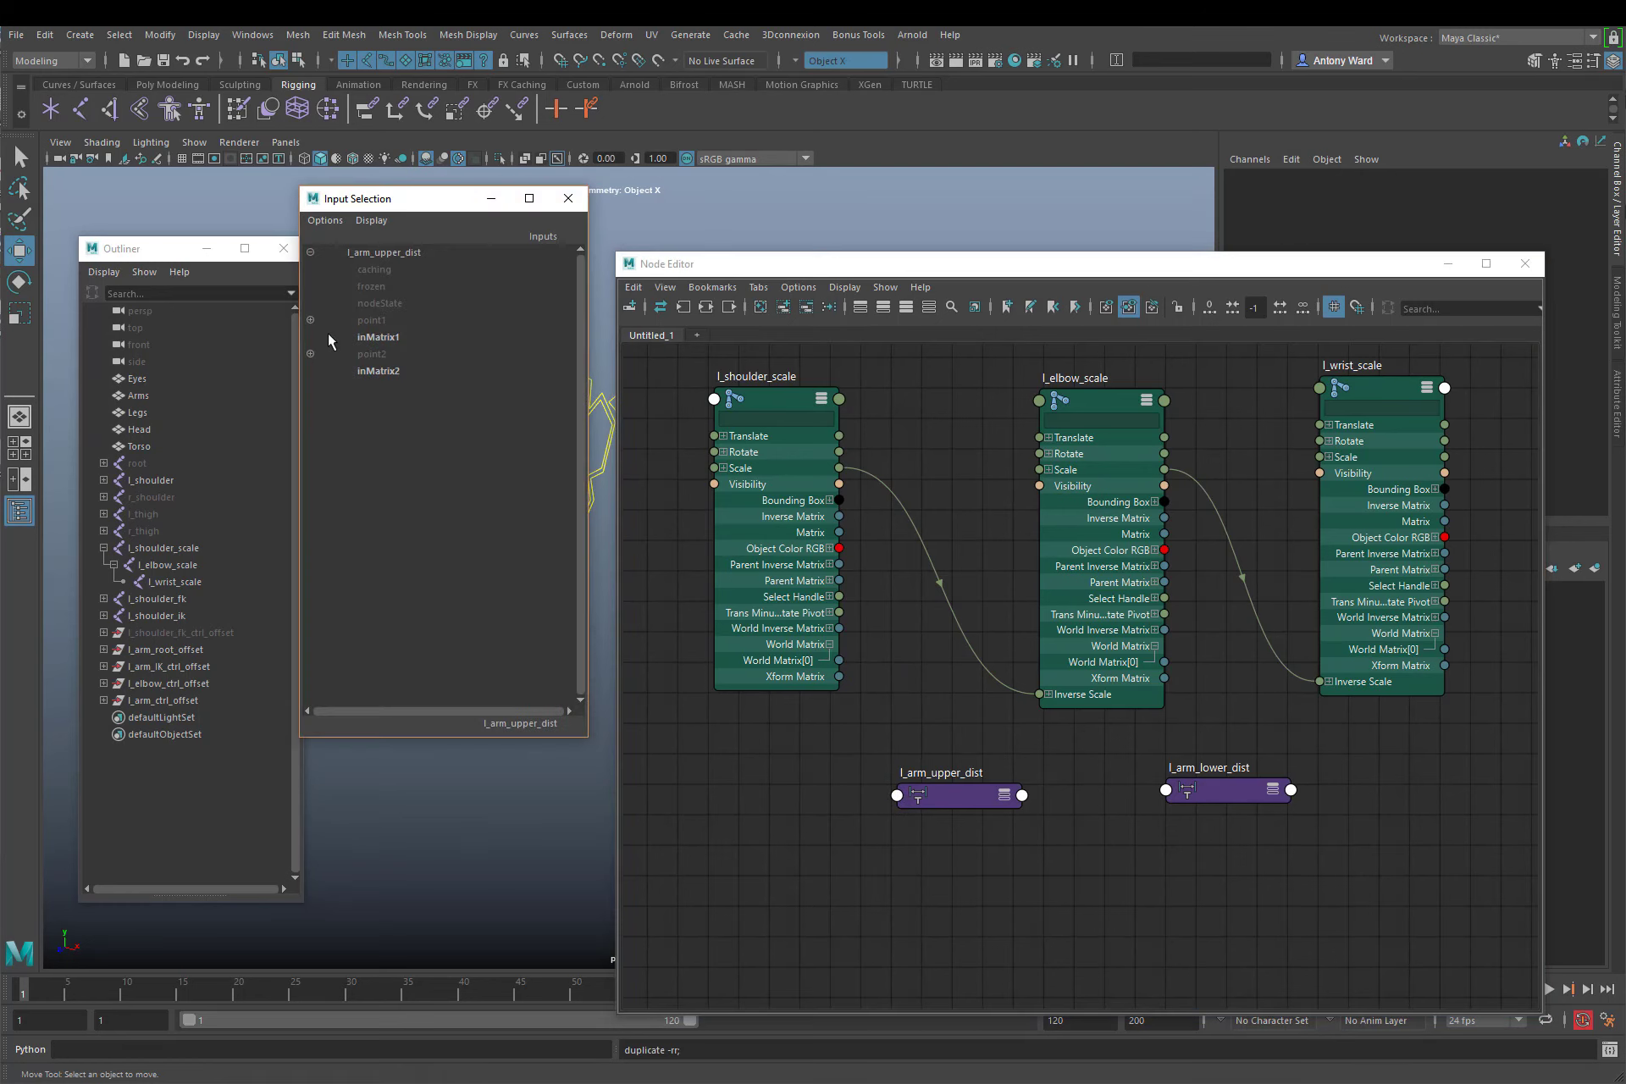
{"action": "left_click", "coordinate": [399, 336]}
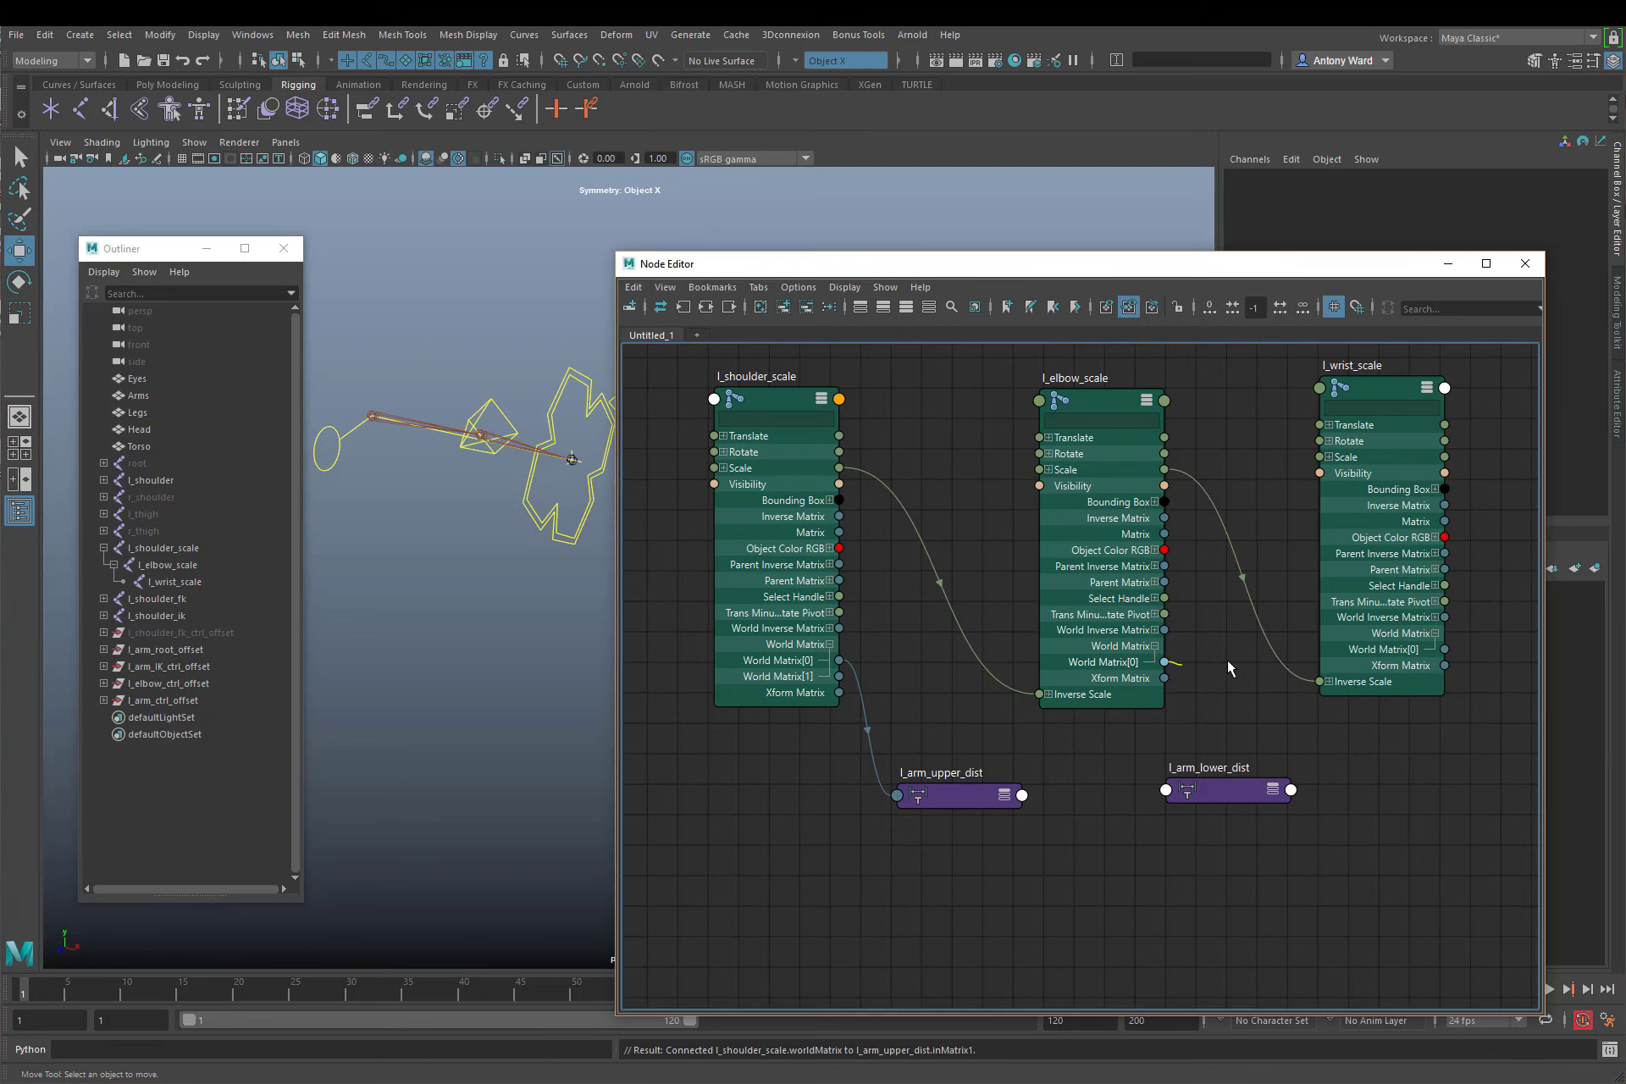
{"action": "left_click_drag", "start_coordinate": [1165, 661], "coordinate": [898, 793]}
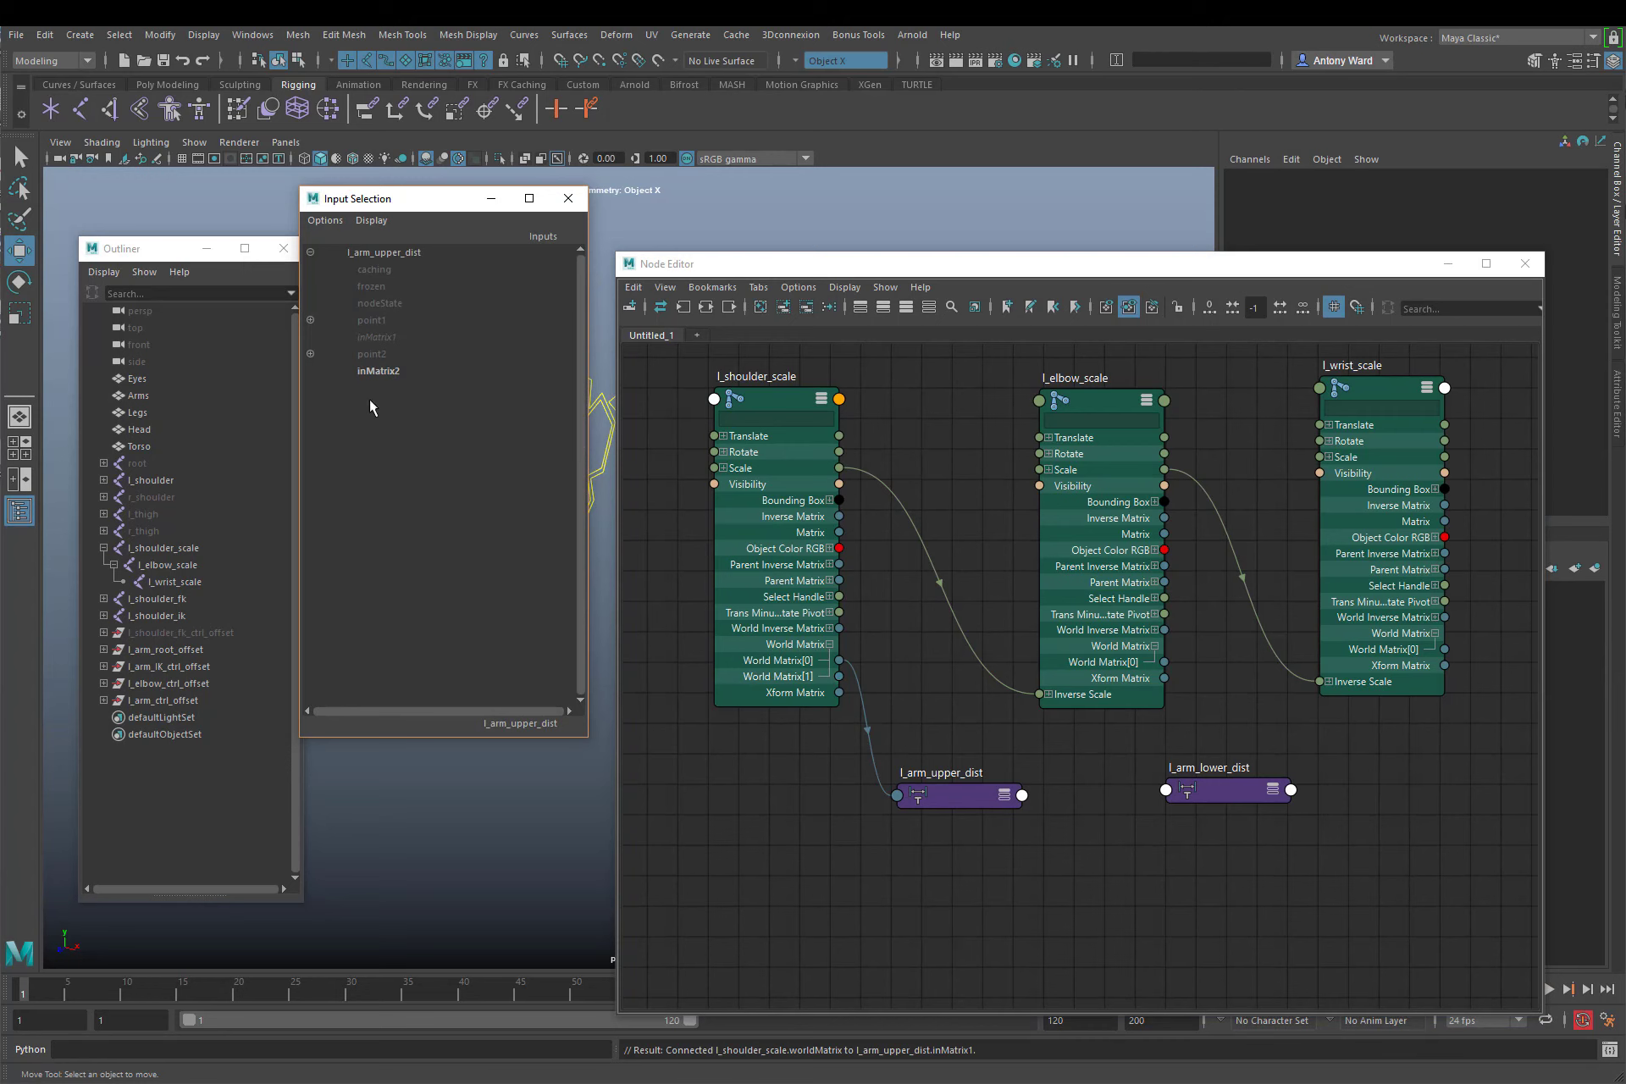
{"action": "left_click", "coordinate": [381, 373]}
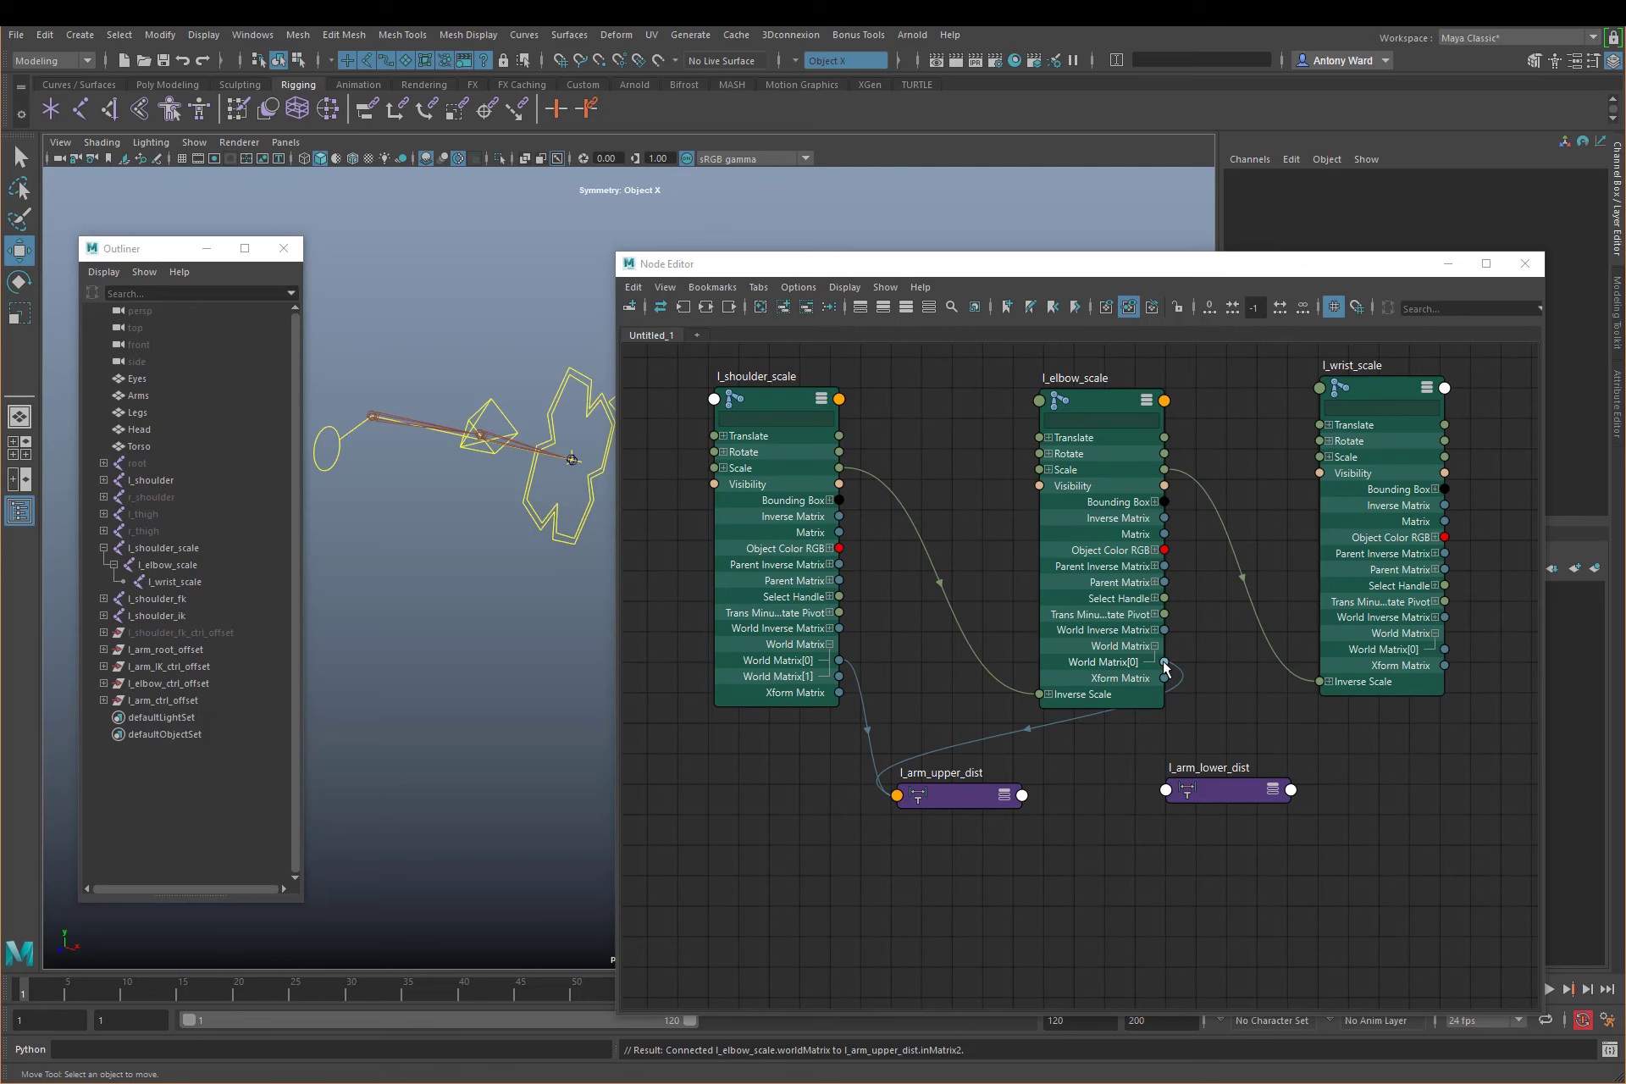
Connect World Matrix[0] of l_elbow_scale to inMatrix1 and World Matrix[0] of l_wrist_scale to inMatrix2 on l_arm_lower_dist
{"action": "left_click_drag", "start_coordinate": [1164, 661], "coordinate": [1165, 793]}
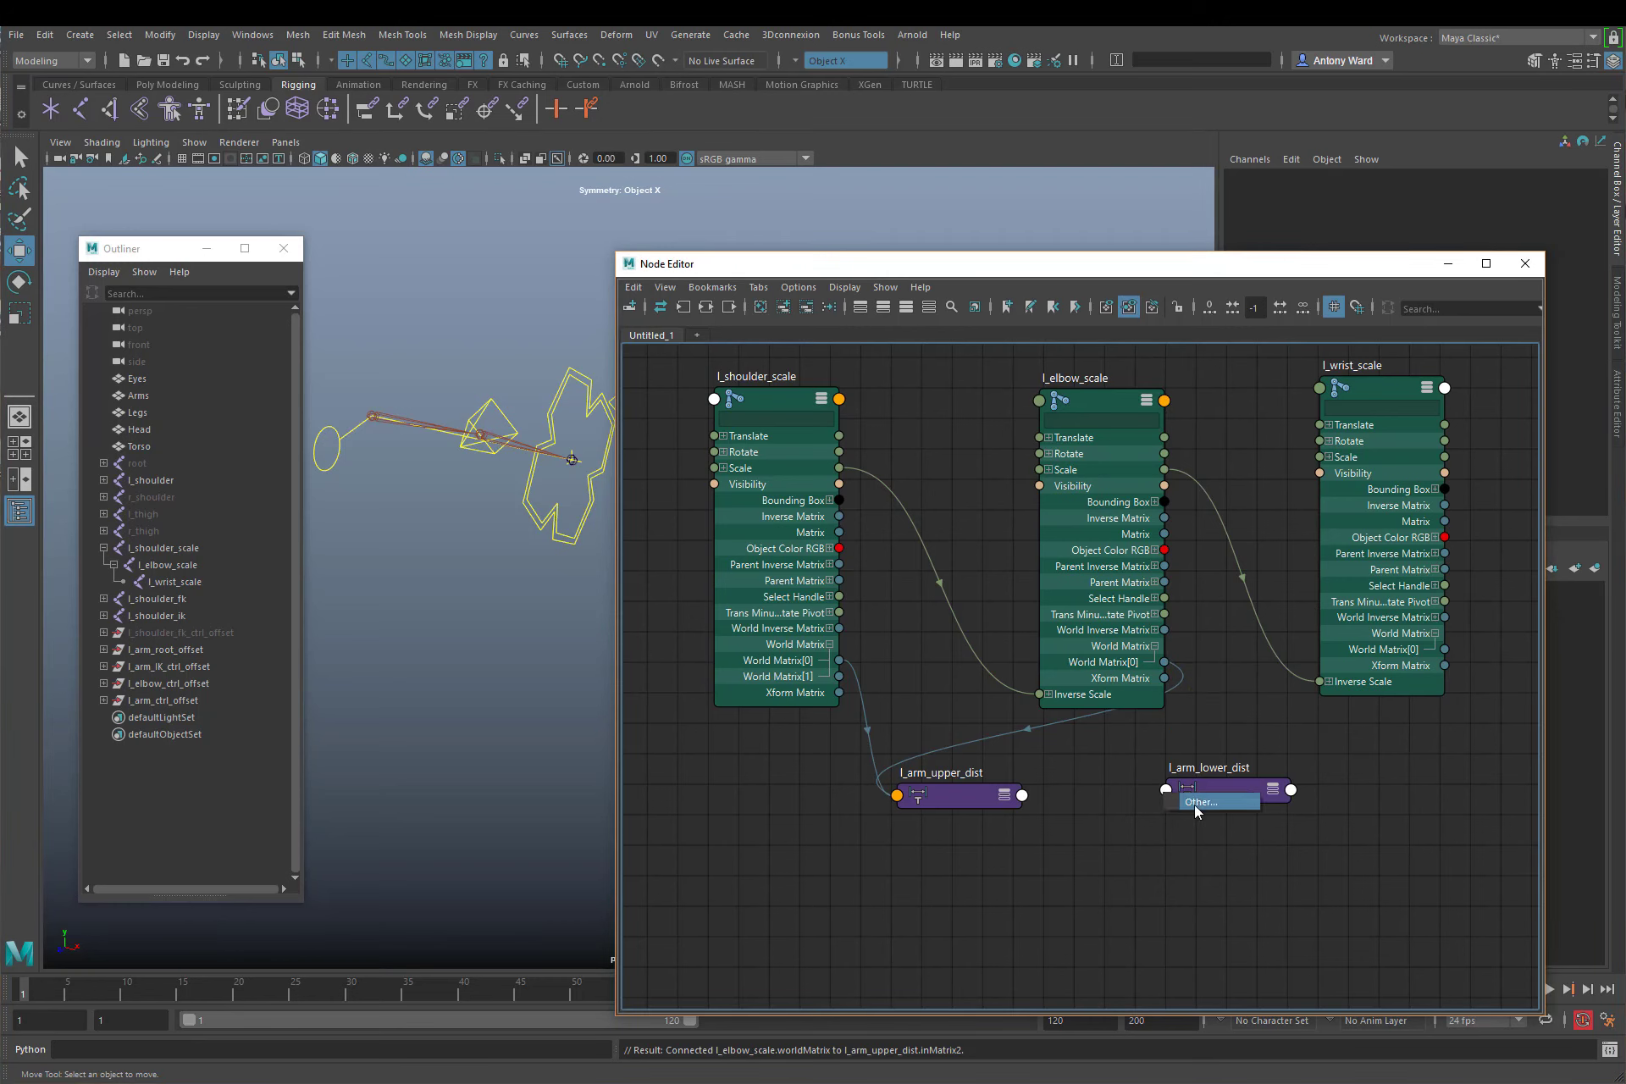
{"action": "left_click", "coordinate": [1200, 802]}
{"action": "left_click", "coordinate": [392, 343]}
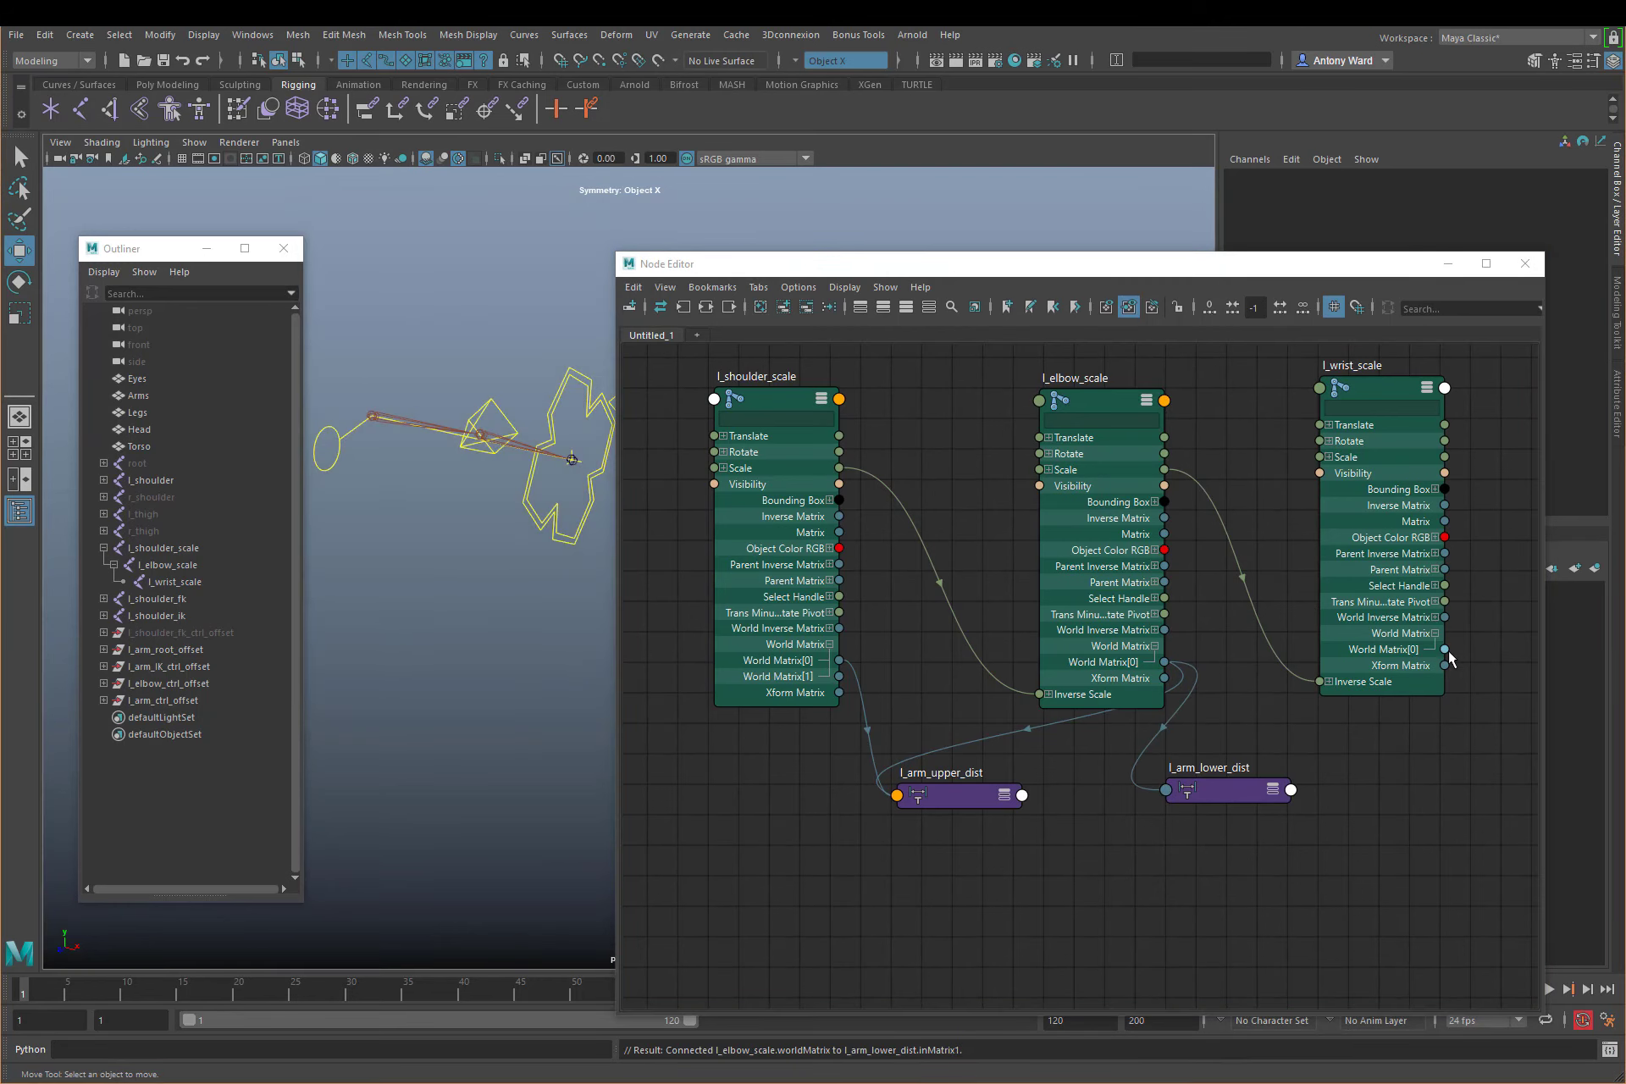
{"action": "left_click_drag", "start_coordinate": [1445, 650], "coordinate": [1167, 793]}
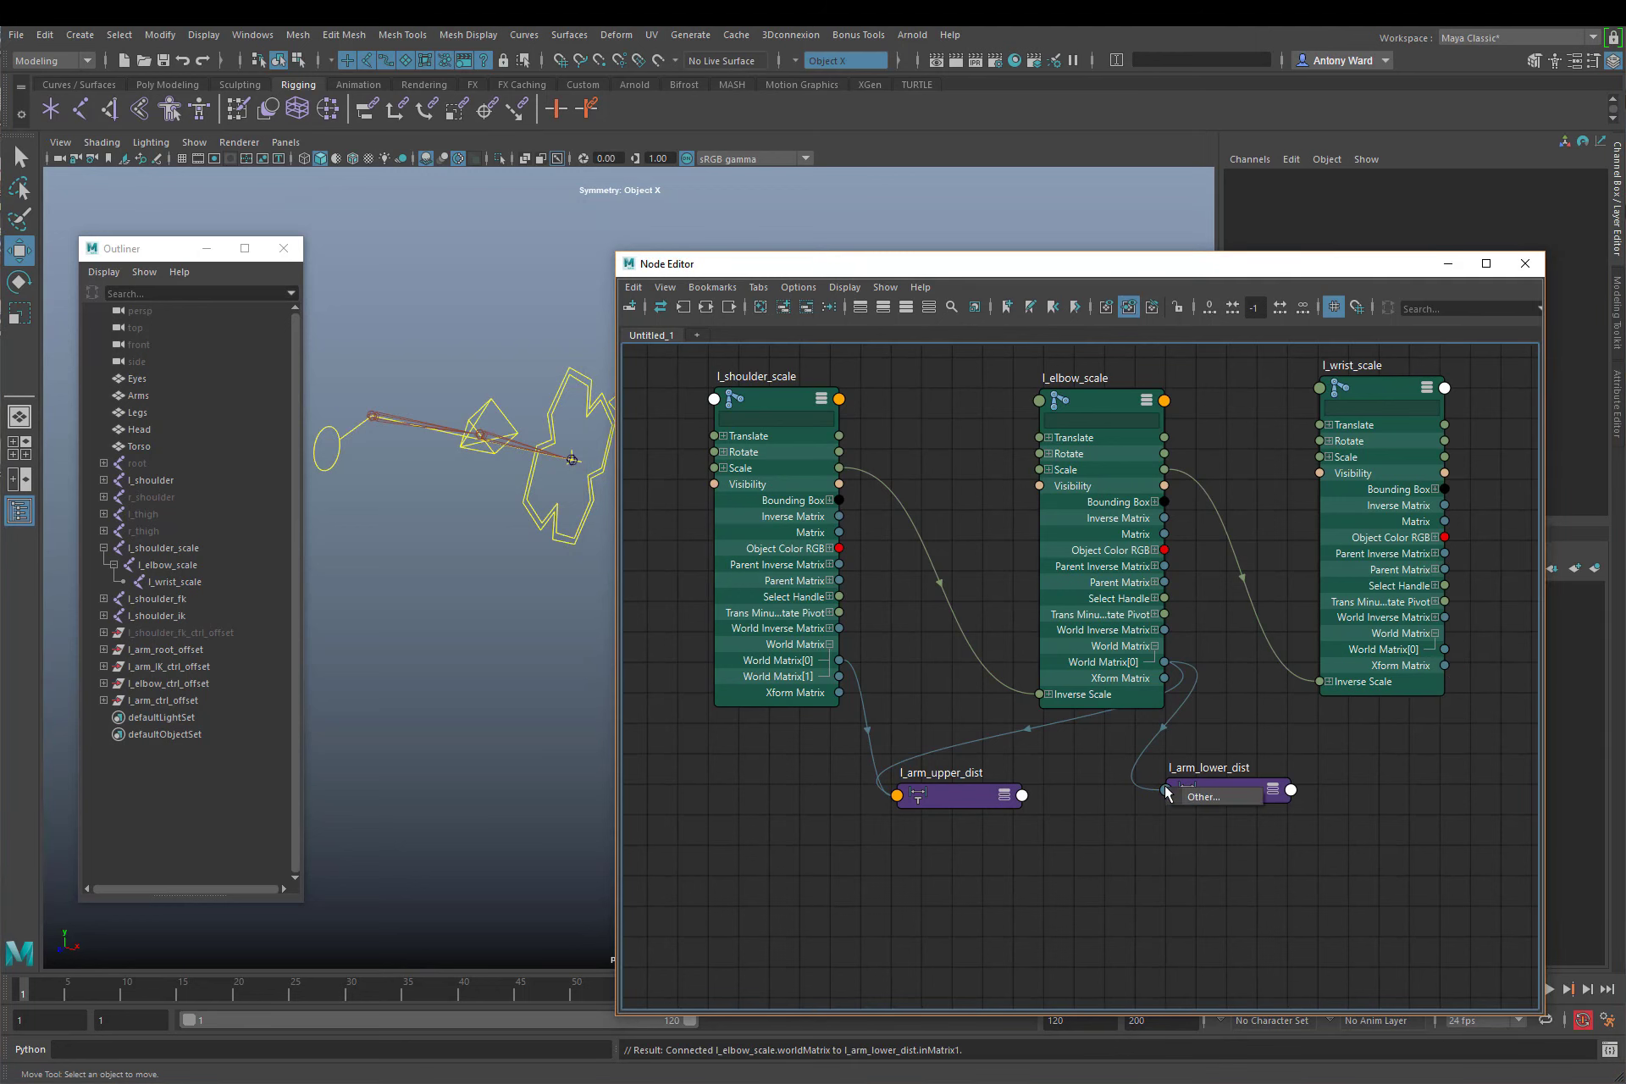
{"action": "left_click", "coordinate": [1201, 797]}
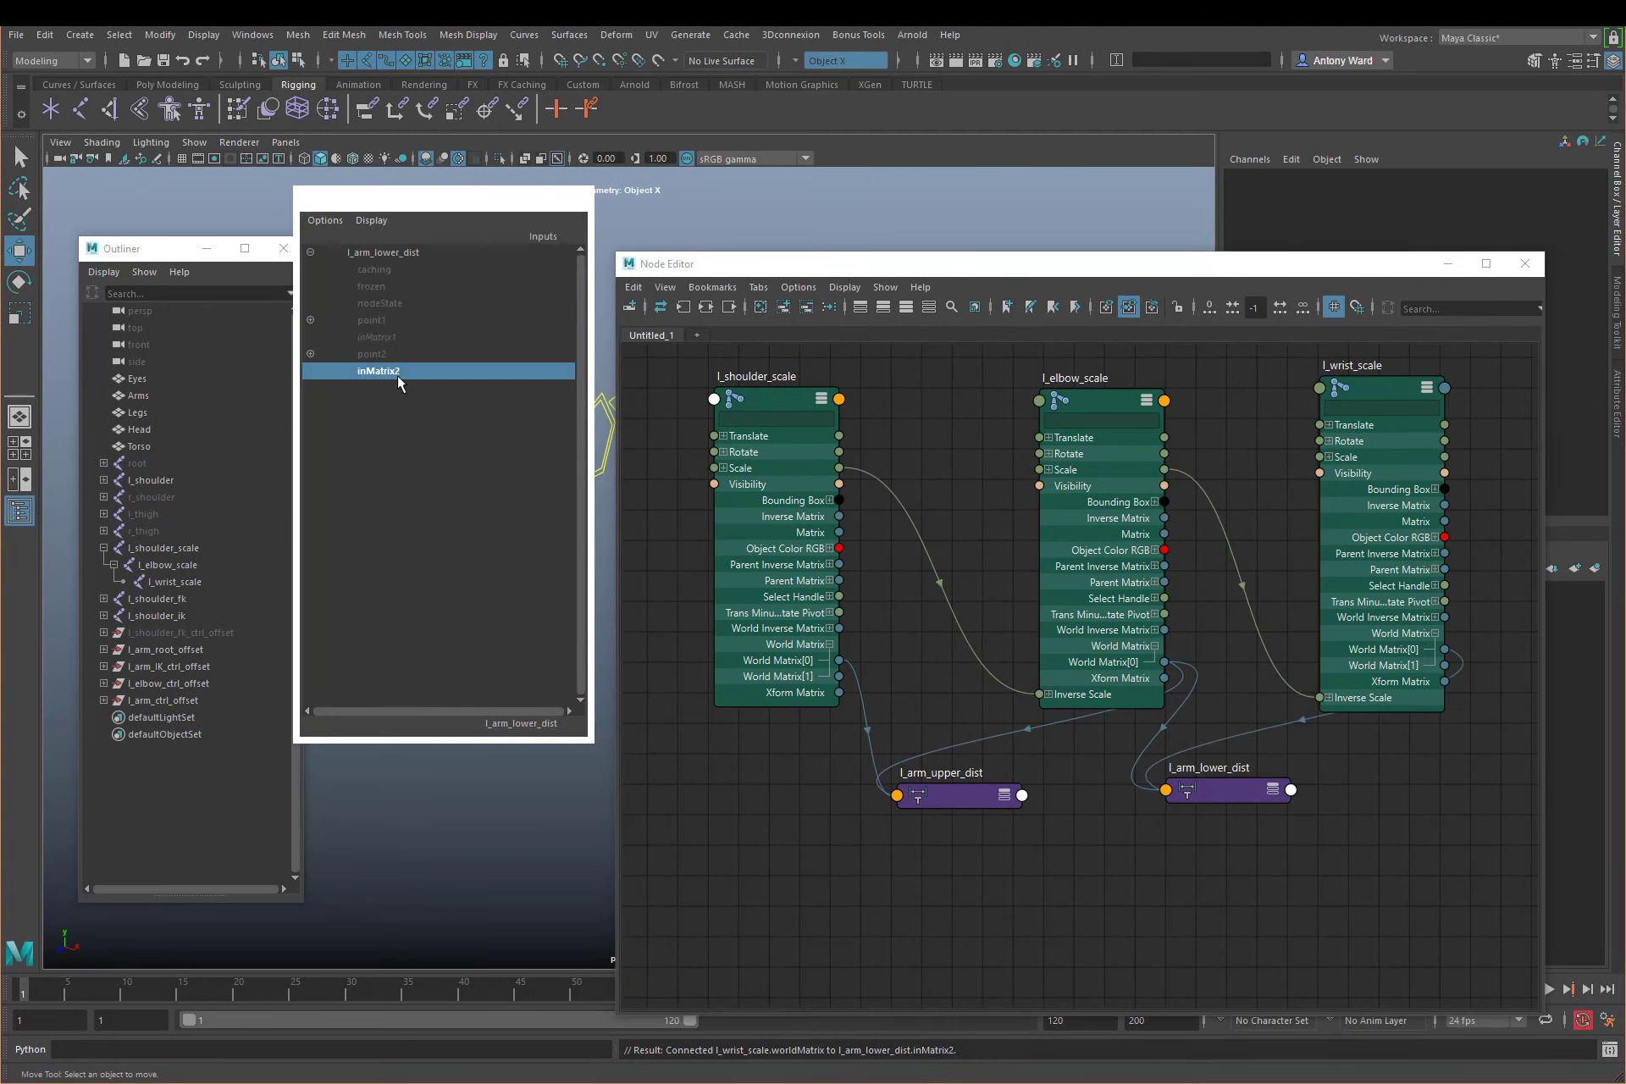
{"action": "left_click", "coordinate": [398, 375]}
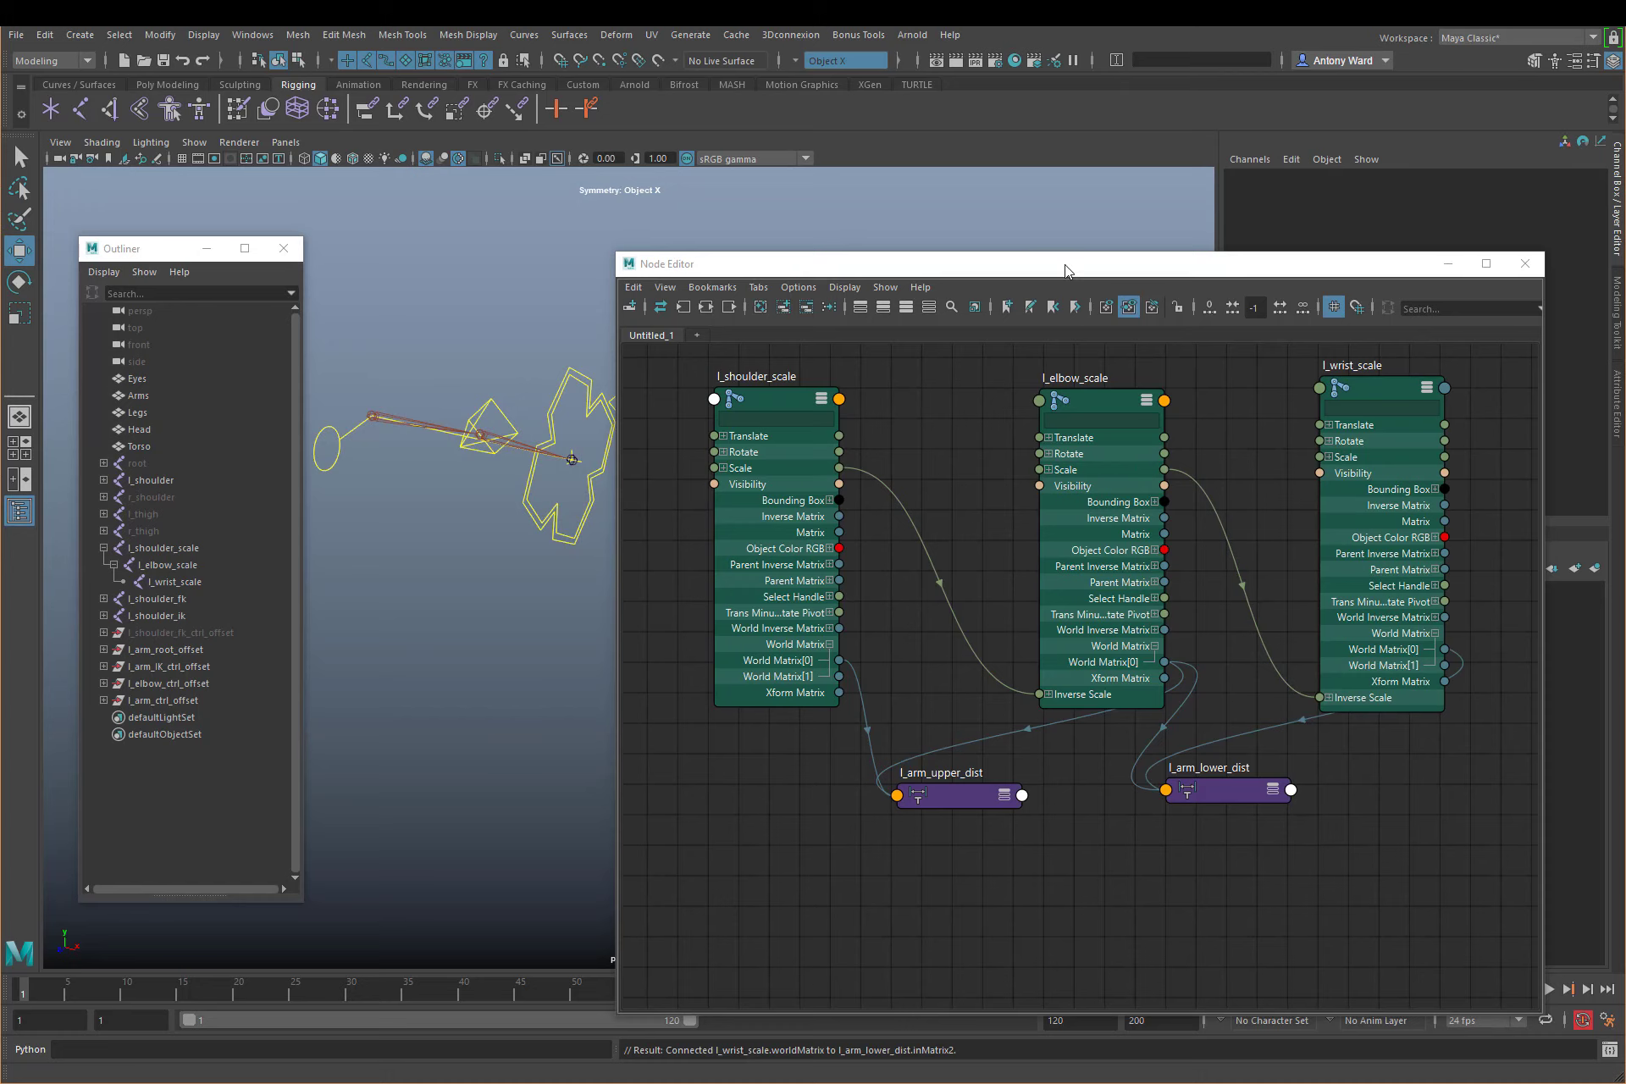
Expand l_arm_upper_dist and l_arm_lower_dist to show their matrix inputs and Distance outputs
{"action": "left_click_drag", "start_coordinate": [1065, 271], "coordinate": [1037, 158]}
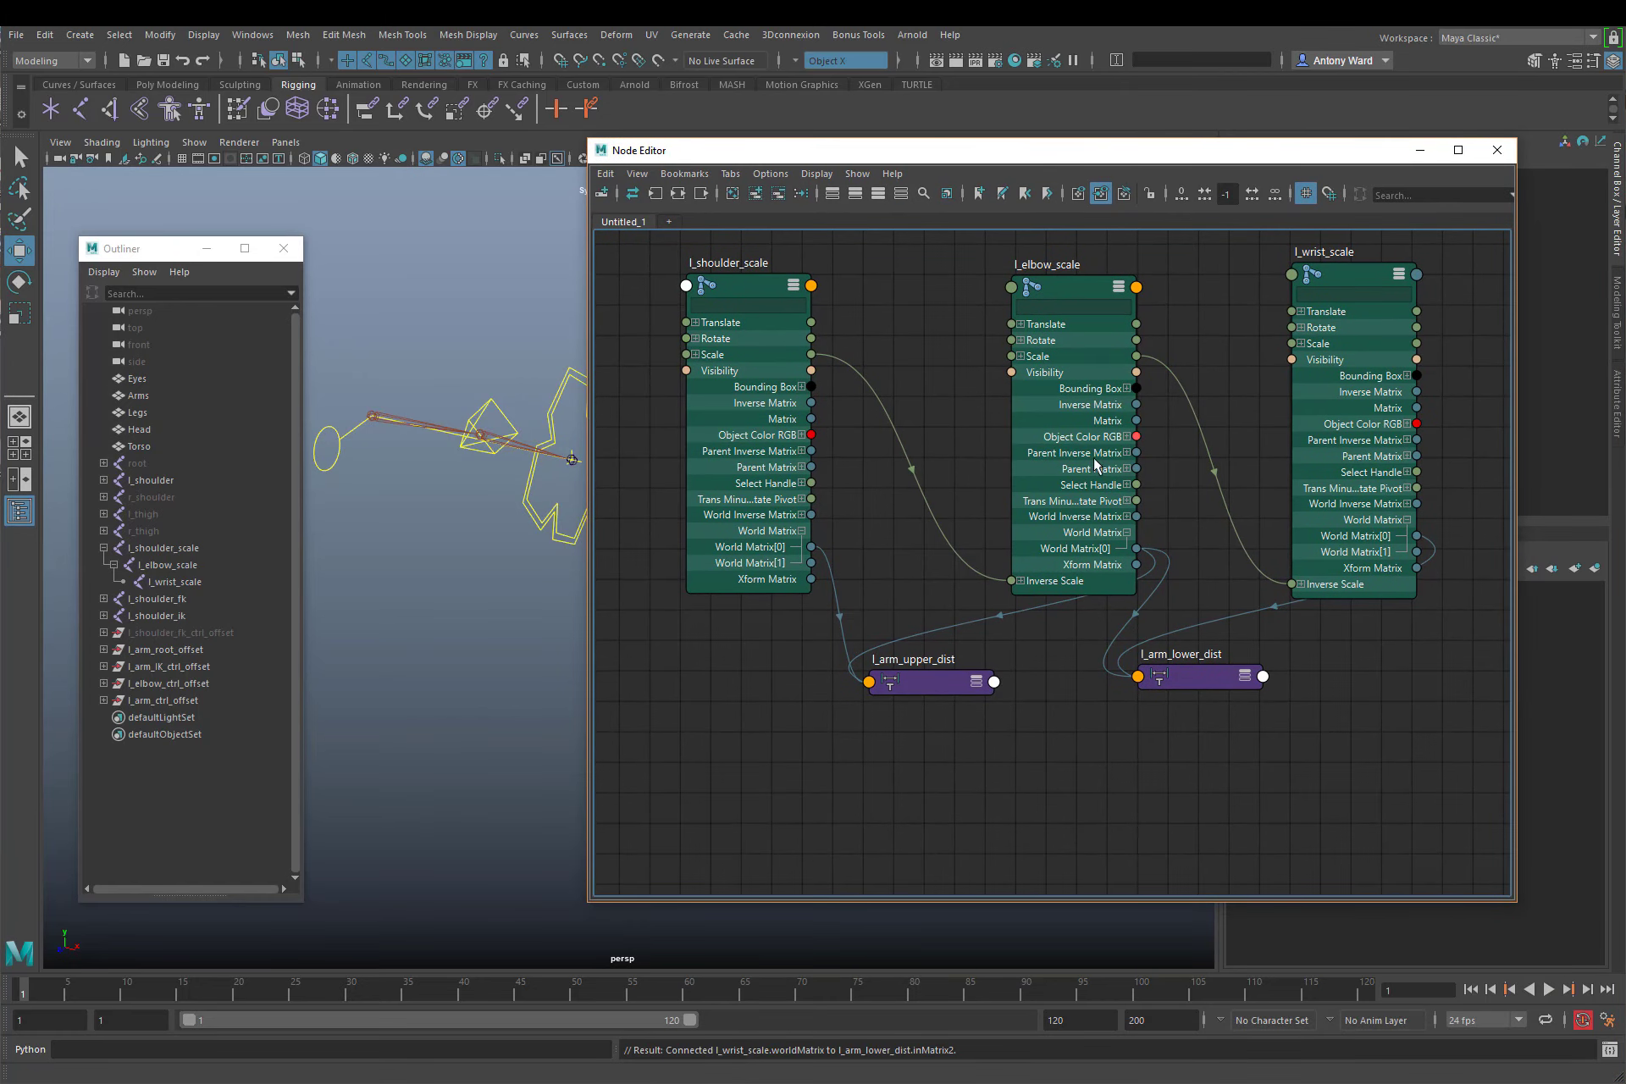
{"action": "left_click", "coordinate": [985, 689]}
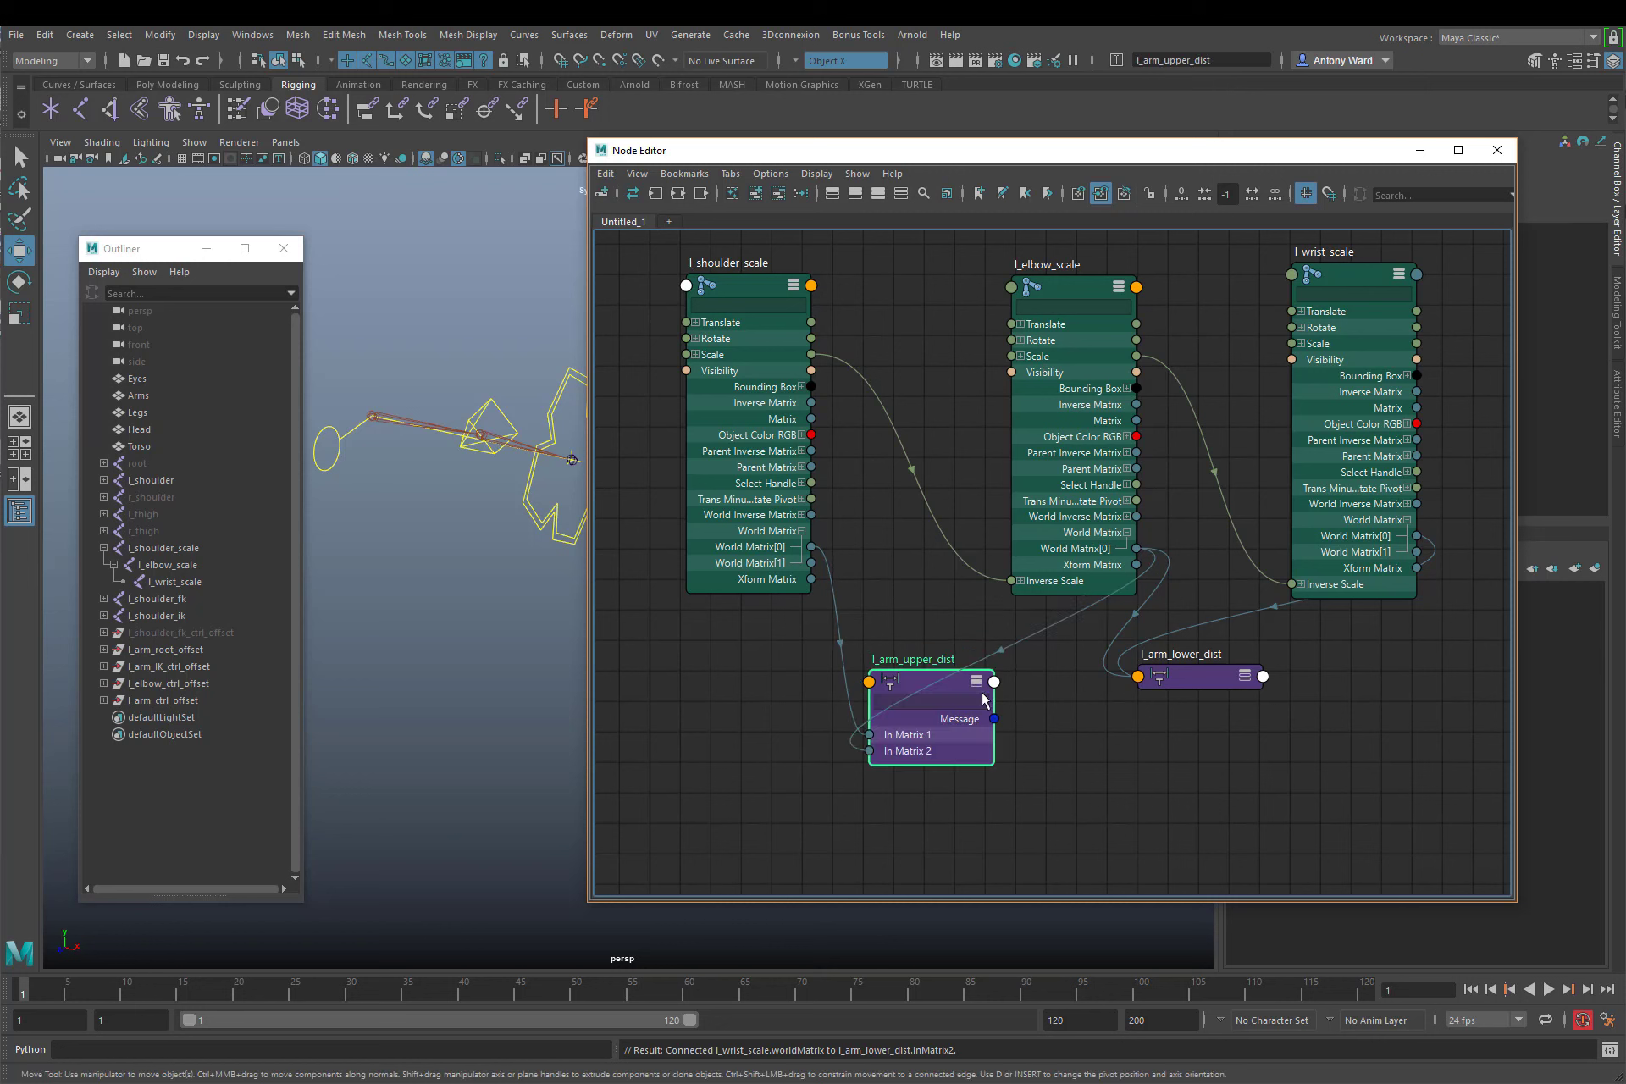
{"action": "left_click", "coordinate": [1244, 683]}
{"action": "middle_click_drag", "start_coordinate": [1182, 789], "coordinate": [1184, 763], "text": "alt"}
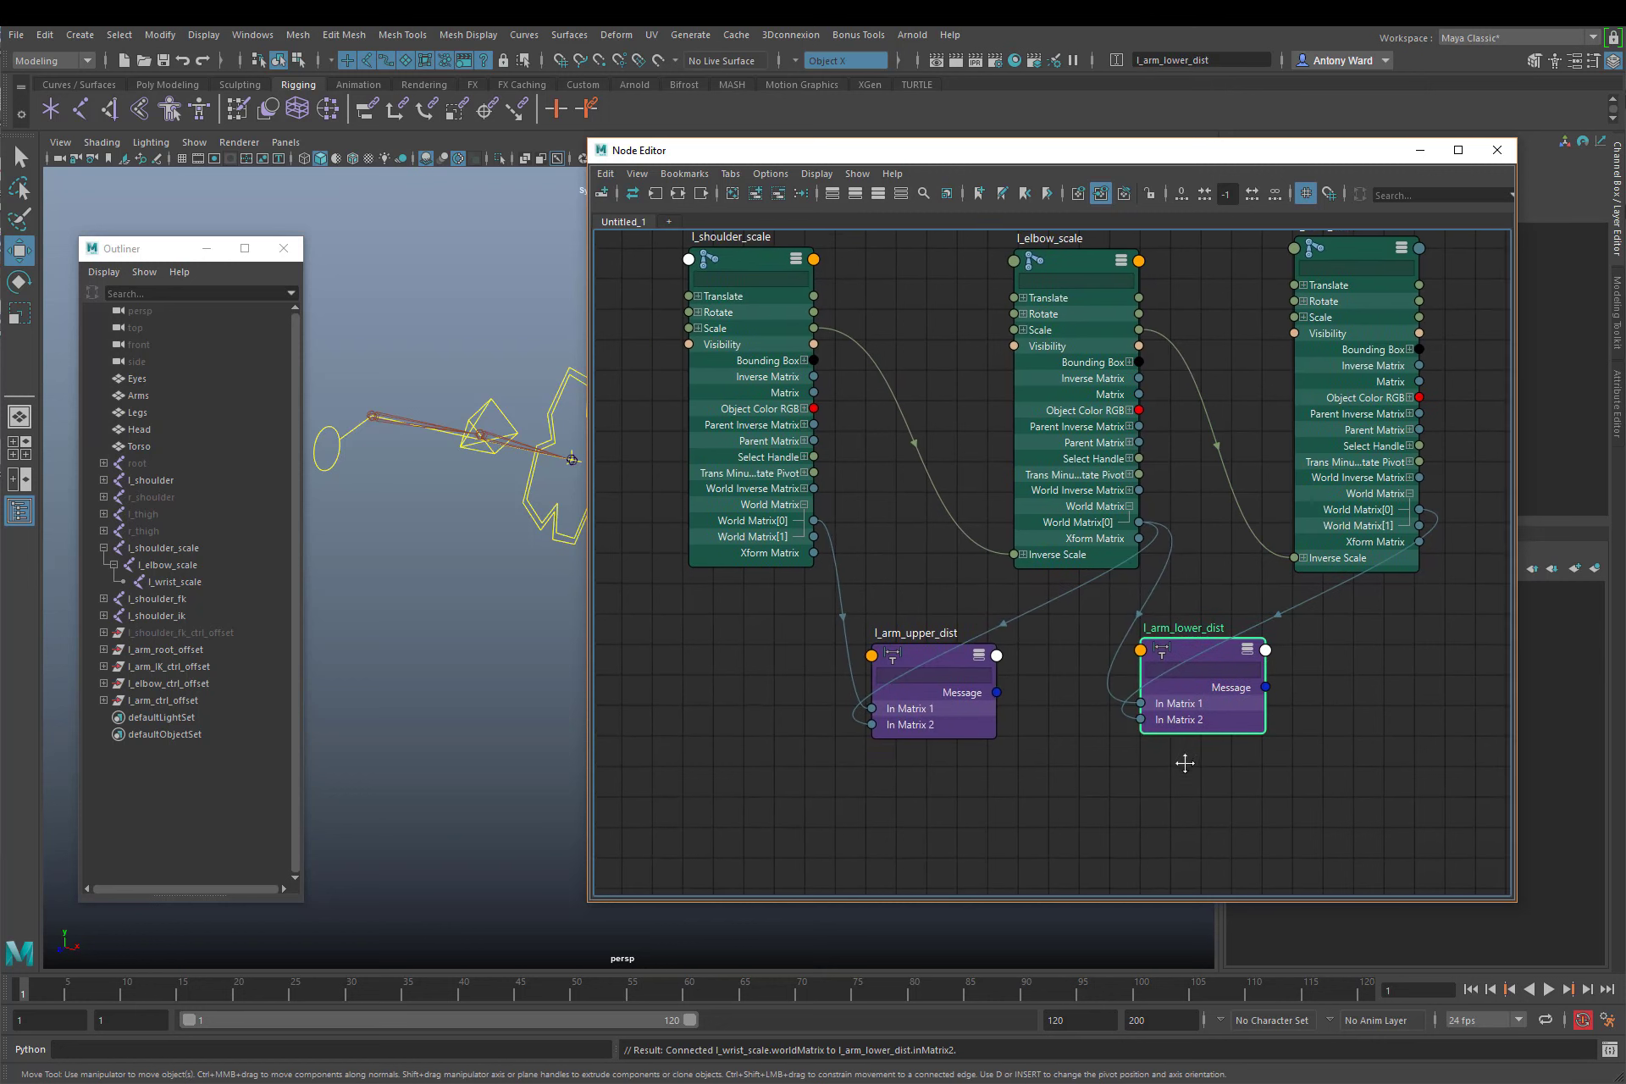
{"action": "right_click_drag", "start_coordinate": [1184, 763], "coordinate": [1066, 718], "text": "alt"}
{"action": "left_click", "coordinate": [999, 668]}
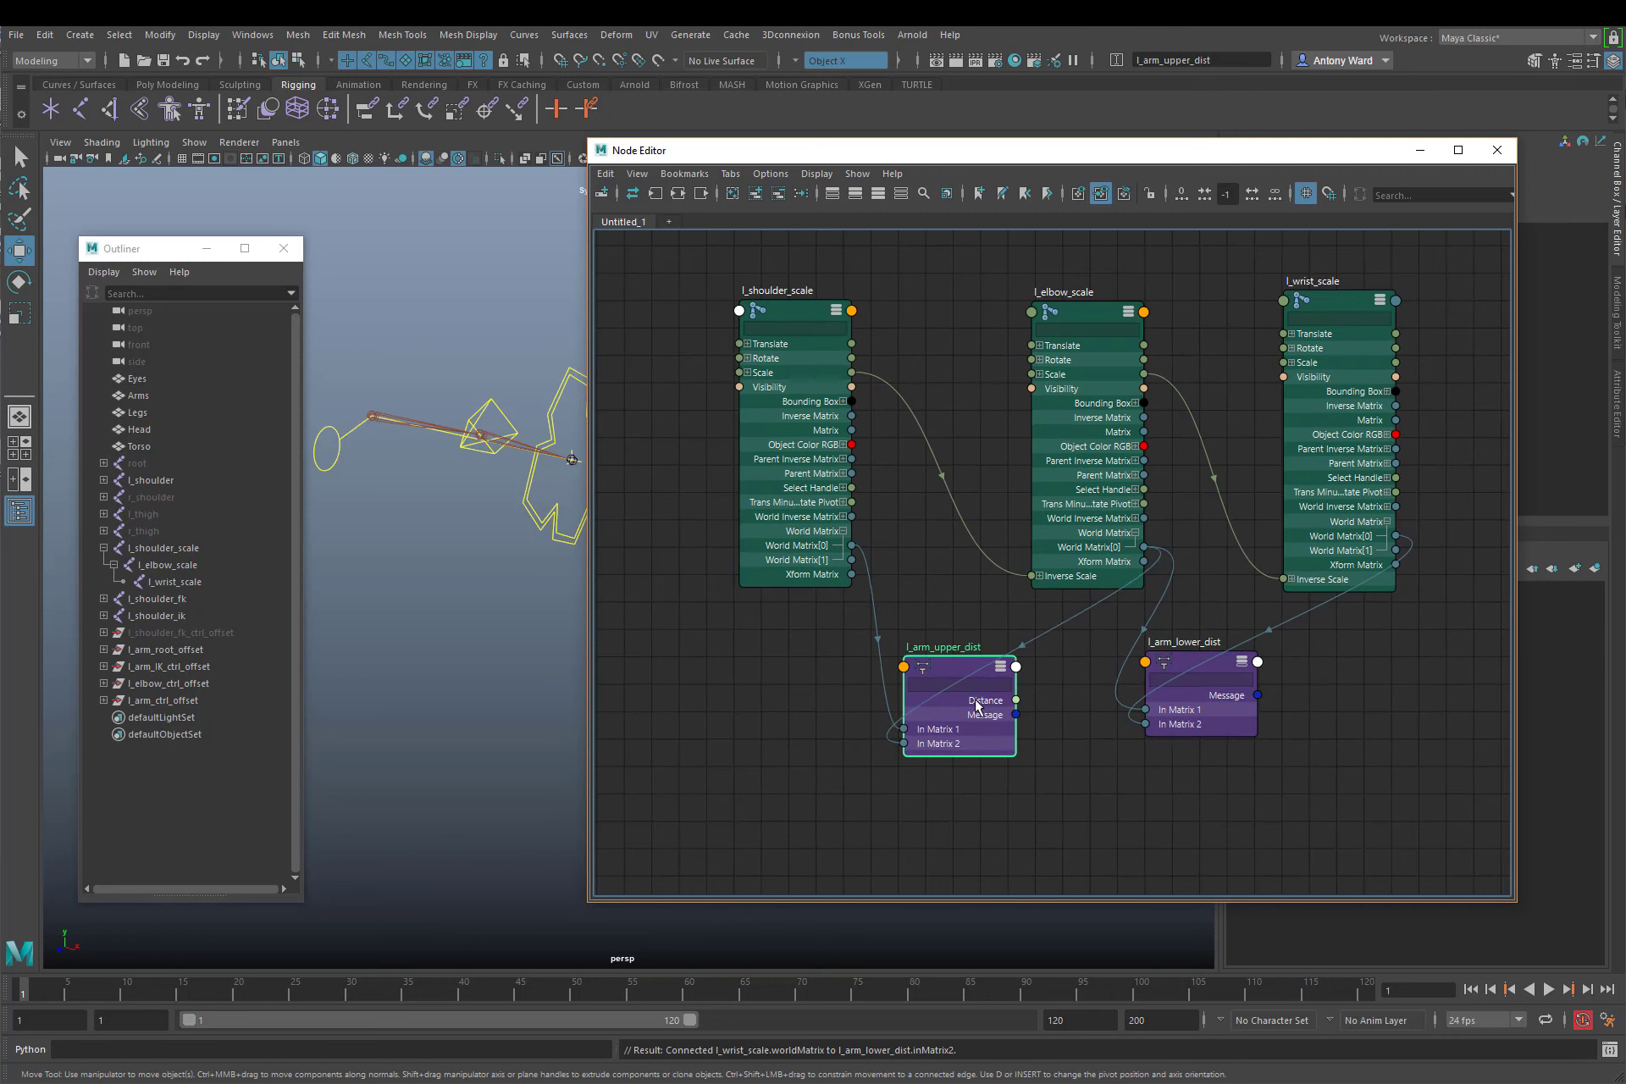
{"action": "left_click", "coordinate": [1240, 662]}
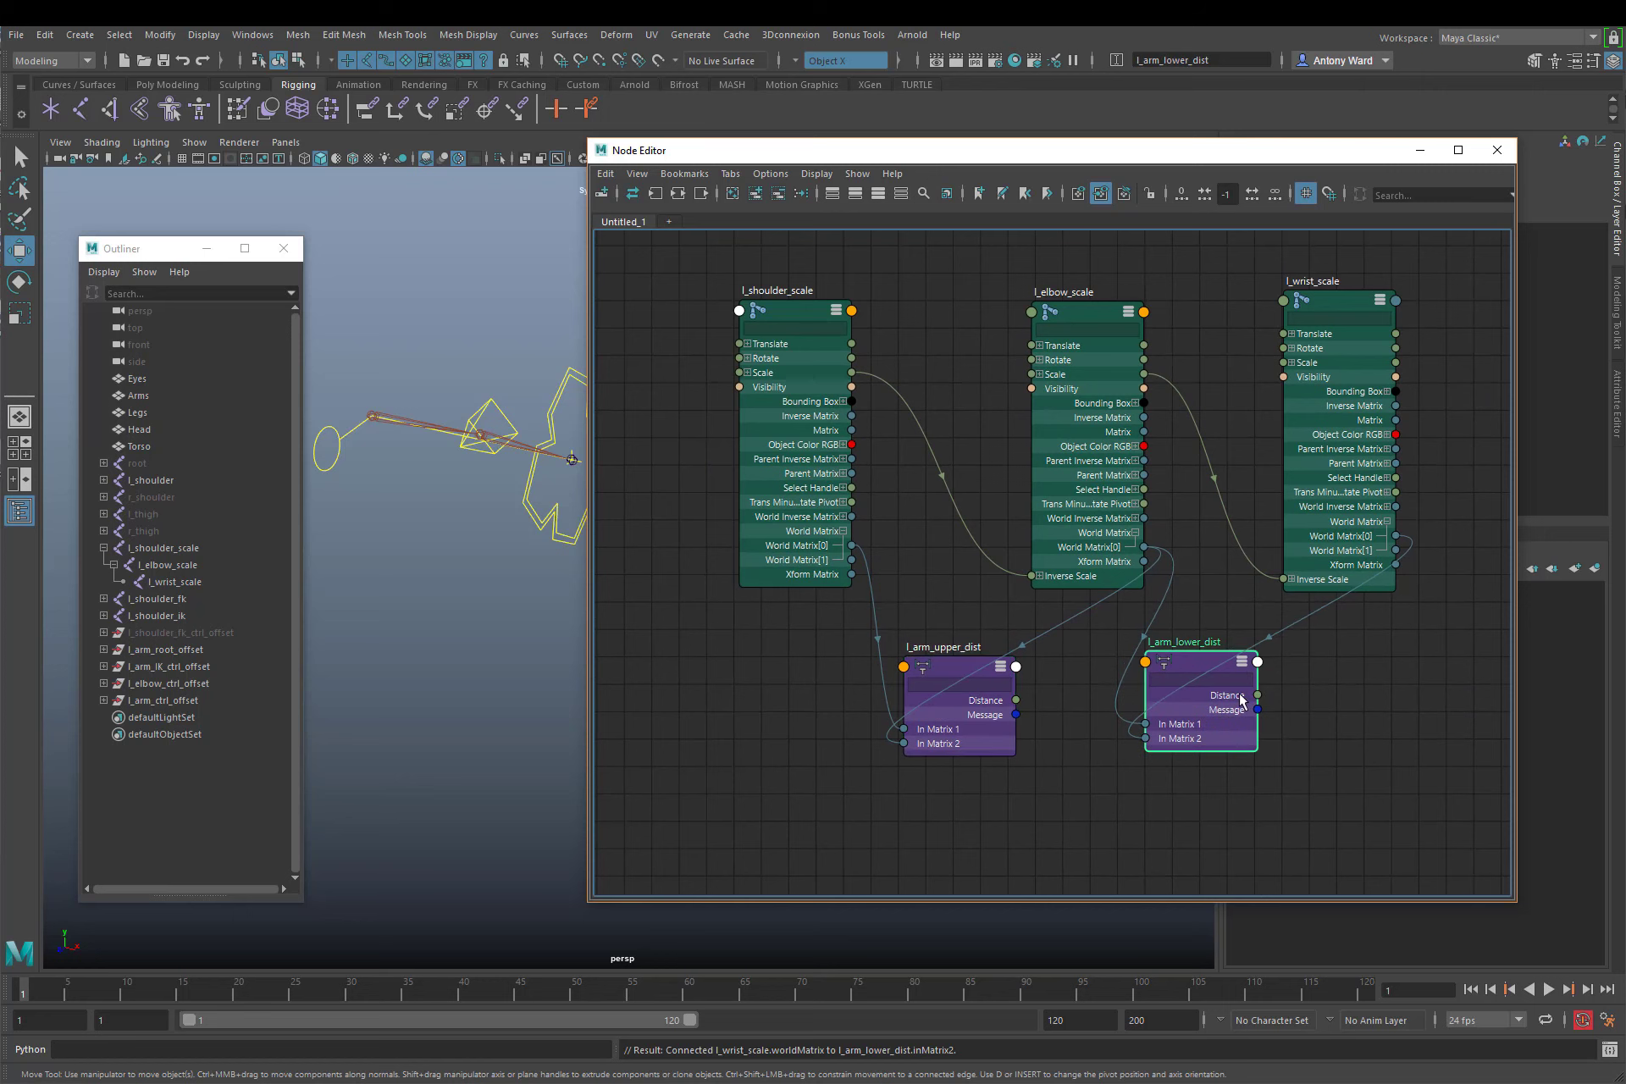
Create an addDoubleLinear node centred below the two distance nodes and expand it to show its attributes
{"action": "left_click", "coordinate": [1374, 747]}
{"action": "middle_click_drag", "start_coordinate": [1327, 650], "coordinate": [1291, 620], "text": "alt"}
{"action": "right_click_drag", "start_coordinate": [1292, 620], "coordinate": [1273, 629], "text": "alt"}
{"action": "middle_click_drag", "start_coordinate": [1325, 642], "coordinate": [1320, 634], "text": "alt"}
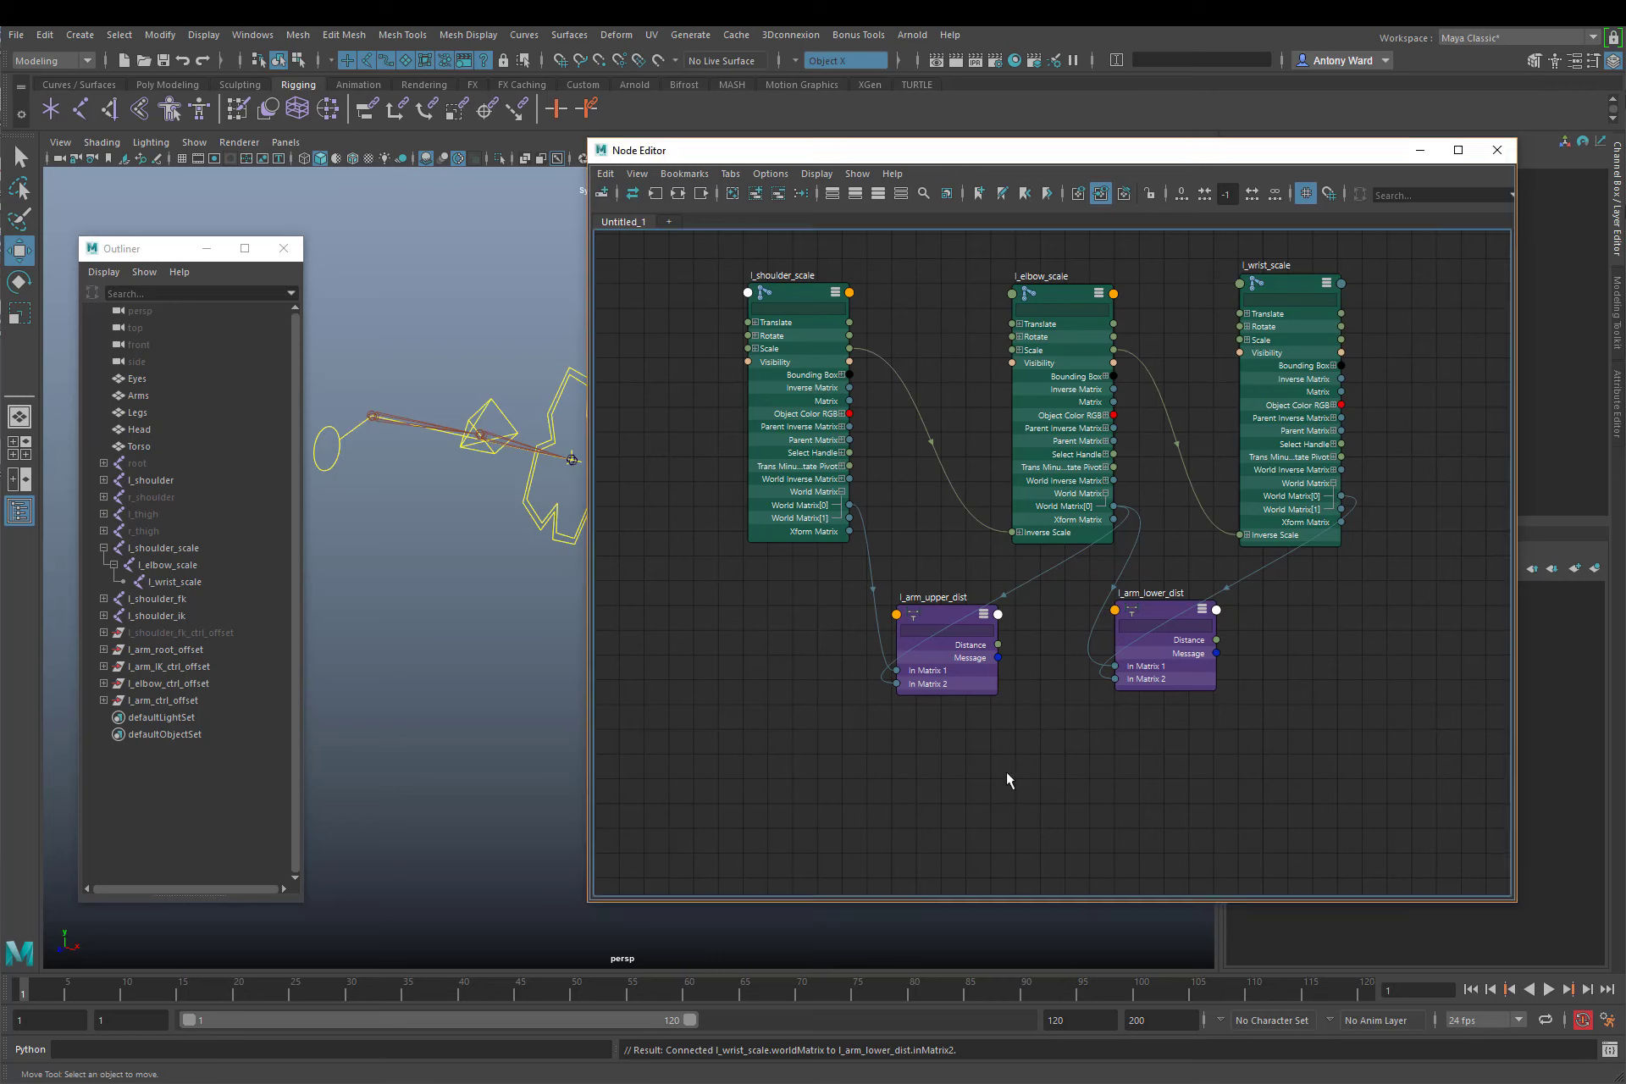
{"action": "key", "text": "Tab"}
{"action": "type", "text": "a"}
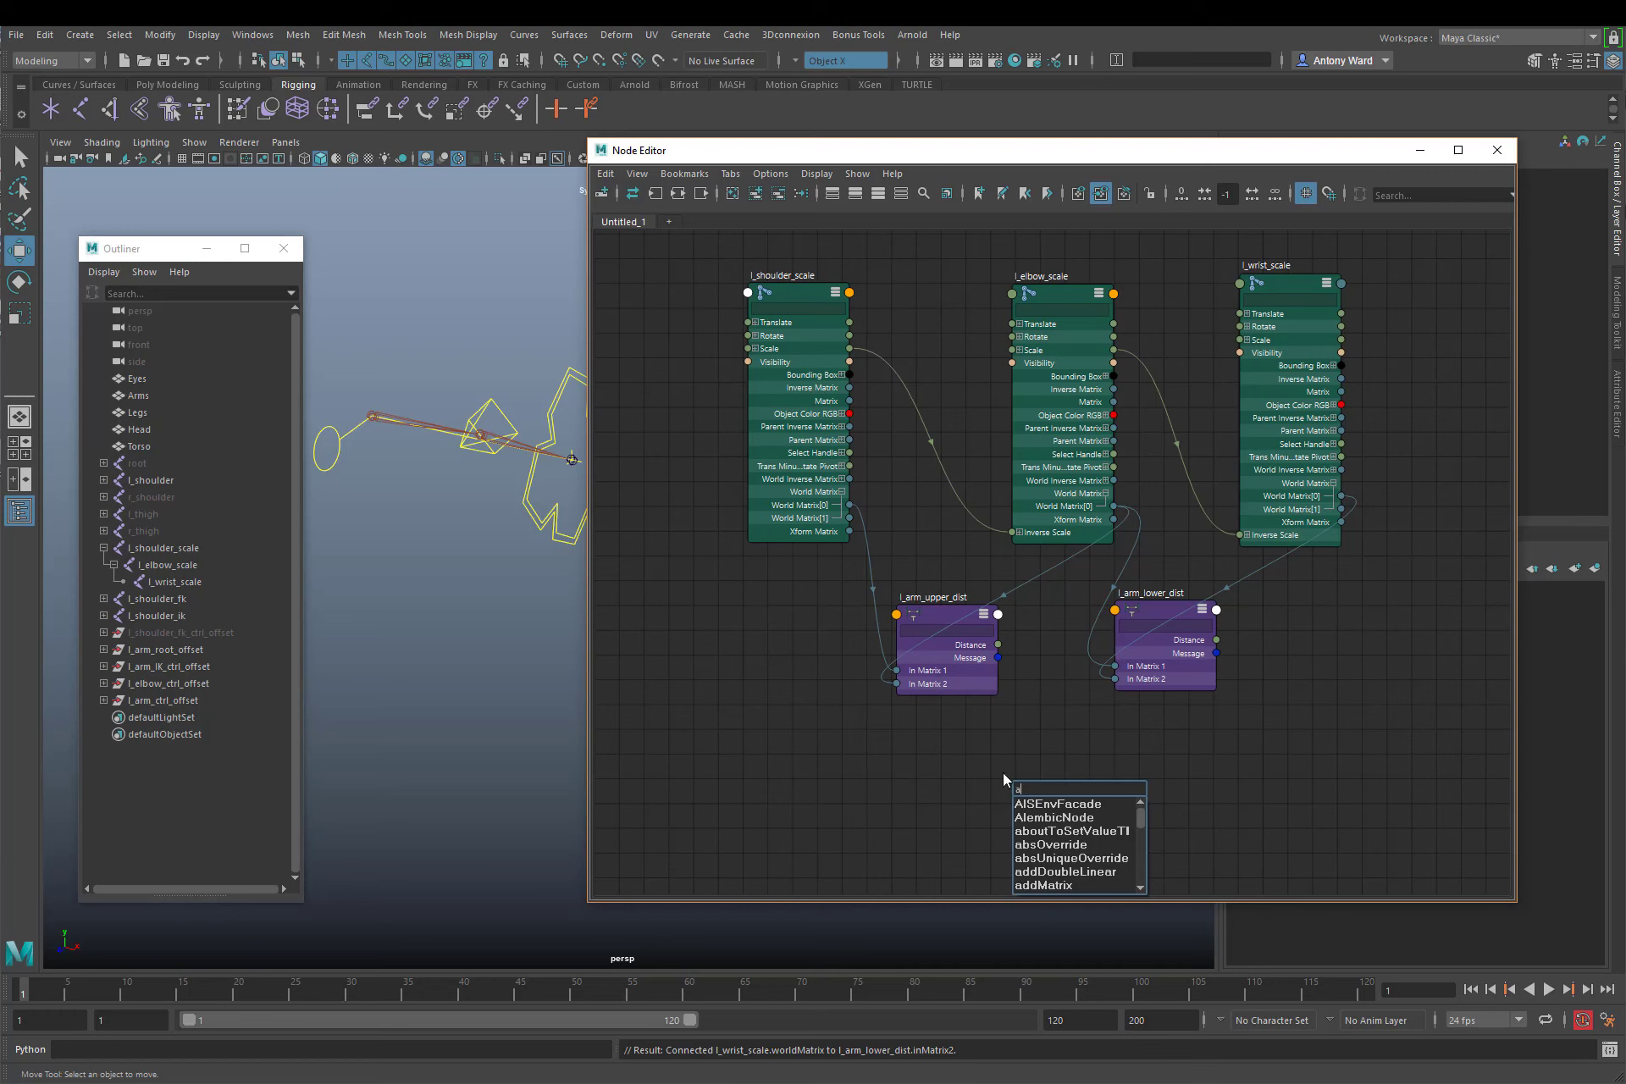
{"action": "type", "text": "dd"}
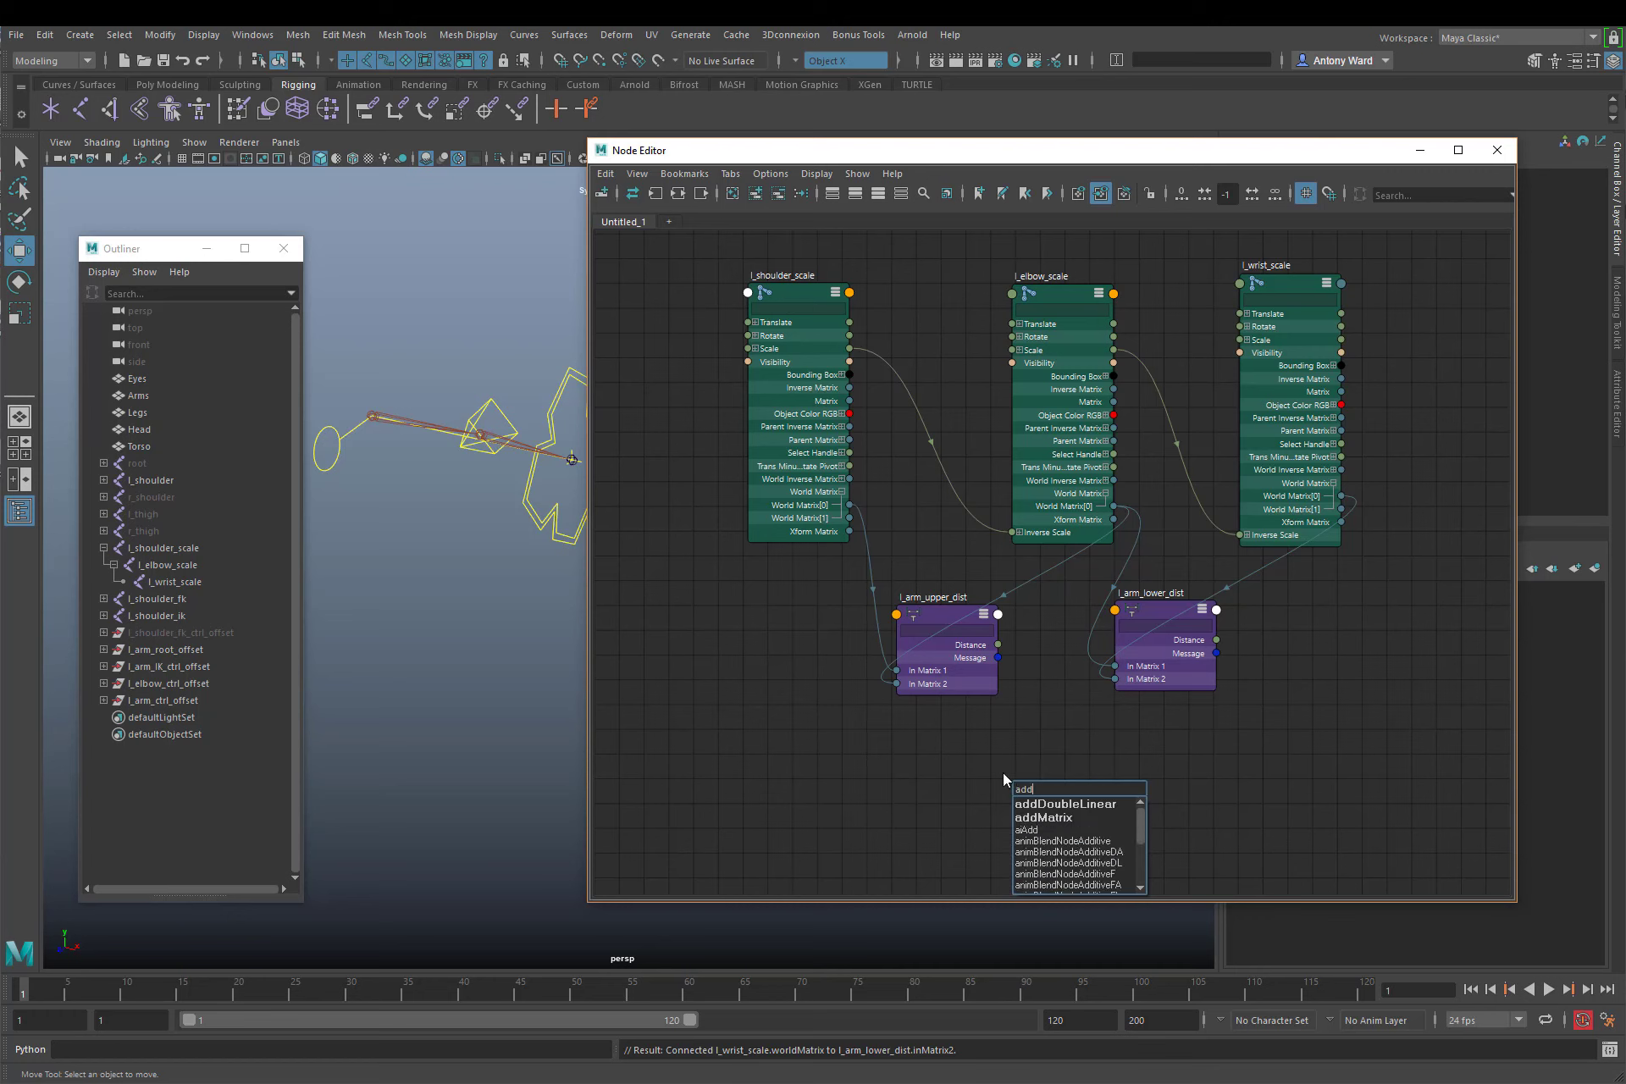
{"action": "left_click", "coordinate": [1086, 803]}
{"action": "left_click", "coordinate": [1098, 792]}
{"action": "left_click_drag", "start_coordinate": [1059, 792], "coordinate": [1065, 765]}
Rename the addDoubleLinear node as l_arm_fulldist
{"action": "double_click", "coordinate": [1064, 751]}
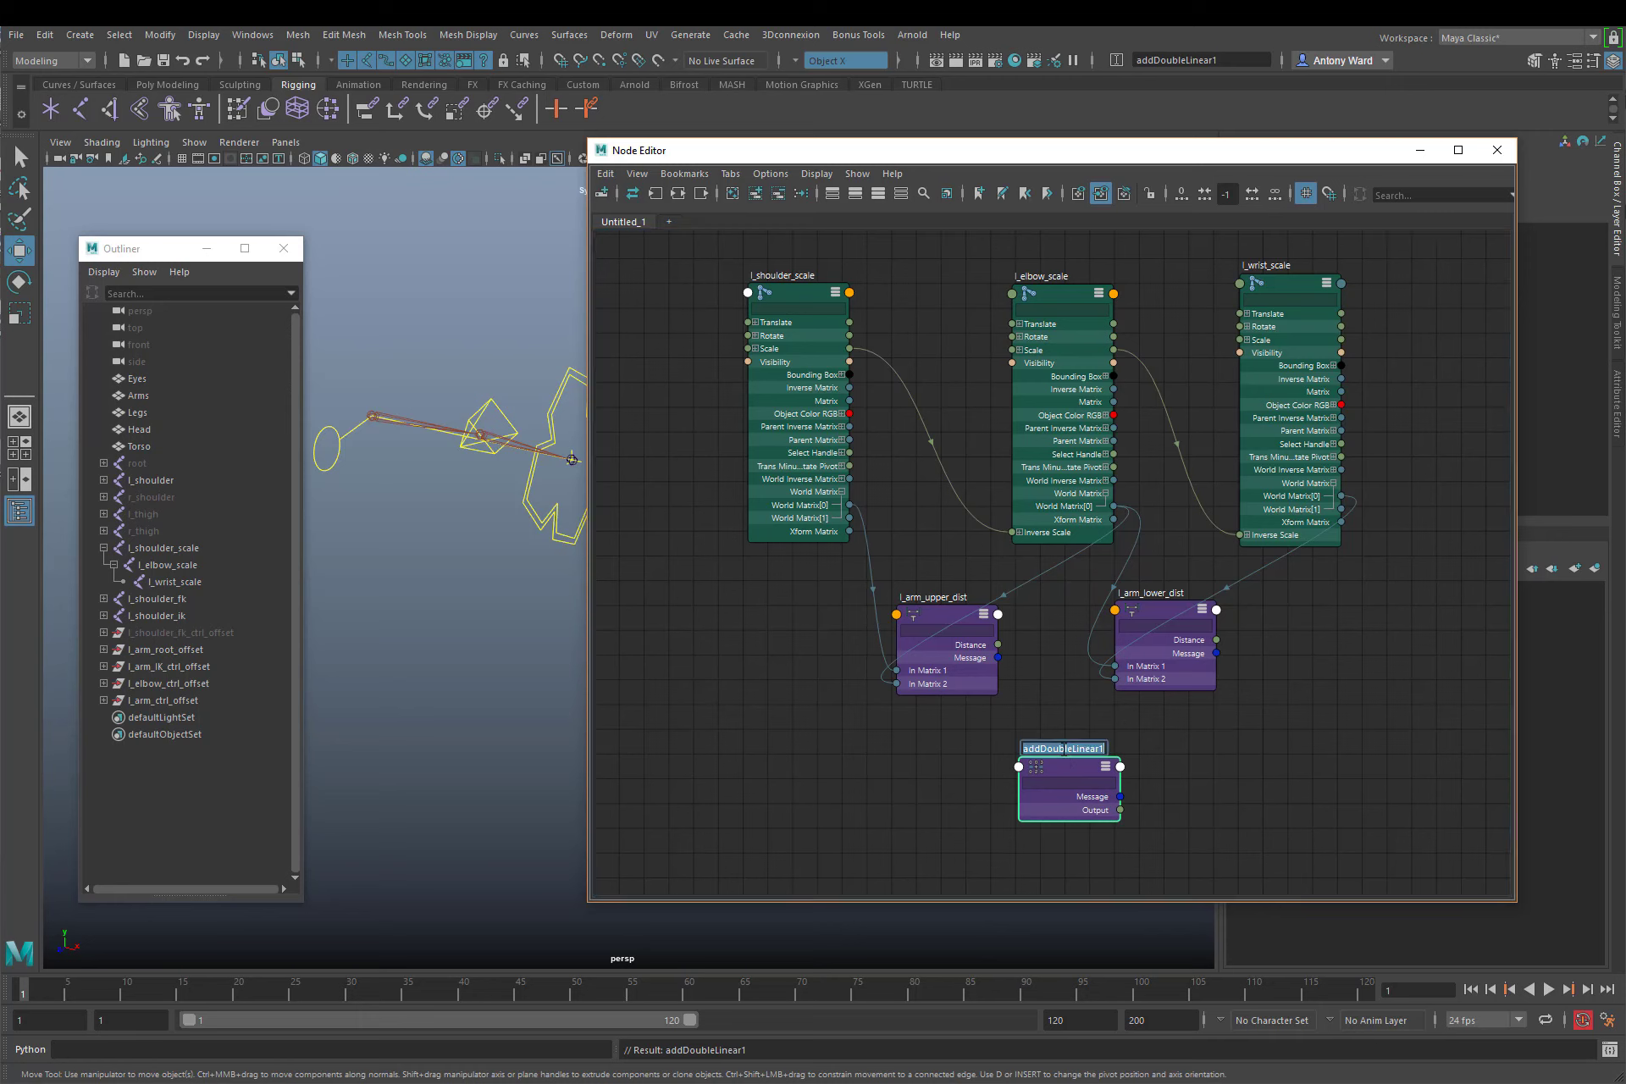
{"action": "type", "text": "l_arm_fulldist"}
{"action": "key", "text": "Return"}
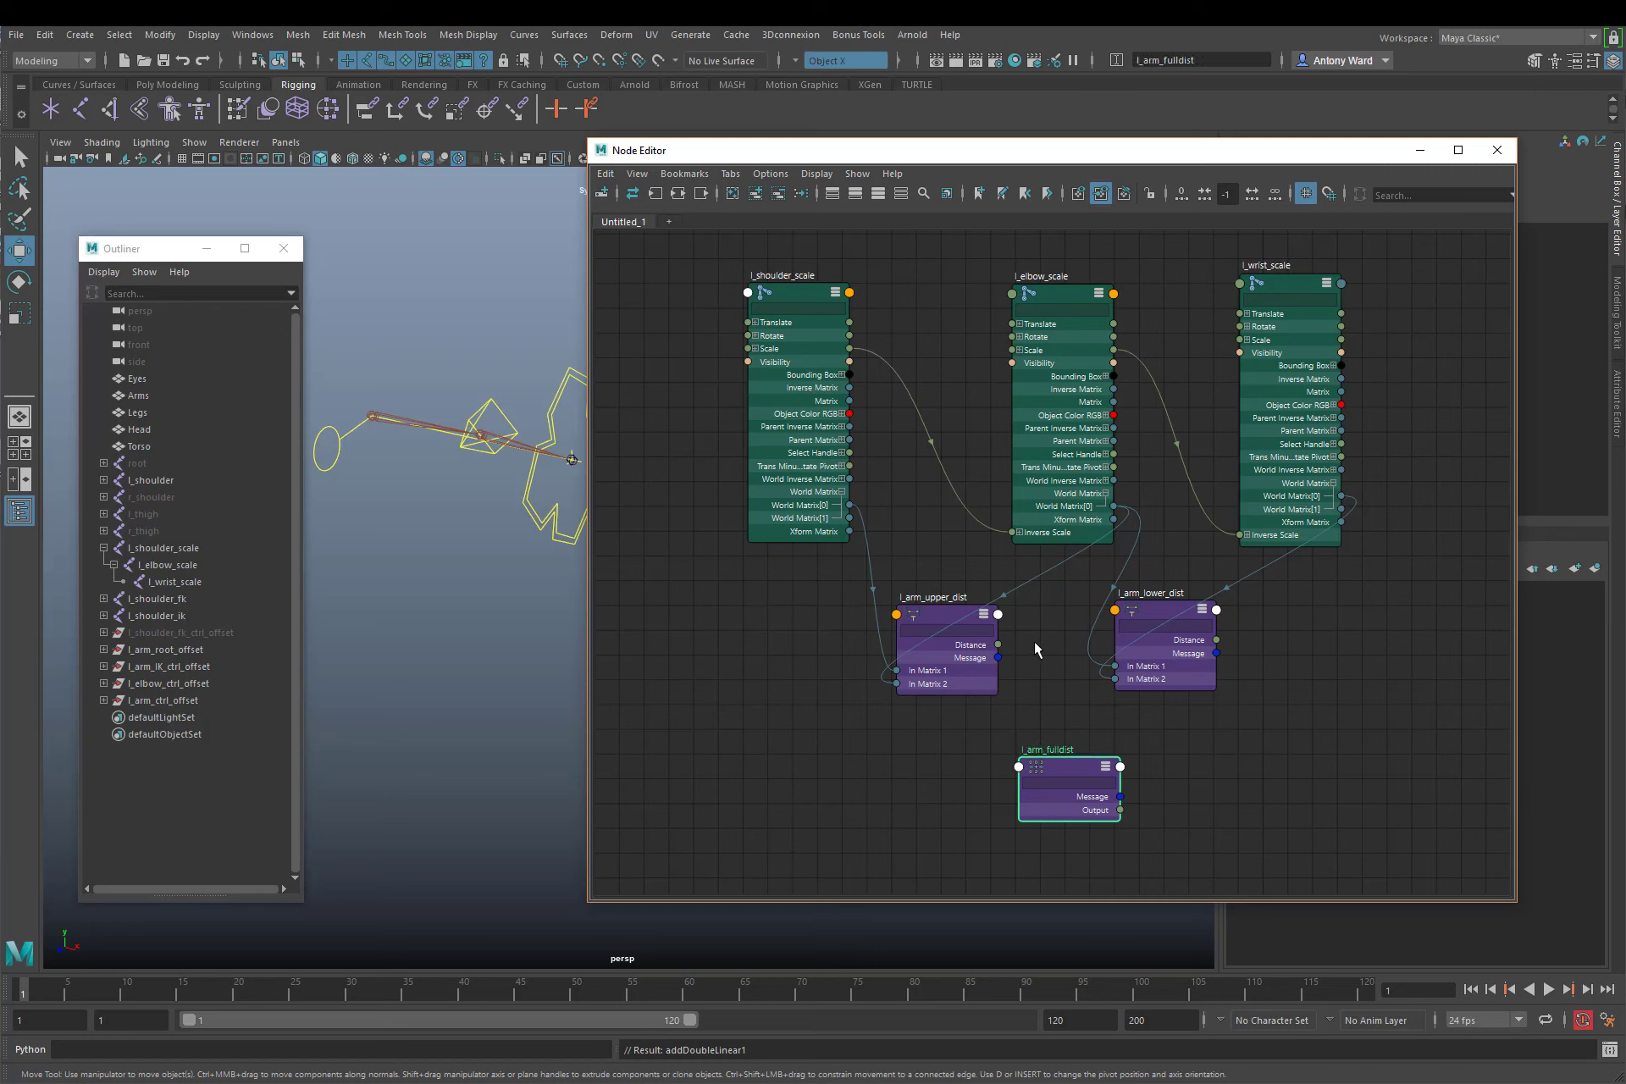
Connect the Distance of l_arm_upper_dist to input1 and the Distance of l_arm_lower_dist to input2 on l_arm_fulldist
{"action": "left_click_drag", "start_coordinate": [999, 645], "coordinate": [1018, 769]}
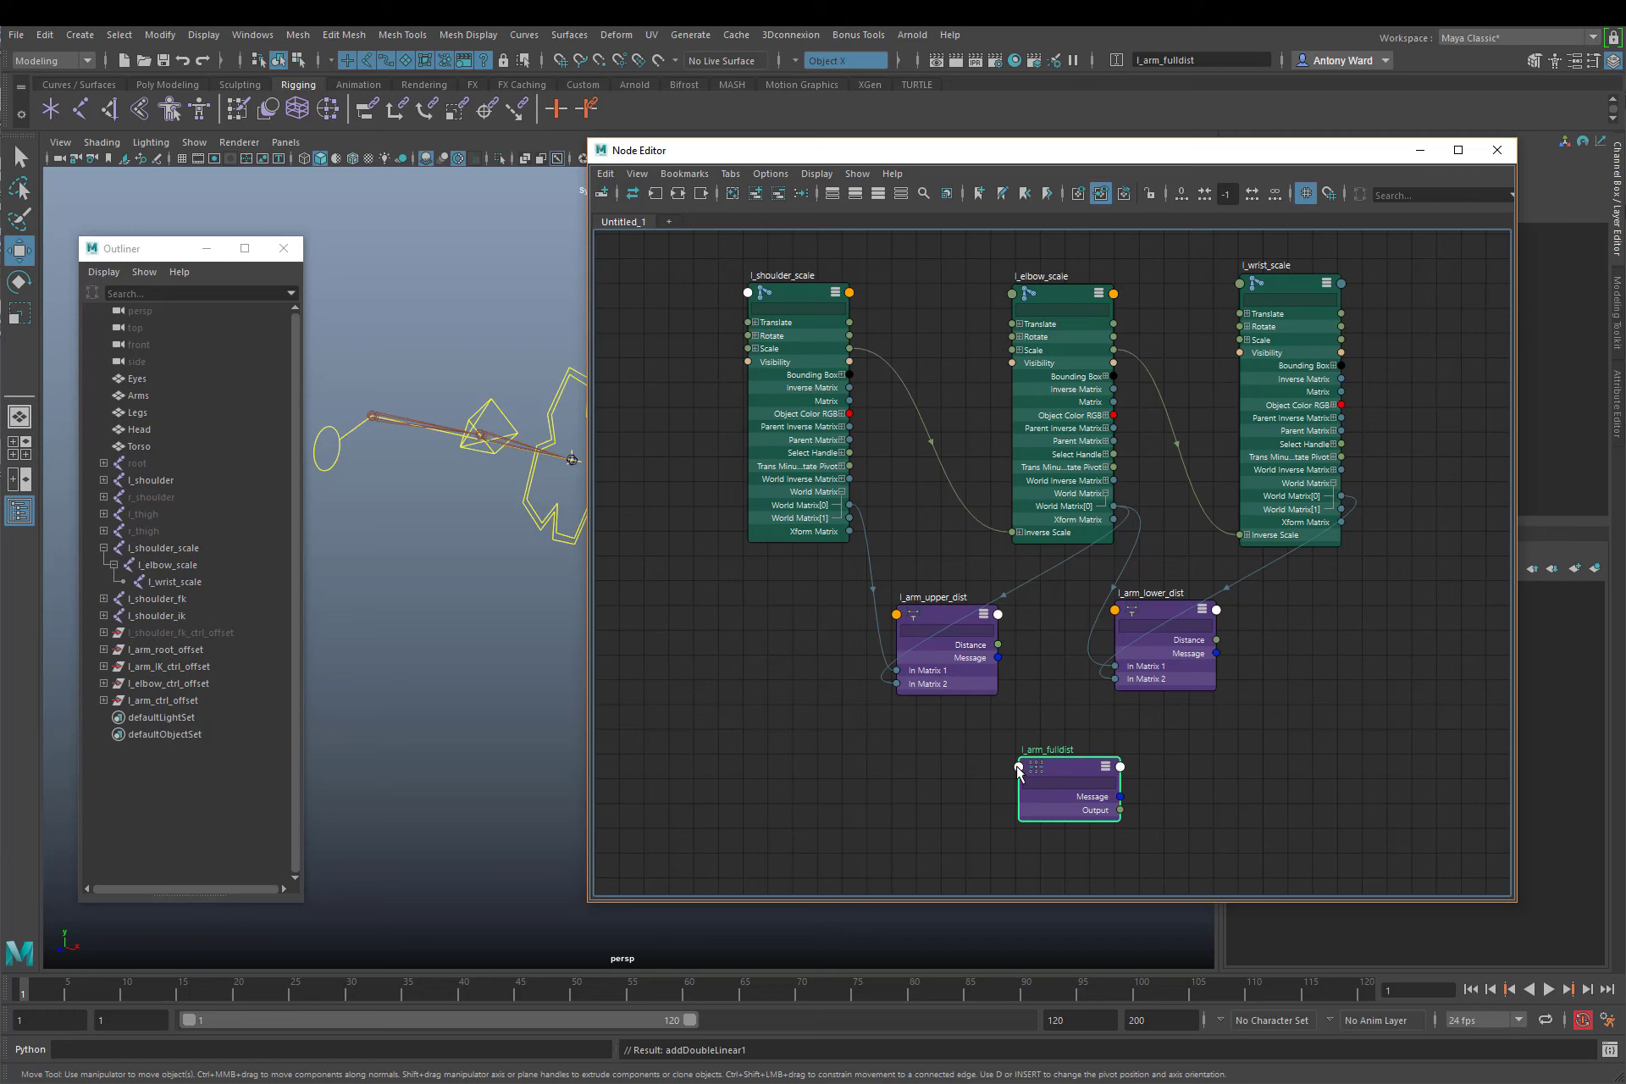
{"action": "left_click", "coordinate": [370, 322]}
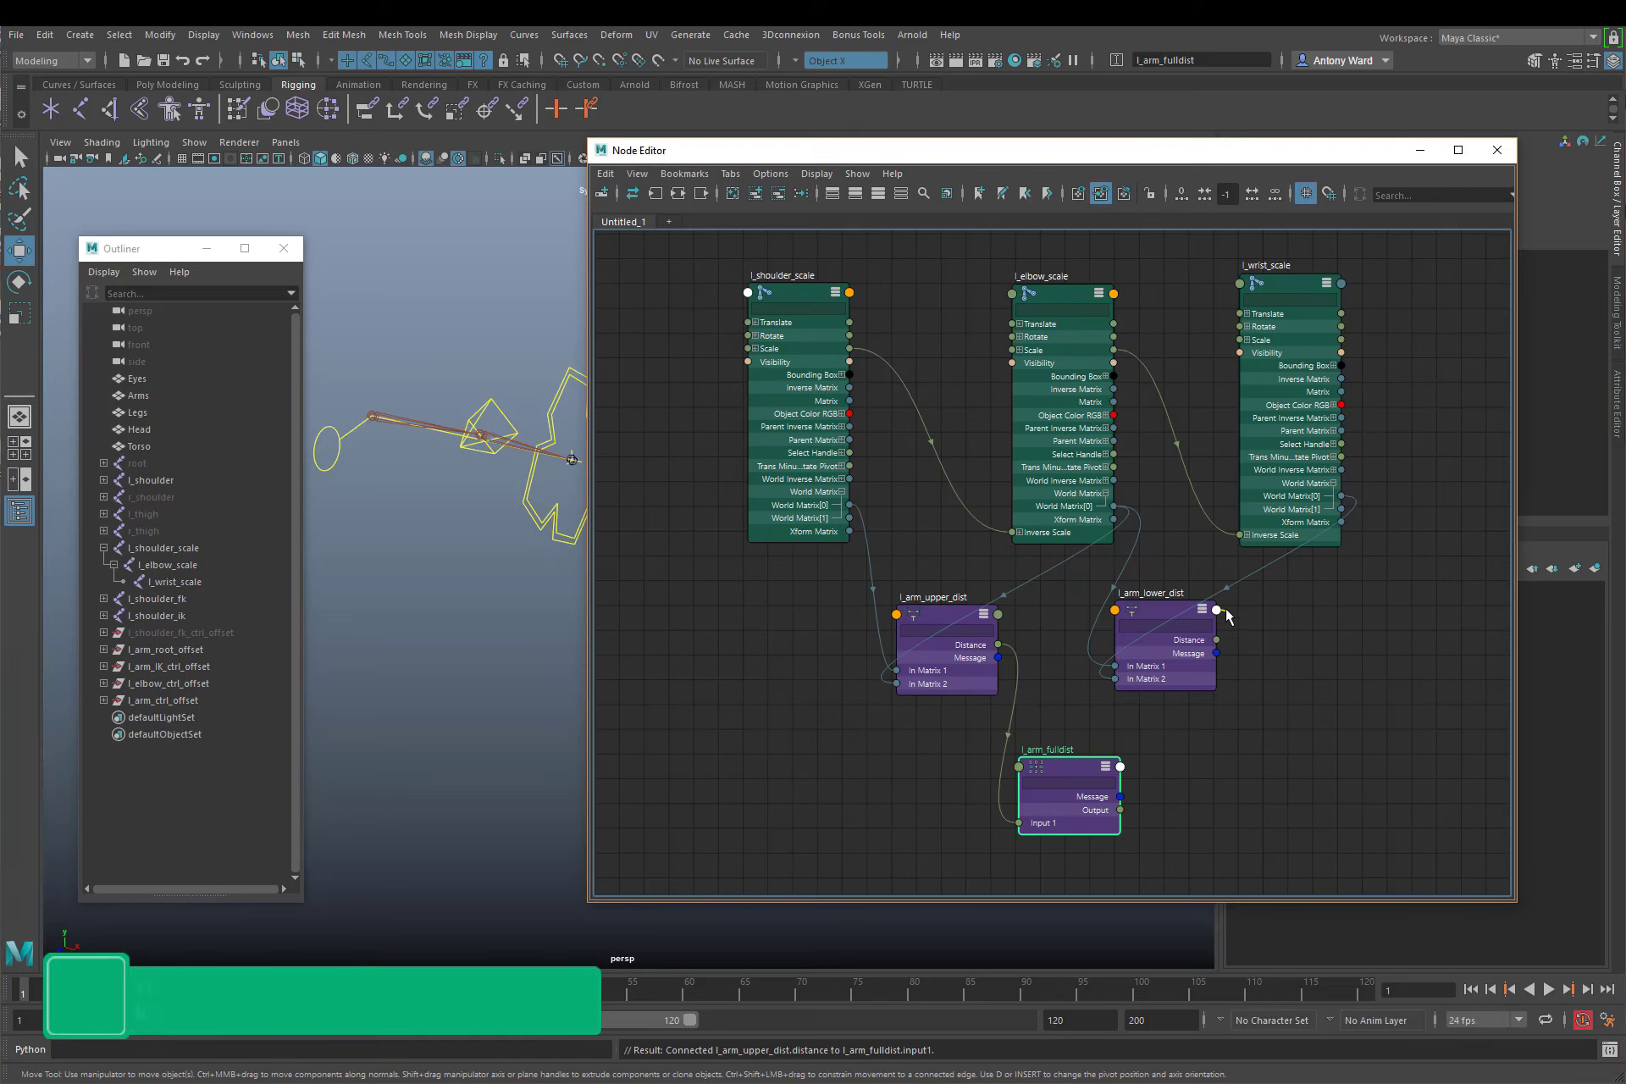
{"action": "left_click_drag", "start_coordinate": [1216, 639], "coordinate": [1050, 781]}
{"action": "left_click", "coordinate": [1050, 777]}
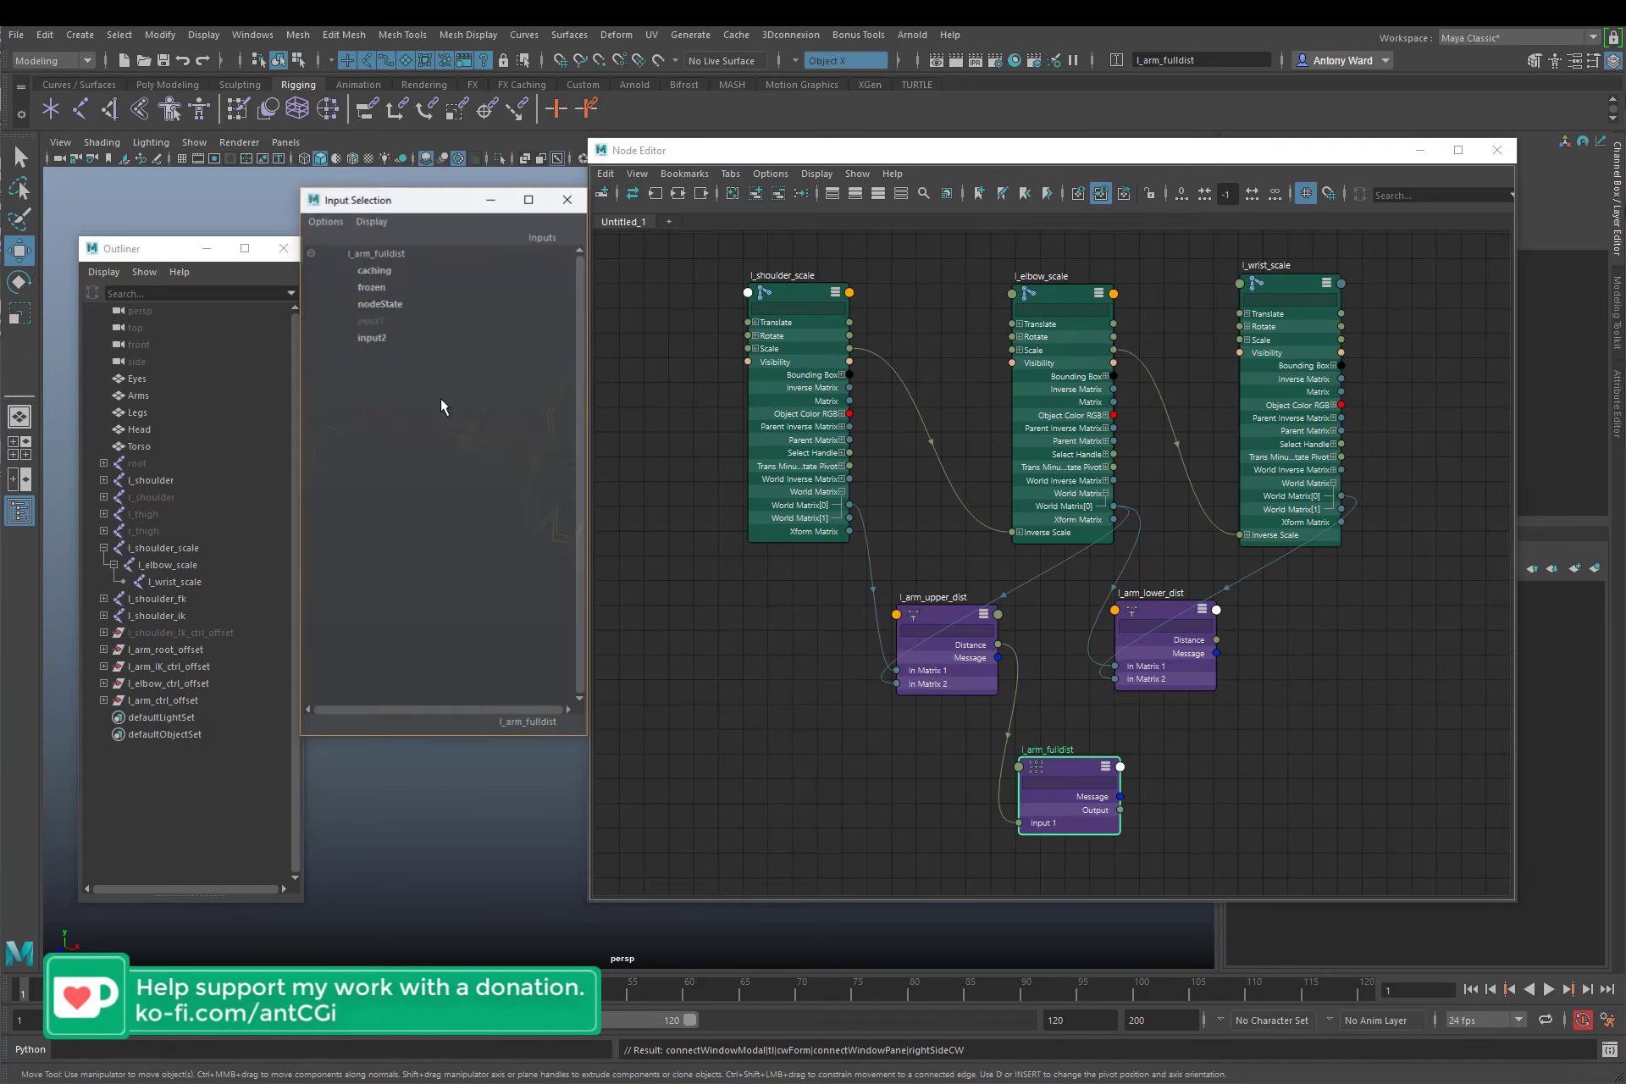
{"action": "left_click", "coordinate": [395, 332]}
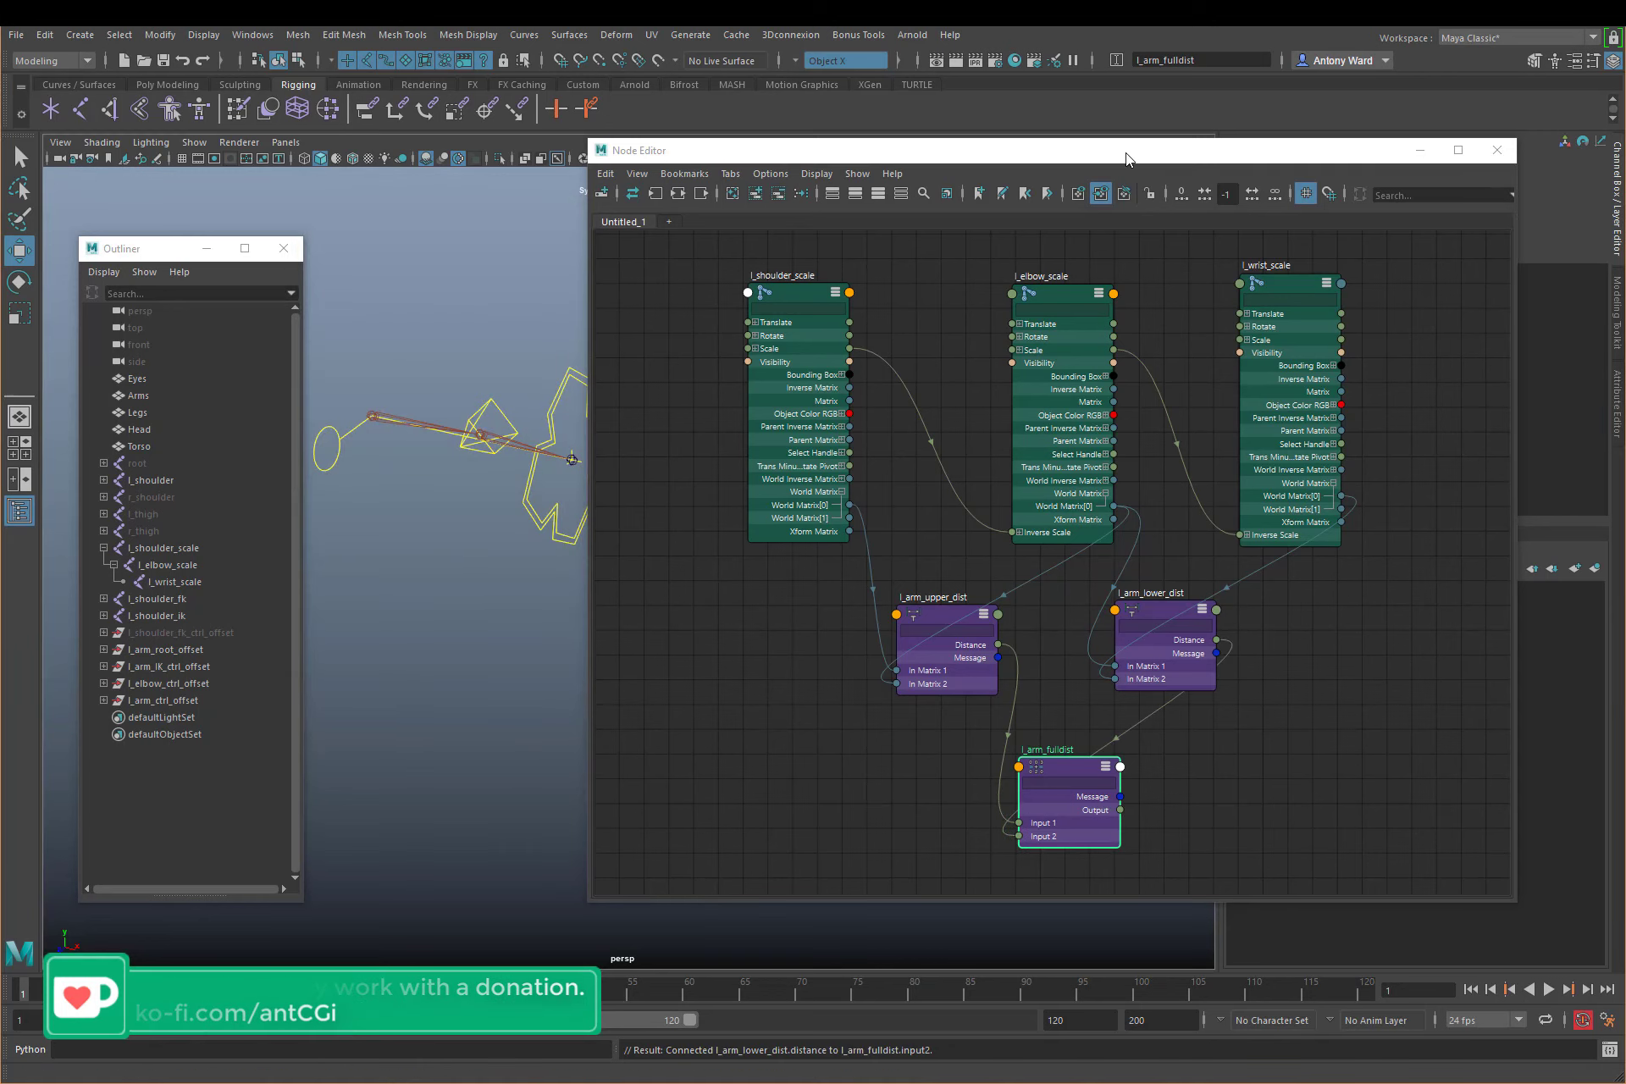
Examine the shoulder, elbow and wrist scale joints in the viewport together with the finished distance node network
{"action": "left_click_drag", "start_coordinate": [1126, 151], "coordinate": [1102, 150]}
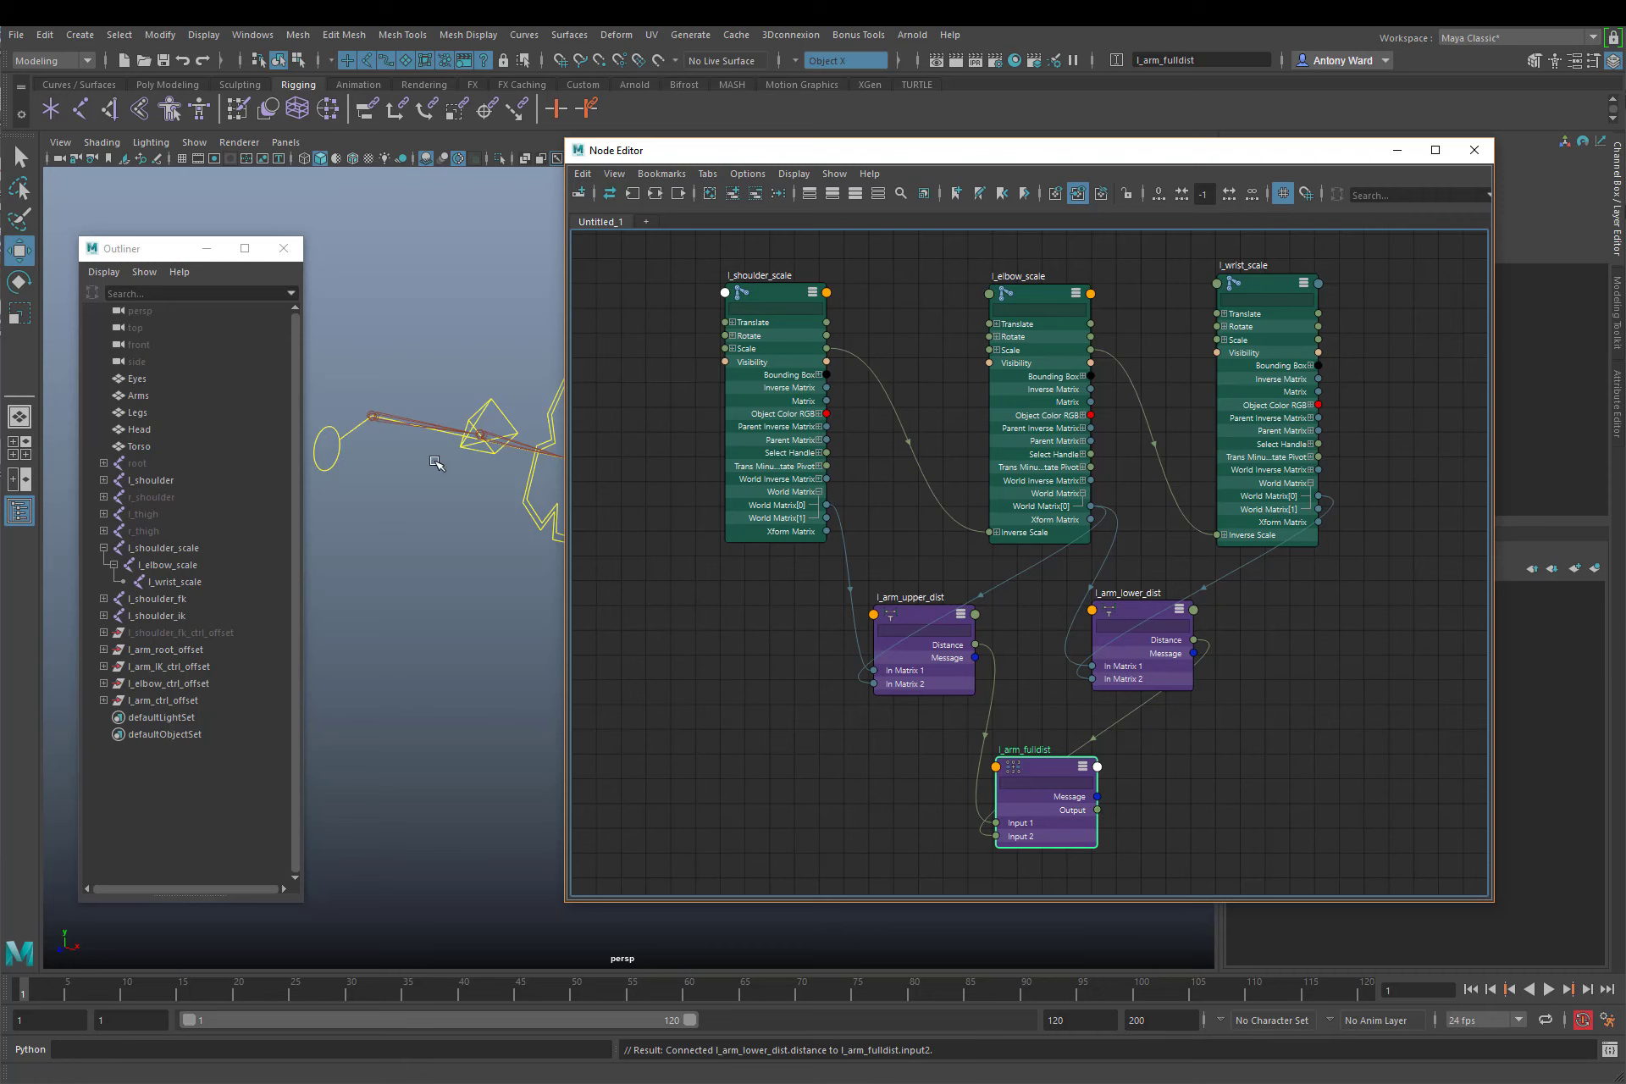
{"action": "left_click_drag", "start_coordinate": [443, 484], "coordinate": [434, 481], "text": "alt"}
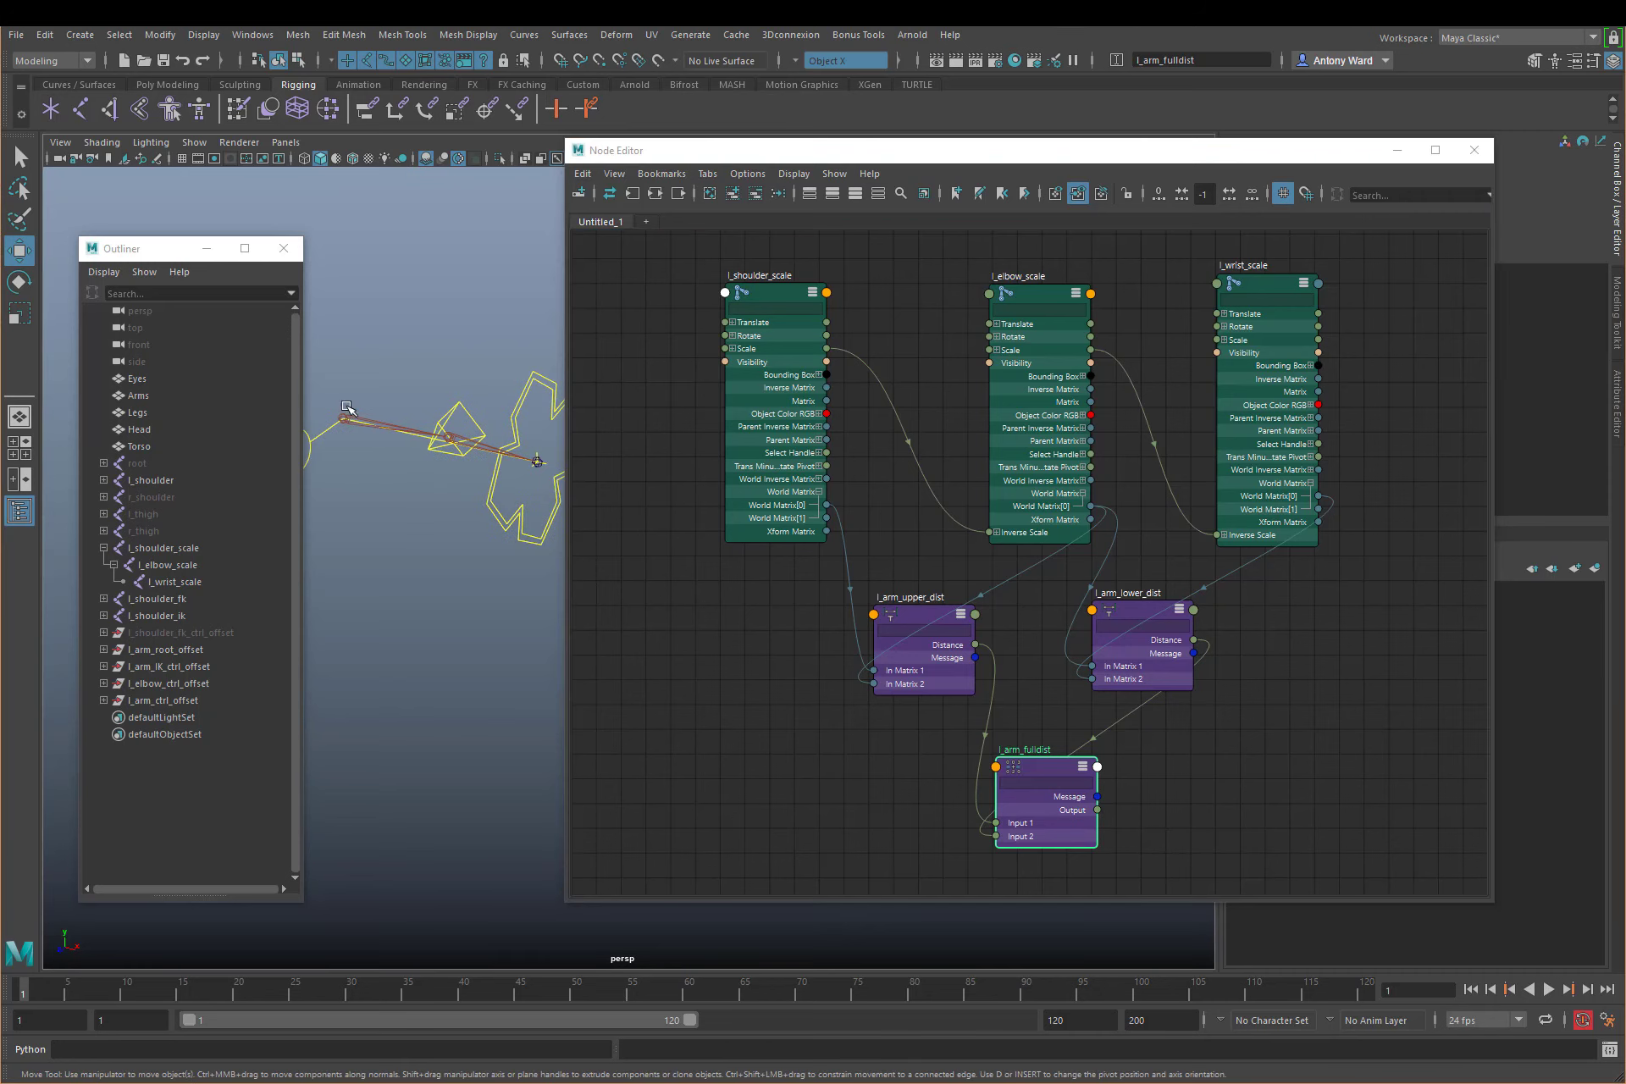
{"action": "left_click", "coordinate": [181, 549]}
{"action": "left_click", "coordinate": [196, 568]}
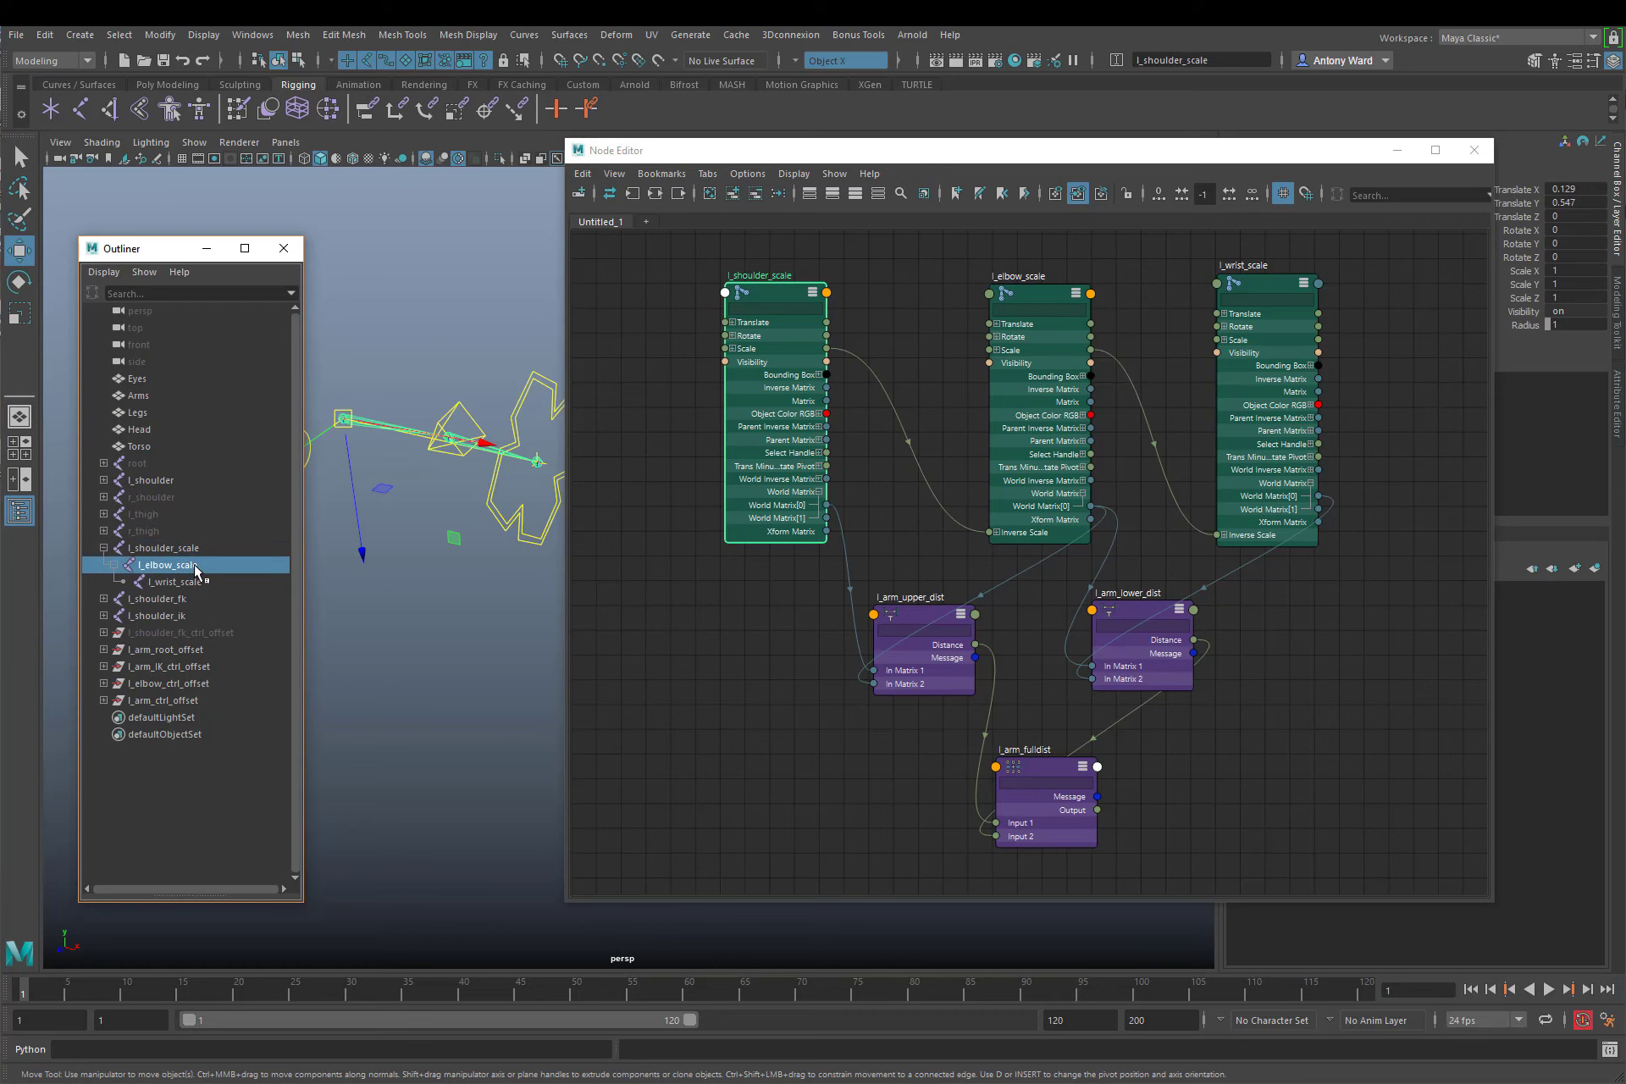
{"action": "left_click", "coordinate": [197, 583]}
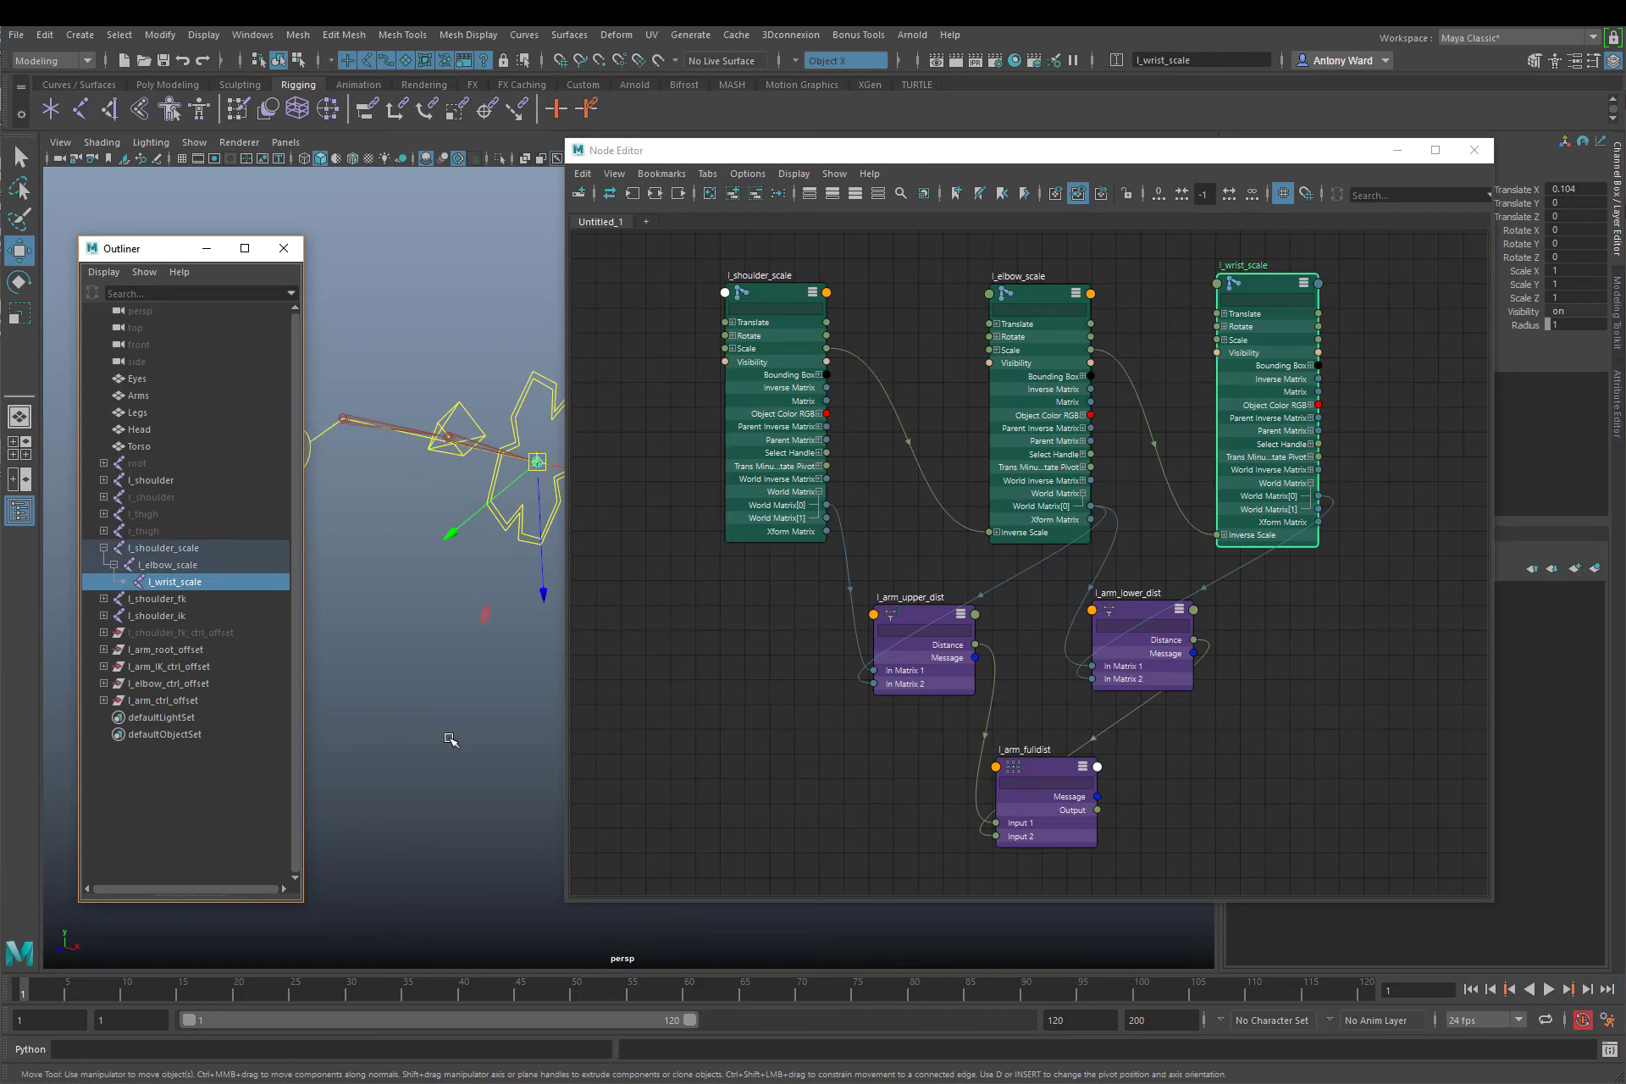
{"action": "left_click", "coordinate": [1292, 594]}
{"action": "scroll", "coordinate": [1261, 655], "scroll_direction": "down", "scroll_amount": 5}
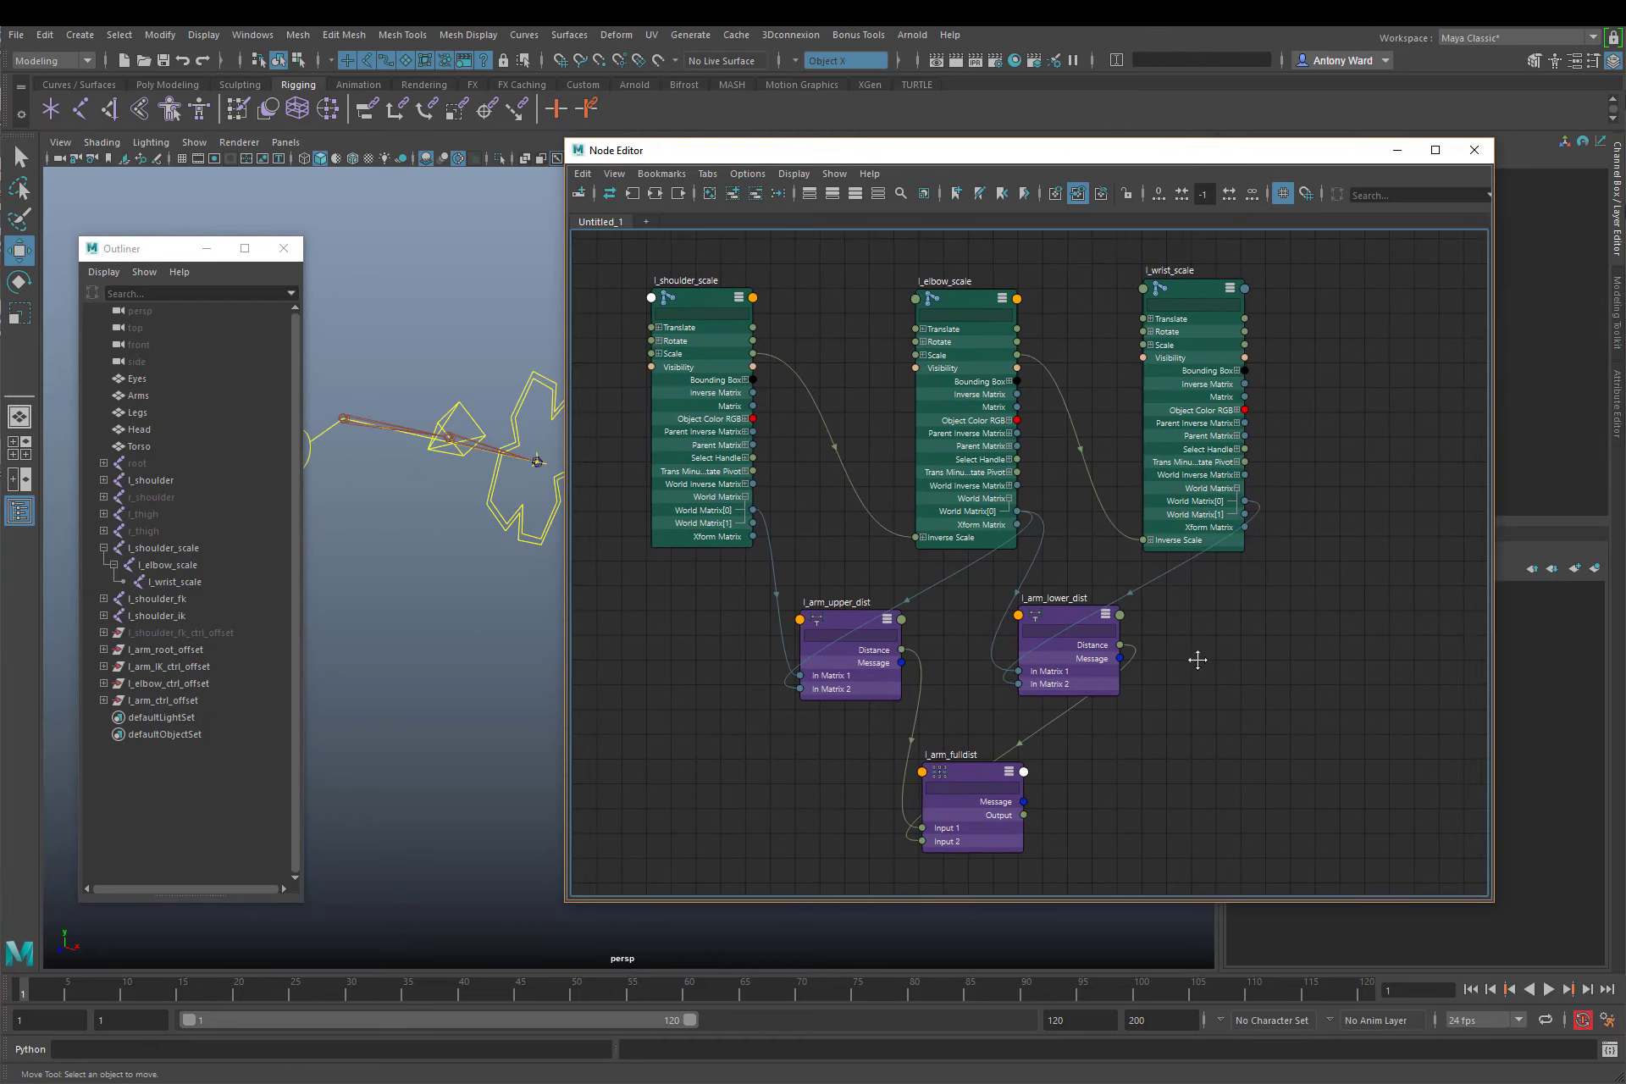
{"action": "middle_click_drag", "start_coordinate": [1205, 655], "coordinate": [1153, 644], "text": "alt"}
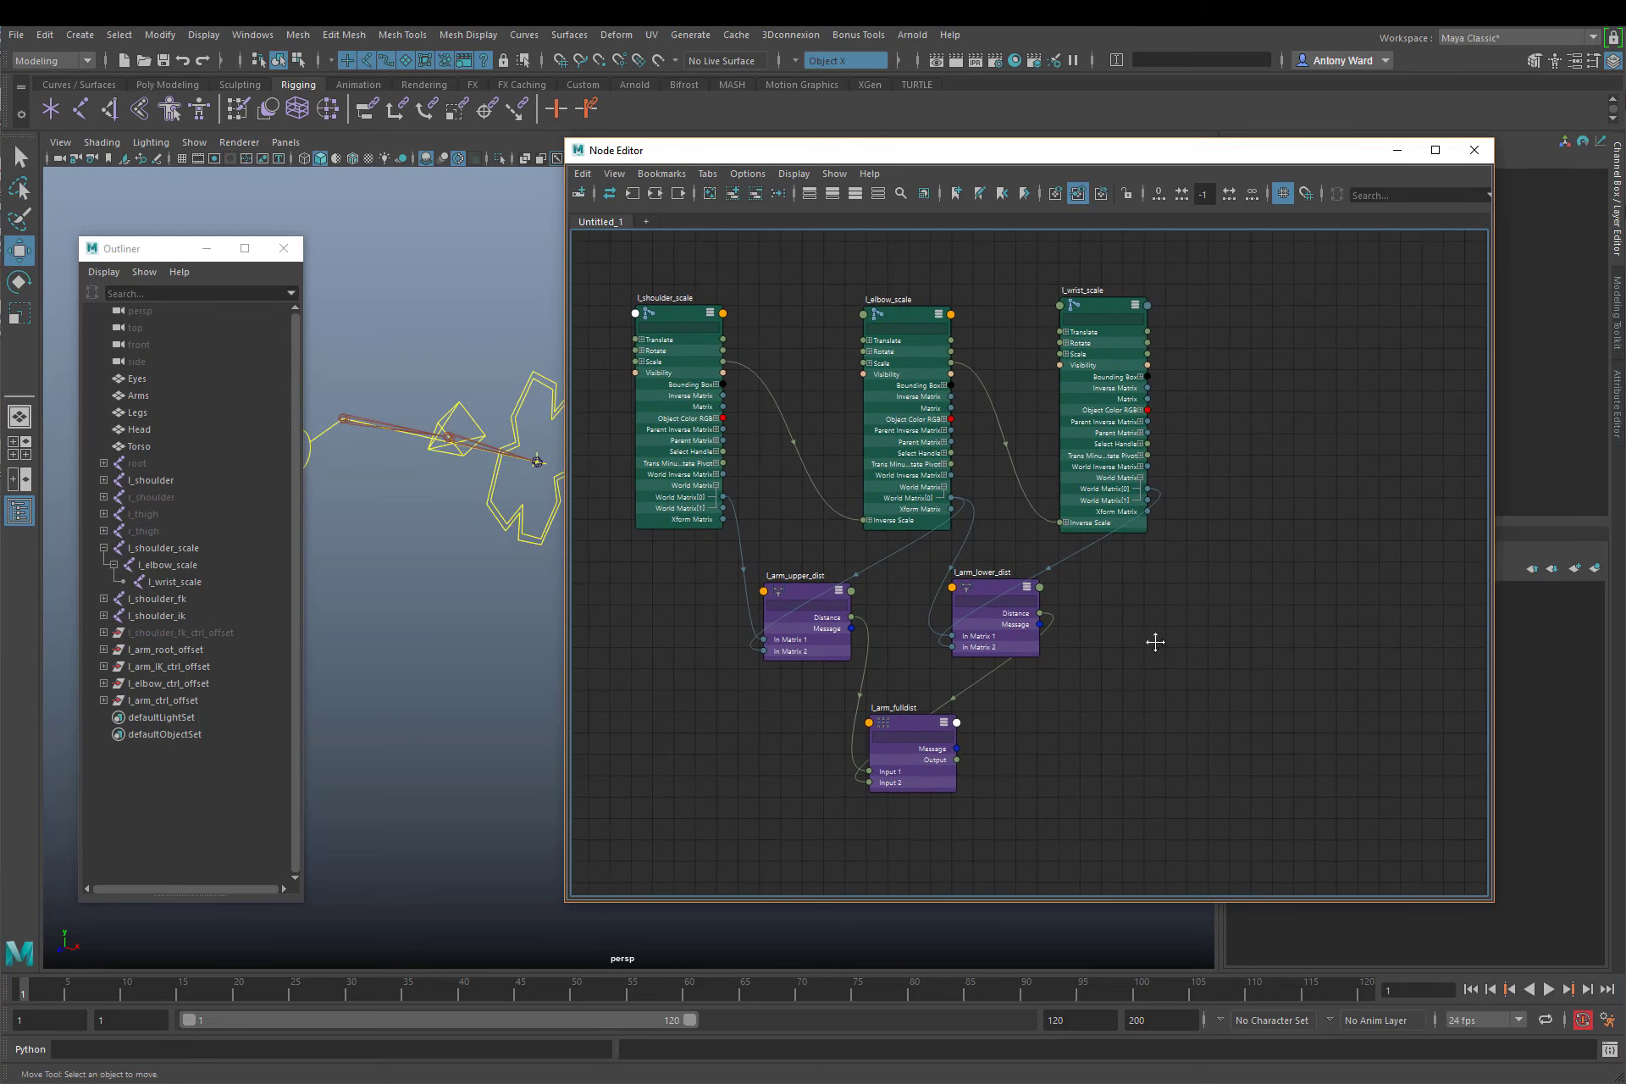
{"action": "scroll", "coordinate": [1161, 639], "scroll_direction": "up", "scroll_amount": 1}
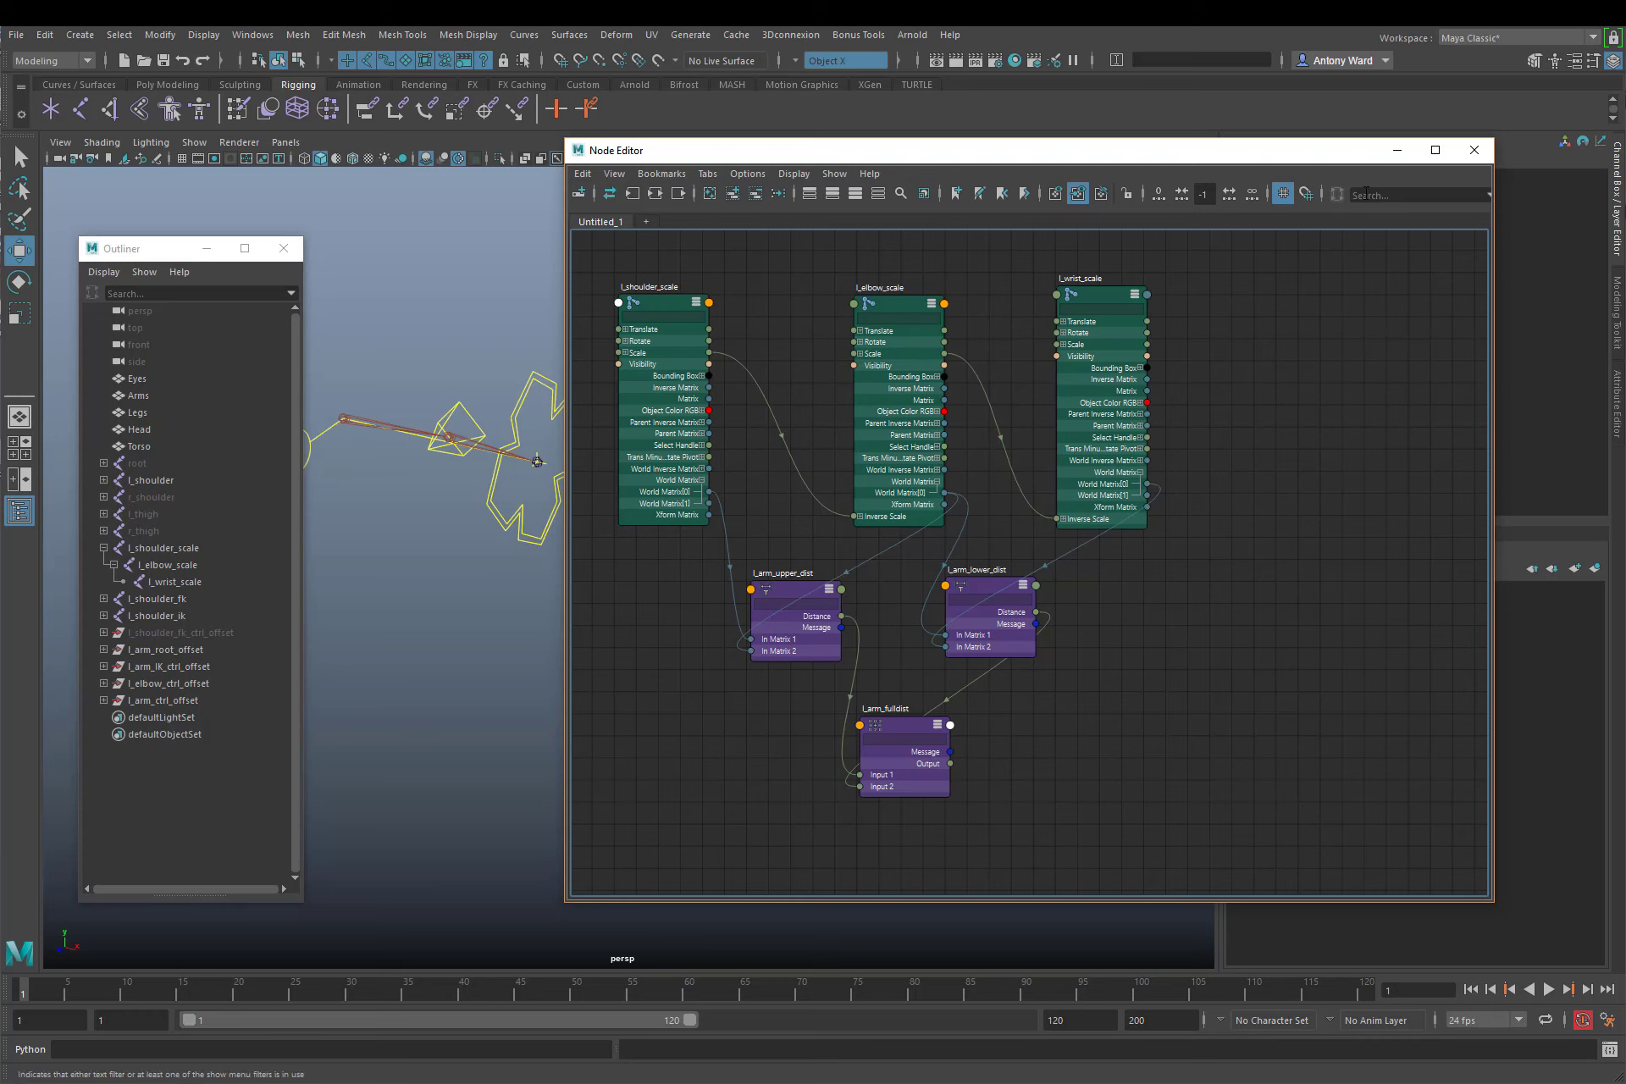
Minimize the Node Editor, try pulling l_arm_IK_ctrl about 0.116 along X away from the shoulder, and undo the move
{"action": "left_click", "coordinate": [1397, 151]}
{"action": "left_click_drag", "start_coordinate": [626, 585], "coordinate": [672, 601], "text": "alt"}
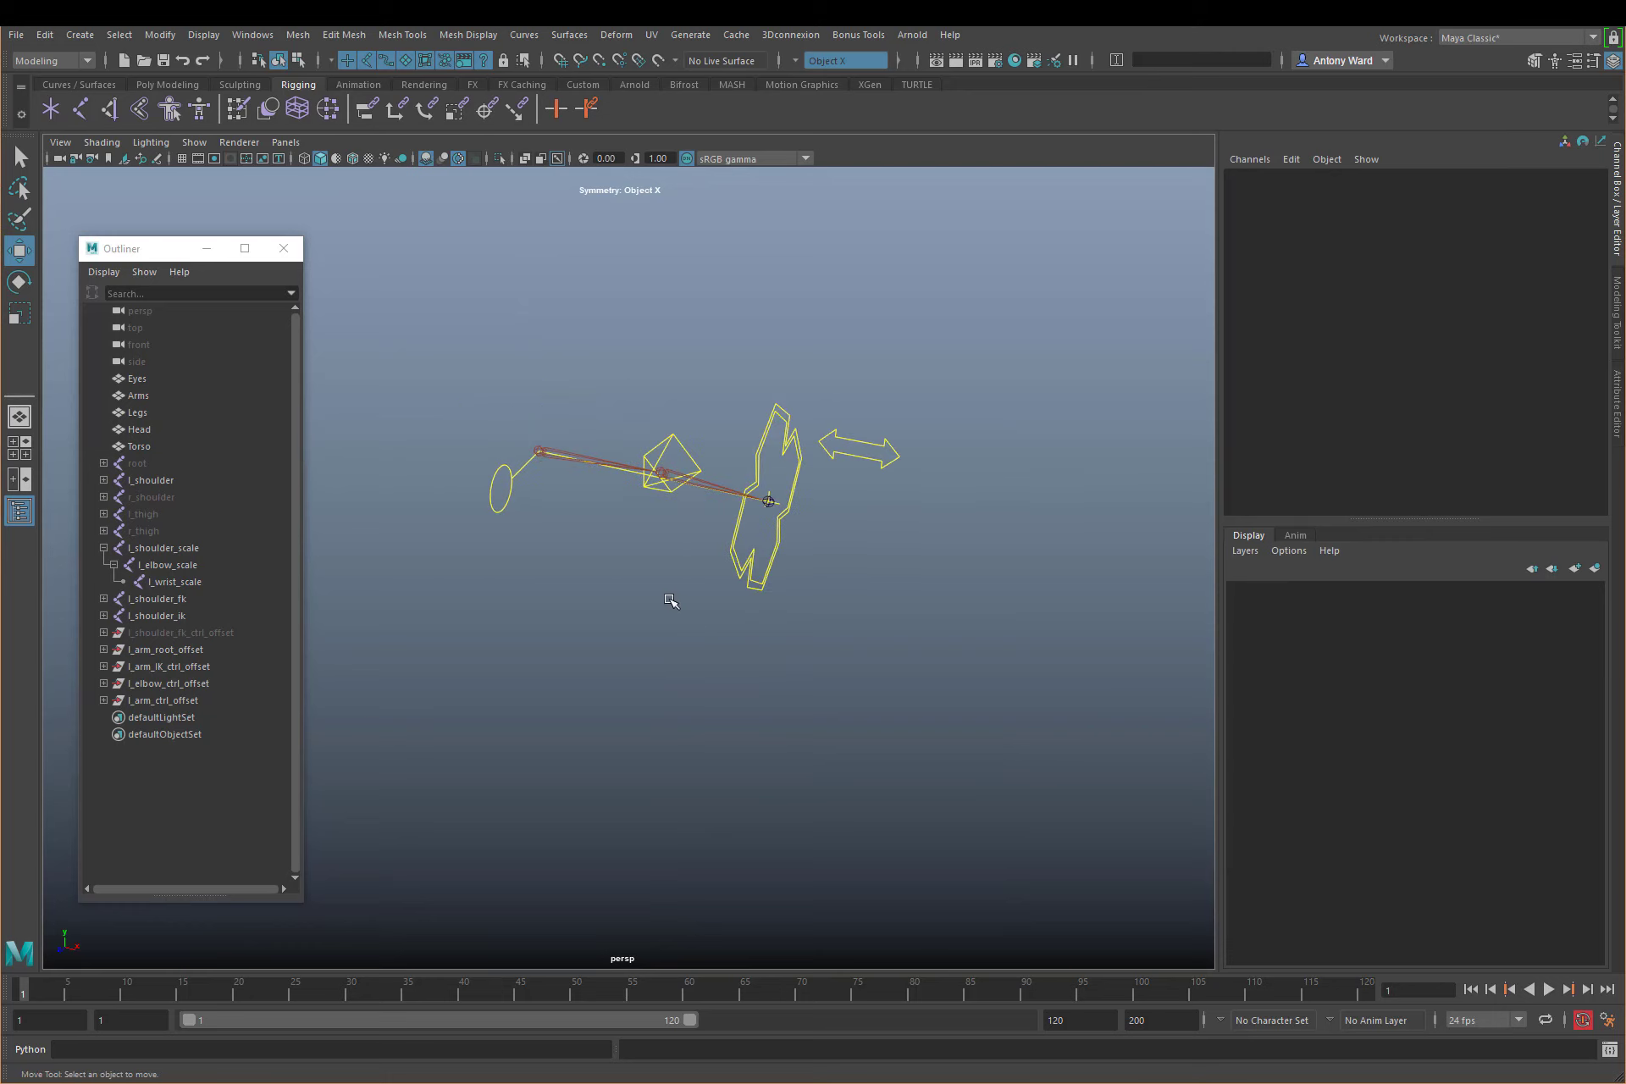
{"action": "left_click", "coordinate": [743, 553]}
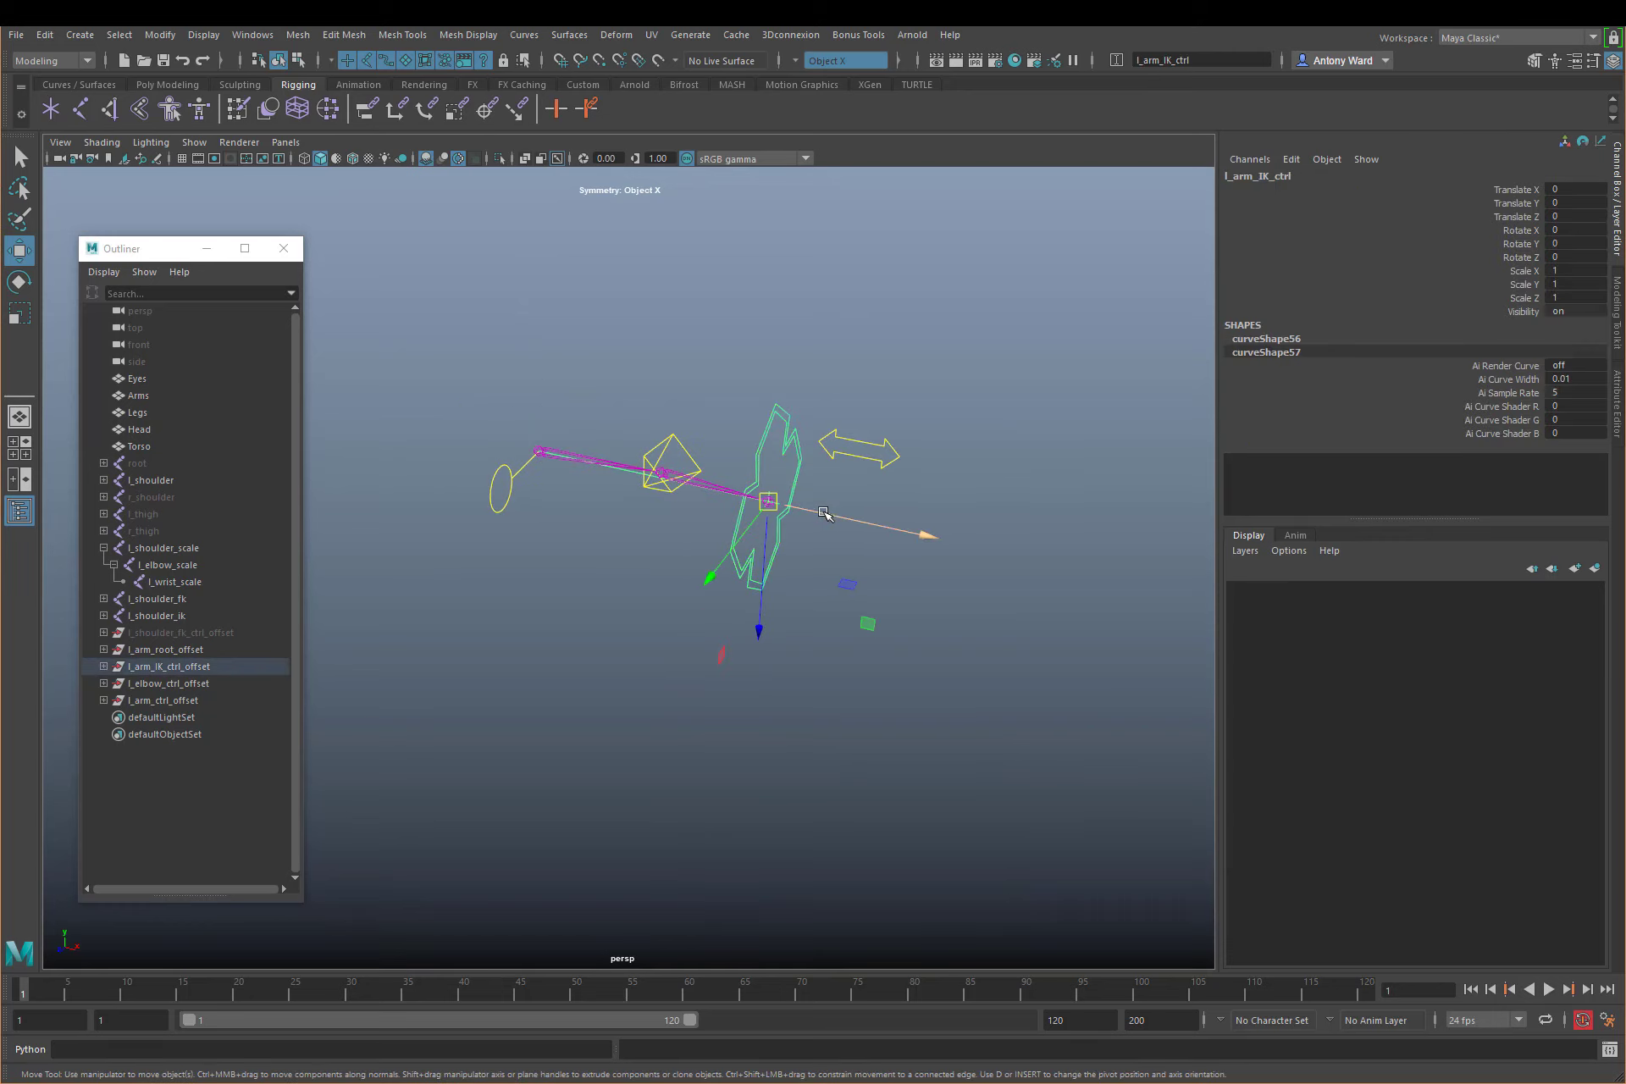
{"action": "left_click_drag", "start_coordinate": [823, 512], "coordinate": [967, 542]}
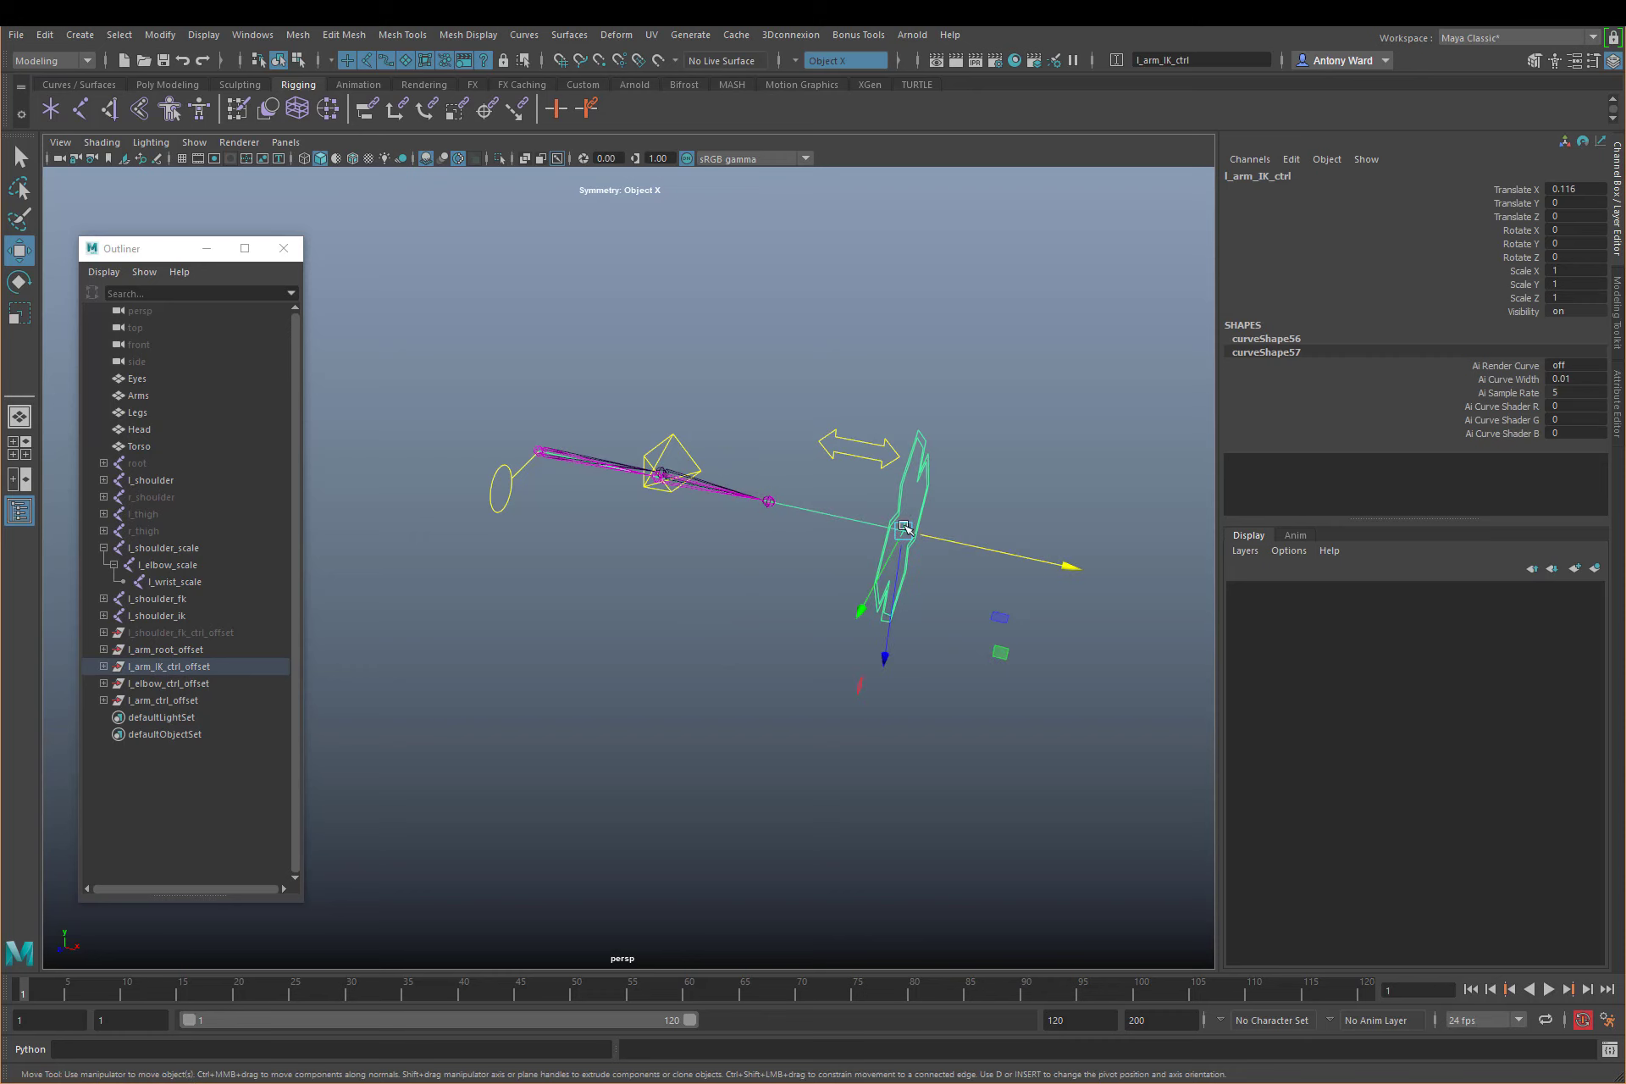
{"action": "key", "text": "ctrl+z"}
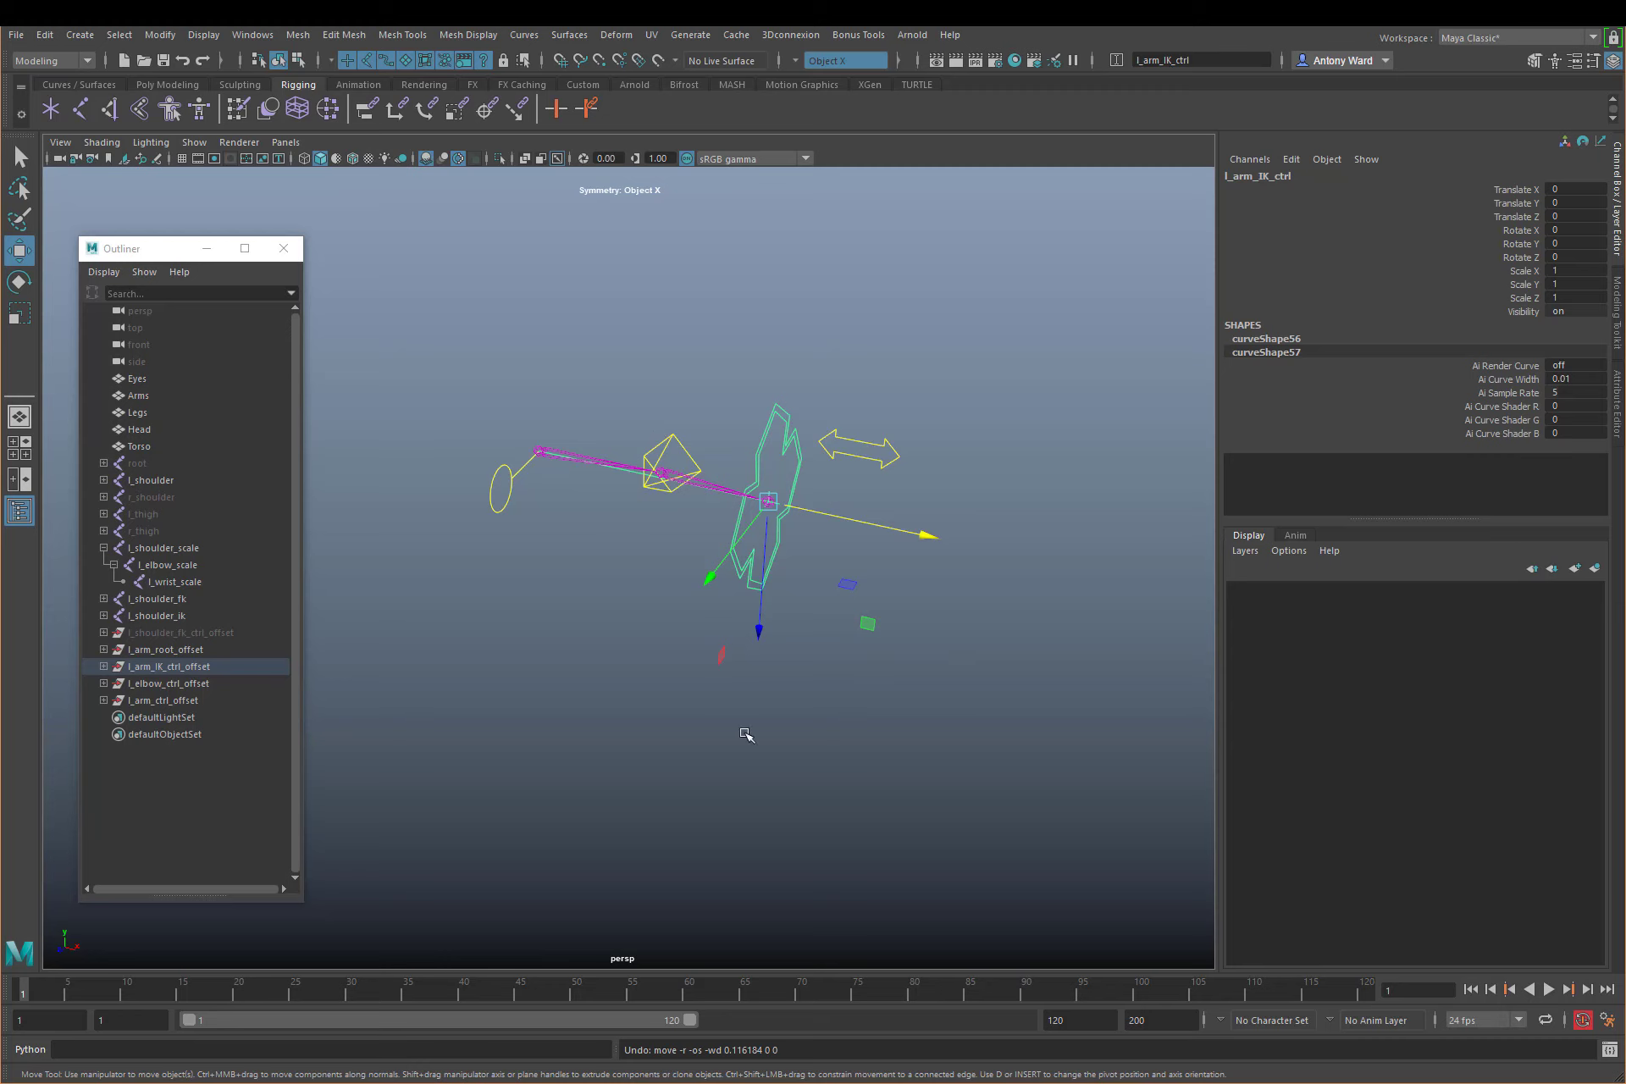
Create a locator and snap it to the wrist at the pivot of l_arm_IK_ctrl
{"action": "left_click", "coordinate": [583, 515]}
{"action": "key", "text": "space"}
{"action": "left_click", "coordinate": [377, 447]}
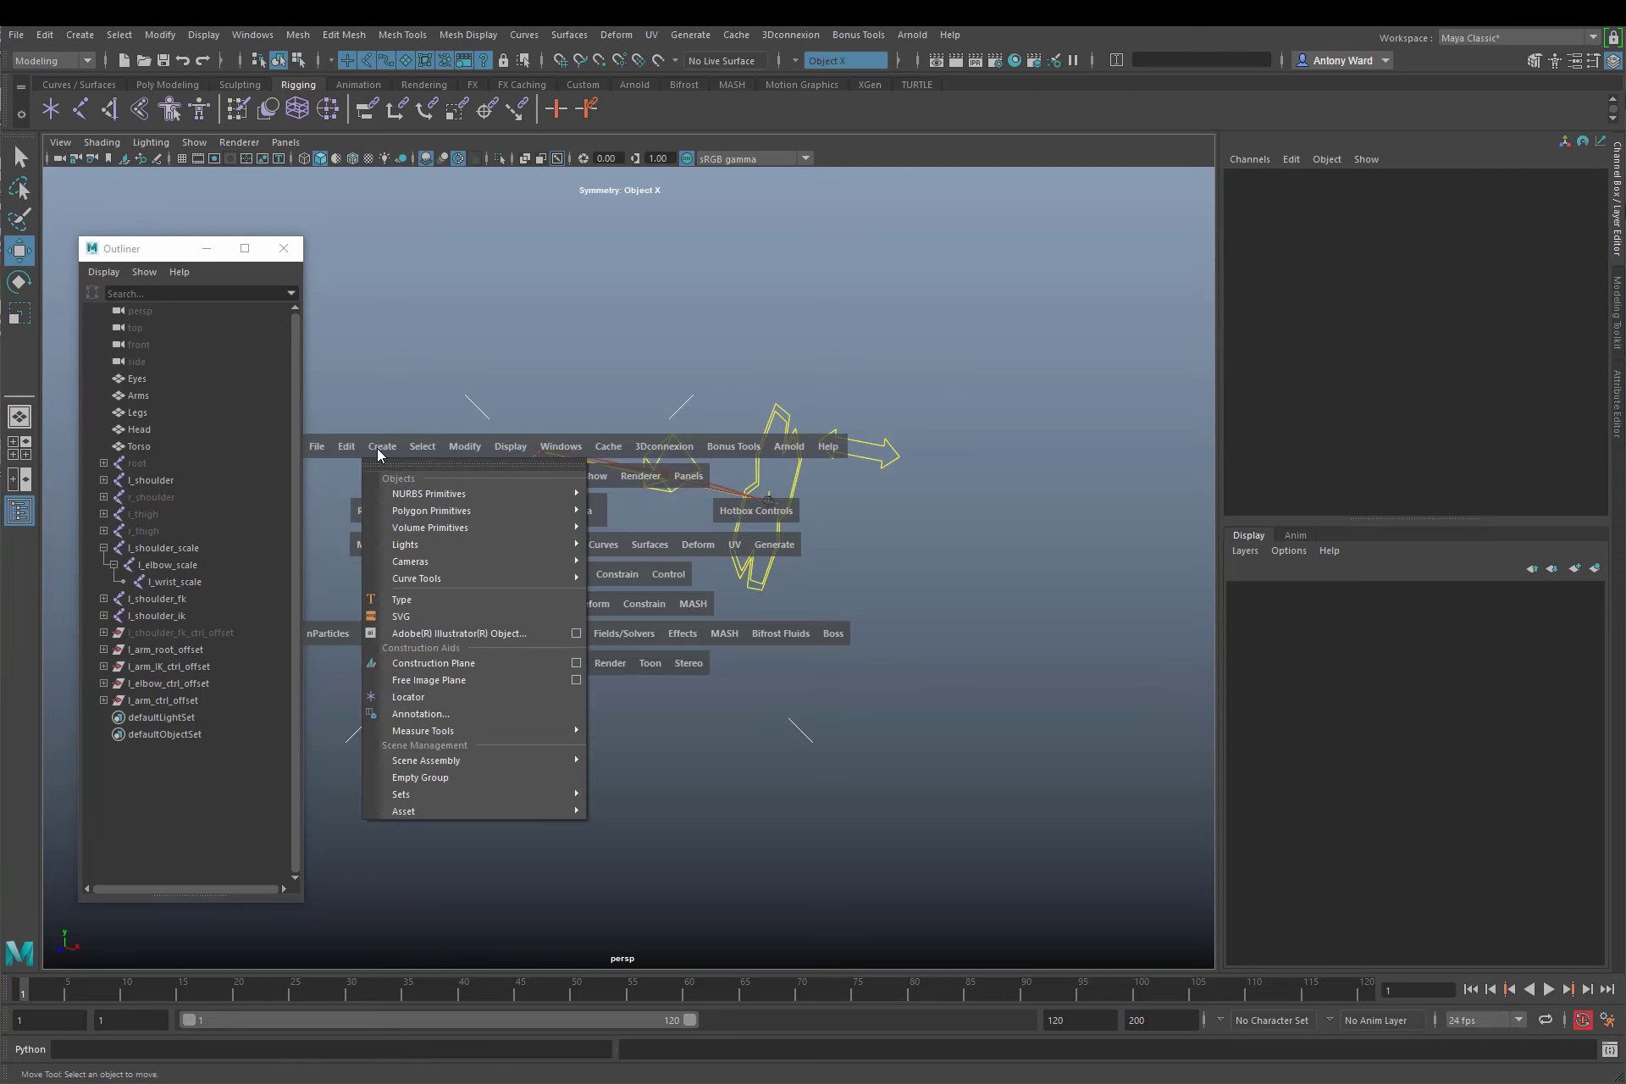
{"action": "left_click", "coordinate": [423, 692]}
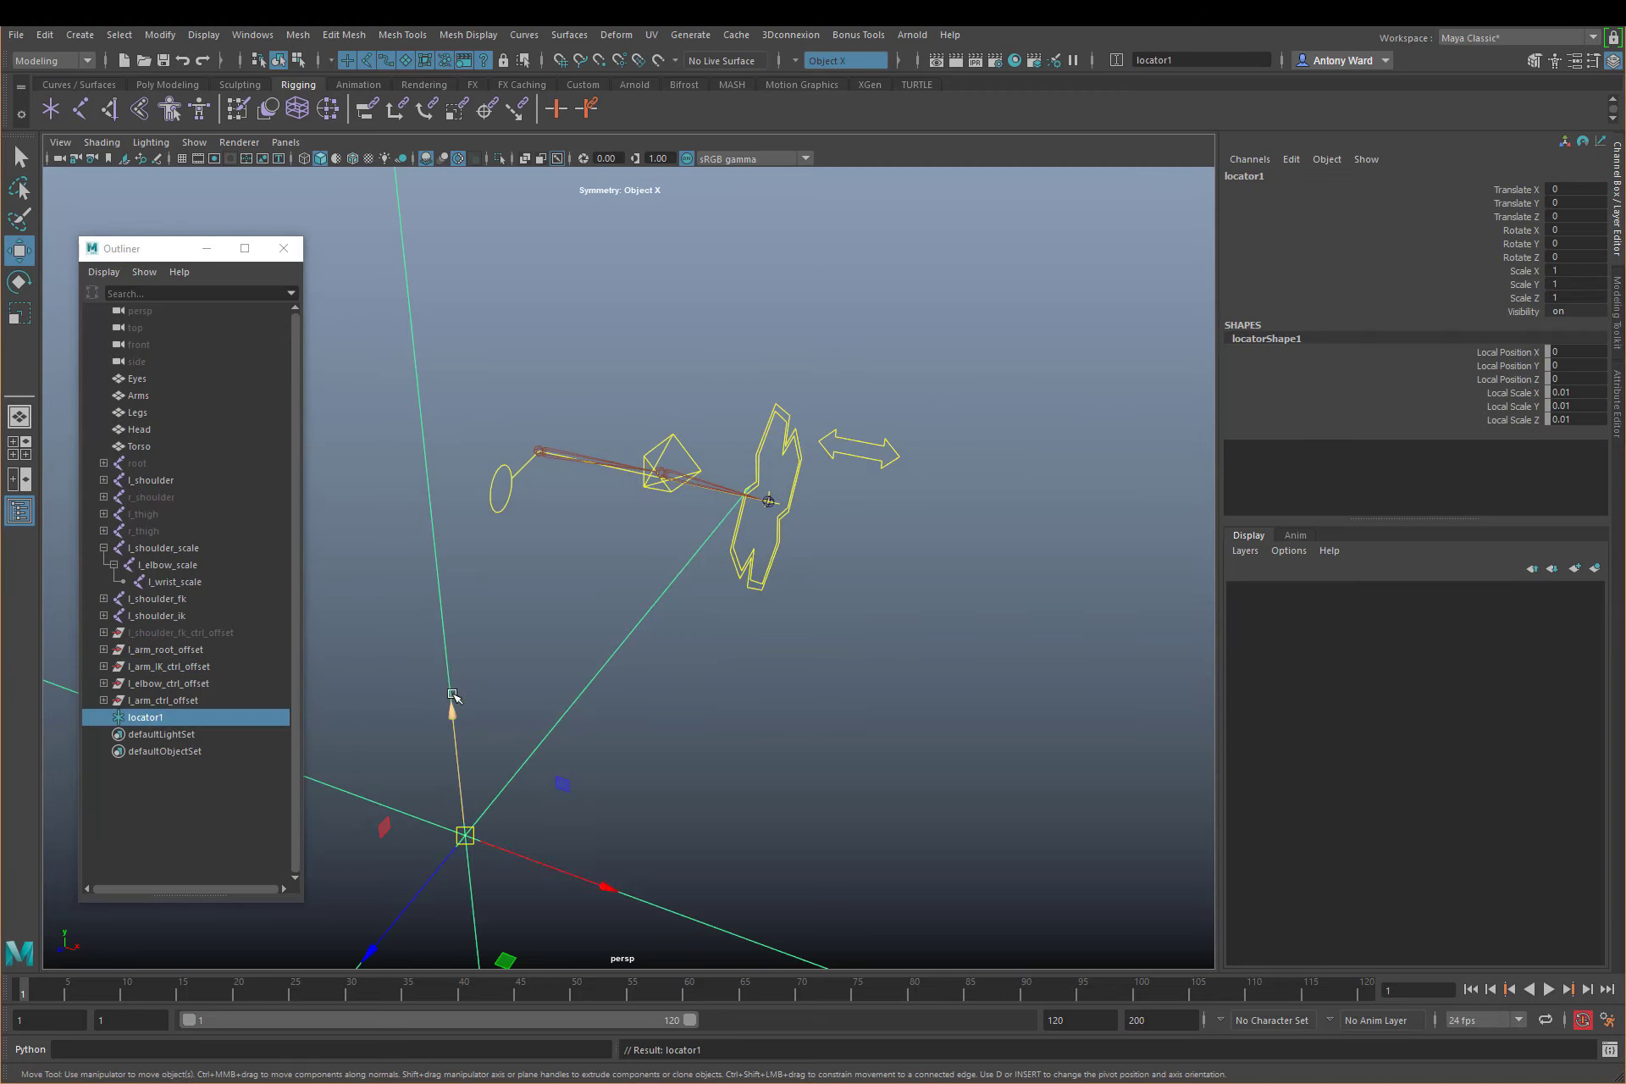
{"action": "key", "text": "v"}
{"action": "middle_click_drag", "start_coordinate": [745, 510], "coordinate": [766, 503]}
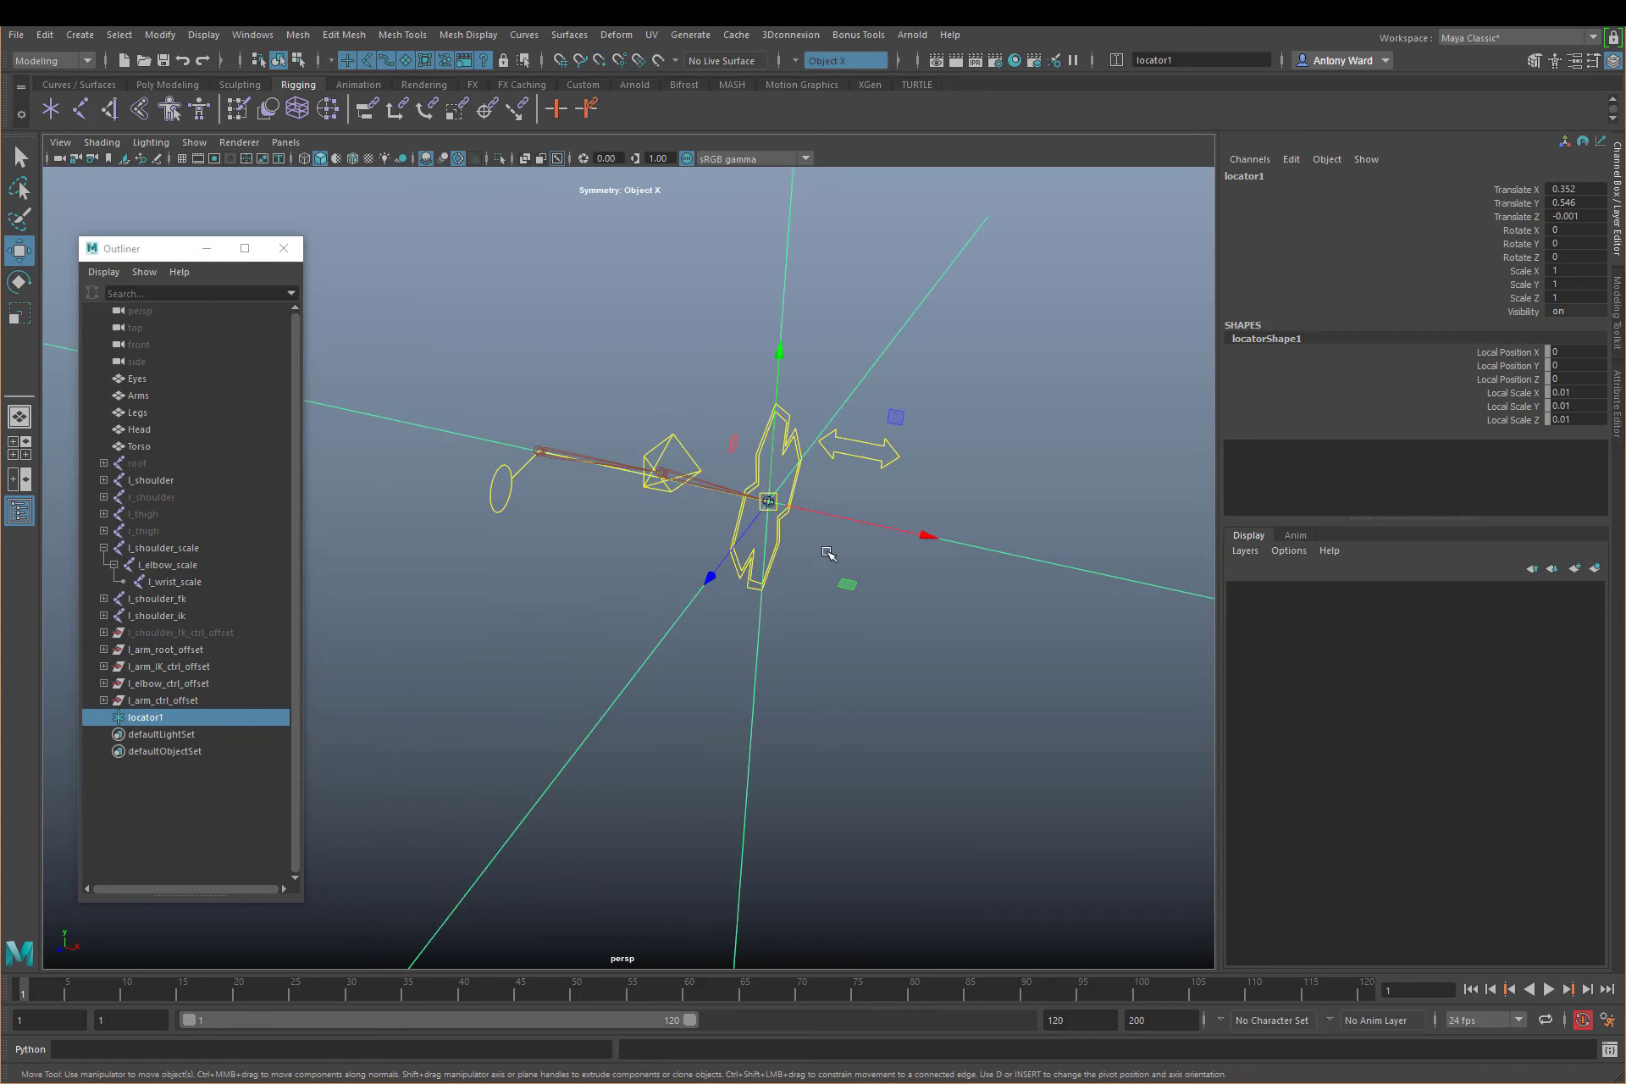
Parent the locator under l_arm_IK_ctrl and reveal it in the Outliner hierarchy
{"action": "left_click", "coordinate": [782, 530]}
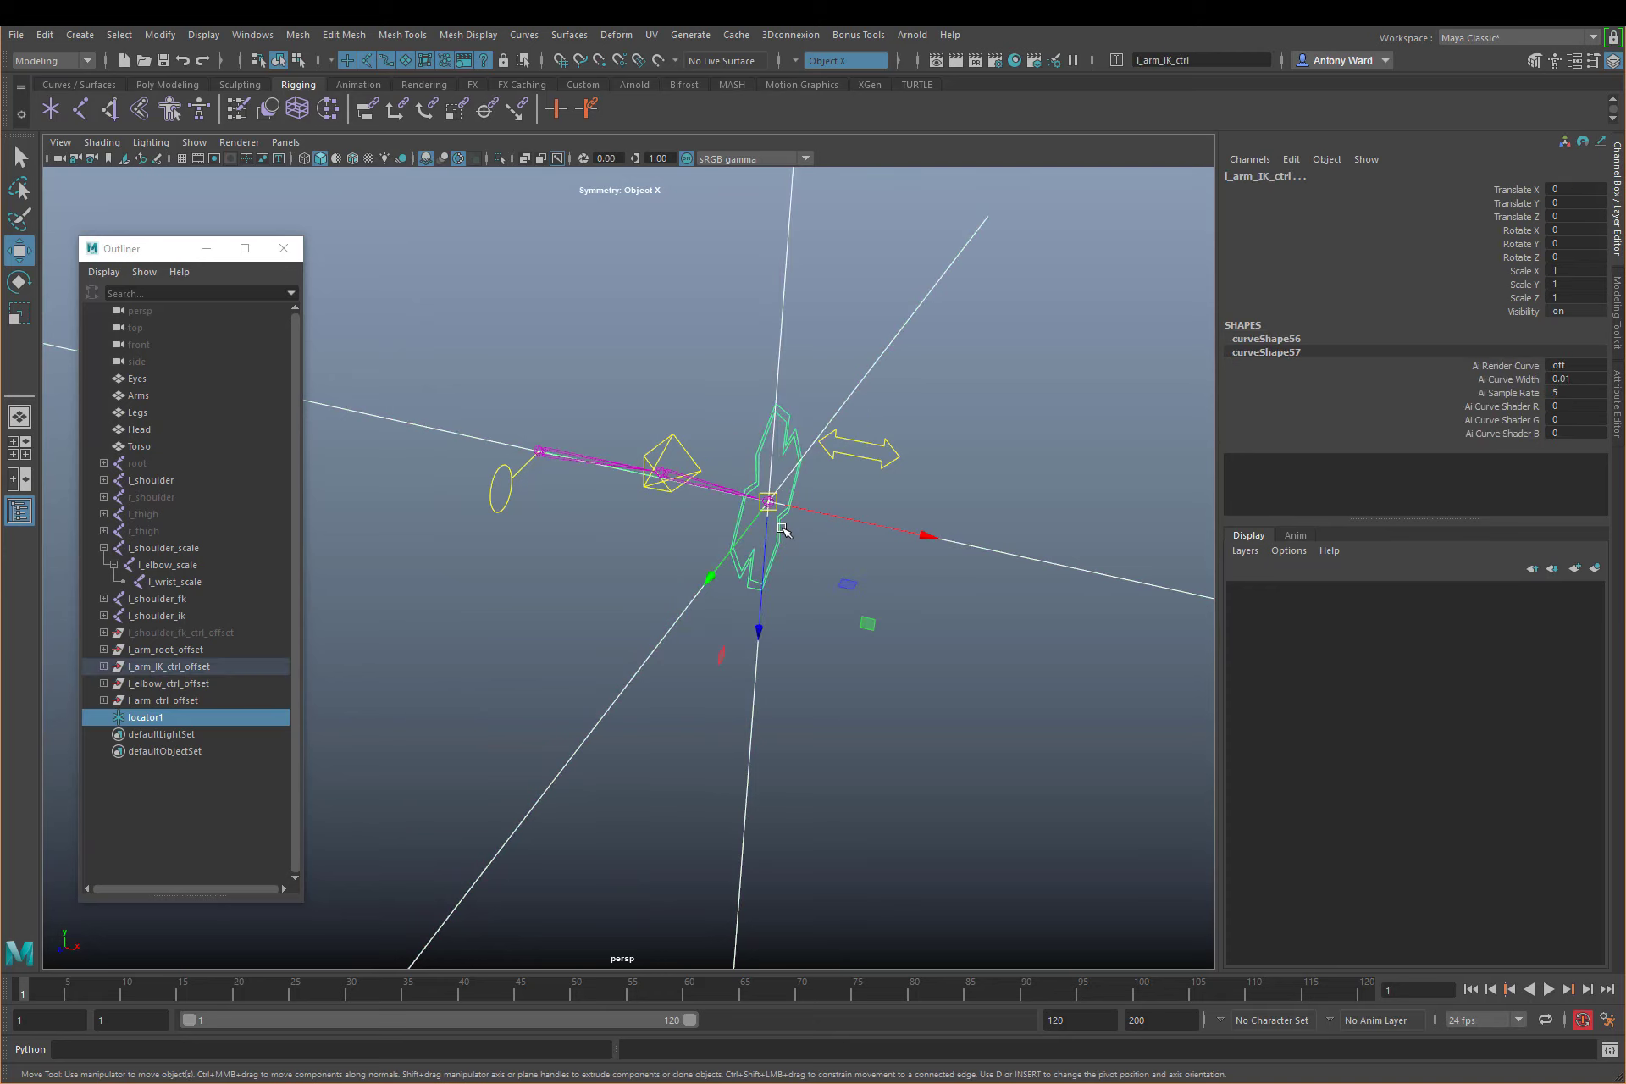
{"action": "key", "text": "p"}
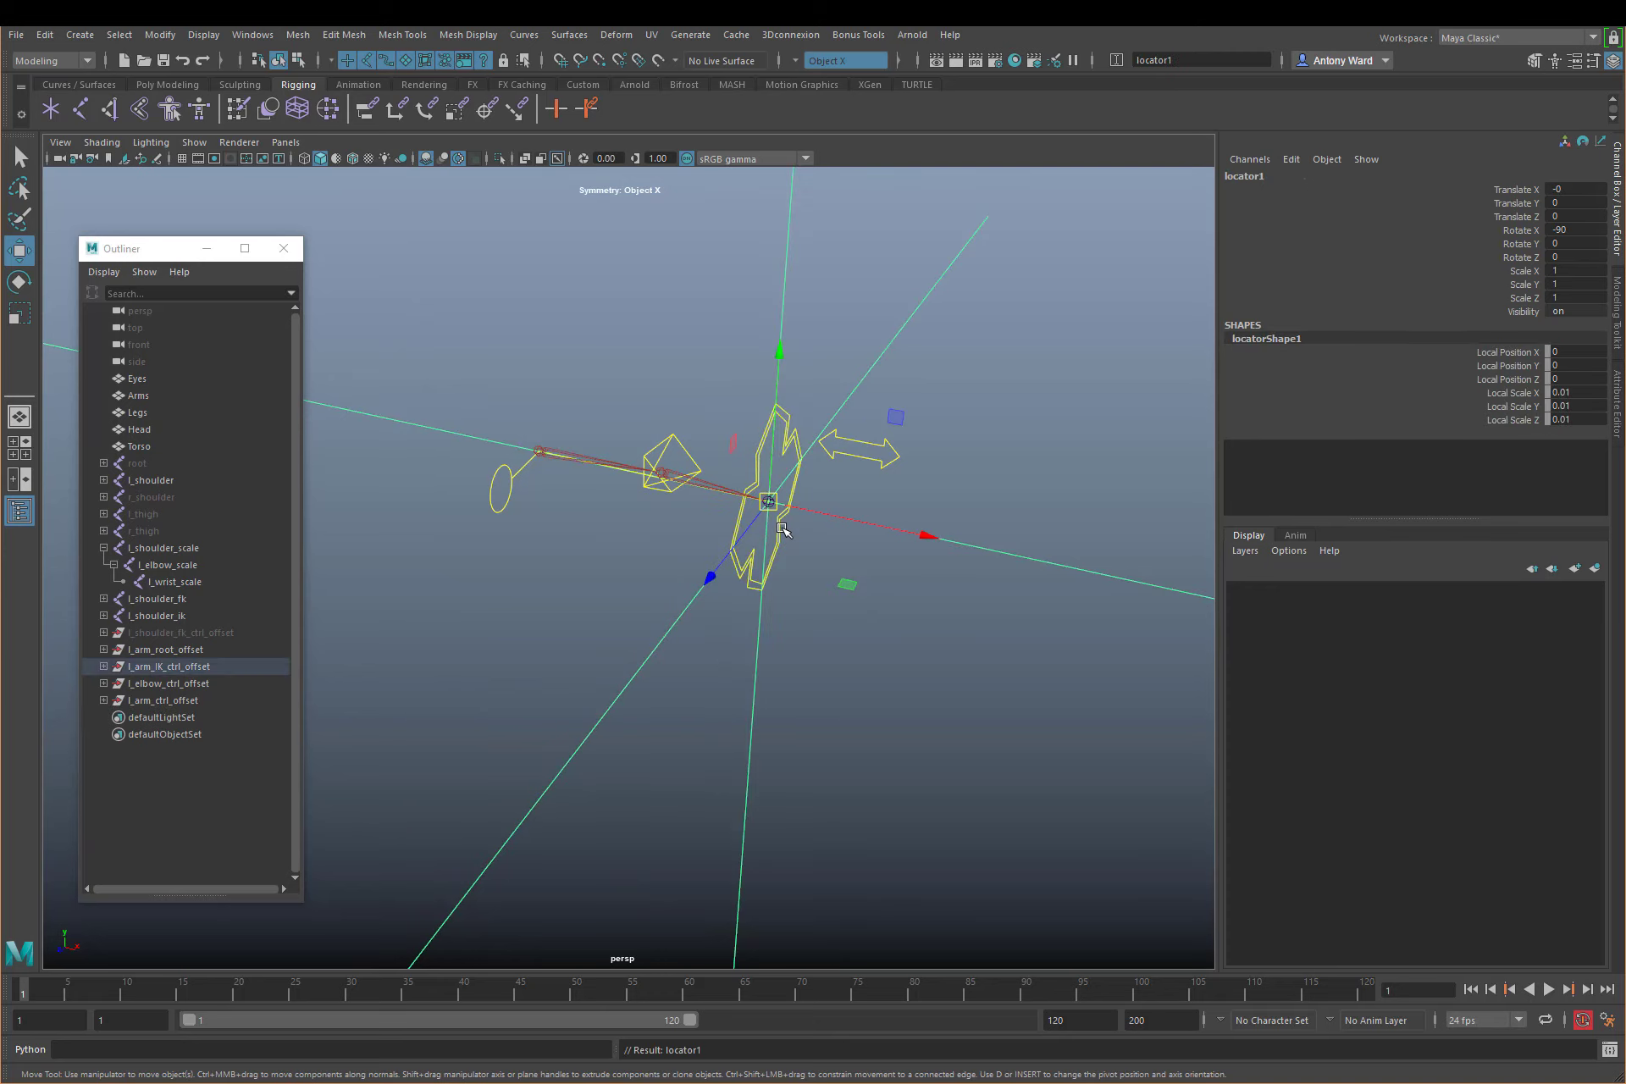
{"action": "right_click", "coordinate": [236, 713]}
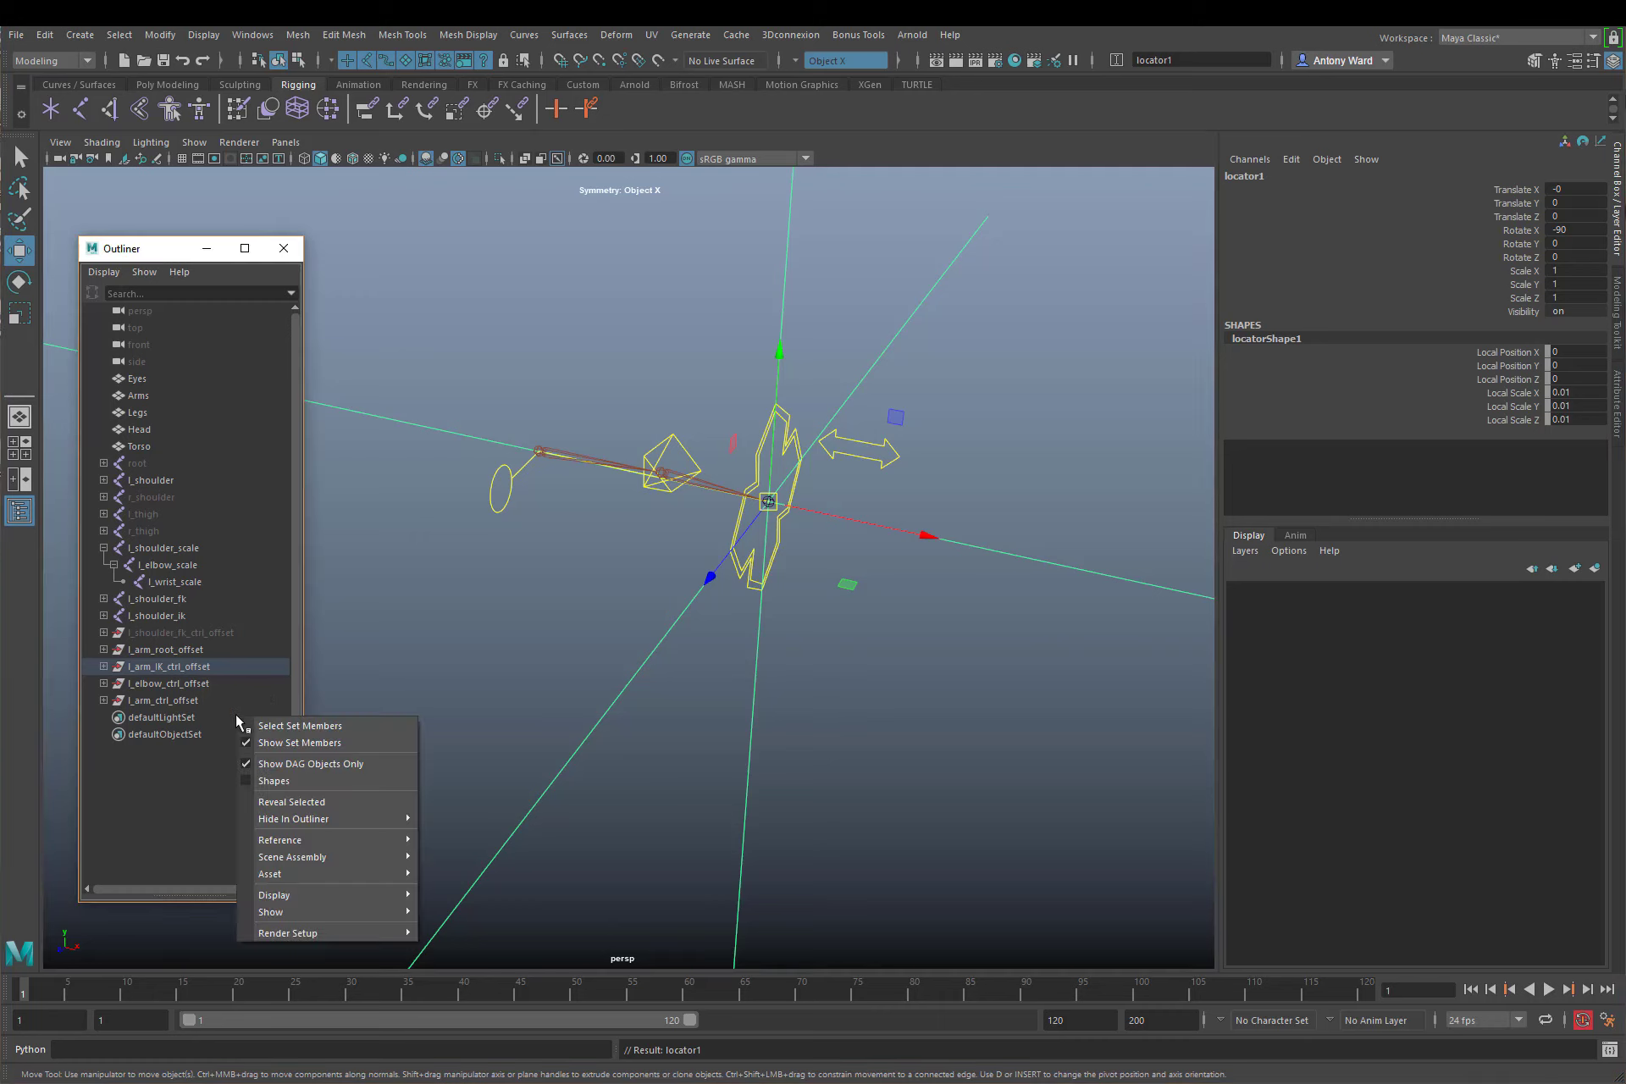
{"action": "left_click", "coordinate": [284, 801]}
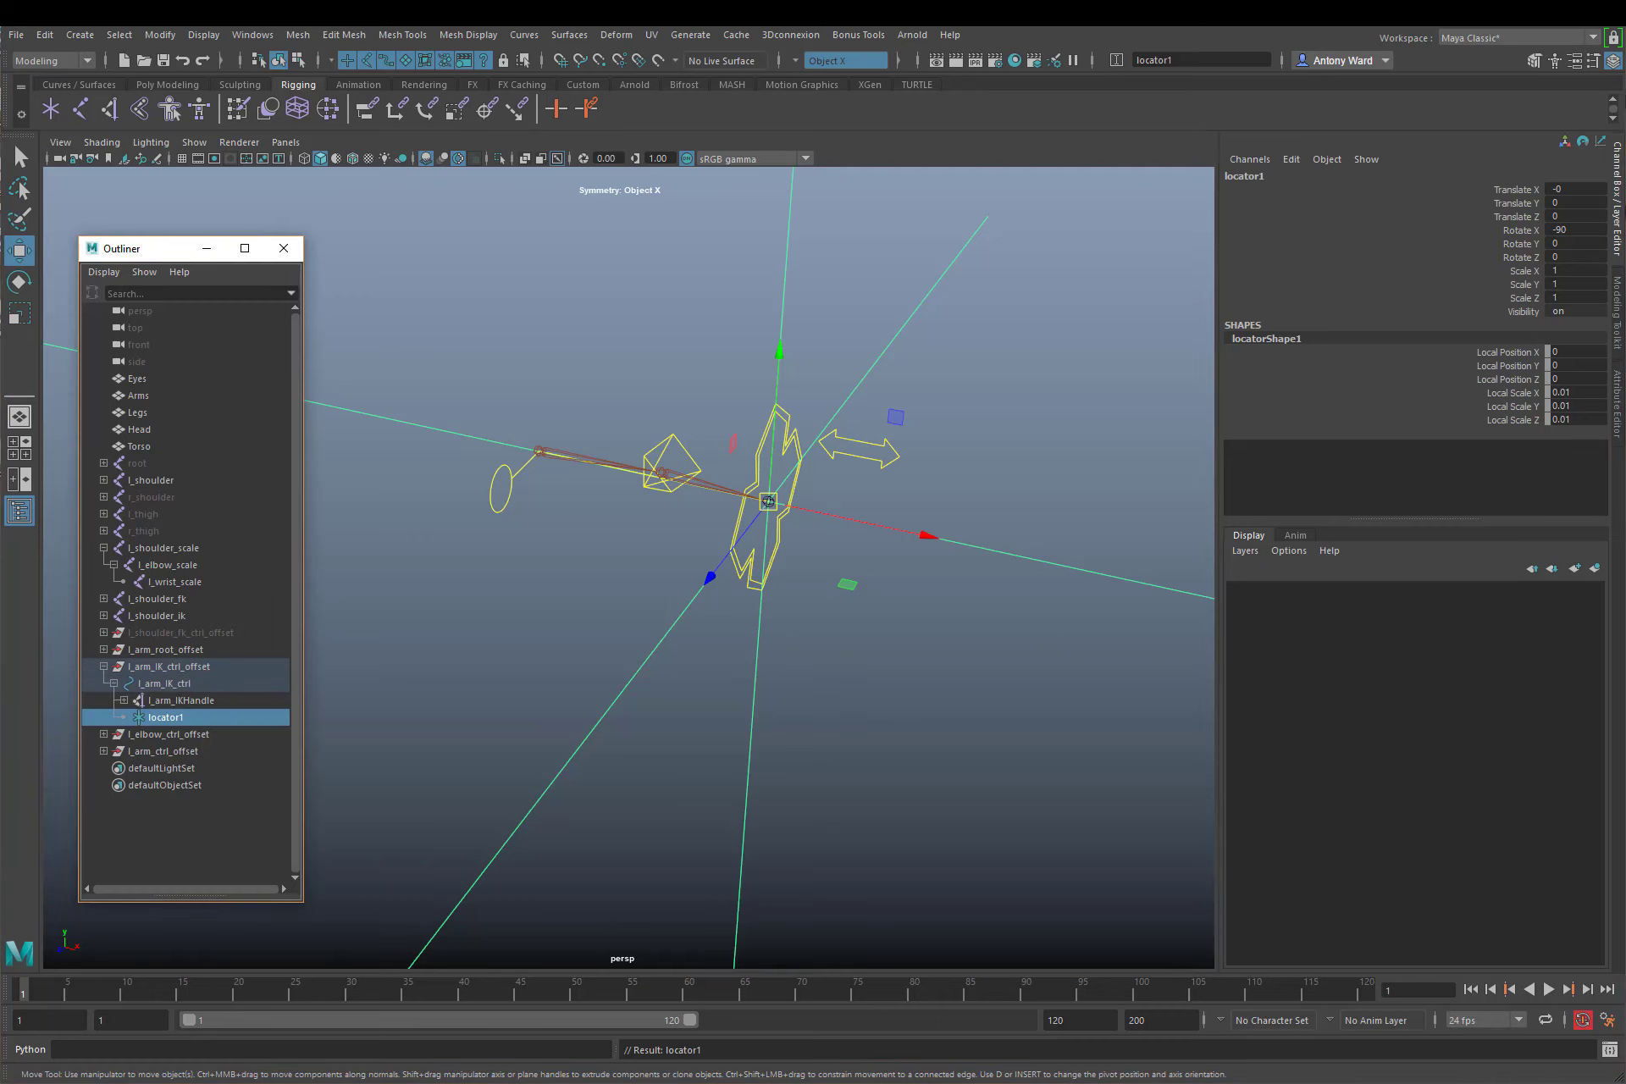
Rename the locator as l_arm_stretchEnd
{"action": "double_click", "coordinate": [186, 718]}
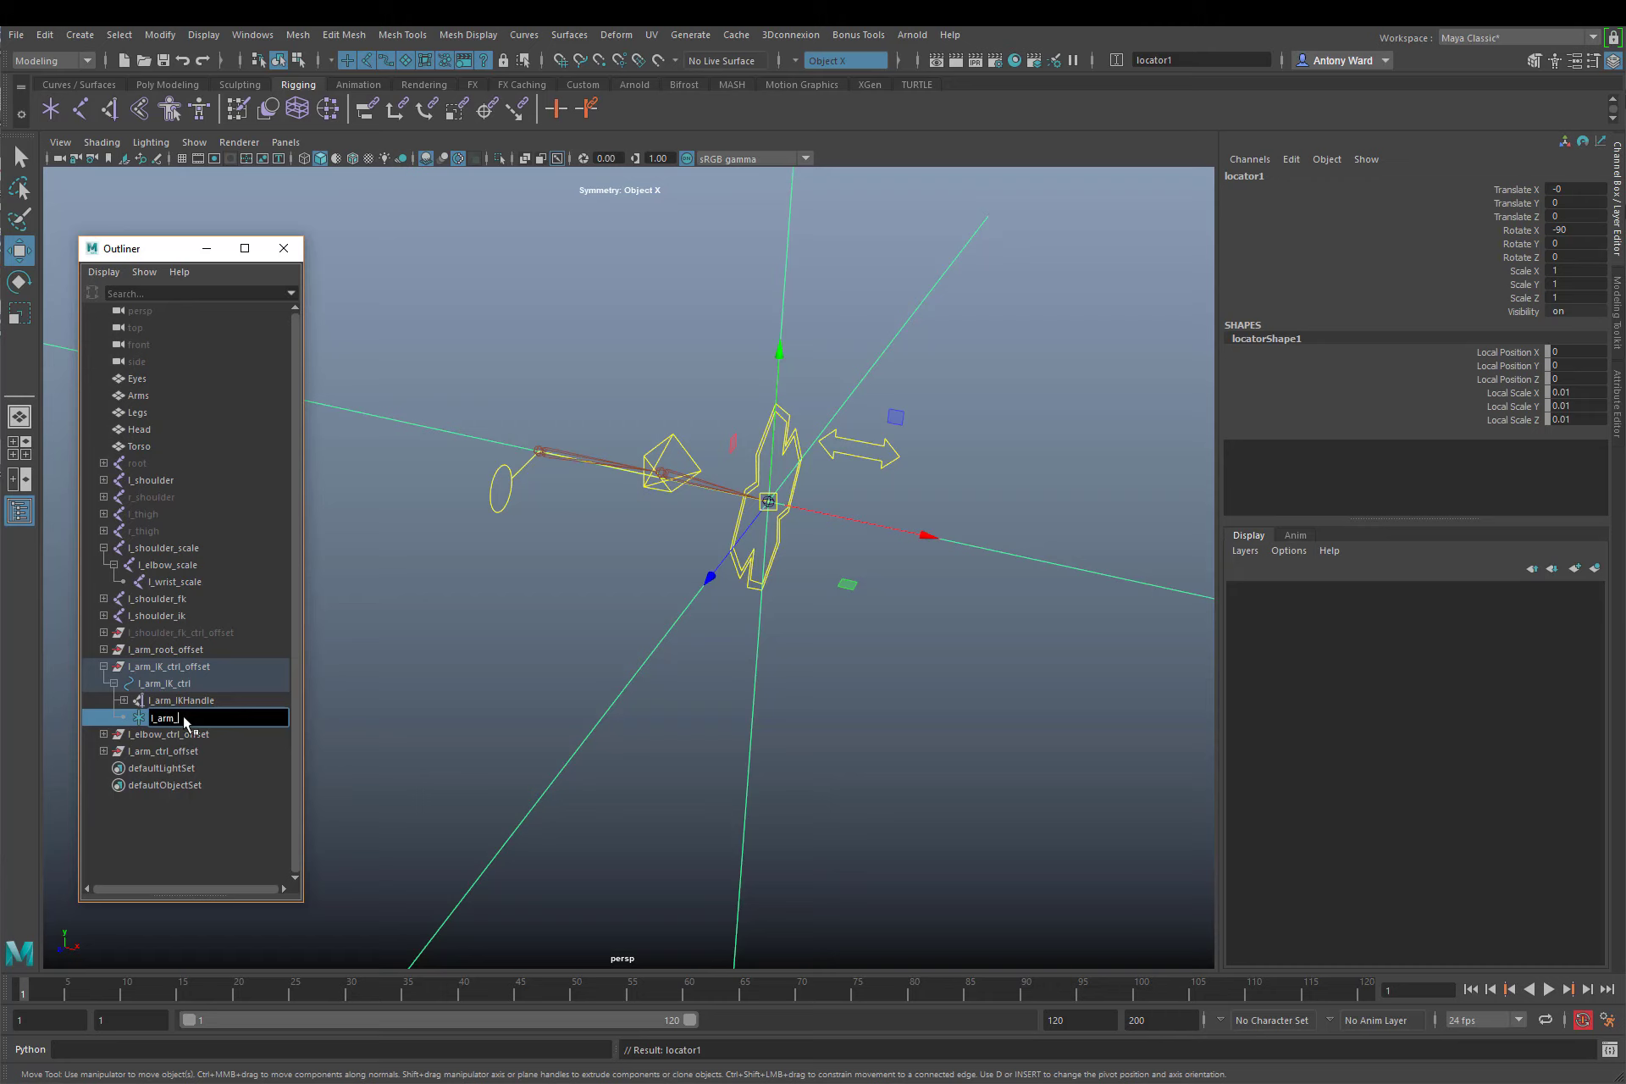
{"action": "type", "text": "l_arm_ste"}
{"action": "key", "text": "BackSpace"}
{"action": "type", "text": "retchEnd"}
{"action": "key", "text": "Return"}
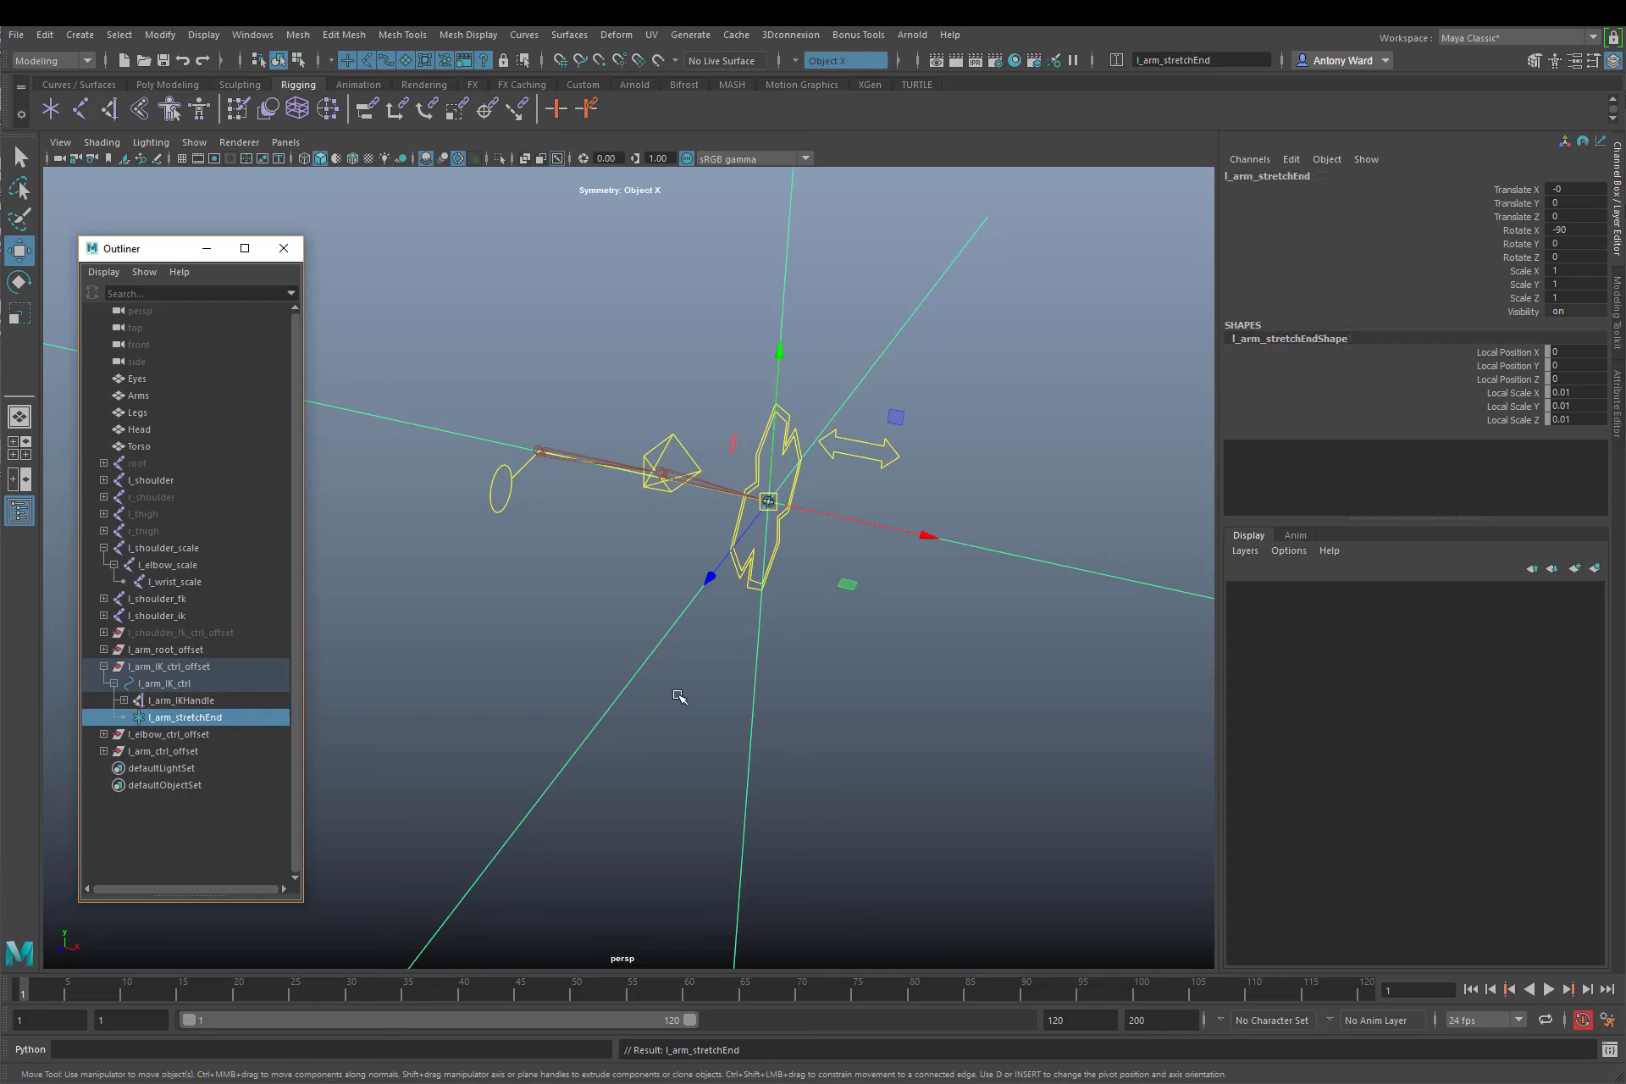
Bring back the Node Editor with the l_arm_stretchEnd nodes in the graph and reposition its window to uncover the arm's root control
{"action": "middle_click_drag", "start_coordinate": [894, 565], "coordinate": [801, 554], "text": "alt"}
{"action": "right_click_drag", "start_coordinate": [801, 555], "coordinate": [780, 555], "text": "alt"}
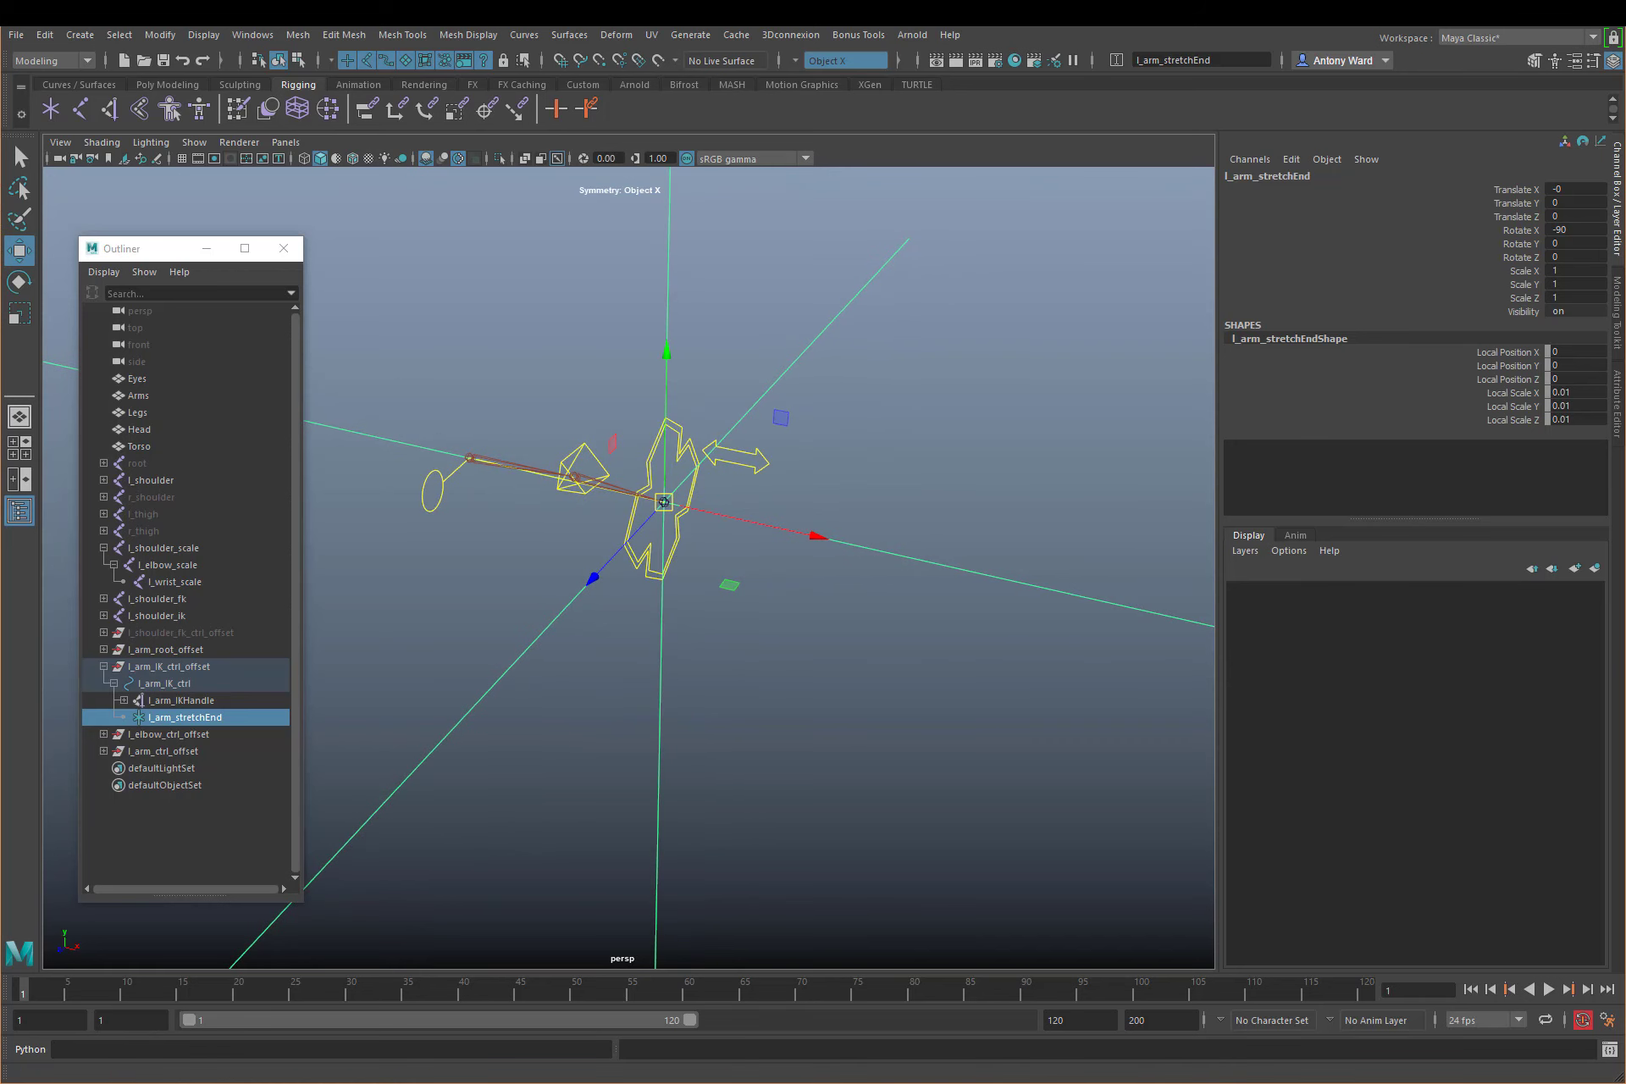
{"action": "key", "text": "alt+Tab"}
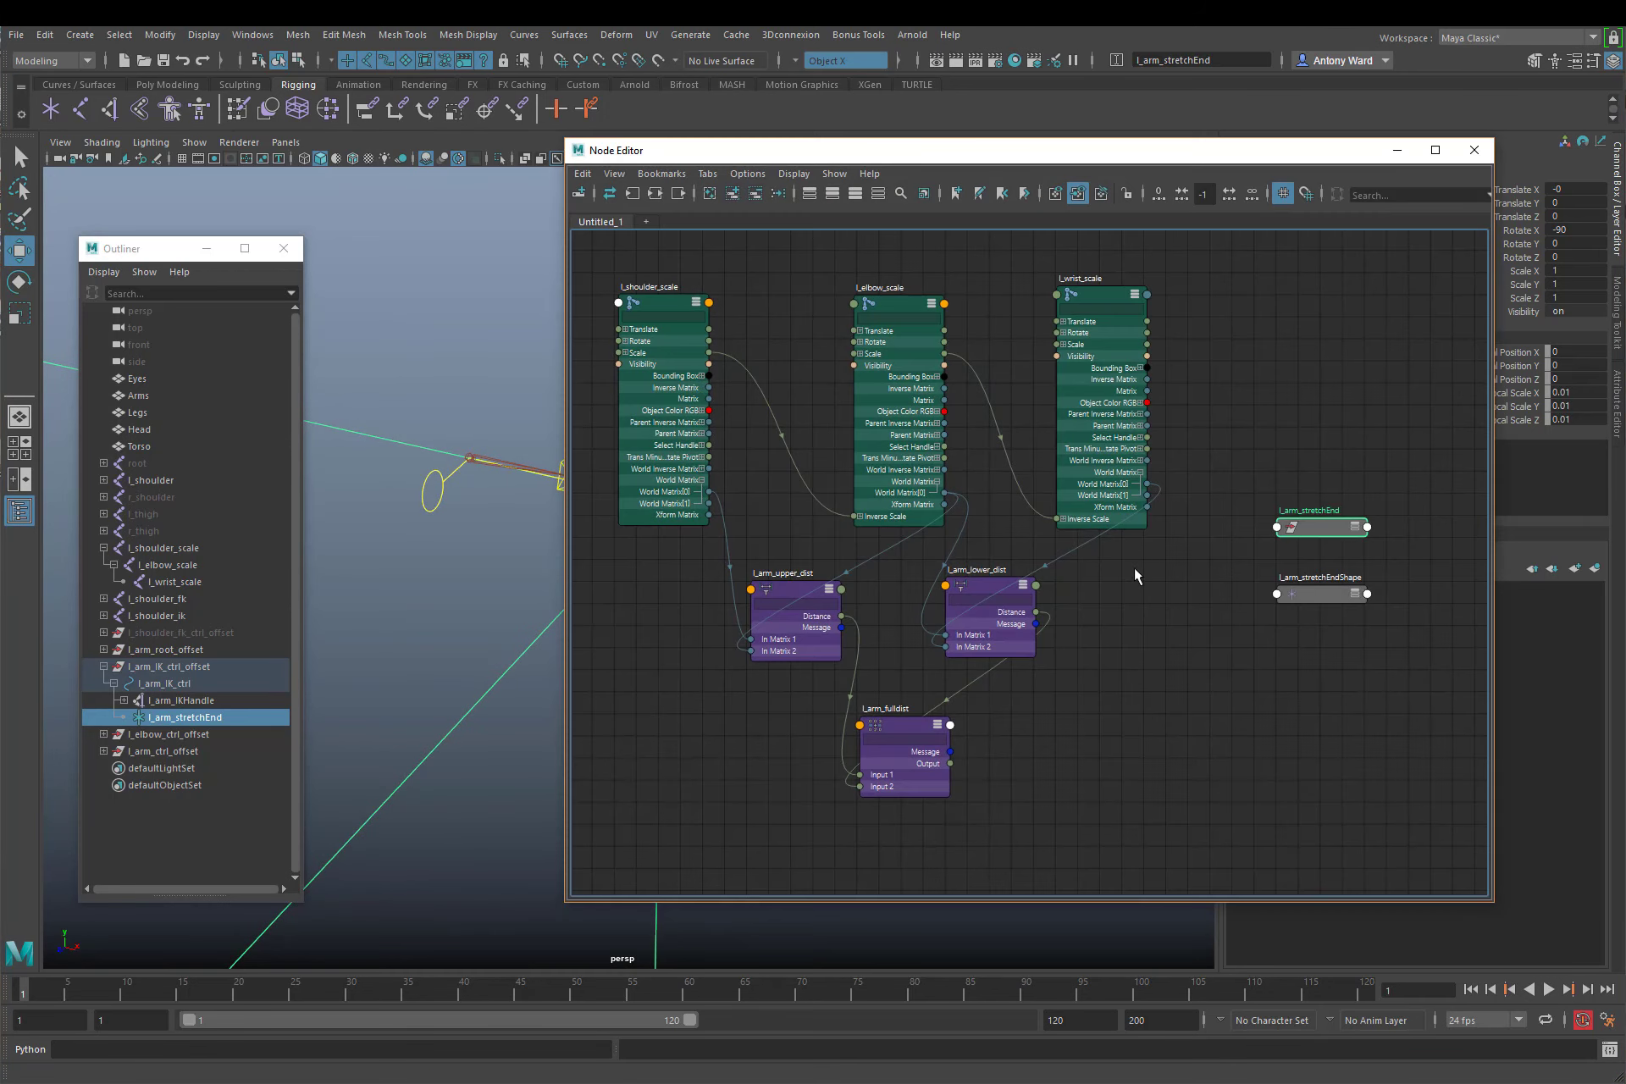
{"action": "left_click_drag", "start_coordinate": [1138, 163], "coordinate": [1217, 143]}
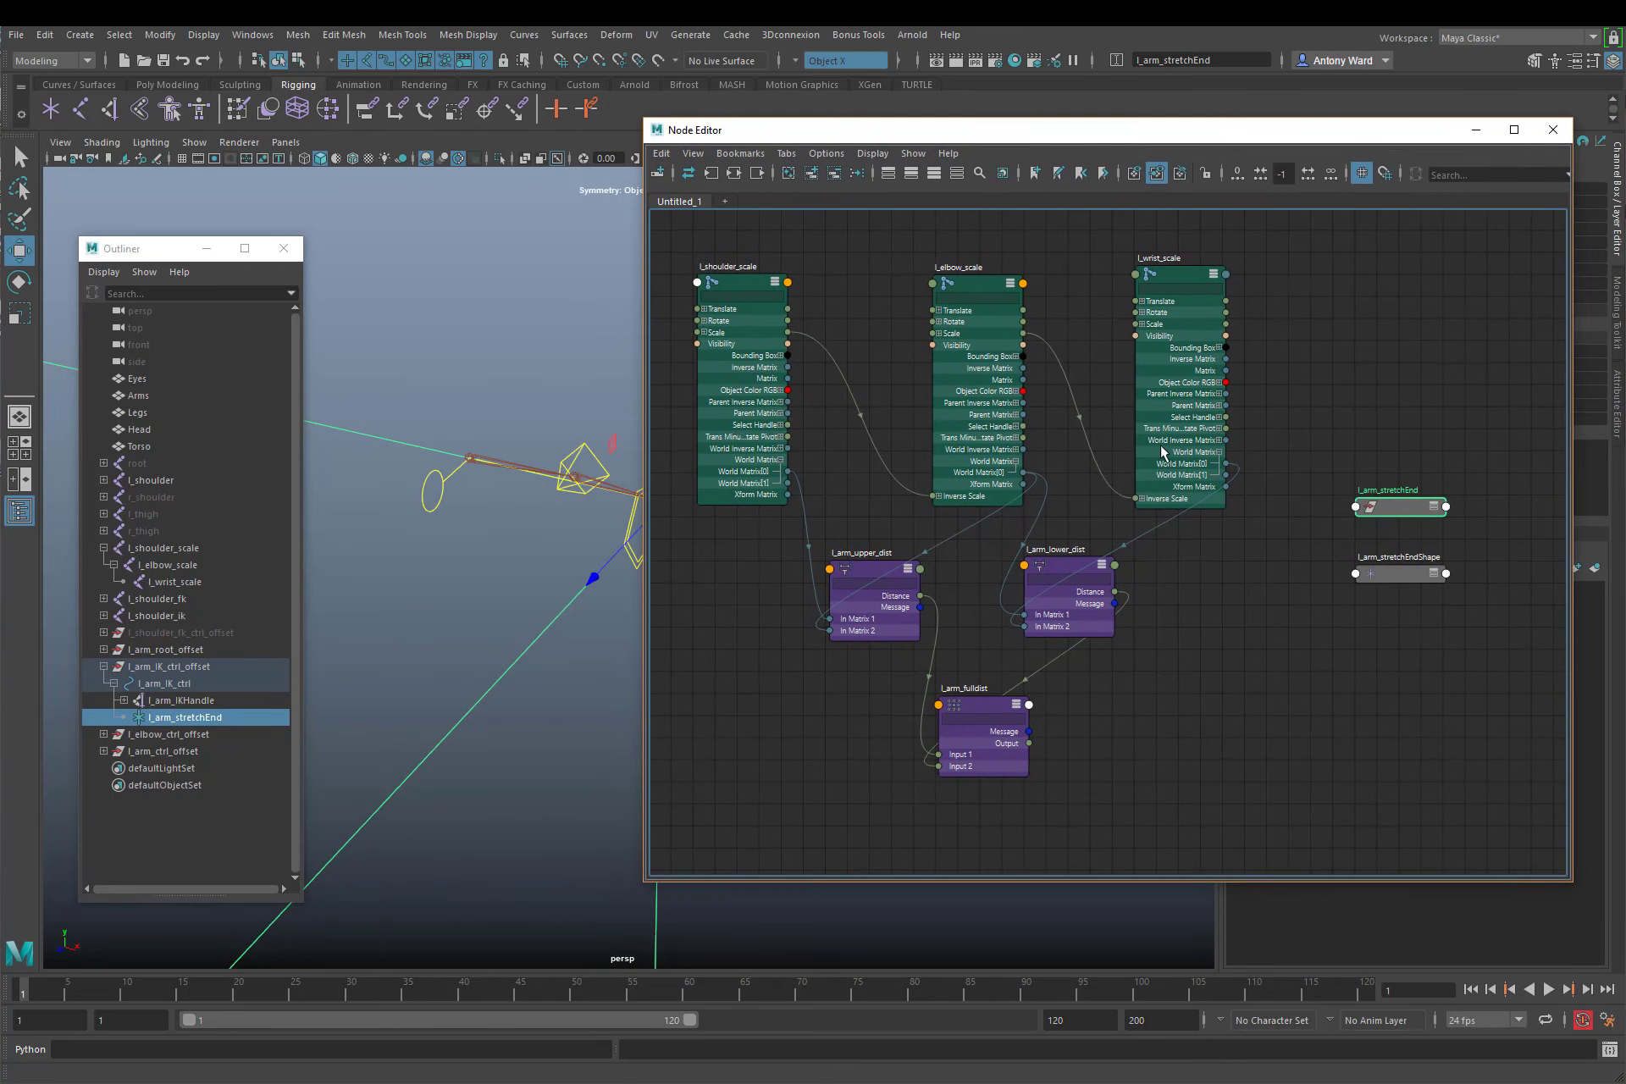
{"action": "middle_click_drag", "start_coordinate": [1236, 586], "coordinate": [979, 581]}
Show the attributes of l_arm_stretchEnd, place it beside l_wrist_scale, and remove l_arm_stretchEndShape from the graph
{"action": "left_click", "coordinate": [1141, 571]}
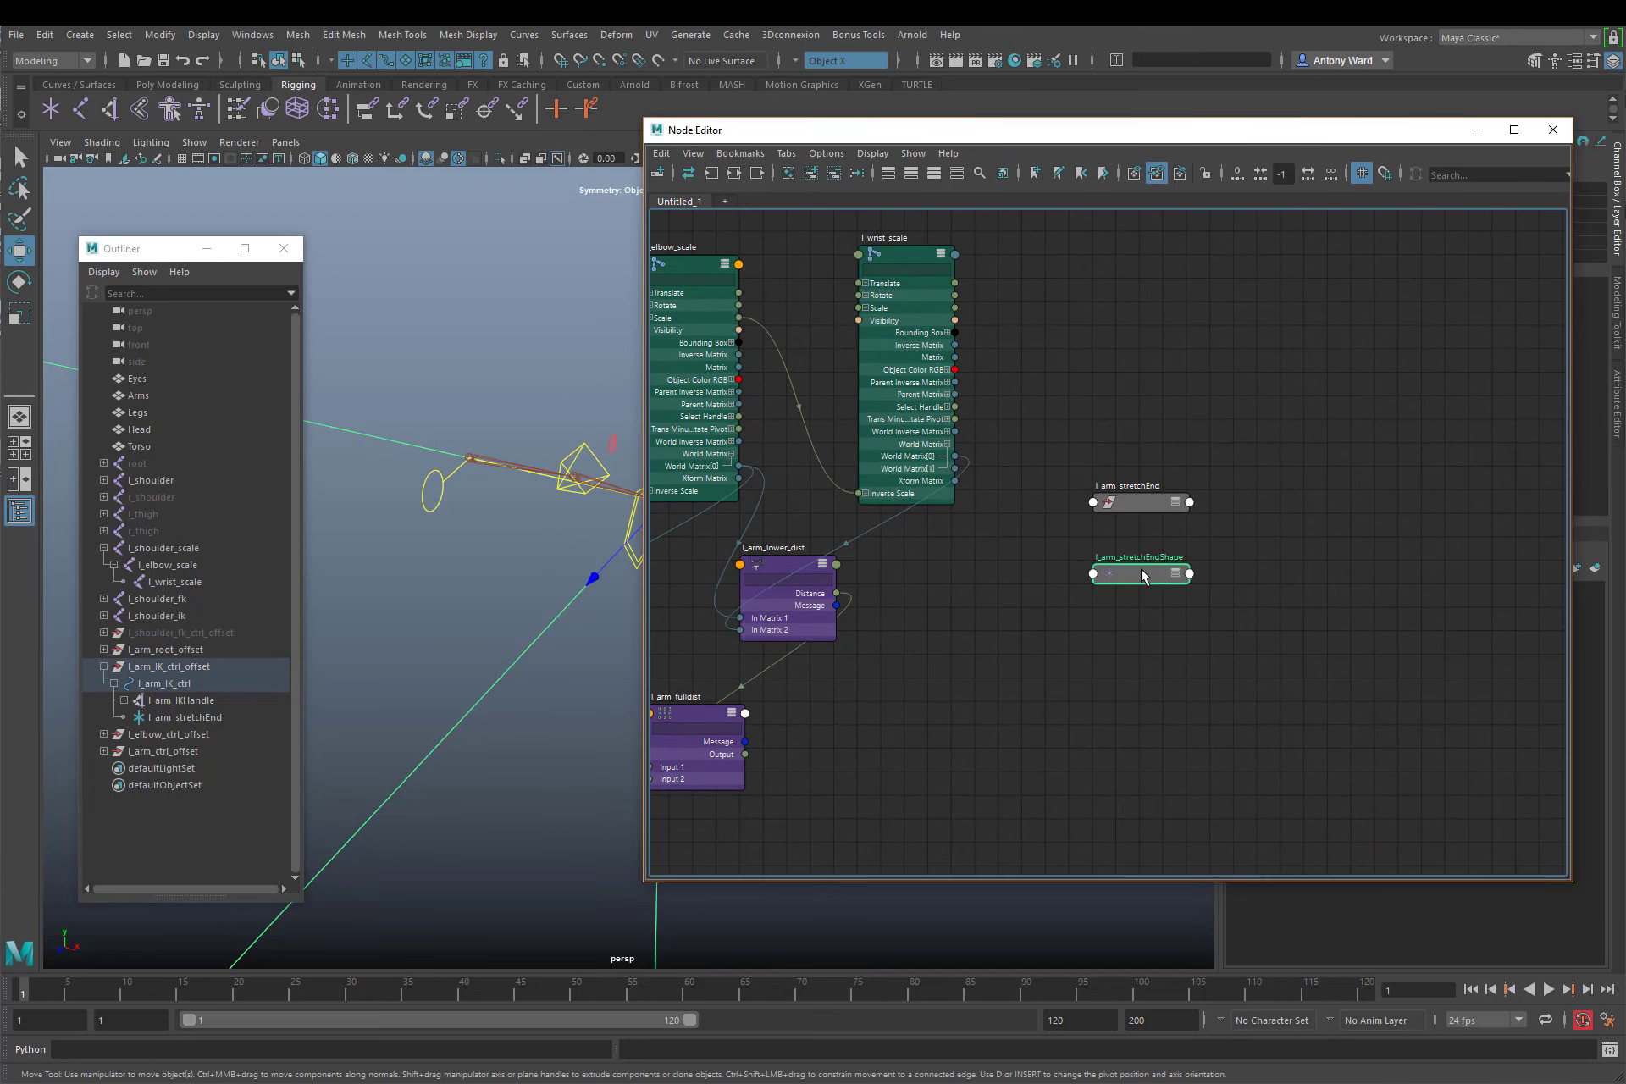
{"action": "left_click", "coordinate": [1133, 504]}
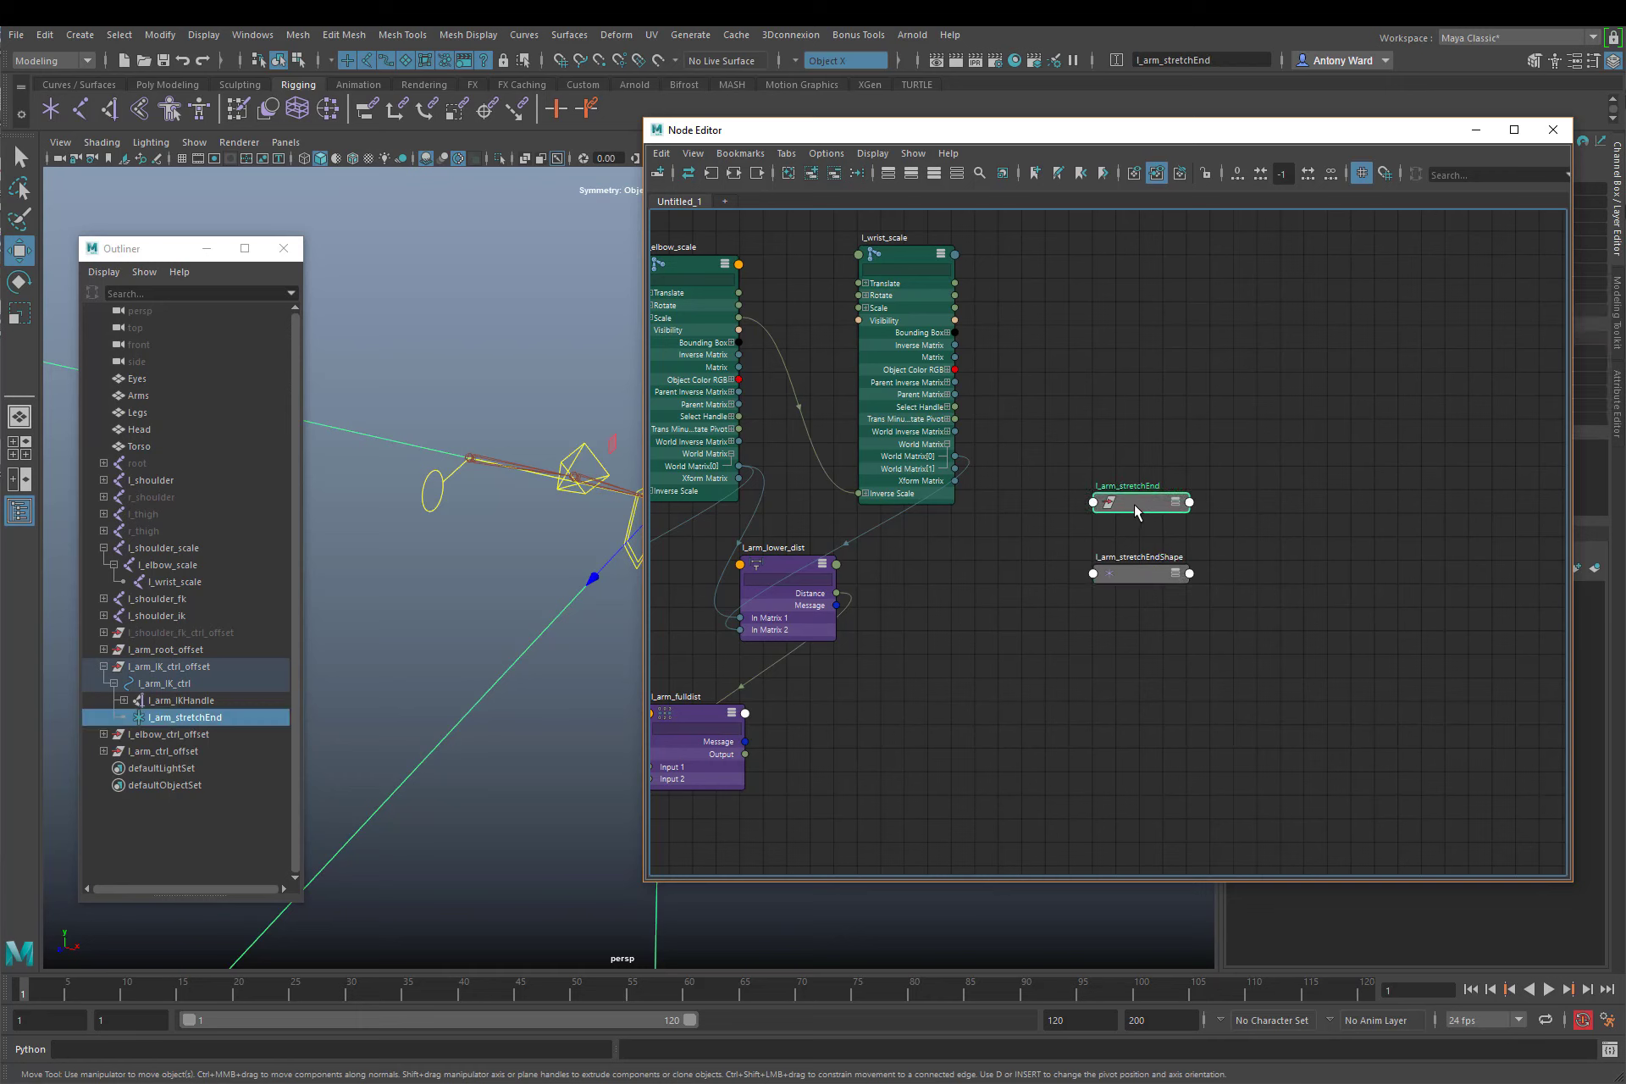
{"action": "left_click_drag", "start_coordinate": [1134, 505], "coordinate": [1150, 437]}
{"action": "left_click", "coordinate": [1152, 434]}
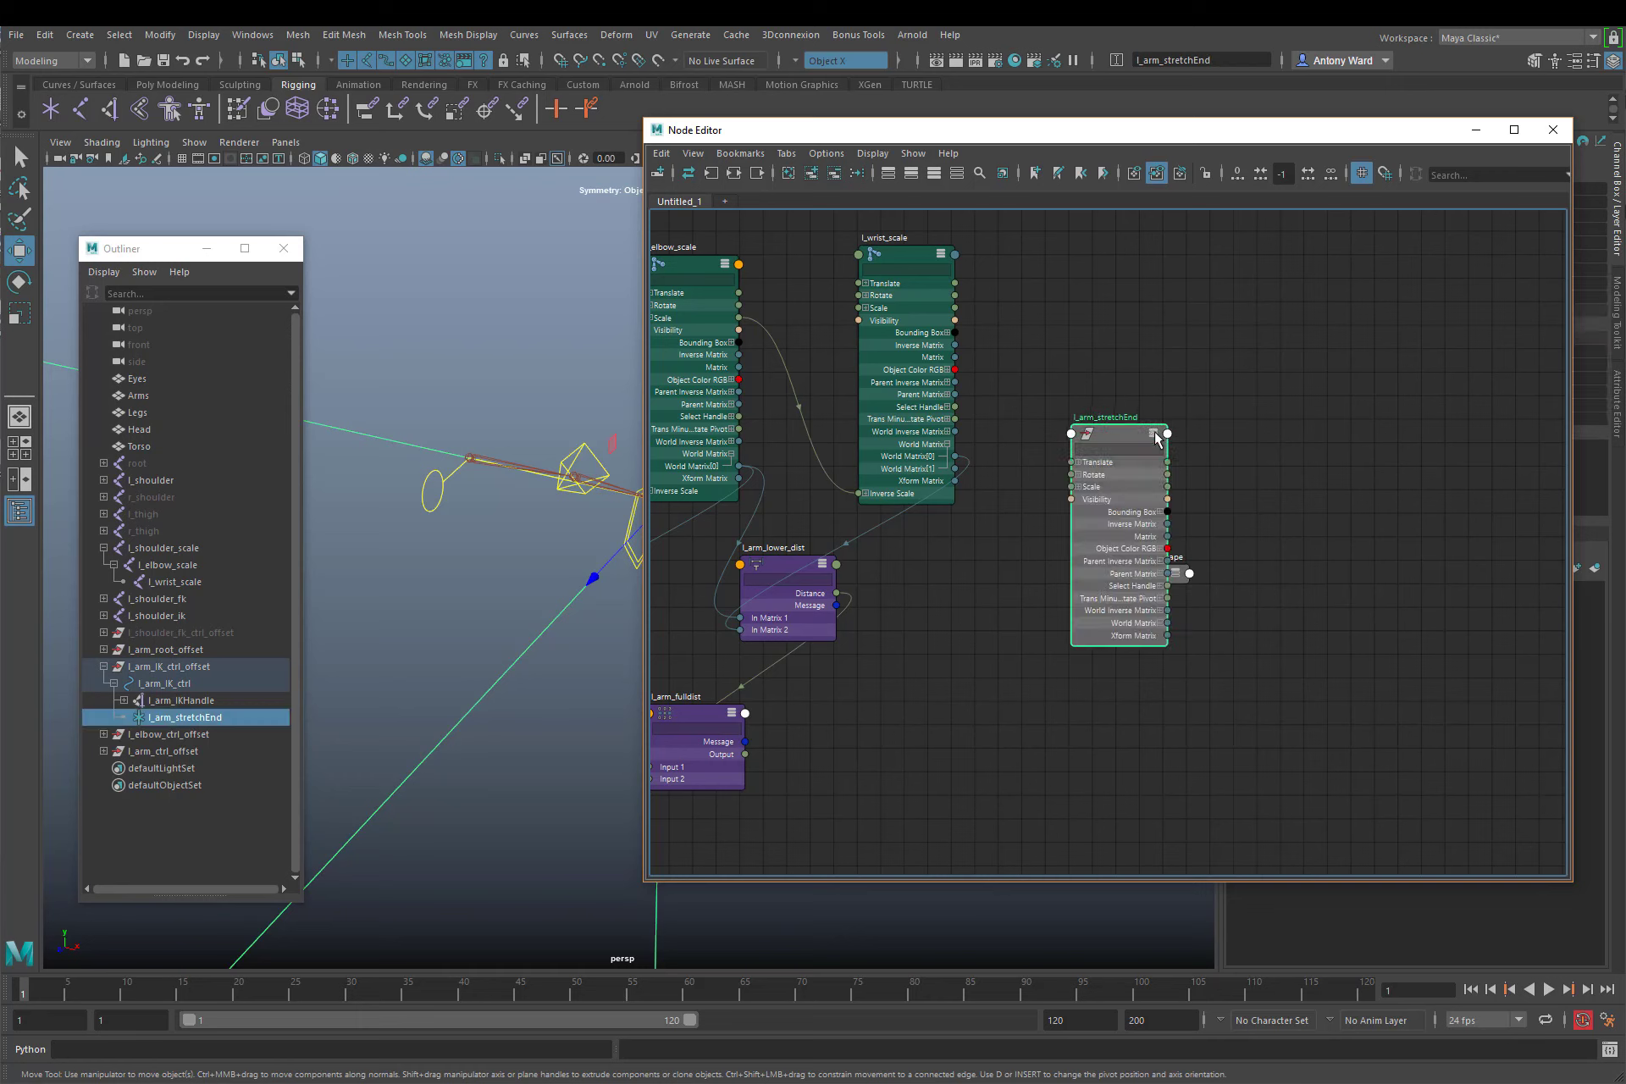
{"action": "left_click", "coordinate": [1140, 560]}
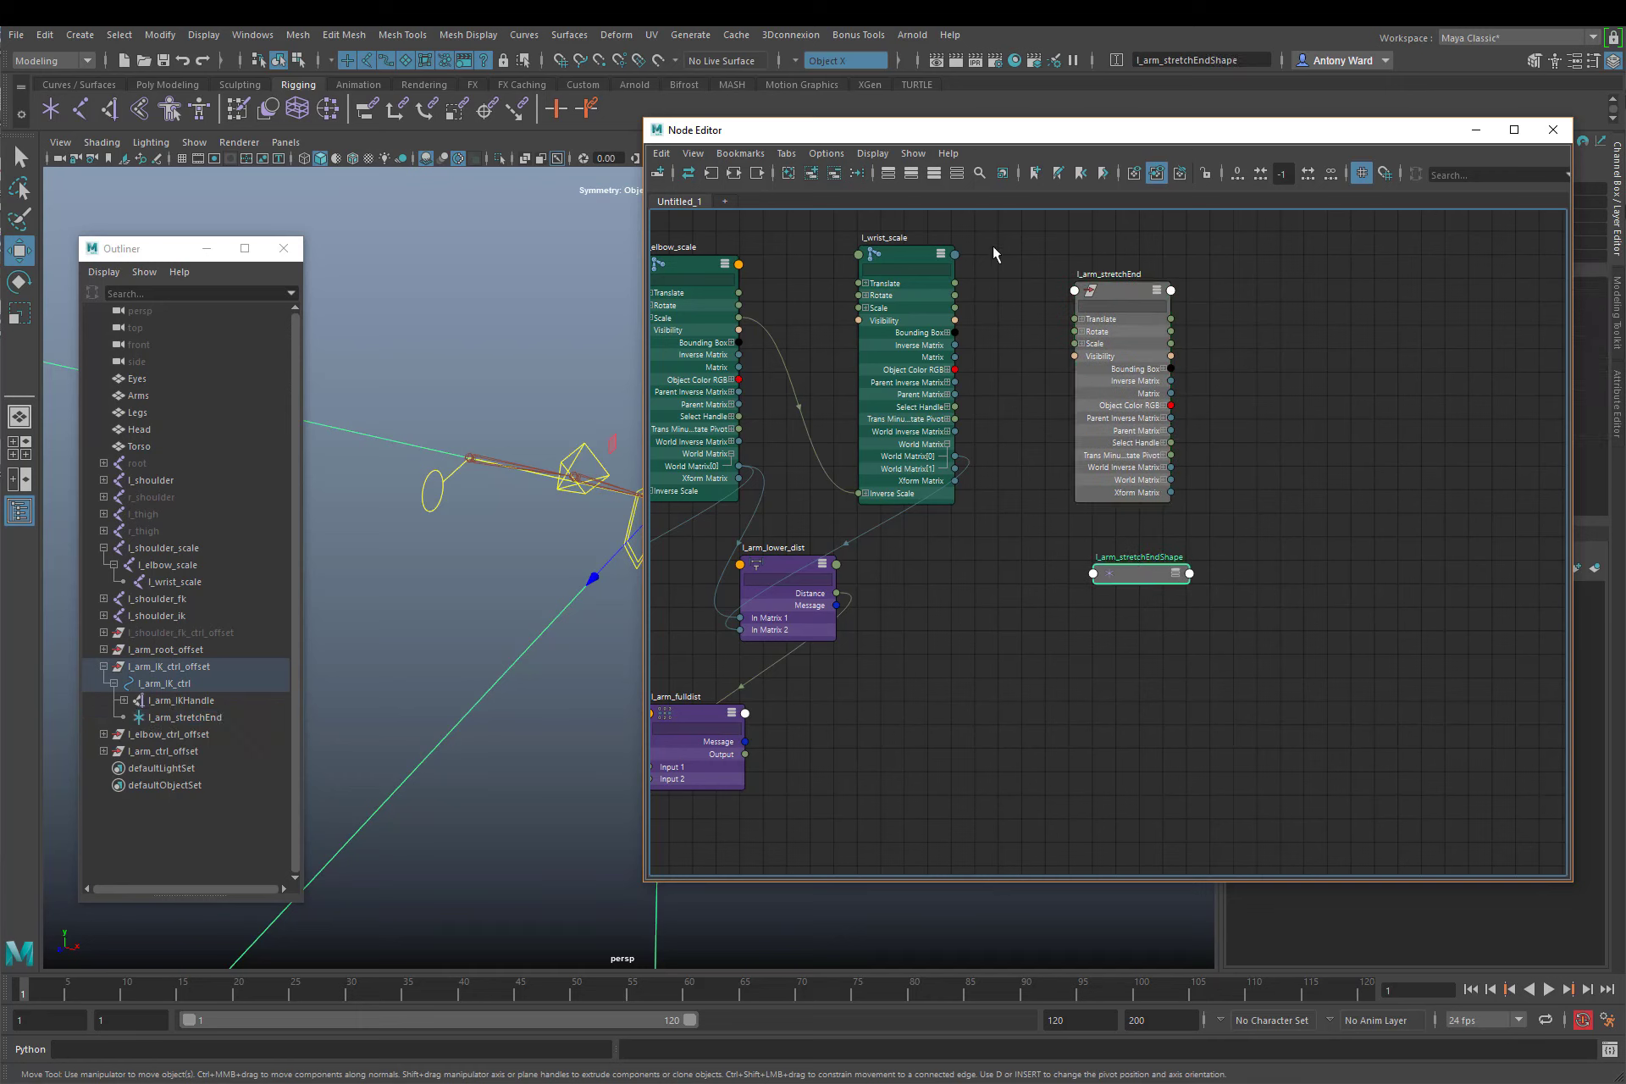
{"action": "left_click", "coordinate": [835, 181]}
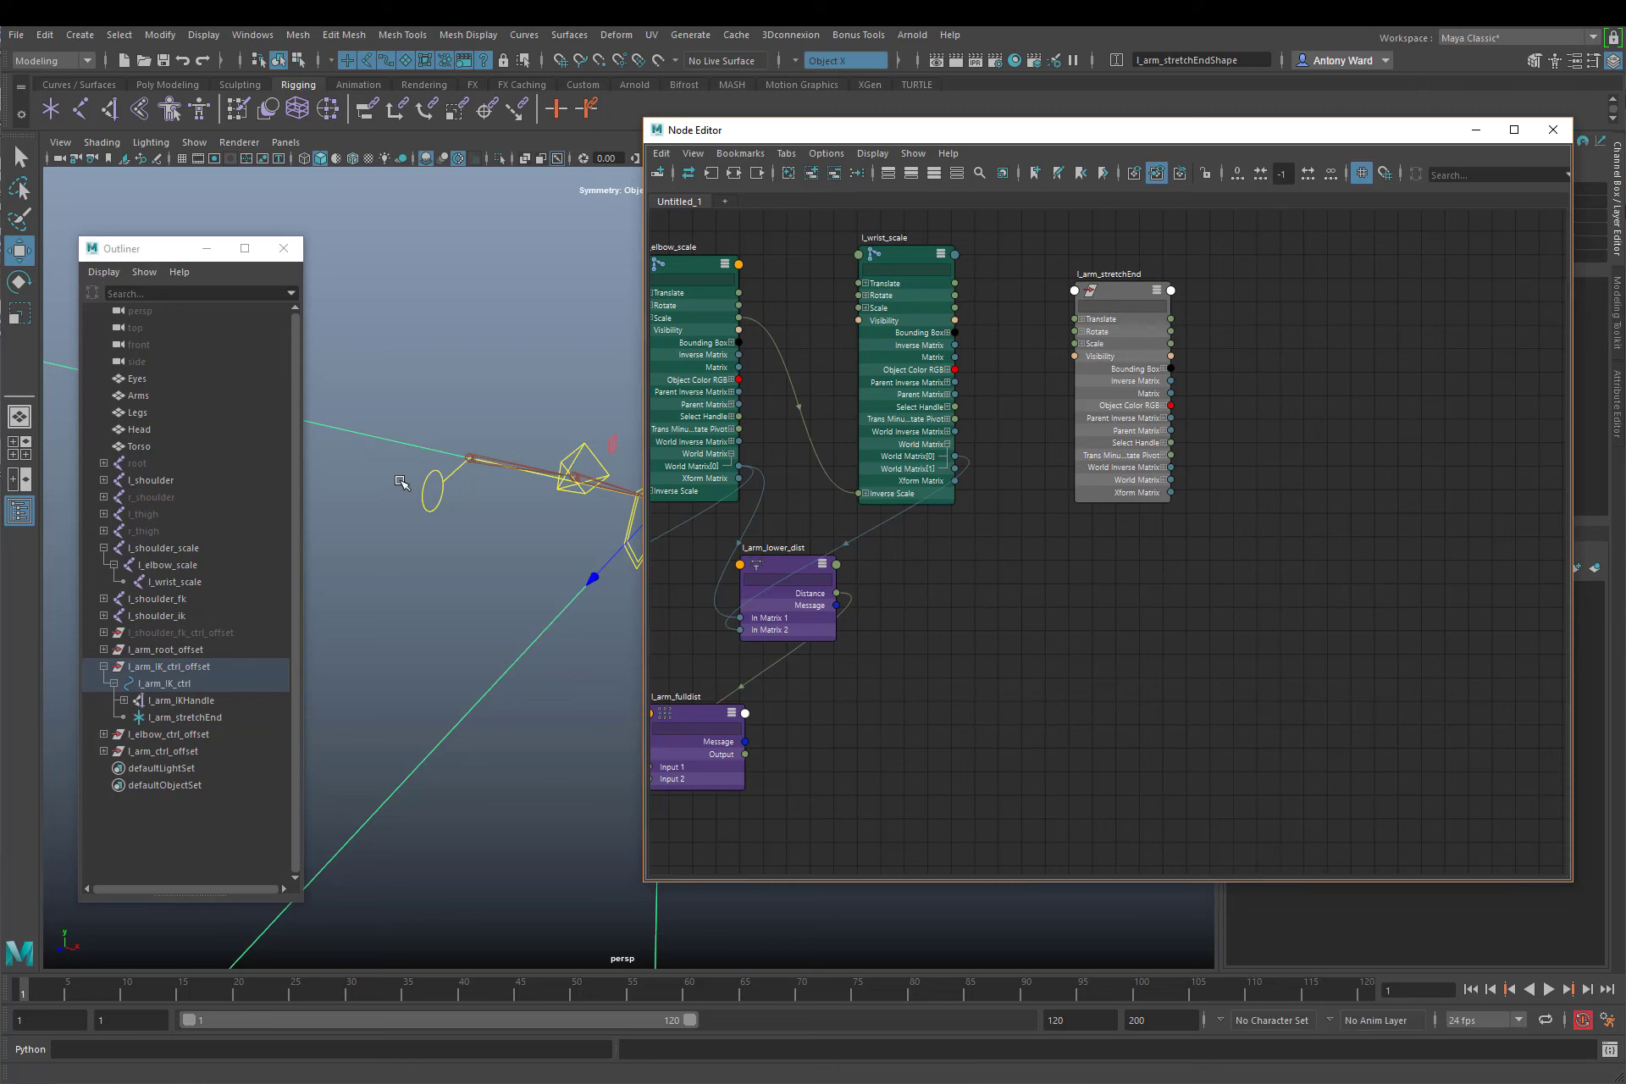
Add the l_arm_root control to the node graph and remove its shape nodes l_arm_rootShape and curveShape66
{"action": "left_click", "coordinate": [424, 484]}
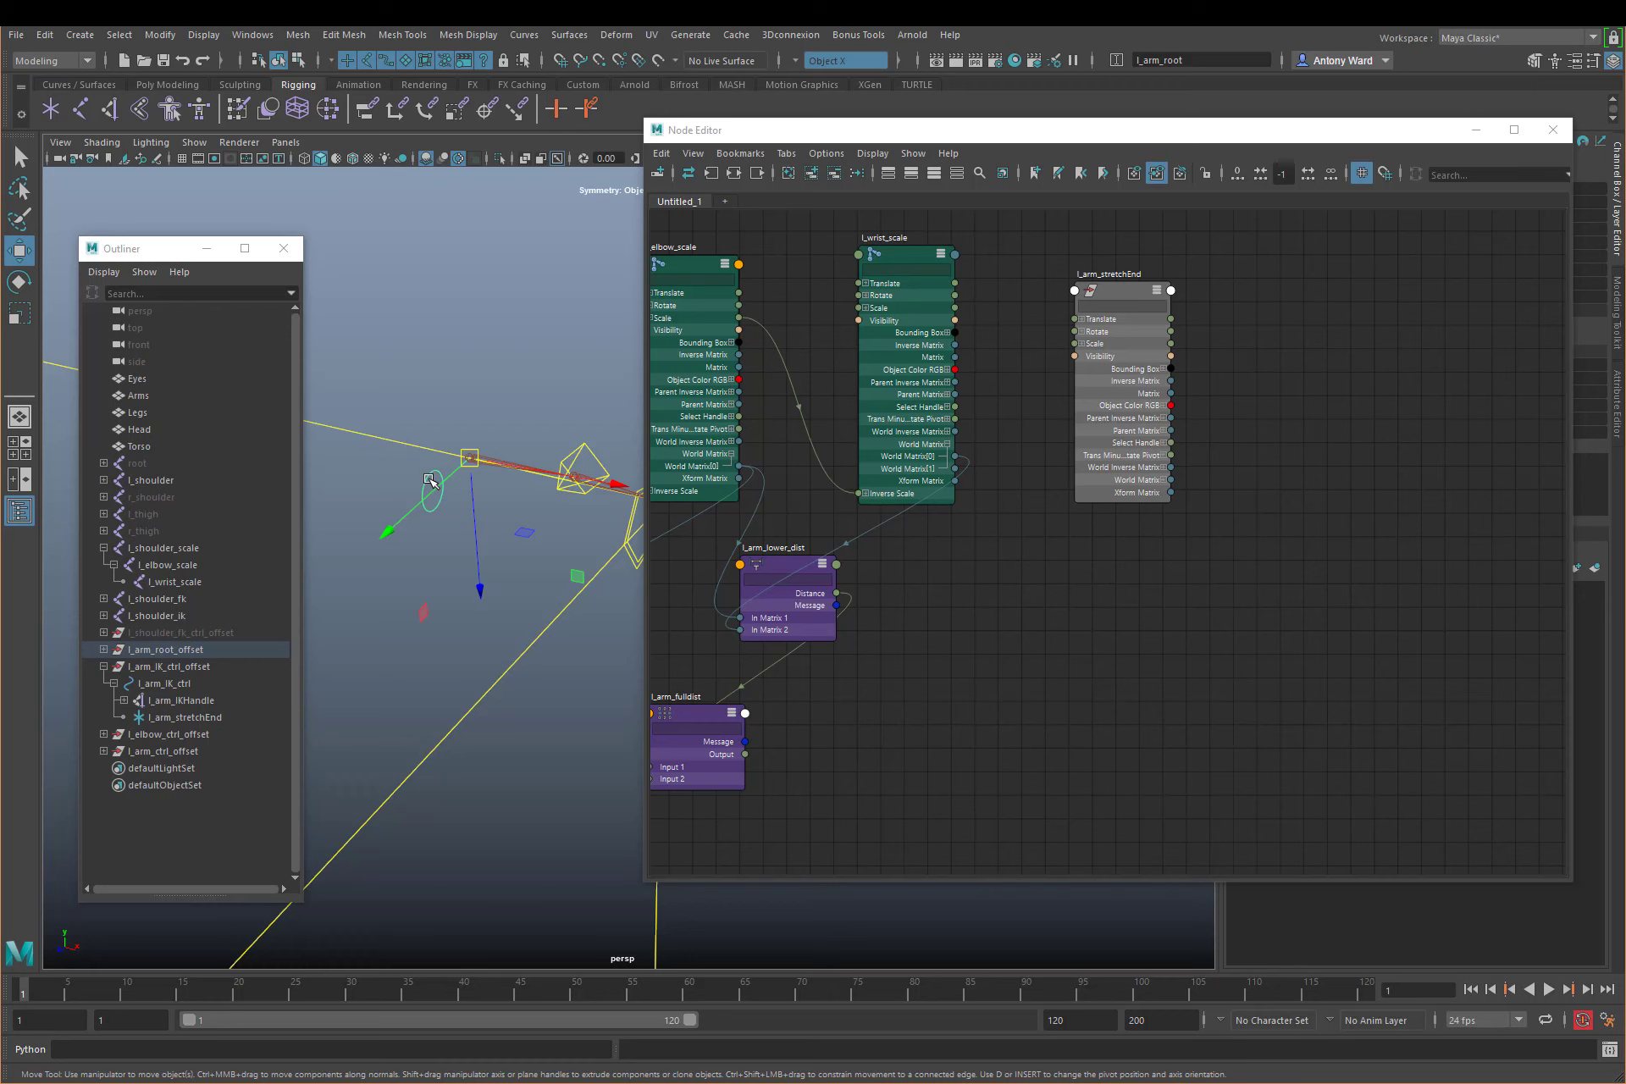
{"action": "left_click", "coordinate": [813, 174]}
{"action": "middle_click_drag", "start_coordinate": [1213, 566], "coordinate": [951, 589], "text": "alt"}
{"action": "right_click_drag", "start_coordinate": [951, 589], "coordinate": [1150, 584], "text": "alt"}
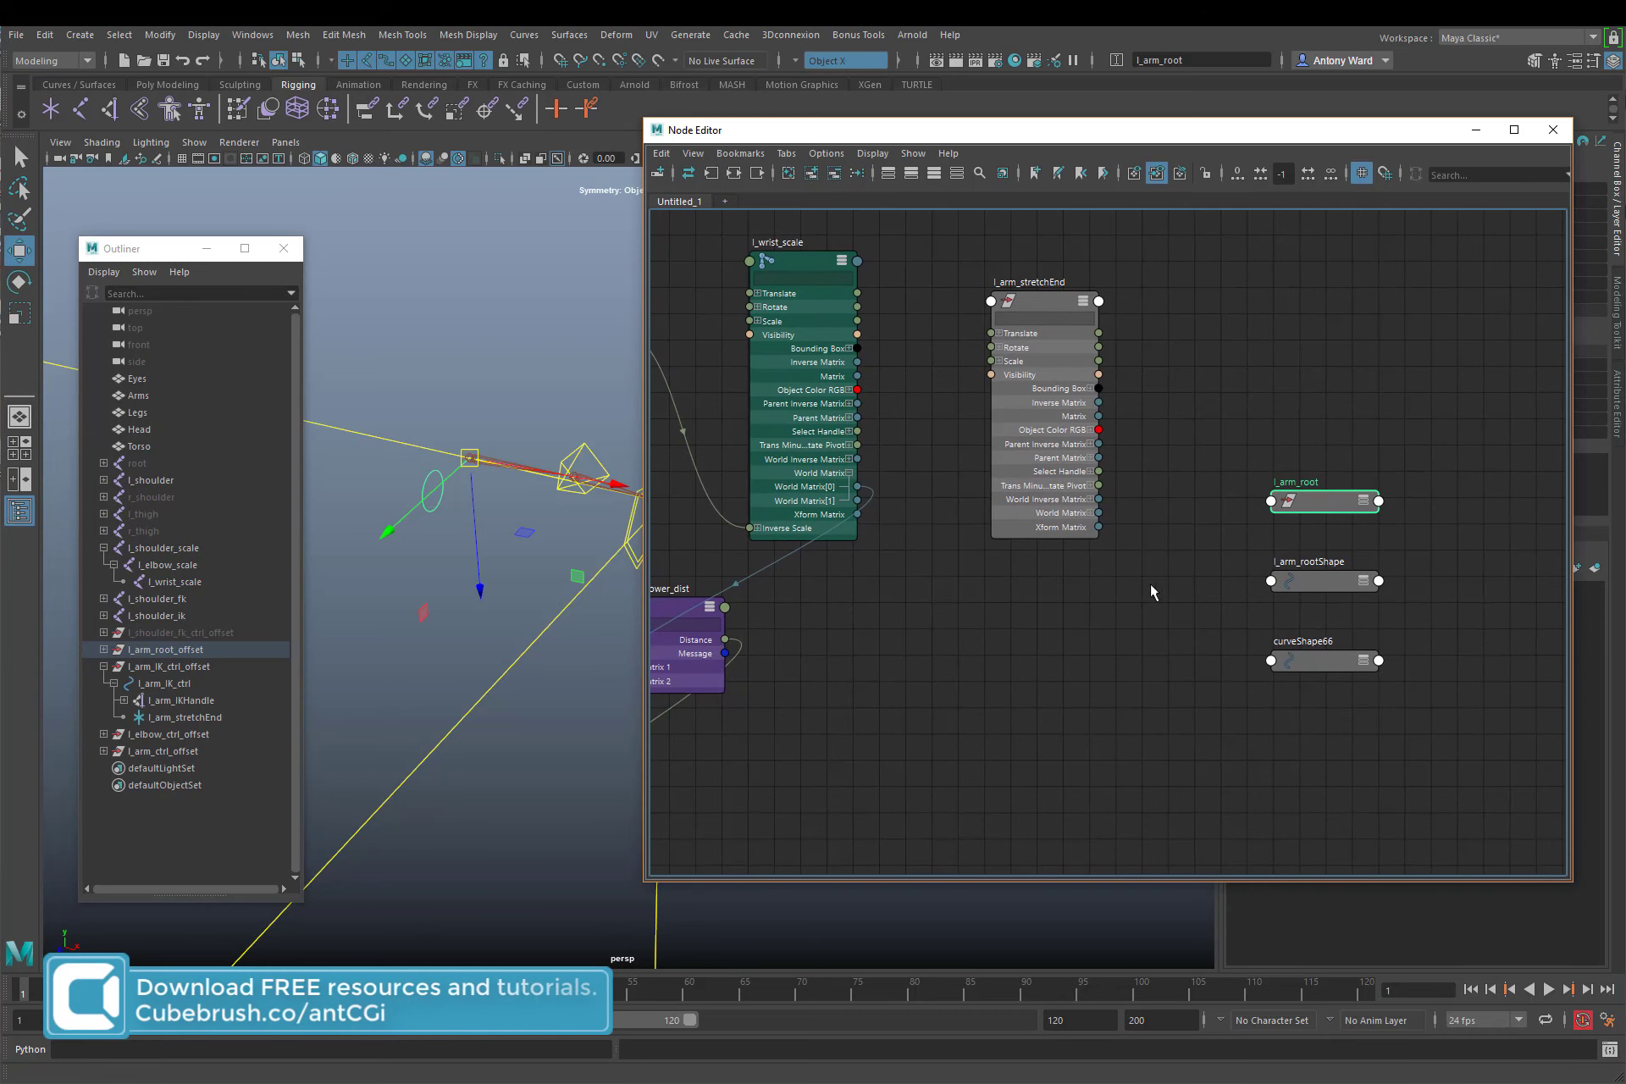
{"action": "left_click", "coordinate": [1324, 654]}
{"action": "left_click", "coordinate": [1335, 578], "text": "shift"}
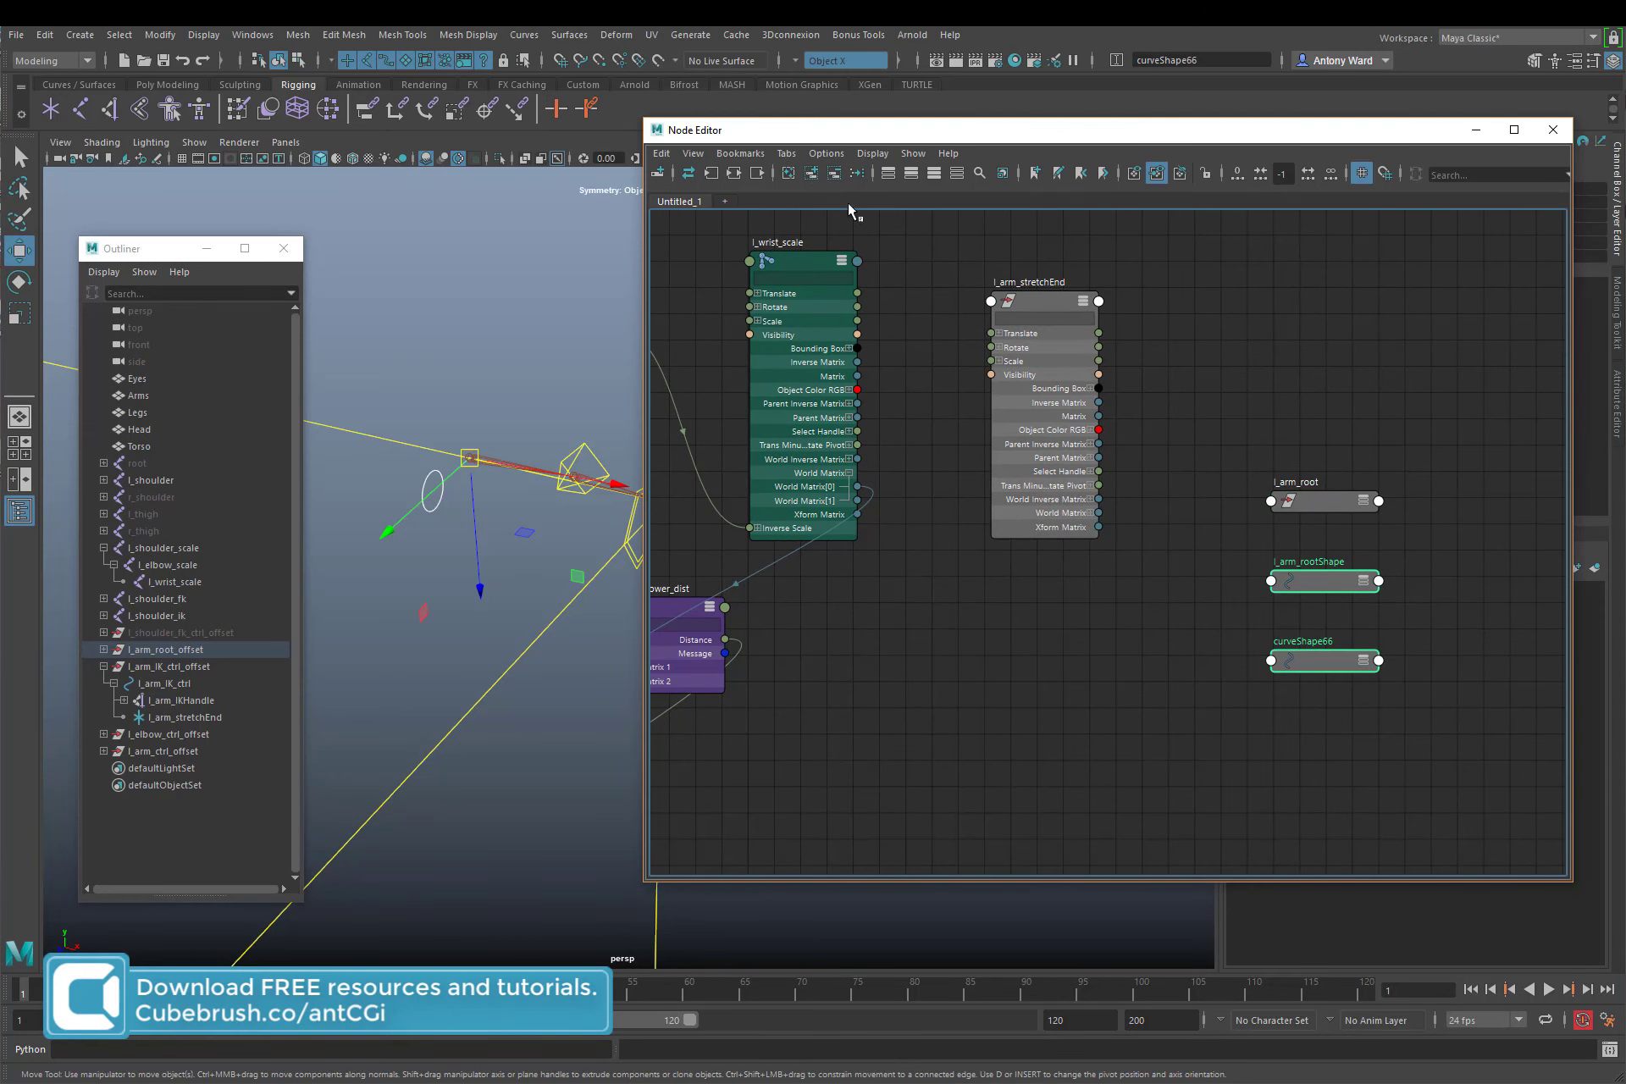
{"action": "left_click", "coordinate": [834, 173]}
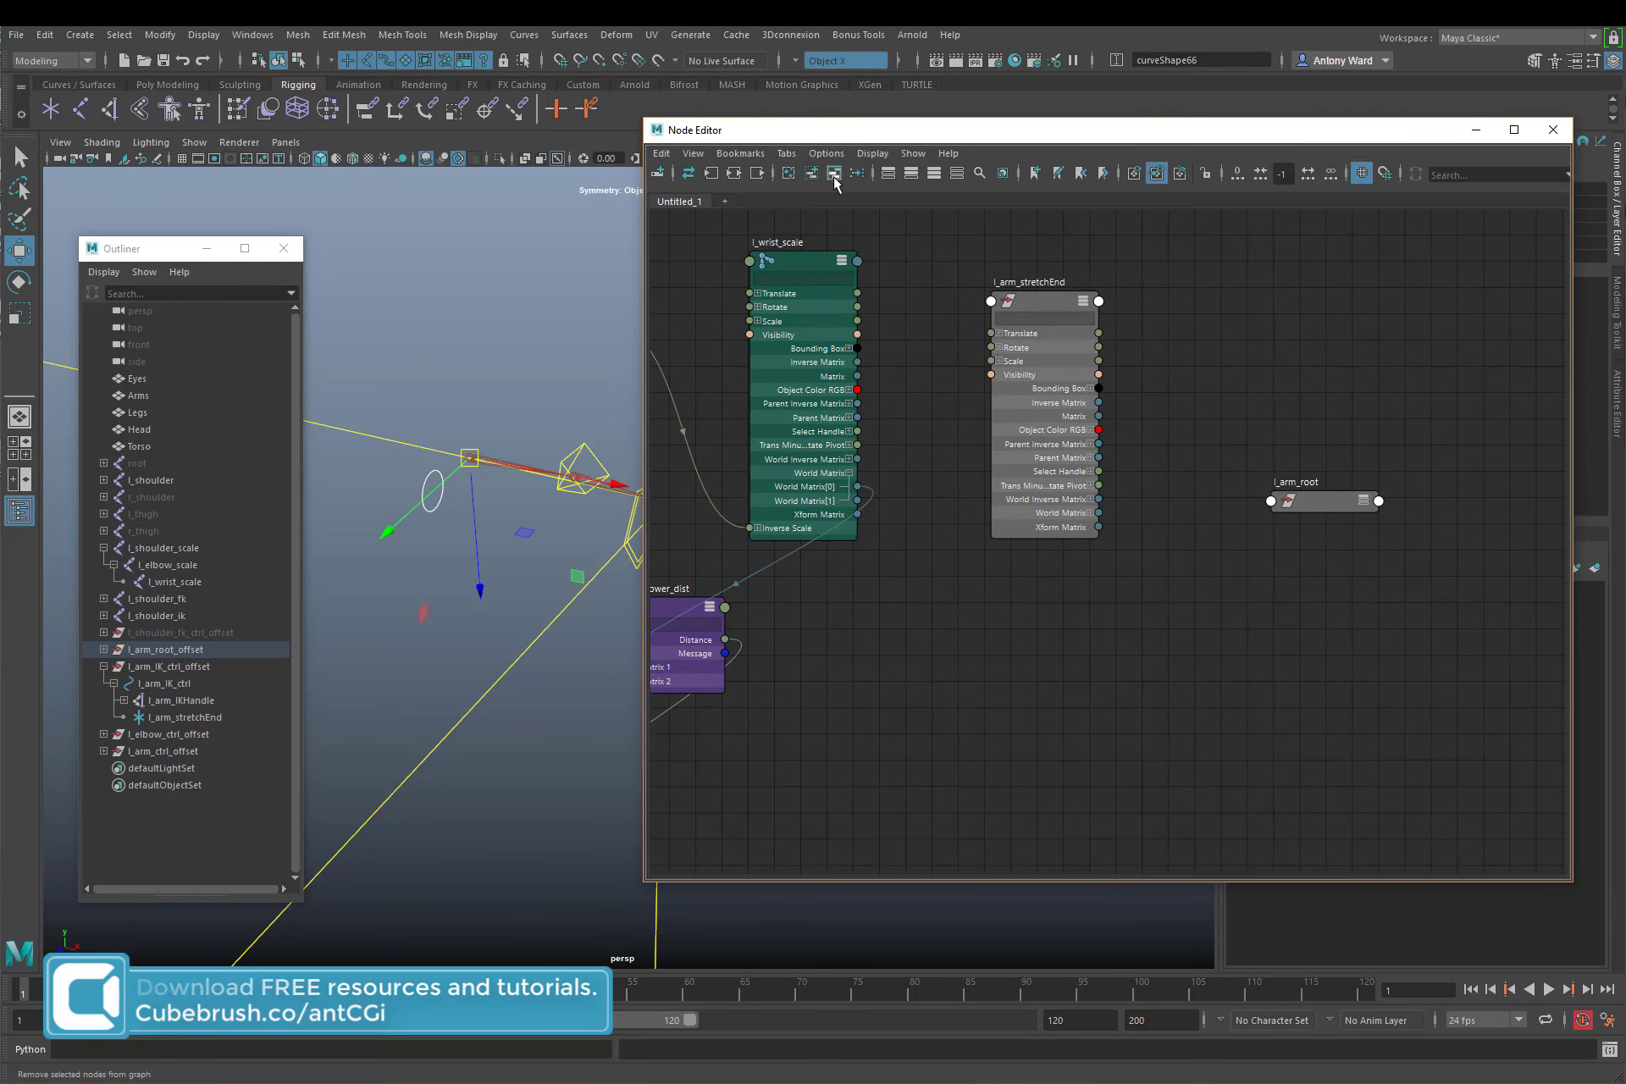
Show the attributes of l_arm_root beside l_arm_stretchEnd and expand World Matrix on both nodes
{"action": "left_click", "coordinate": [1363, 502]}
{"action": "left_click_drag", "start_coordinate": [1335, 499], "coordinate": [1243, 297]}
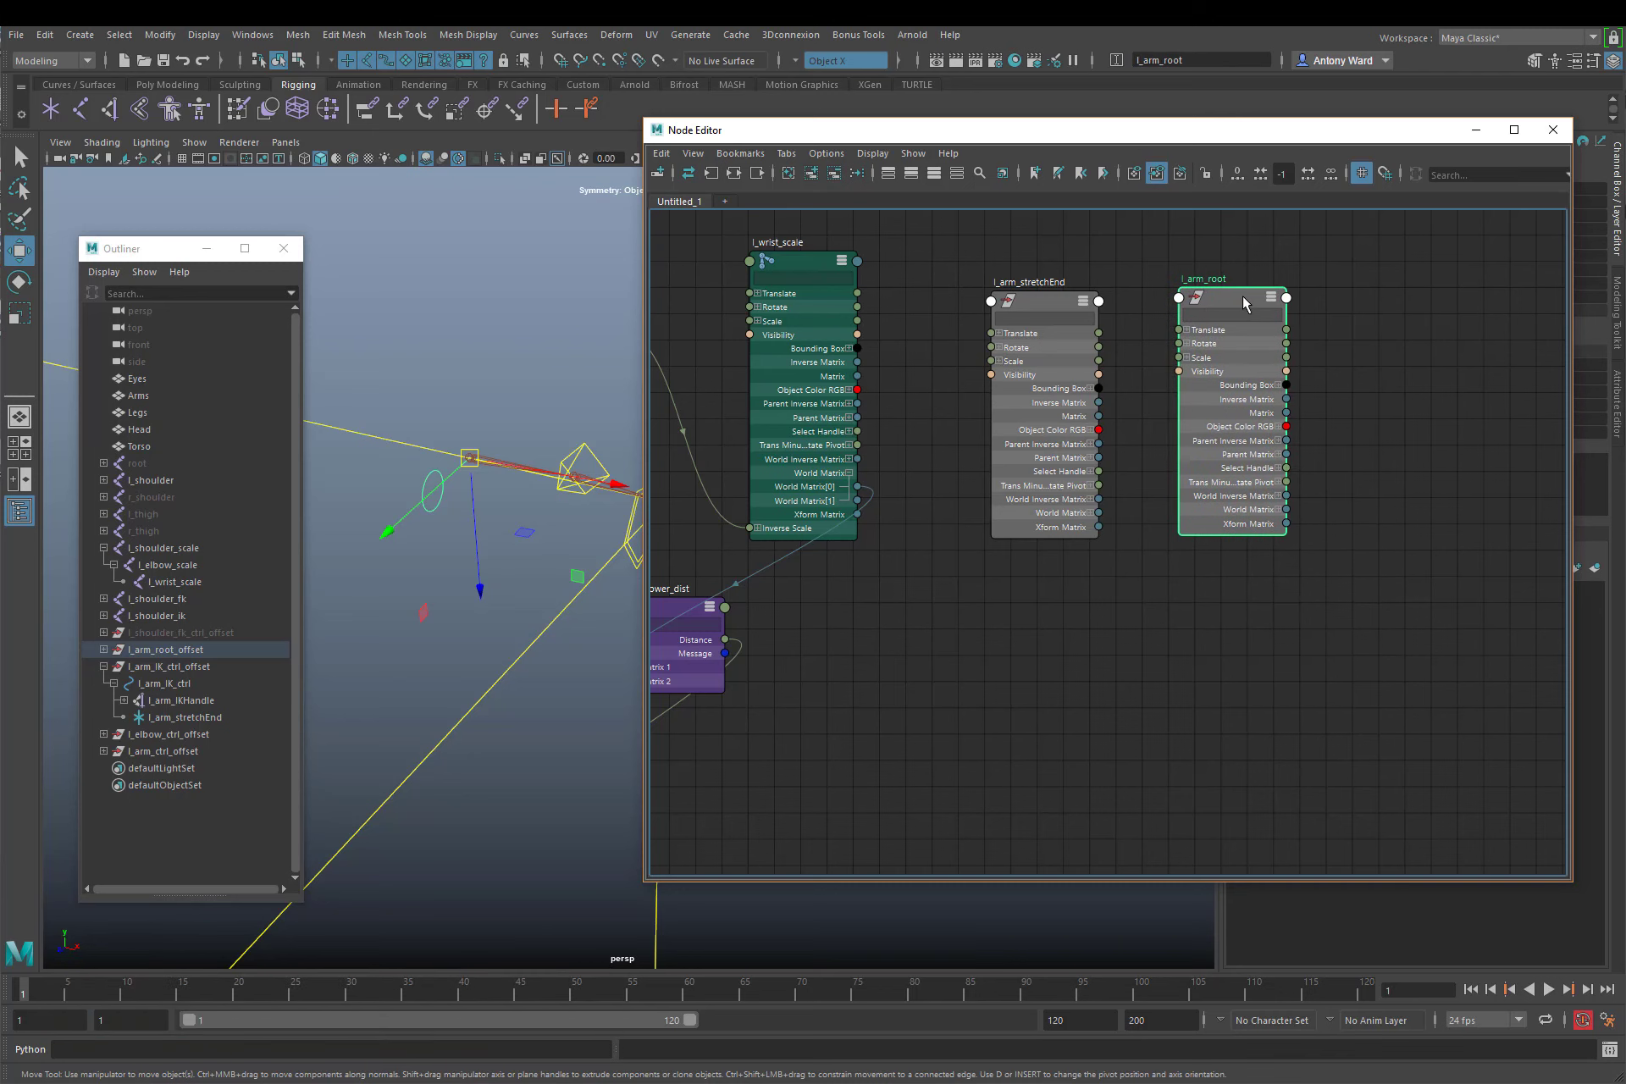
{"action": "left_click", "coordinate": [1090, 512]}
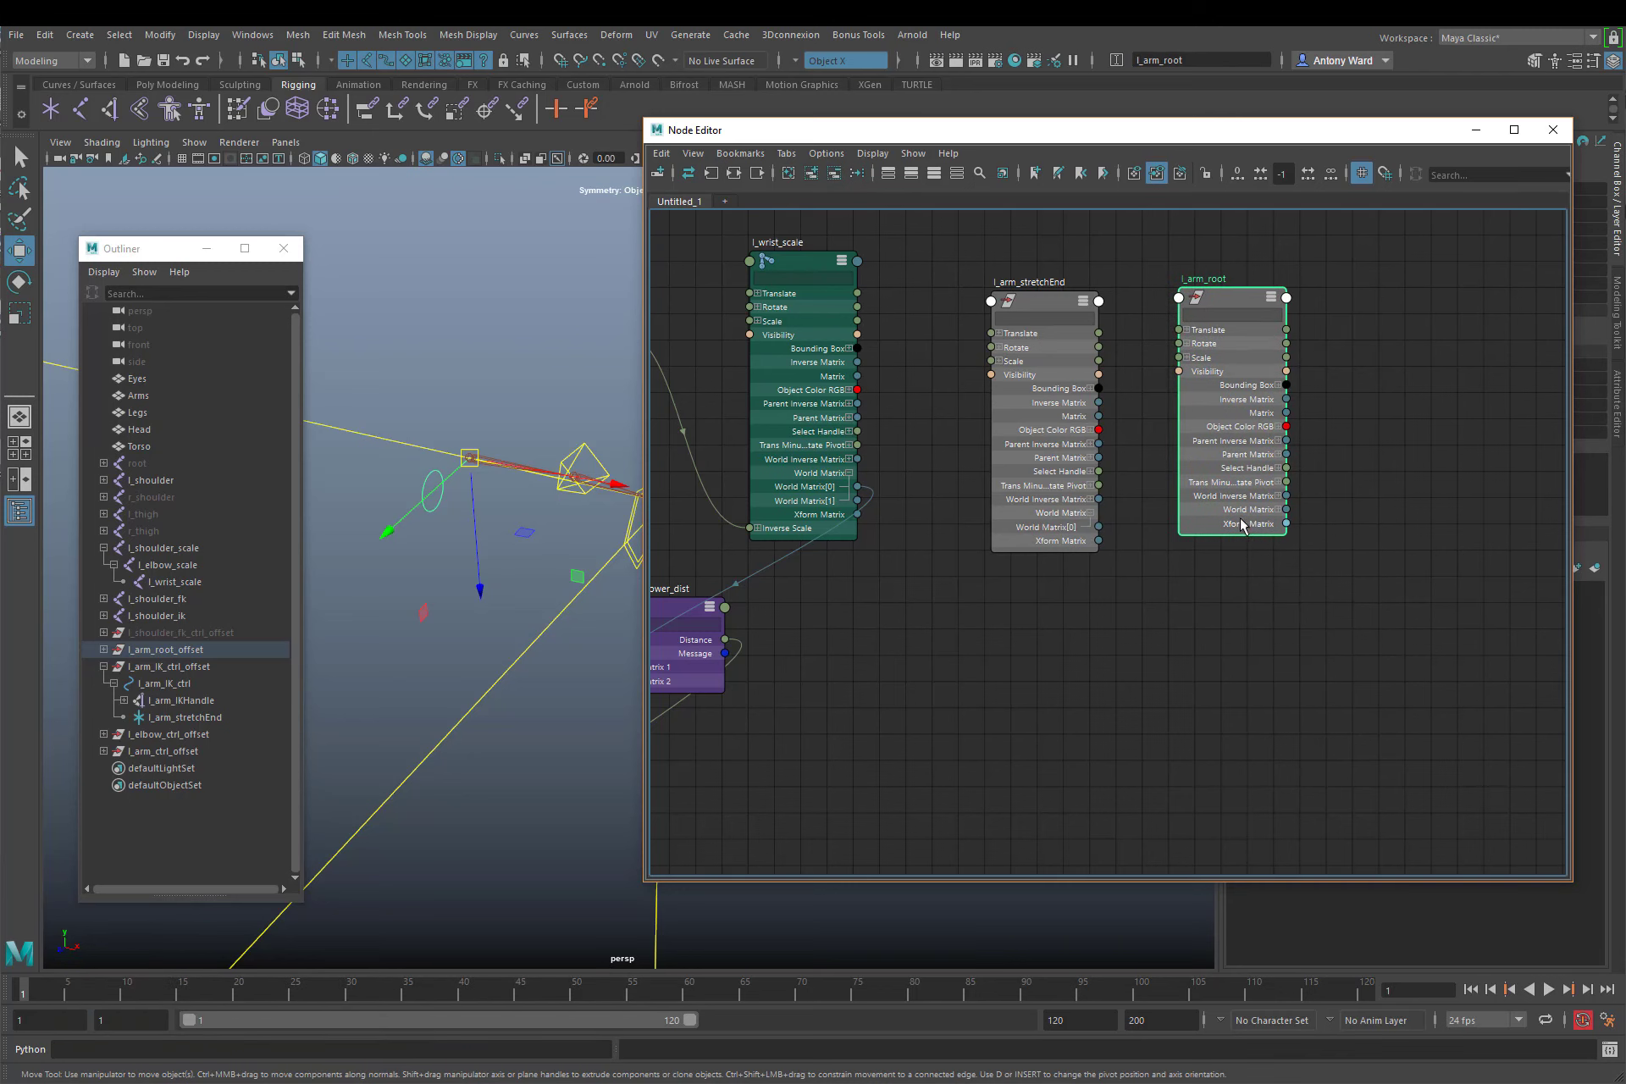
{"action": "left_click", "coordinate": [1278, 510]}
Duplicate the l_arm_lower_dist node, show its attributes, and place the copy below l_arm_stretchEnd and l_arm_root
{"action": "middle_click_drag", "start_coordinate": [1059, 648], "coordinate": [1161, 653]}
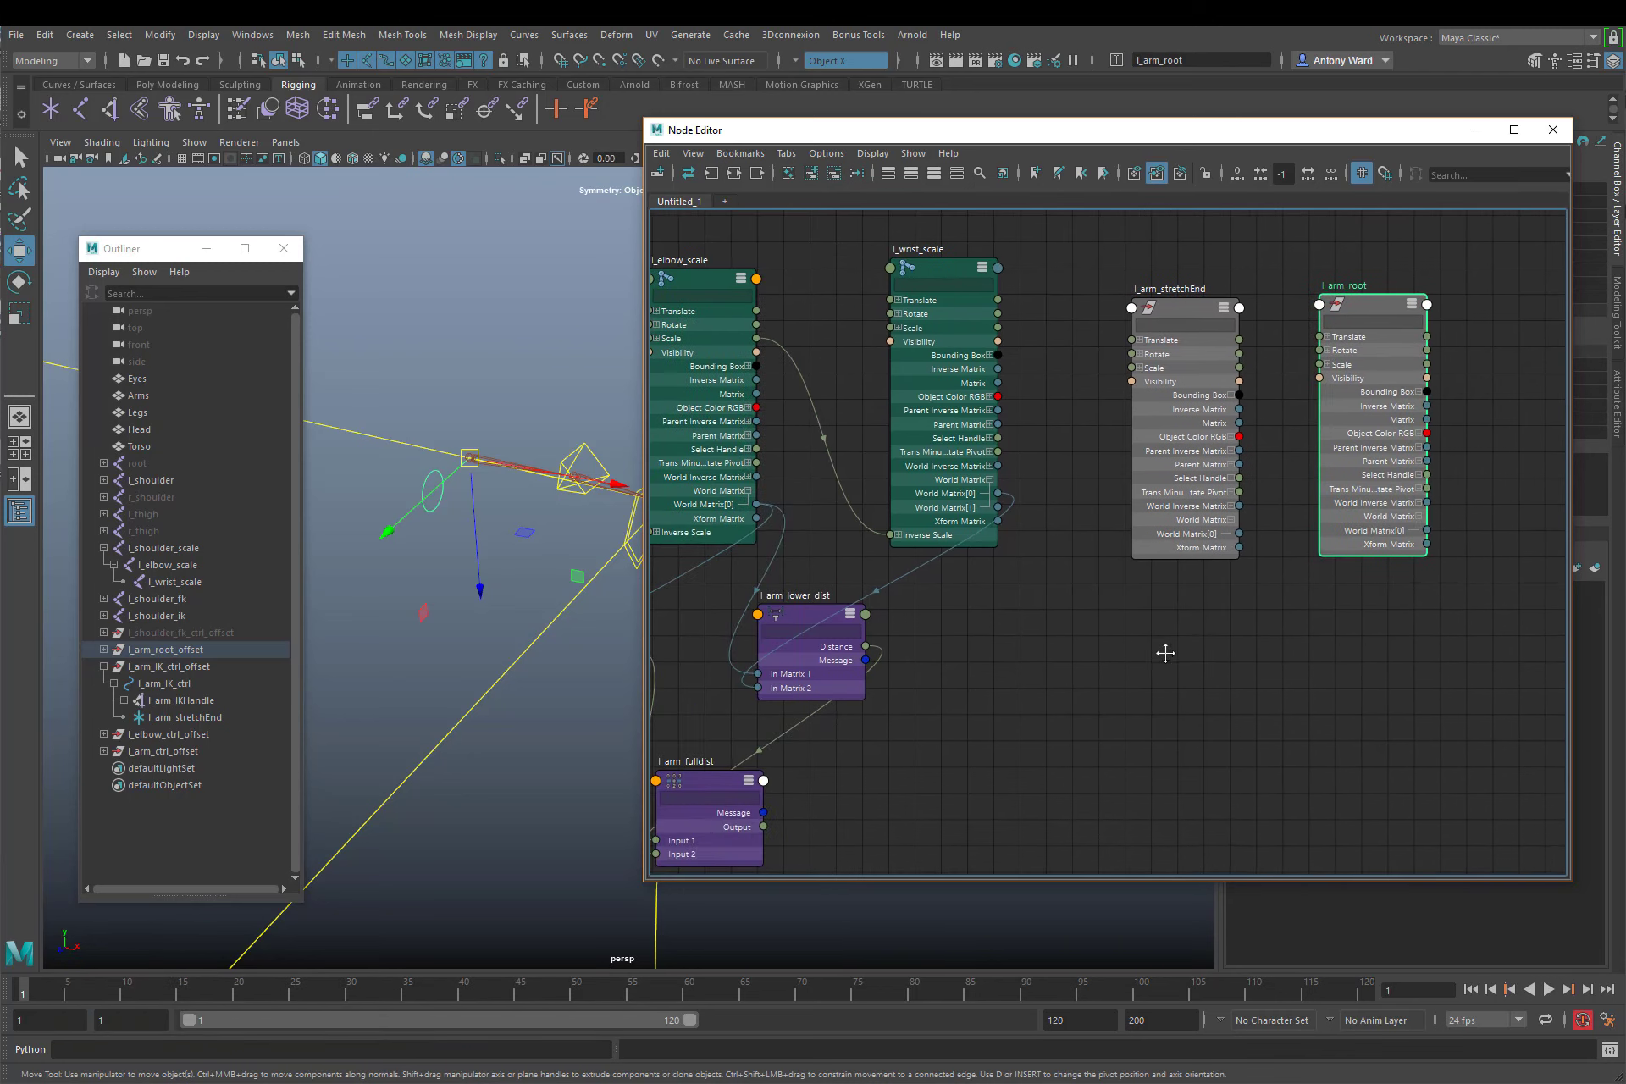
{"action": "left_click", "coordinate": [1235, 674]}
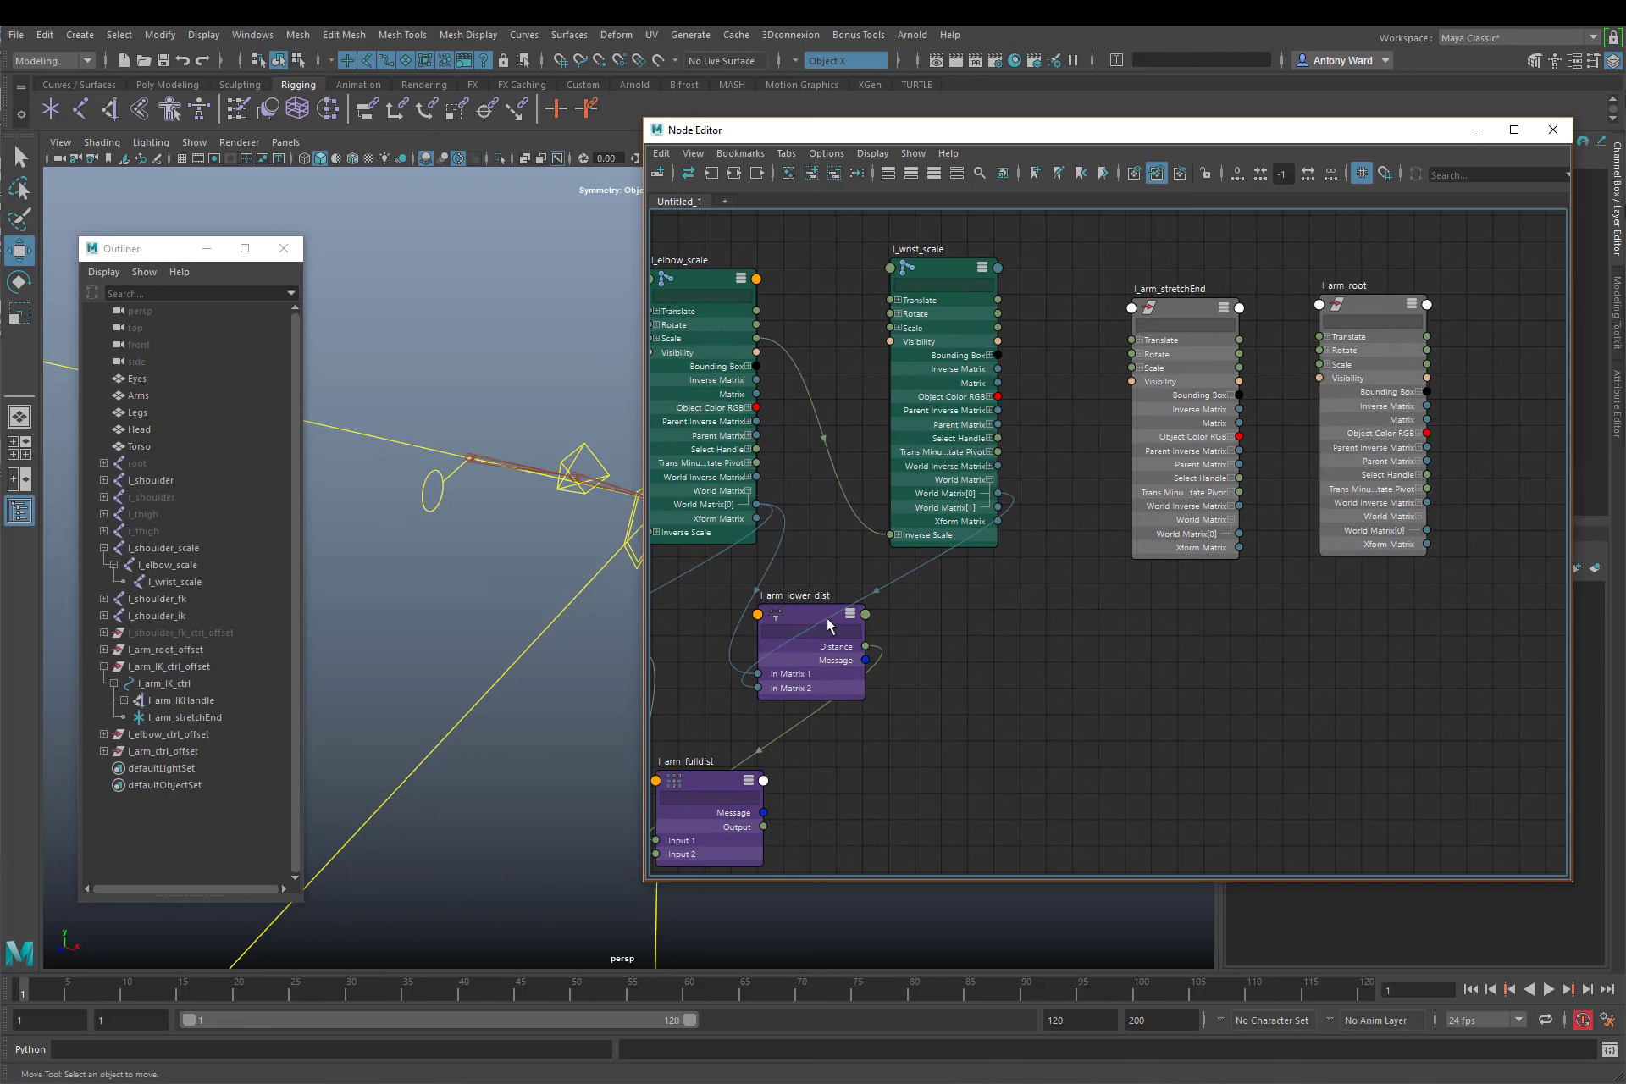
{"action": "left_click", "coordinate": [796, 612]}
{"action": "key", "text": "ctrl+d"}
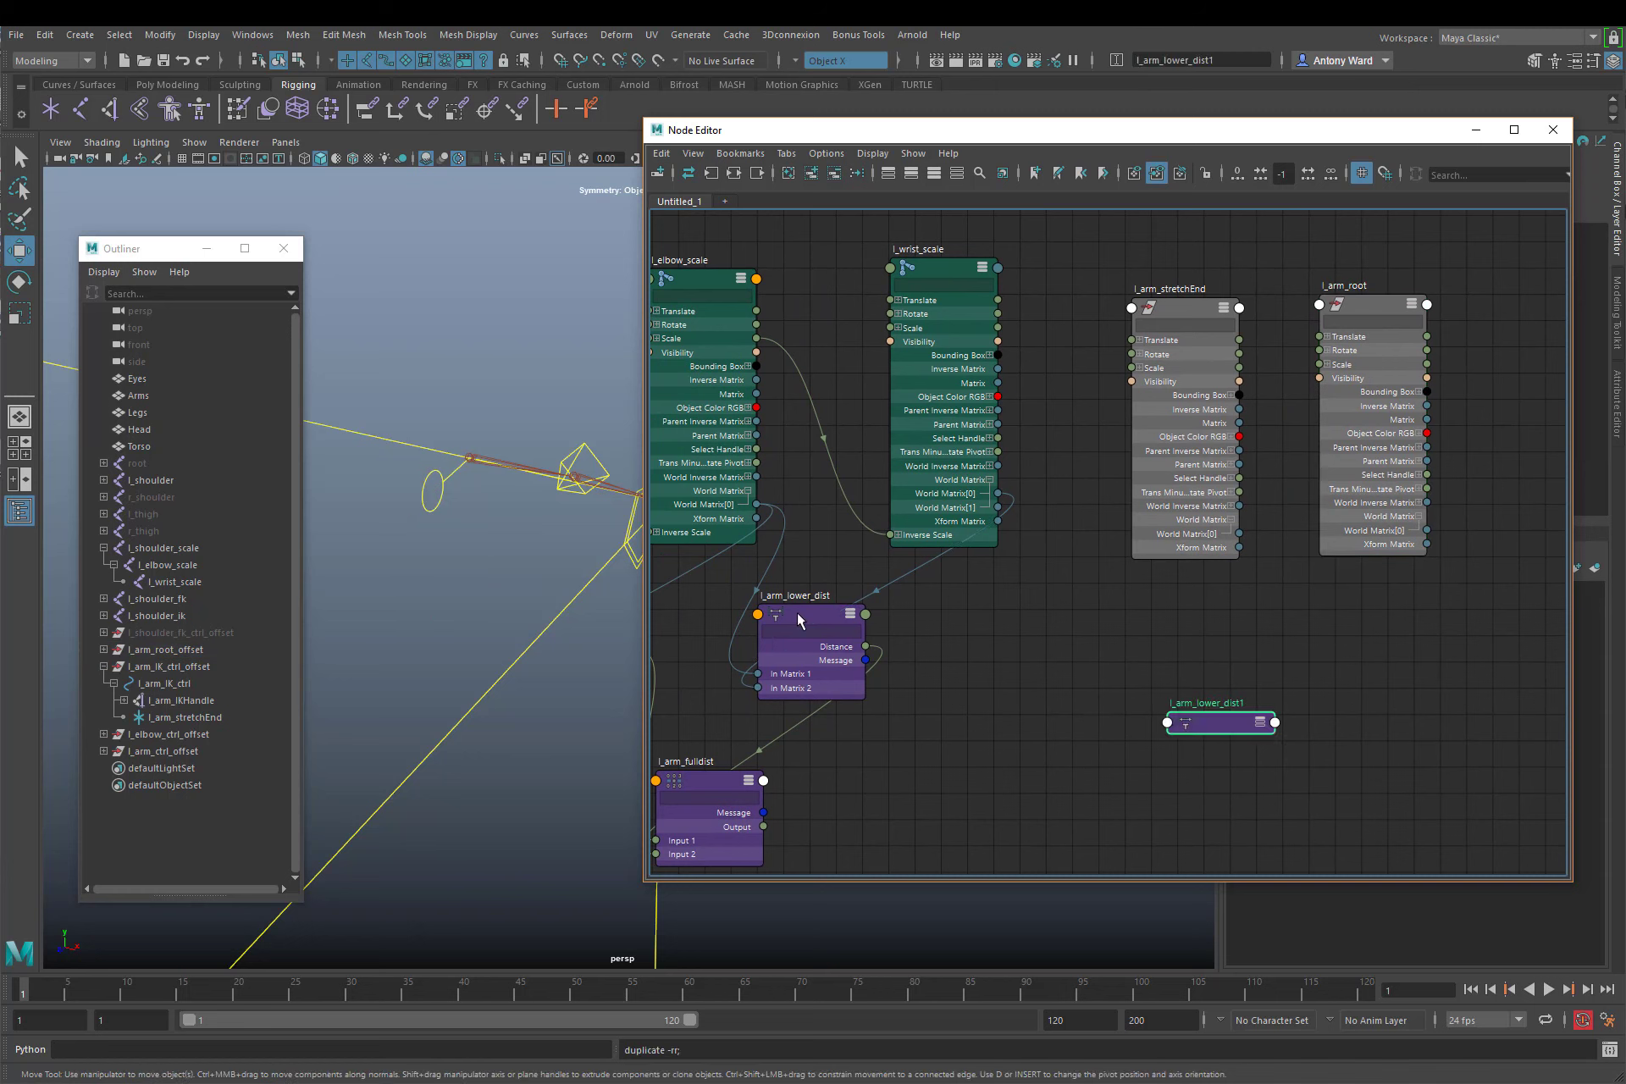
{"action": "left_click", "coordinate": [1258, 719]}
{"action": "left_click_drag", "start_coordinate": [1212, 719], "coordinate": [1285, 625]}
Rename the duplicated distance node as l_arm_stretch_dist
{"action": "left_click", "coordinate": [1203, 60]}
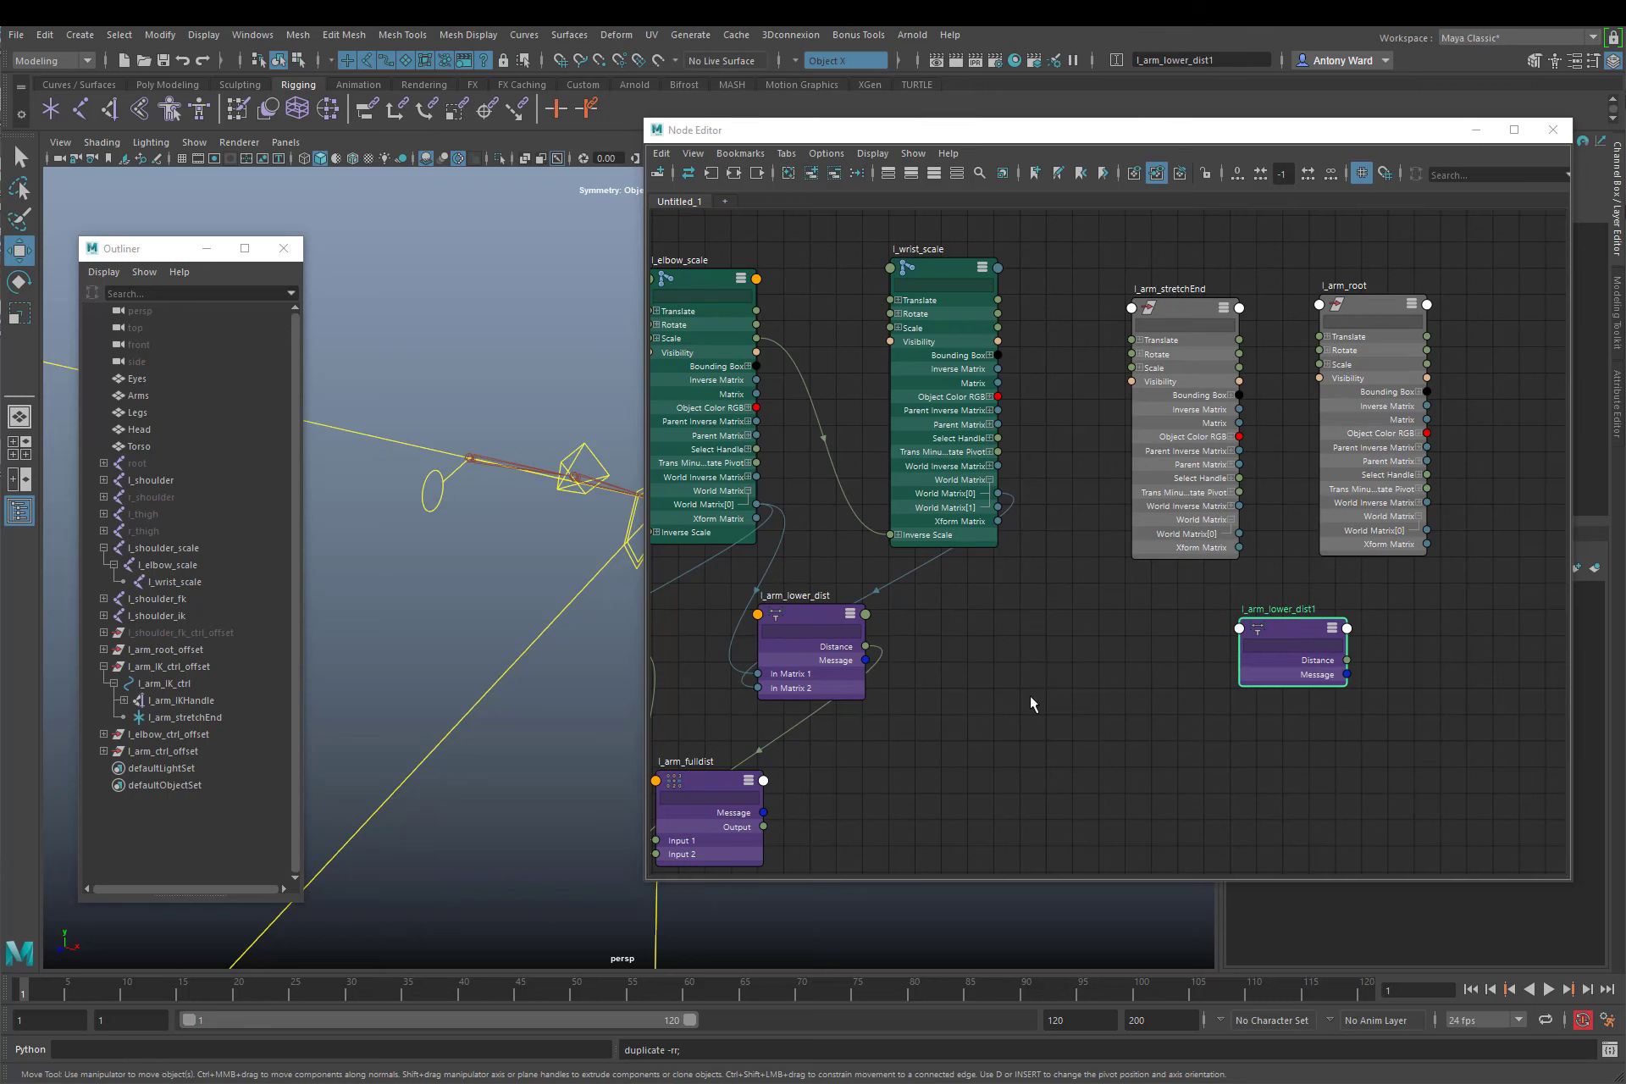
{"action": "double_click", "coordinate": [1271, 608]}
{"action": "left_click_drag", "start_coordinate": [1271, 608], "coordinate": [1323, 608]}
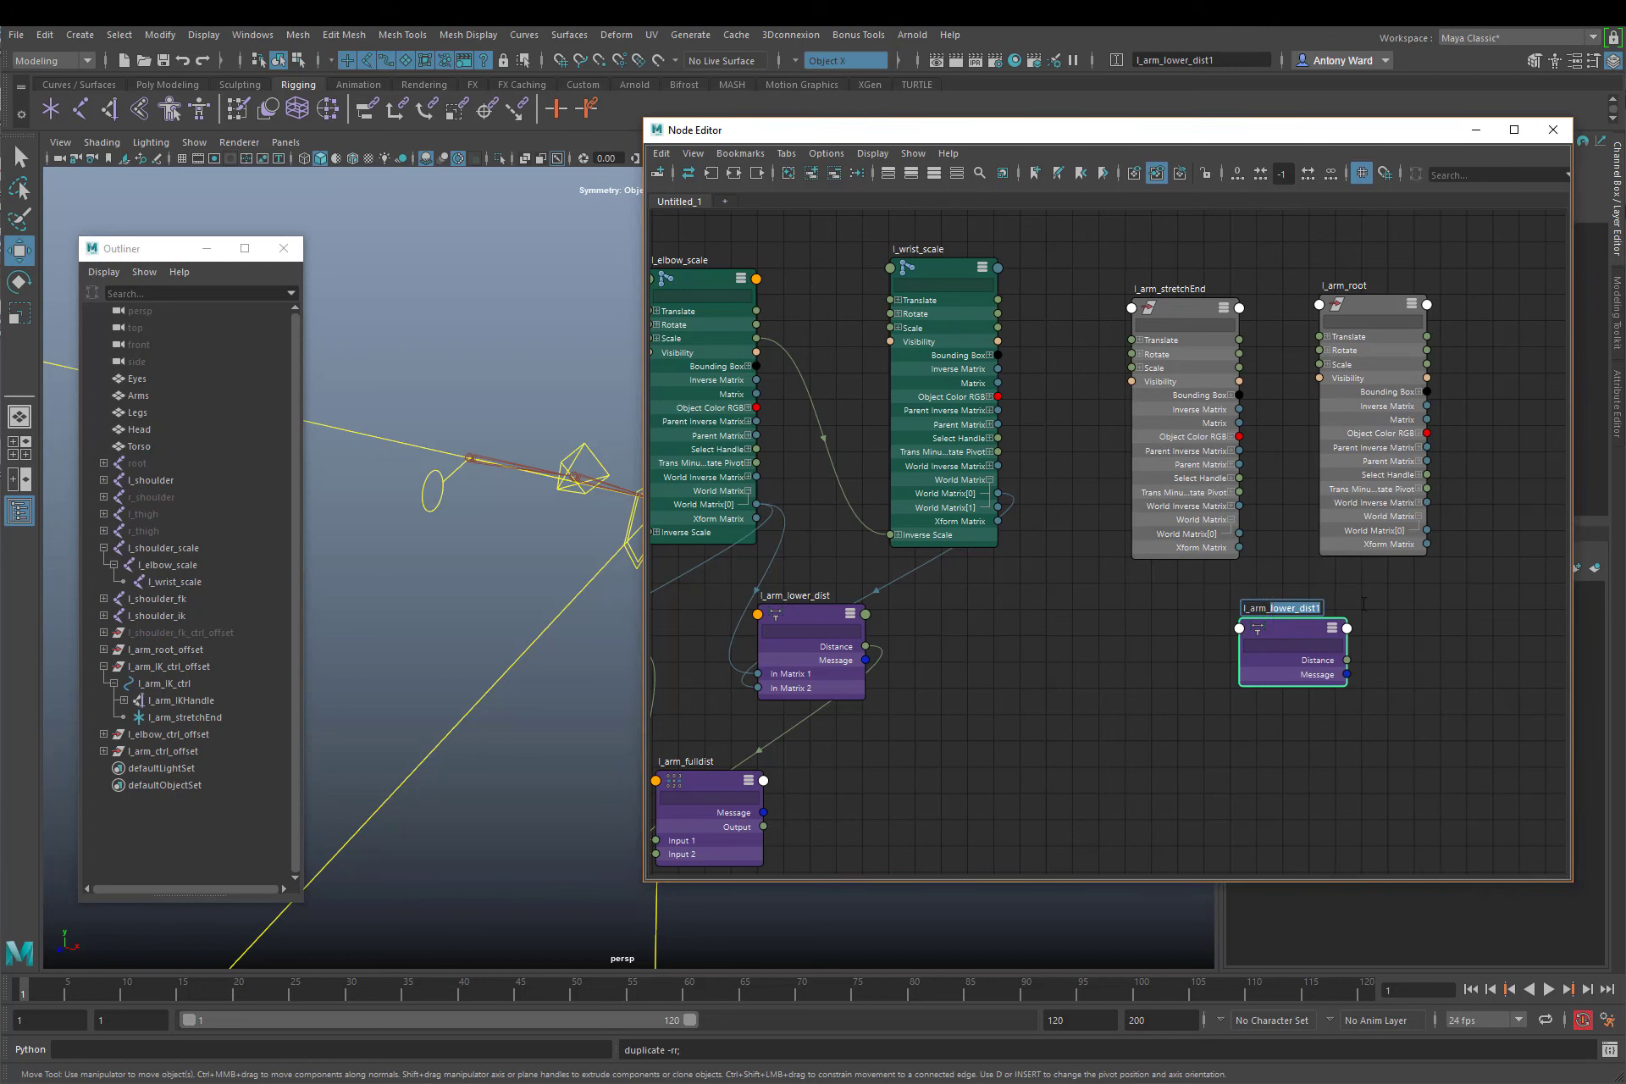
{"action": "type", "text": "stretch"}
{"action": "key", "text": "Return"}
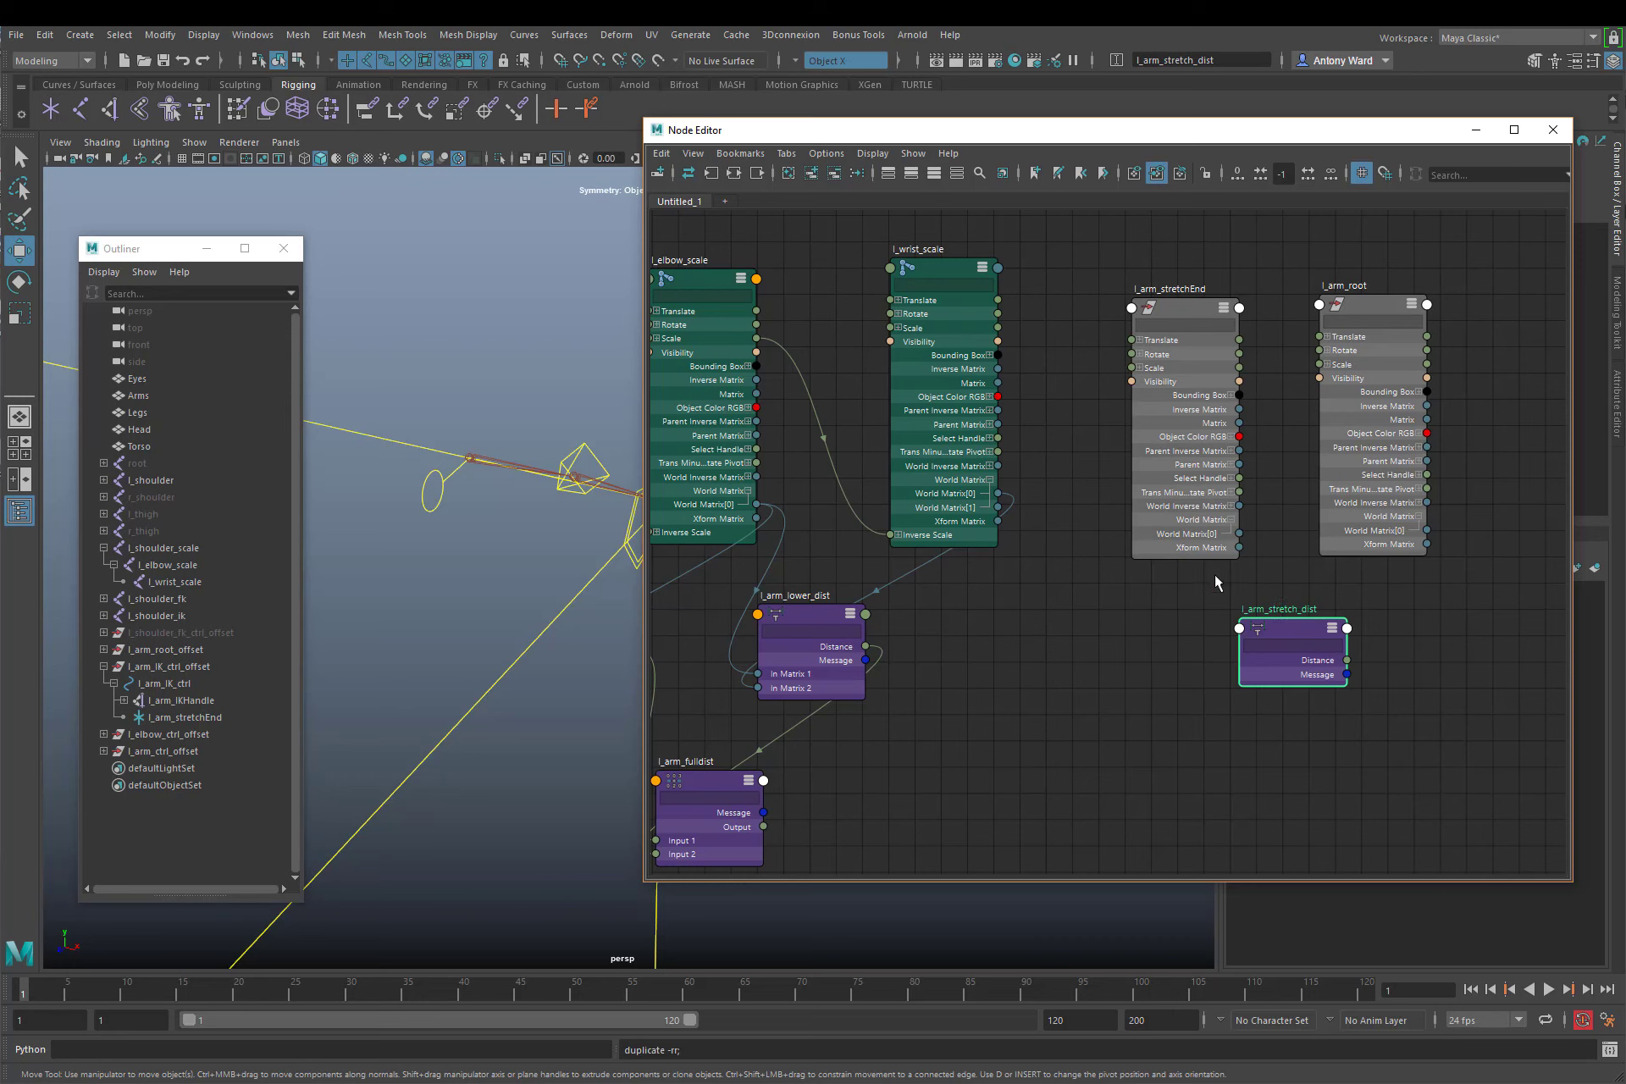
Swap the positions of l_arm_root and l_arm_stretchEnd, and connect World Matrix[0] of l_arm_root to inMatrix1 on l_arm_stretch_dist
{"action": "left_click_drag", "start_coordinate": [1241, 536], "coordinate": [1252, 581]}
{"action": "mouse_move", "coordinate": [1187, 303]}
{"action": "left_mouse_down"}
{"action": "mouse_move", "coordinate": [1451, 302]}
{"action": "mouse_move", "coordinate": [1177, 307]}
{"action": "left_mouse_up"}
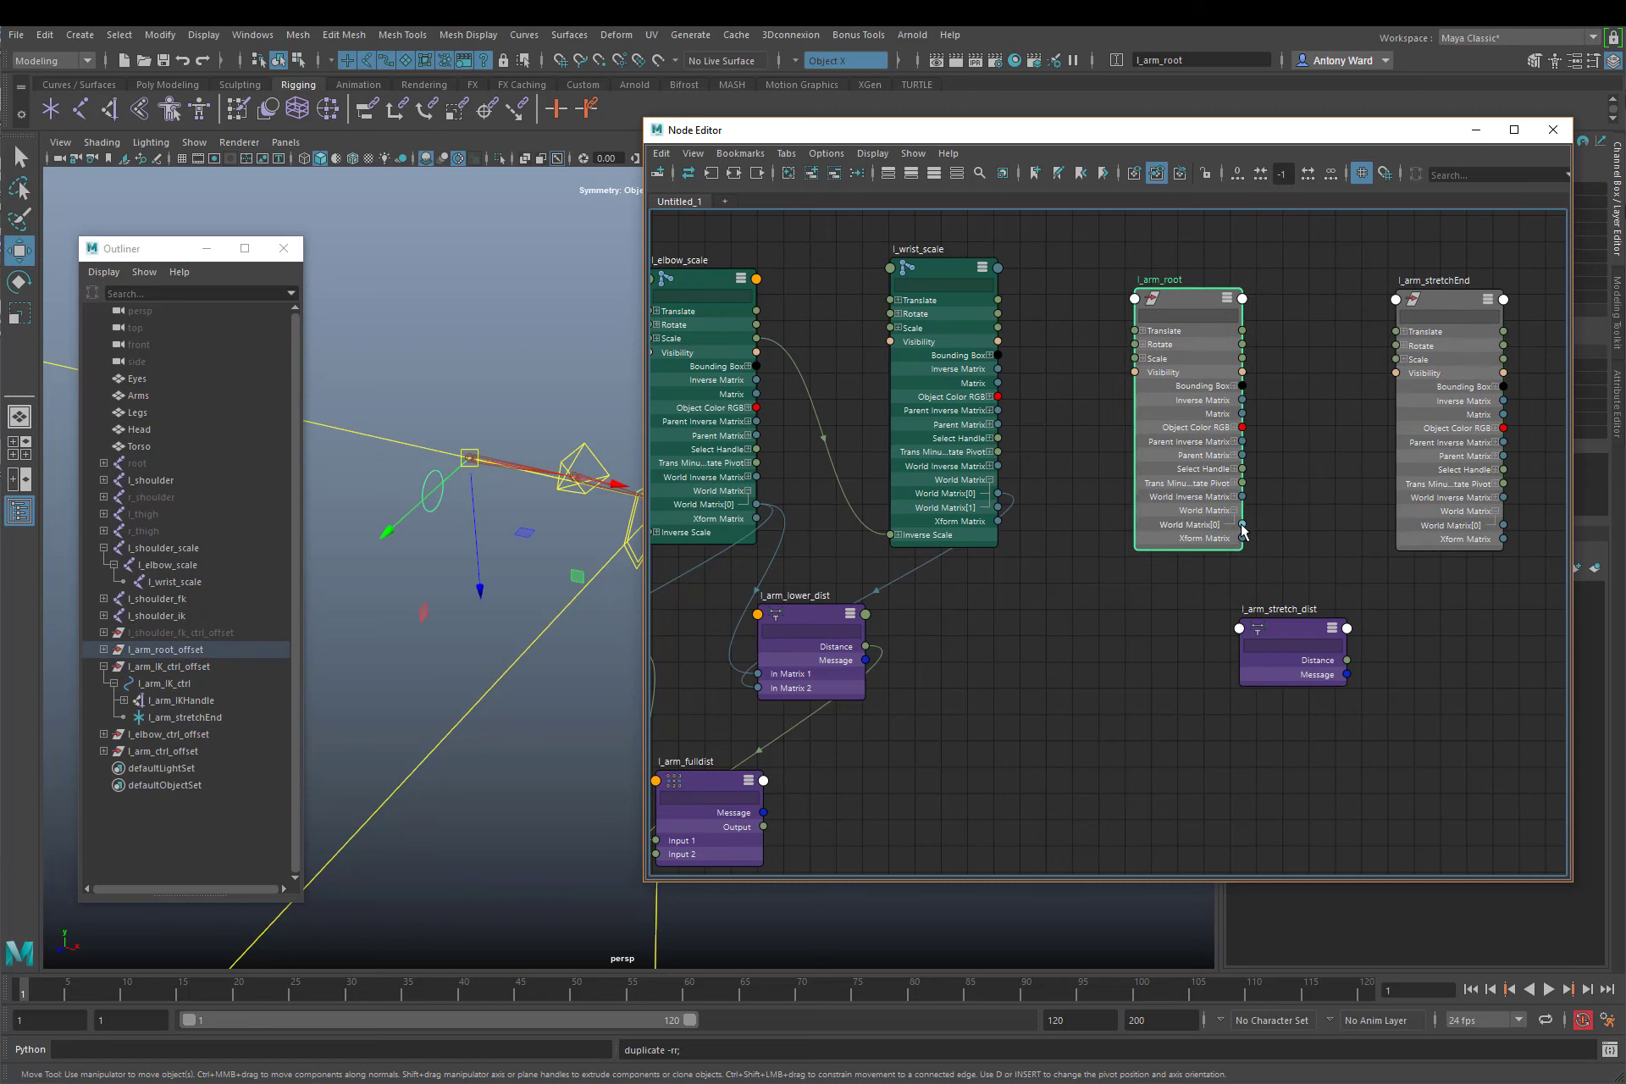
{"action": "left_click_drag", "start_coordinate": [1280, 527], "coordinate": [1238, 630]}
{"action": "left_click", "coordinate": [1282, 639]}
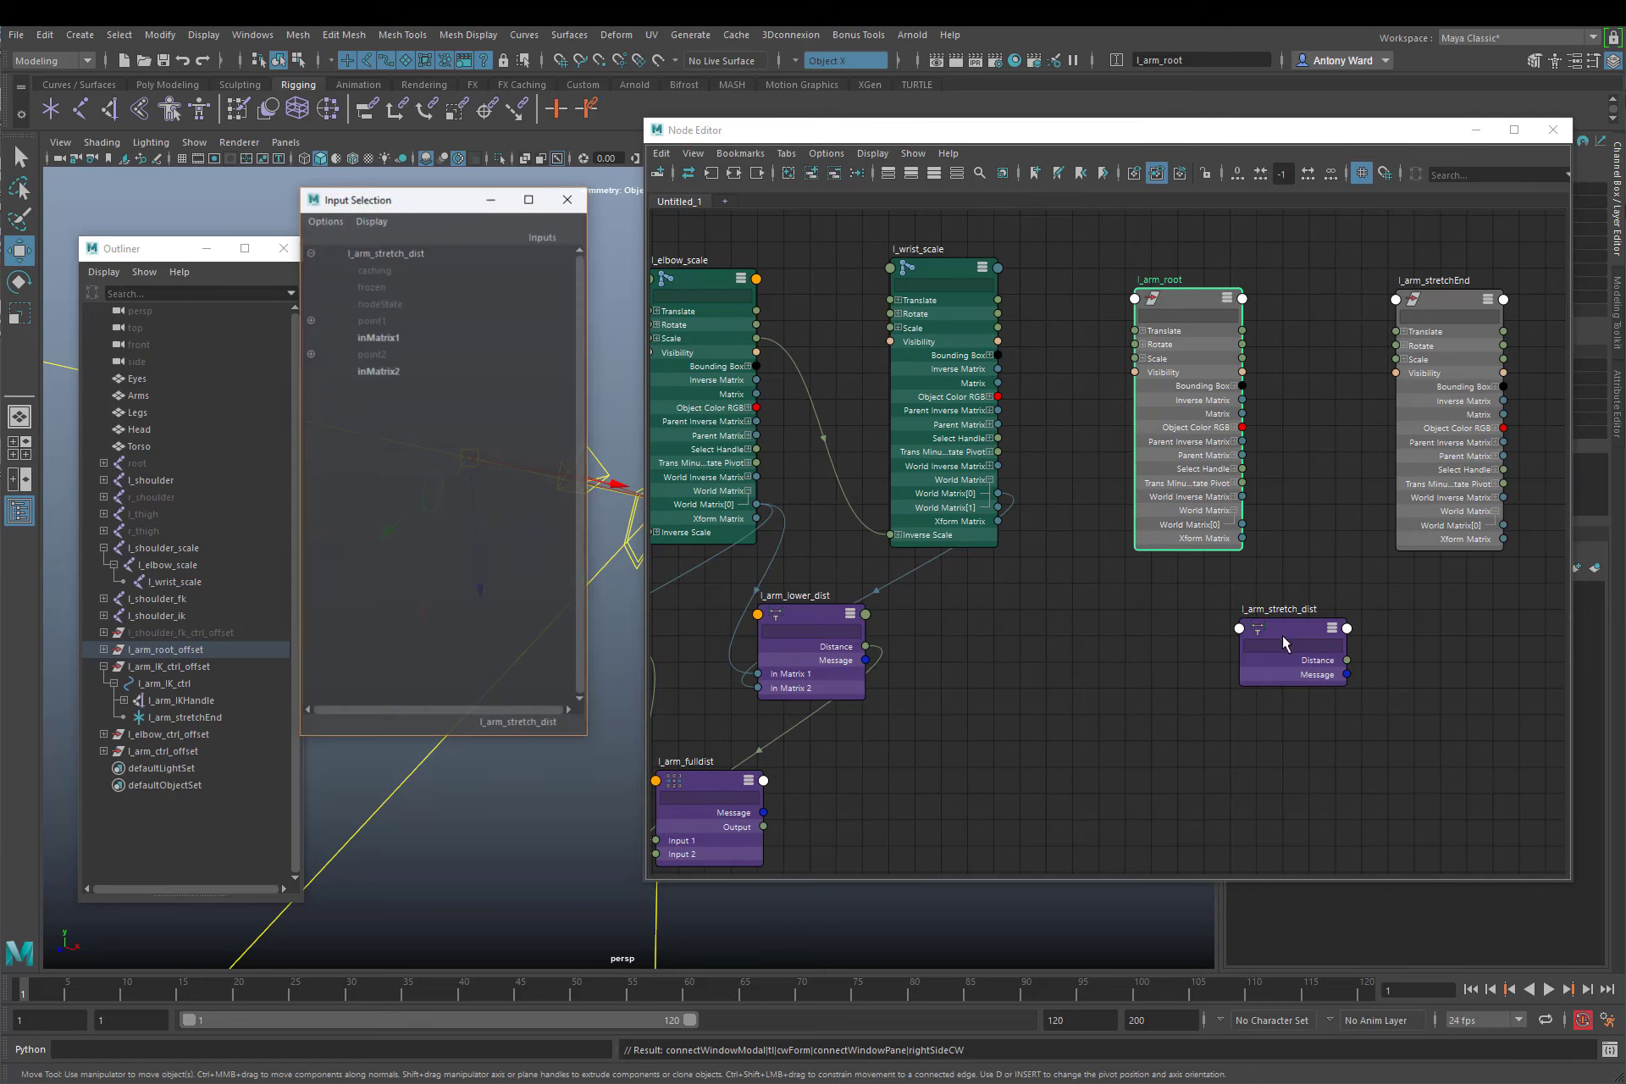
{"action": "left_click", "coordinate": [398, 337]}
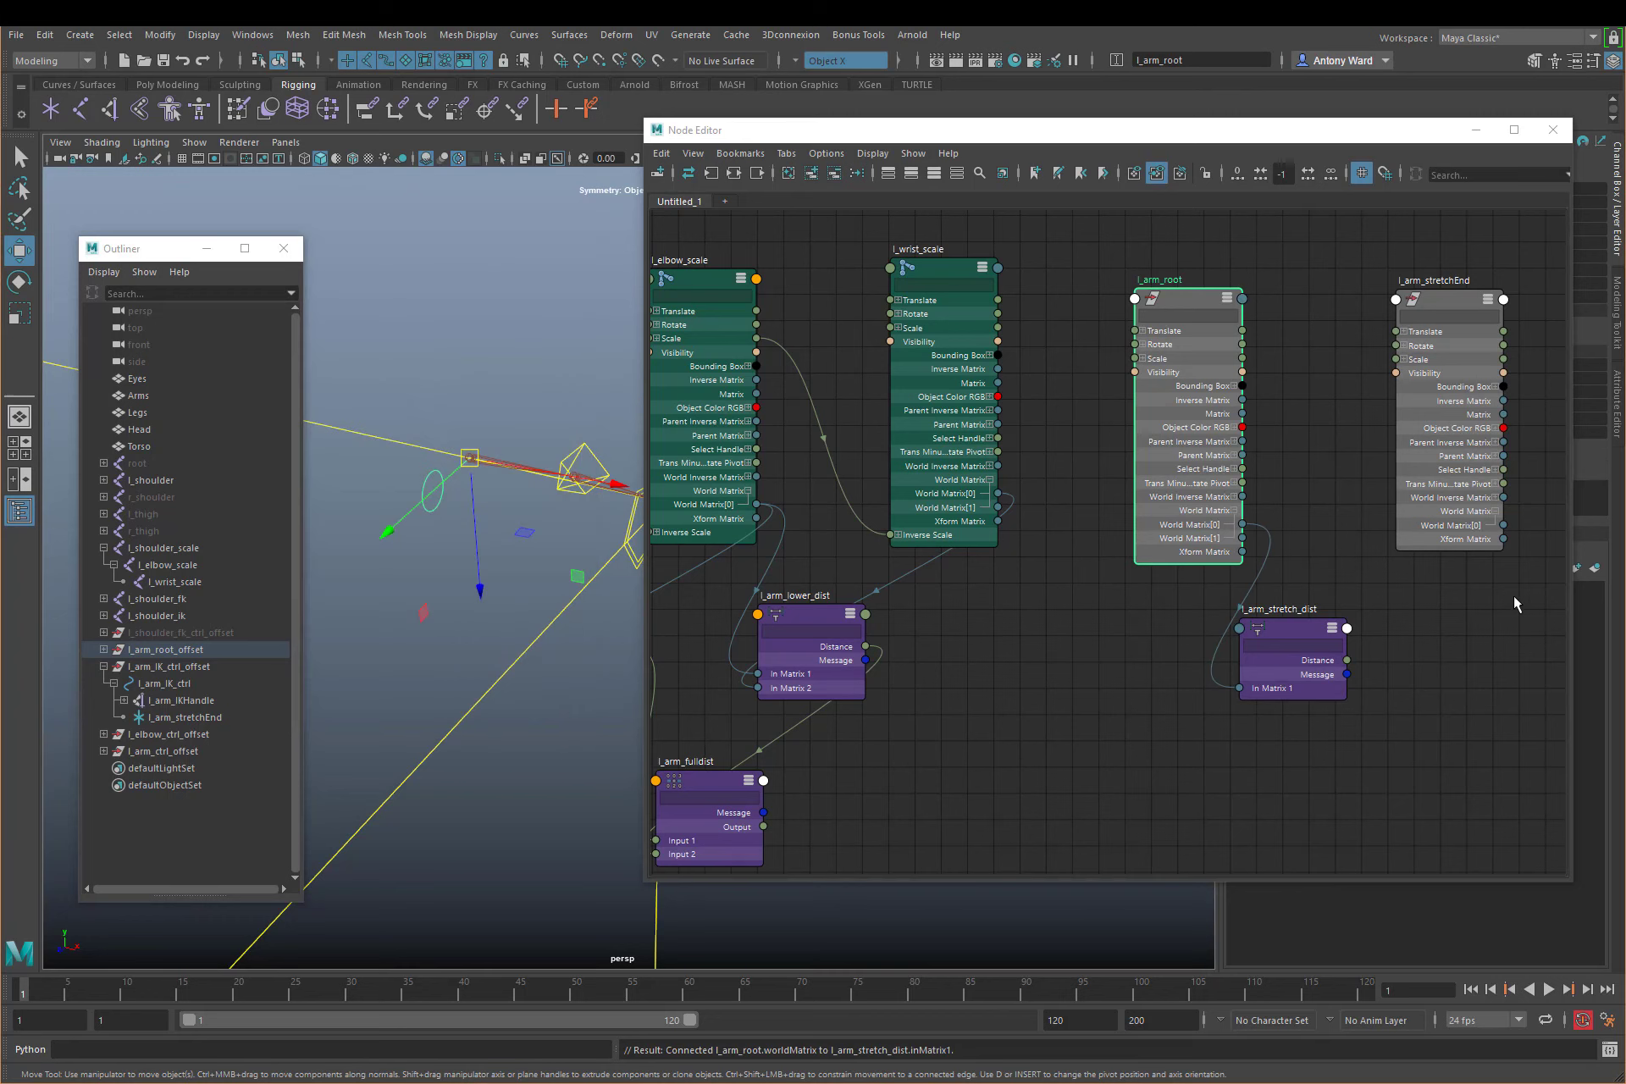
Connect World Matrix[0] of l_arm_stretchEnd to inMatrix2 on l_arm_stretch_dist
{"action": "left_click_drag", "start_coordinate": [1421, 580], "coordinate": [1232, 622]}
{"action": "left_click_drag", "start_coordinate": [1237, 631], "coordinate": [1262, 637]}
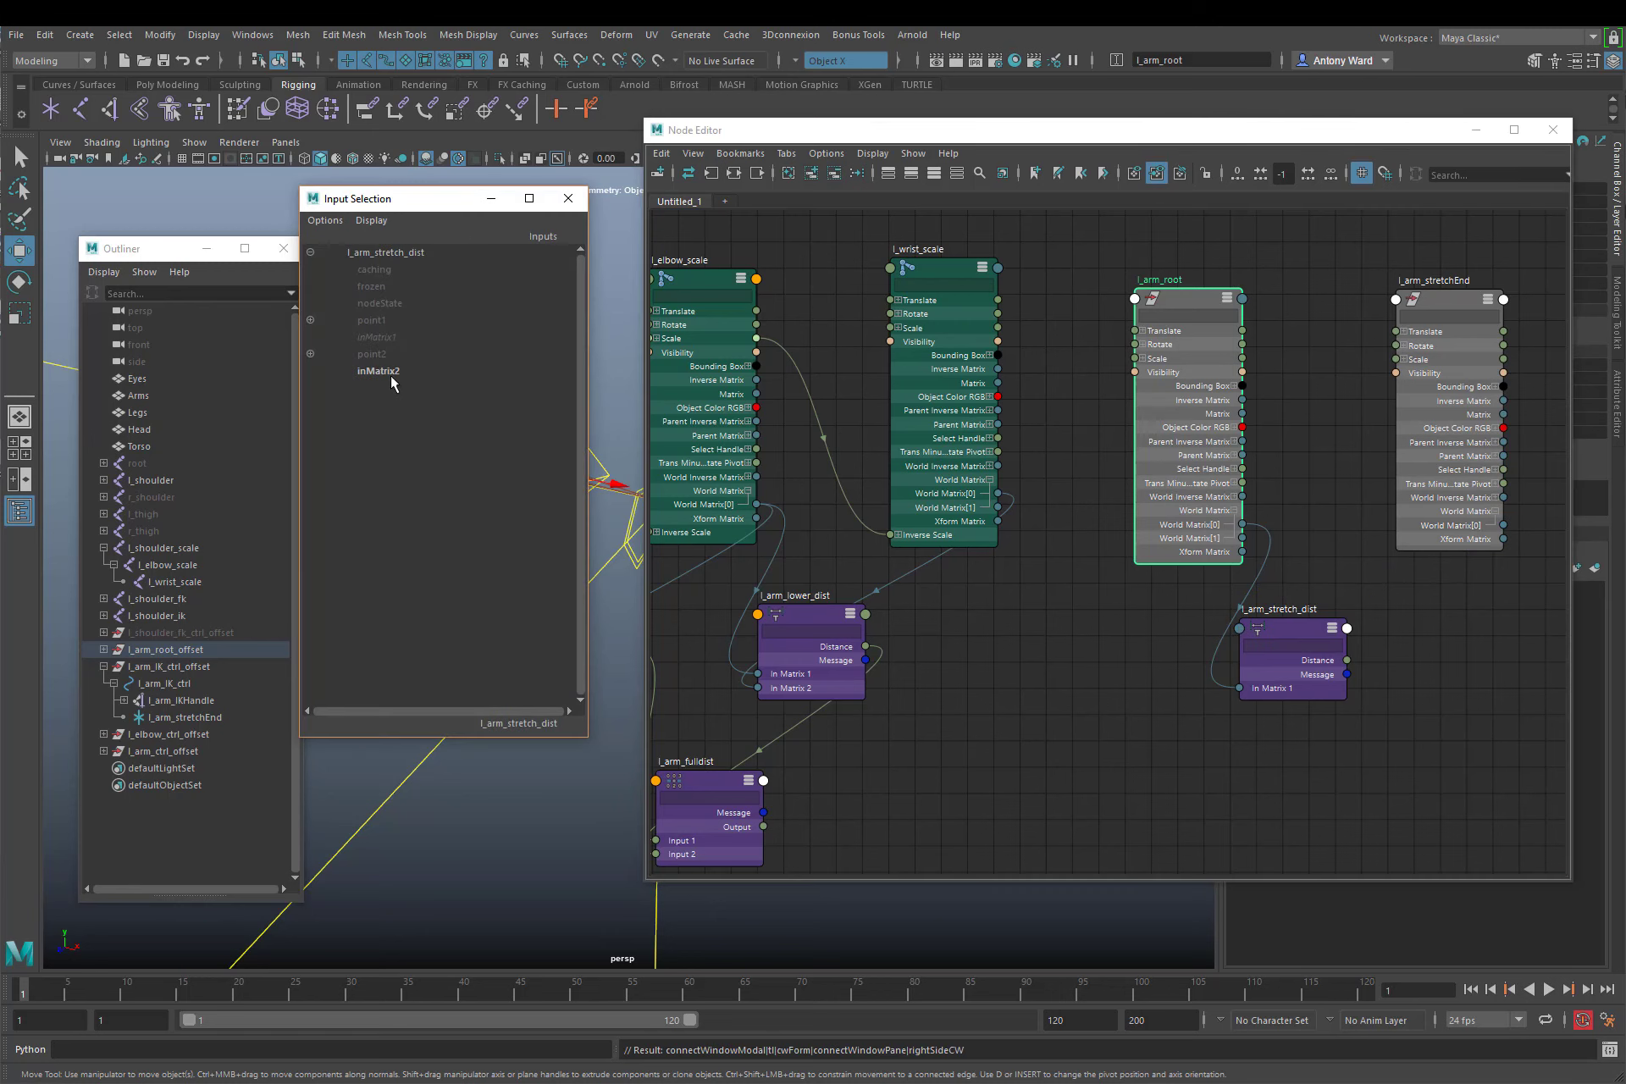
{"action": "left_click", "coordinate": [374, 374]}
Move the l_arm_fulldist node directly below l_arm_stretch_dist in the graph
{"action": "middle_click_drag", "start_coordinate": [1109, 700], "coordinate": [1145, 587]}
{"action": "left_click_drag", "start_coordinate": [748, 675], "coordinate": [1025, 709]}
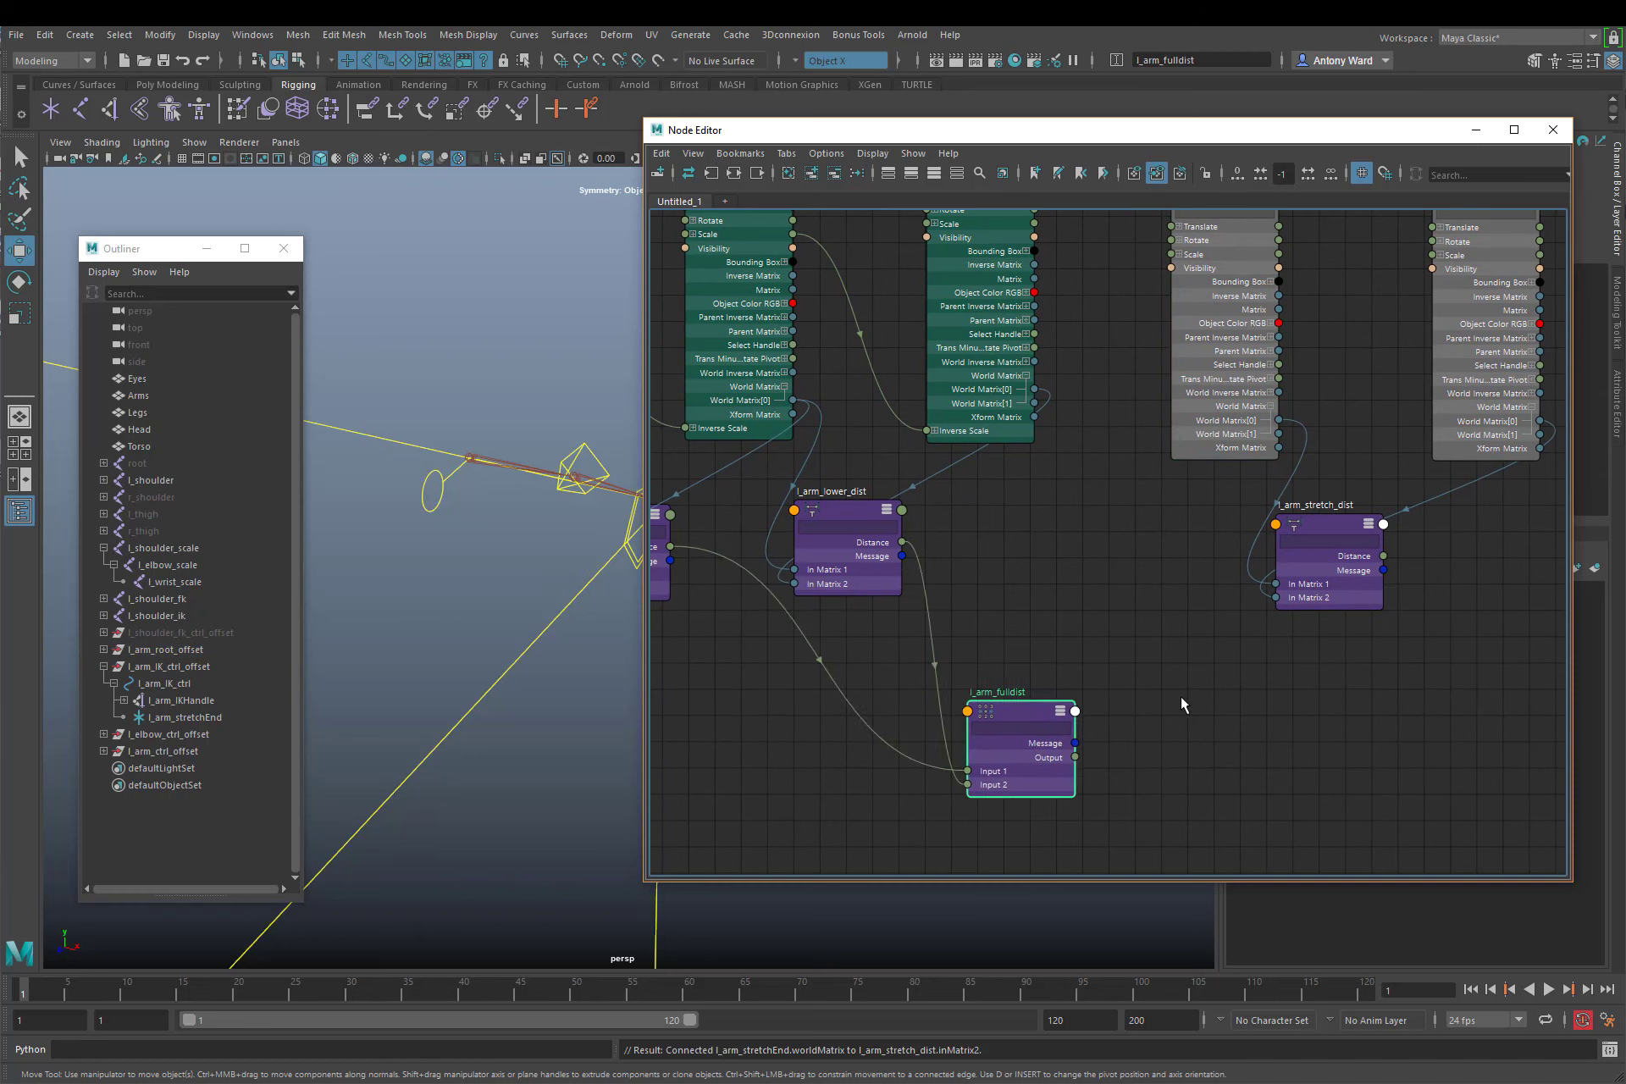
{"action": "left_click_drag", "start_coordinate": [1182, 703], "coordinate": [1335, 658]}
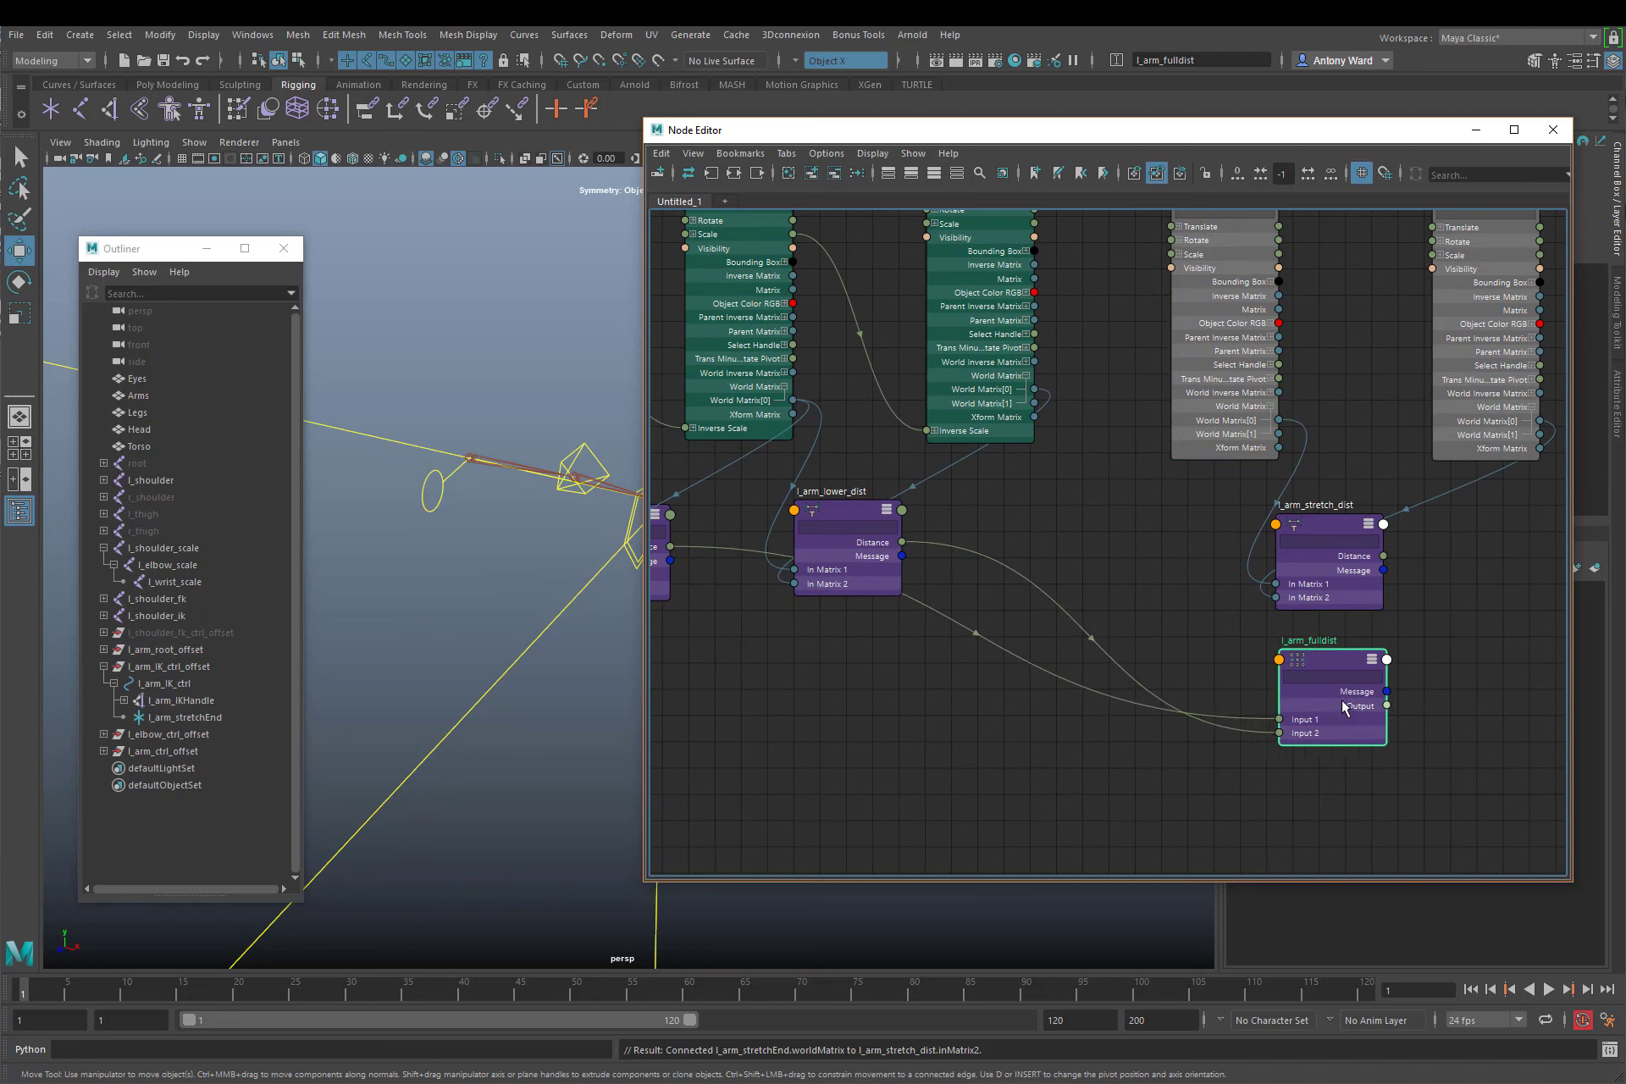
Remove the three scale joints, l_arm_upper_dist, l_arm_lower_dist, l_arm_root and l_arm_stretchEnd from the graph, keeping only l_arm_stretch_dist and l_arm_fulldist
{"action": "left_click", "coordinate": [1338, 524]}
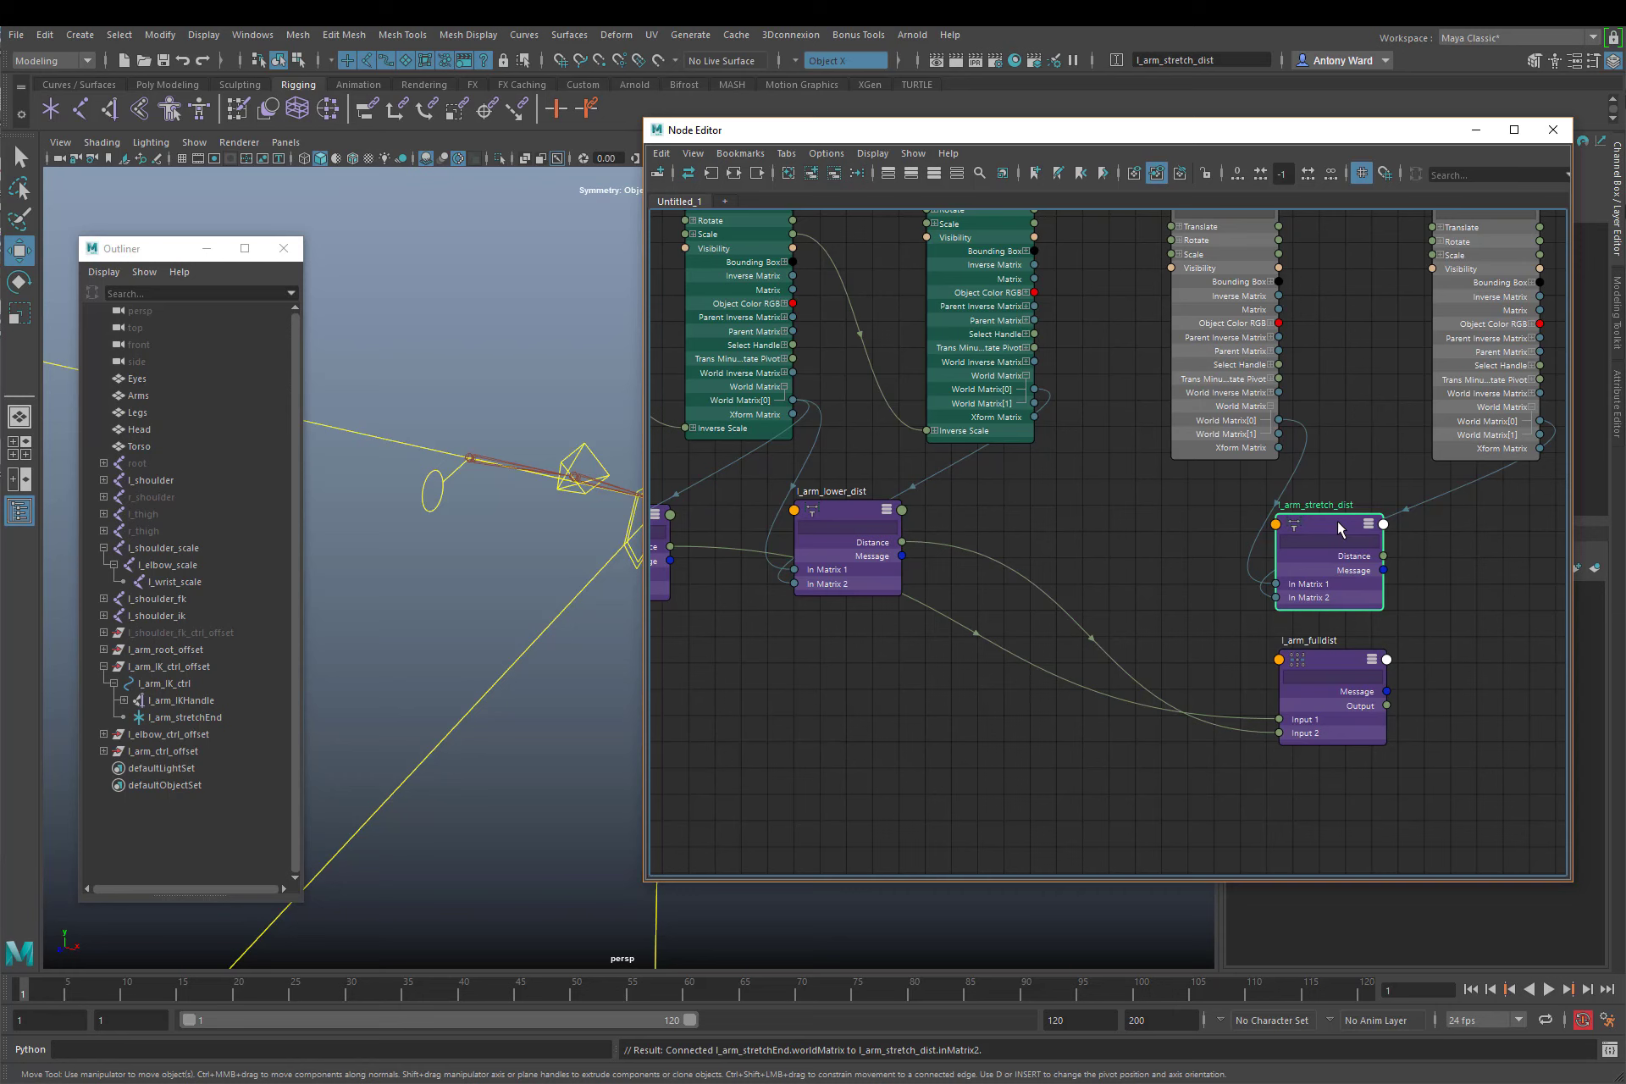
{"action": "left_click_drag", "start_coordinate": [1326, 517], "coordinate": [1327, 515]}
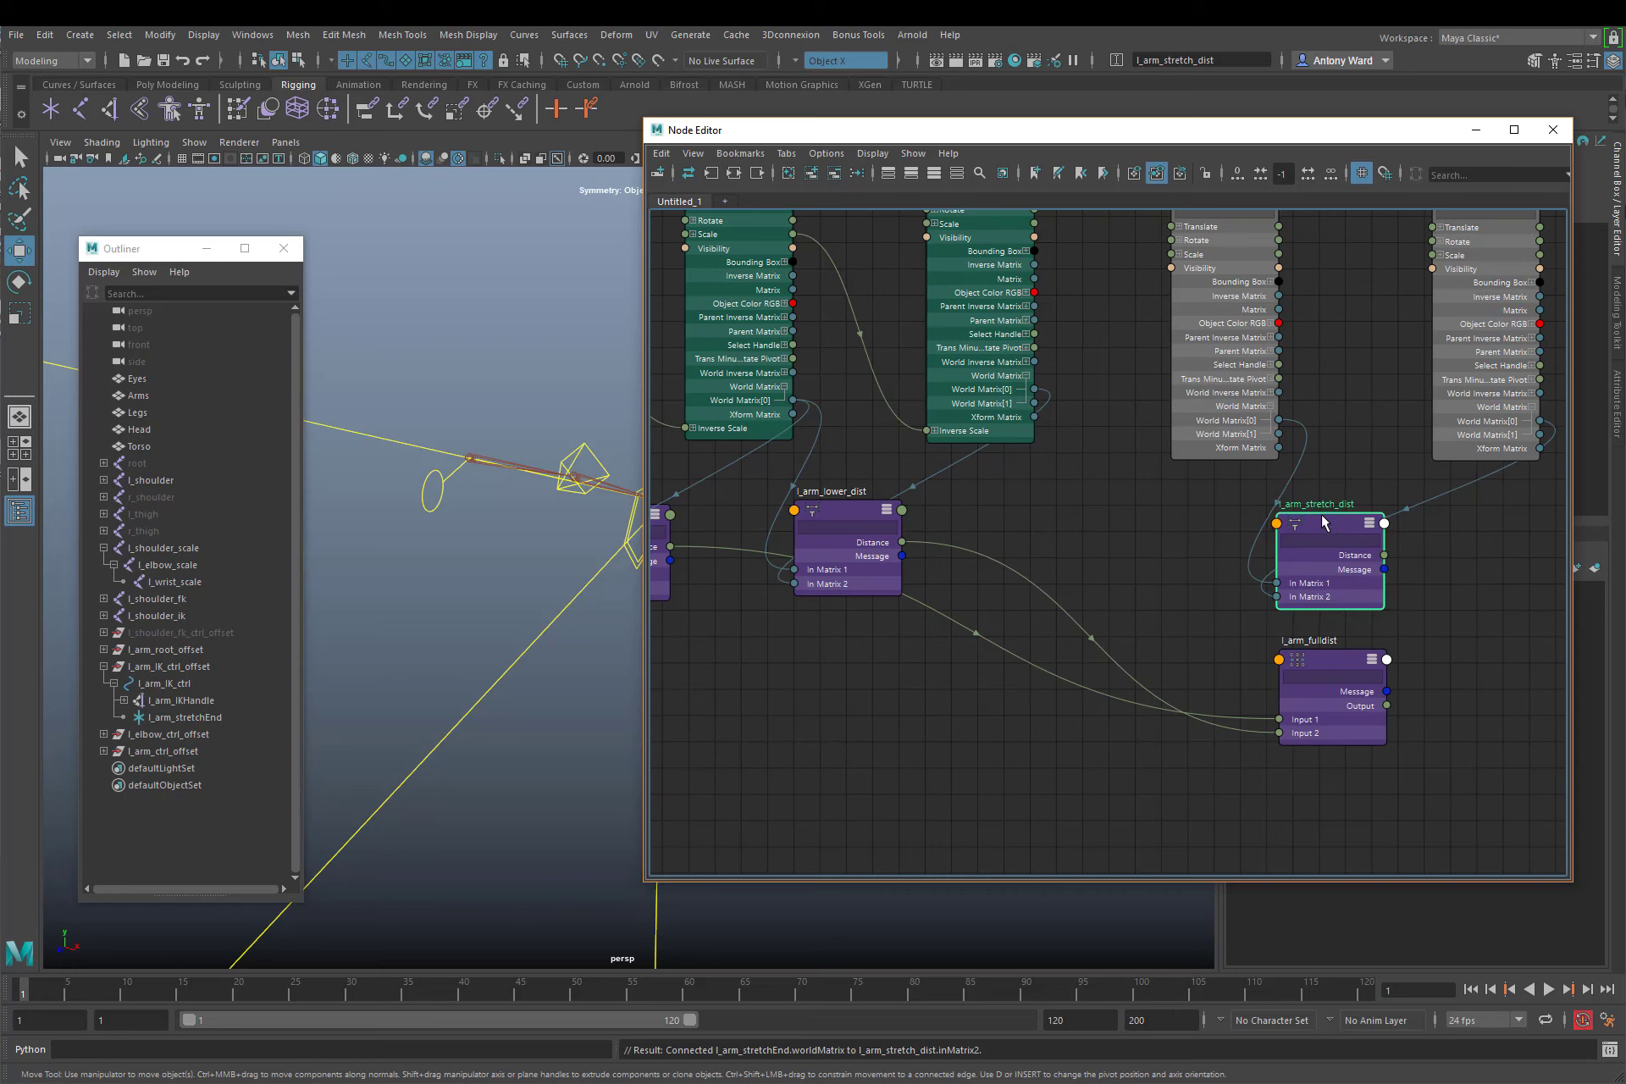
{"action": "left_click", "coordinate": [1321, 671]}
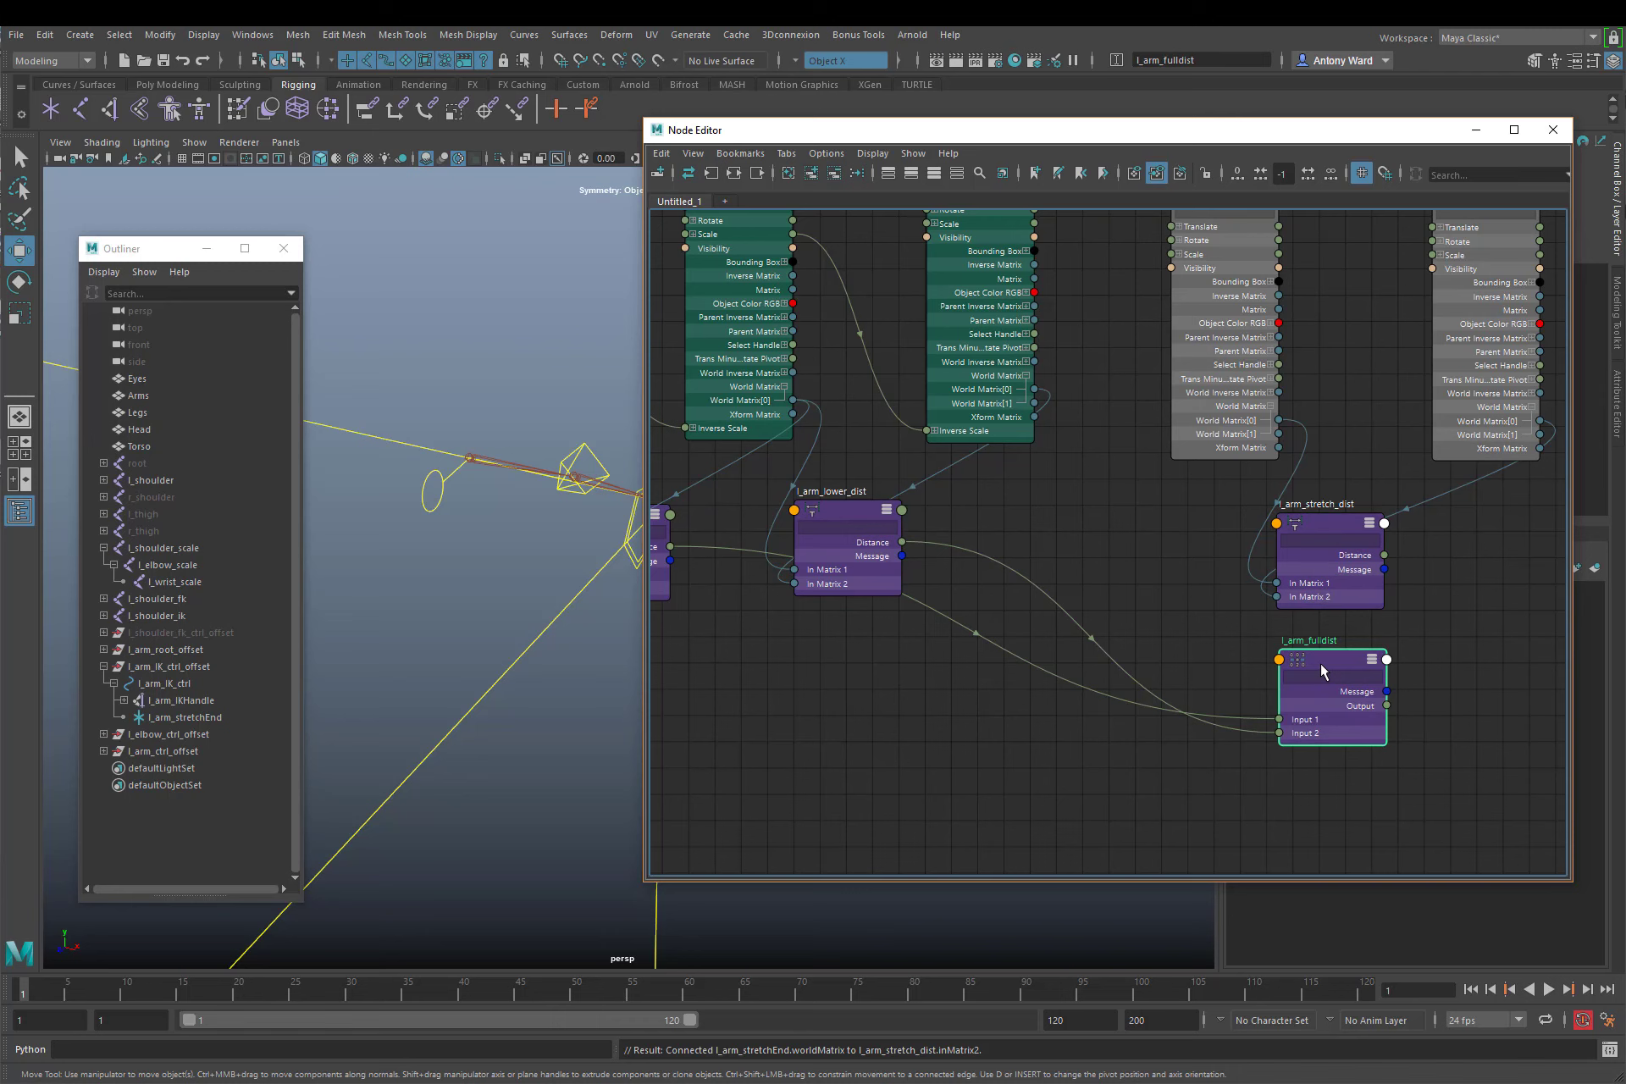
{"action": "key", "text": "a"}
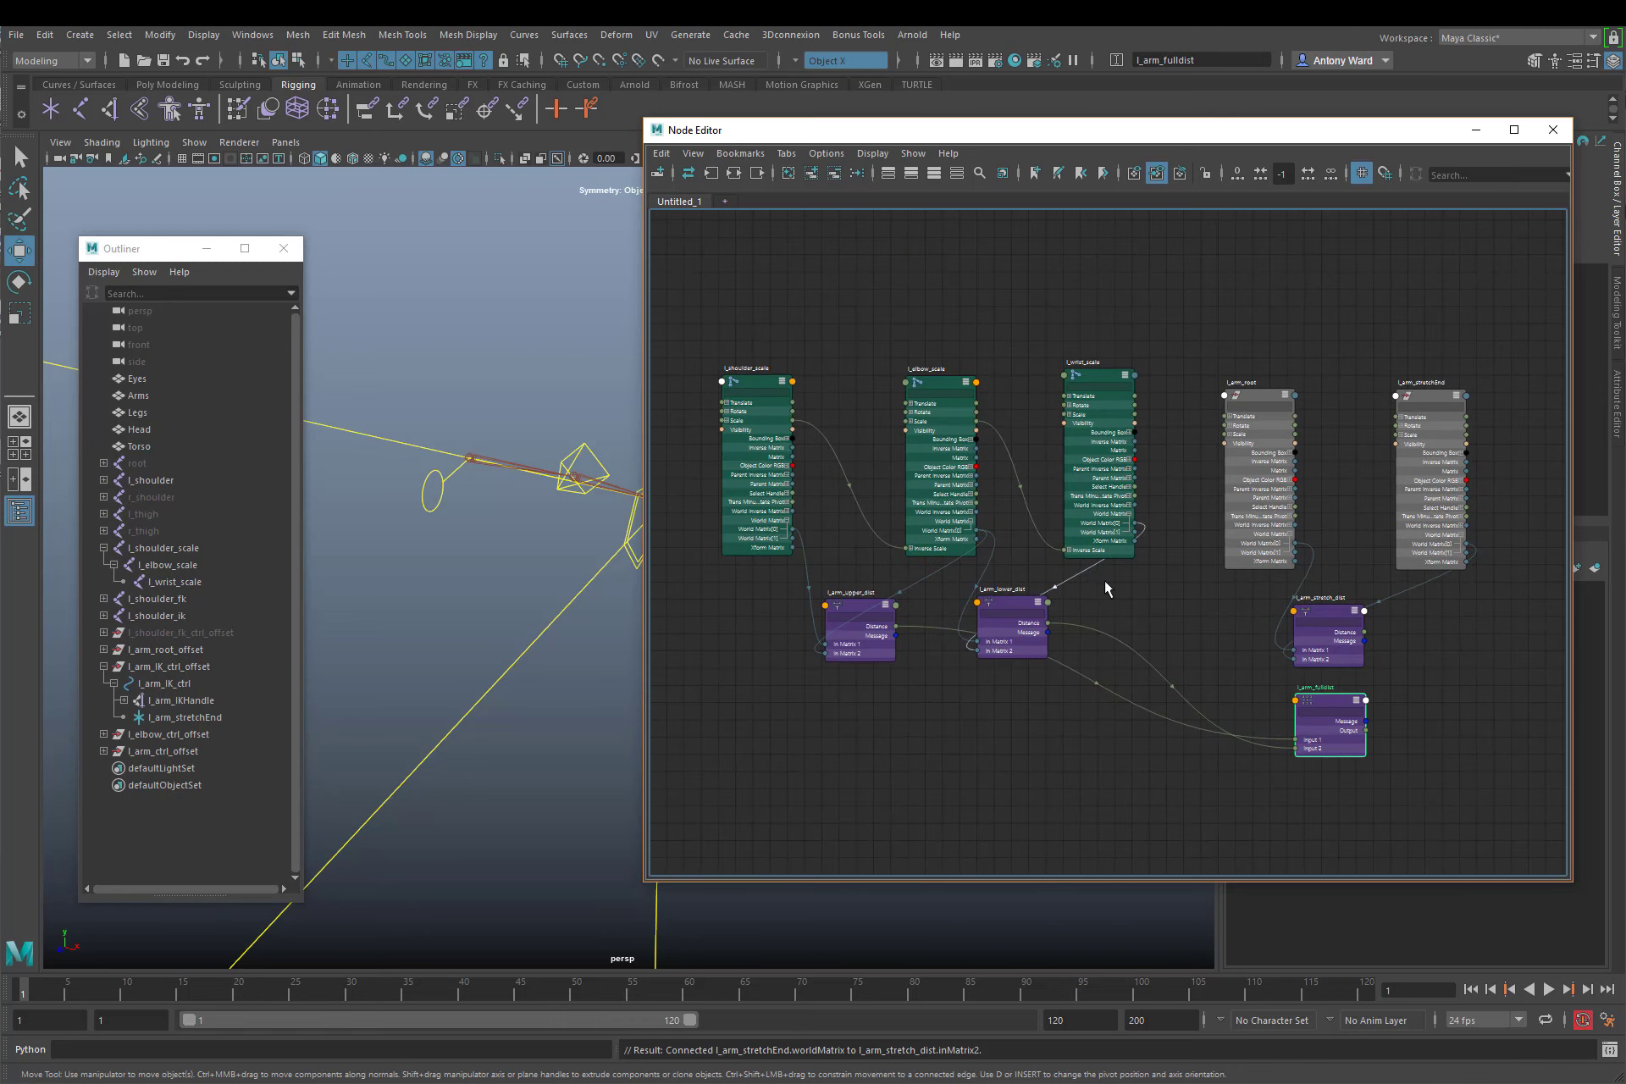
{"action": "left_click_drag", "start_coordinate": [688, 294], "coordinate": [1135, 663]}
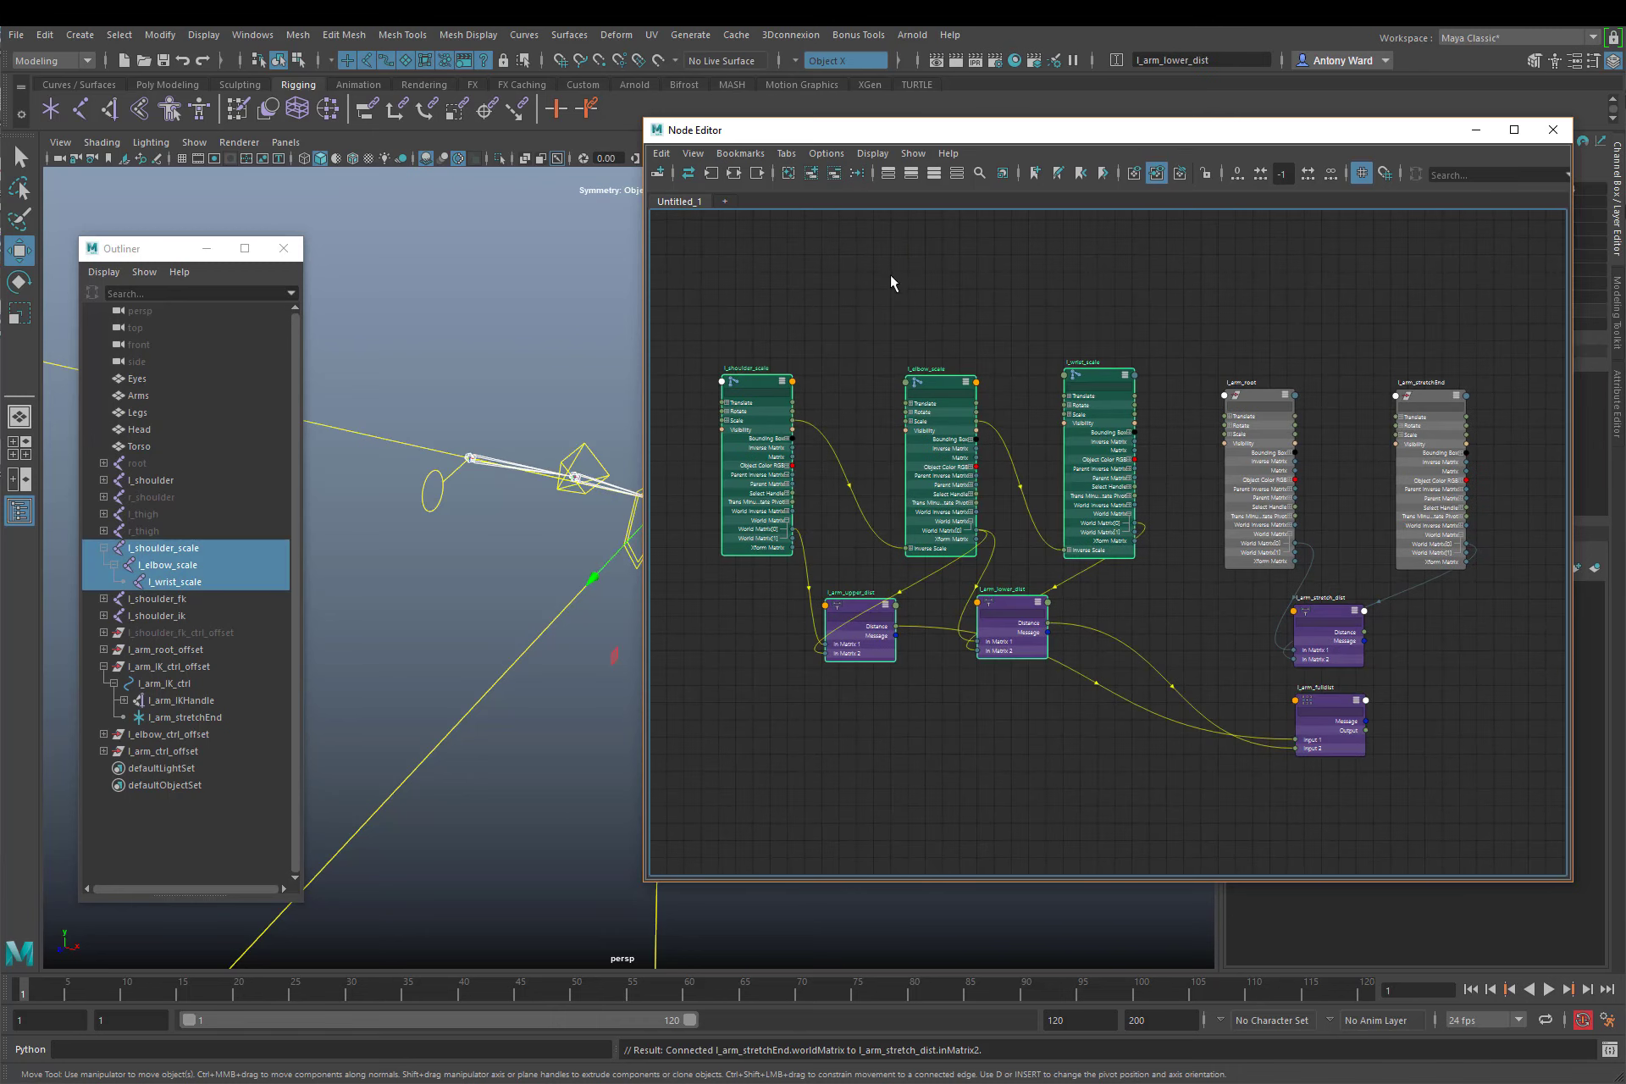
{"action": "left_click", "coordinate": [836, 180]}
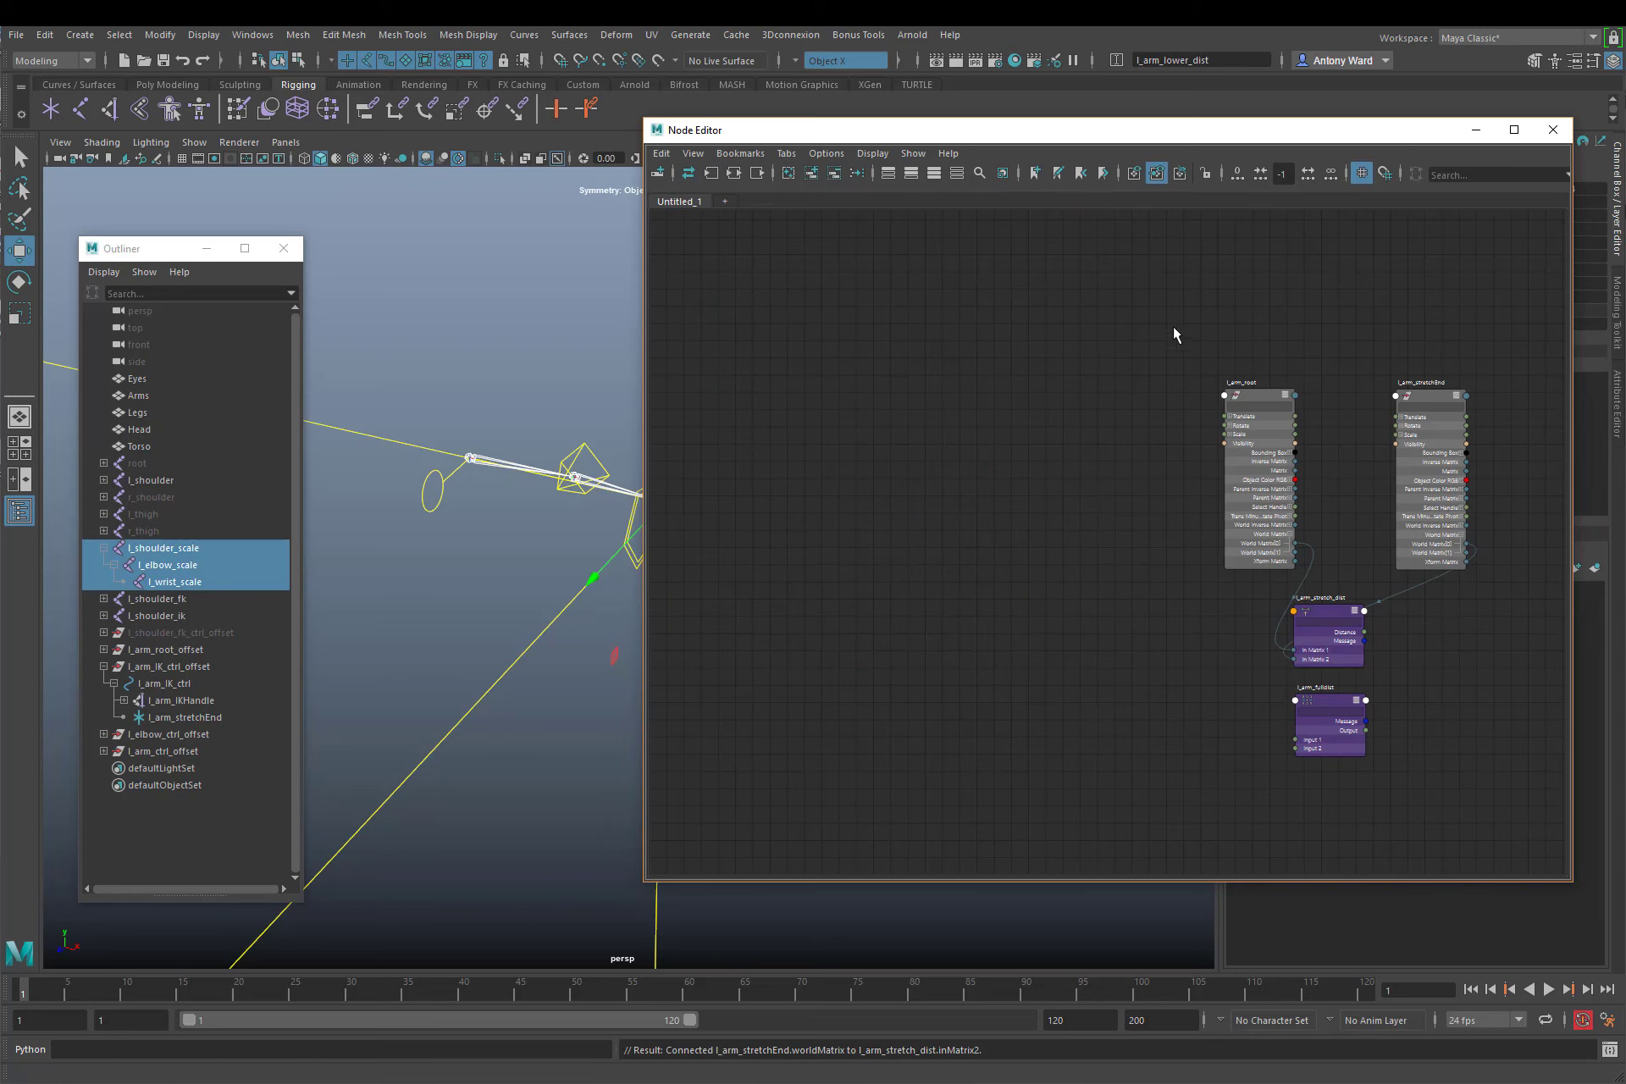
{"action": "left_click", "coordinate": [841, 183]}
{"action": "key", "text": "f"}
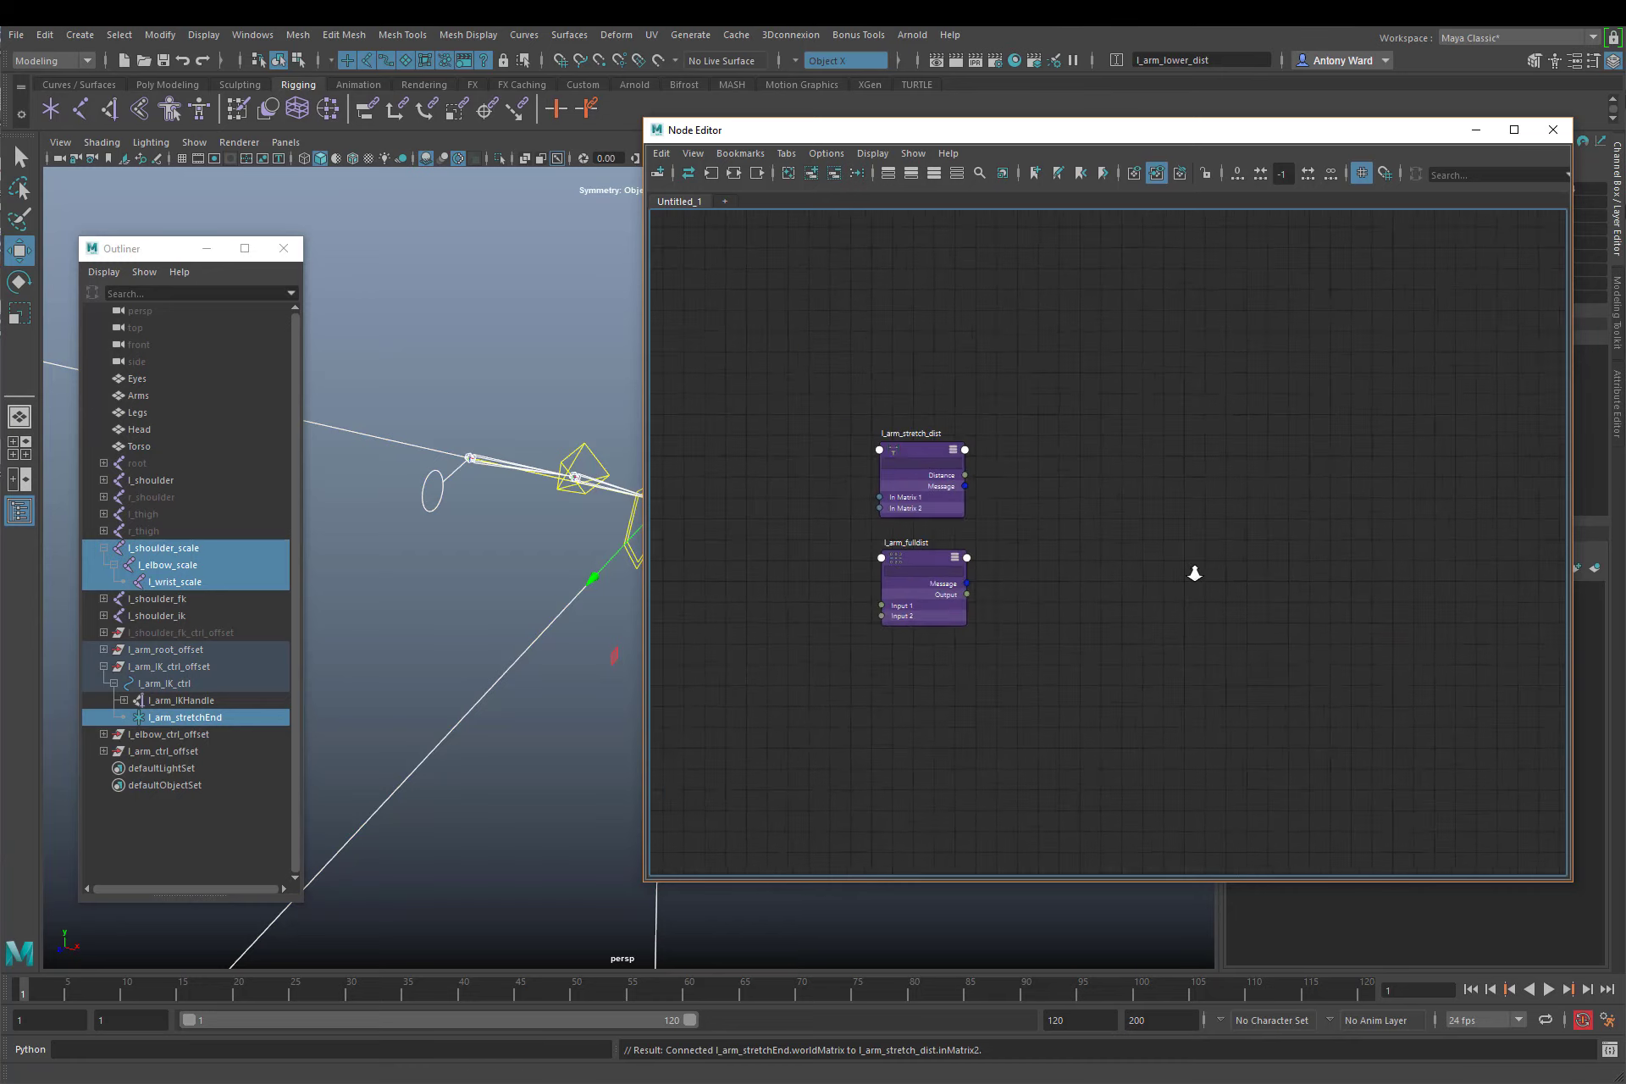
{"action": "middle_click_drag", "start_coordinate": [1122, 548], "coordinate": [1146, 561], "text": "alt"}
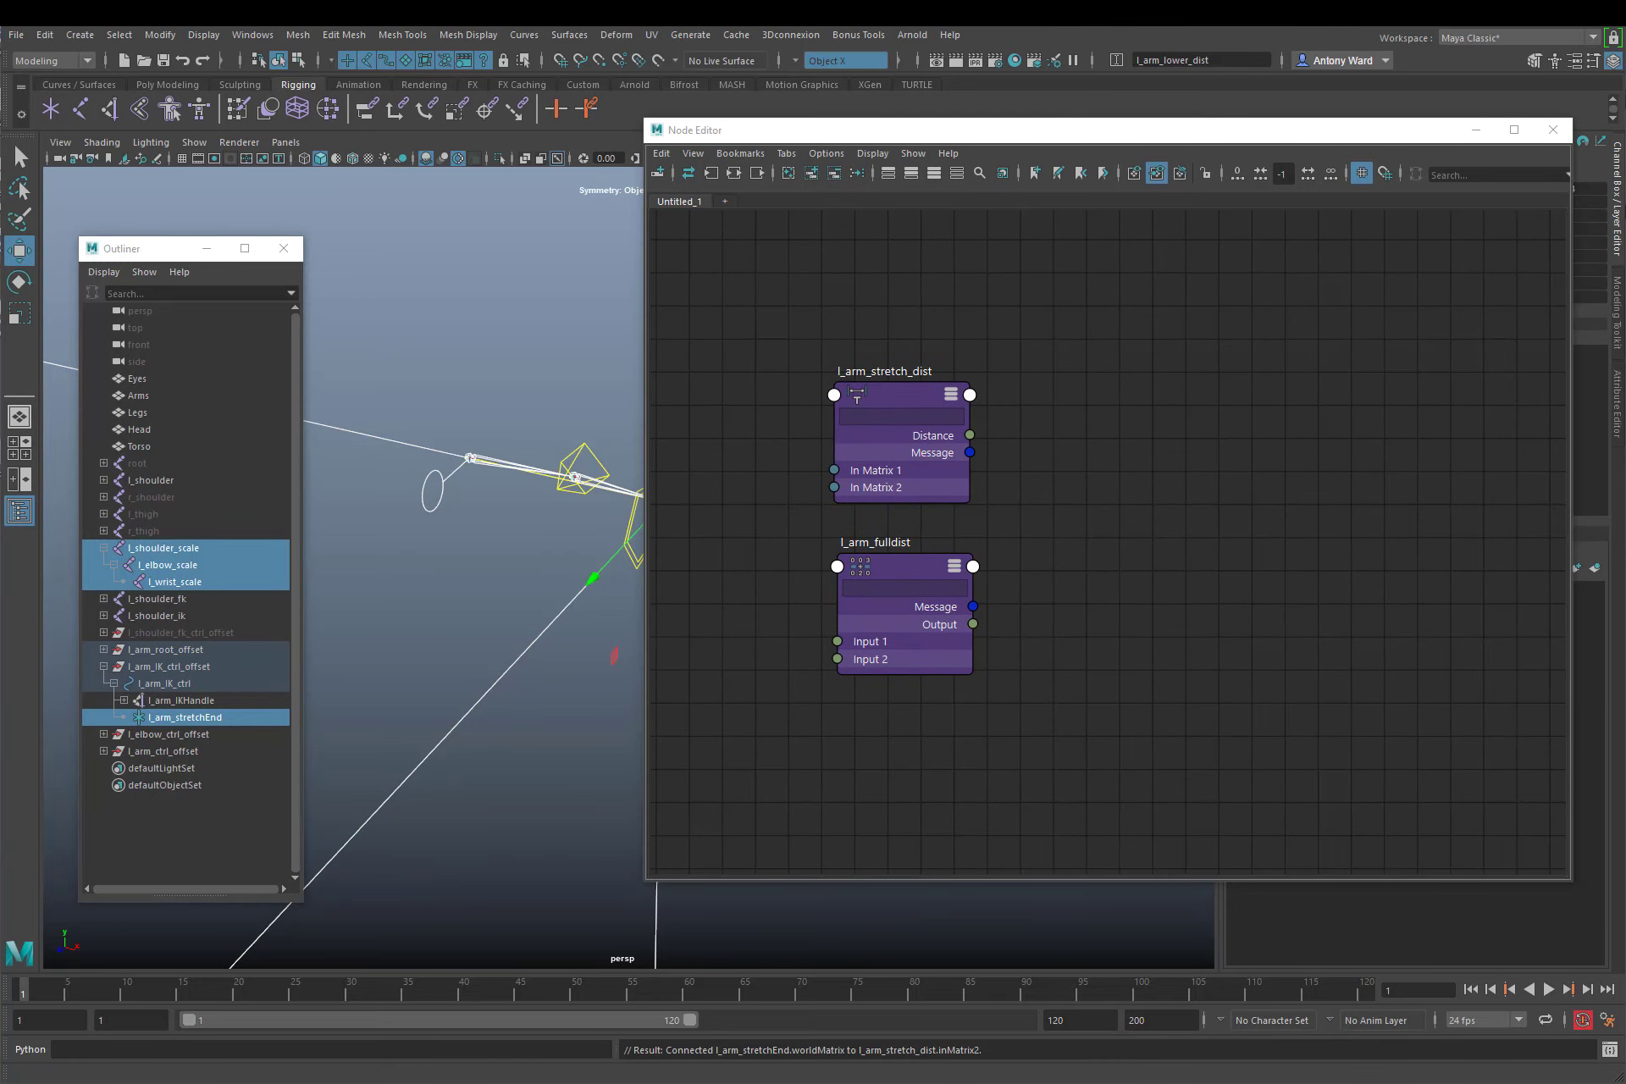
{"action": "middle_click_drag", "start_coordinate": [1264, 467], "coordinate": [1234, 479], "text": "alt"}
{"action": "right_click_drag", "start_coordinate": [1234, 479], "coordinate": [1190, 475], "text": "alt"}
{"action": "left_click", "coordinate": [508, 348]}
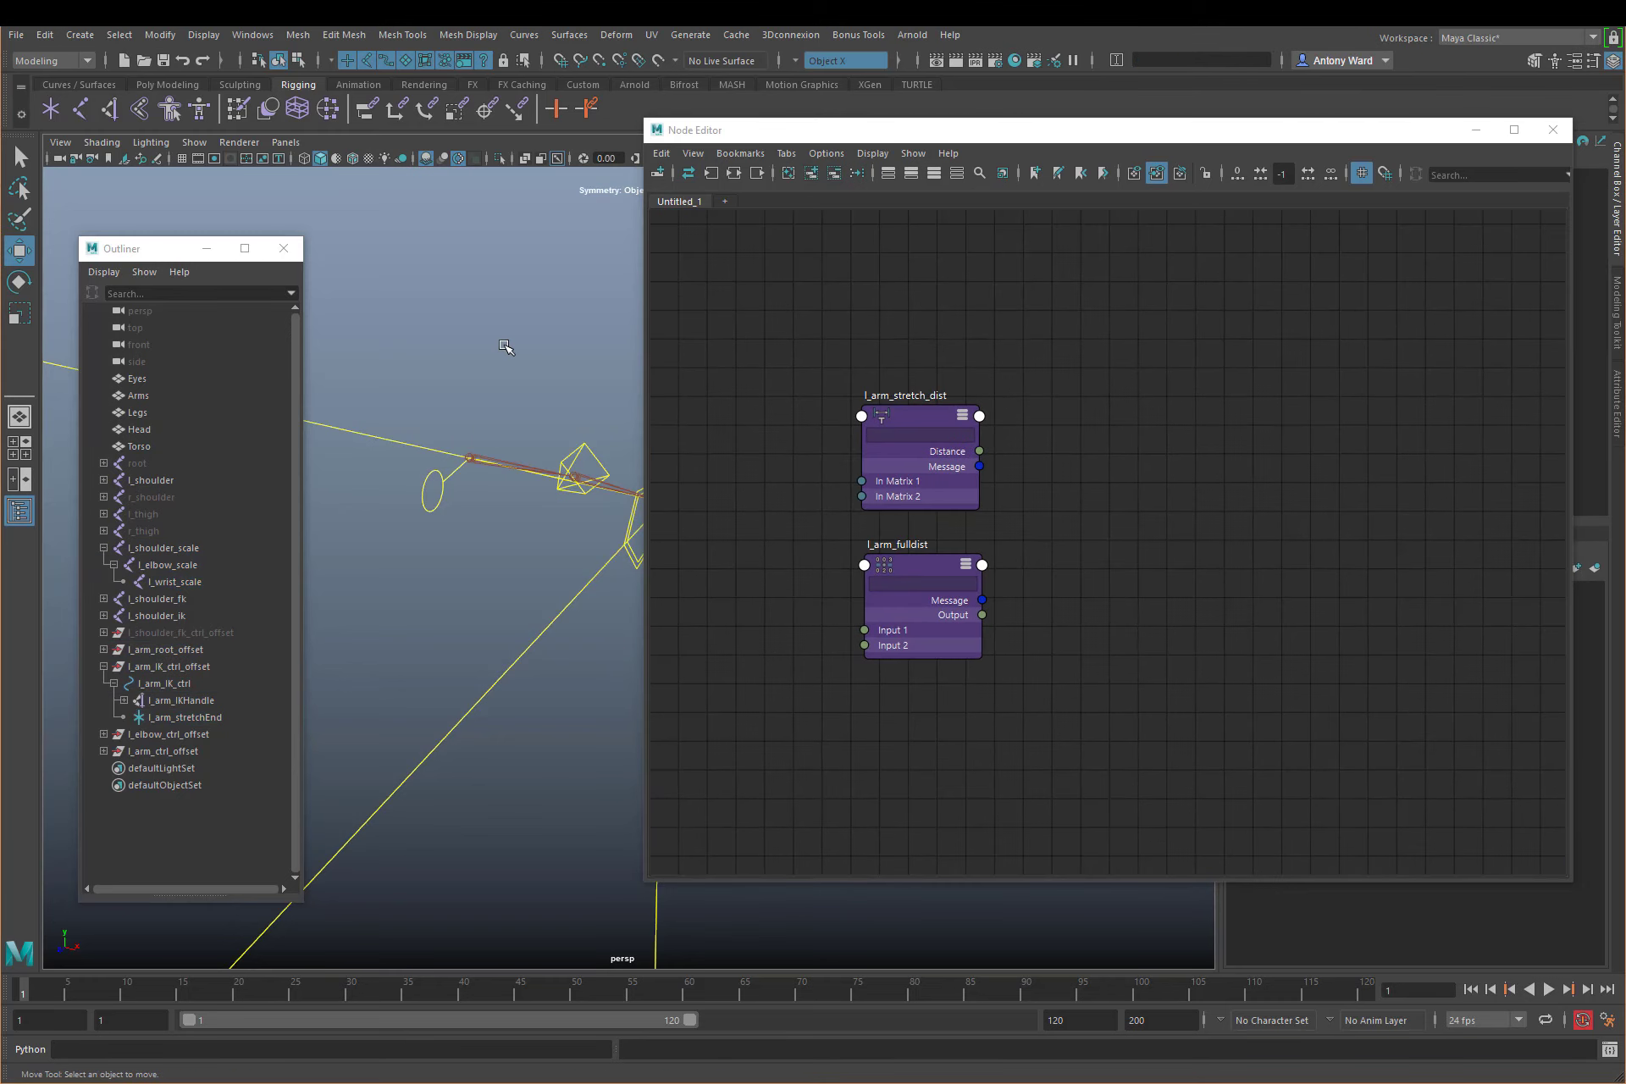
{"action": "middle_click_drag", "start_coordinate": [538, 400], "coordinate": [455, 399], "text": "alt"}
{"action": "left_click_drag", "start_coordinate": [455, 400], "coordinate": [410, 402], "text": "alt"}
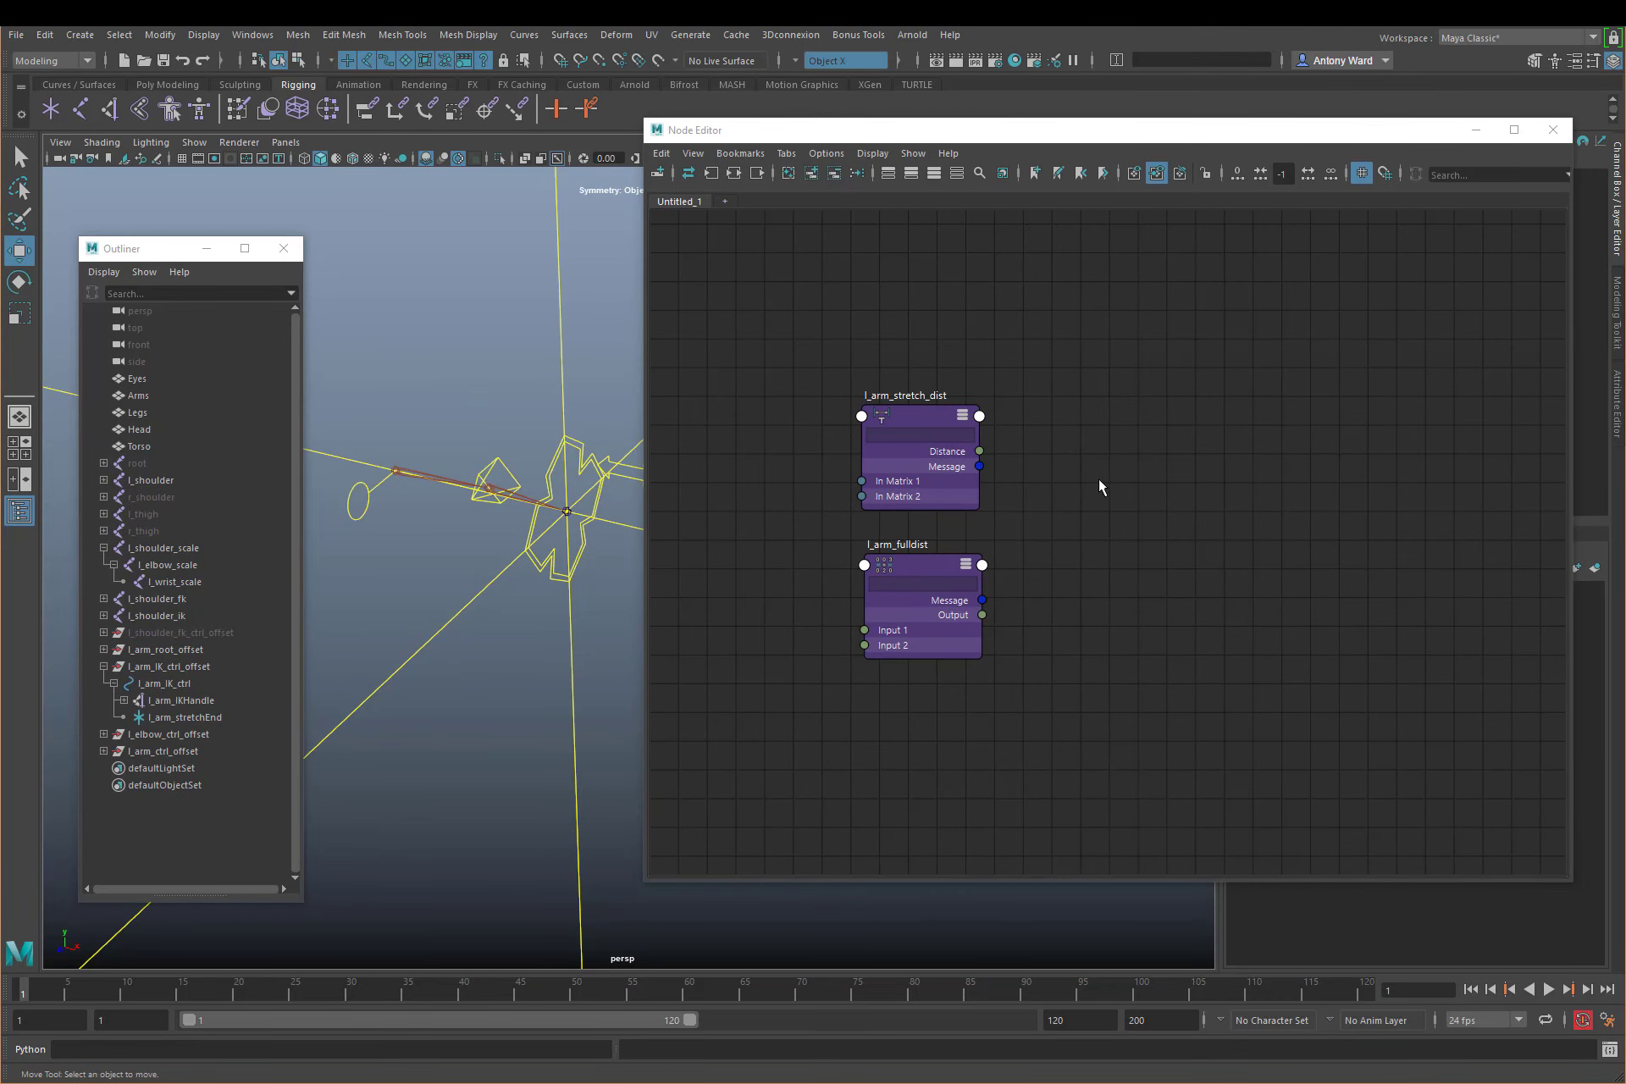
{"action": "left_click", "coordinate": [913, 419]}
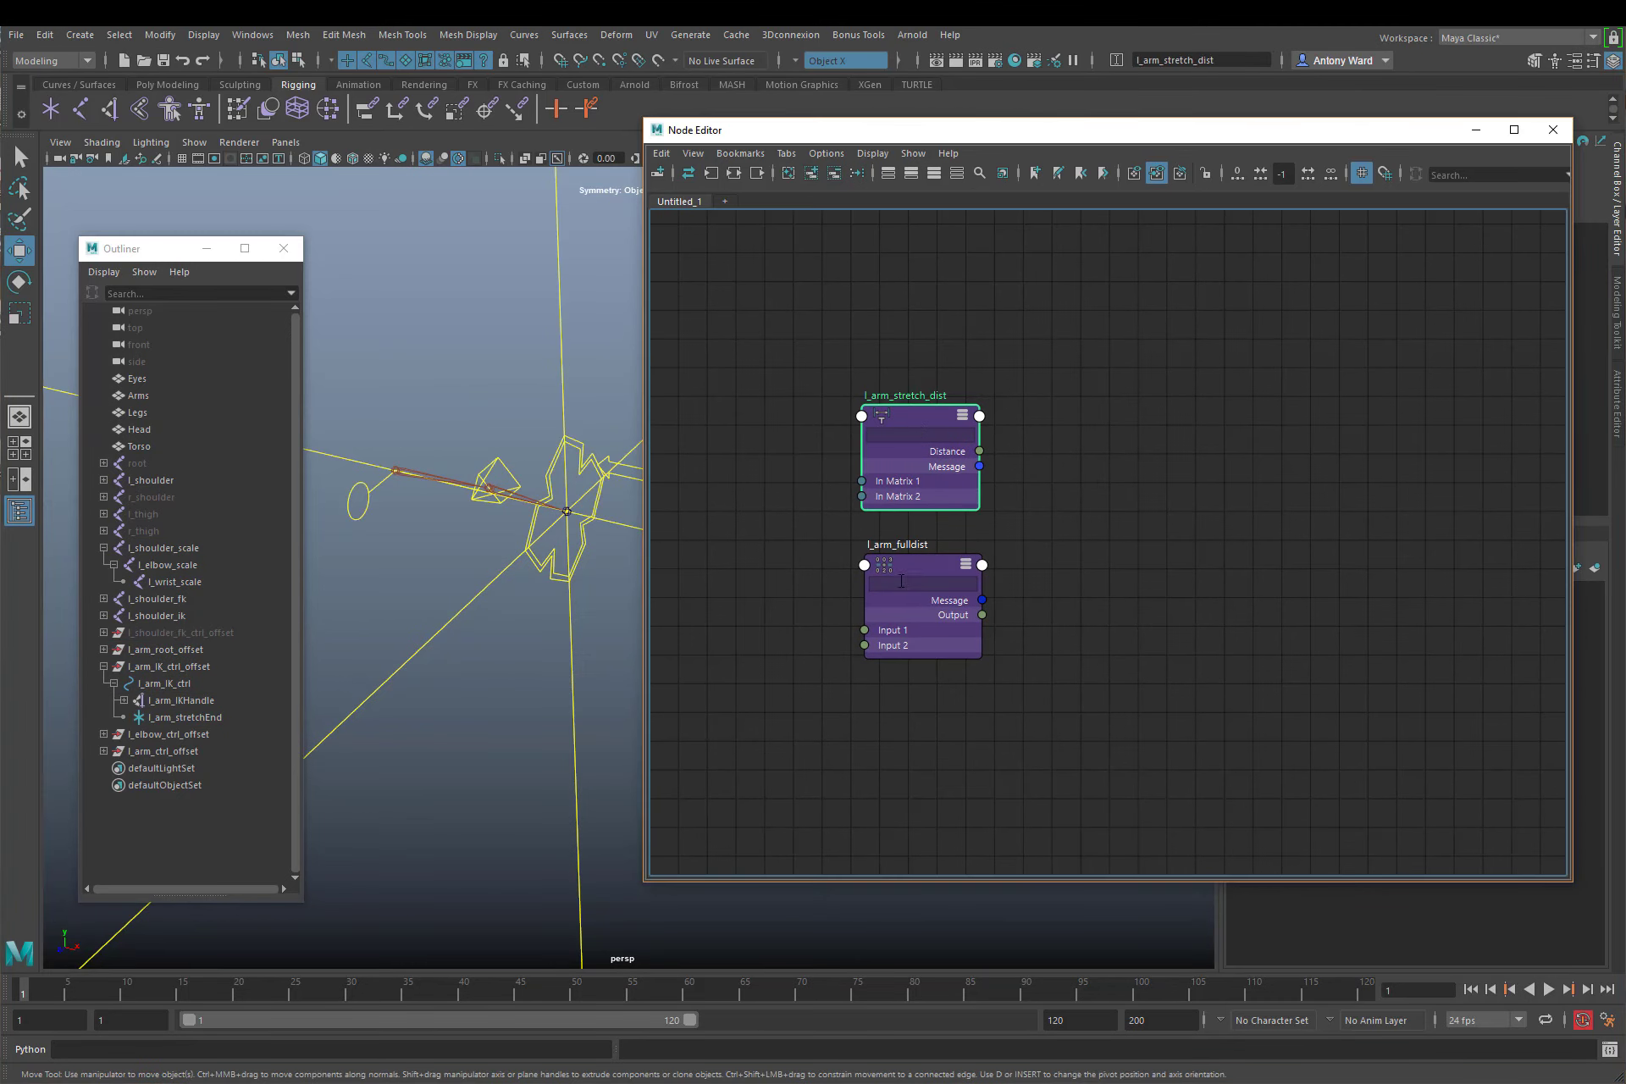
{"action": "left_click", "coordinate": [910, 564]}
{"action": "left_click", "coordinate": [1075, 450]}
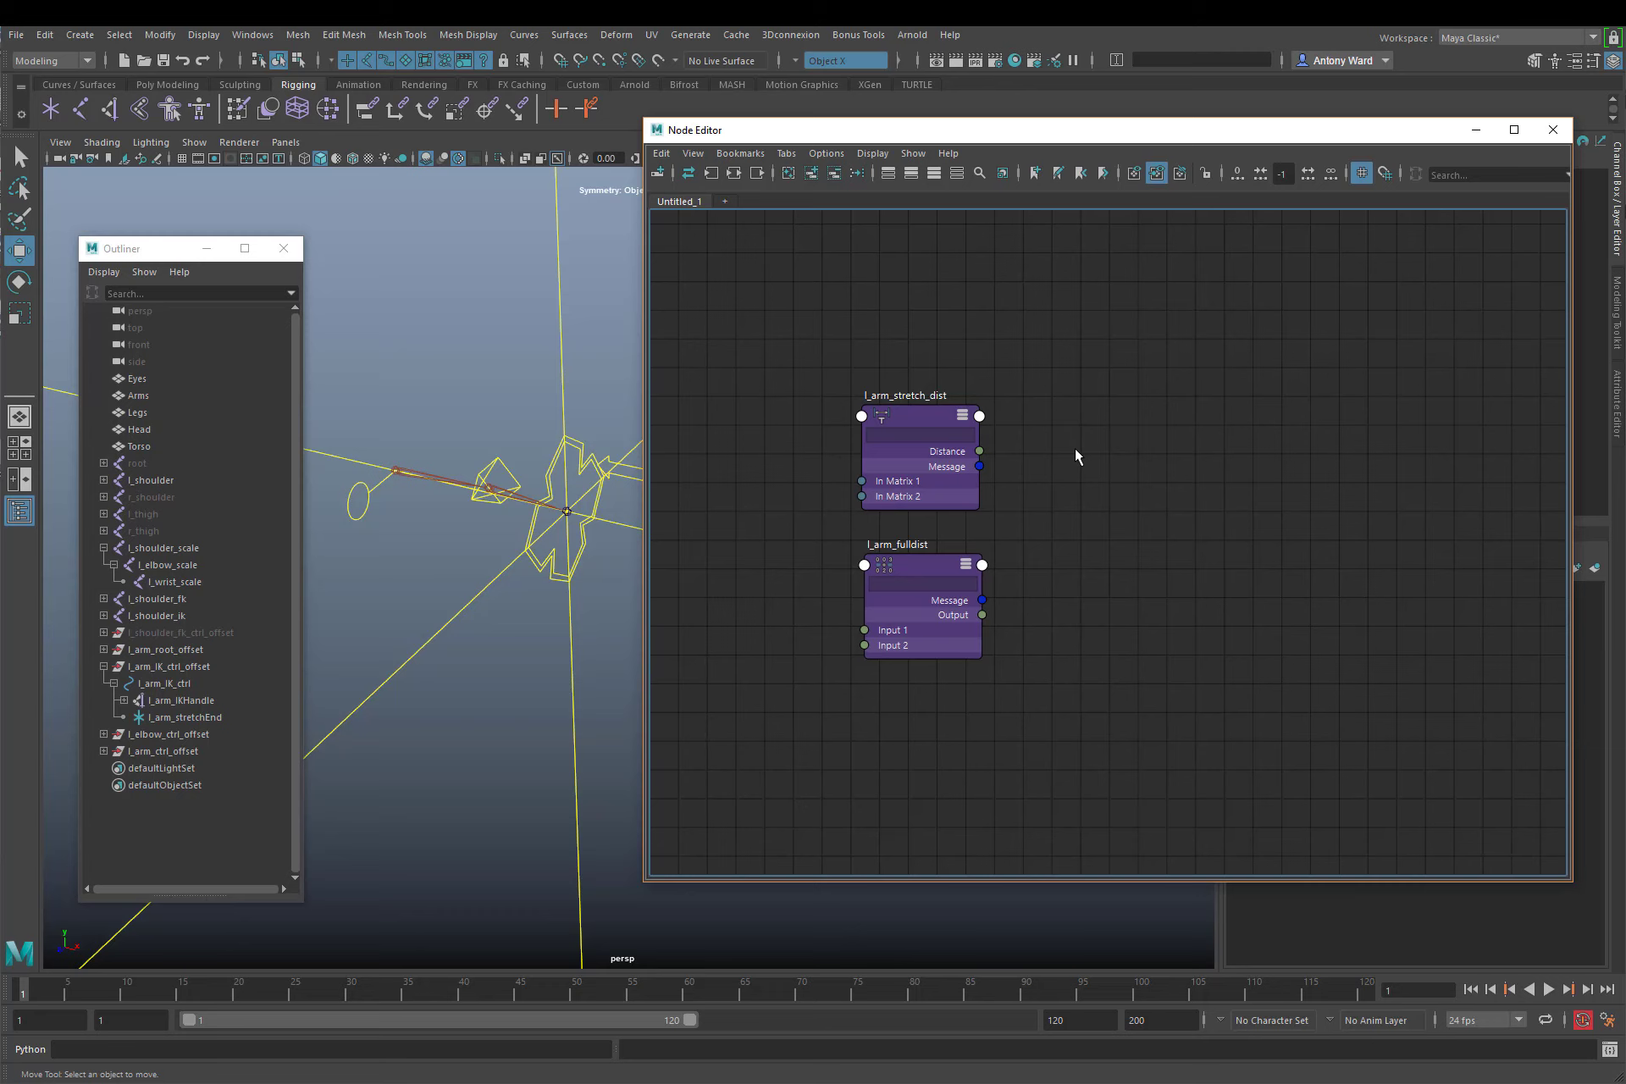
Create a condition node and place it beside the l_arm_stretch_dist and l_arm_fulldist nodes
{"action": "key", "text": "Tab"}
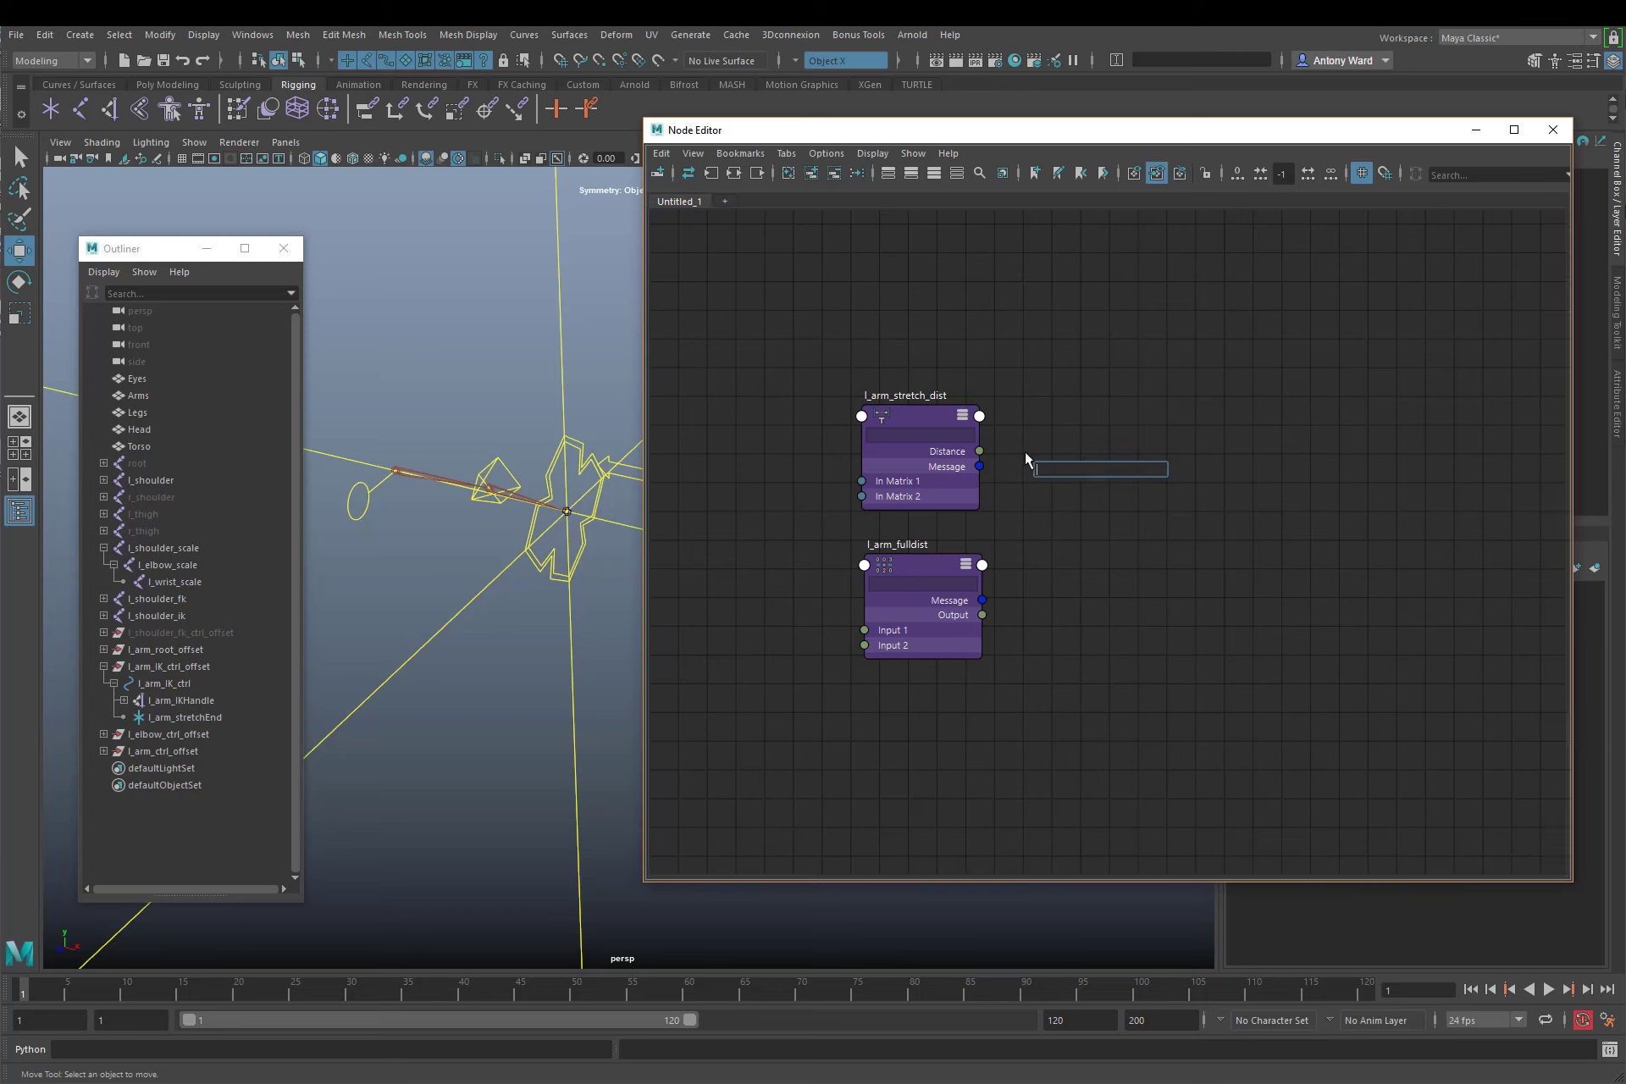
{"action": "type", "text": "conditio"}
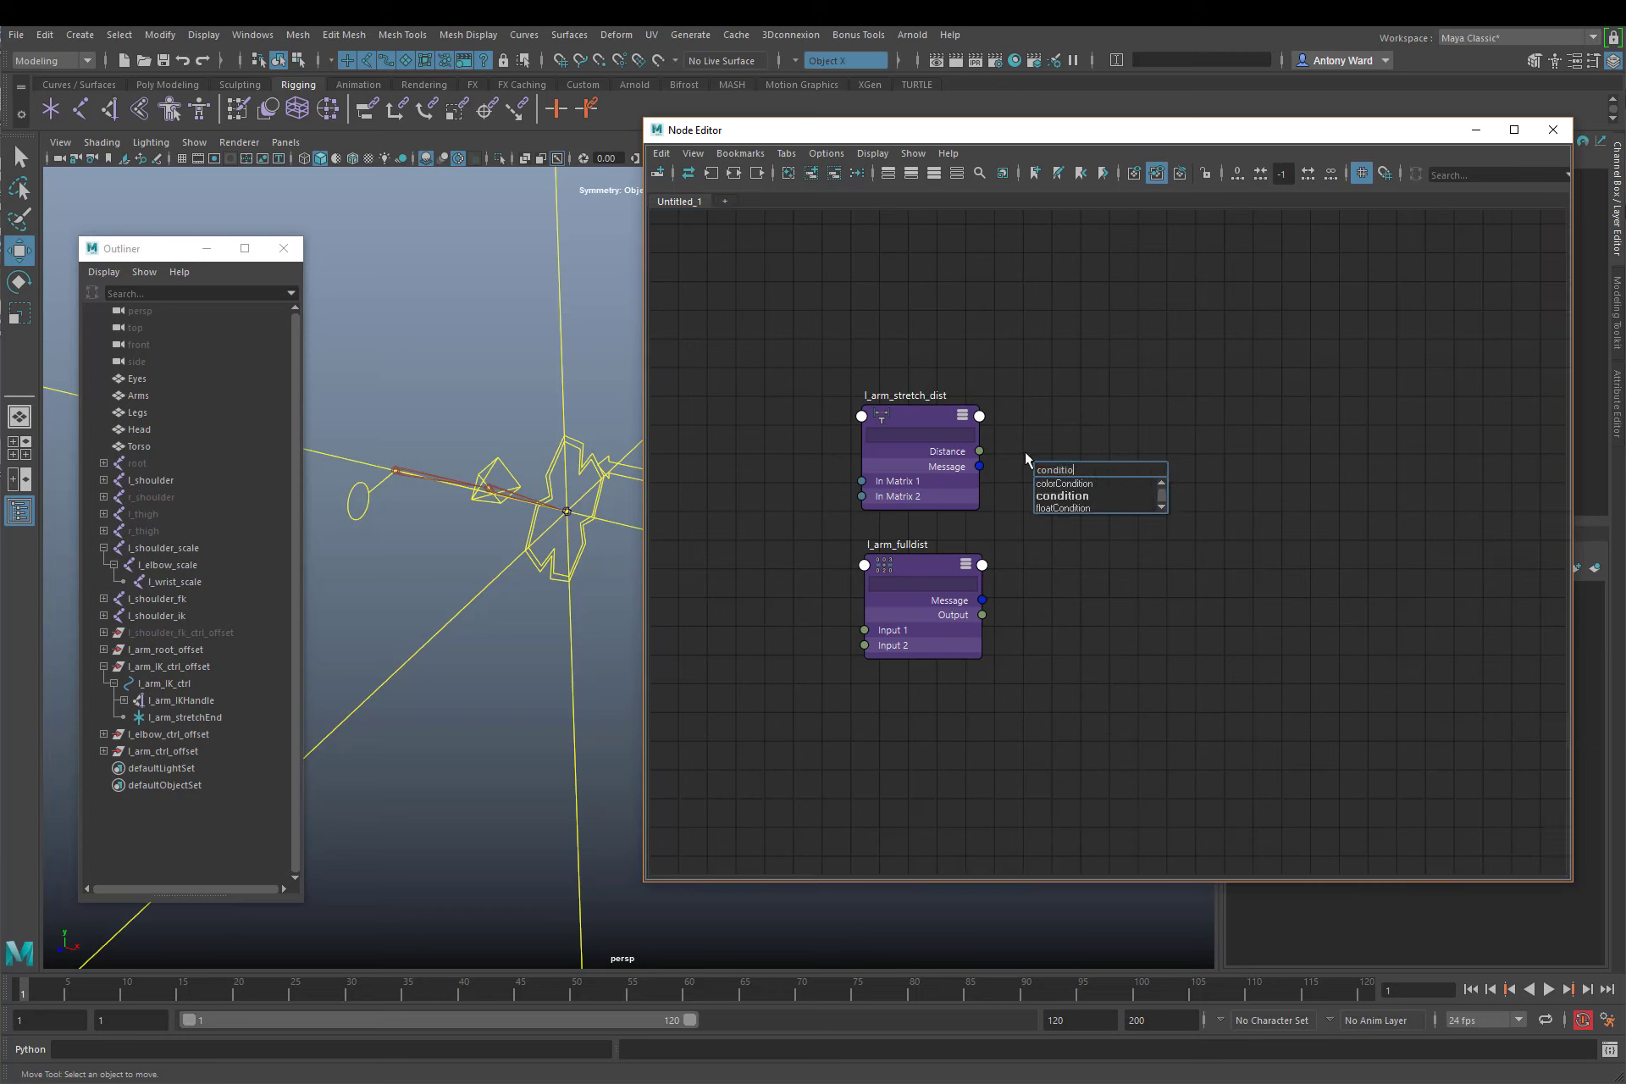
{"action": "left_click", "coordinate": [1088, 498]}
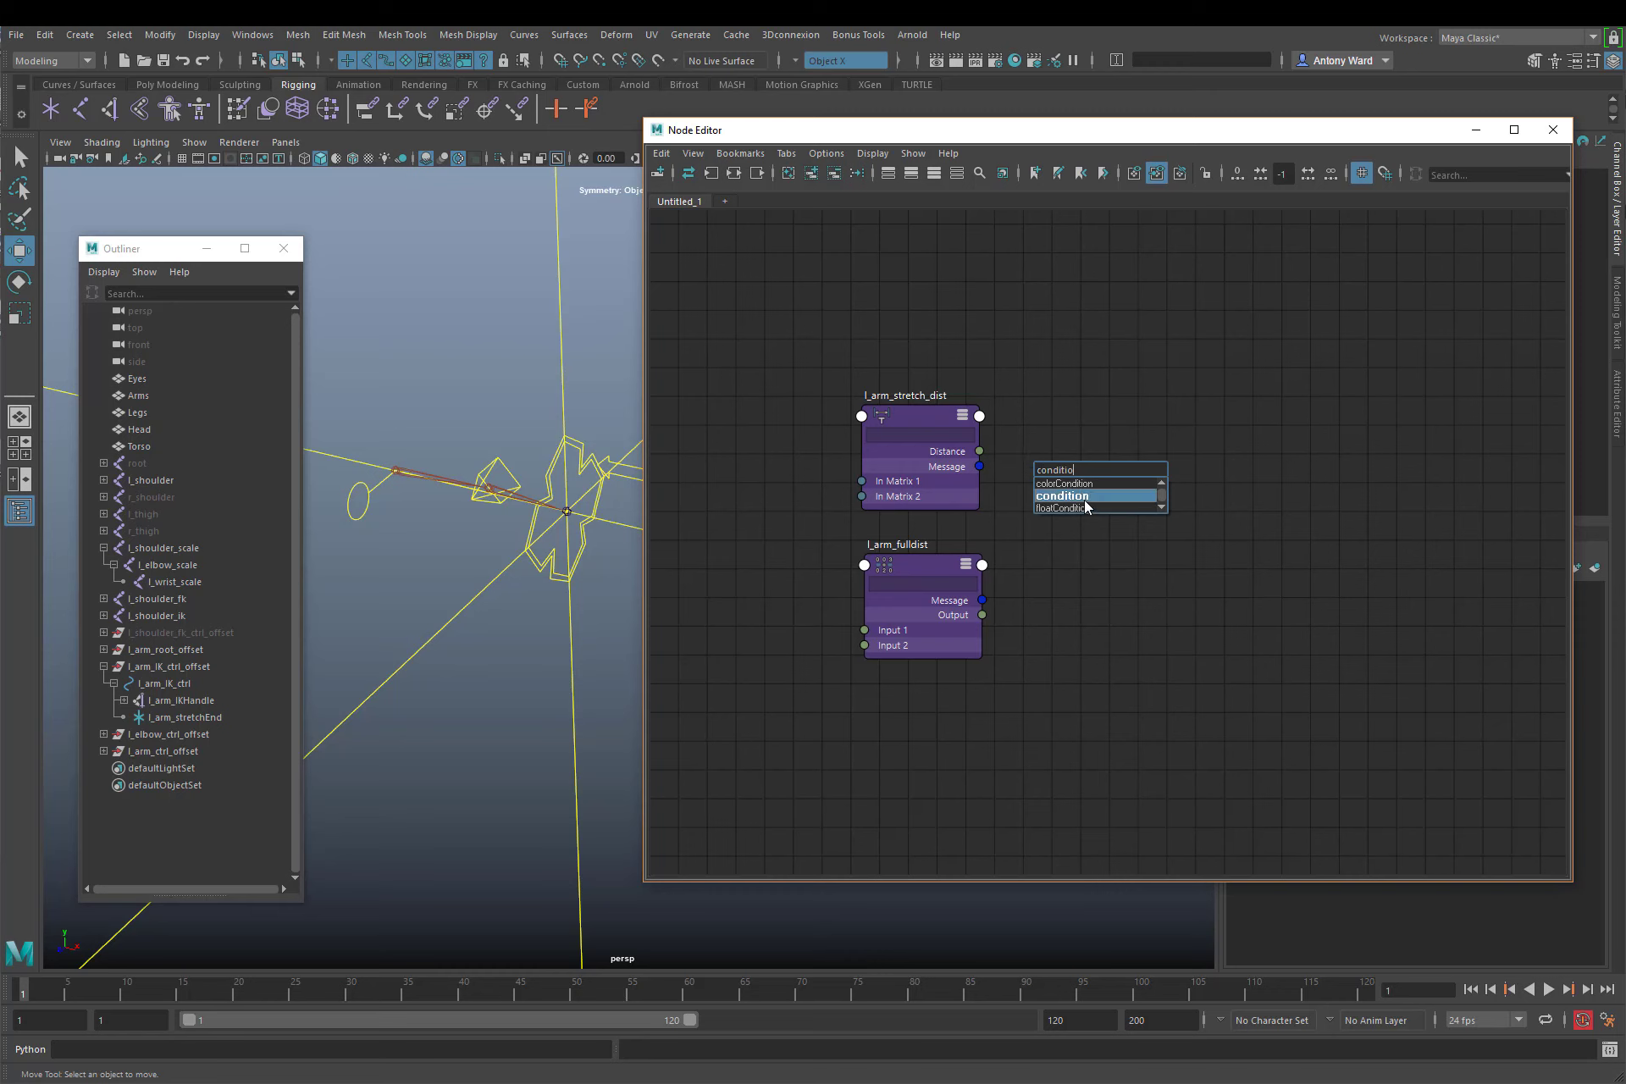
{"action": "left_click", "coordinate": [1133, 474]}
{"action": "left_click_drag", "start_coordinate": [1101, 483], "coordinate": [1164, 459]}
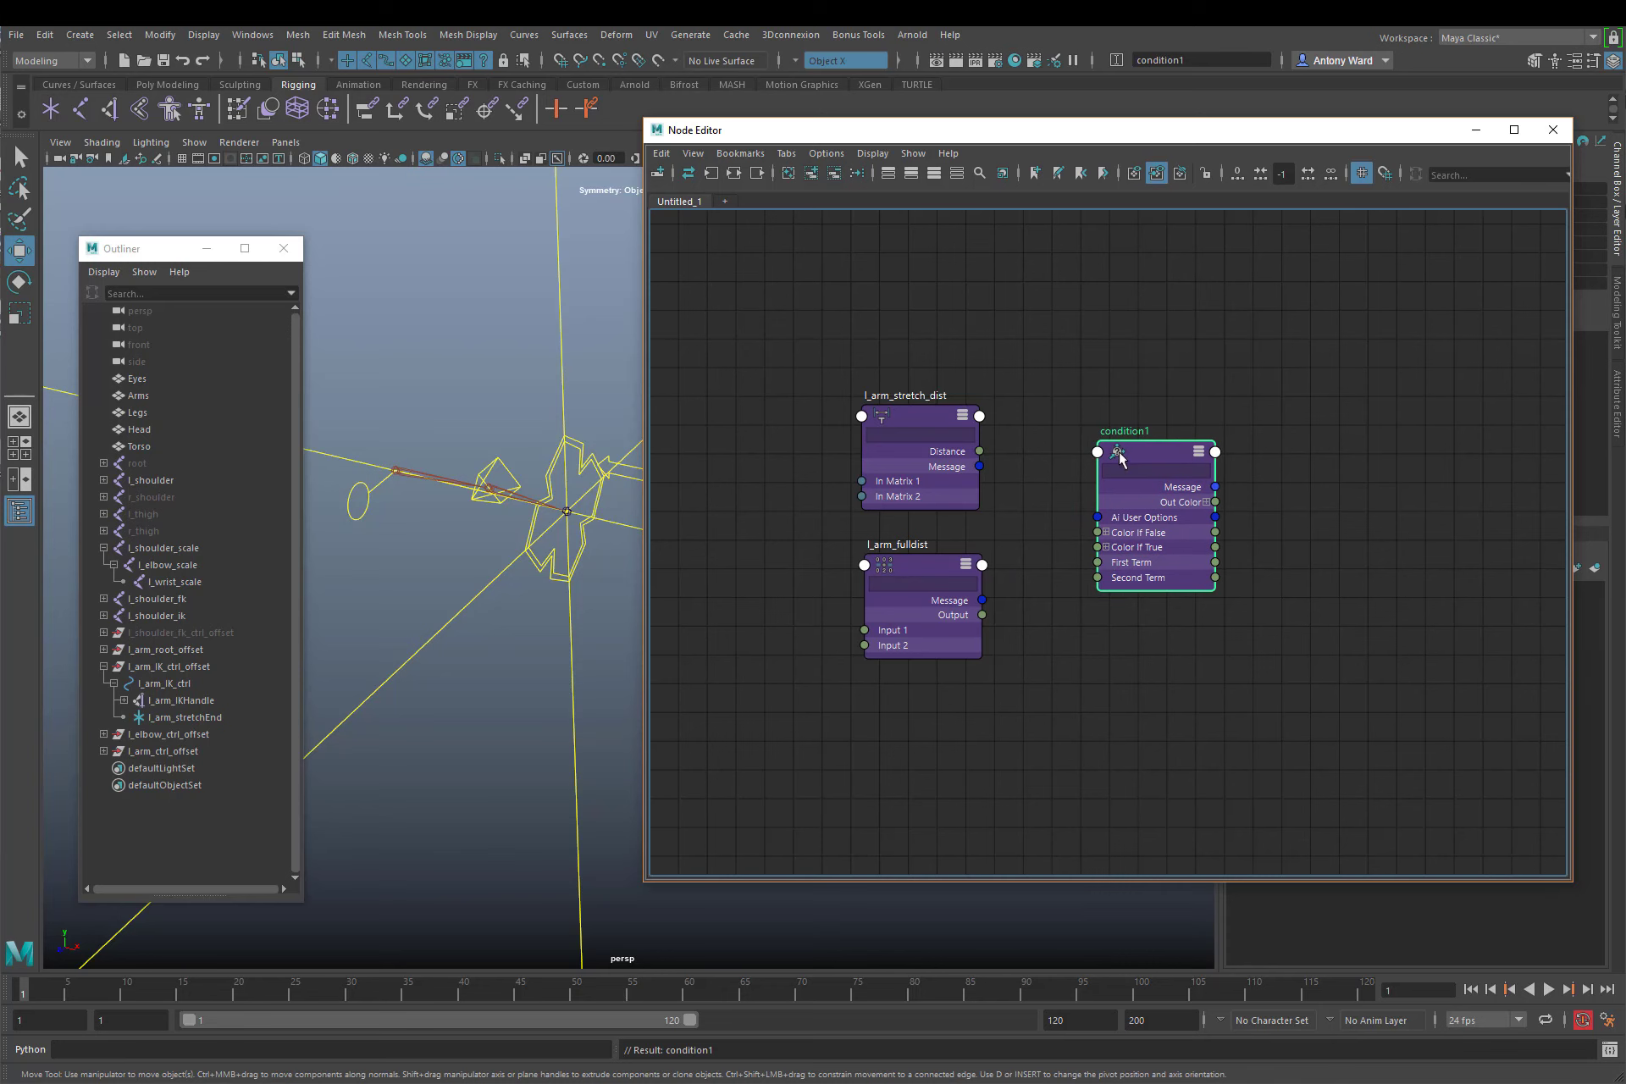
Move the Node Editor clear of the Attribute Editor, show the condition node's attributes there, and slightly widen the Node Editor
{"action": "left_click_drag", "start_coordinate": [1255, 133], "coordinate": [943, 164]}
{"action": "left_click_drag", "start_coordinate": [1259, 492], "coordinate": [1180, 488]}
{"action": "left_click", "coordinate": [1616, 414]}
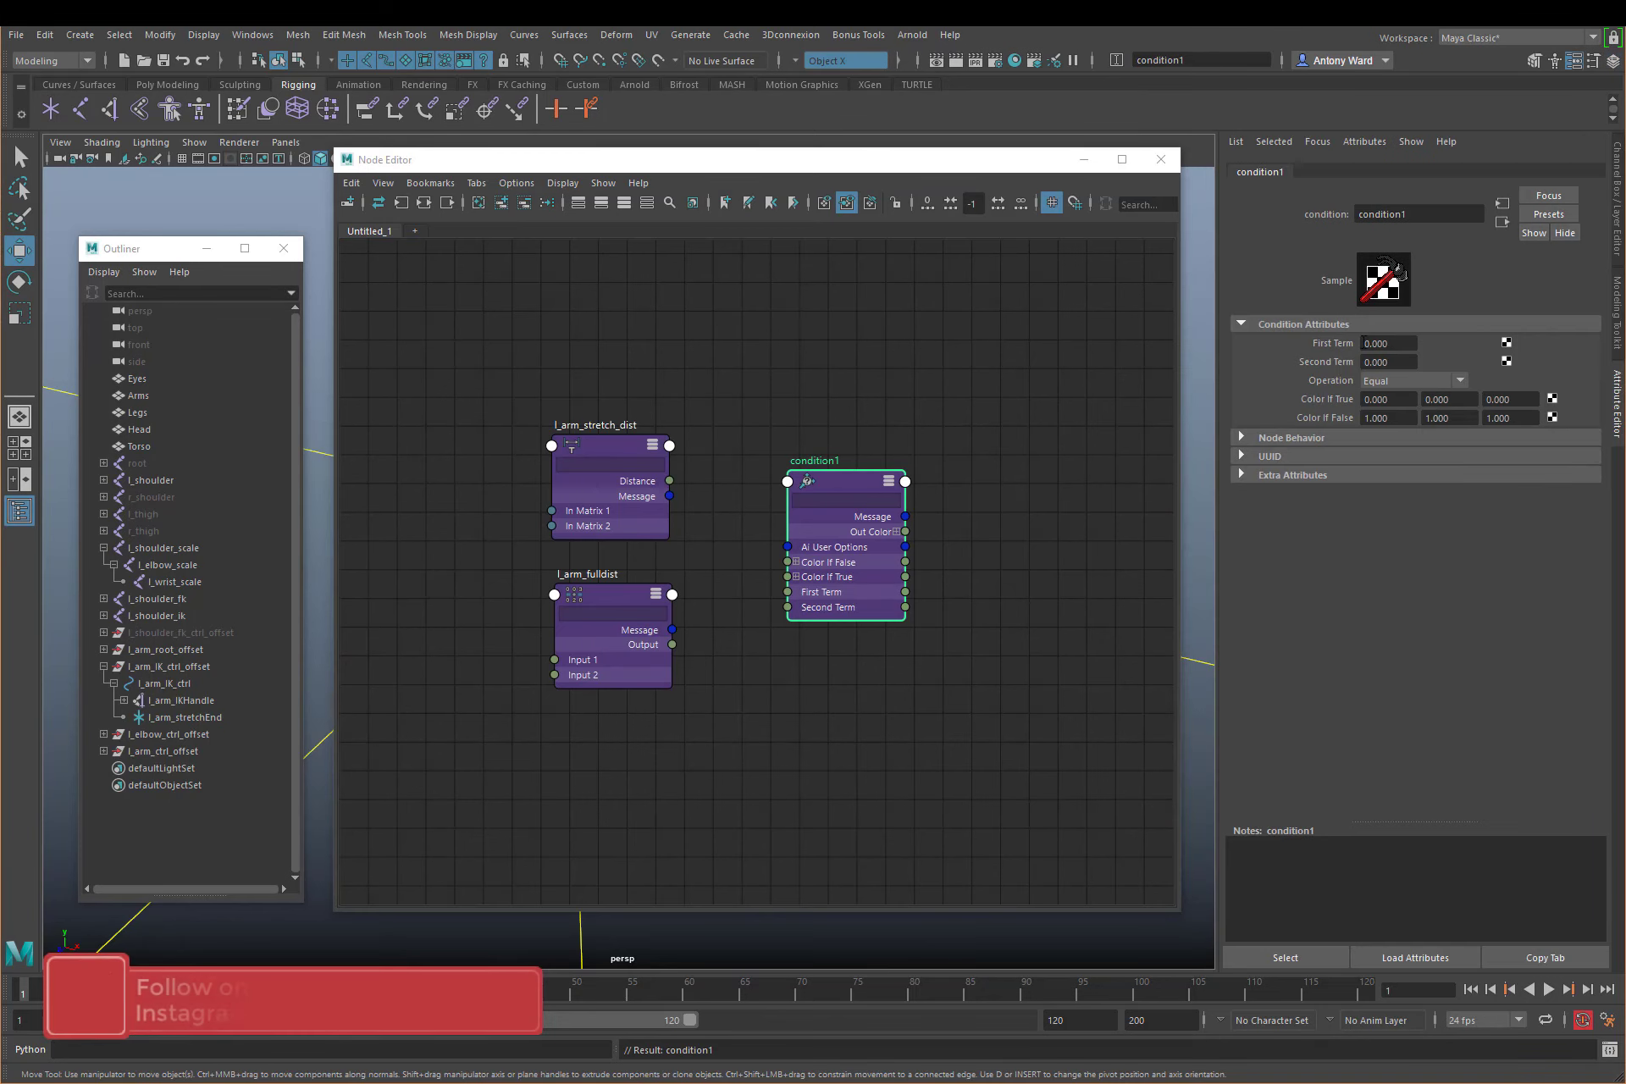
{"action": "left_click_drag", "start_coordinate": [1180, 461], "coordinate": [1206, 459]}
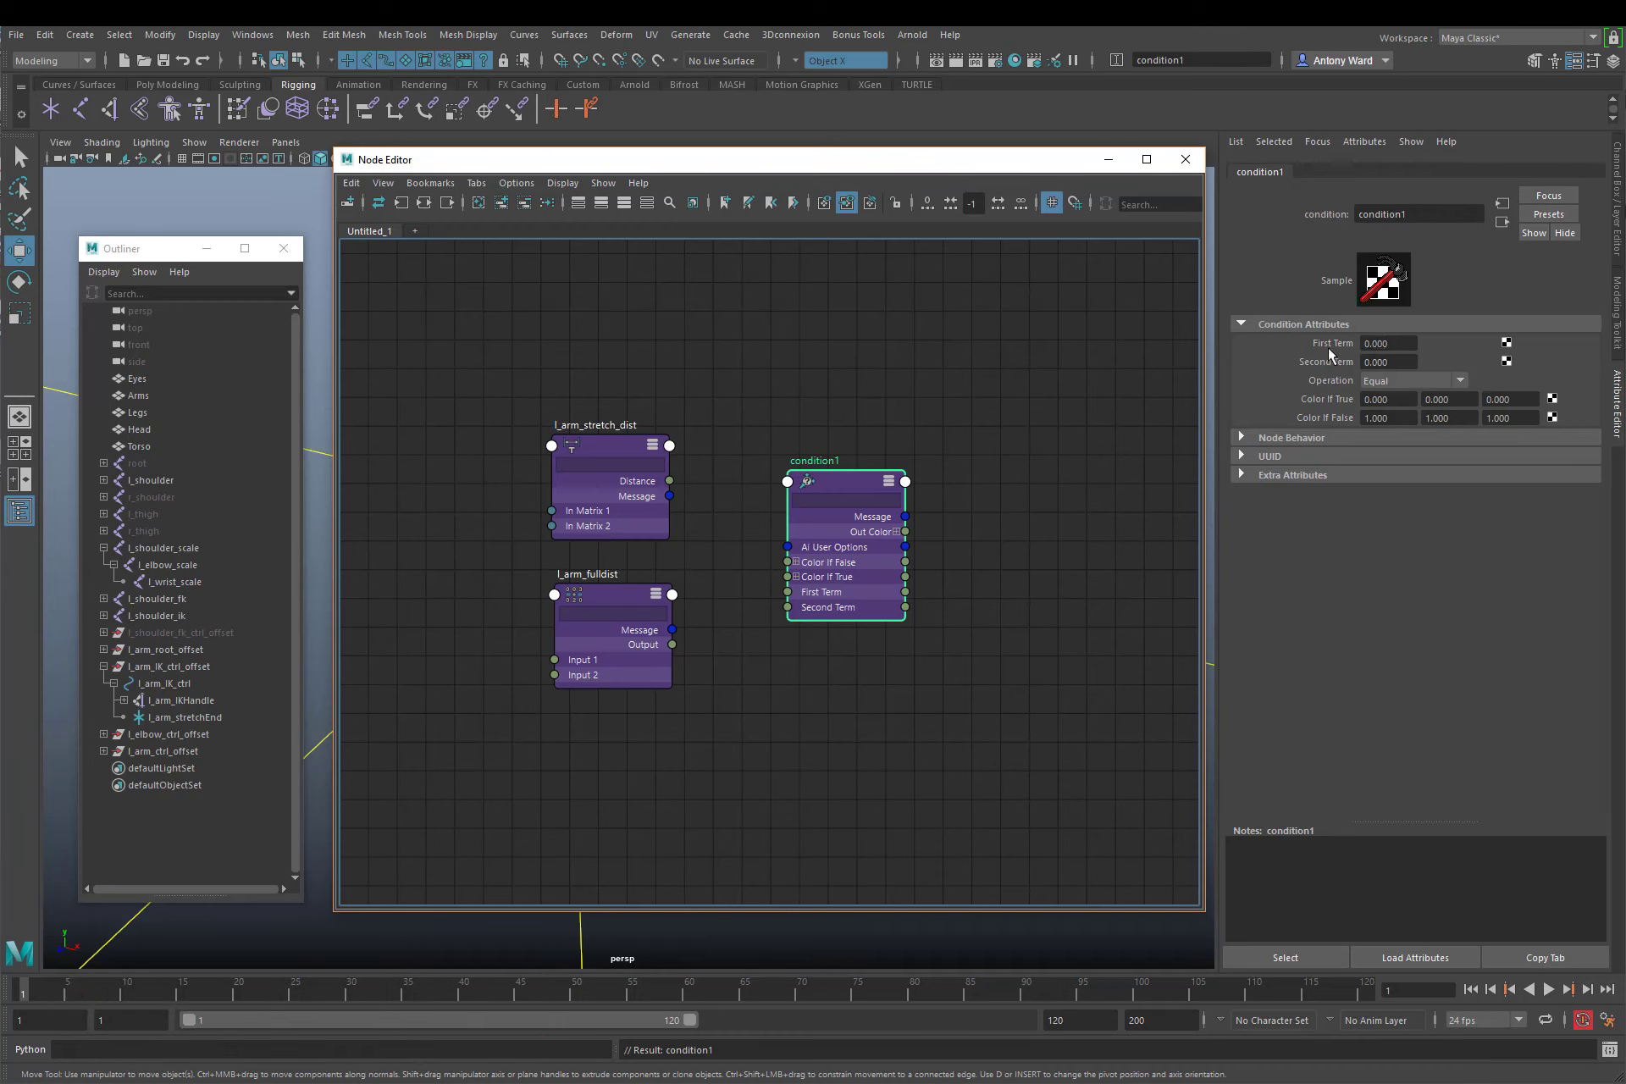
{"action": "left_click", "coordinate": [1389, 381]}
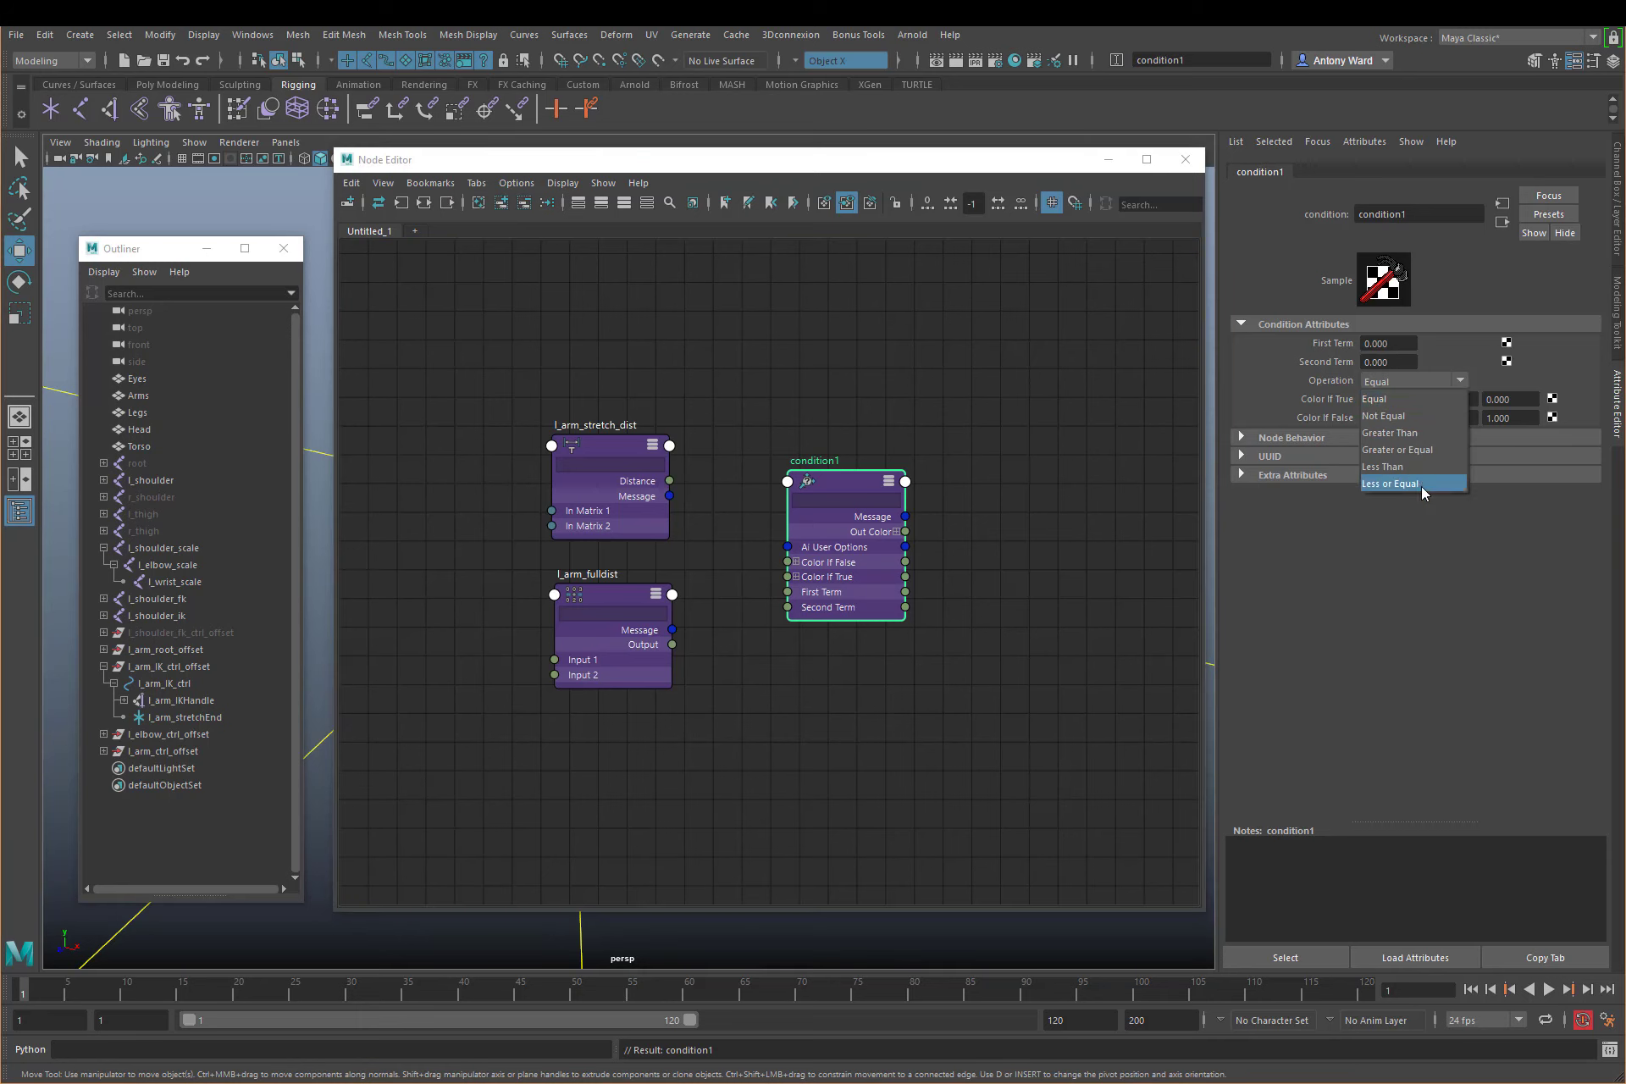
{"action": "left_click", "coordinate": [1282, 382]}
{"action": "left_click_drag", "start_coordinate": [1409, 363], "coordinate": [1285, 362]}
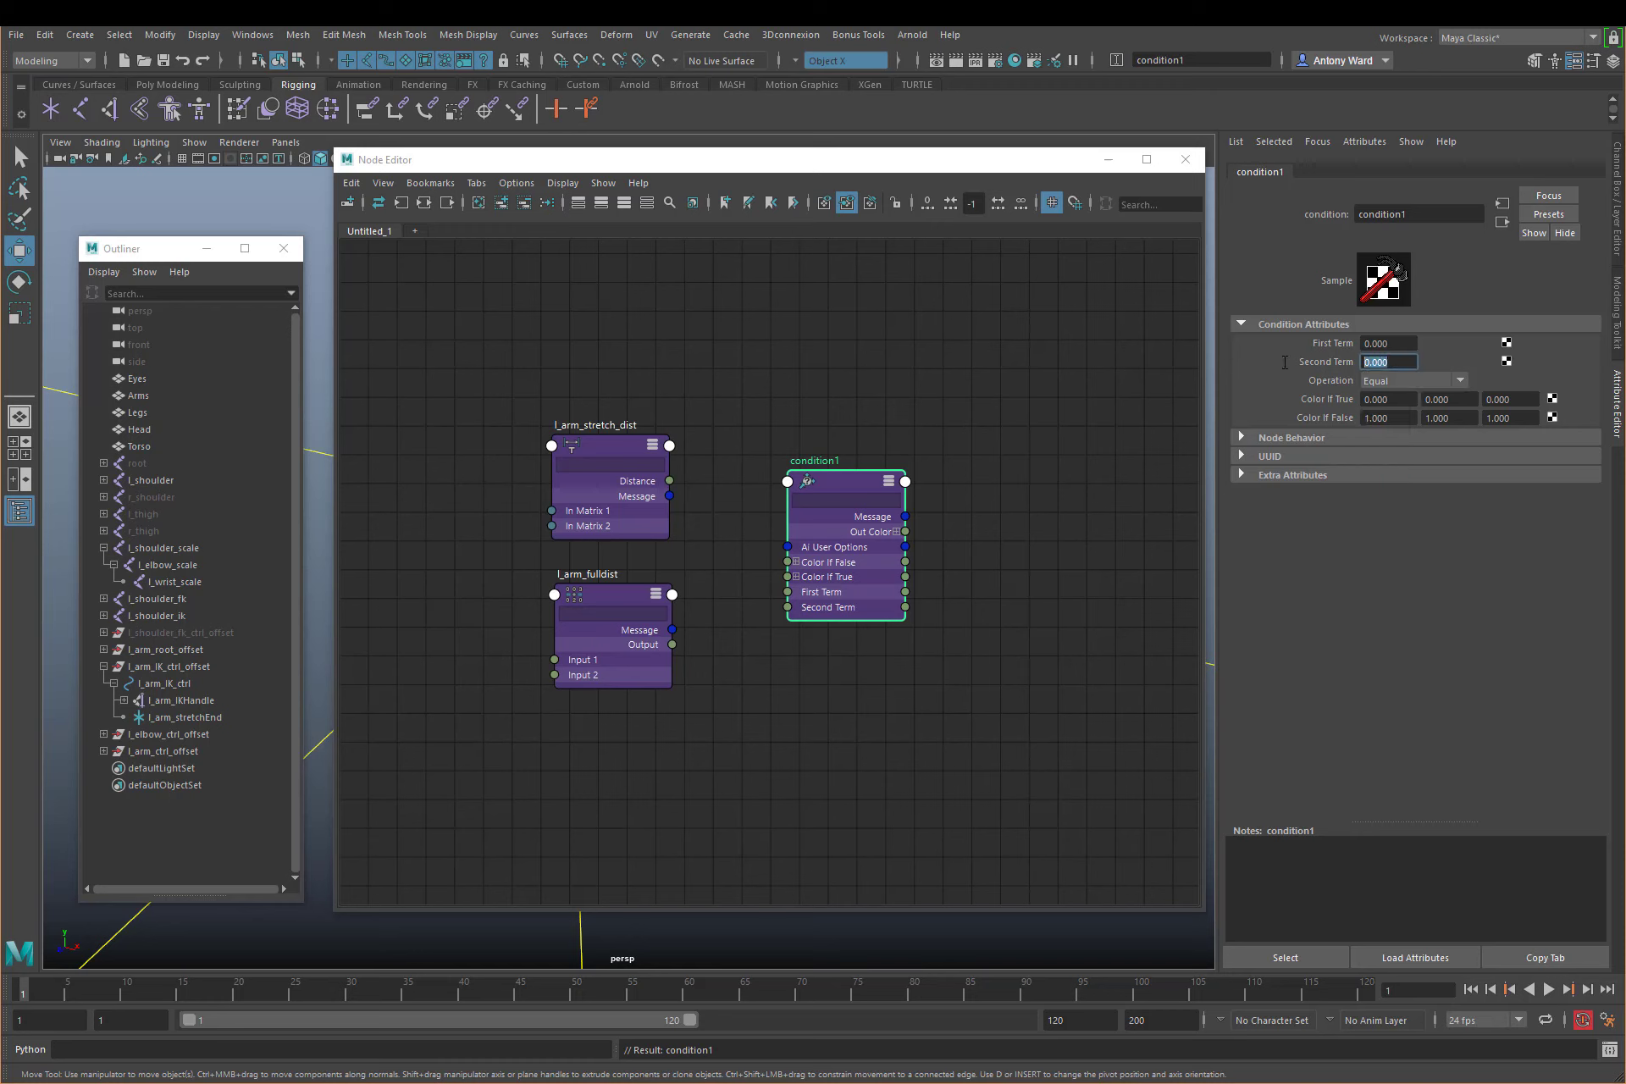
{"action": "left_click", "coordinate": [1396, 344]}
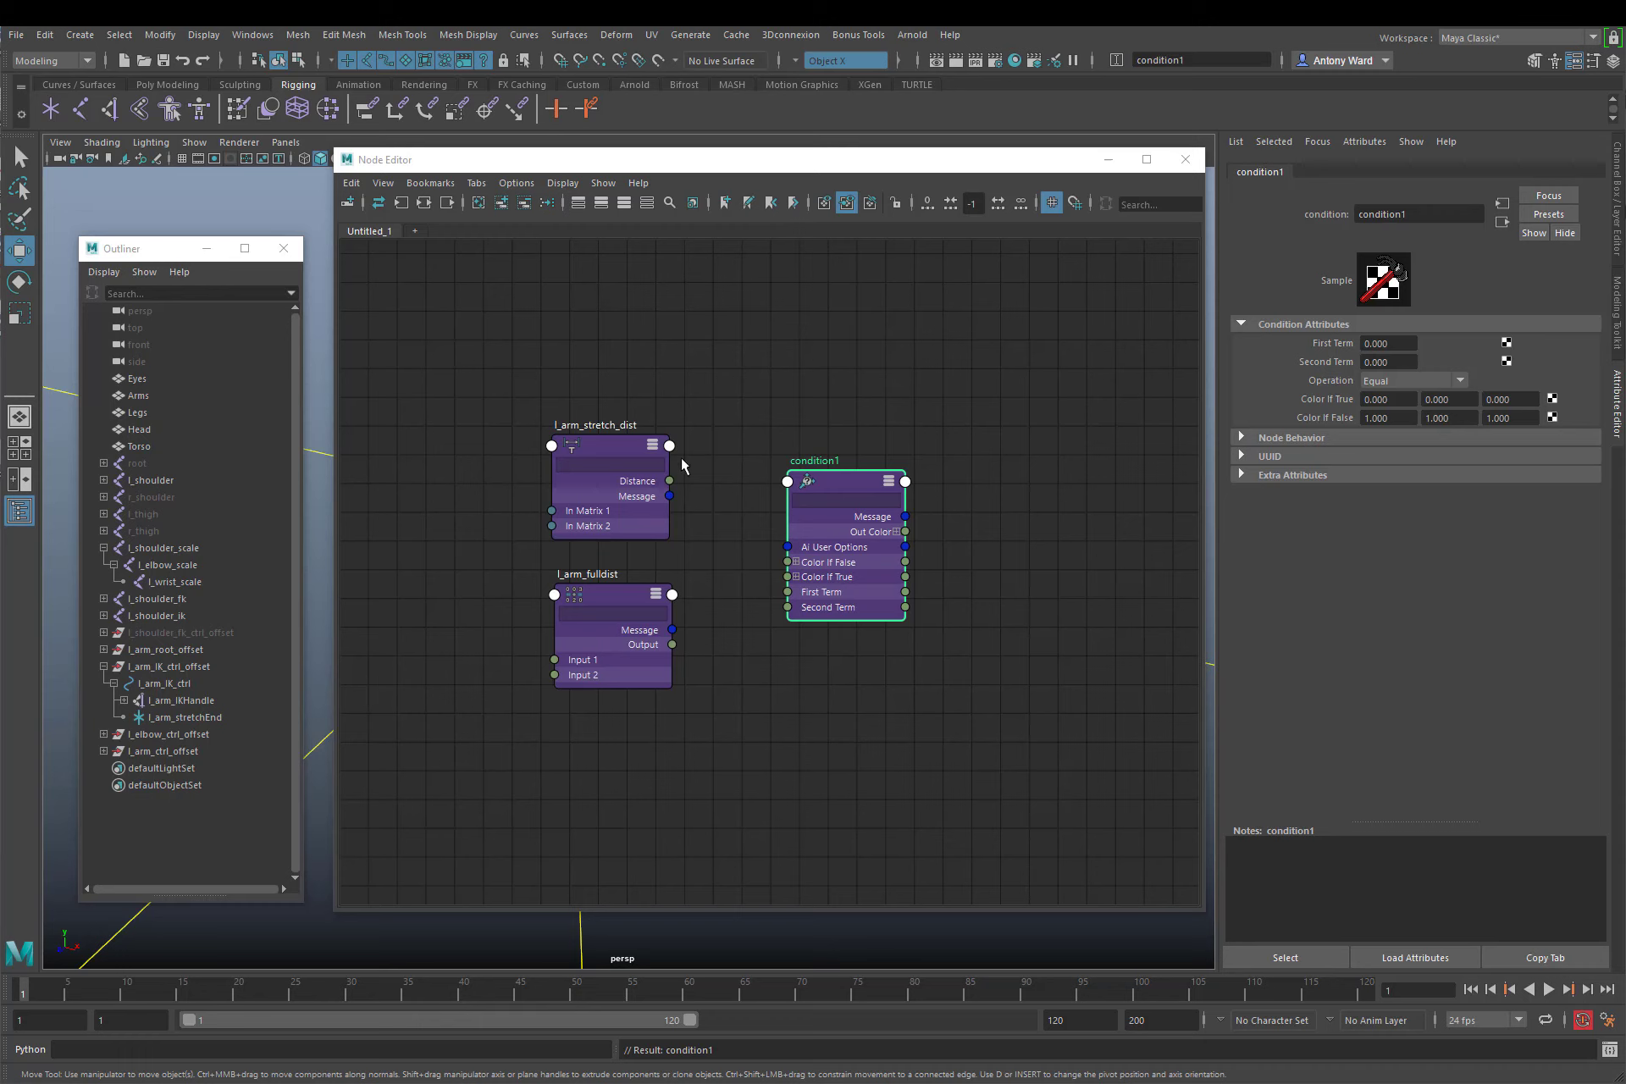
Connect Distance of l_arm_stretch_dist to the condition node's First Term and Output of l_arm_fulldist to its Second Term
{"action": "left_click", "coordinate": [601, 457]}
{"action": "left_click_drag", "start_coordinate": [669, 481], "coordinate": [785, 597]}
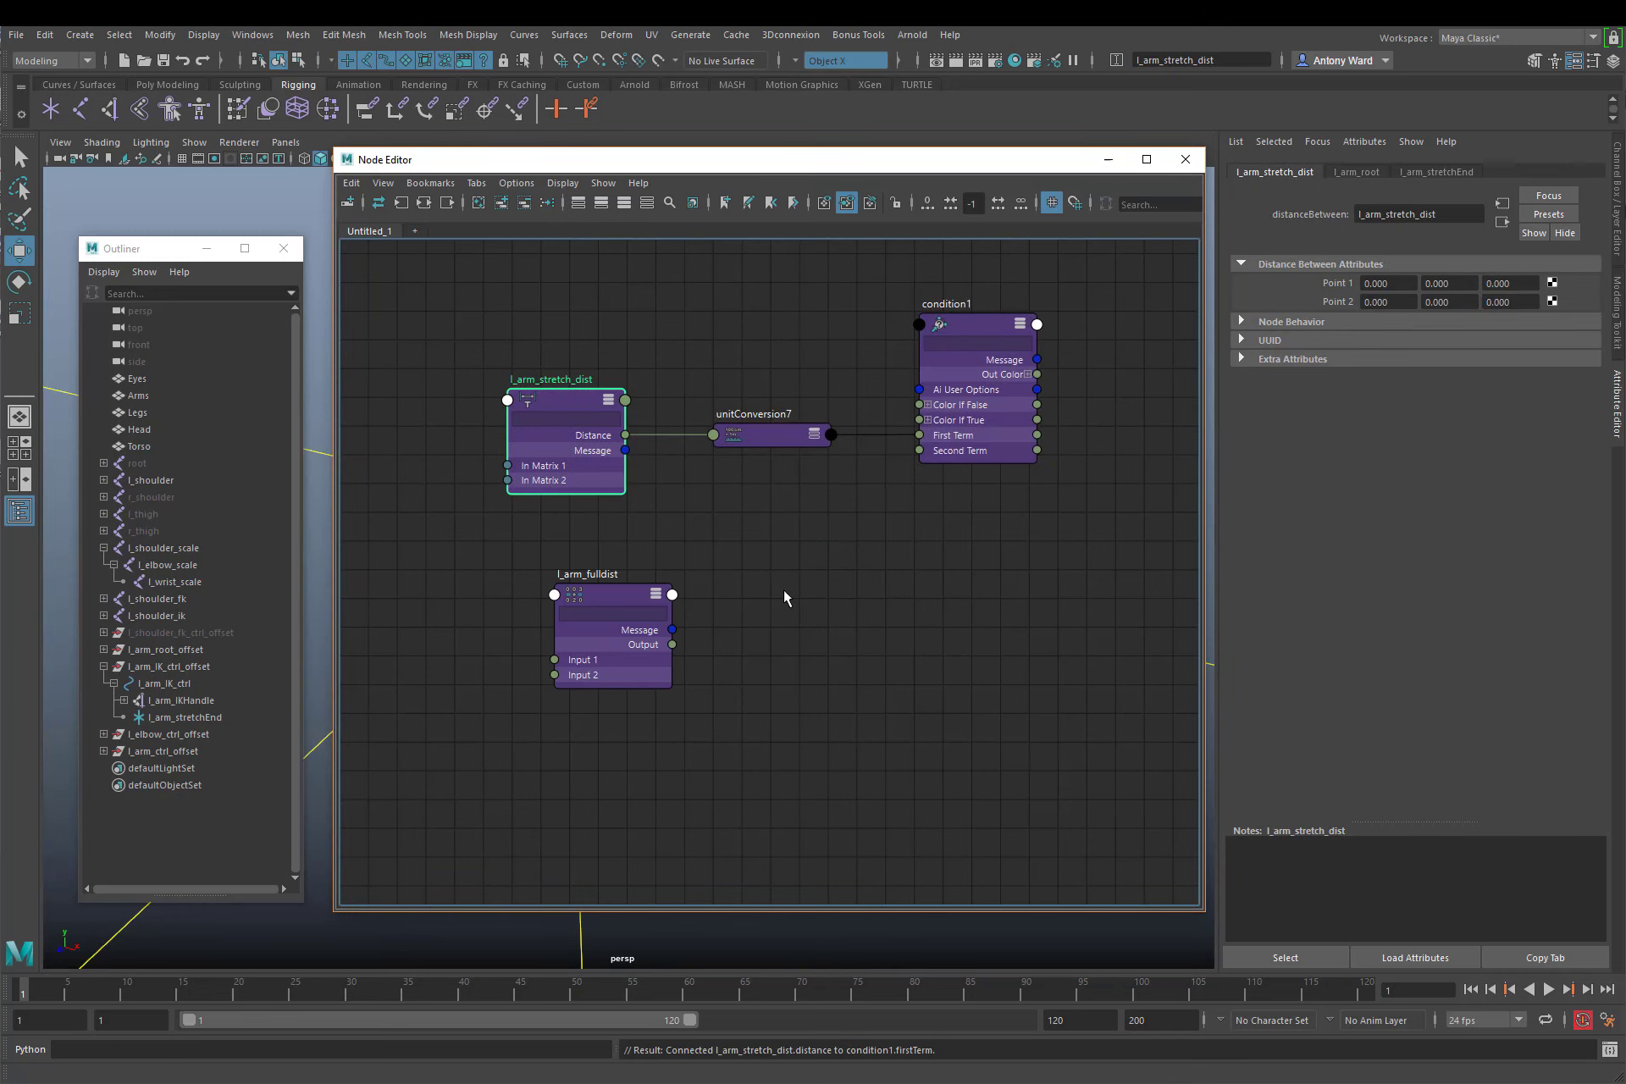
{"action": "left_click", "coordinate": [969, 333]}
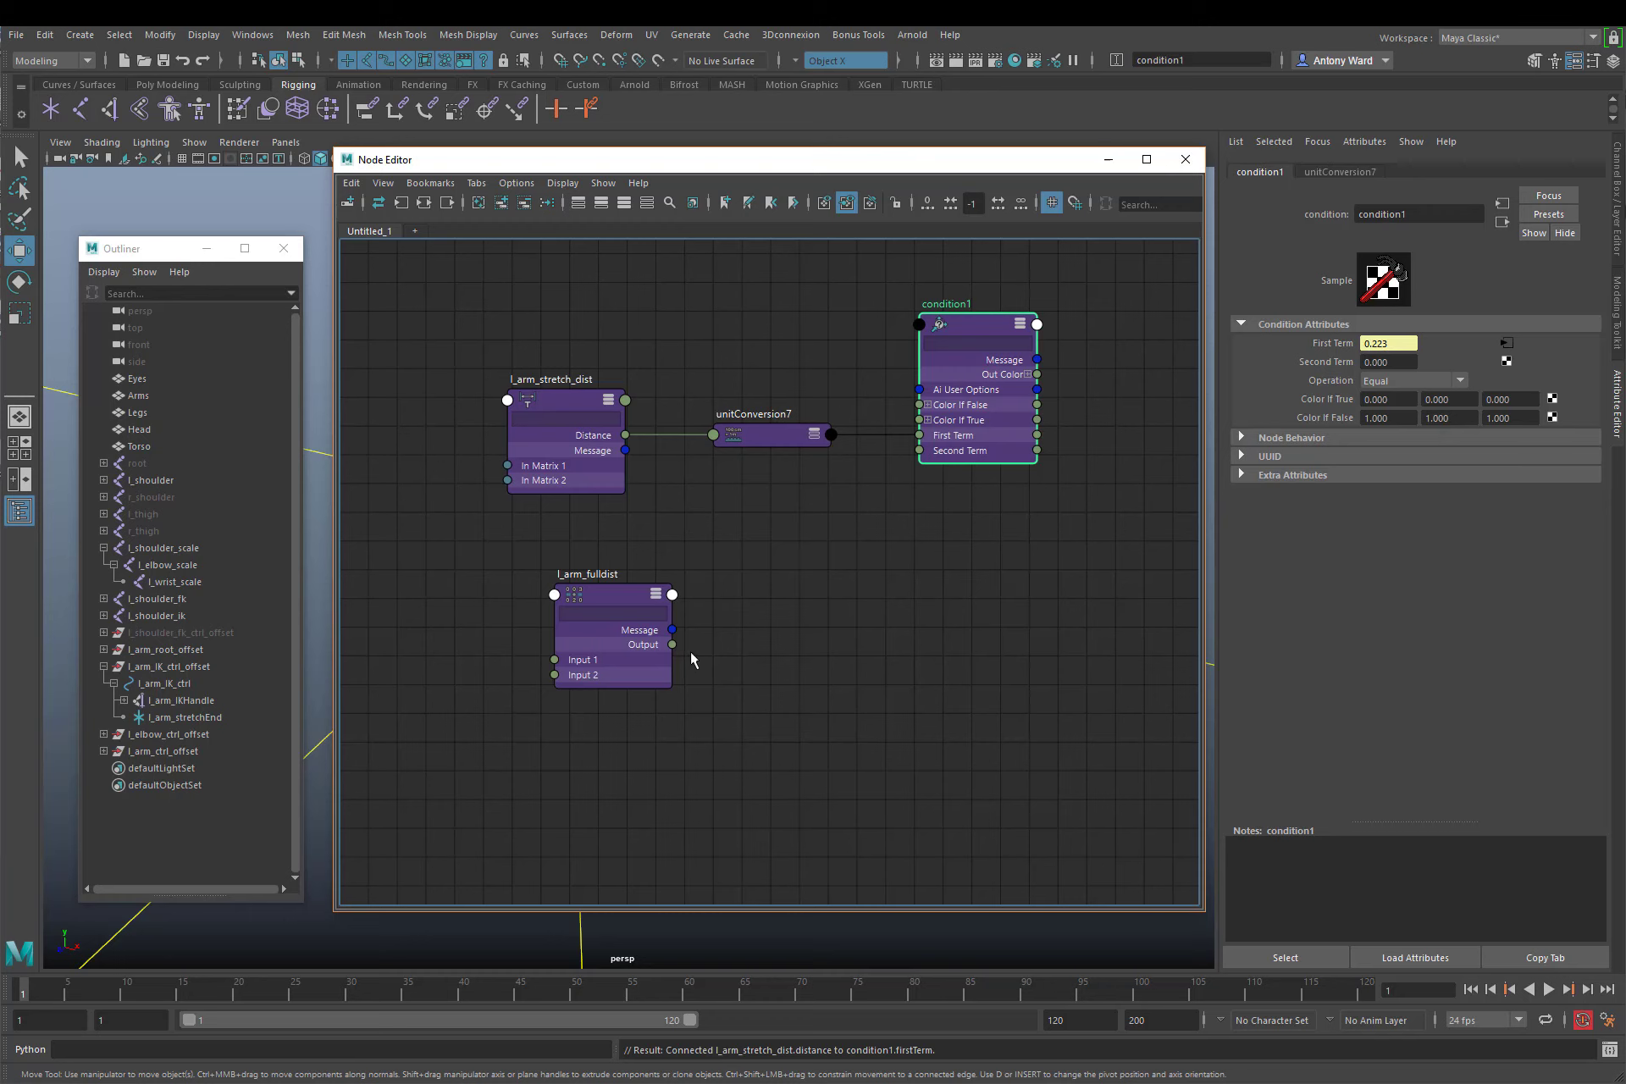
{"action": "left_click_drag", "start_coordinate": [674, 647], "coordinate": [919, 451]}
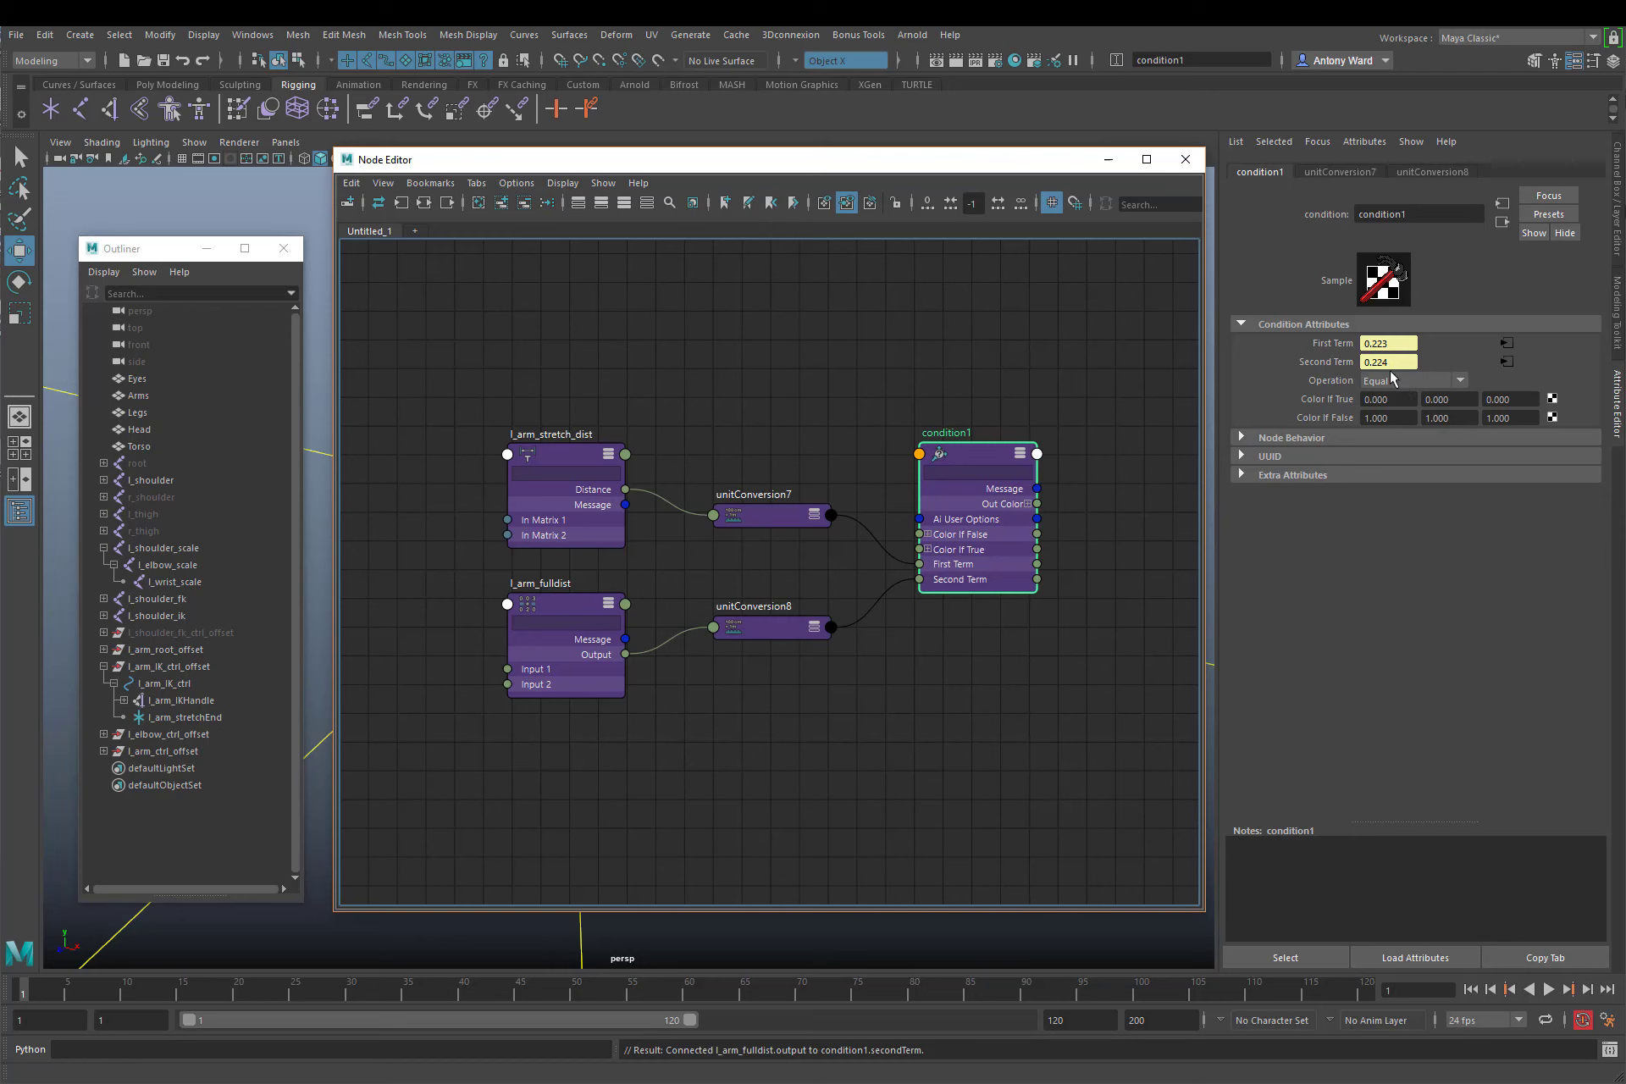
Set the condition node's operation to Greater Than and rename the node l_arm_condition
{"action": "left_click", "coordinate": [1393, 380]}
{"action": "left_click", "coordinate": [1396, 434]}
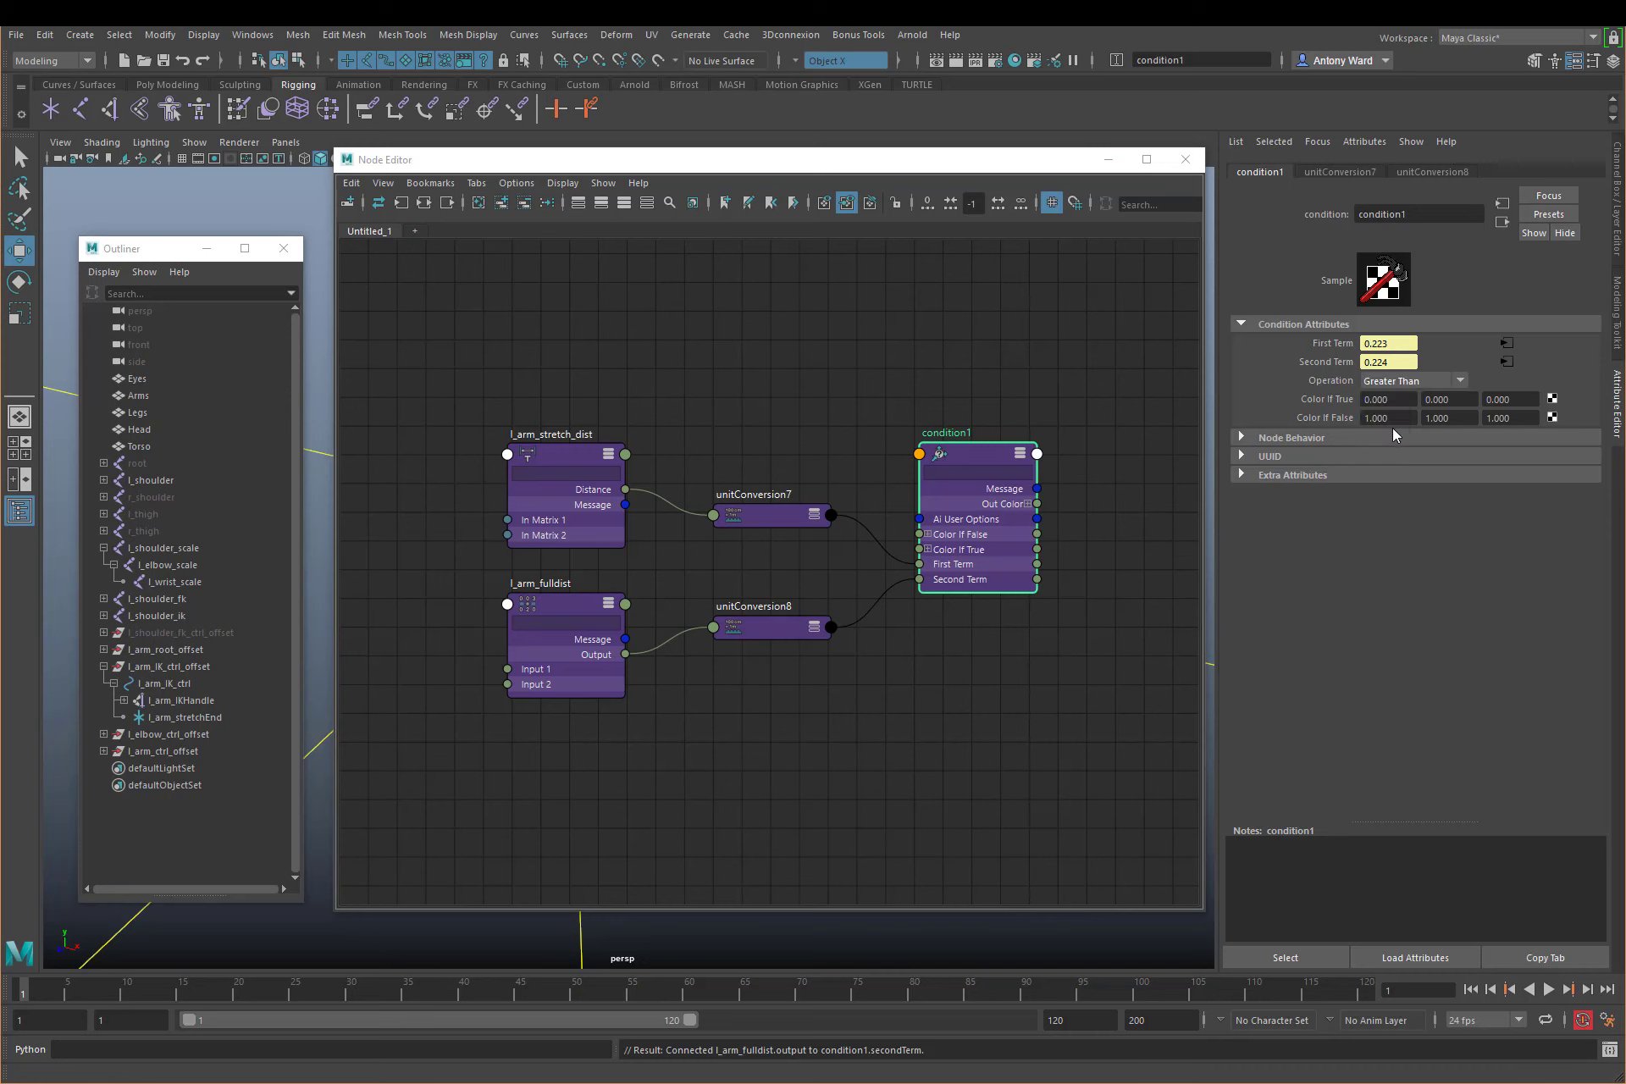
{"action": "double_click", "coordinate": [946, 432]}
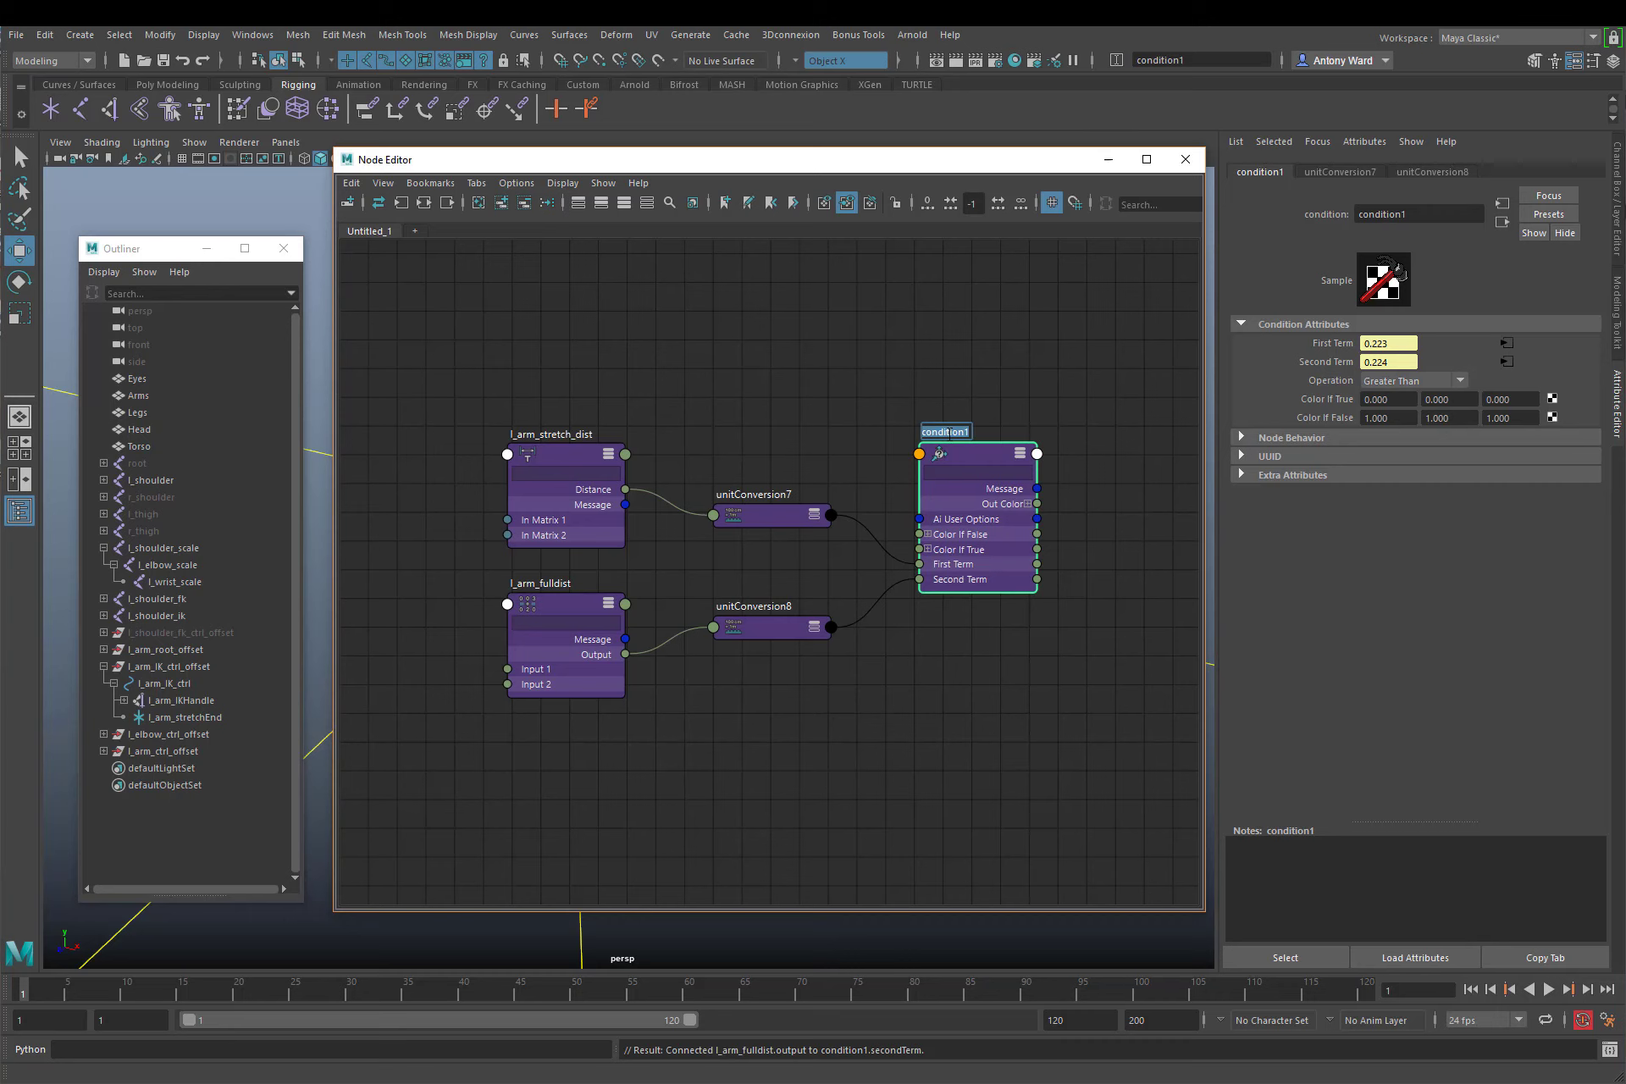
{"action": "key", "text": "BackSpace"}
{"action": "type", "text": "l_arm_c"}
{"action": "type", "text": "ondition"}
{"action": "key", "text": "Return"}
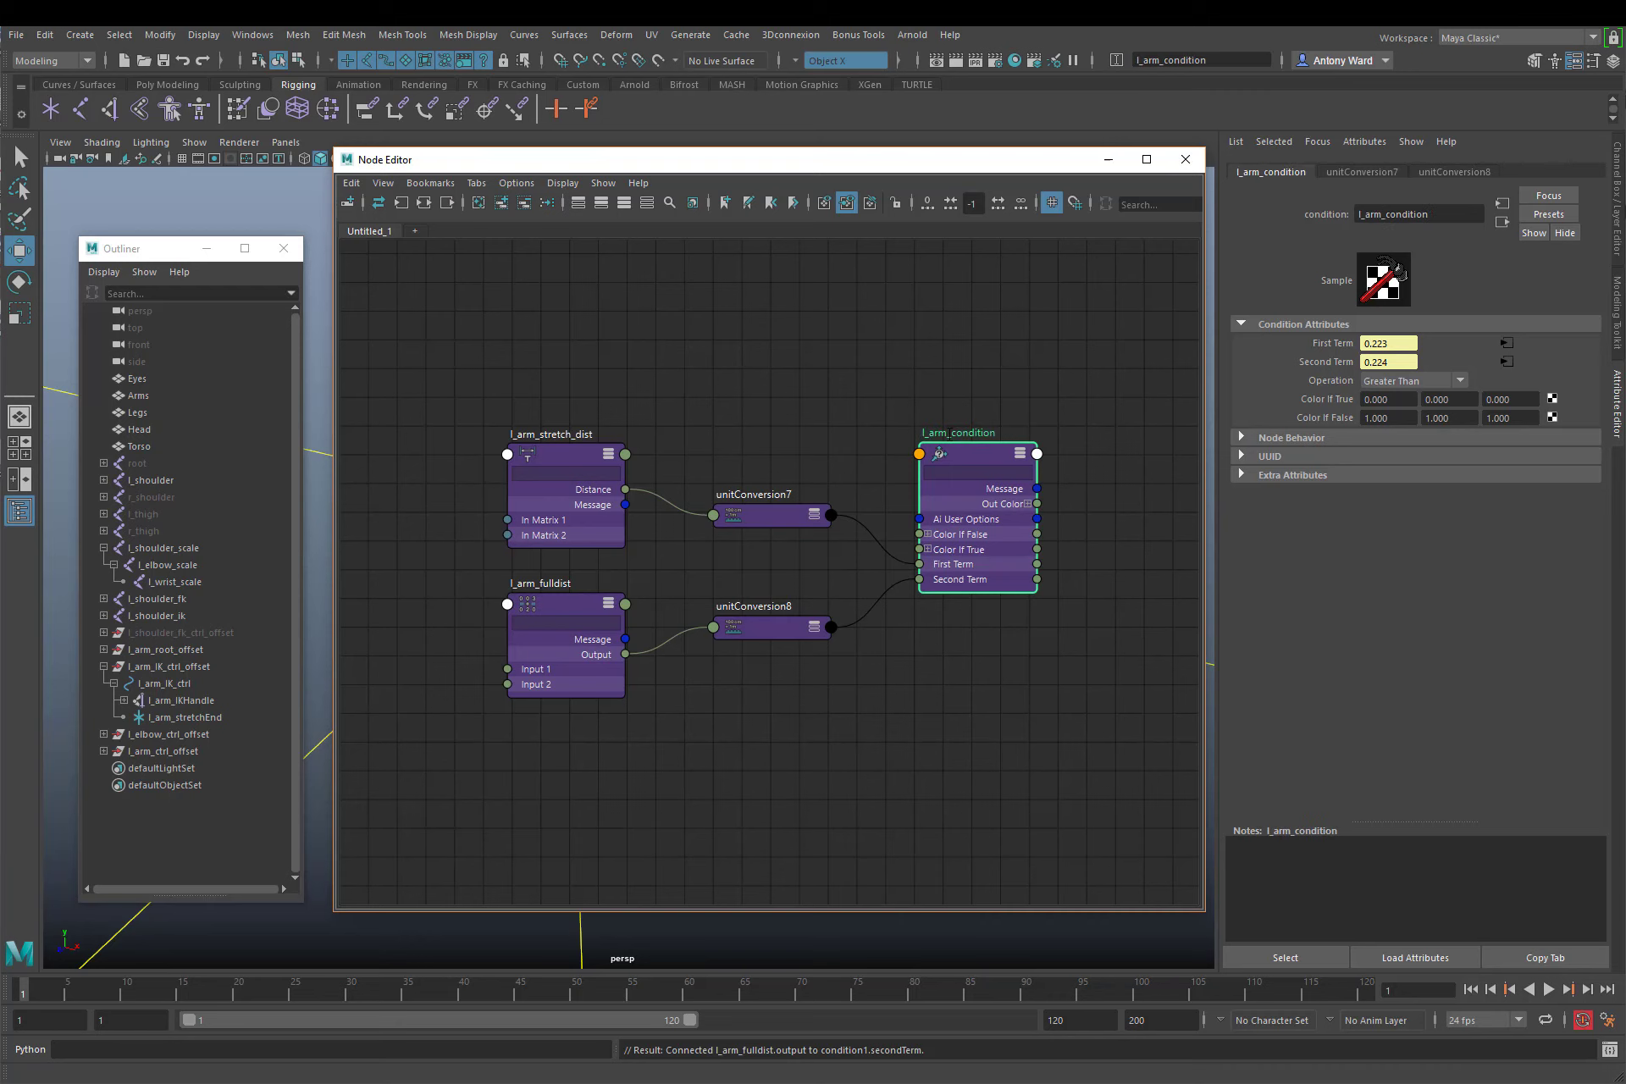
Create a multiplyDivide node below l_arm_condition in the graph and expand its attribute display by one level
{"action": "middle_click_drag", "start_coordinate": [874, 519], "coordinate": [787, 519], "text": "alt"}
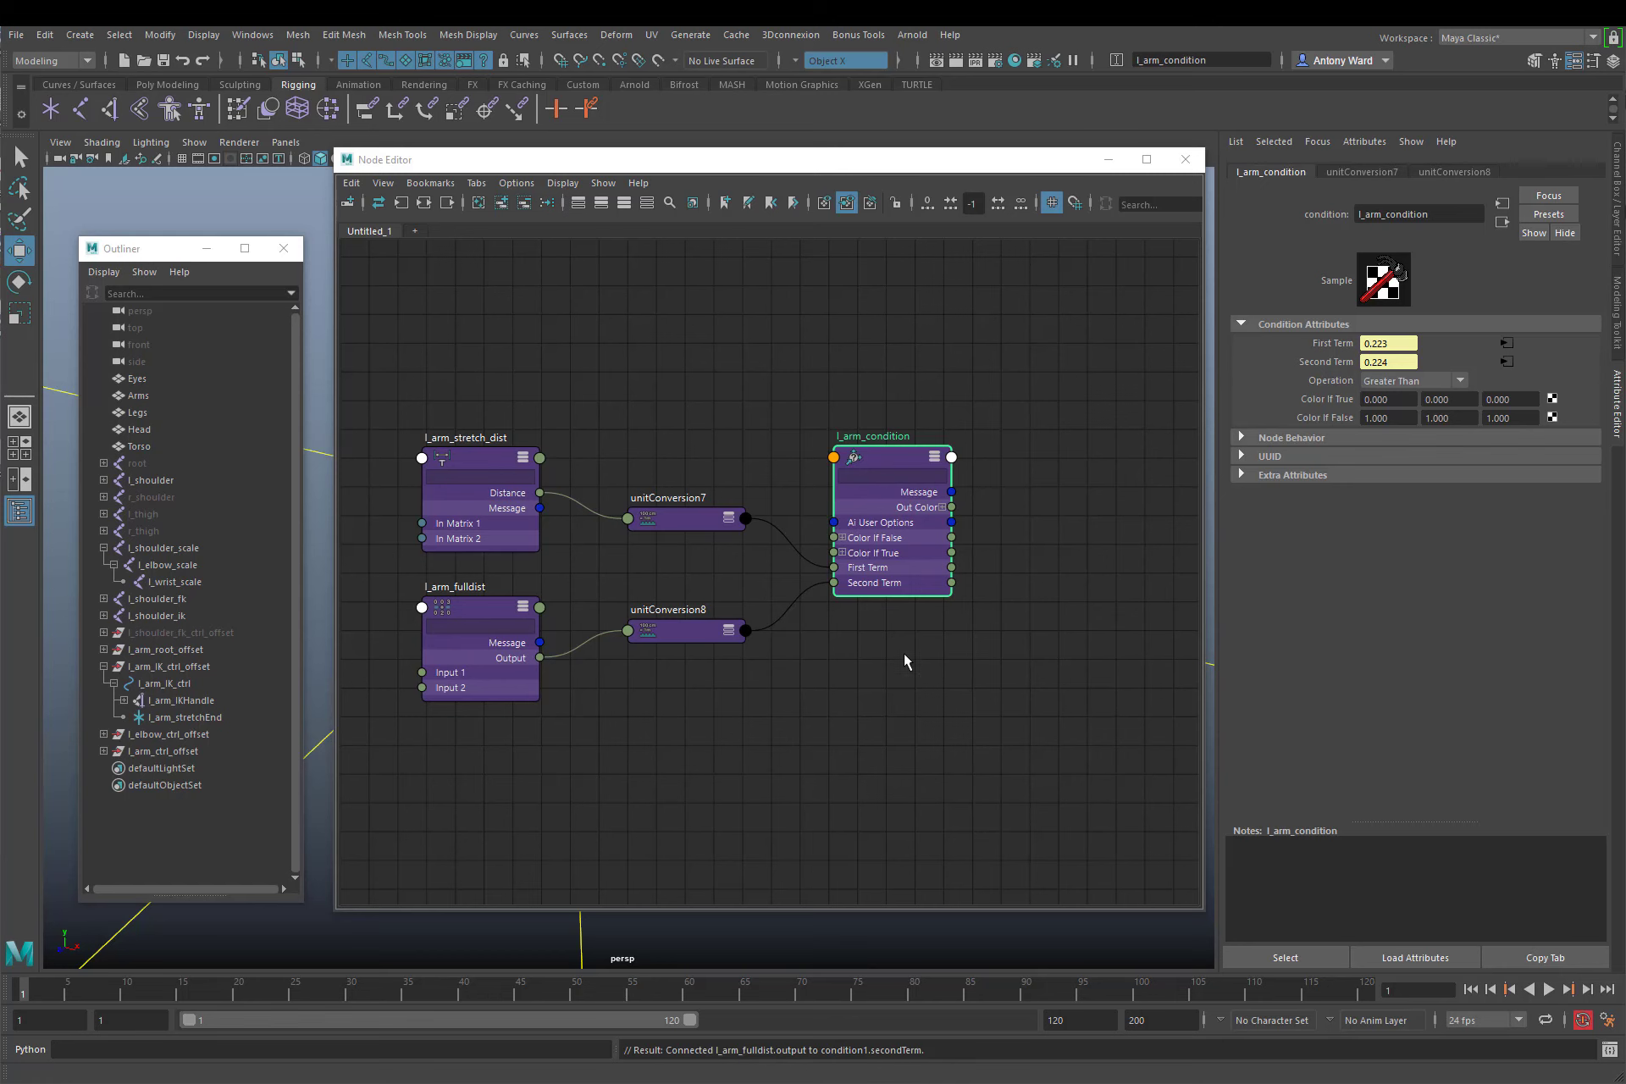
{"action": "scroll", "coordinate": [902, 660], "scroll_direction": "down", "scroll_amount": 1}
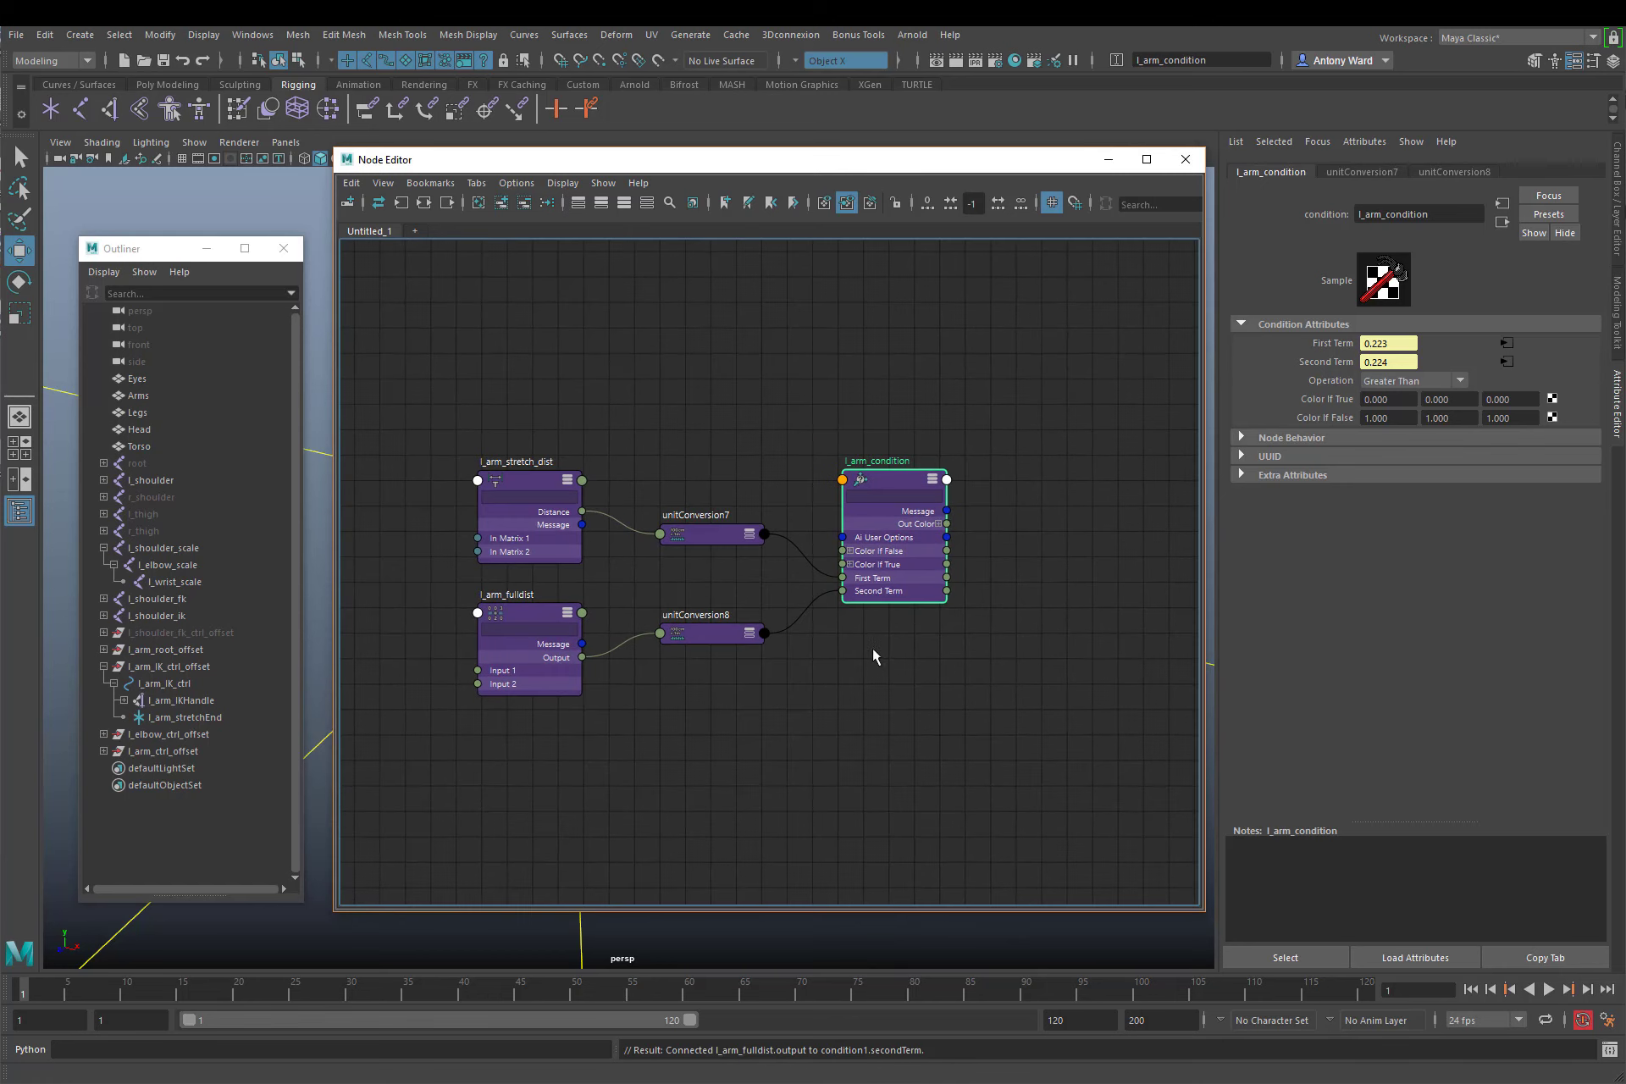
{"action": "left_click", "coordinate": [1003, 423]}
{"action": "left_click", "coordinate": [884, 481]}
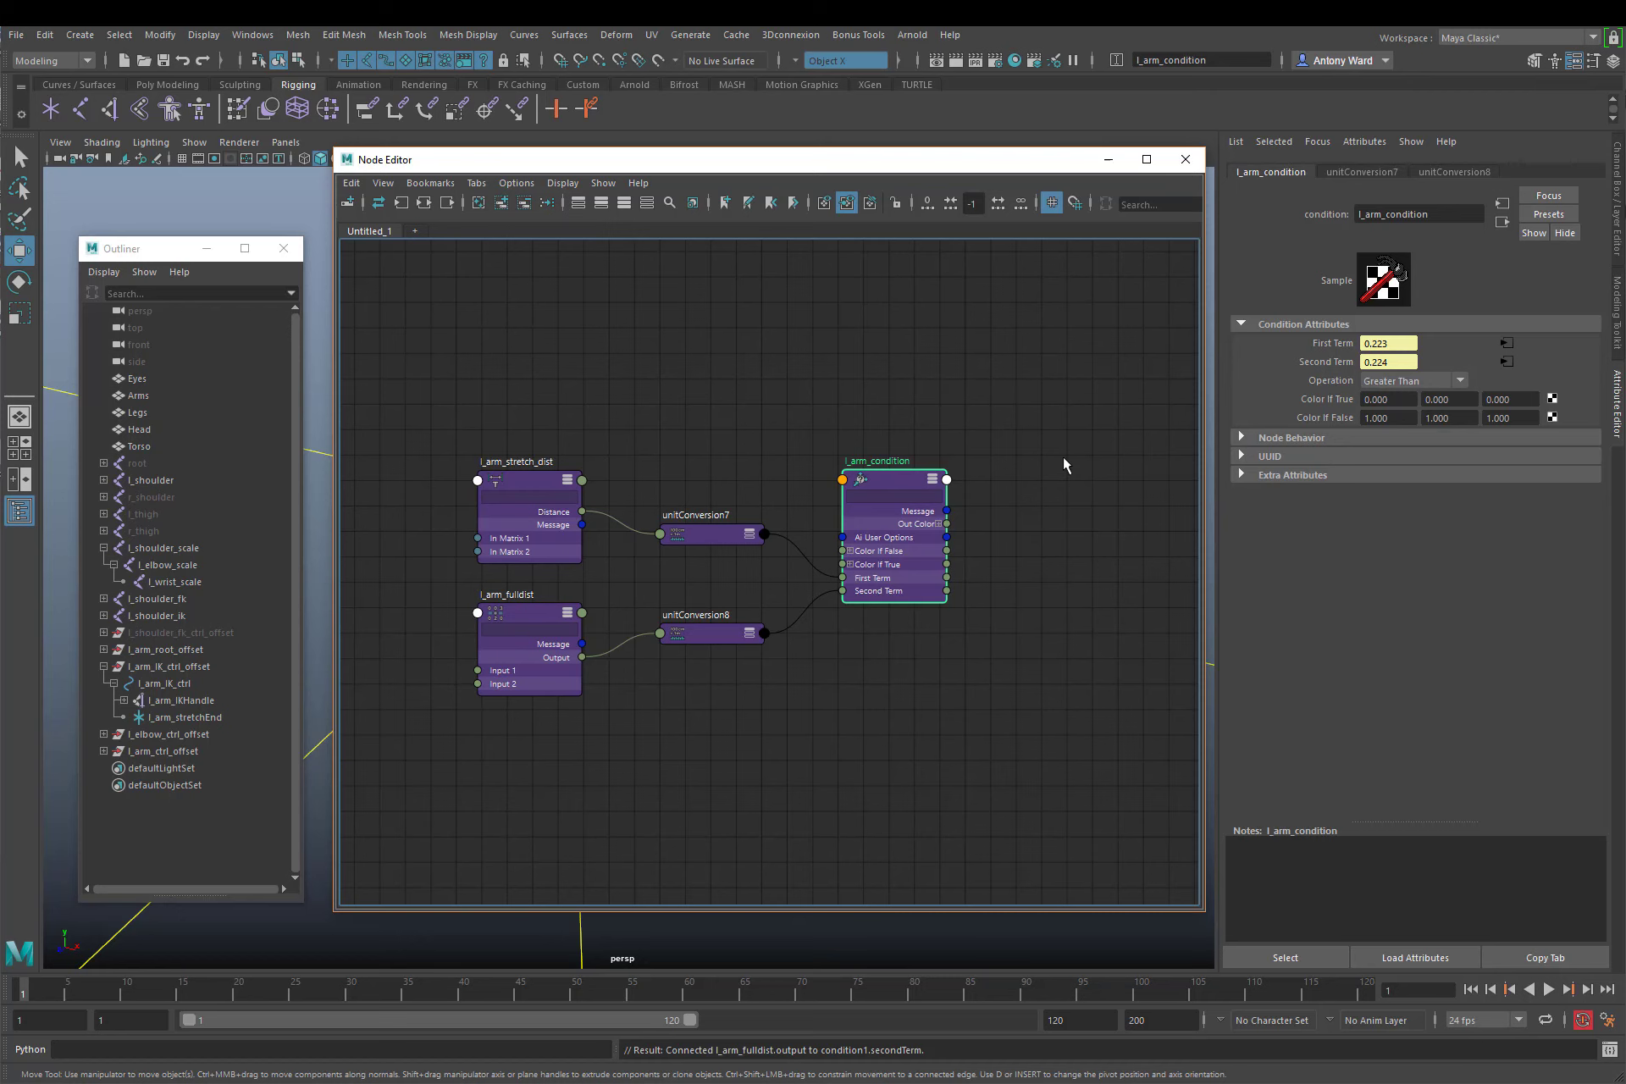
{"action": "middle_click_drag", "start_coordinate": [911, 712], "coordinate": [861, 623]}
{"action": "left_click", "coordinate": [862, 626]}
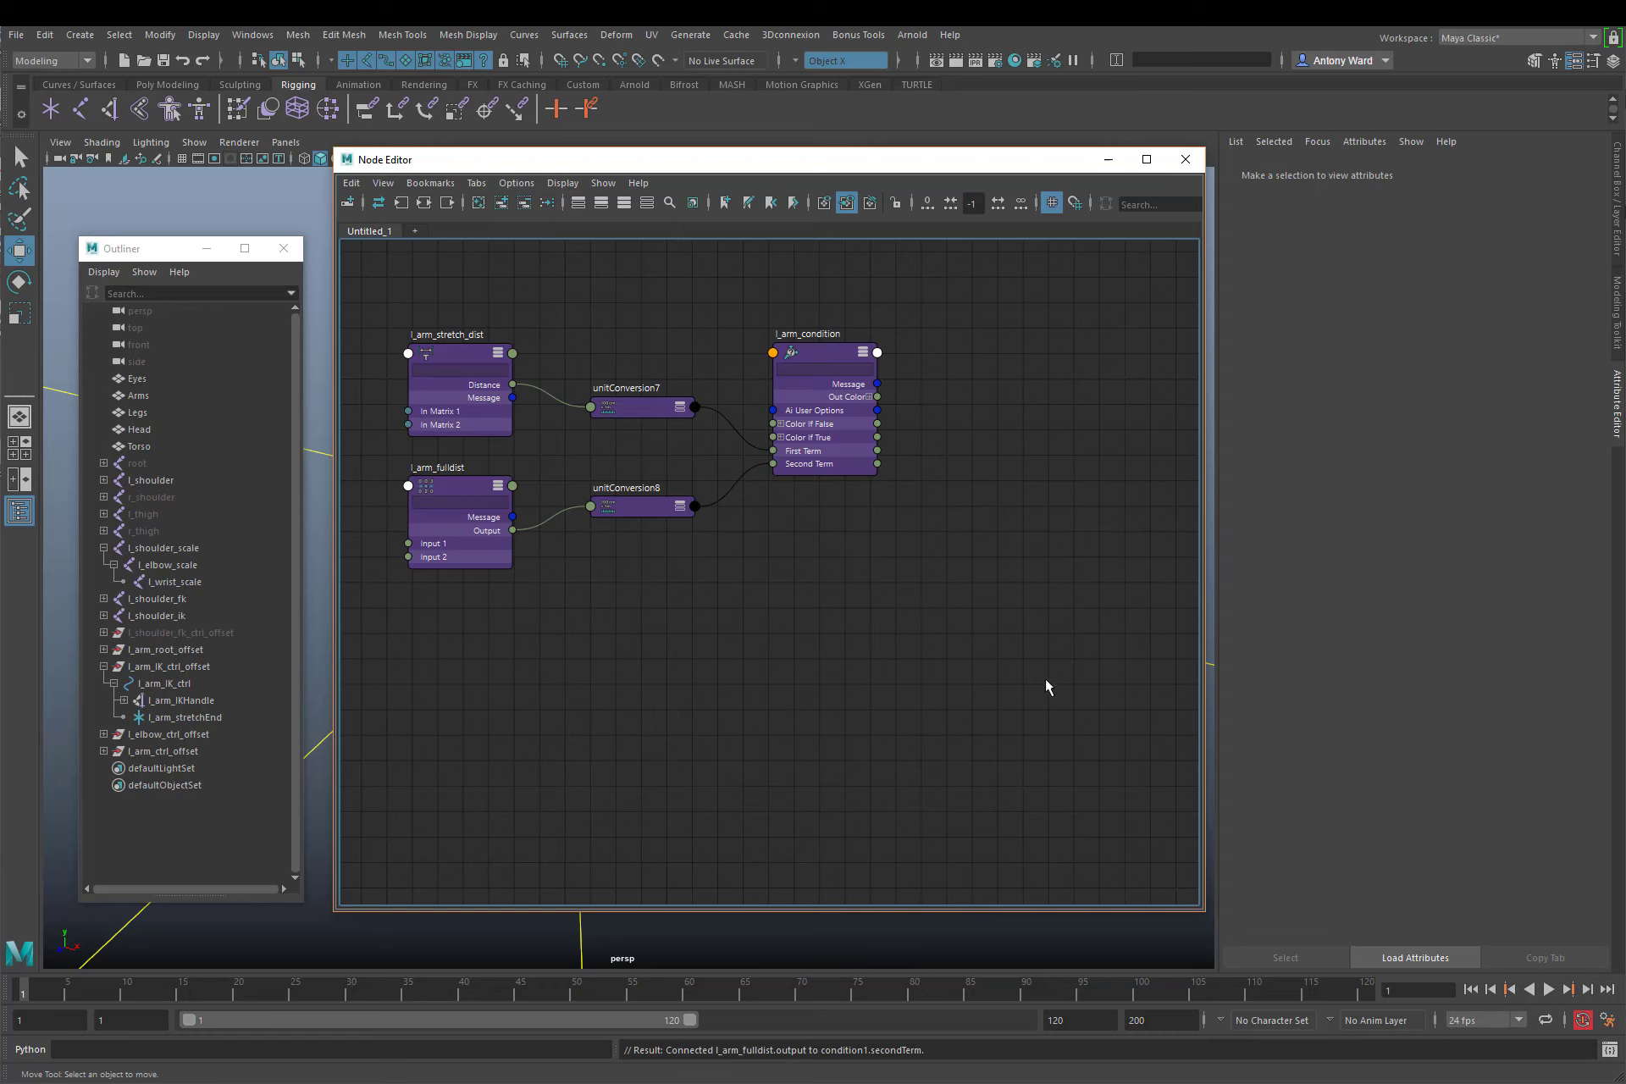
{"action": "key", "text": "Tab"}
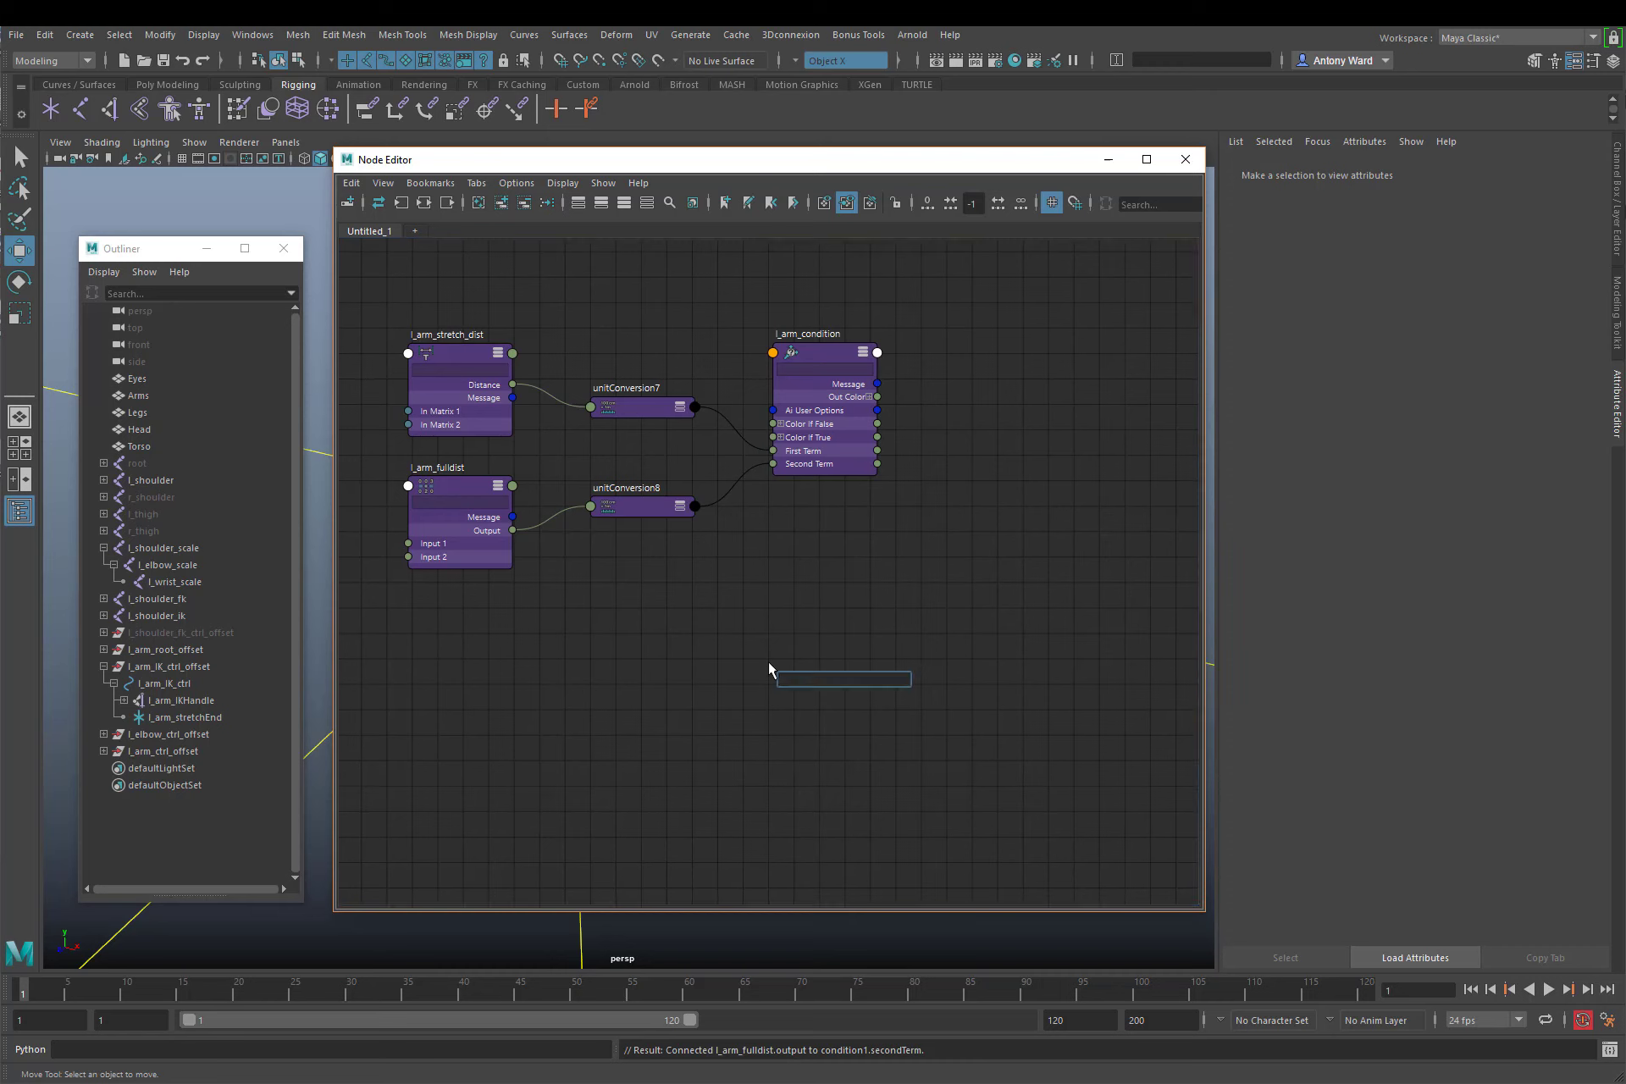
{"action": "type", "text": "multi"}
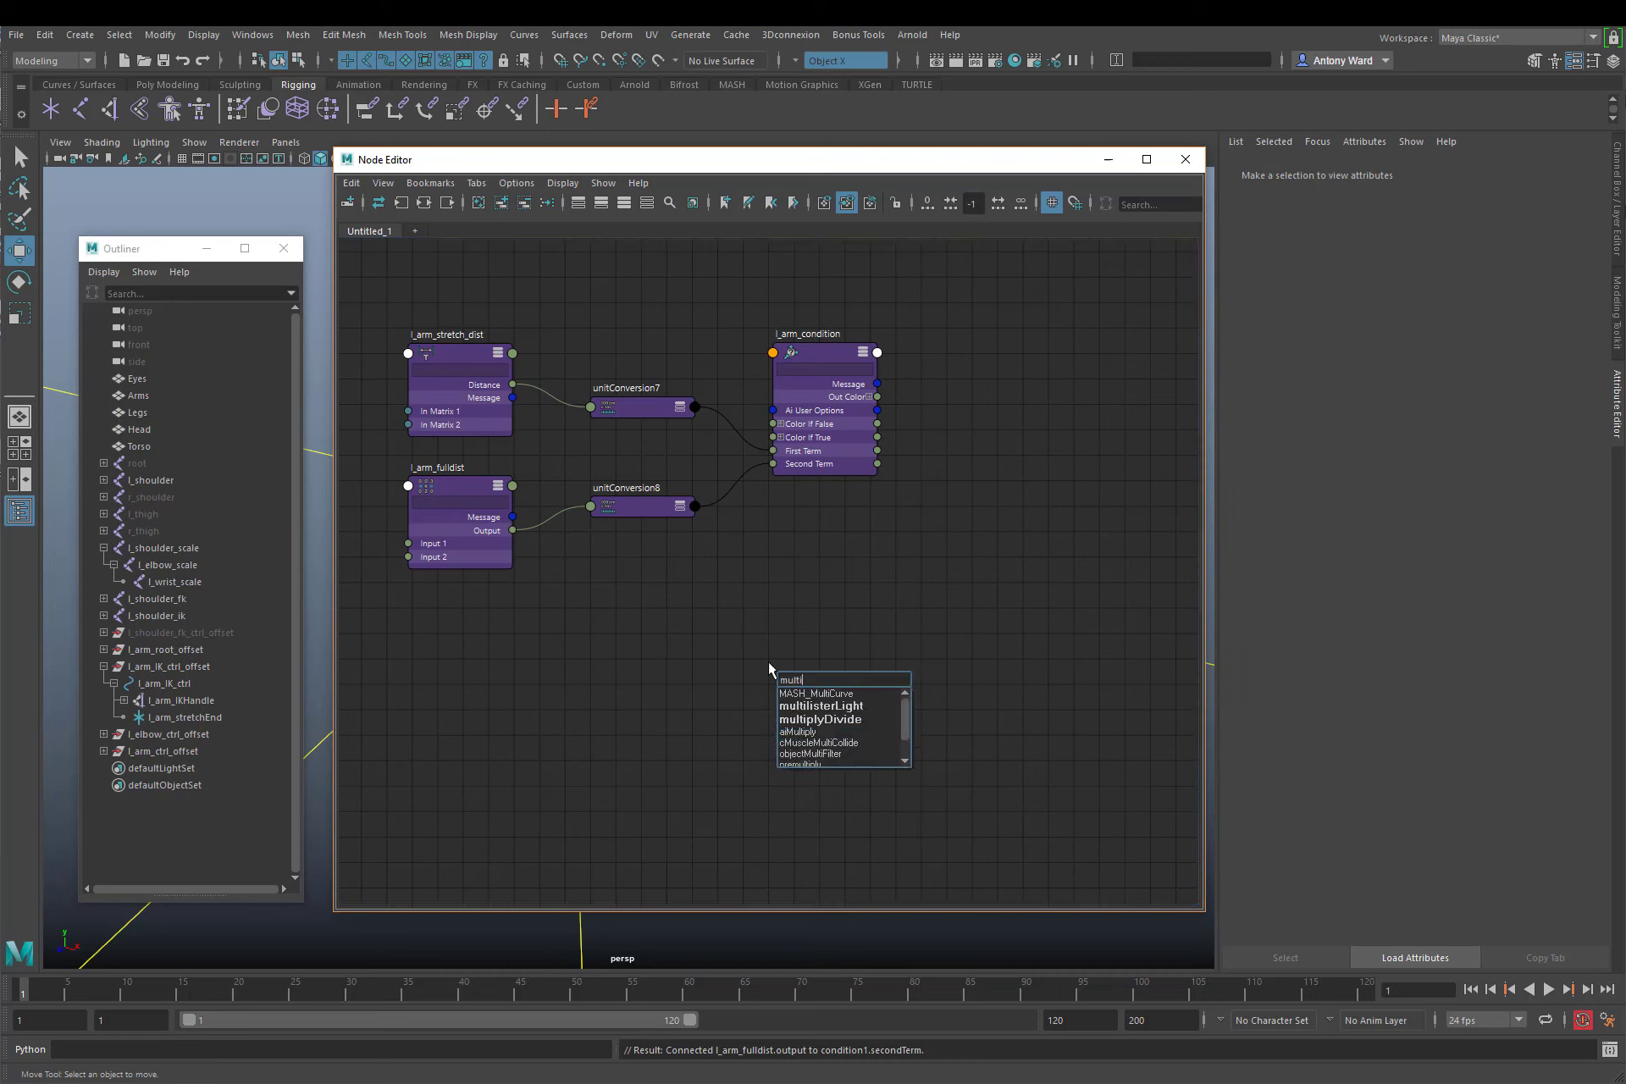
{"action": "left_click", "coordinate": [854, 720]}
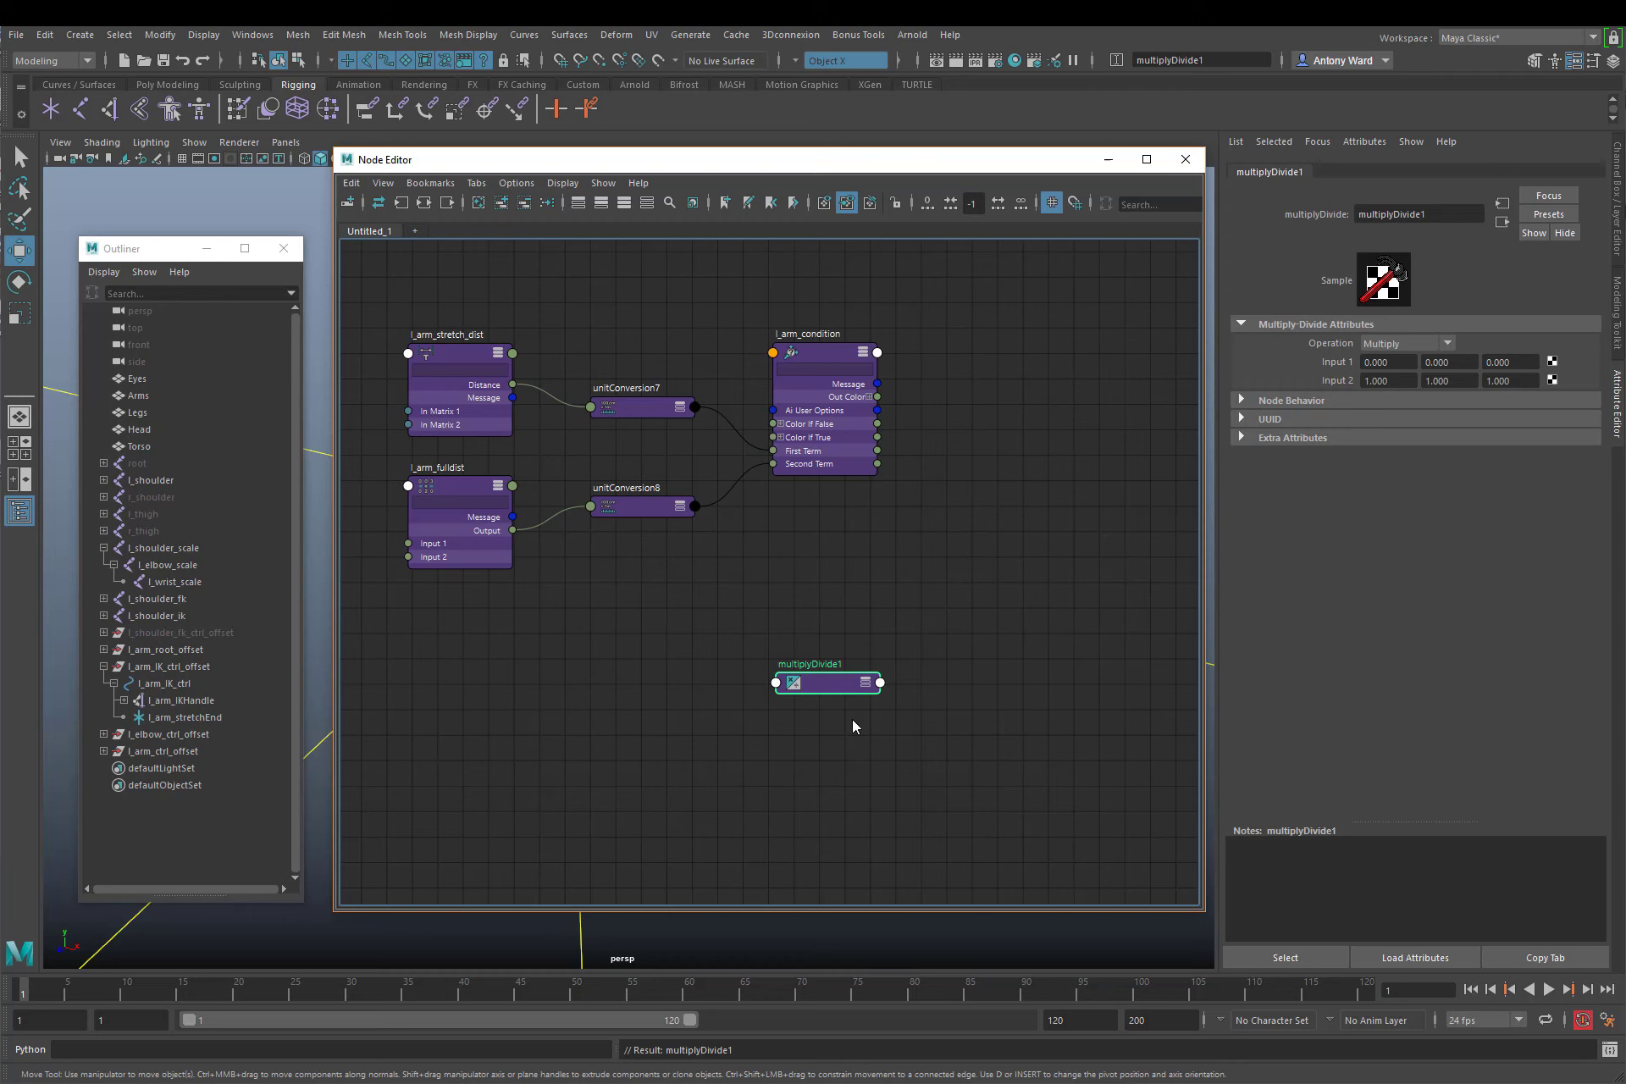
{"action": "left_click", "coordinate": [865, 683]}
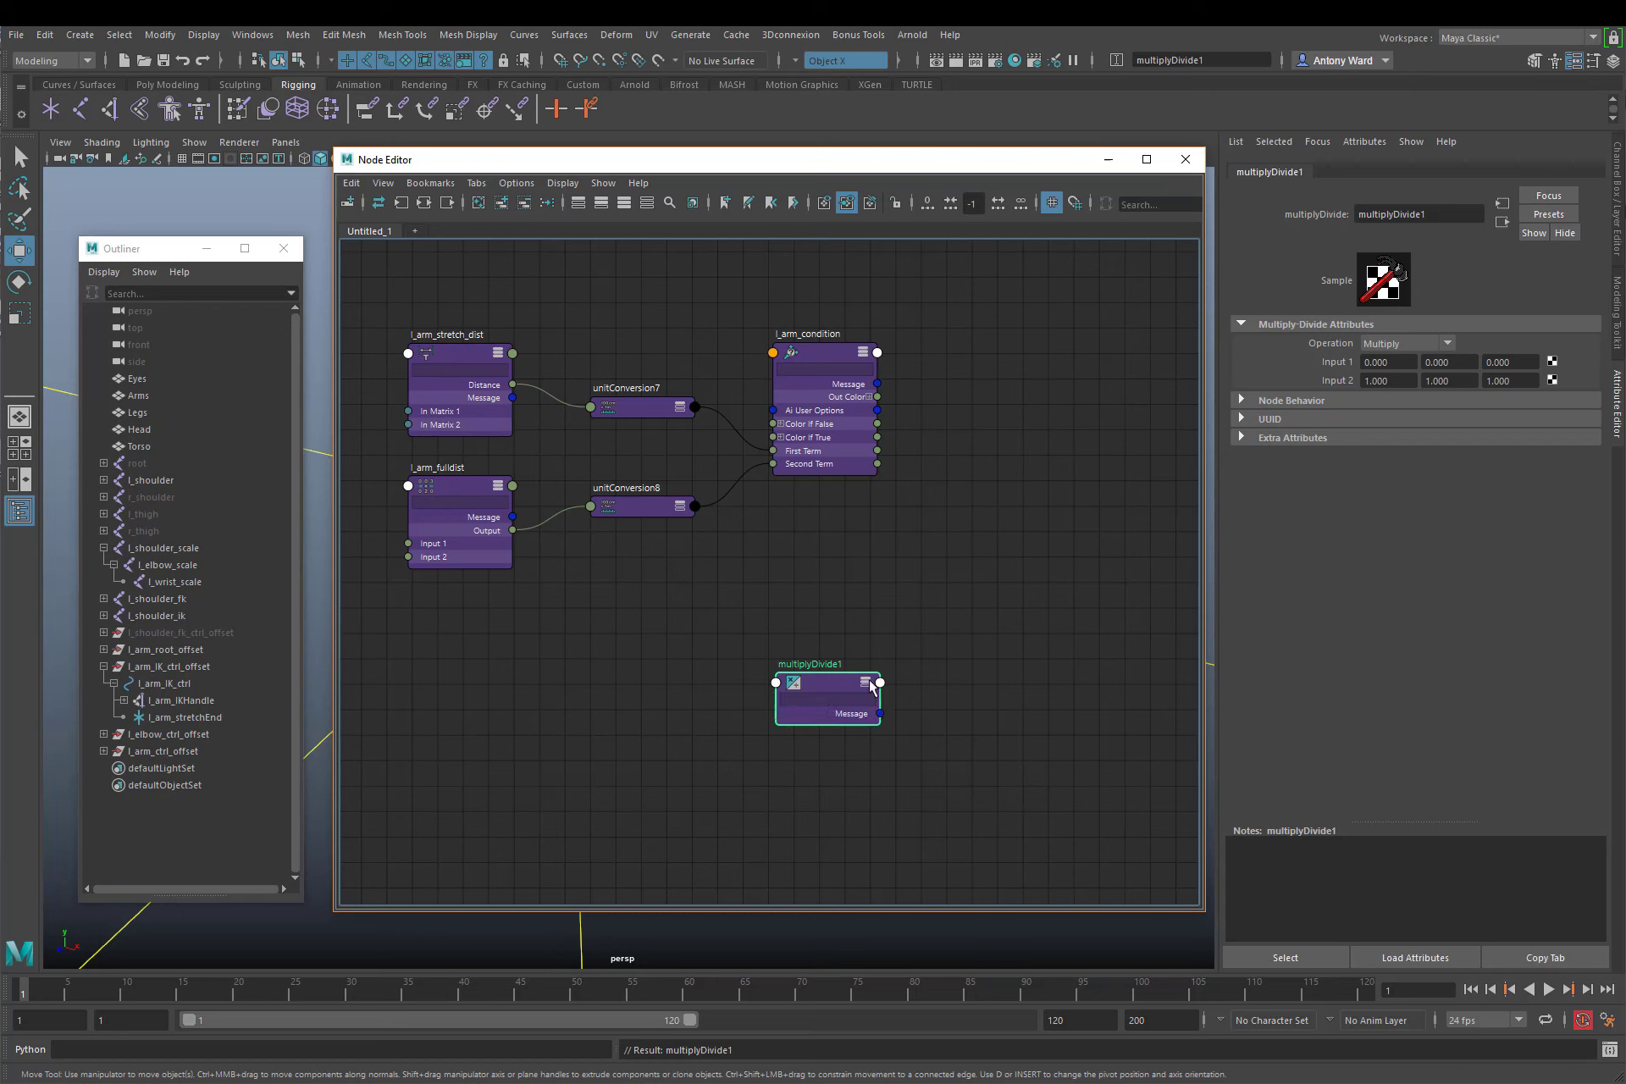
Rename the multiplyDivide node l_arm_multi and move it closer beneath l_arm_condition in the graph
{"action": "double_click", "coordinate": [815, 663]}
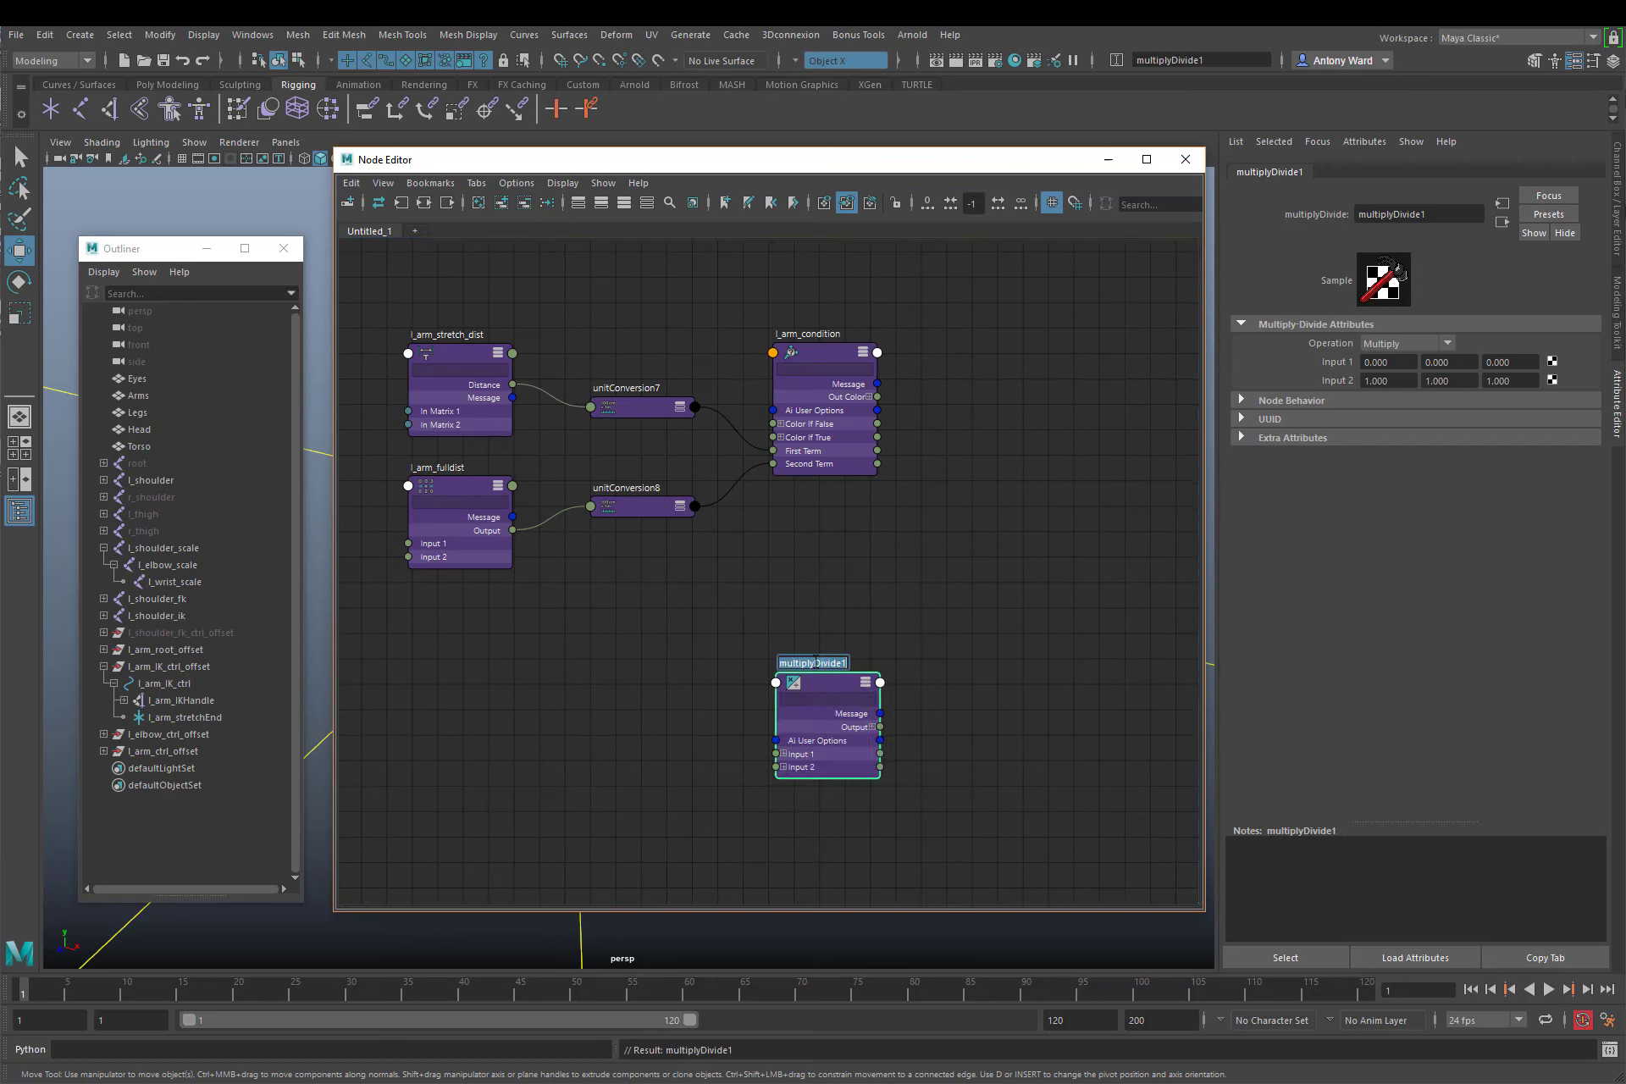
{"action": "type", "text": "l_arm_multi"}
{"action": "key", "text": "Return"}
{"action": "left_click_drag", "start_coordinate": [837, 685], "coordinate": [822, 636]}
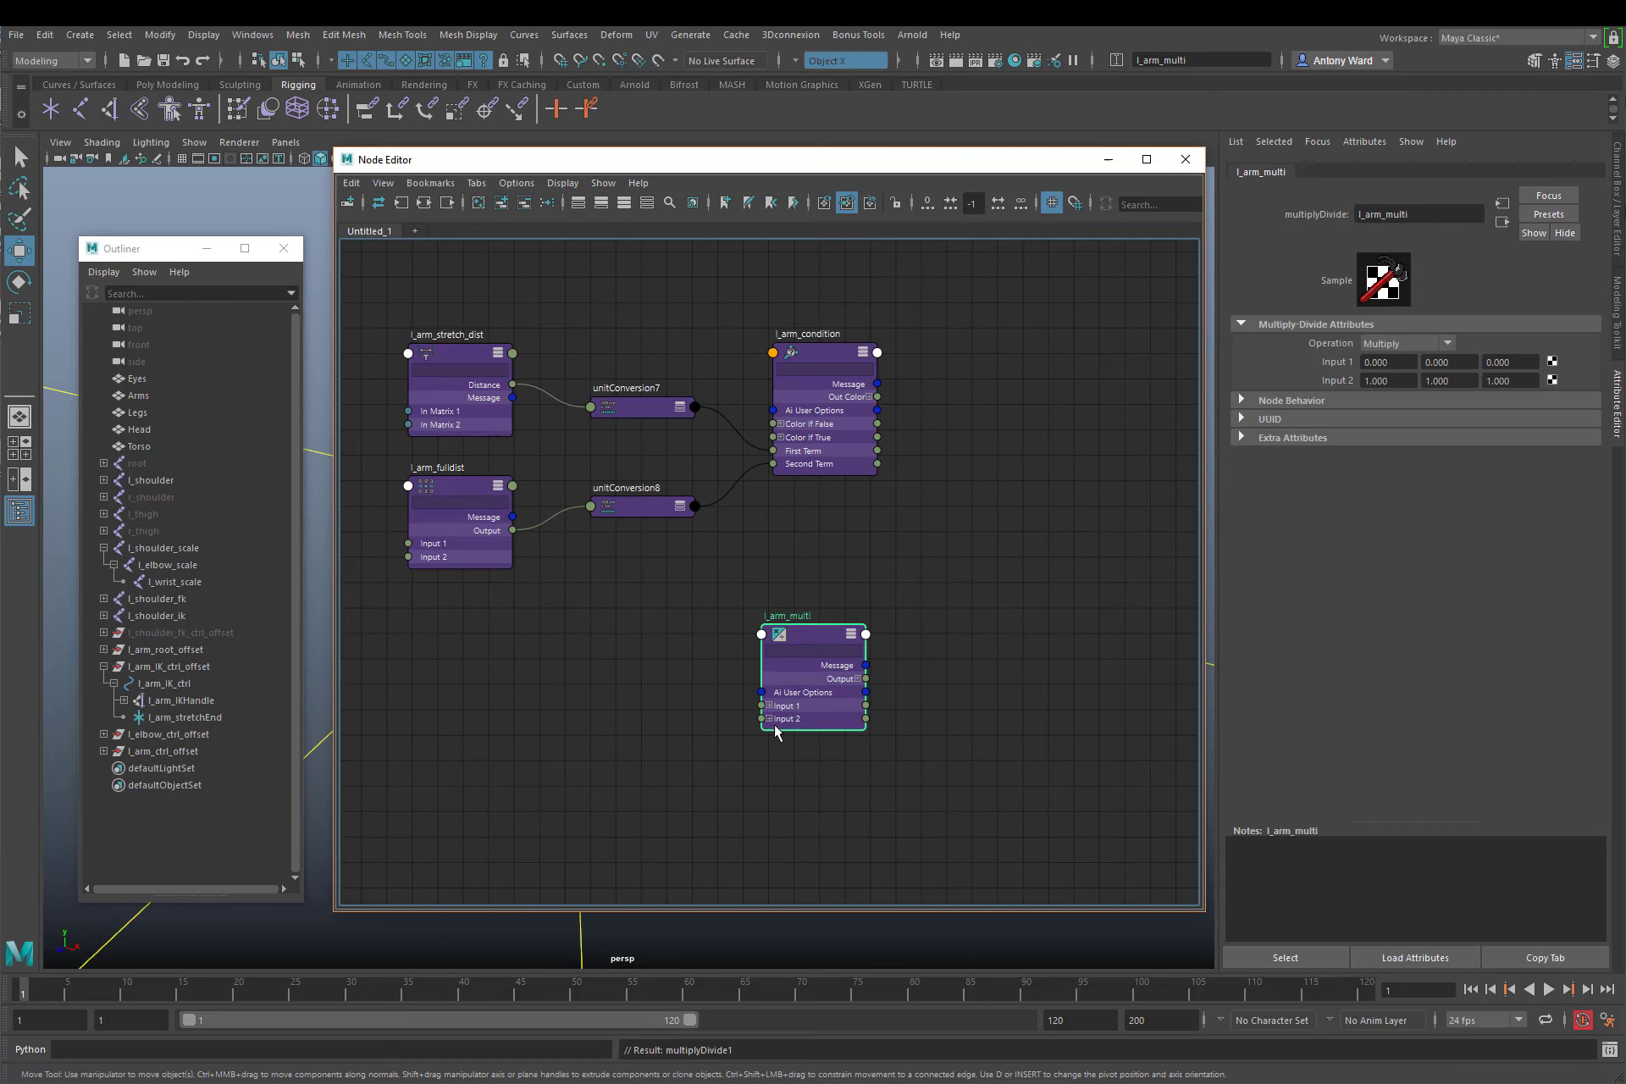
Expand Input 1 and Input 2 on l_arm_multi and set its operation to Divide
{"action": "left_click", "coordinate": [770, 705]}
{"action": "left_click_drag", "start_coordinate": [806, 642], "coordinate": [820, 577]}
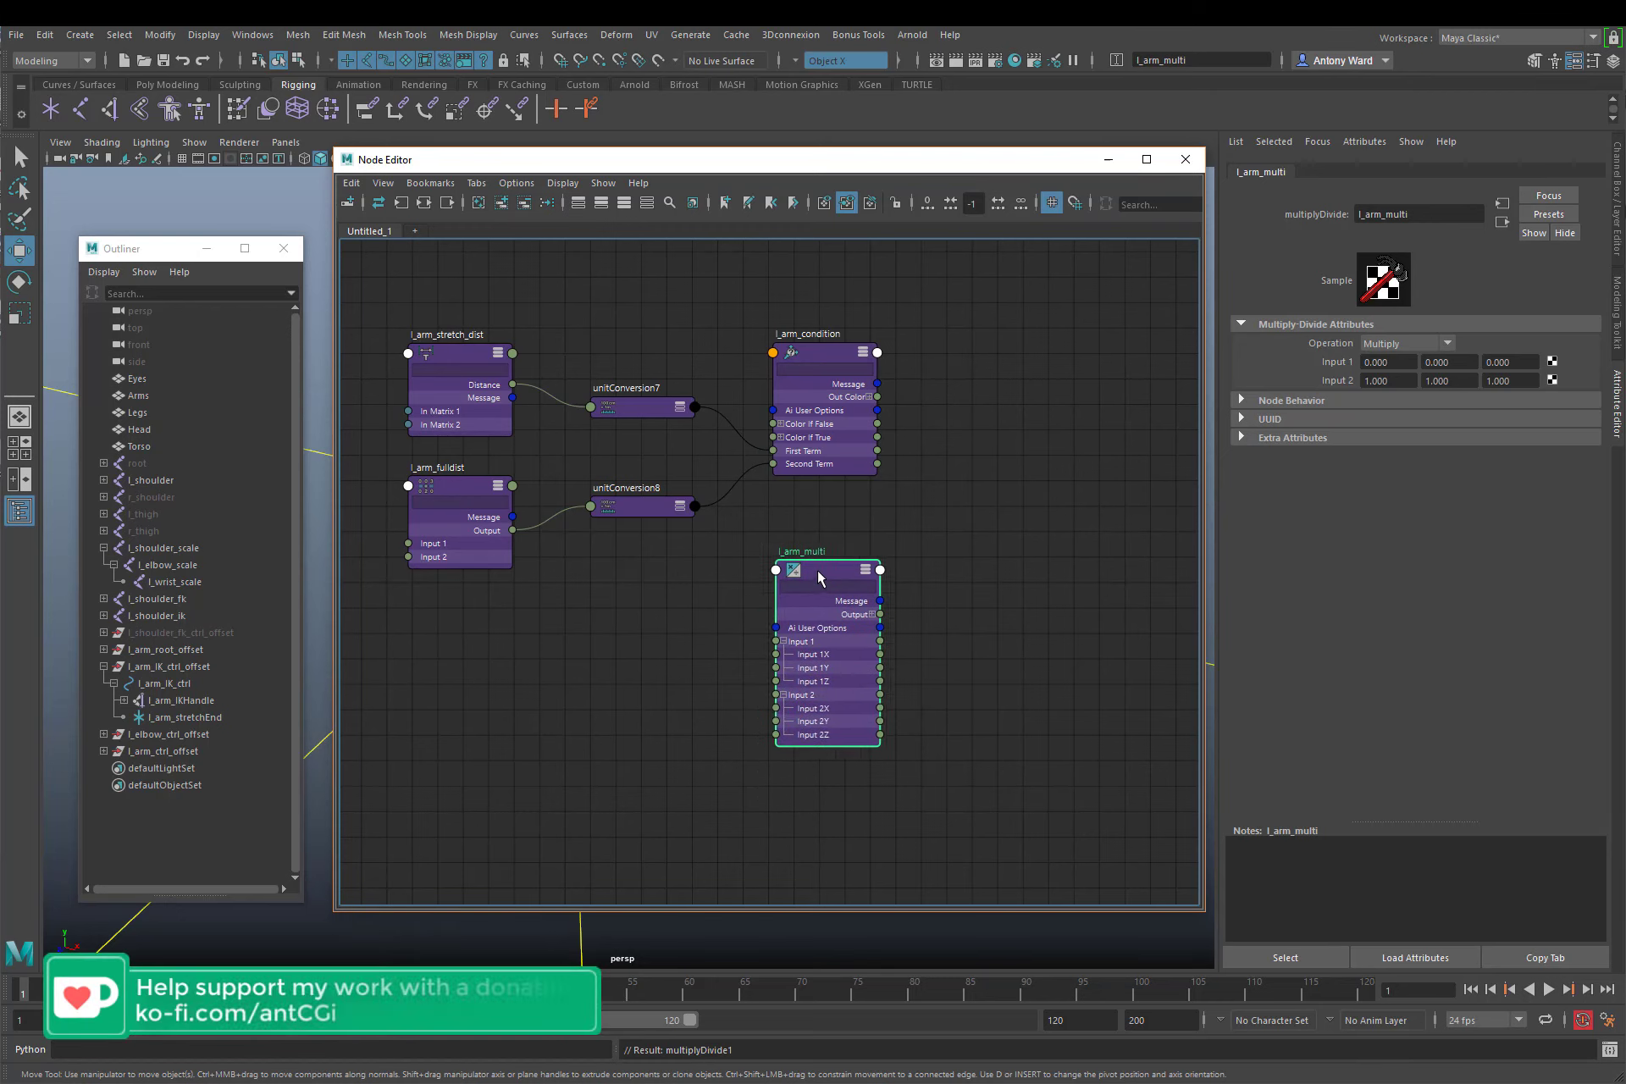
{"action": "left_click", "coordinate": [1385, 346]}
{"action": "left_click", "coordinate": [1390, 407]}
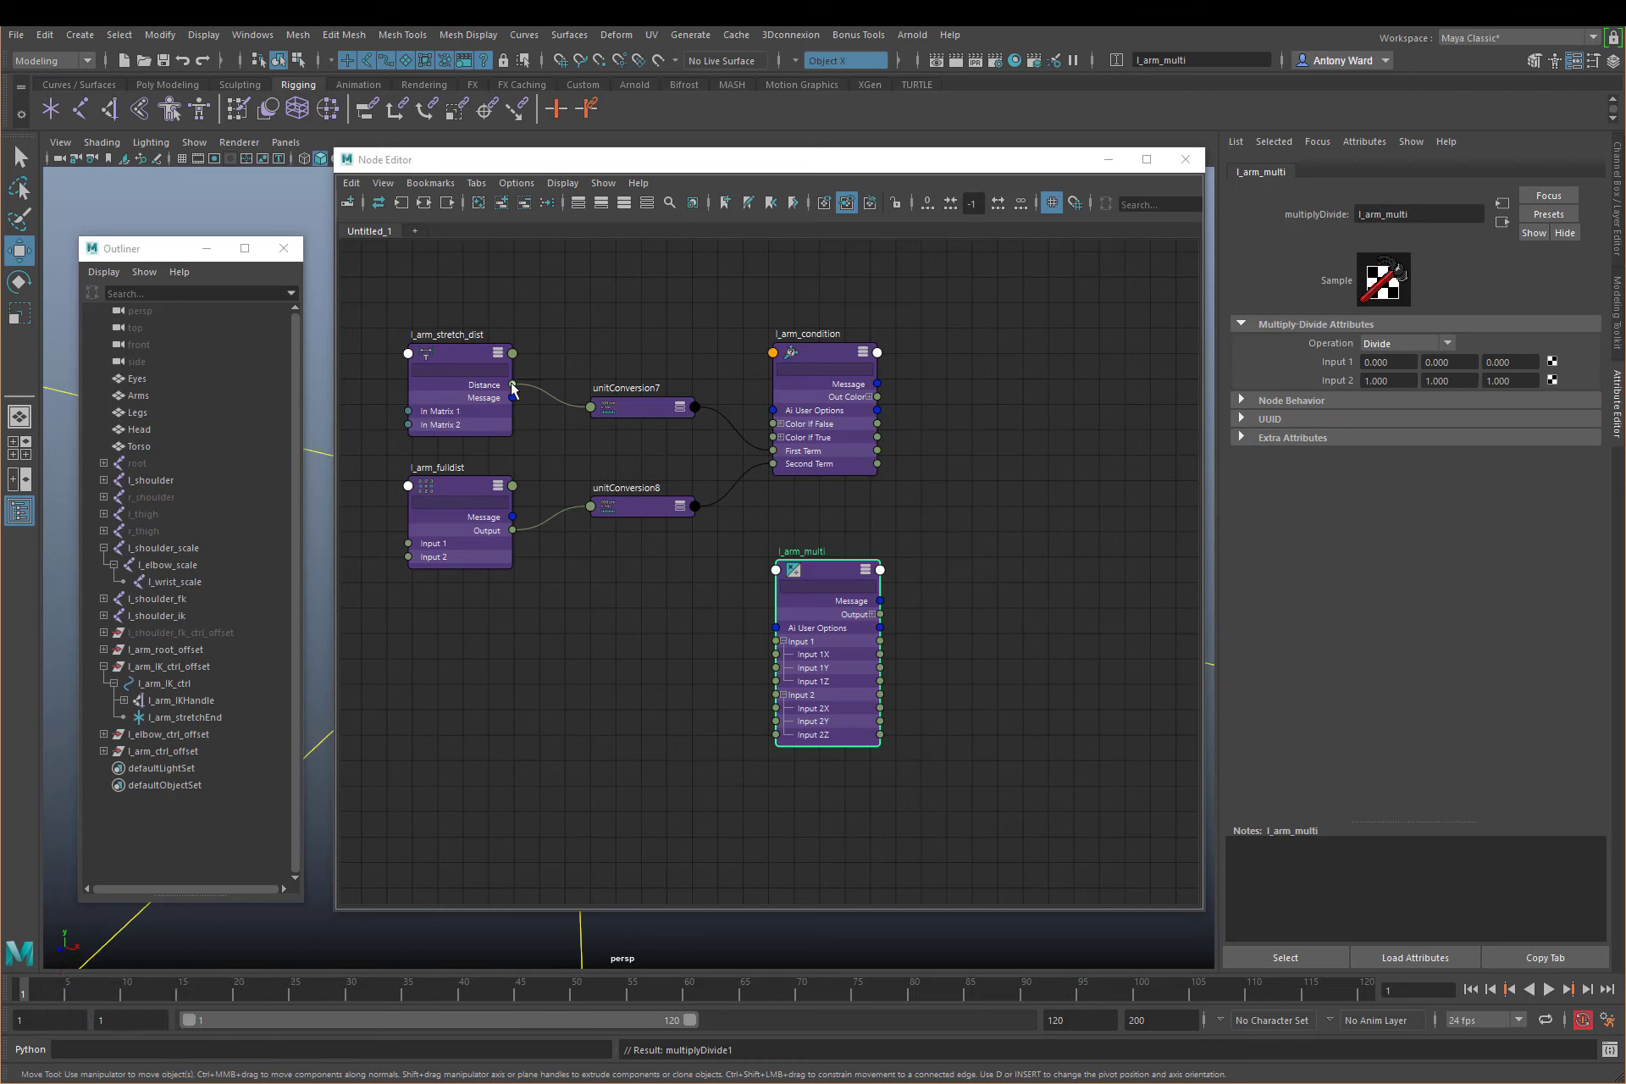
Connect Distance of l_arm_stretch_dist to Input 1X of l_arm_multi and Output of l_arm_fulldist to its Input 2X
{"action": "mouse_move", "coordinate": [512, 388]}
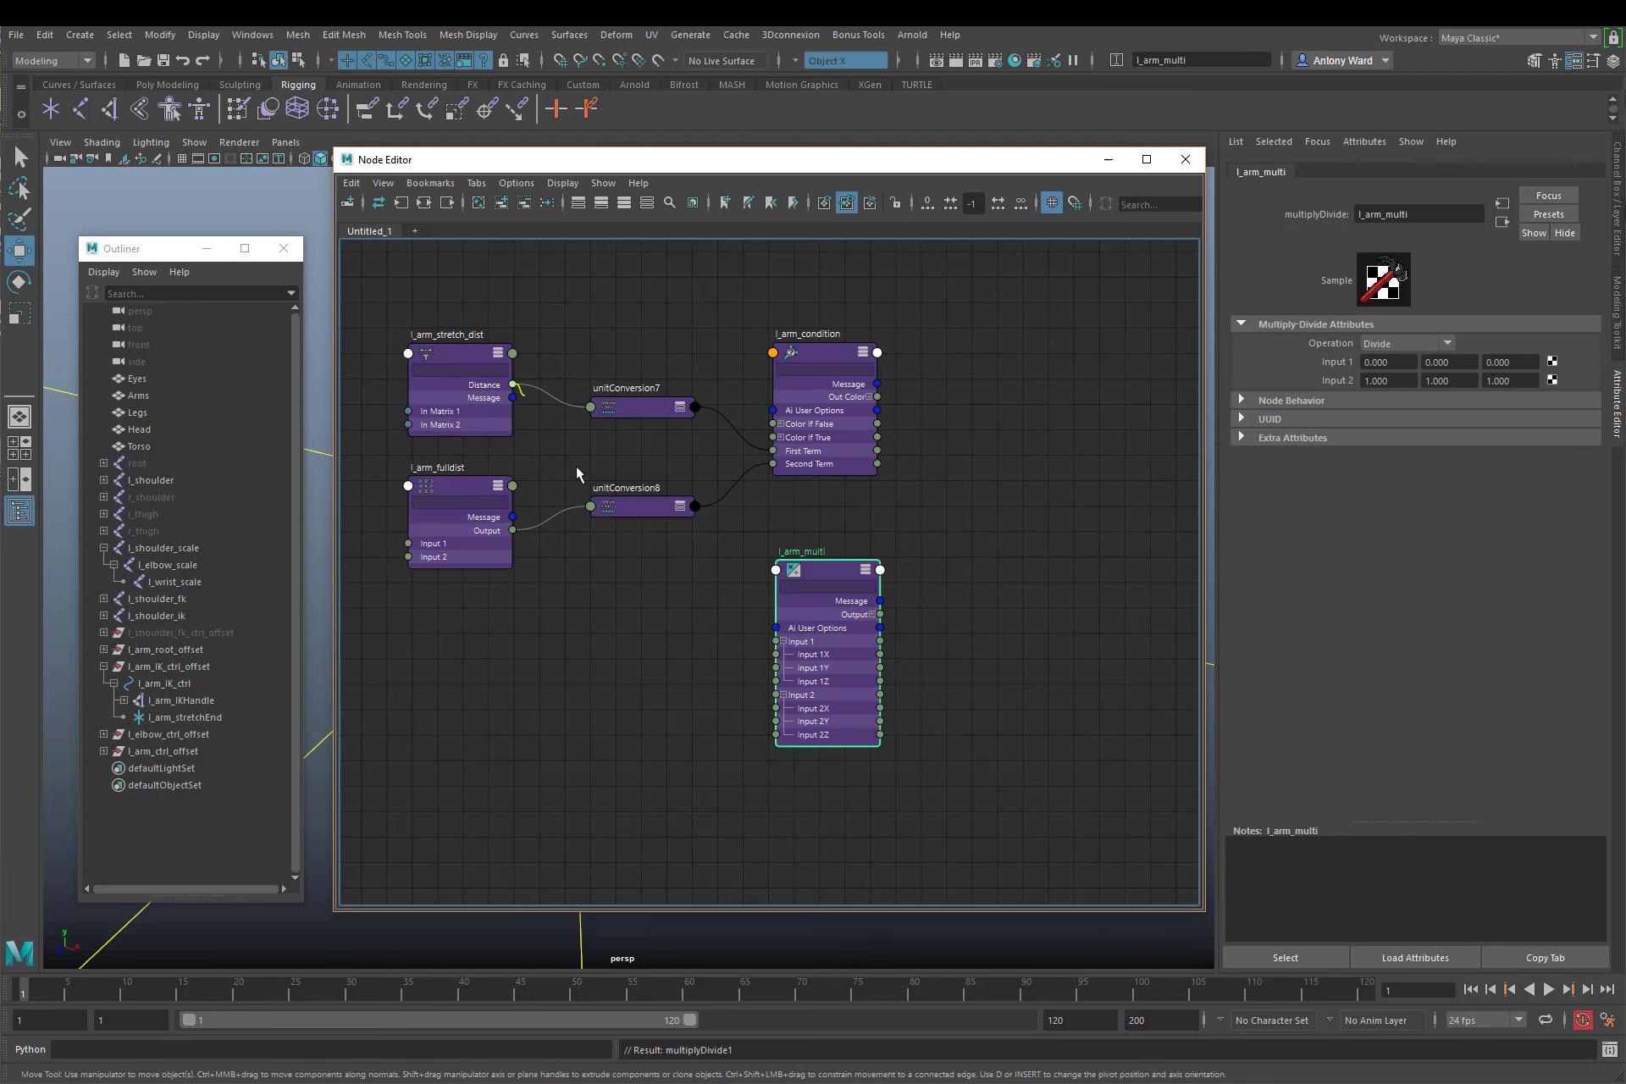
{"action": "left_click_drag", "start_coordinate": [512, 387], "coordinate": [775, 655]}
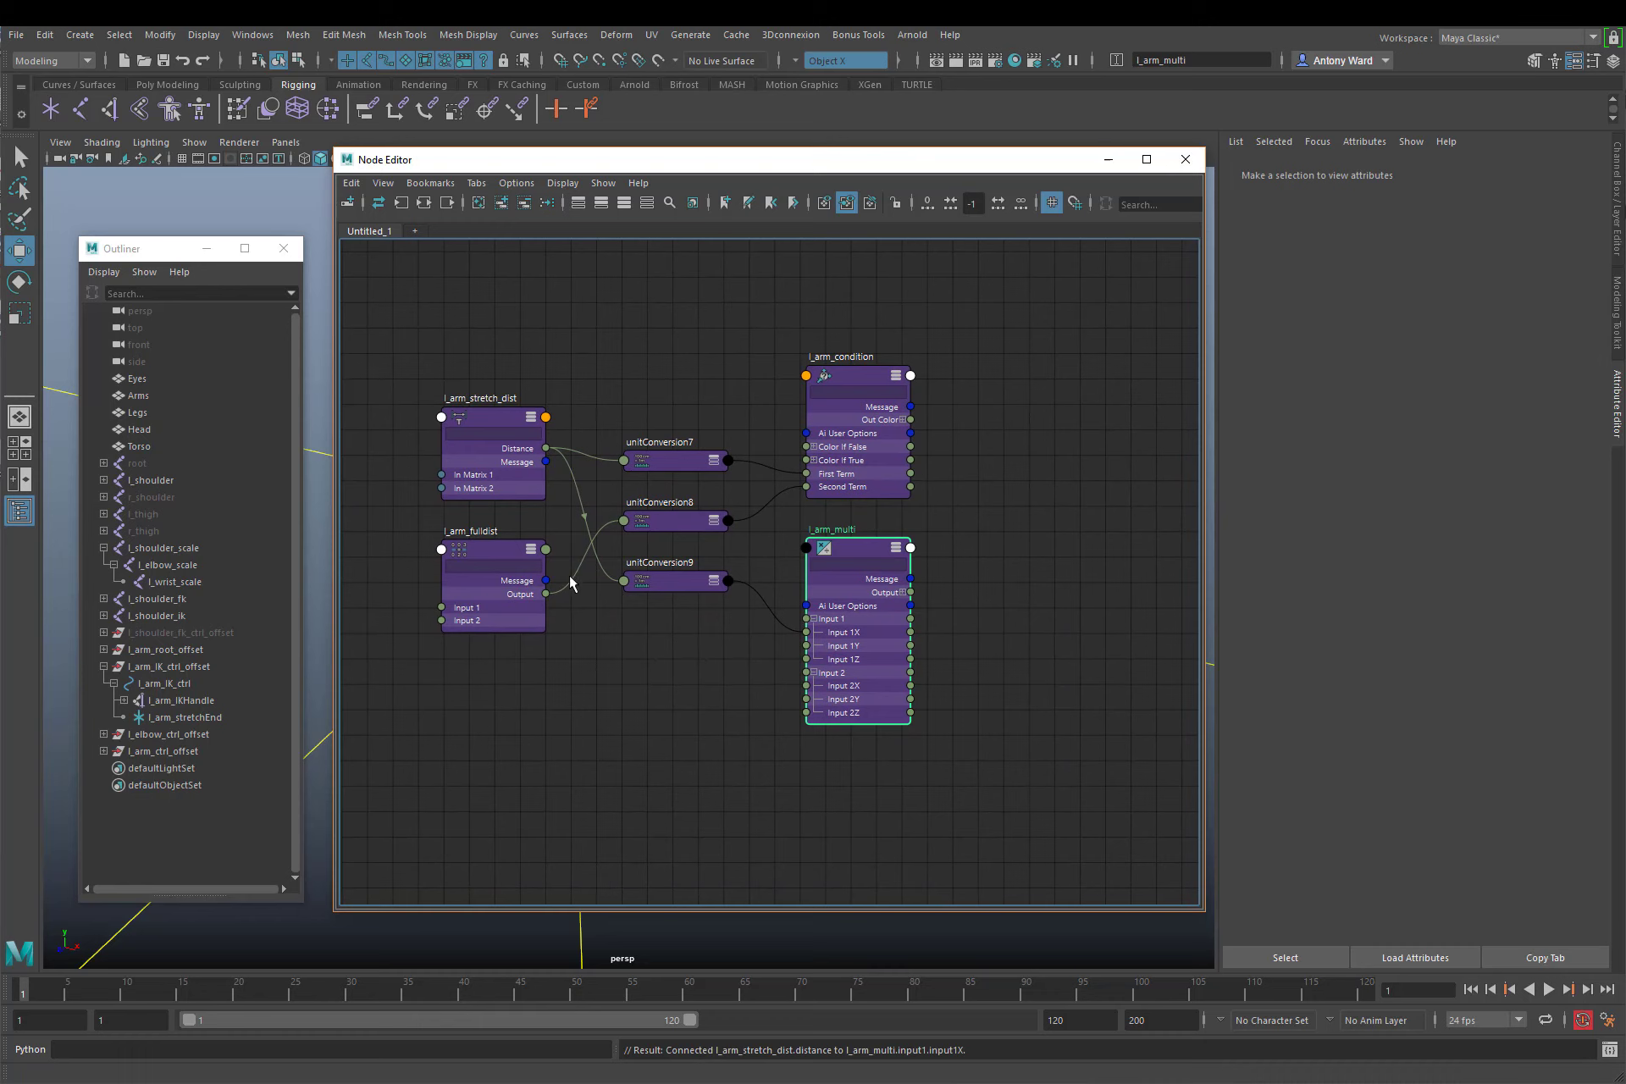
{"action": "left_click_drag", "start_coordinate": [547, 594], "coordinate": [806, 686]}
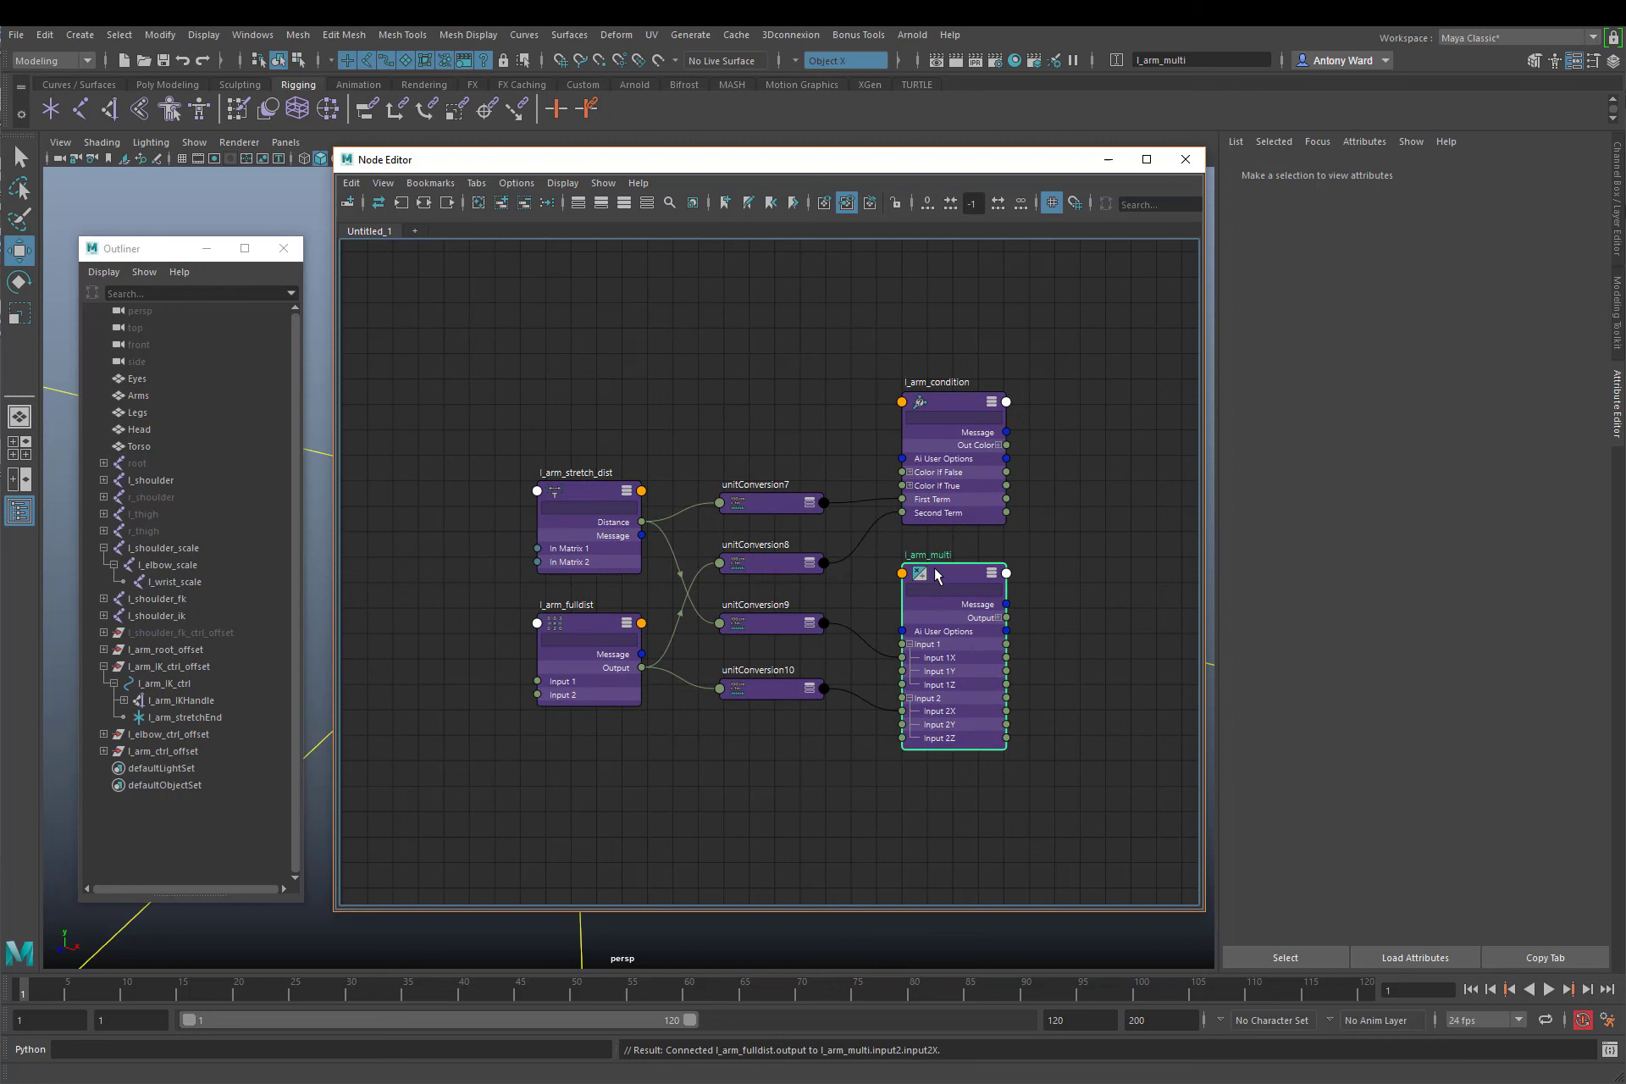
{"action": "left_click", "coordinate": [943, 574]}
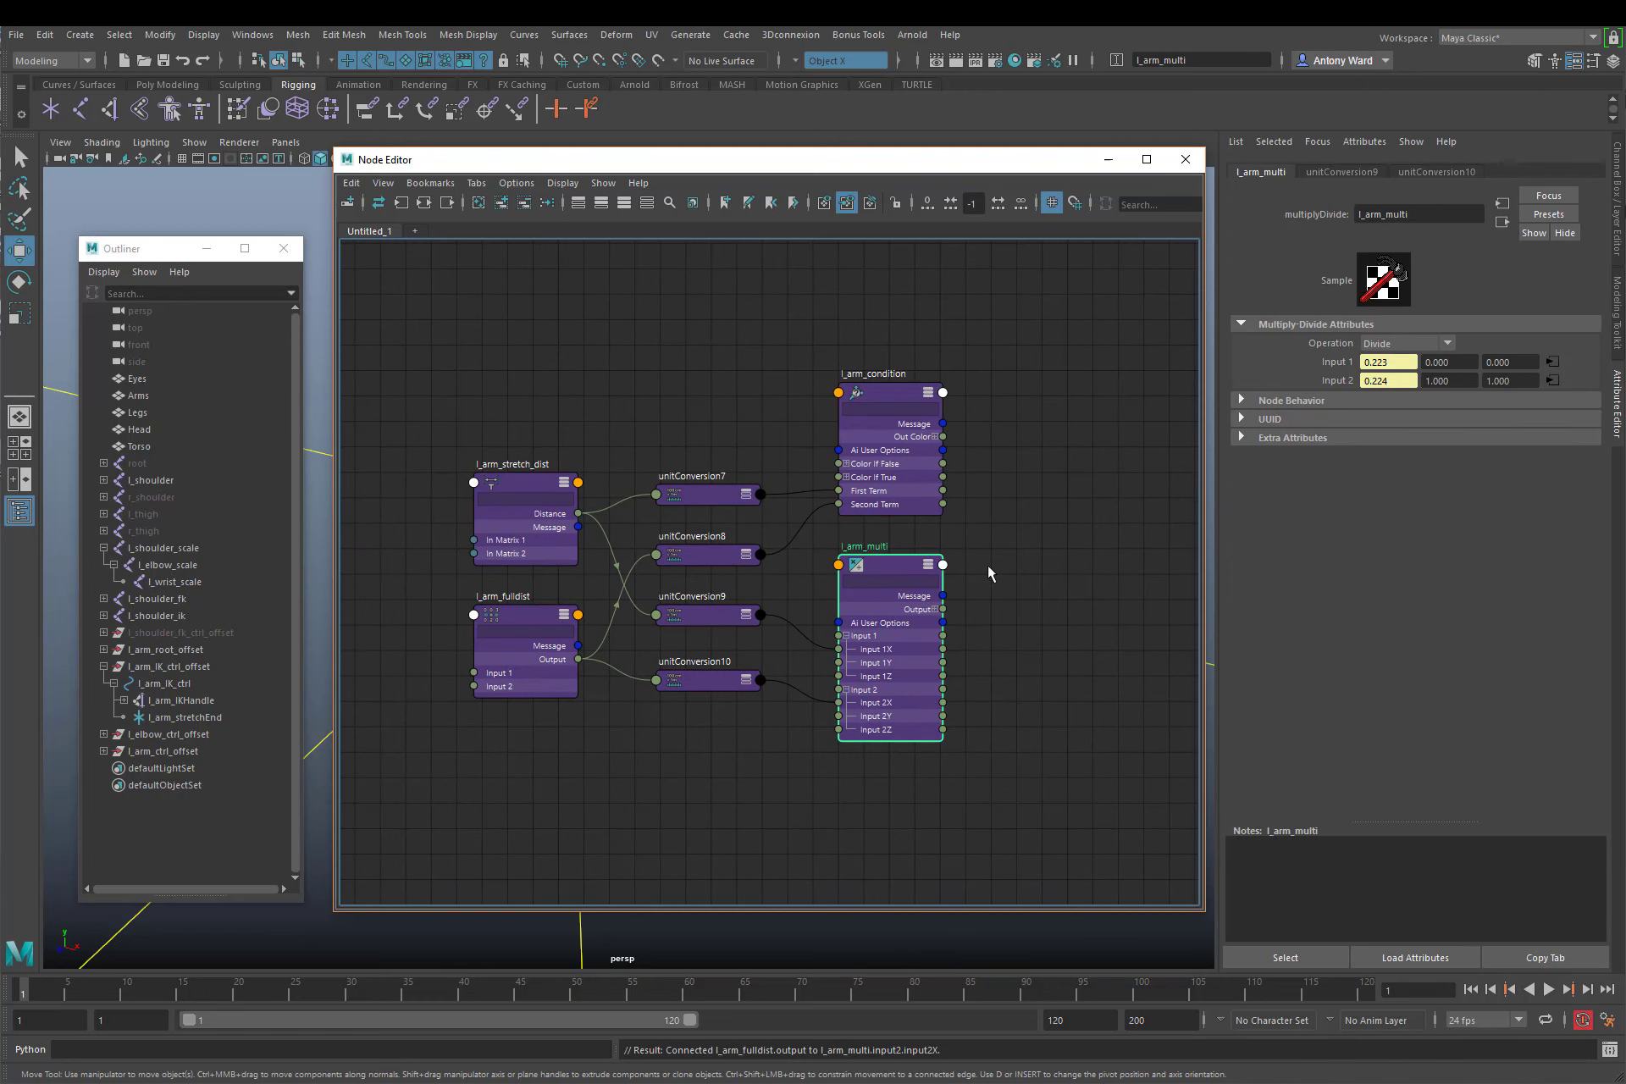
Move l_arm_condition up and to the right of l_arm_multi in the graph, and compare both nodes' attributes
{"action": "middle_click_drag", "start_coordinate": [994, 528], "coordinate": [929, 543], "text": "alt"}
{"action": "right_click_drag", "start_coordinate": [929, 544], "coordinate": [923, 547], "text": "alt"}
{"action": "middle_click_drag", "start_coordinate": [959, 550], "coordinate": [941, 551], "text": "alt"}
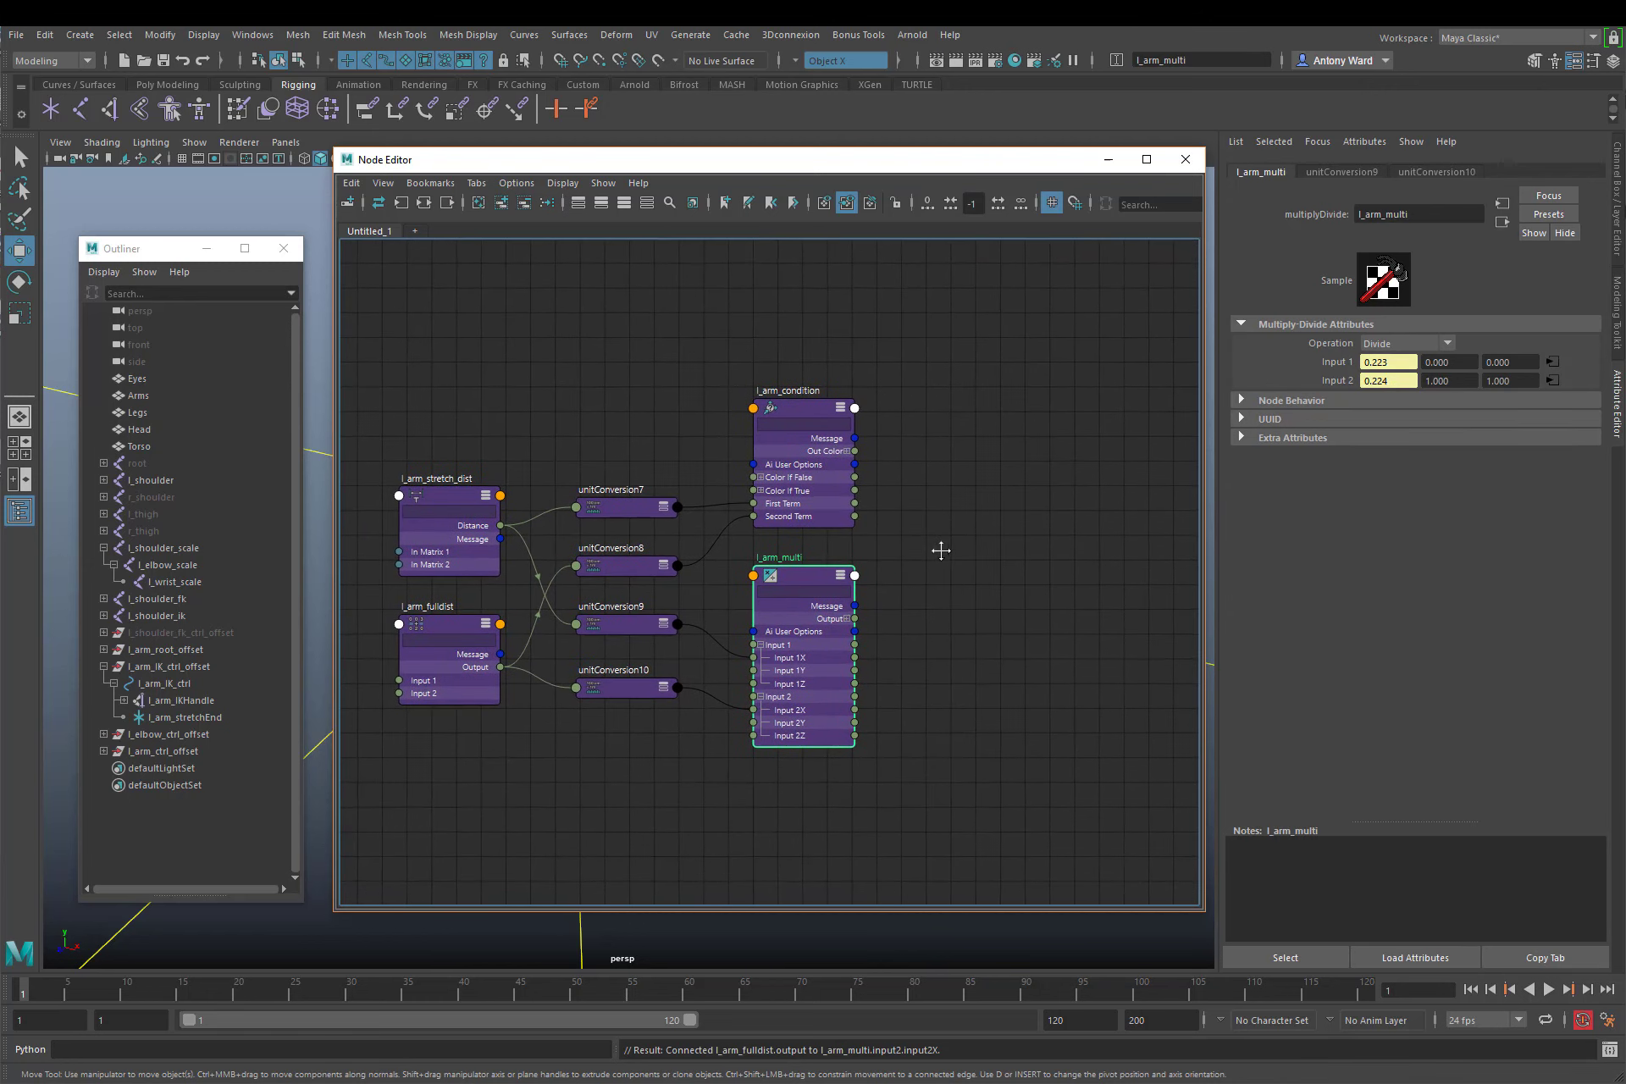
{"action": "left_click_drag", "start_coordinate": [801, 406], "coordinate": [956, 325]}
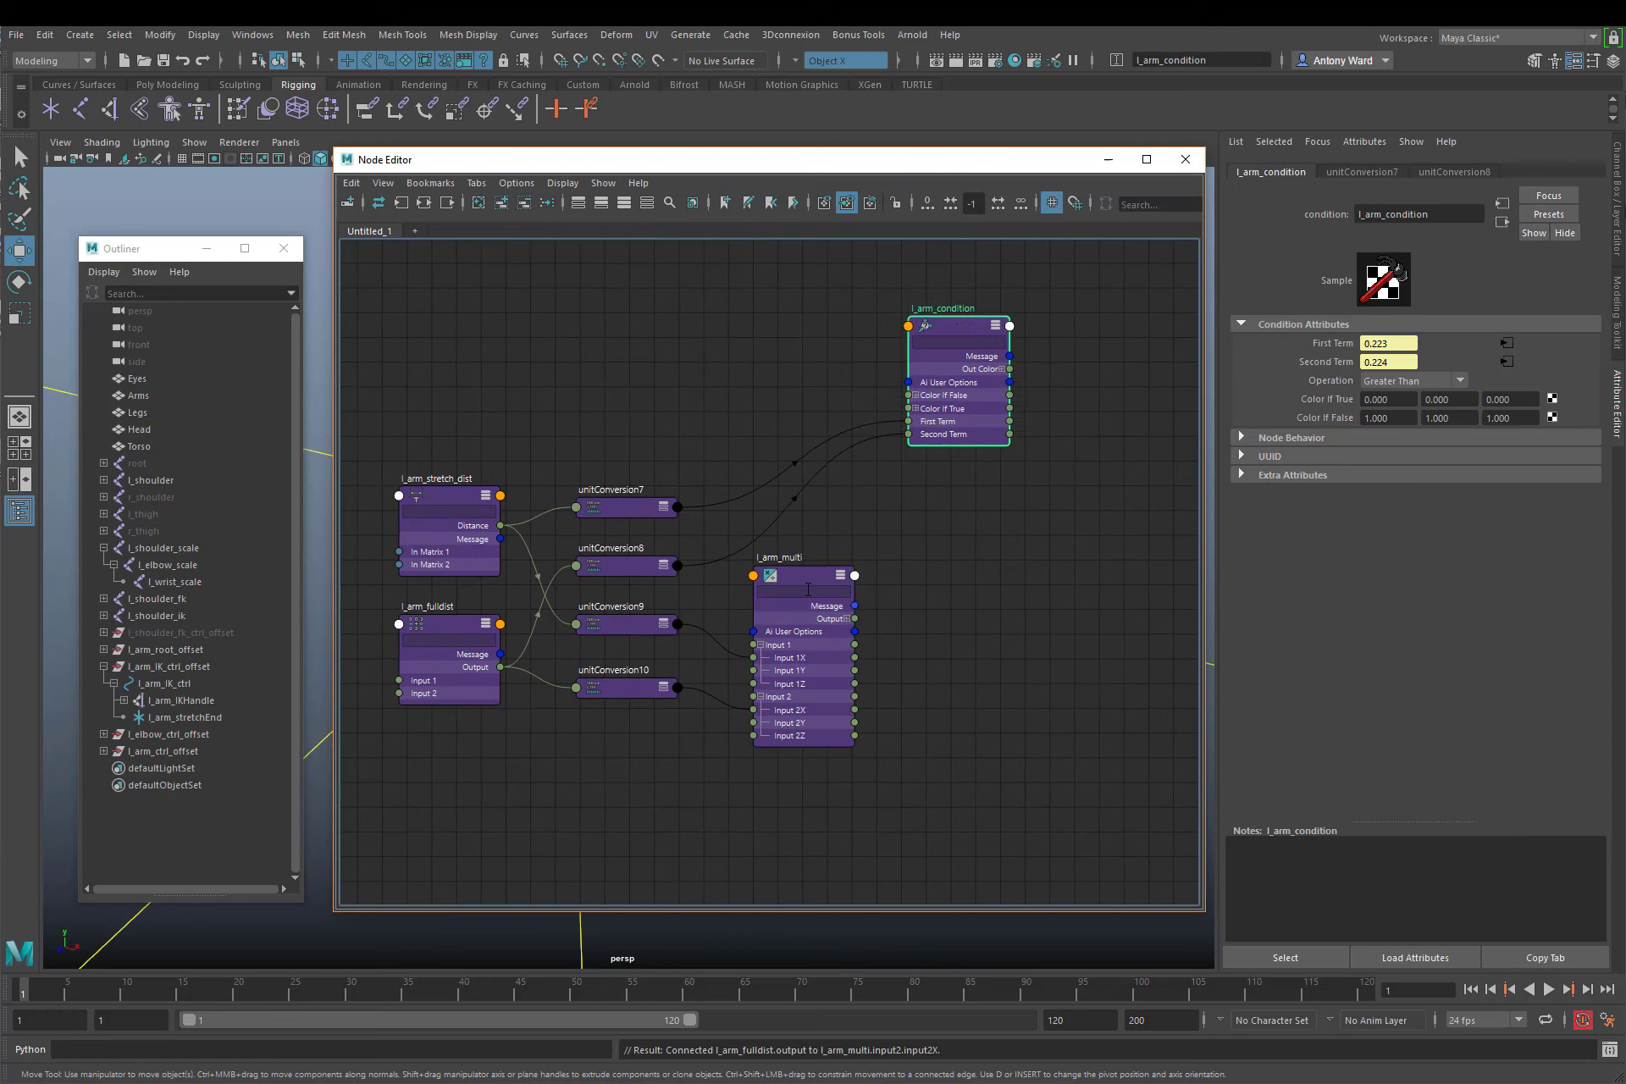
{"action": "left_click", "coordinate": [796, 581]}
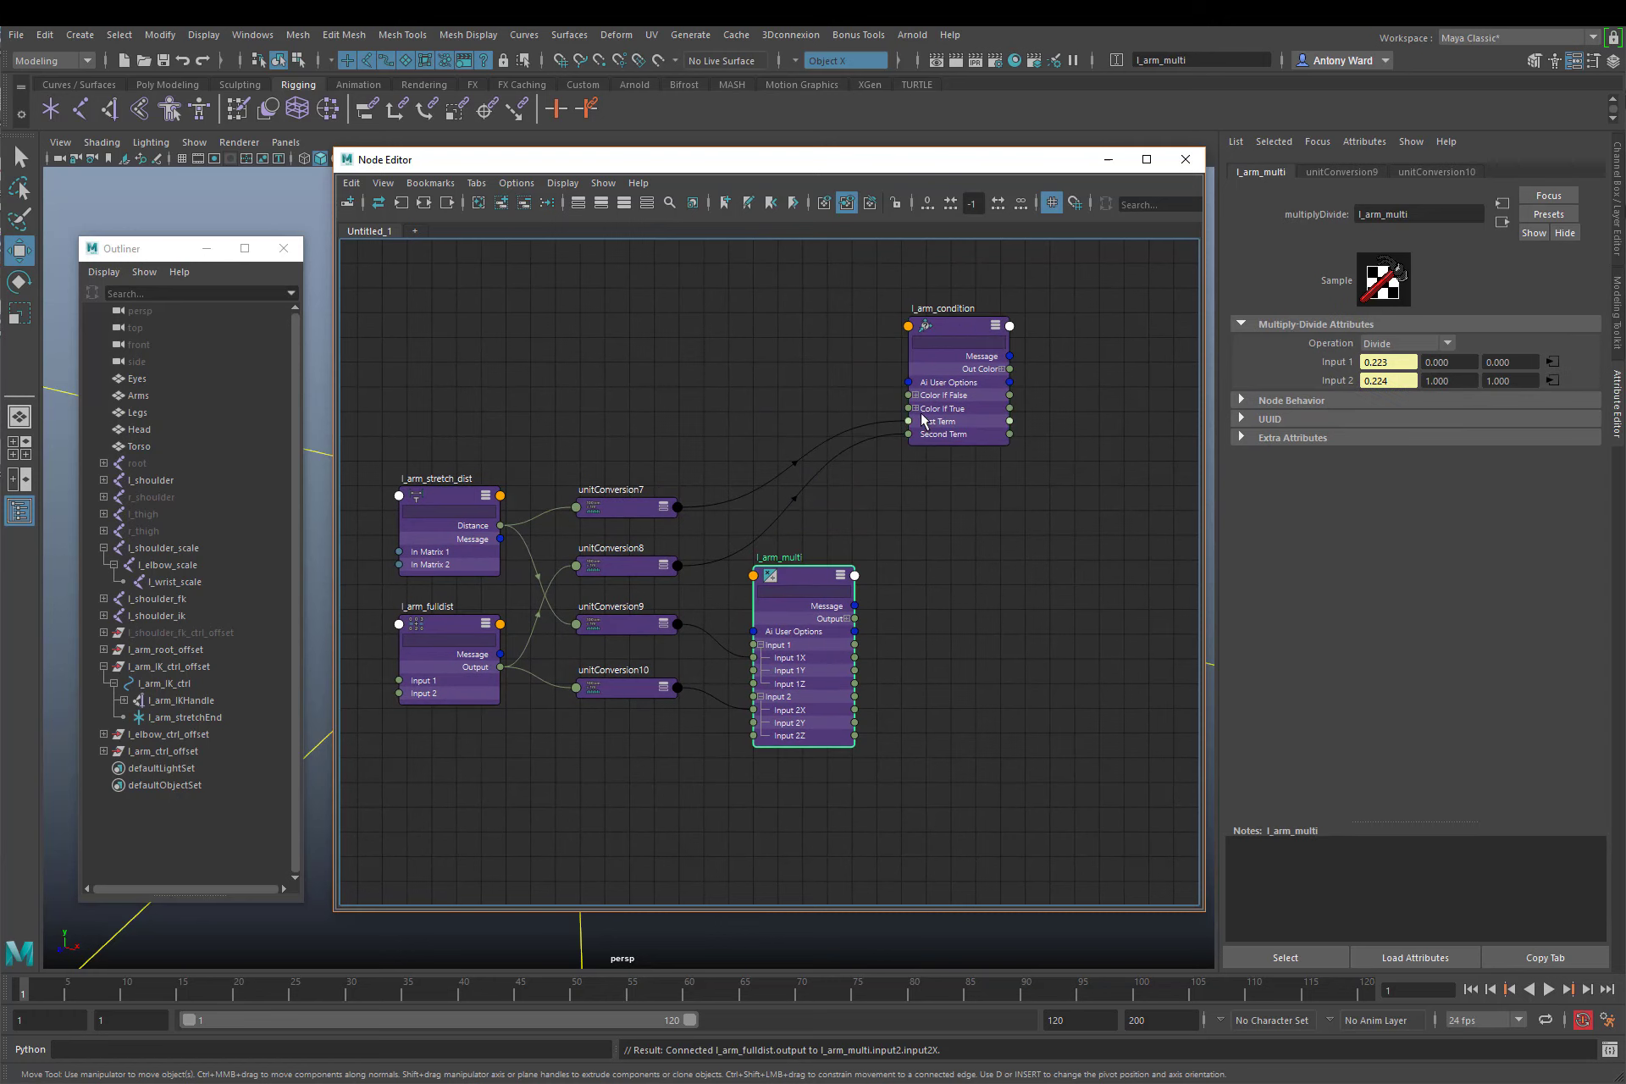
{"action": "left_click", "coordinate": [957, 331]}
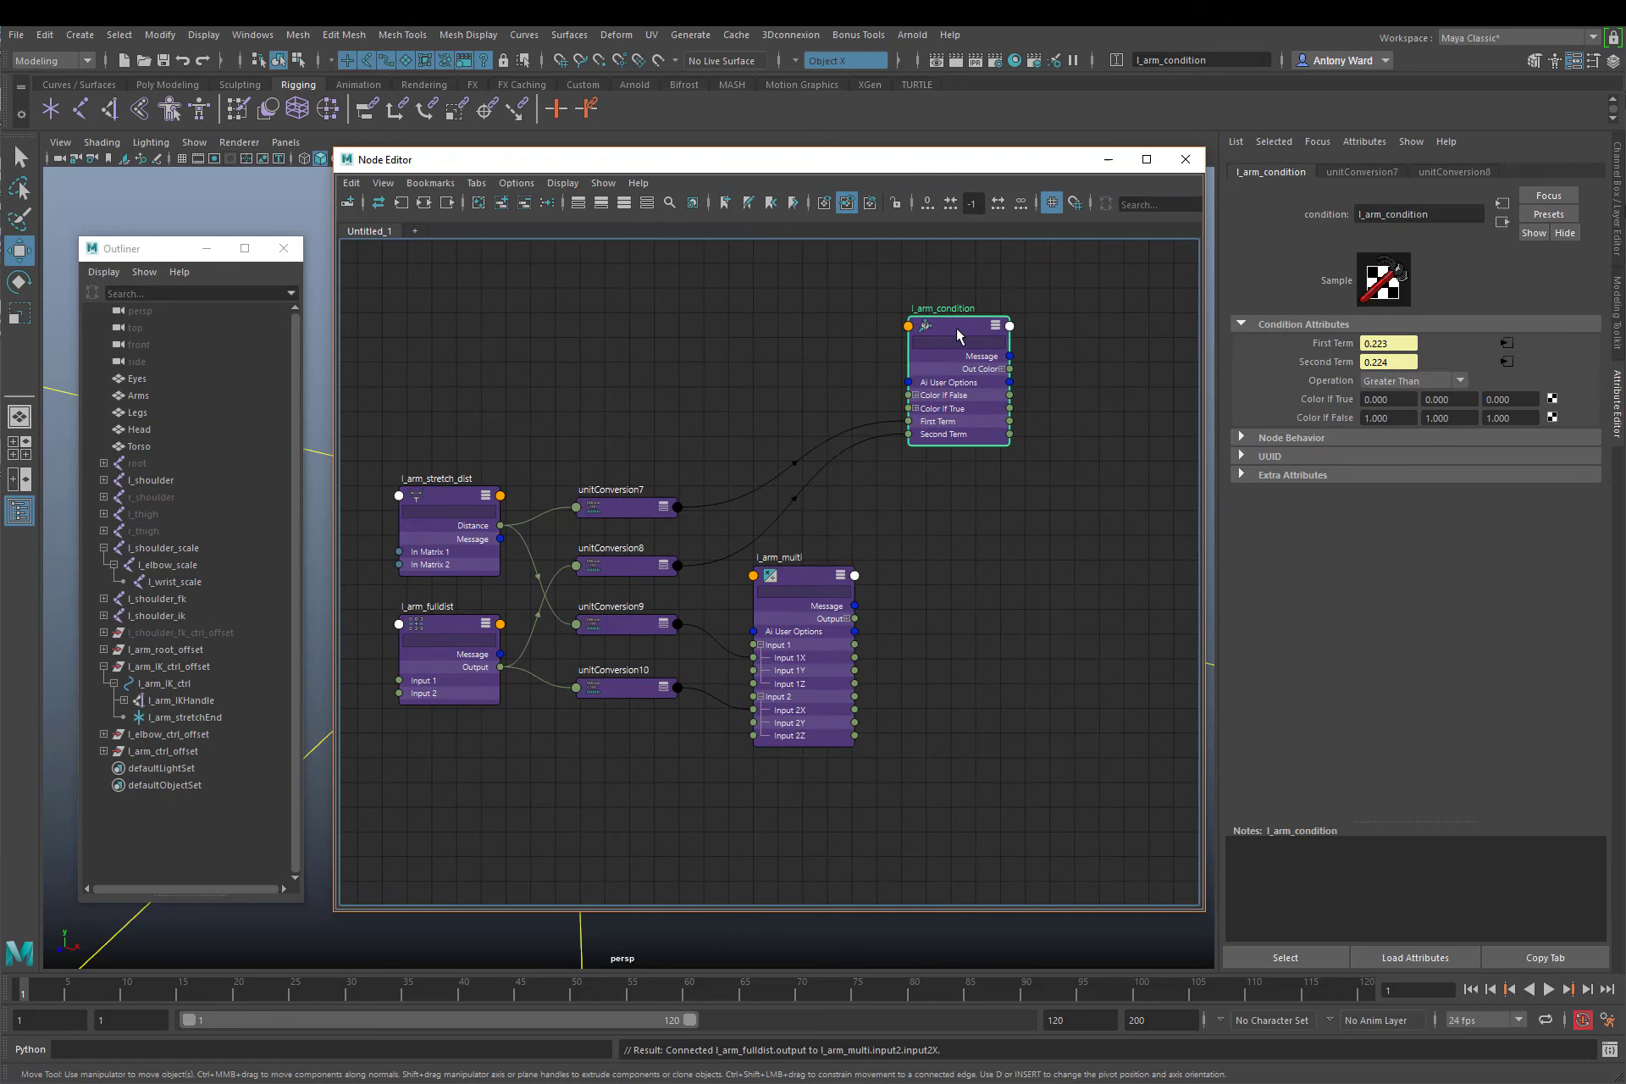
Connect Output X of l_arm_multi to Color If True R of l_arm_condition
{"action": "left_click", "coordinate": [847, 621]}
{"action": "left_click", "coordinate": [846, 619]}
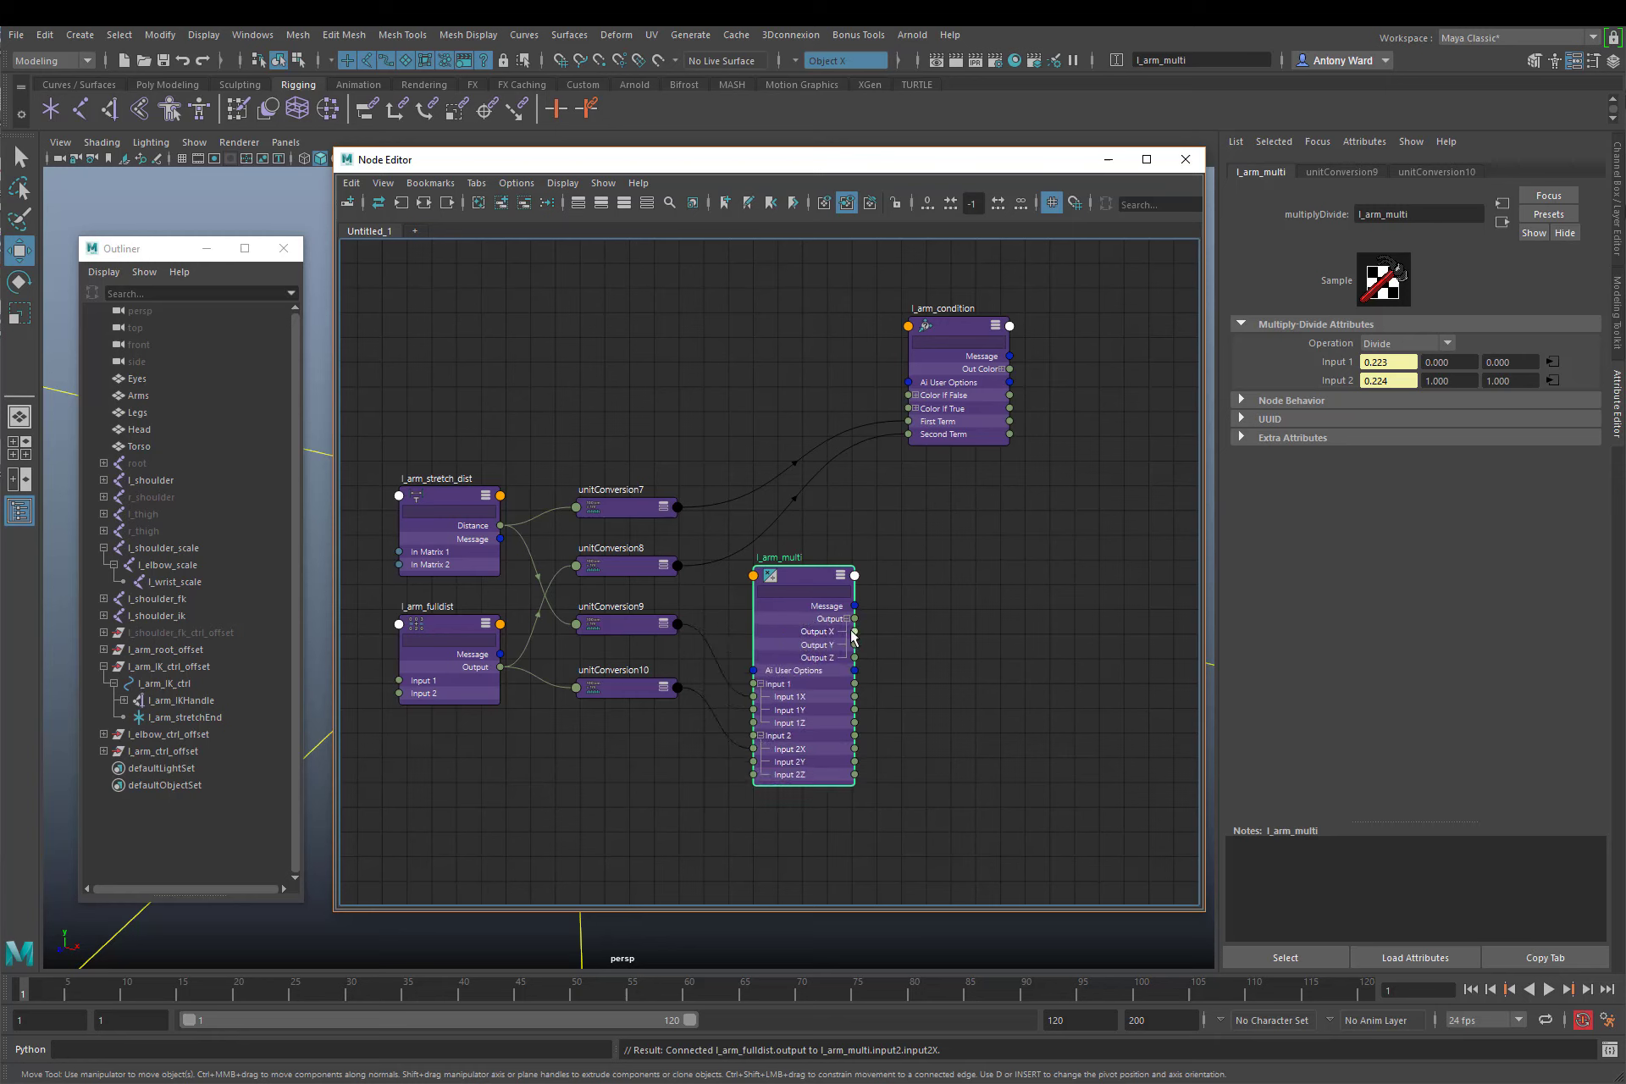
{"action": "mouse_move", "coordinate": [854, 637]}
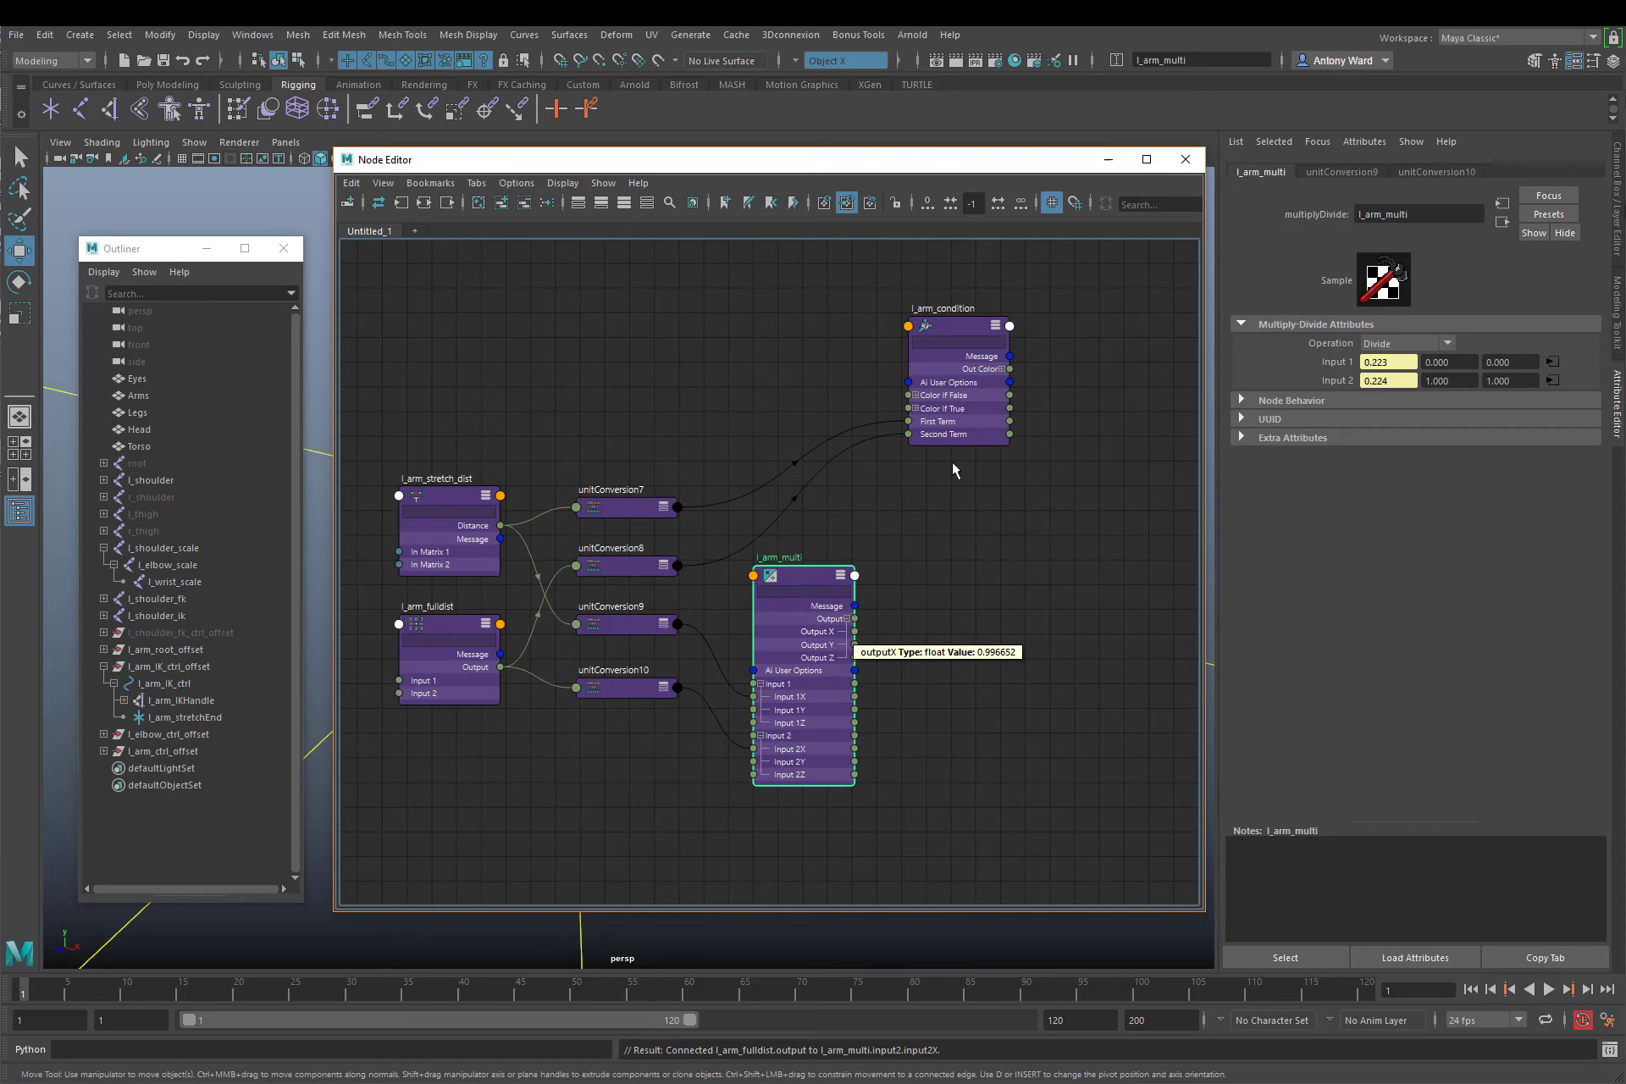
{"action": "left_click", "coordinate": [915, 409]}
{"action": "left_click", "coordinate": [948, 327]}
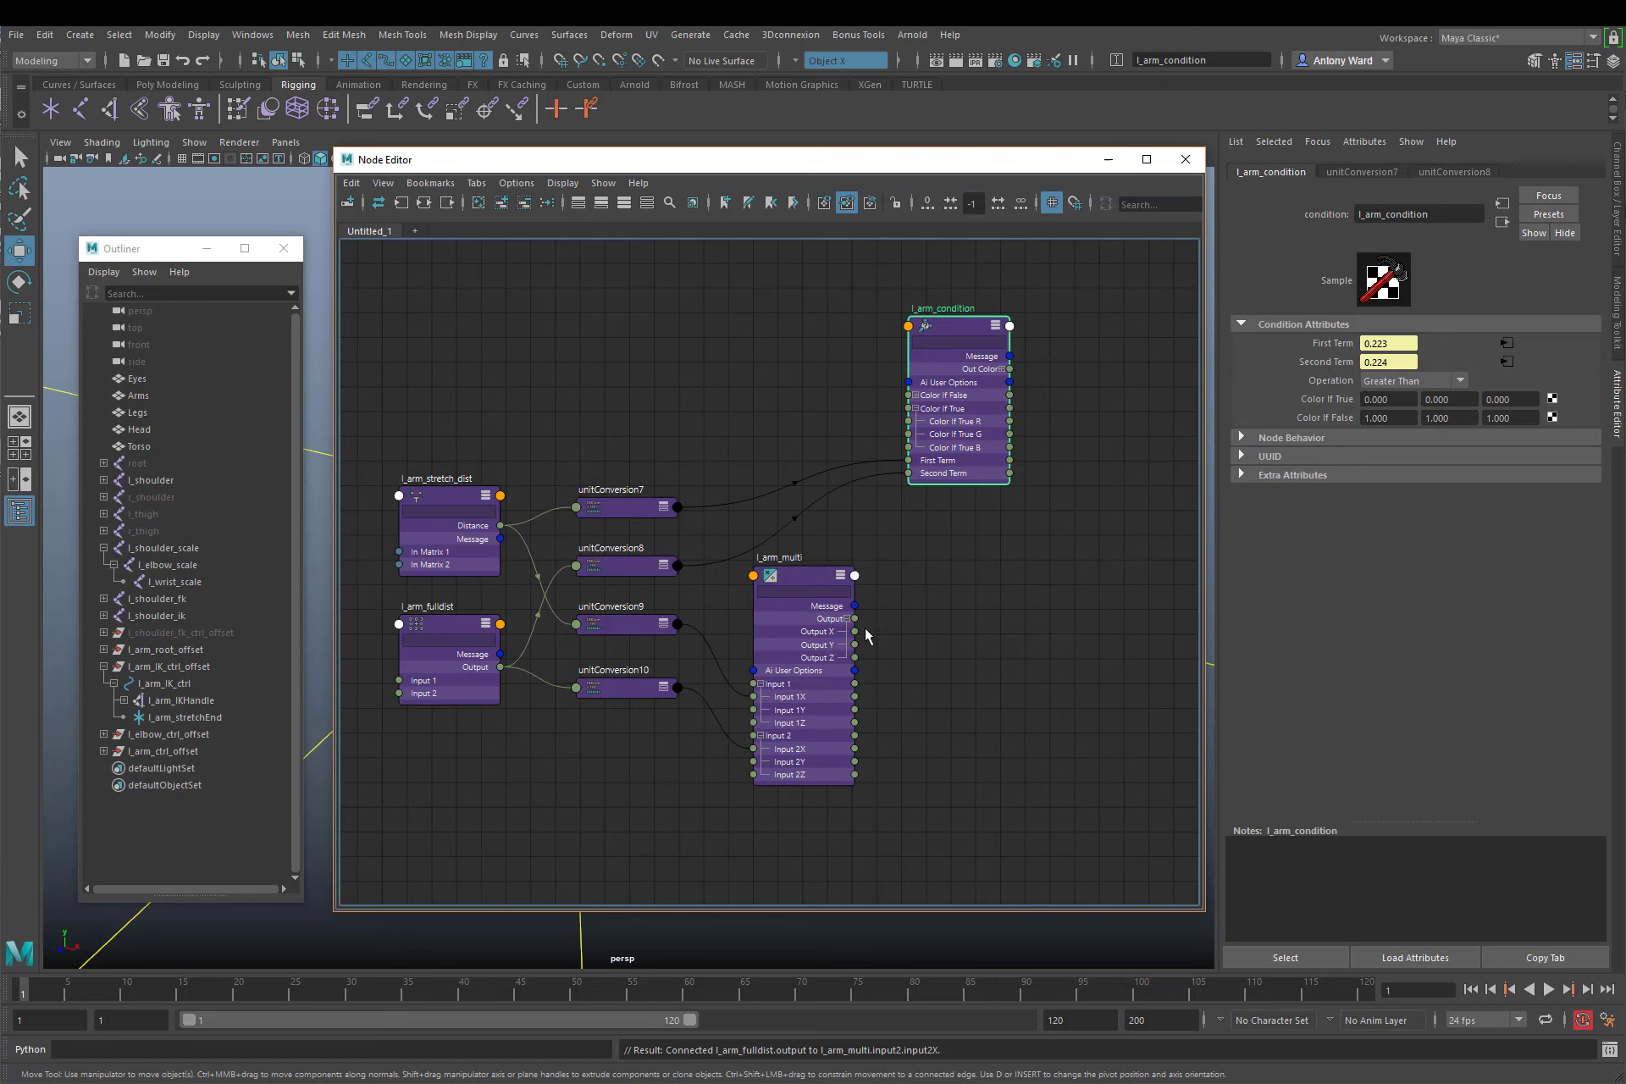
{"action": "left_click_drag", "start_coordinate": [856, 631], "coordinate": [909, 421]}
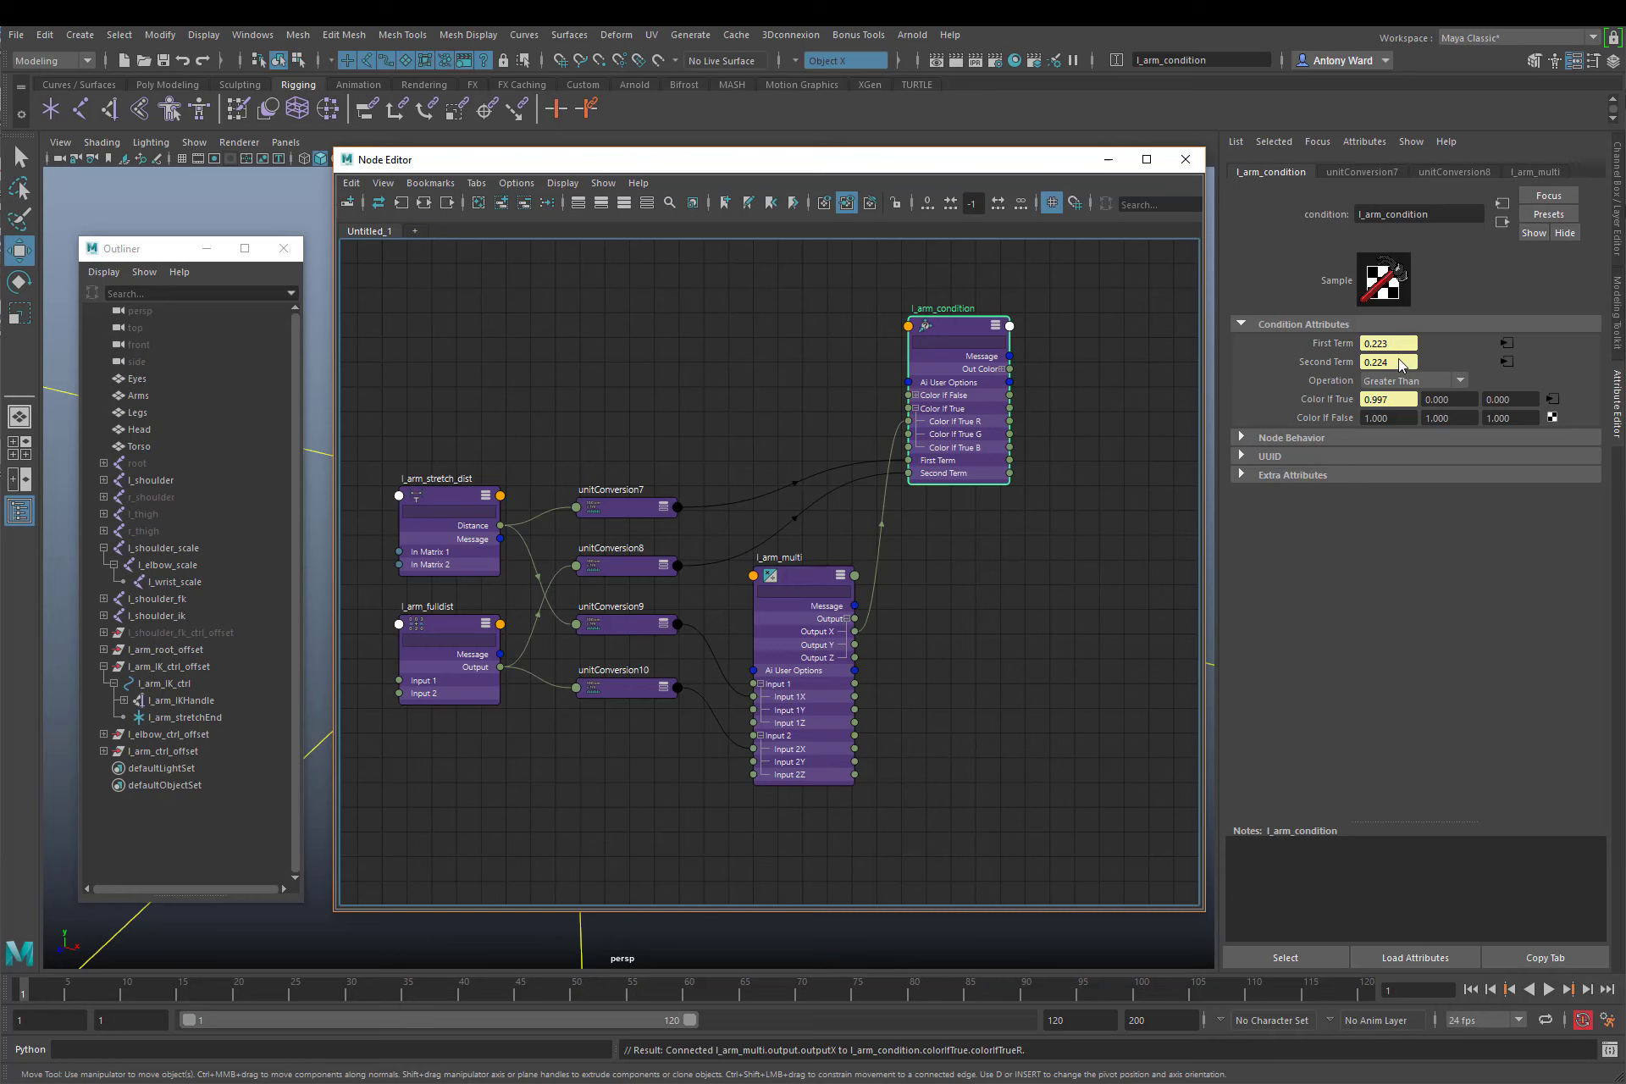
Shift l_arm_condition slightly left in the graph and check its Color If True and Color If False values
{"action": "left_click_drag", "start_coordinate": [1395, 399], "coordinate": [1308, 421]}
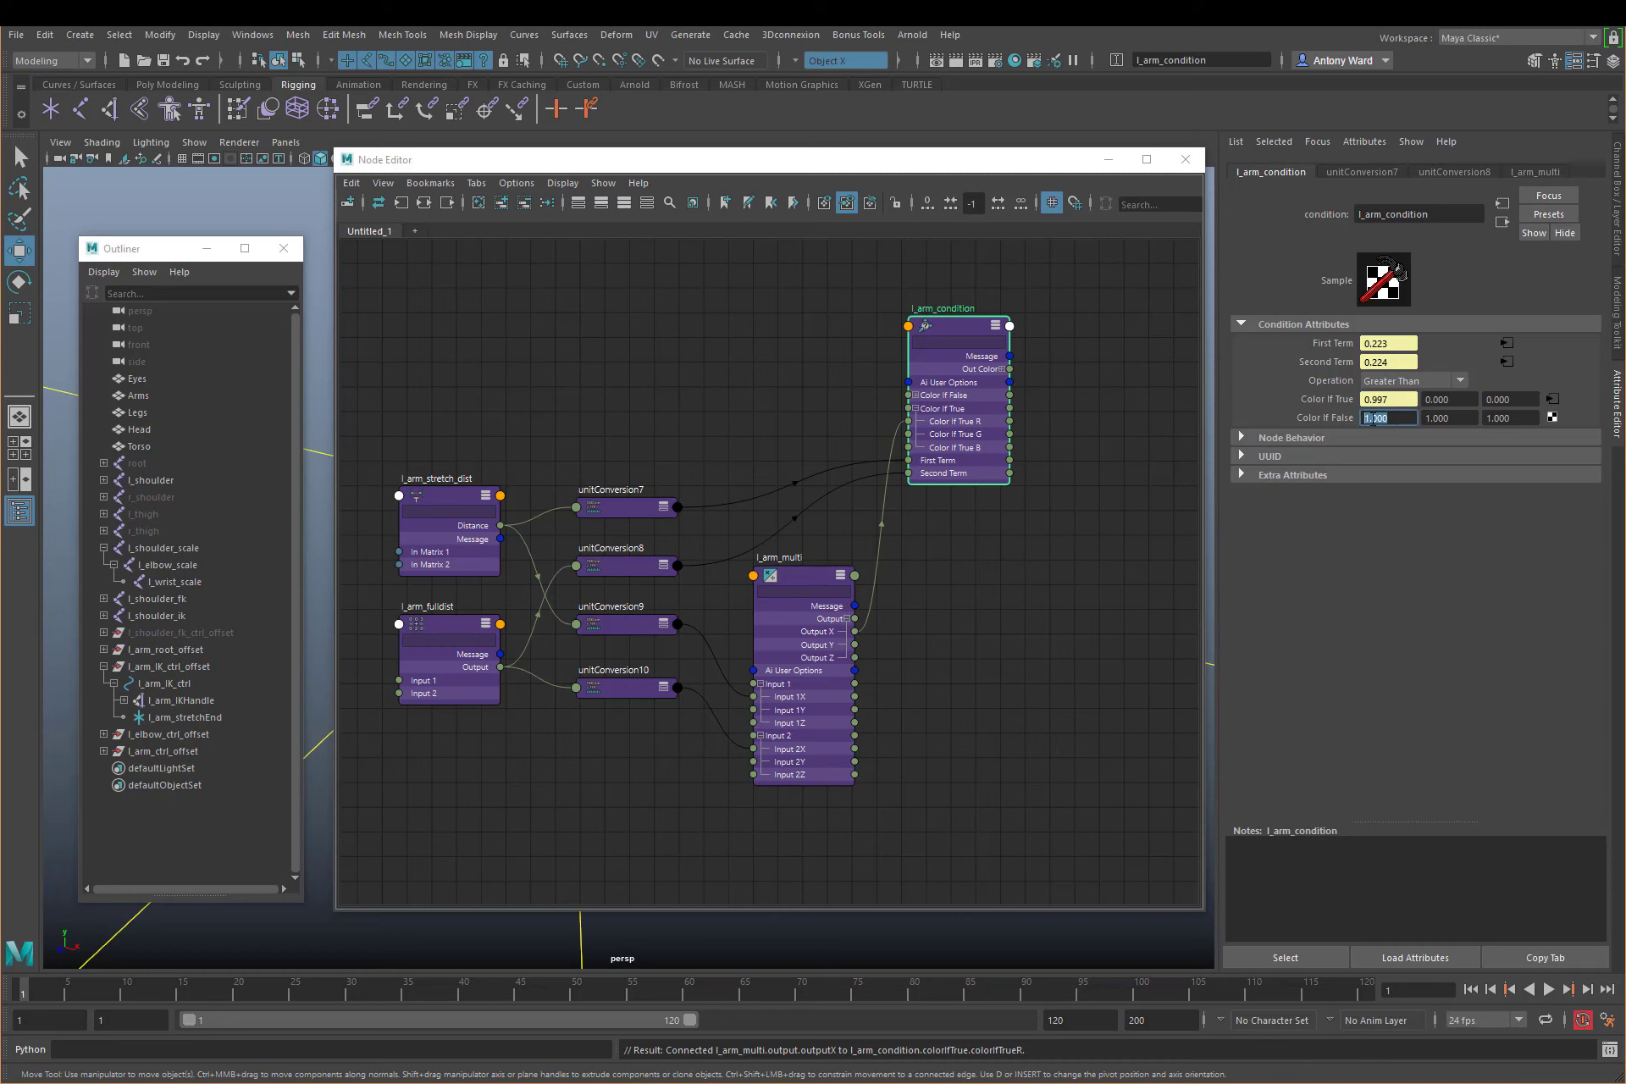
{"action": "left_click", "coordinate": [1391, 414]}
{"action": "left_click_drag", "start_coordinate": [960, 325], "coordinate": [927, 324]}
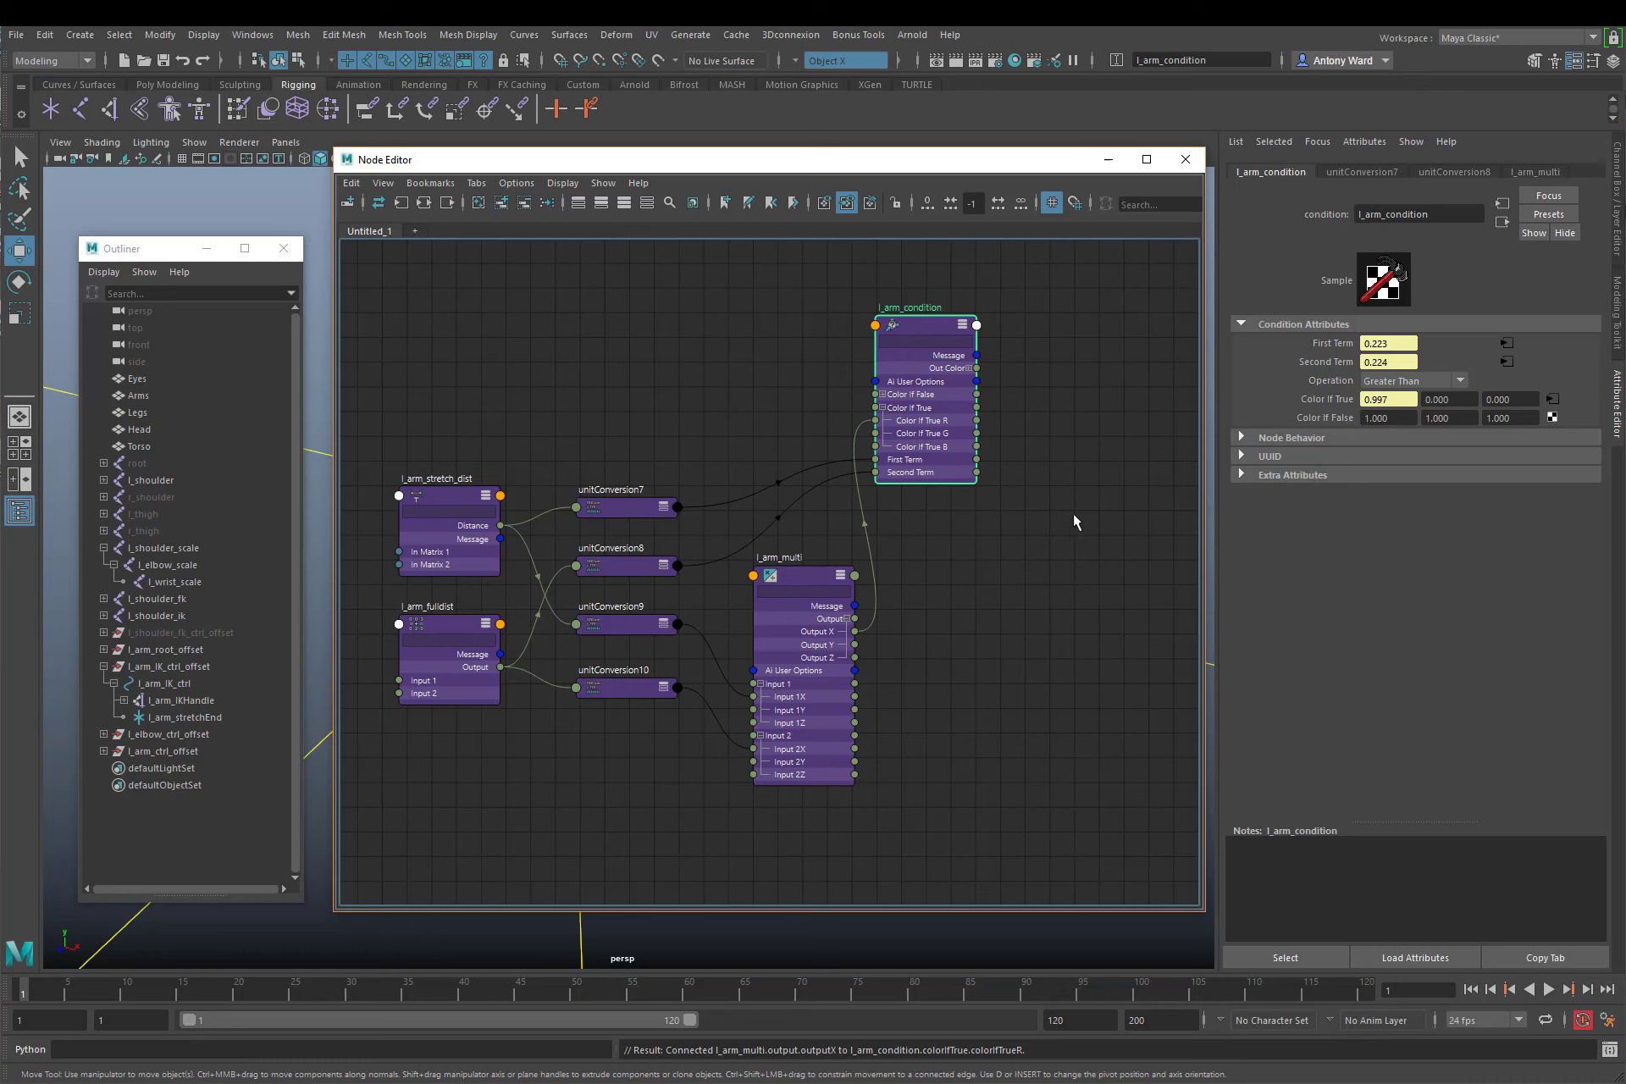
{"action": "left_click", "coordinate": [1398, 418]}
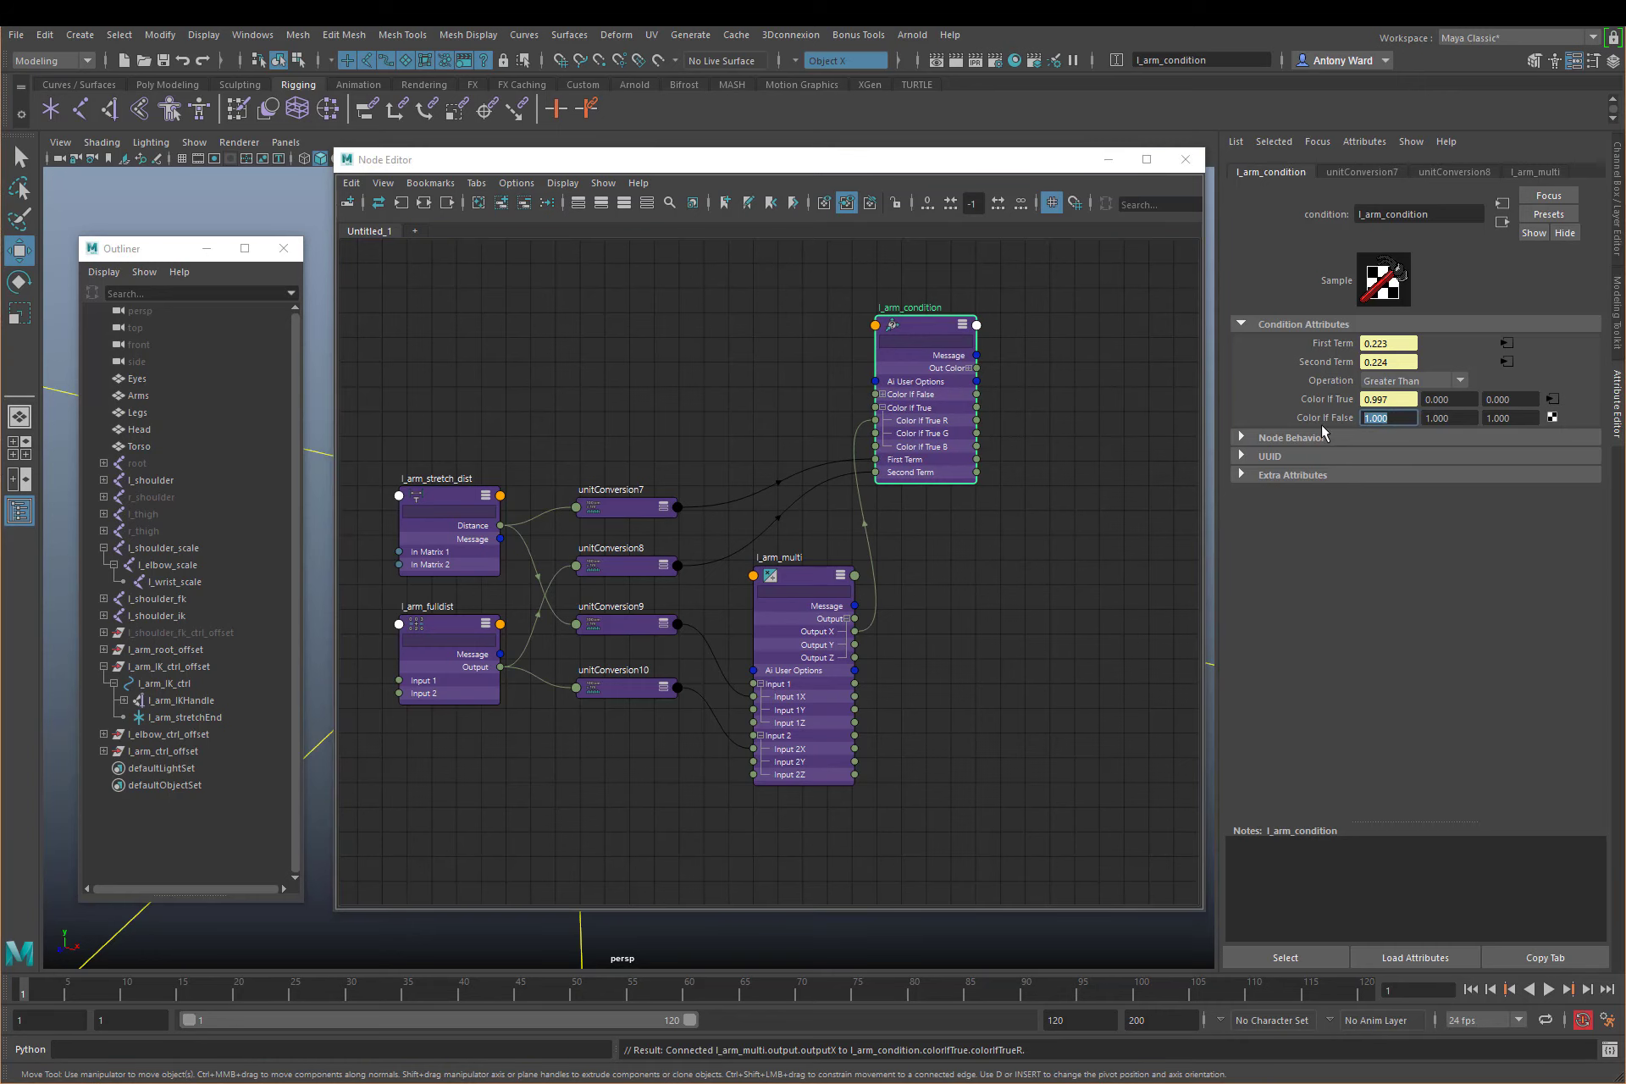
{"action": "left_click_drag", "start_coordinate": [1394, 398], "coordinate": [1304, 400]}
{"action": "left_click", "coordinate": [1396, 399]}
Add the l_shoulder_ik and l_elbow_ik joints to the node graph, placing them to the right of l_arm_condition
{"action": "left_click", "coordinate": [104, 617]}
{"action": "left_click", "coordinate": [114, 634]}
{"action": "left_click_drag", "start_coordinate": [186, 619], "coordinate": [190, 634]}
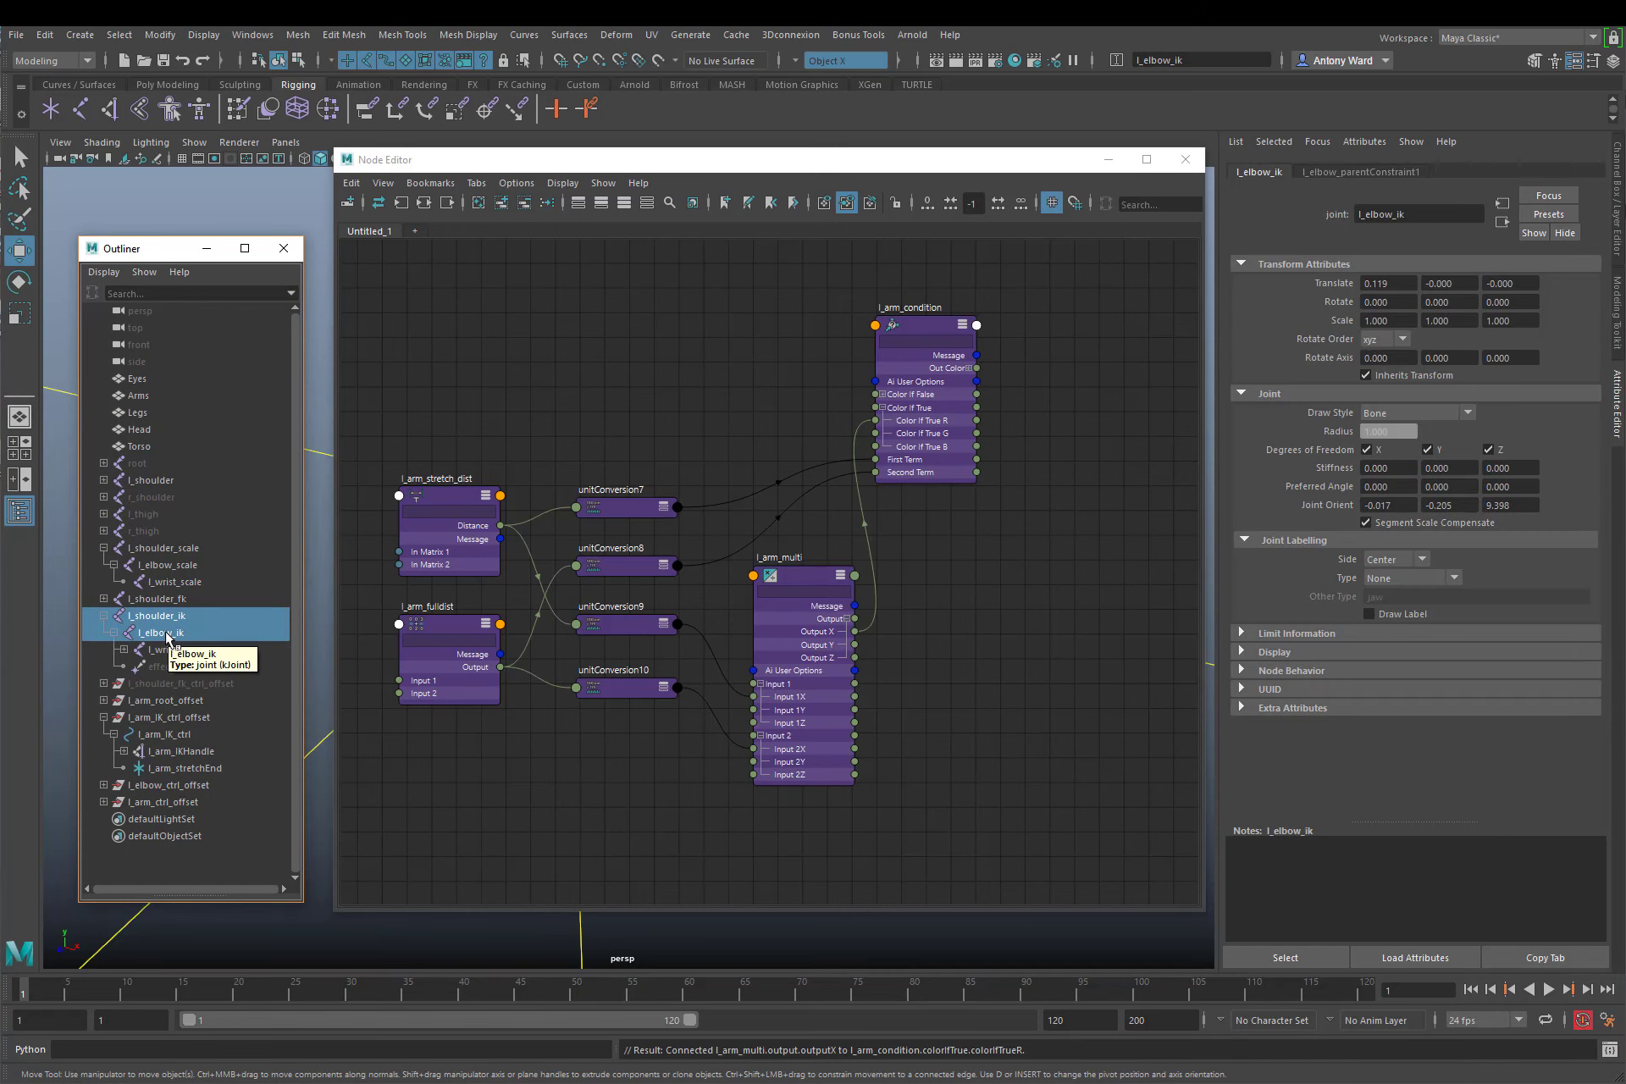
{"action": "middle_click_drag", "start_coordinate": [163, 639], "coordinate": [801, 703]}
{"action": "left_click_drag", "start_coordinate": [958, 662], "coordinate": [1033, 444]}
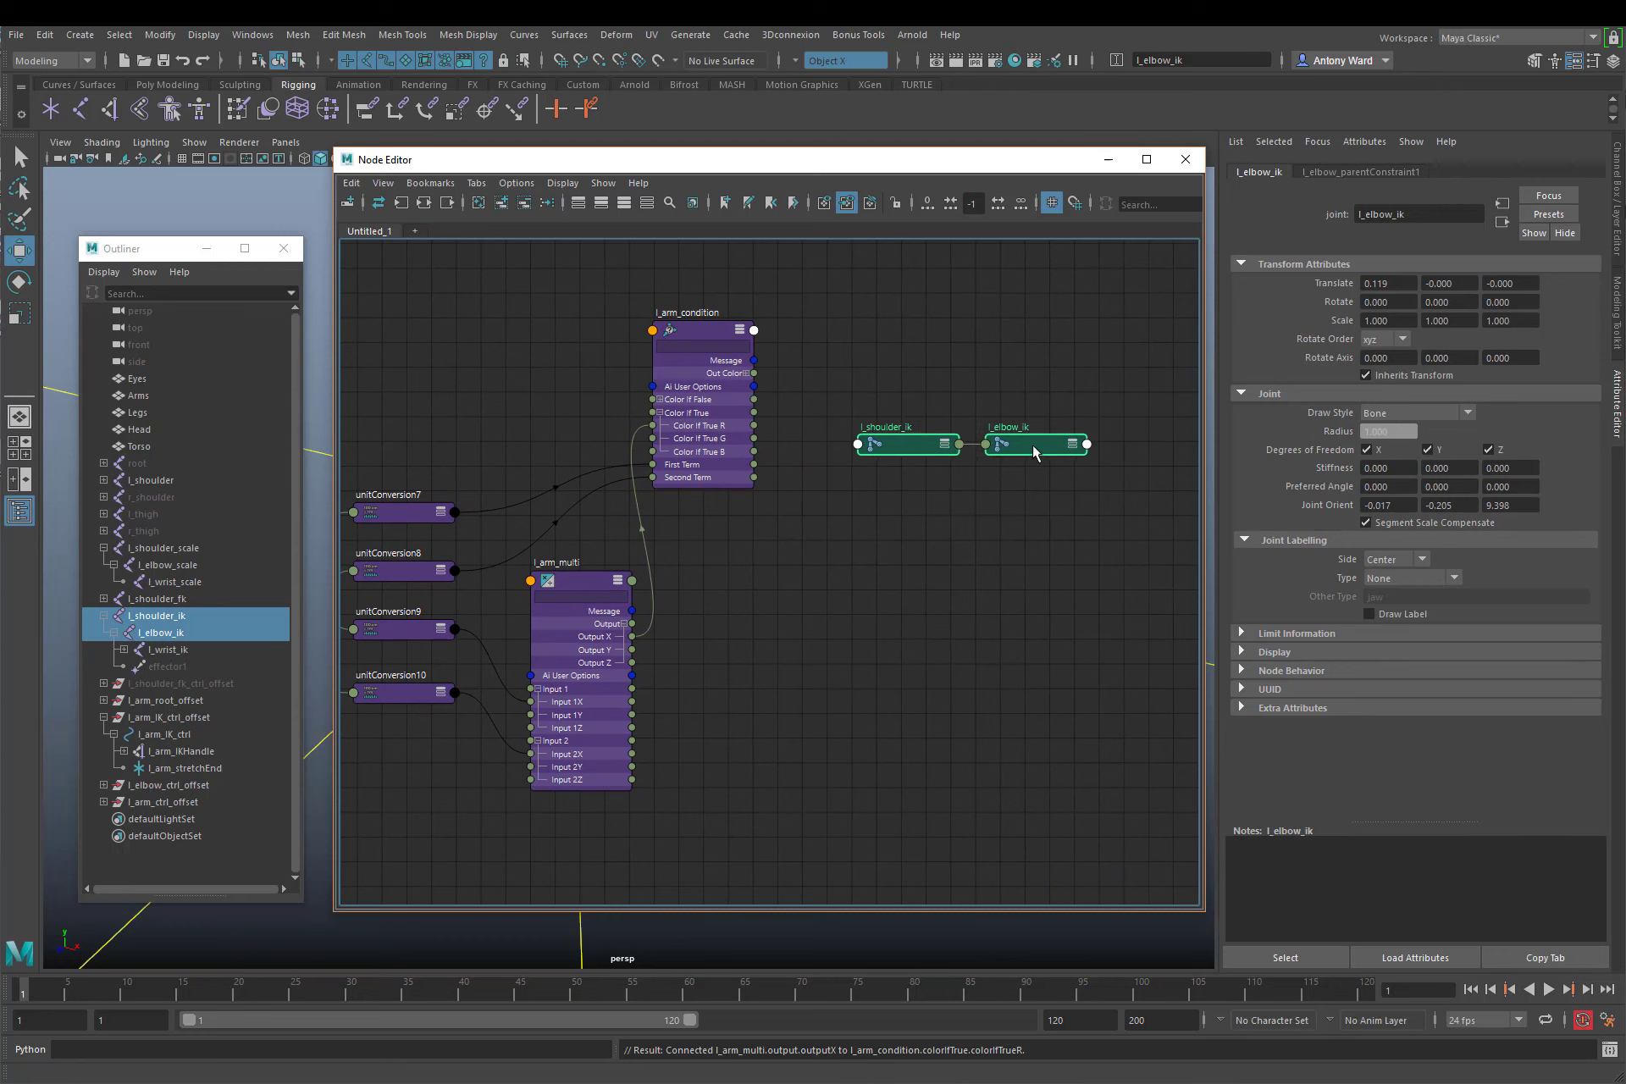
Show the full attribute lists of l_shoulder_ik and l_elbow_ik and expand Scale on both nodes
{"action": "left_click", "coordinate": [625, 204]}
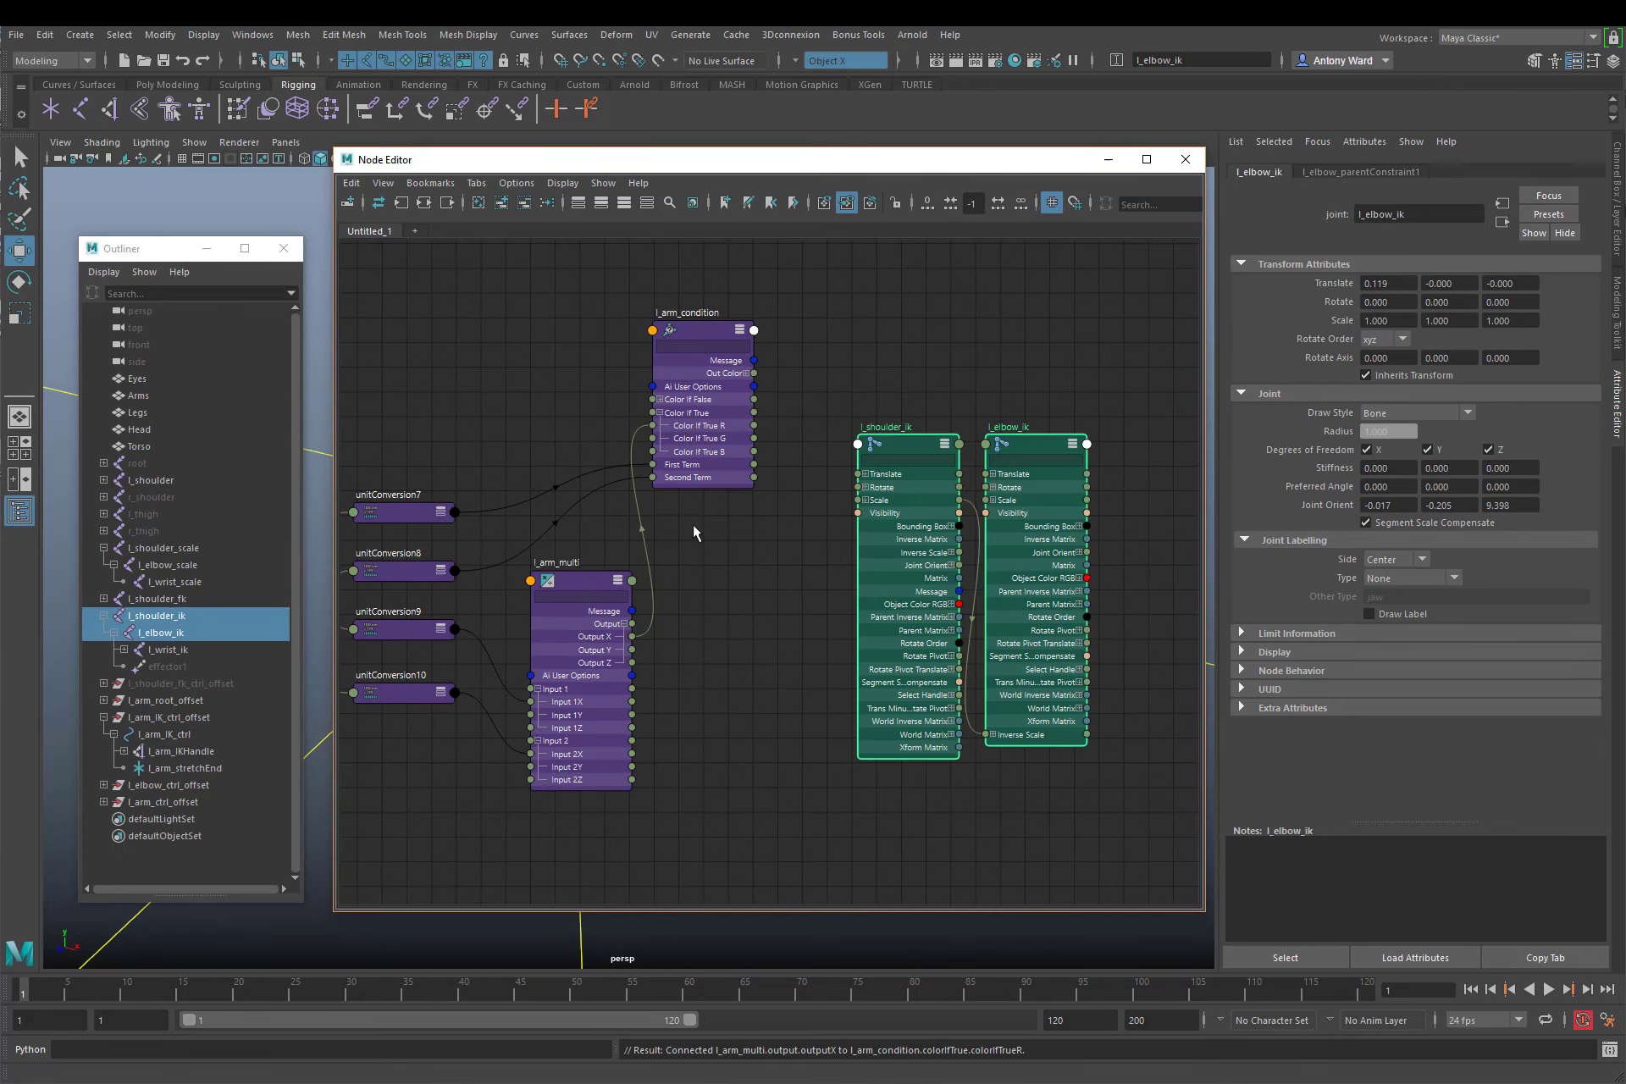
{"action": "left_click", "coordinate": [866, 500]}
{"action": "left_click", "coordinate": [993, 499]}
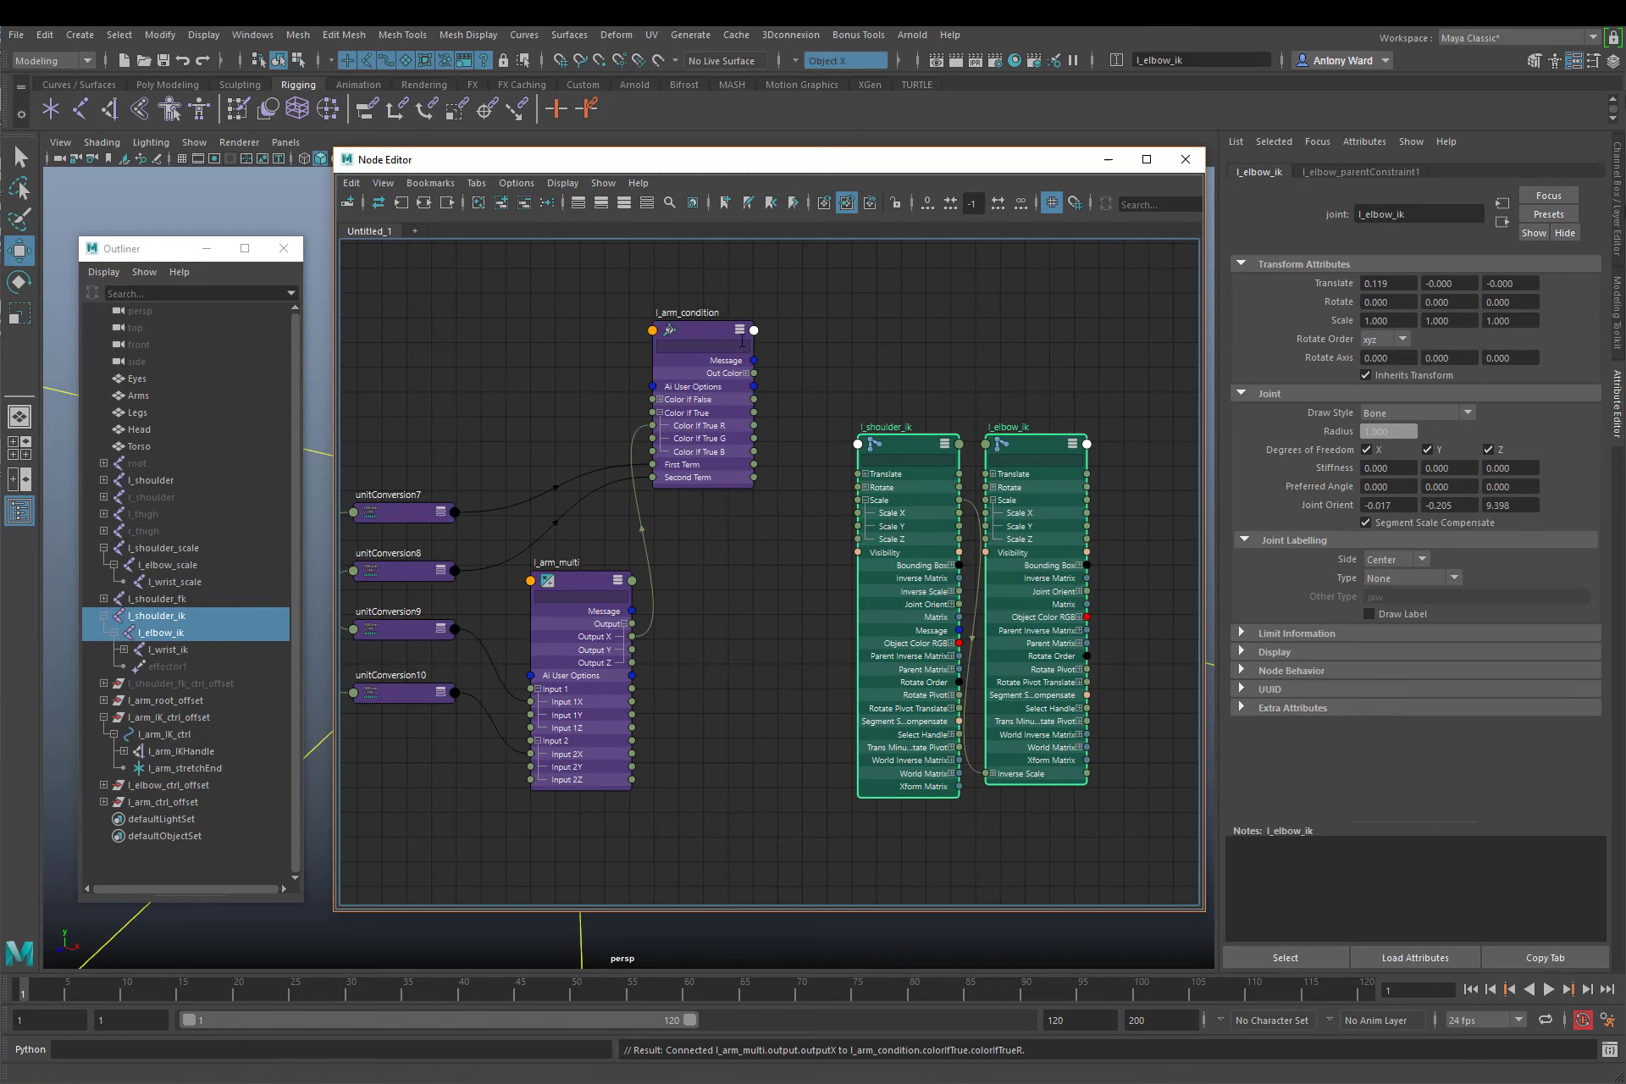
{"action": "left_click", "coordinate": [743, 536]}
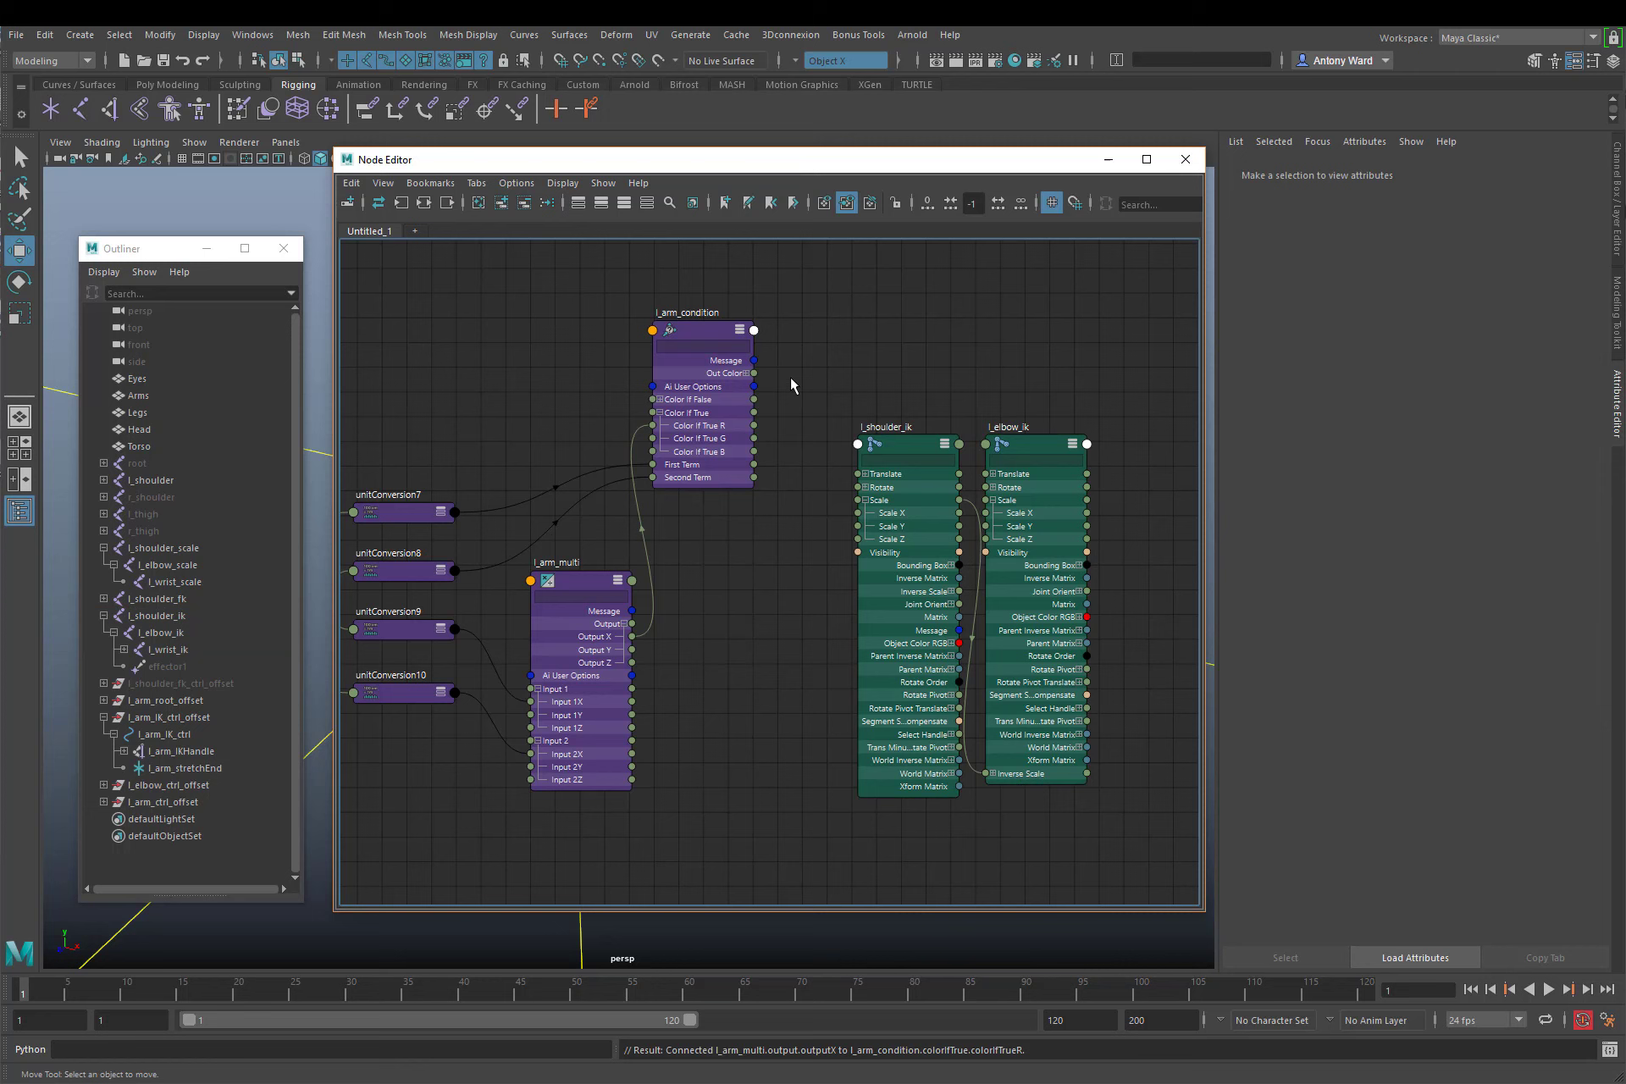
Connect Out Color R of l_arm_condition to Scale X of both l_shoulder_ik and l_elbow_ik
{"action": "left_click", "coordinate": [746, 373]}
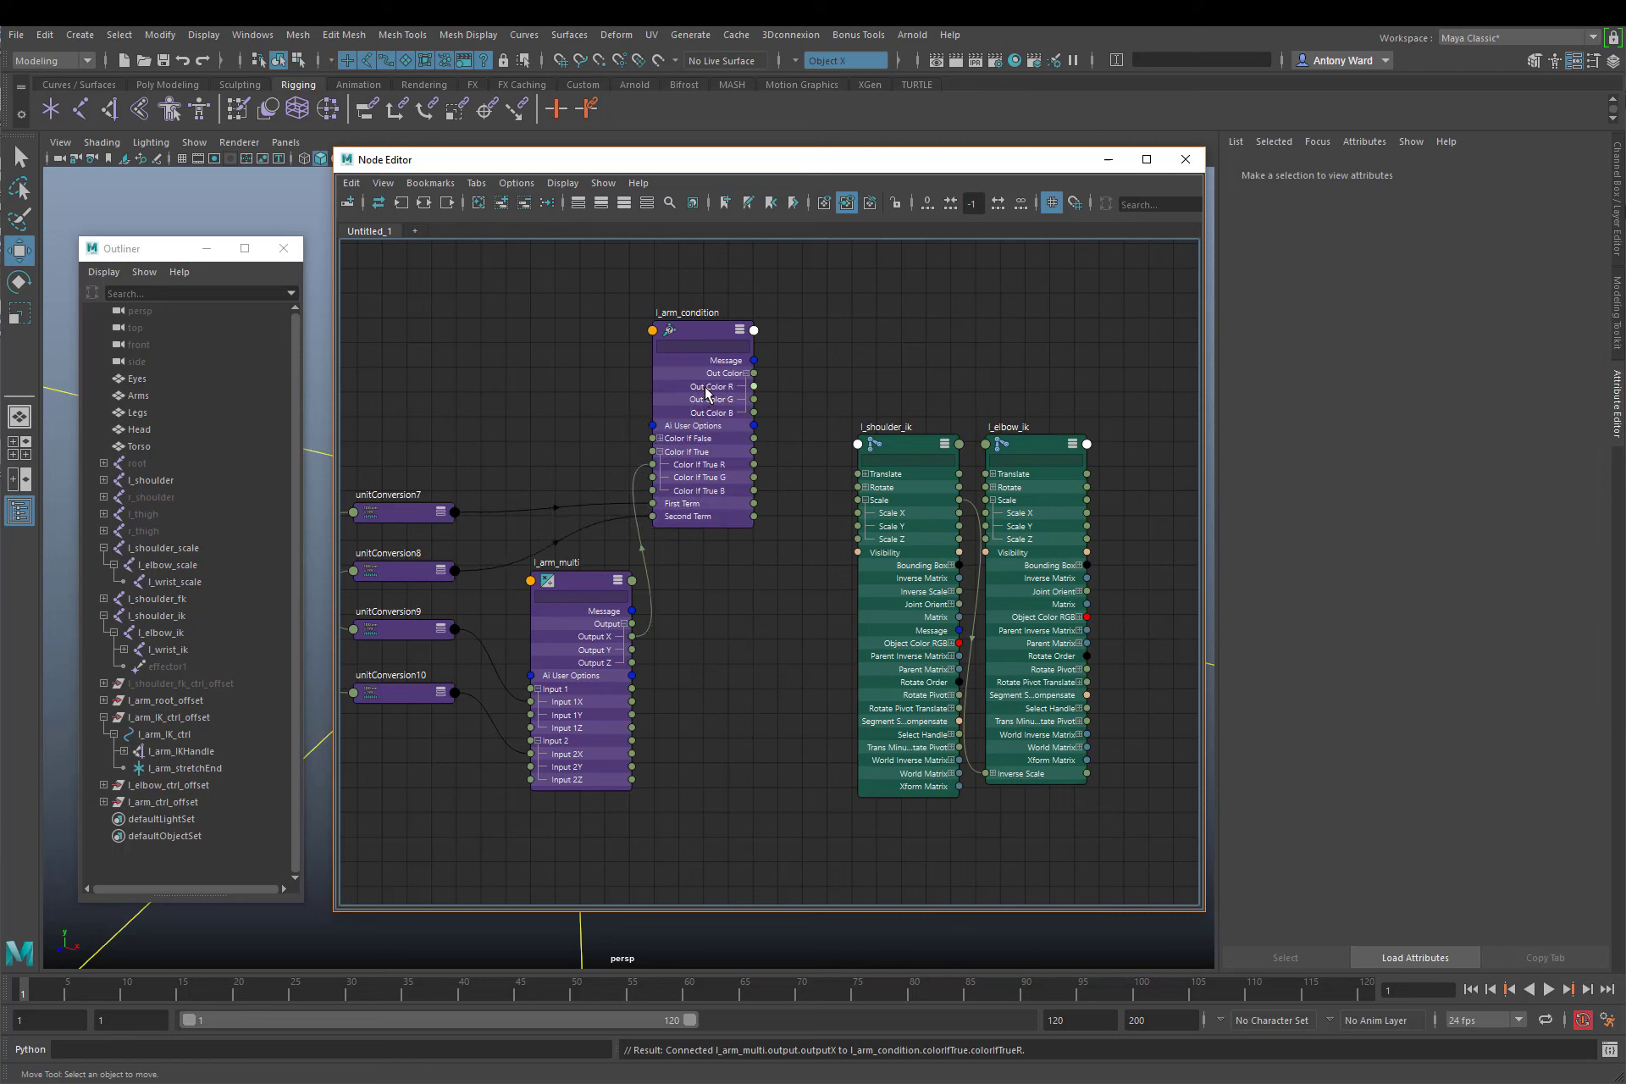
{"action": "left_click", "coordinate": [708, 328]}
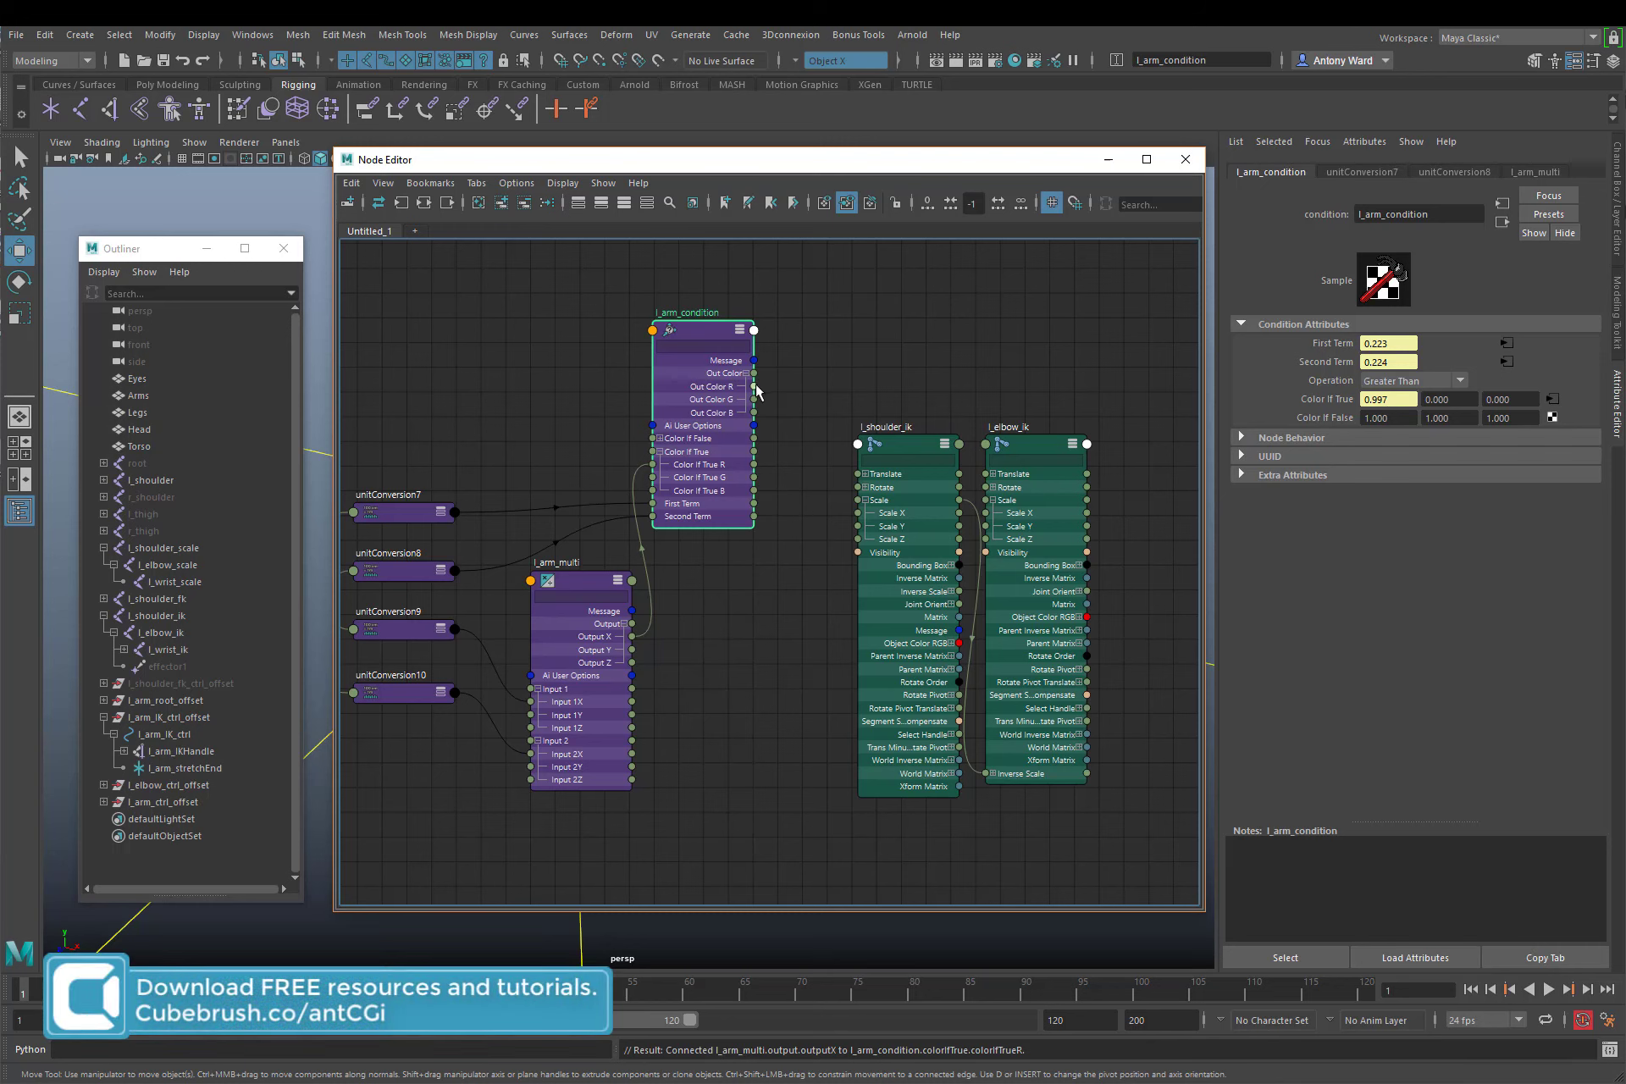
{"action": "left_click_drag", "start_coordinate": [756, 387], "coordinate": [857, 513]}
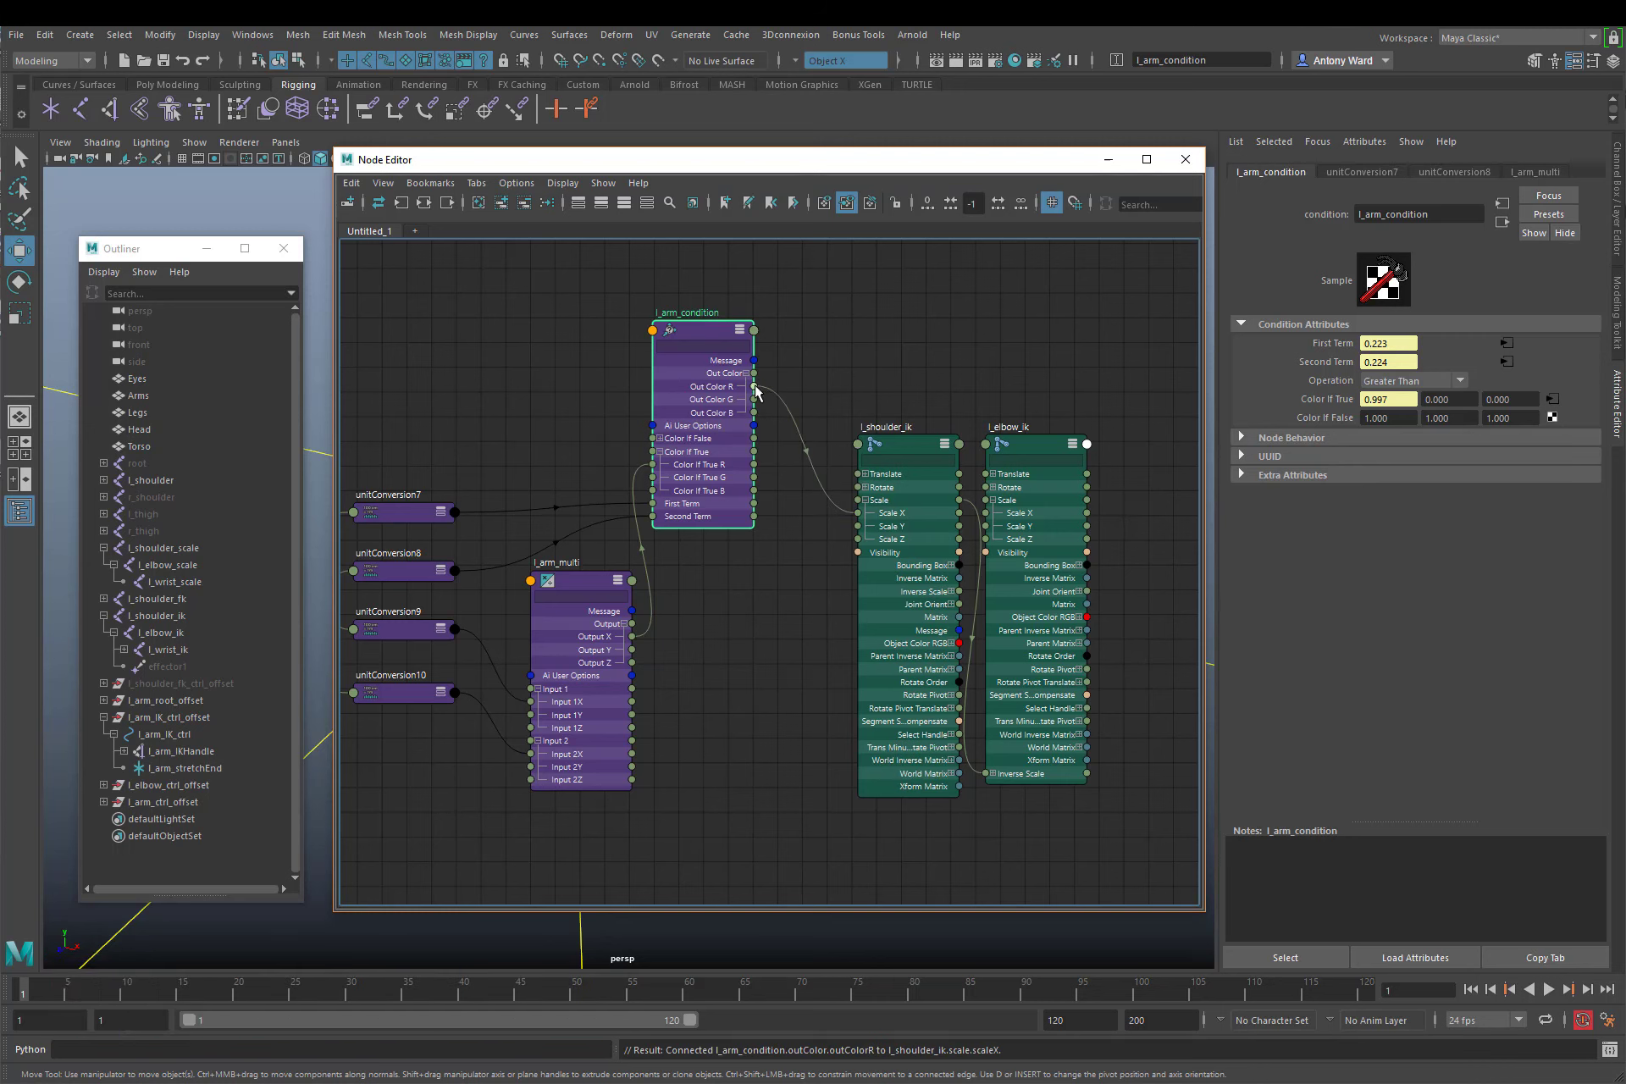
{"action": "left_click_drag", "start_coordinate": [756, 392], "coordinate": [984, 513]}
Minimize the Node Editor and try moving l_arm_IK_ctrl in the viewport
{"action": "left_click", "coordinate": [1110, 168]}
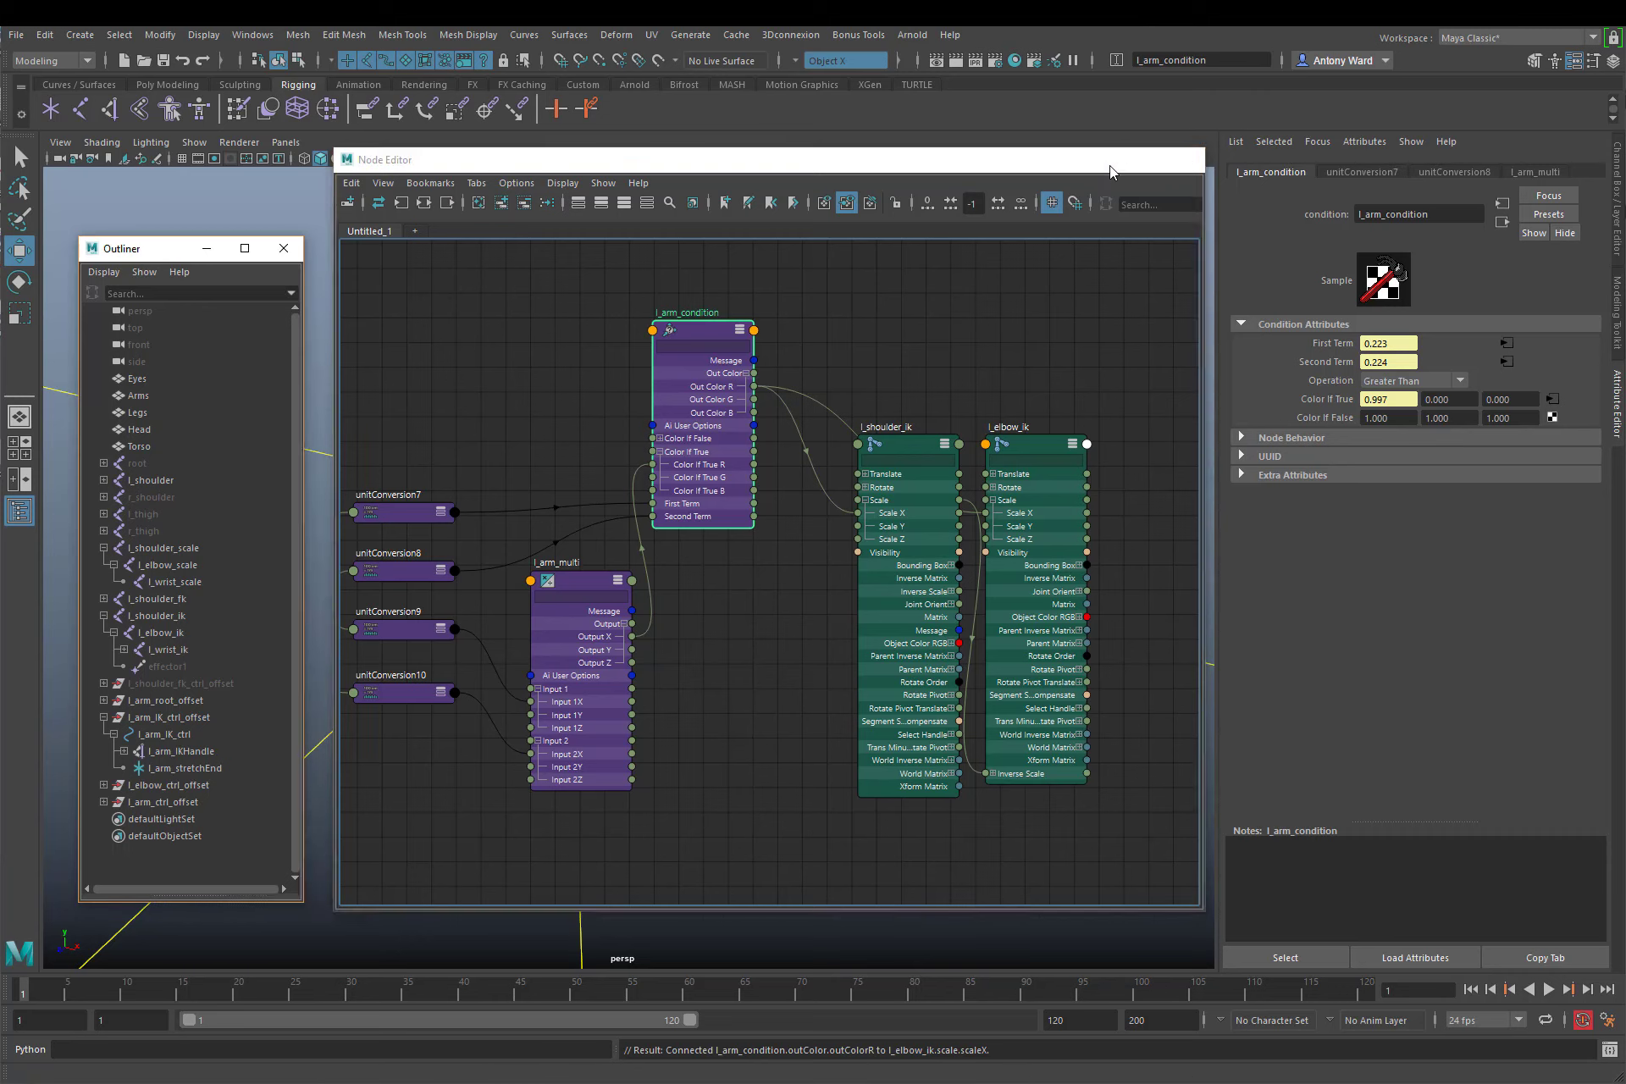
{"action": "left_click_drag", "start_coordinate": [784, 620], "coordinate": [675, 574], "text": "alt"}
{"action": "middle_click_drag", "start_coordinate": [675, 574], "coordinate": [813, 594], "text": "alt"}
{"action": "left_click_drag", "start_coordinate": [813, 593], "coordinate": [779, 615], "text": "alt"}
{"action": "left_click", "coordinate": [740, 620]}
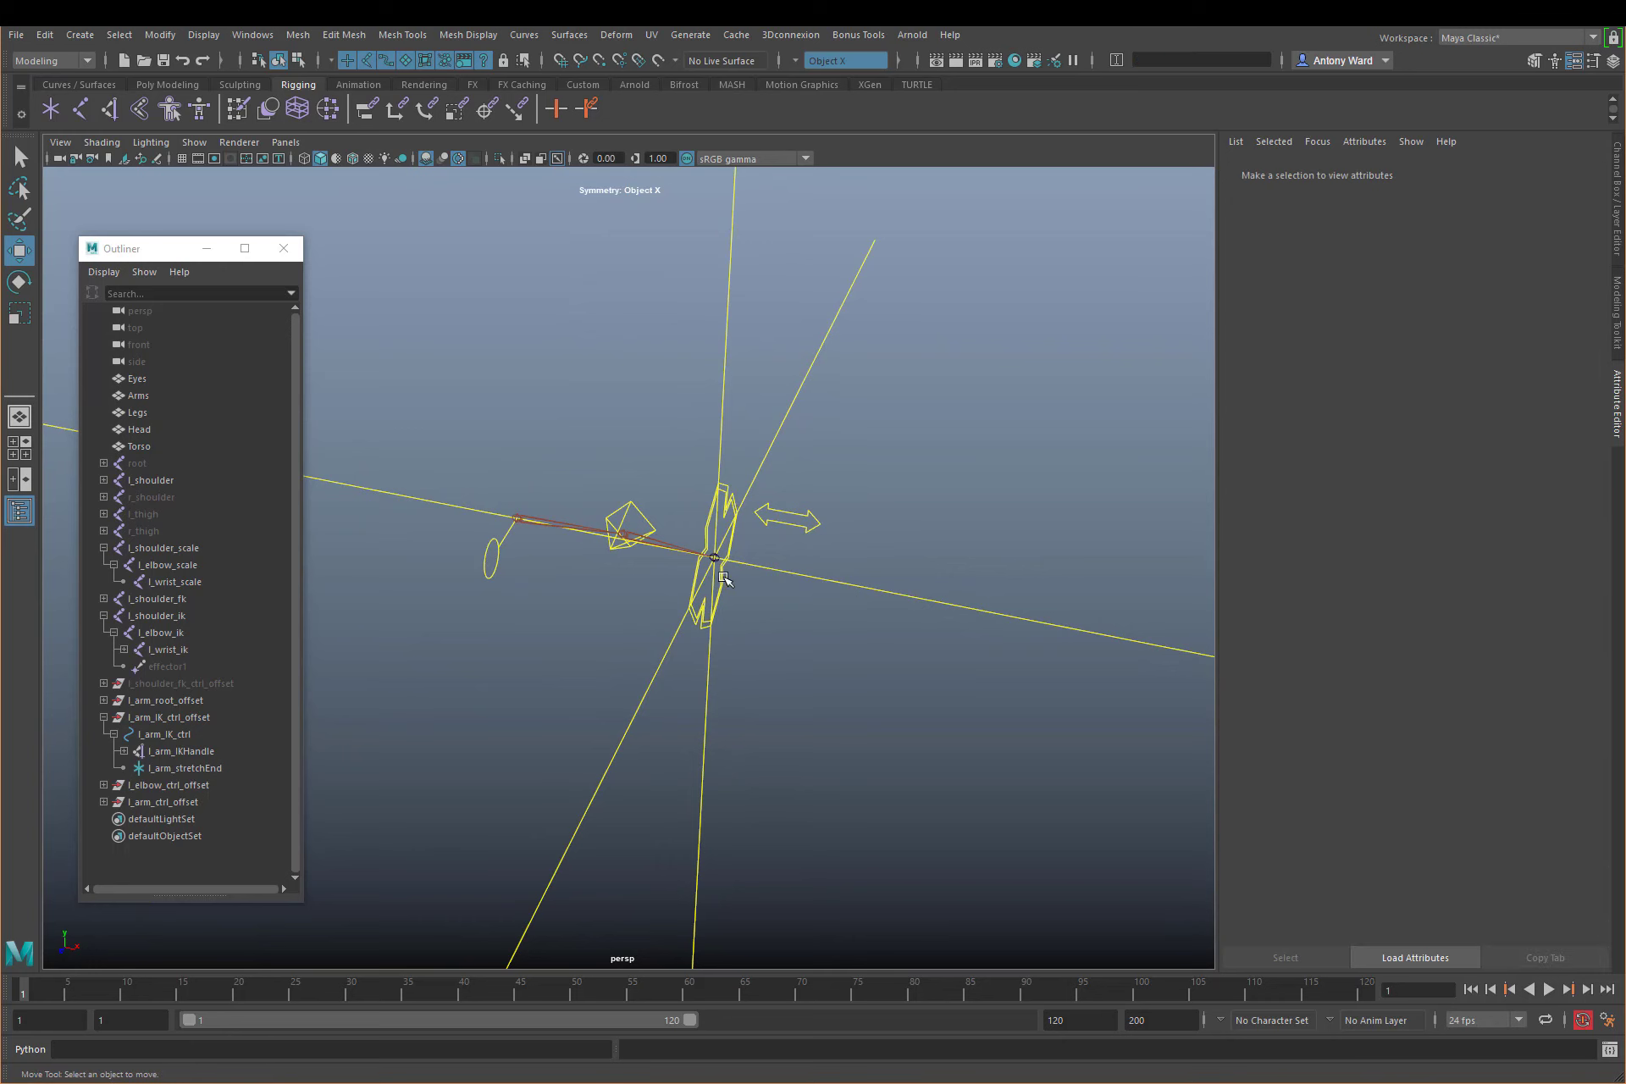
{"action": "left_click", "coordinate": [717, 564]}
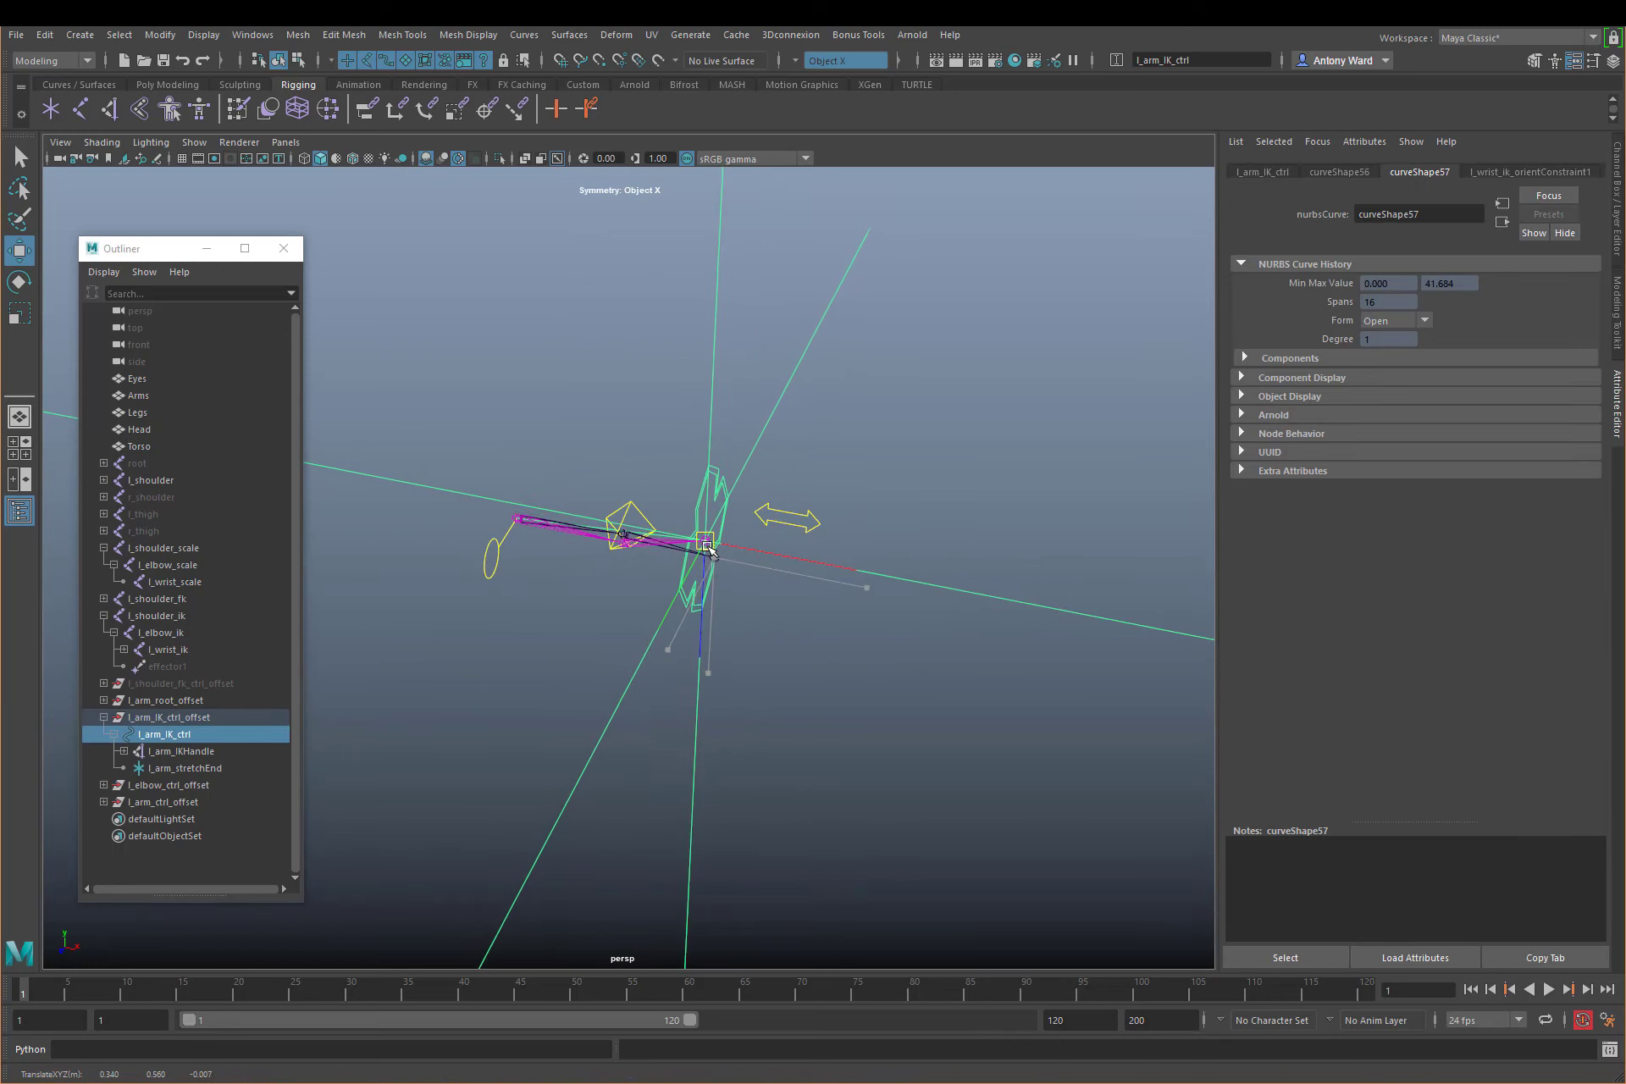
Move the elbow control's offset group, l_elbow_ctrl_offset, back behind the arm to about Translate X 0.260, Z -0.156
{"action": "left_click", "coordinate": [632, 503]}
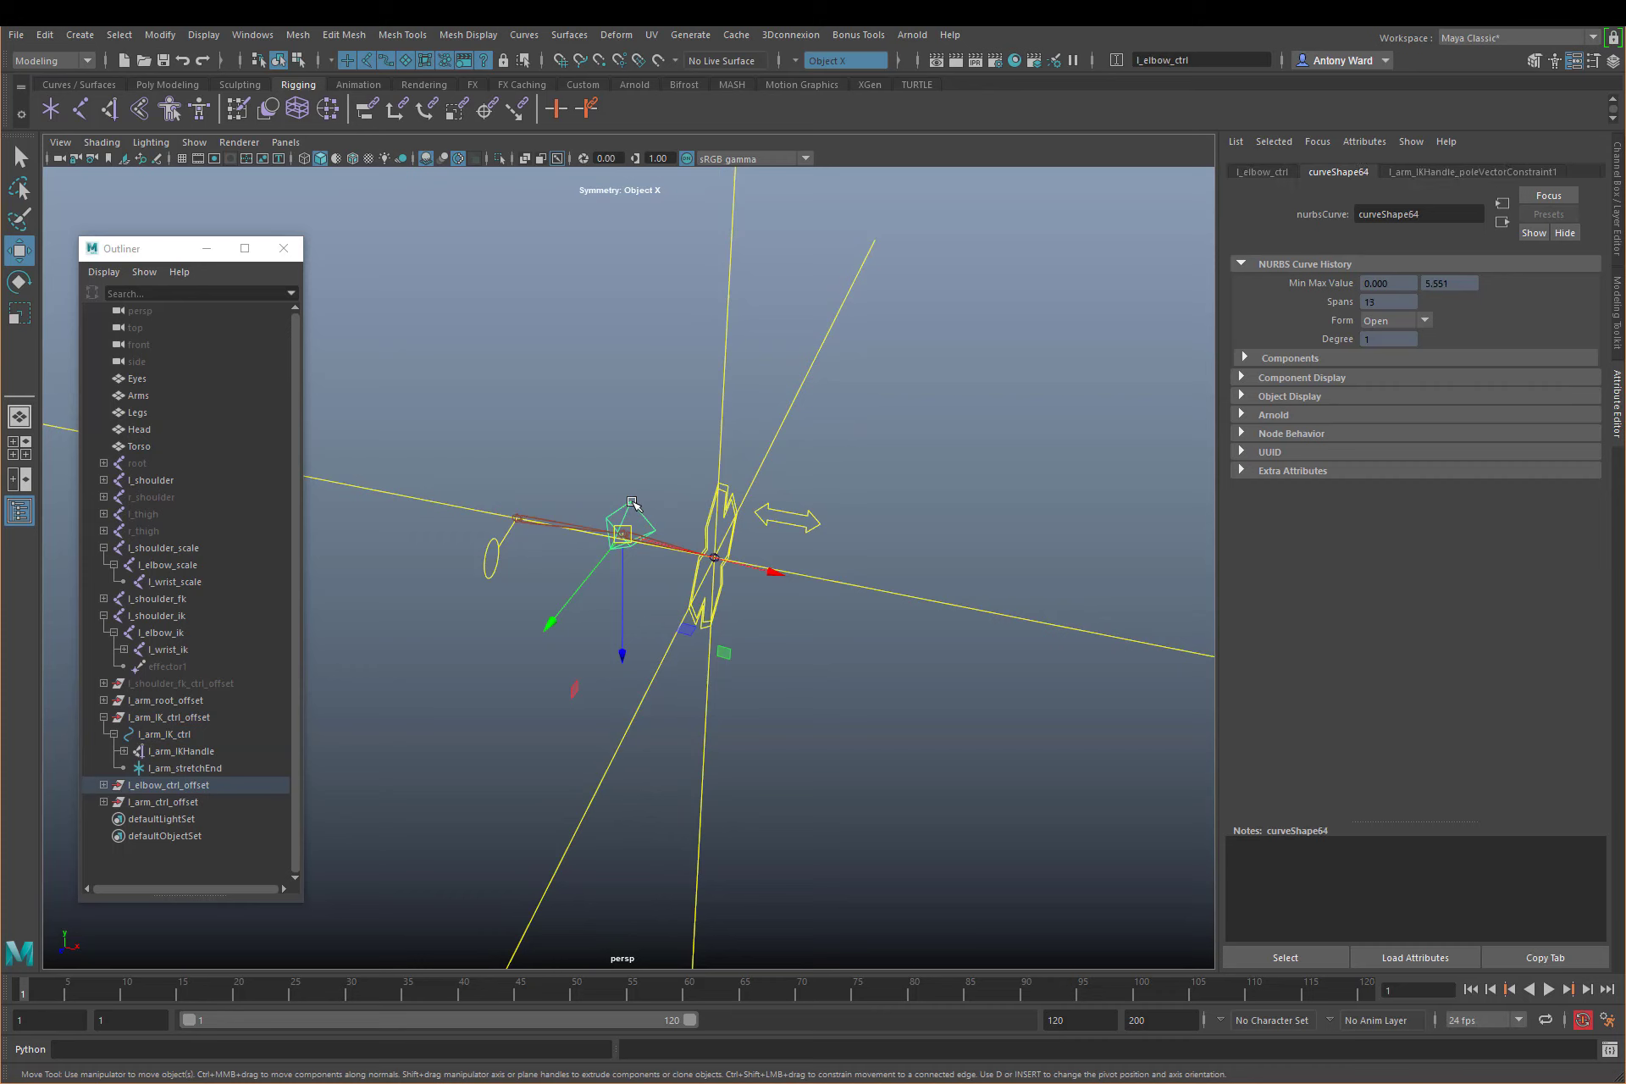
{"action": "key", "text": "Up"}
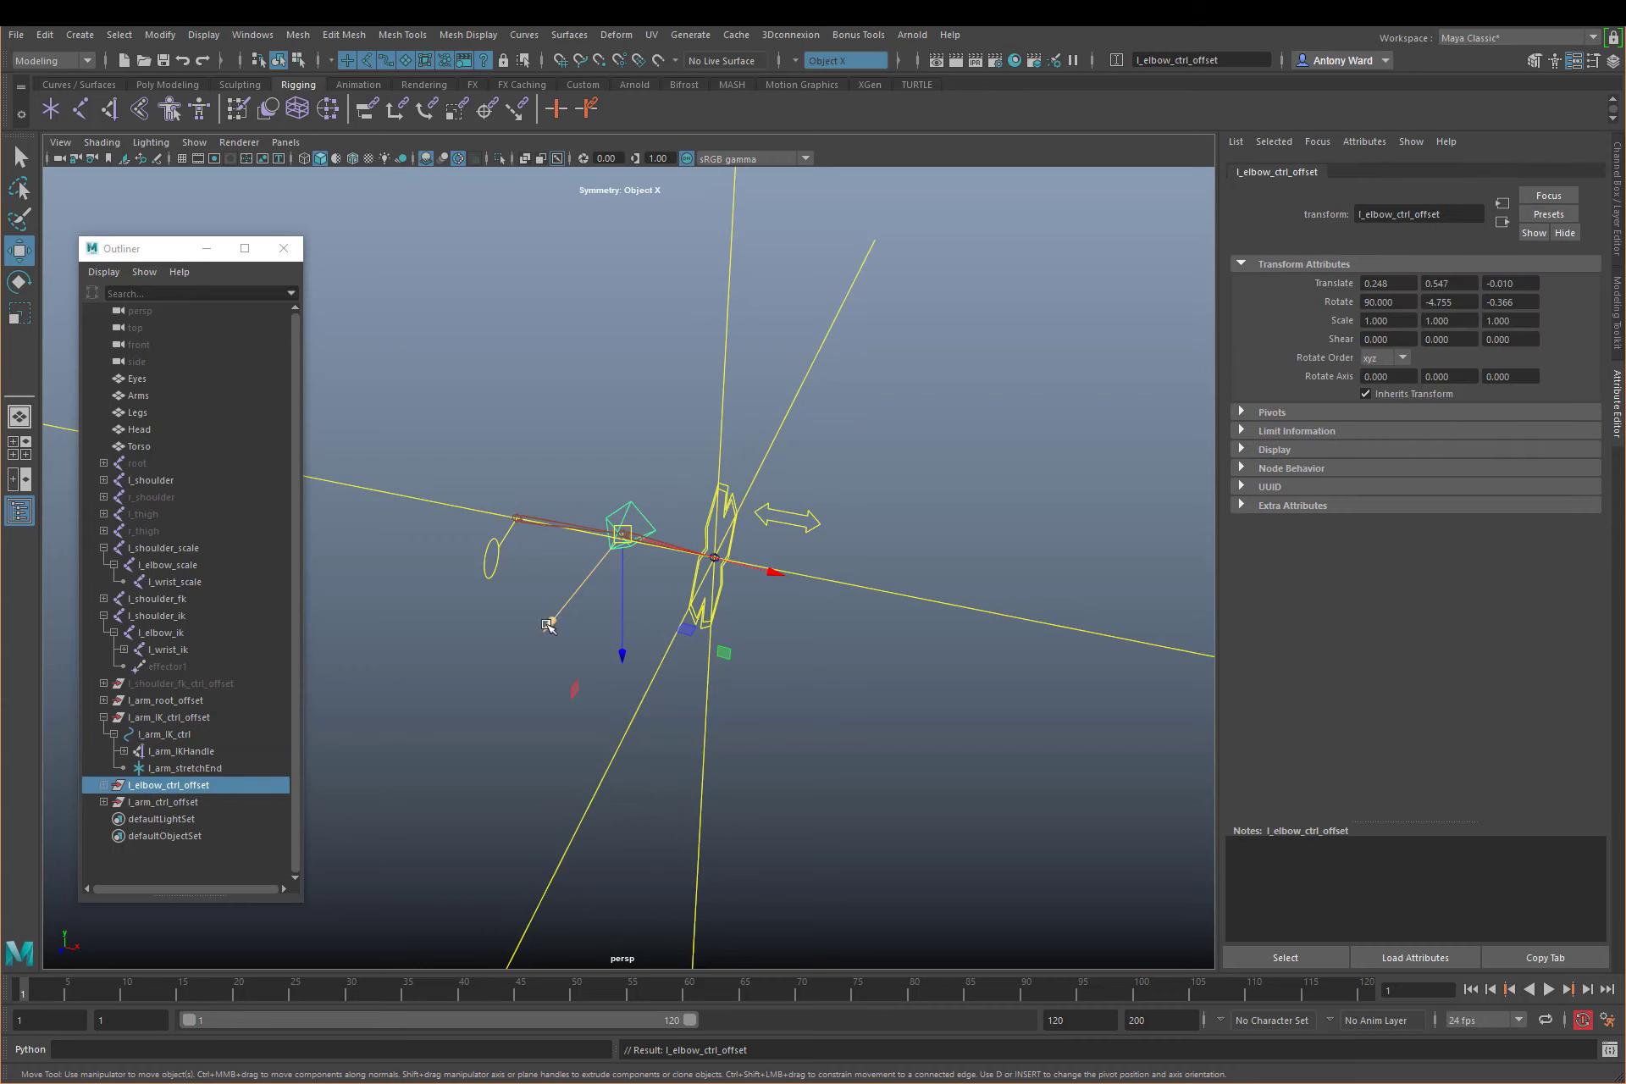
{"action": "left_click_drag", "start_coordinate": [552, 618], "coordinate": [608, 552]}
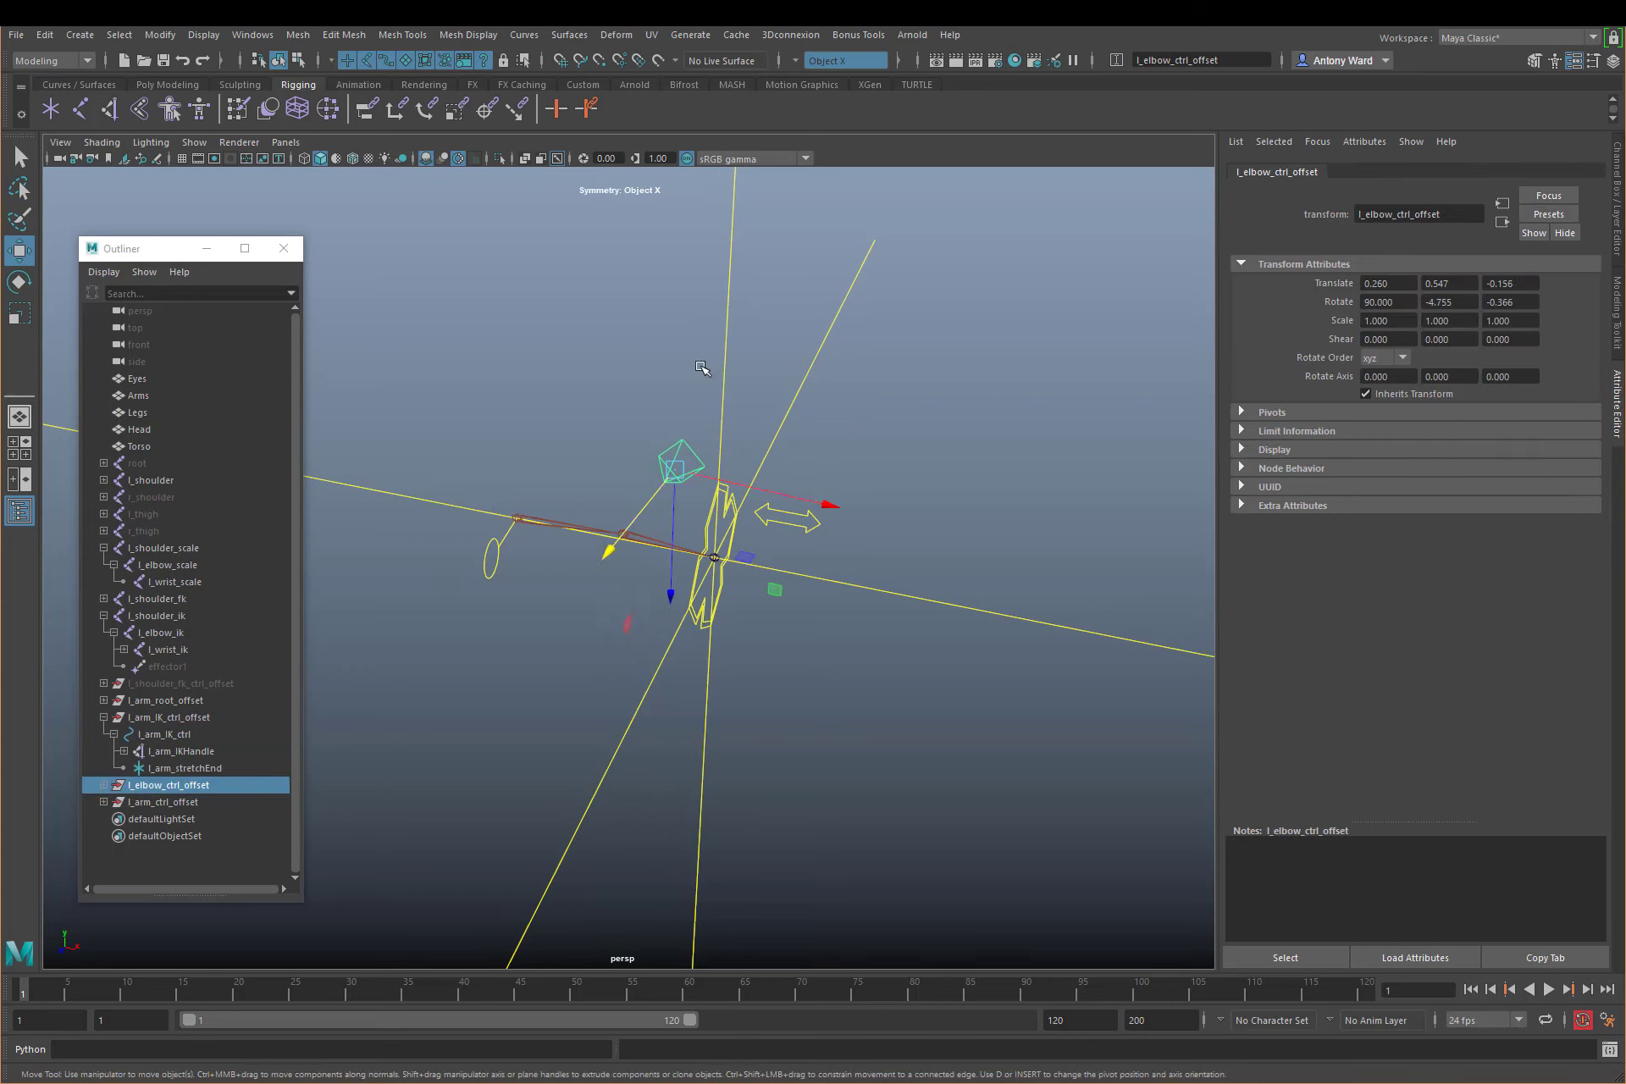
{"action": "left_click", "coordinate": [928, 573]}
Test the arm's stretch by moving l_arm_IK_ctrl away from the shoulder, and undo the move
{"action": "left_click", "coordinate": [718, 560]}
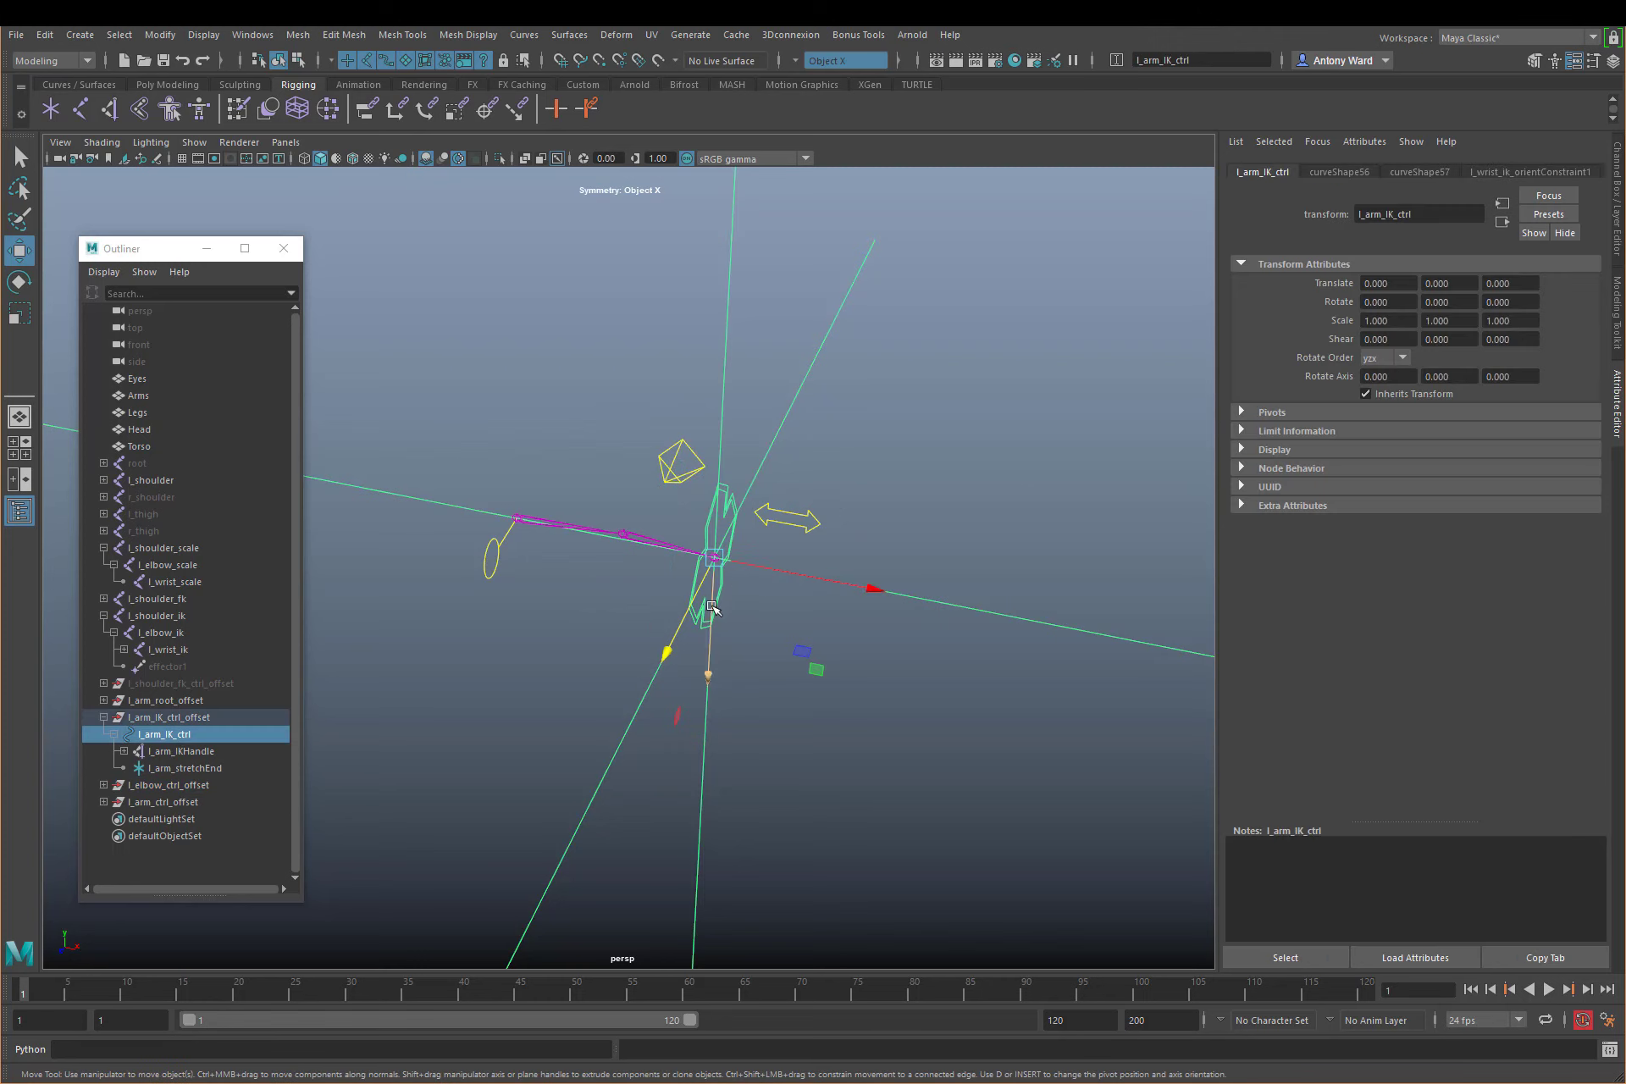
{"action": "left_click_drag", "start_coordinate": [718, 560], "coordinate": [969, 465]}
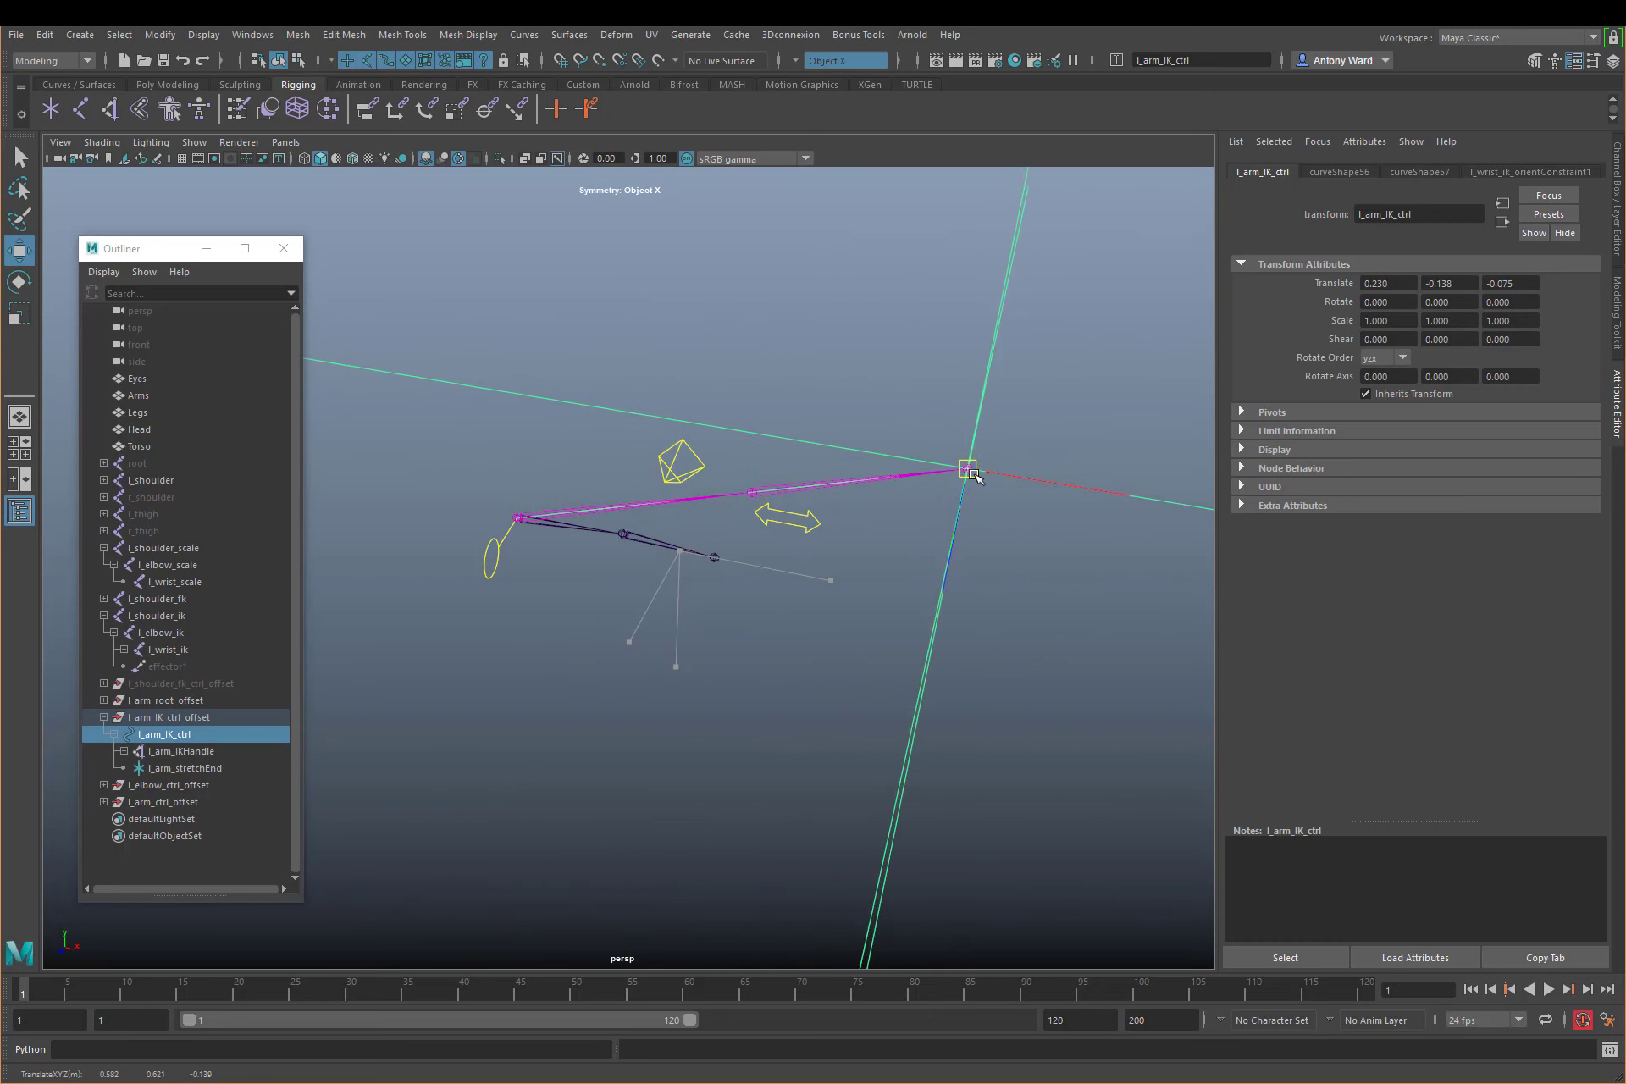
{"action": "key", "text": "ctrl+z"}
{"action": "key", "text": "ctrl+z"}
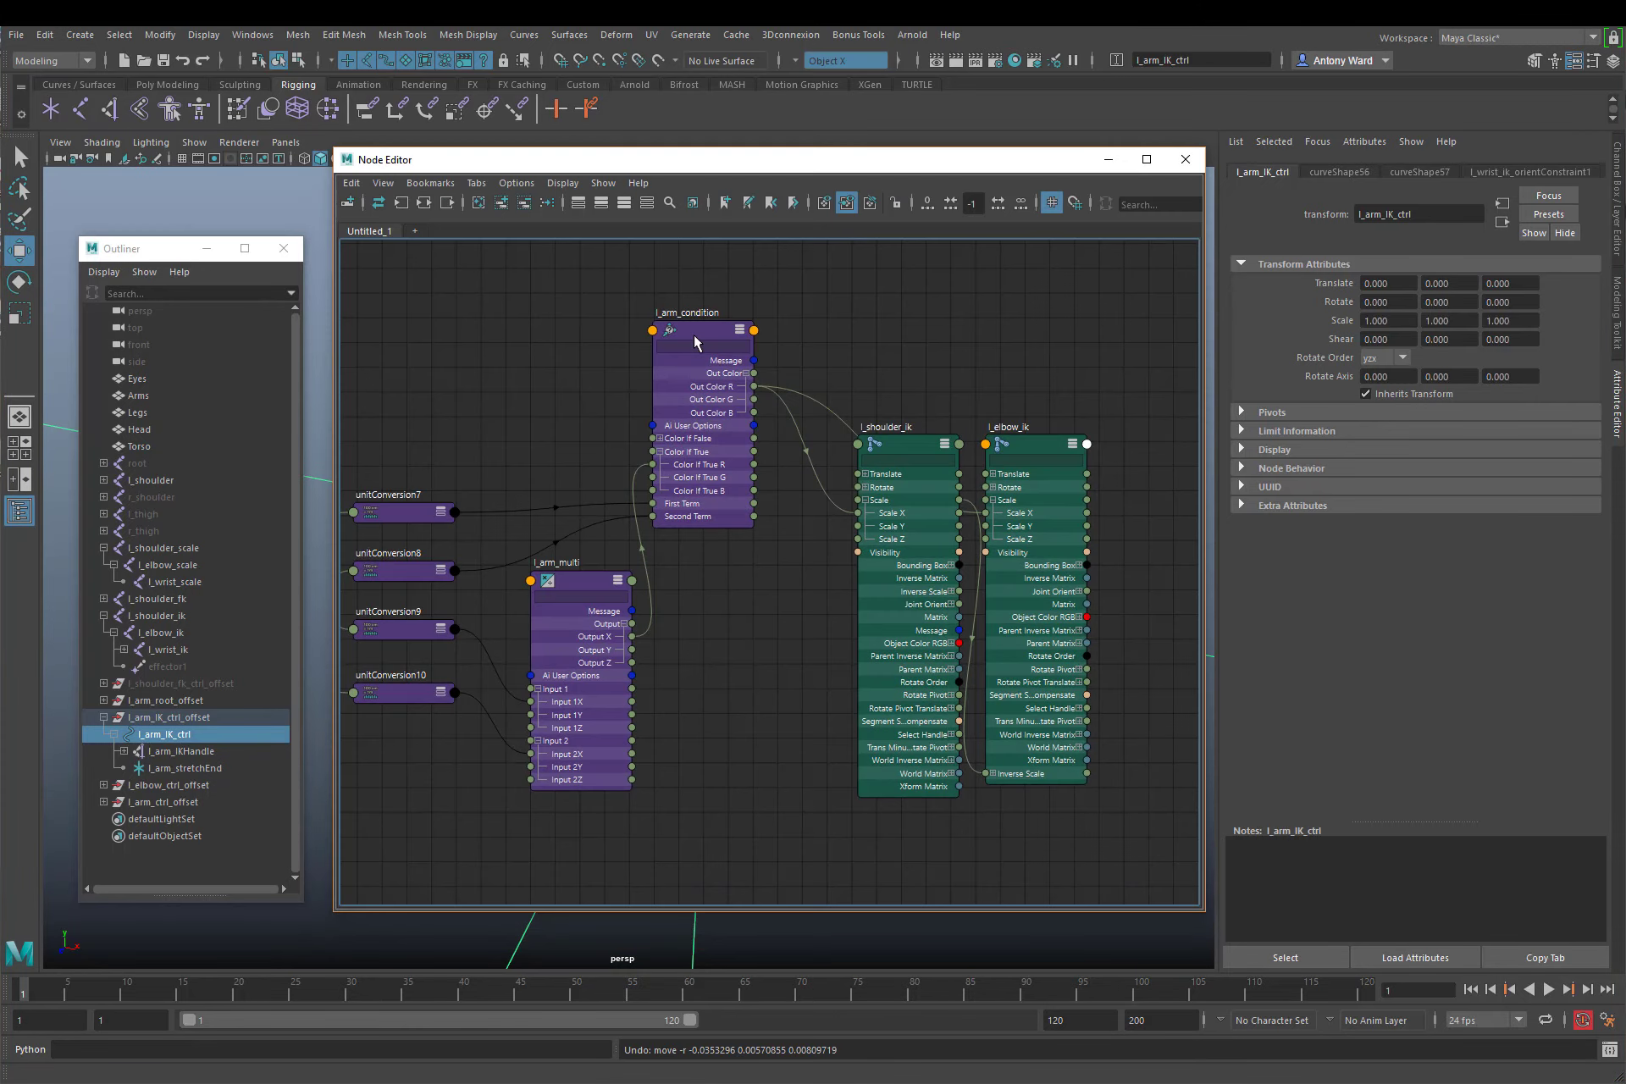
Set the Operation of l_arm_condition to Less Than and test it by moving l_arm_IK_ctrl
{"action": "left_click", "coordinate": [694, 334]}
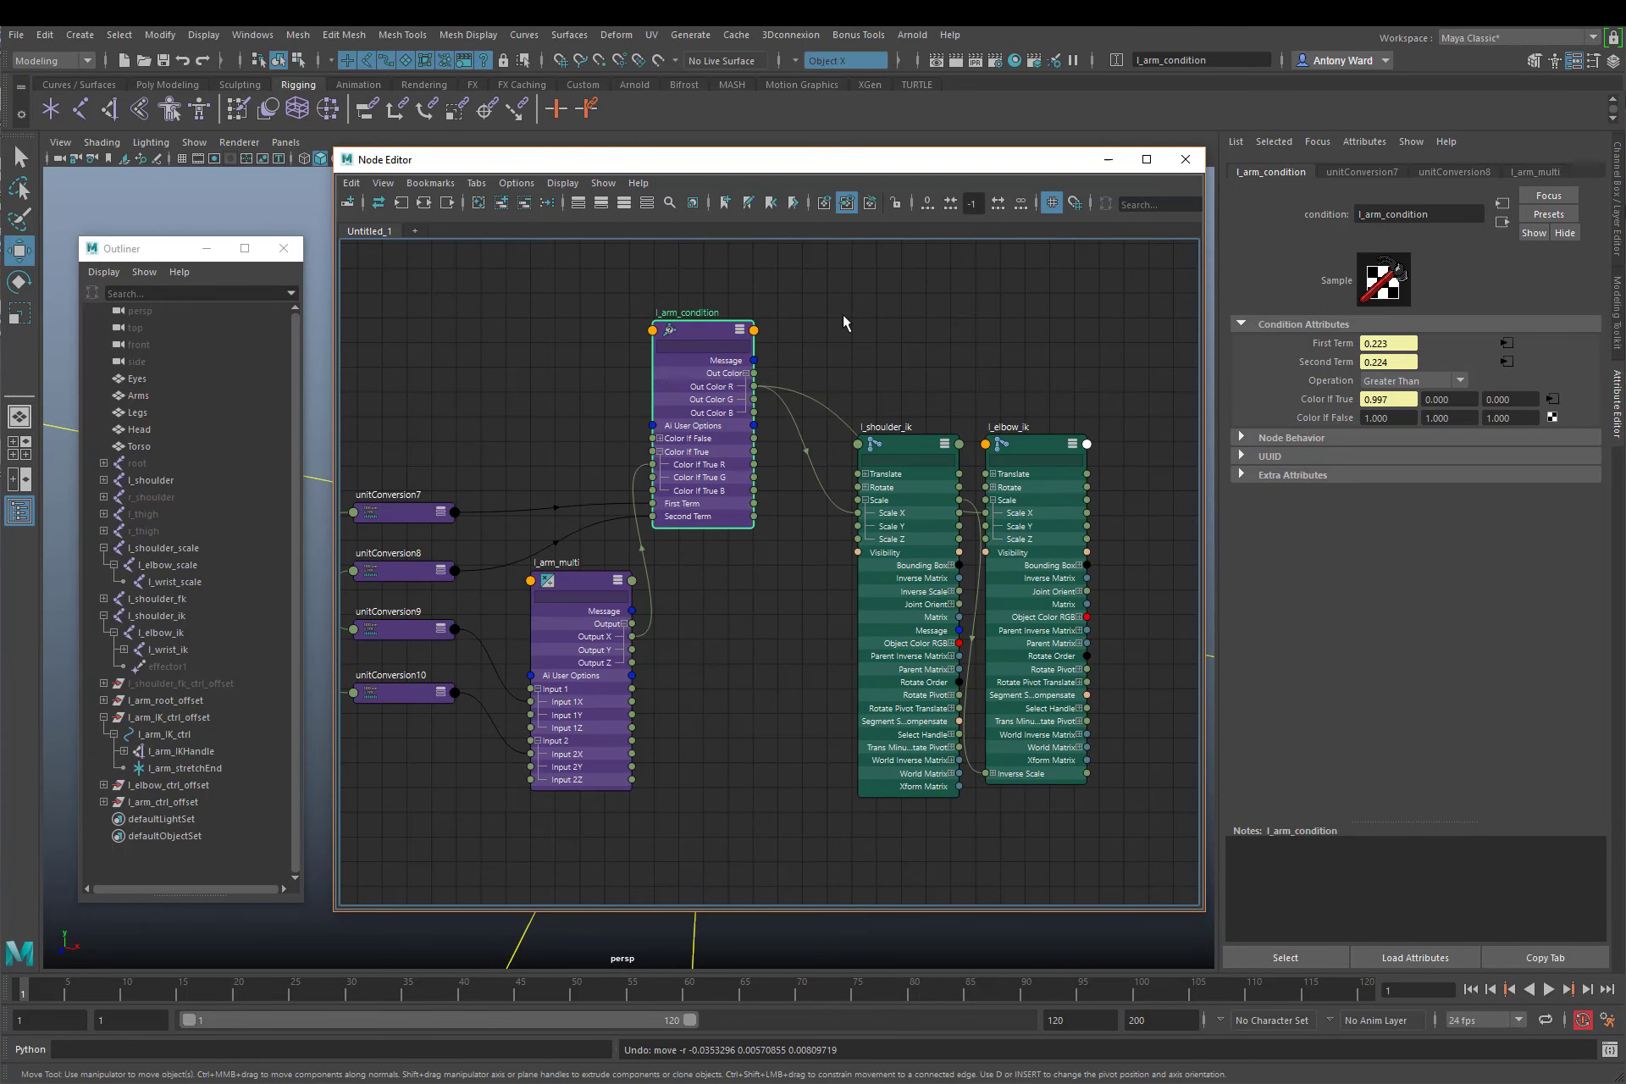
{"action": "left_click", "coordinate": [1186, 160]}
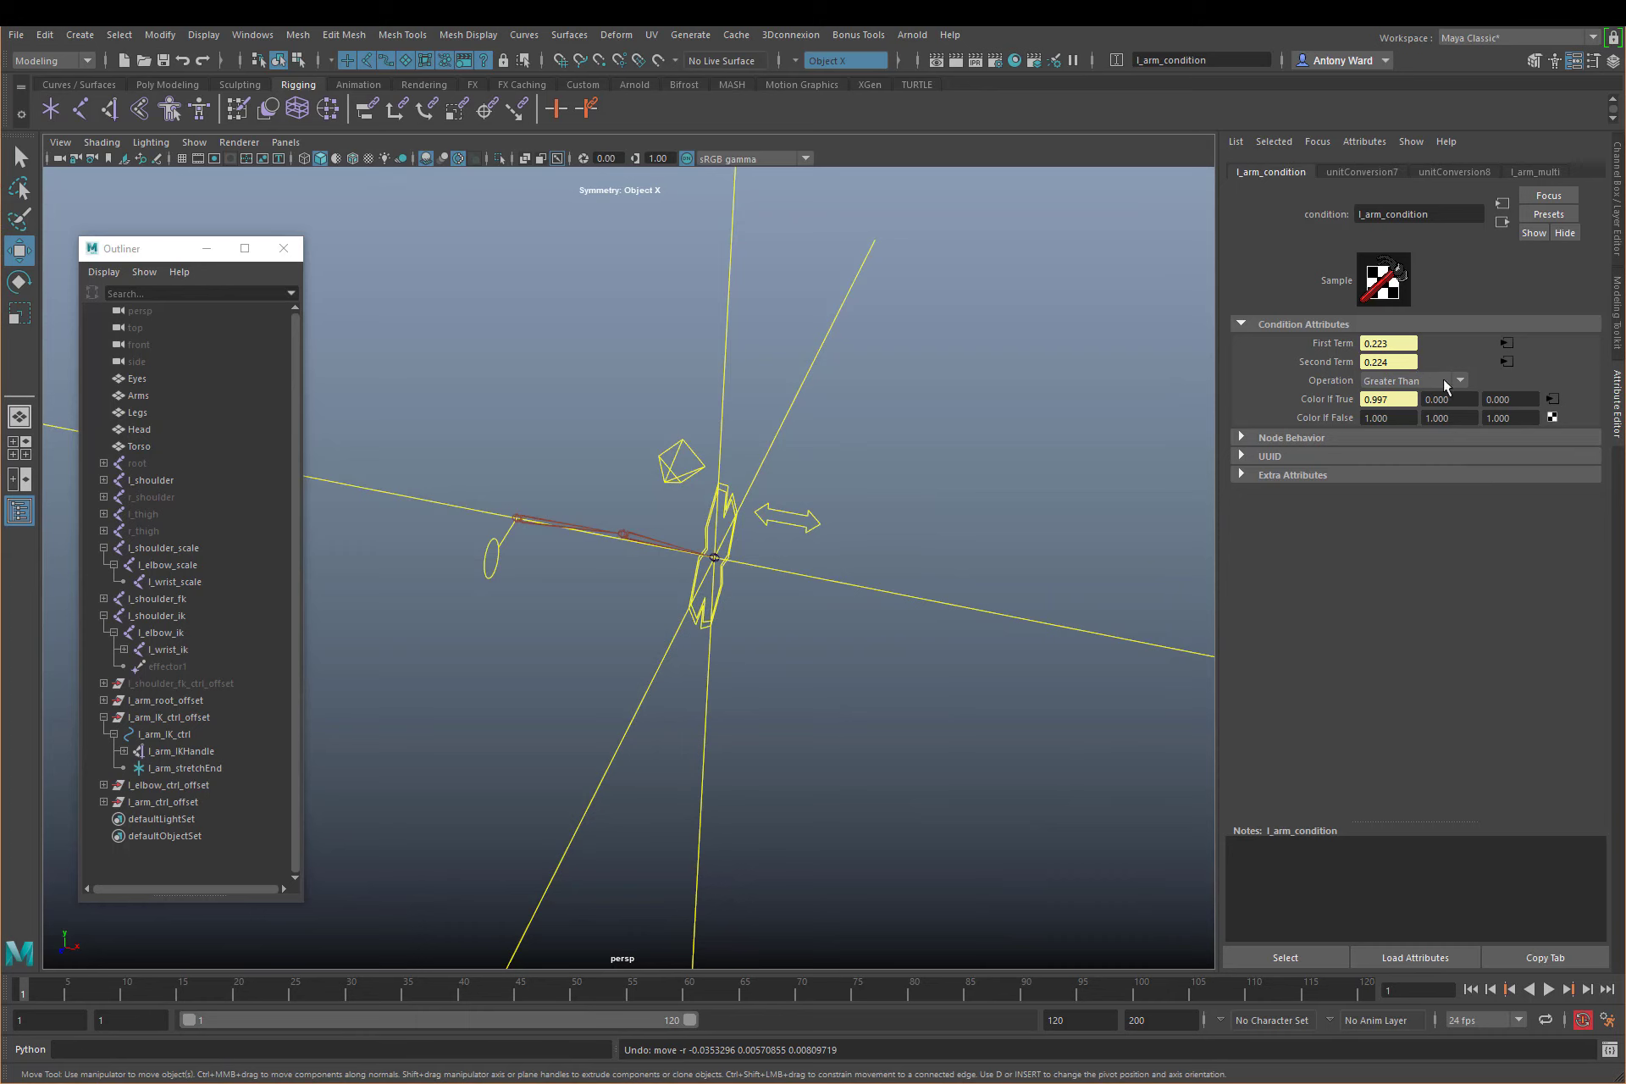
{"action": "left_click", "coordinate": [1435, 379]}
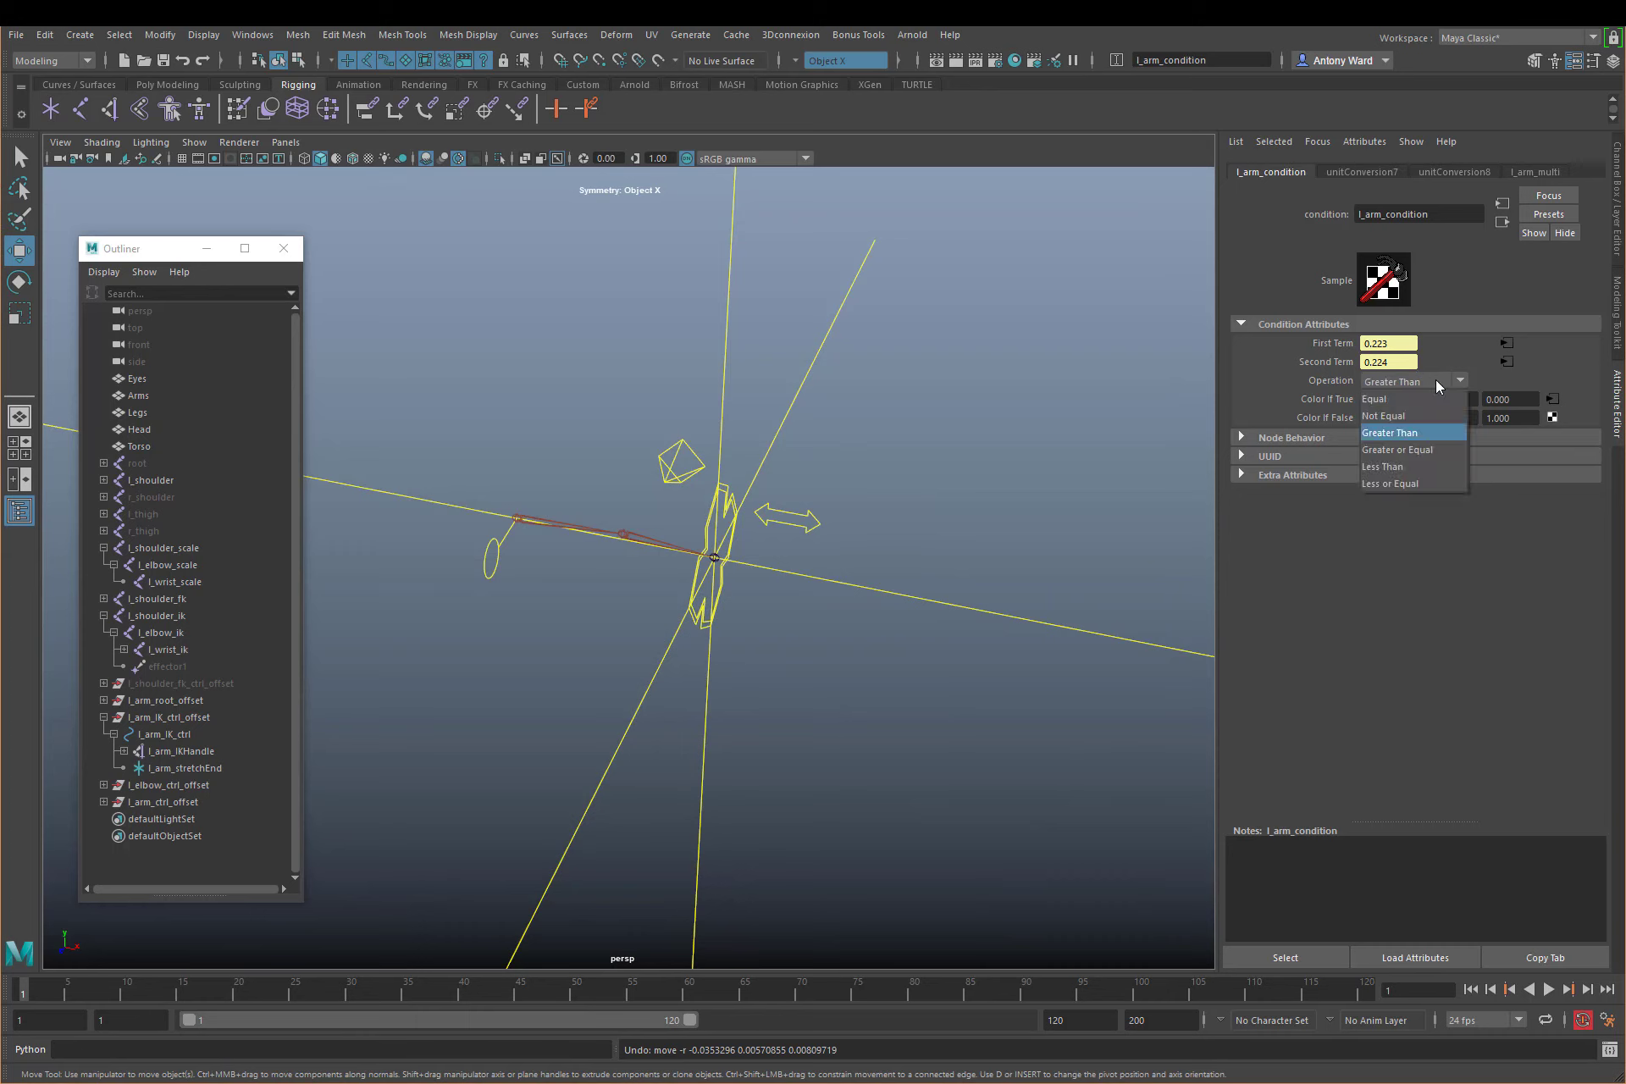
{"action": "left_click", "coordinate": [1419, 464]}
{"action": "left_click", "coordinate": [724, 591]}
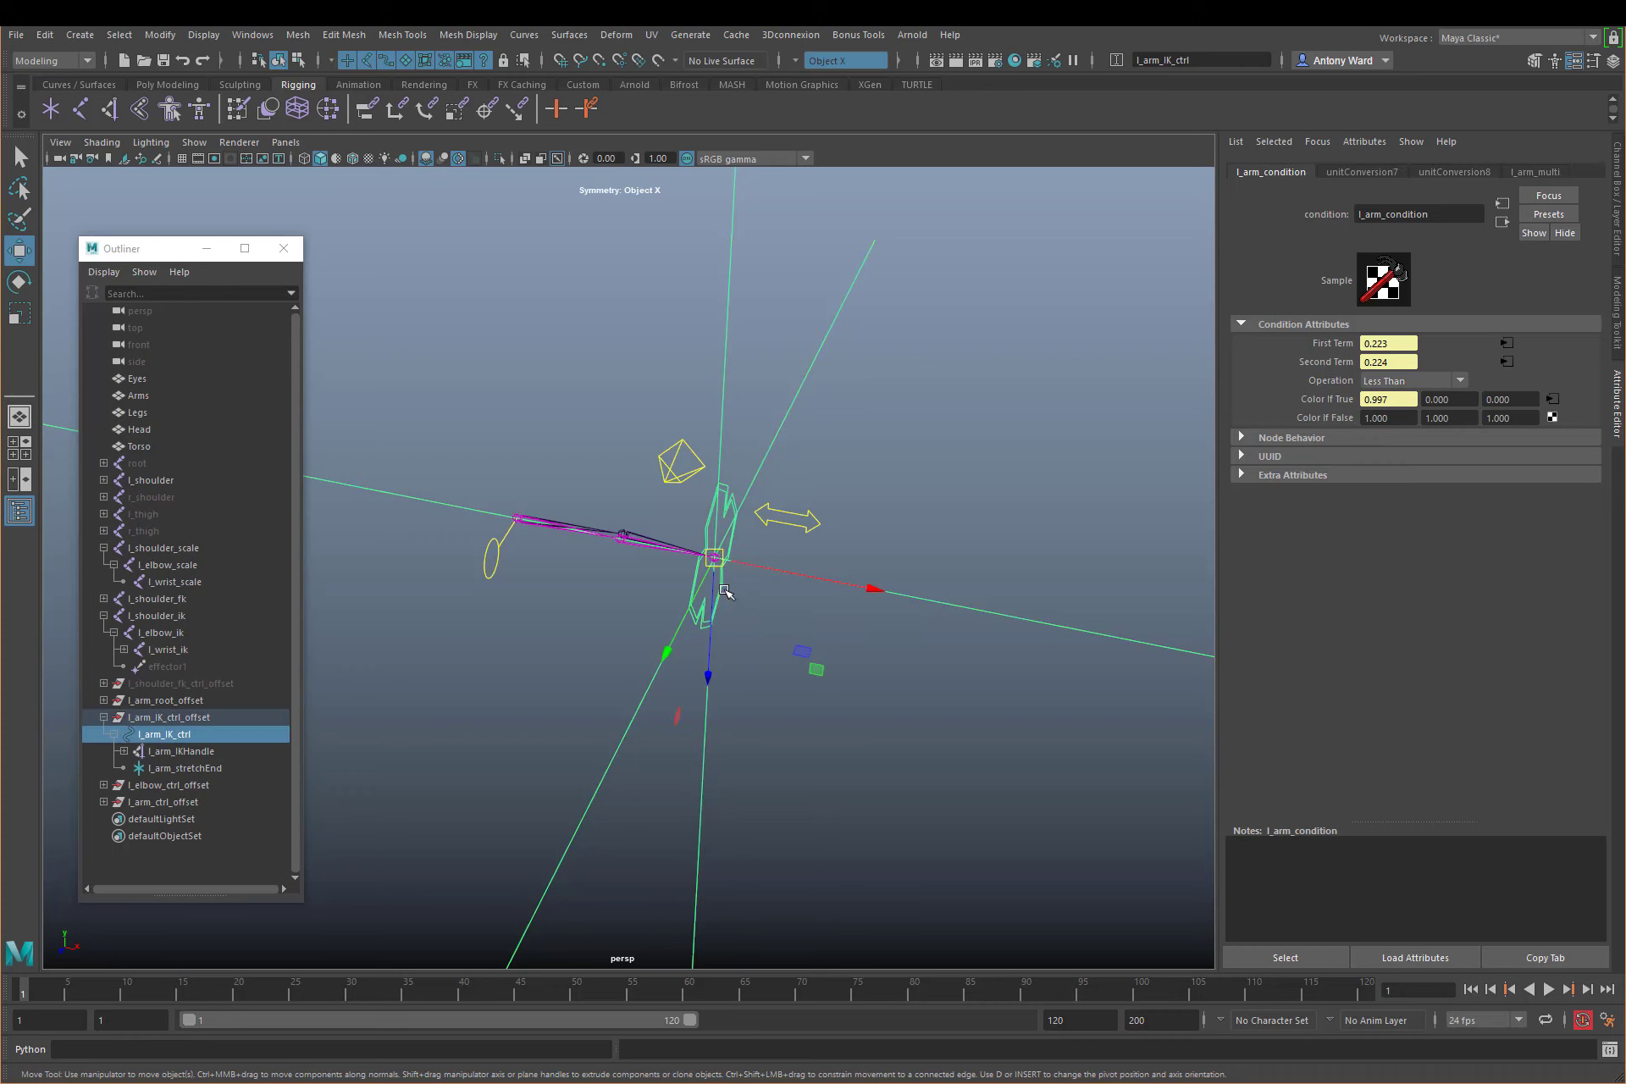
{"action": "mouse_move", "coordinate": [714, 558]}
{"action": "left_mouse_down"}
{"action": "mouse_move", "coordinate": [918, 485]}
{"action": "mouse_move", "coordinate": [1058, 460]}
{"action": "mouse_move", "coordinate": [911, 486]}
{"action": "mouse_move", "coordinate": [1041, 494]}
{"action": "mouse_move", "coordinate": [796, 569]}
{"action": "mouse_move", "coordinate": [619, 534]}
{"action": "mouse_move", "coordinate": [570, 542]}
{"action": "mouse_move", "coordinate": [716, 559]}
{"action": "left_mouse_up"}
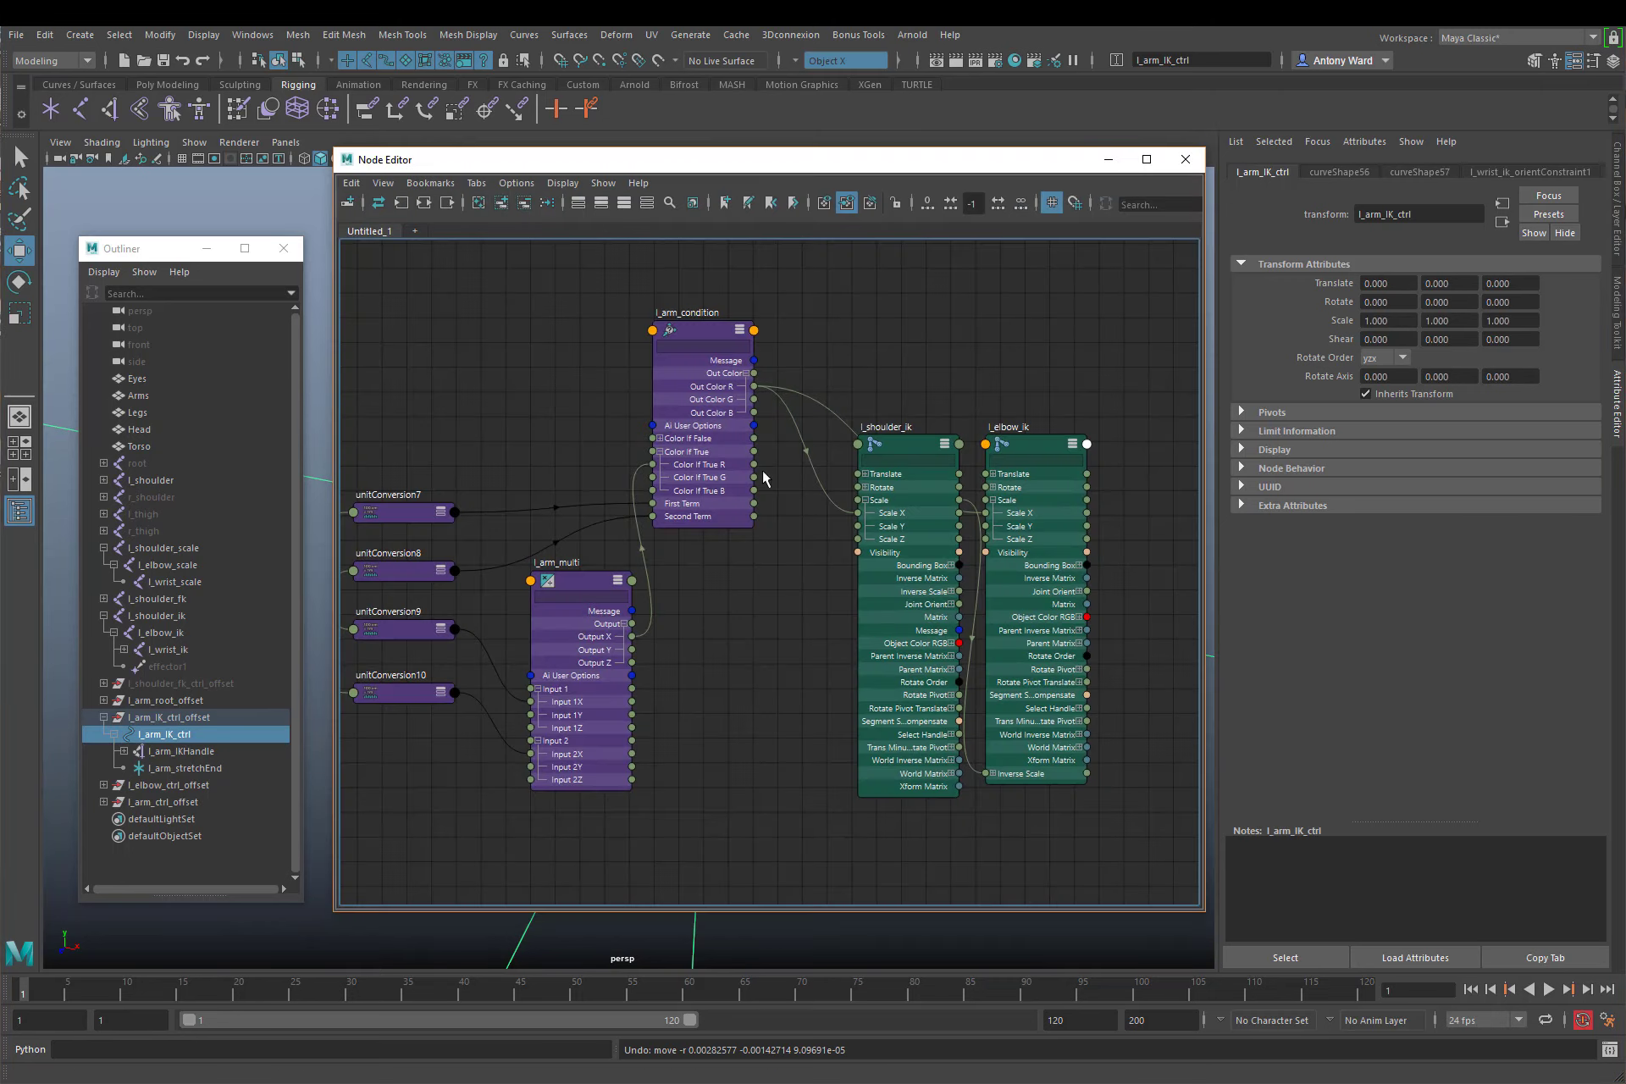
Set the Operation of l_arm_condition to Equal, test it by moving l_arm_IK_ctrl, and undo the move
{"action": "left_click", "coordinate": [696, 328]}
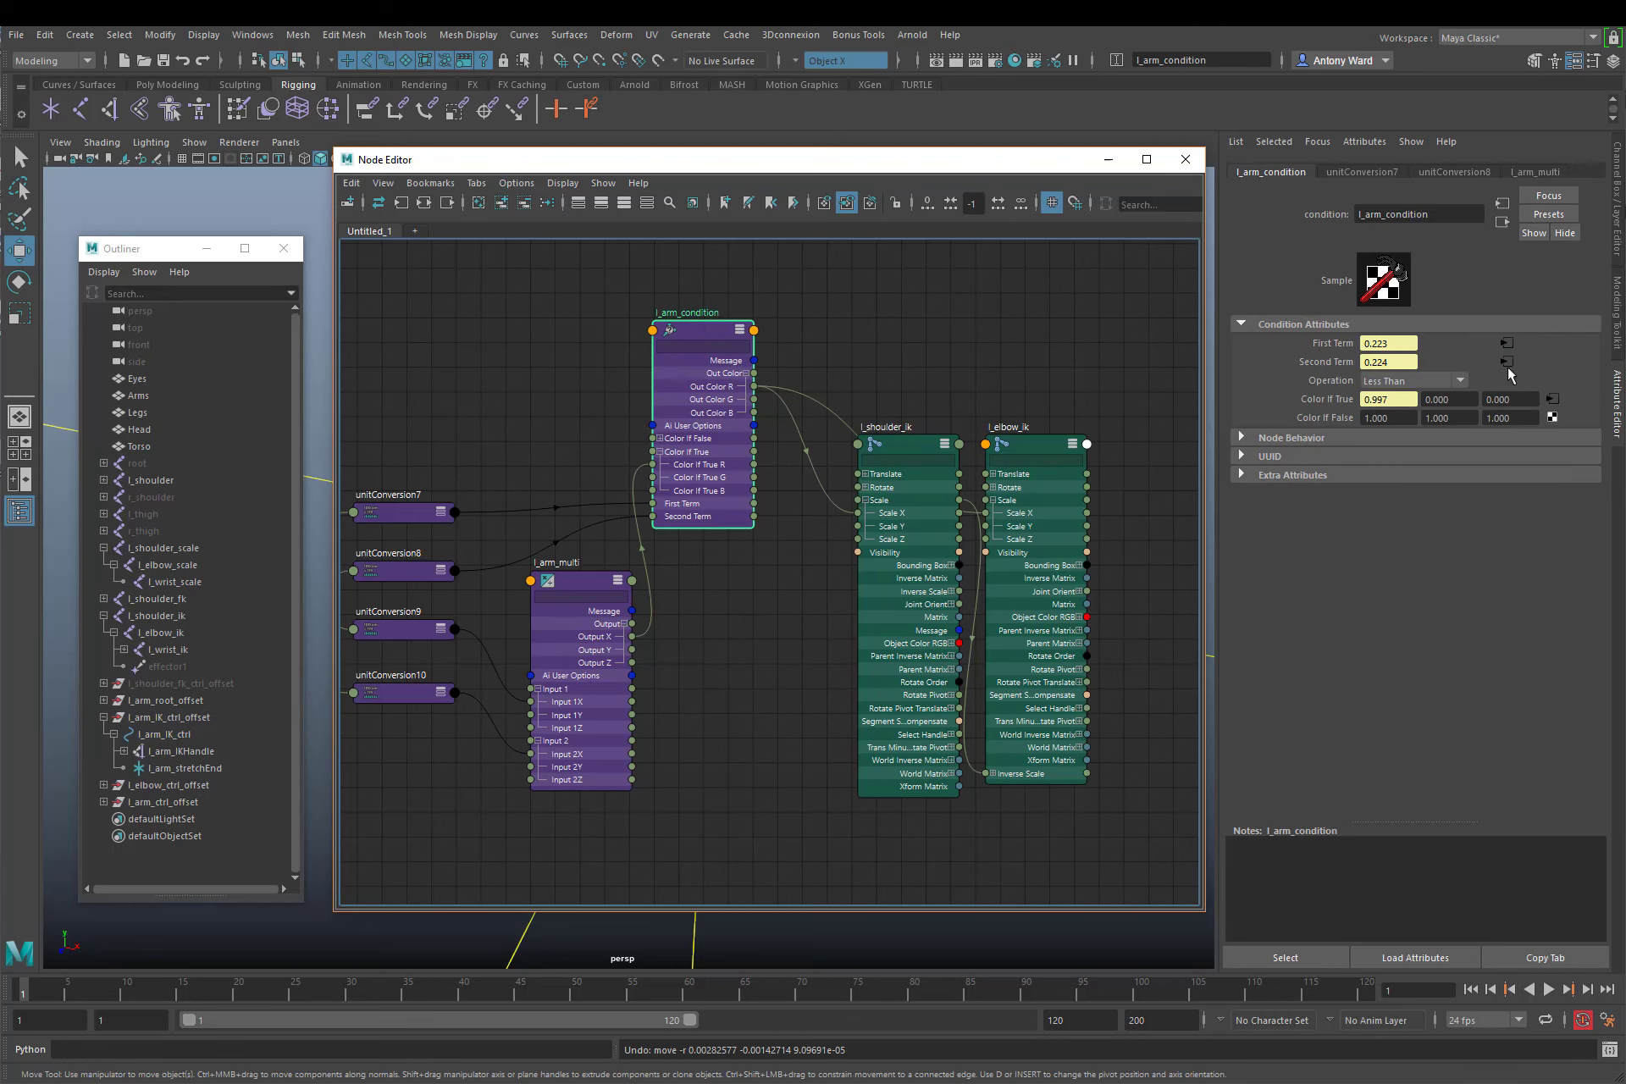
{"action": "left_click", "coordinate": [1423, 381]}
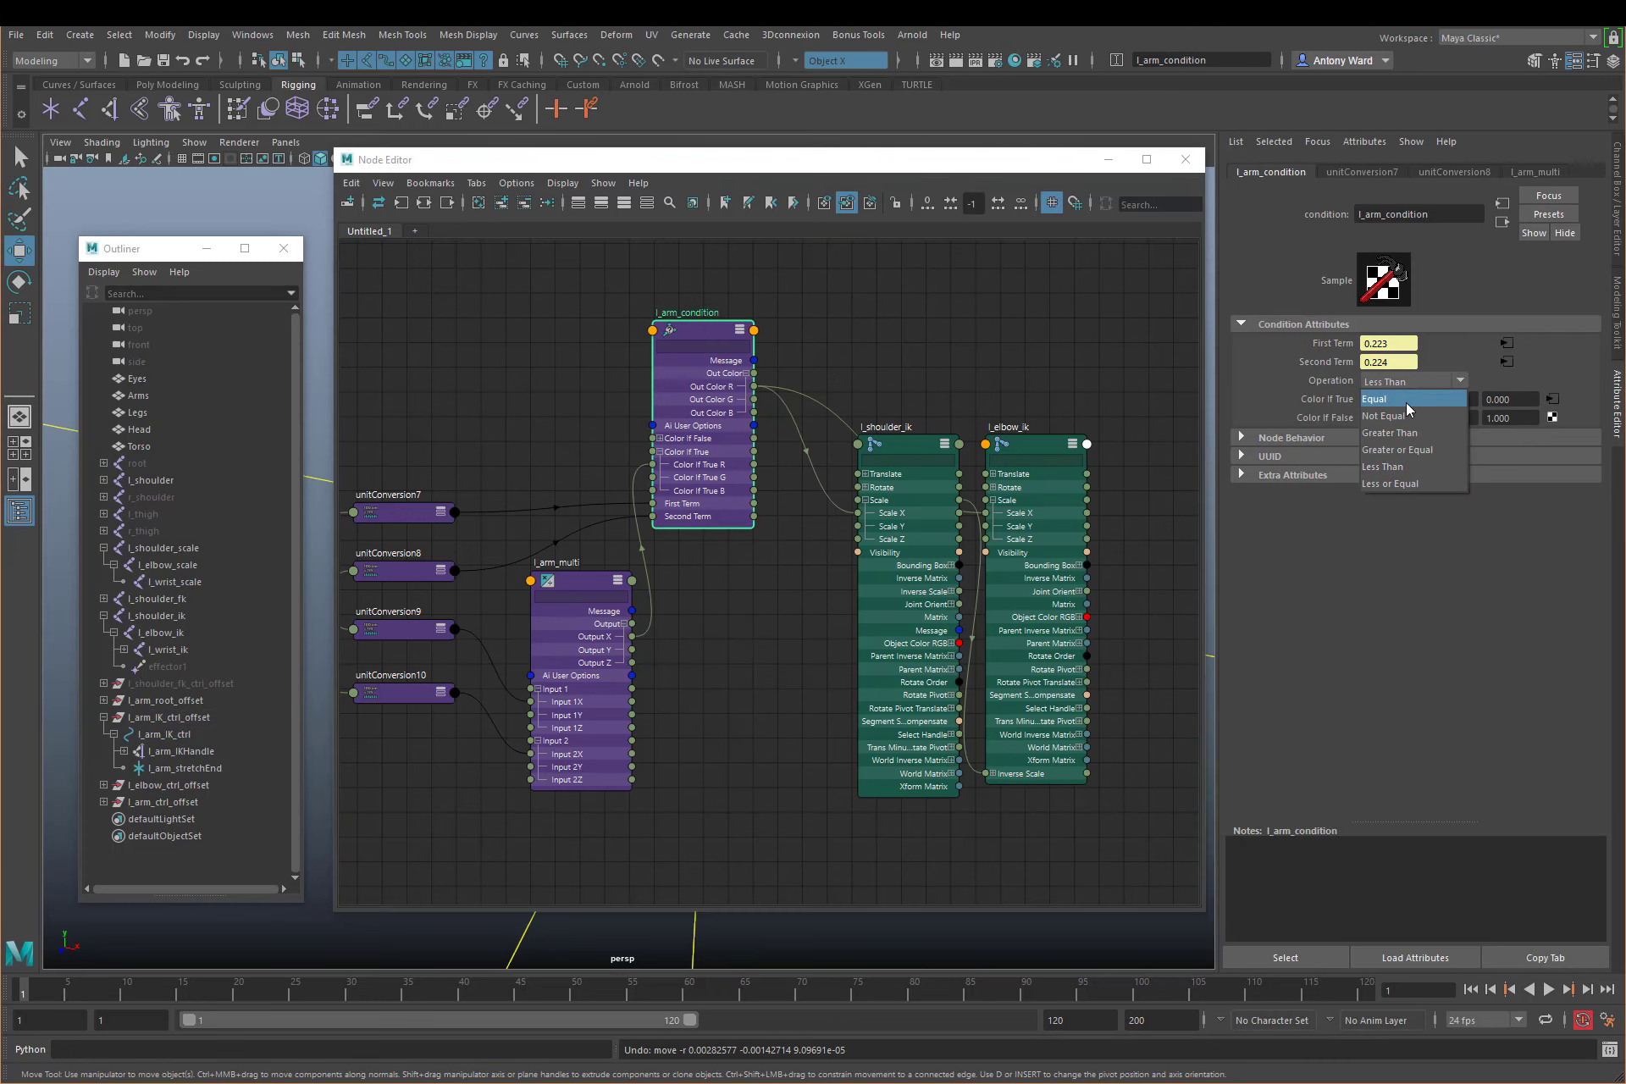
{"action": "left_click", "coordinate": [1406, 399]}
{"action": "left_click", "coordinate": [1108, 159]}
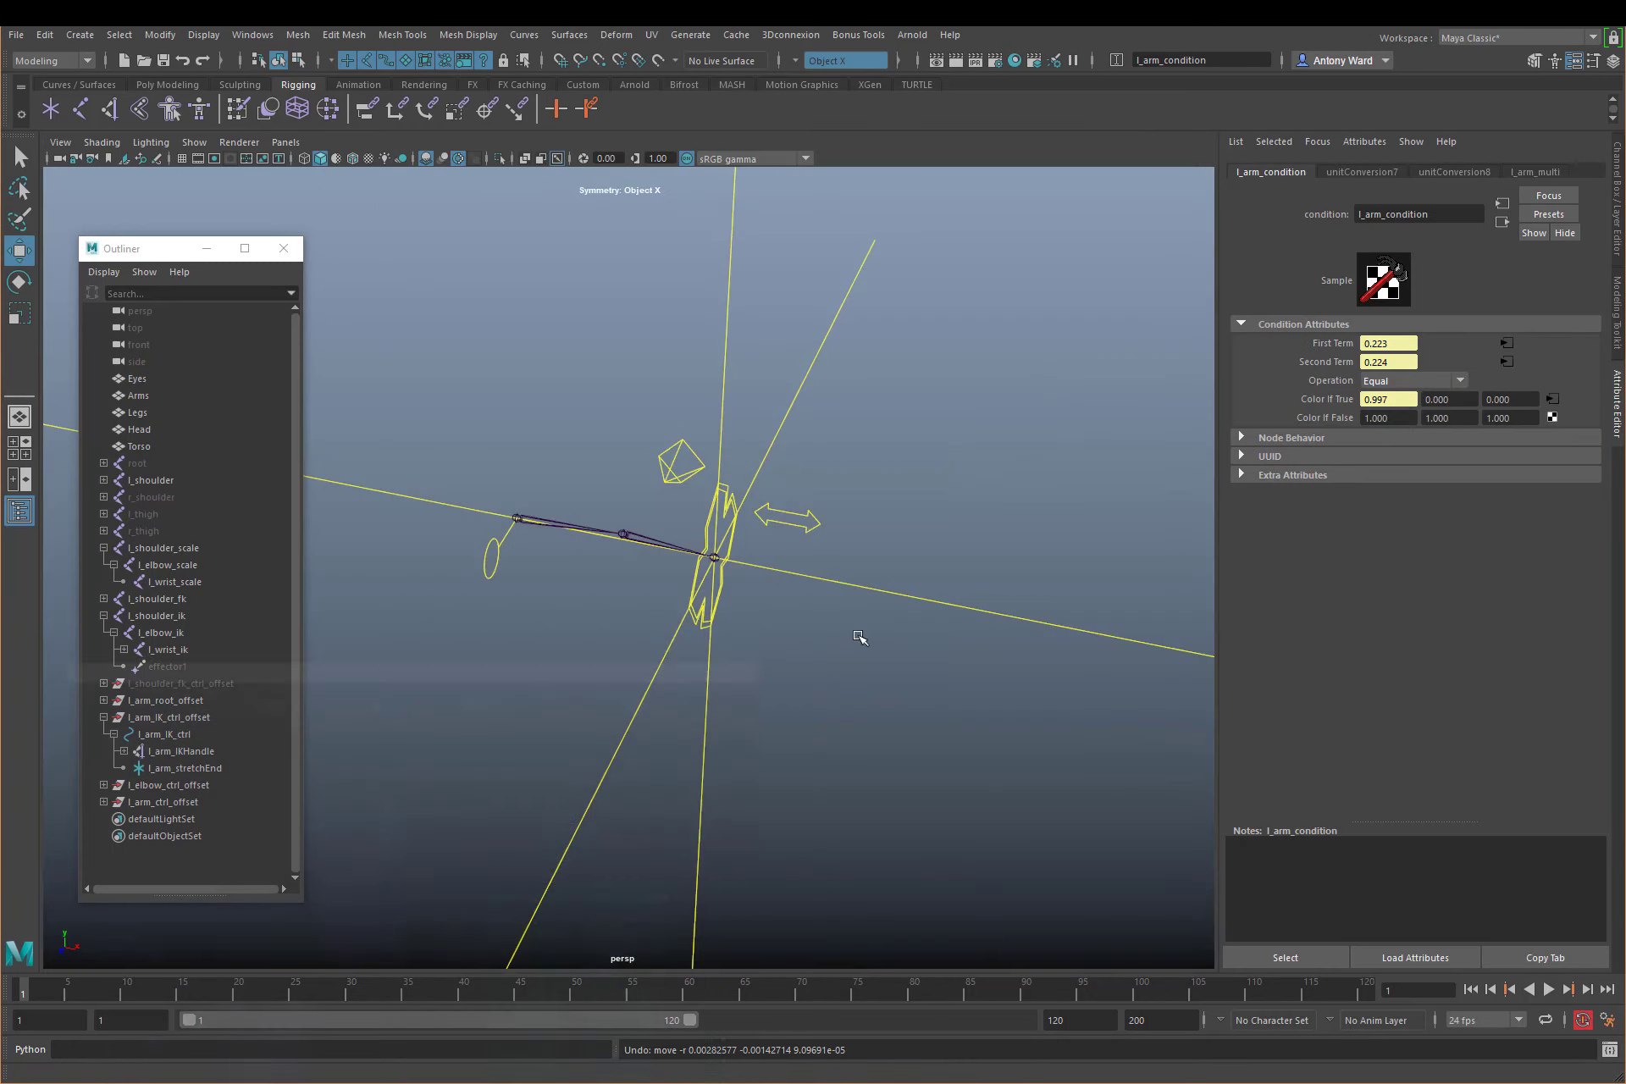
{"action": "left_click", "coordinate": [724, 591]}
{"action": "left_click_drag", "start_coordinate": [718, 555], "coordinate": [864, 532]}
{"action": "key", "text": "ctrl+z"}
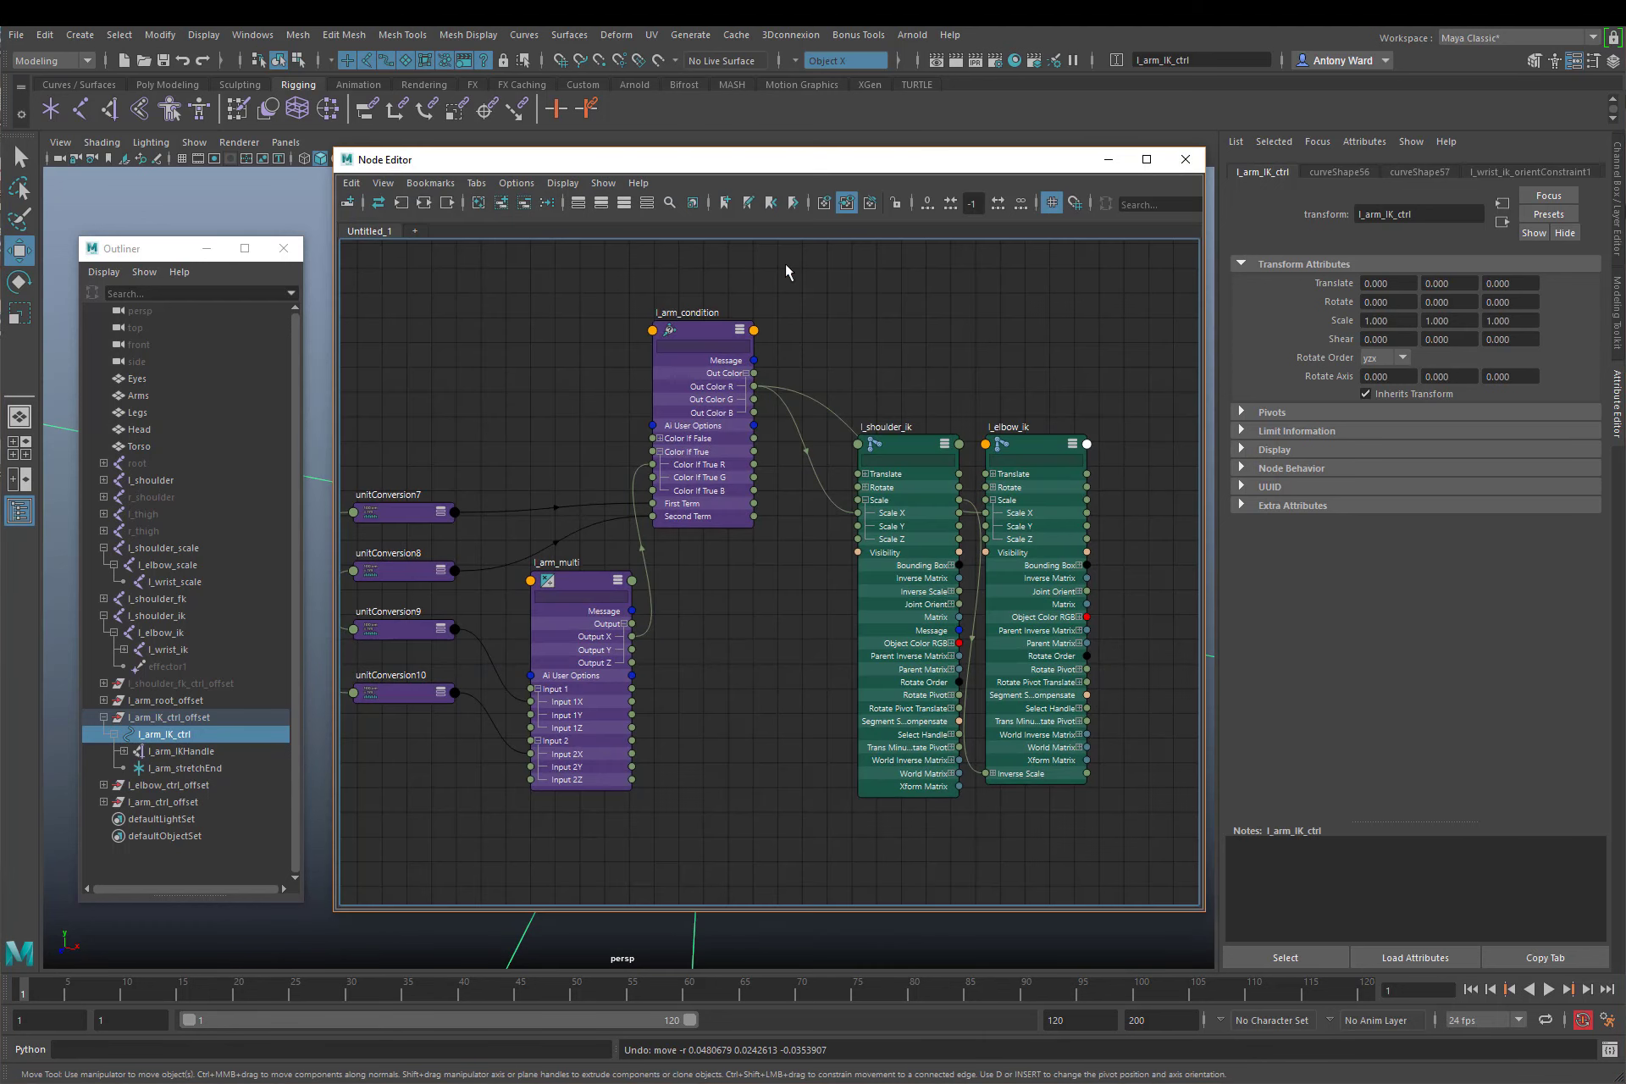
Set the Operation of l_arm_condition to Greater Than and close the Node Editor
{"action": "left_click", "coordinate": [691, 330]}
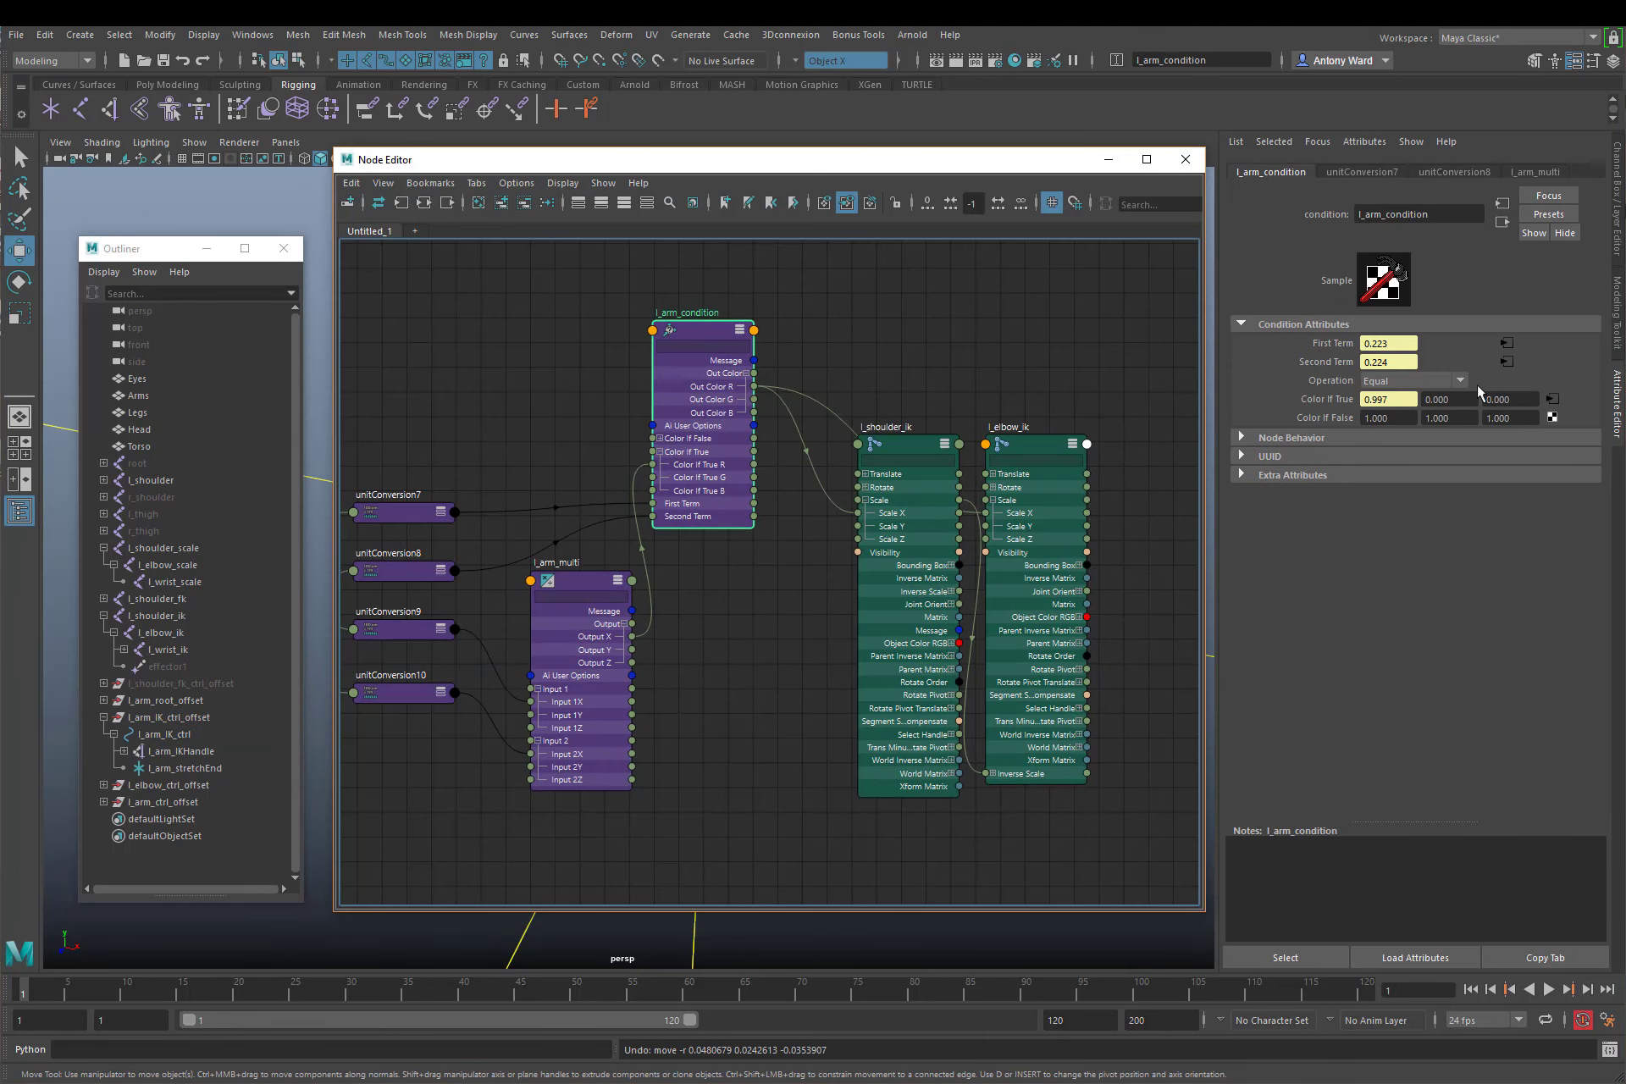
{"action": "left_click_drag", "start_coordinate": [889, 161], "coordinate": [899, 229]}
{"action": "left_click", "coordinate": [1398, 379]}
{"action": "left_click", "coordinate": [1389, 430]}
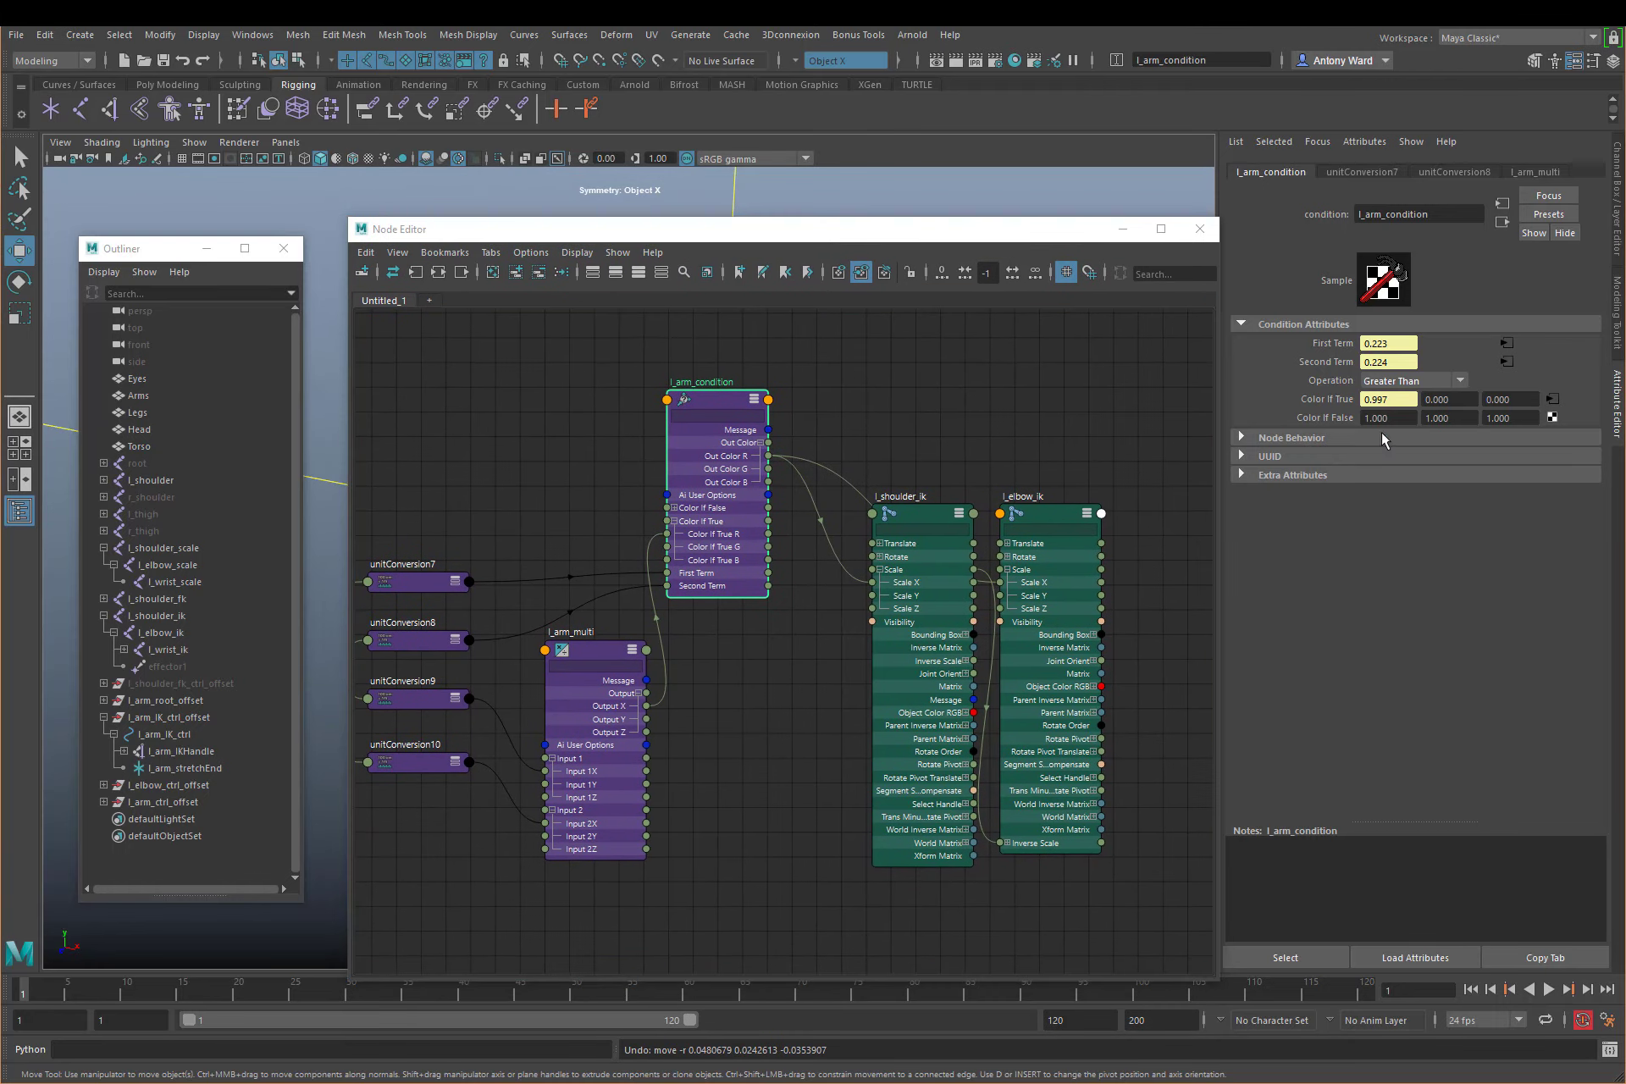
{"action": "left_click", "coordinate": [1200, 233]}
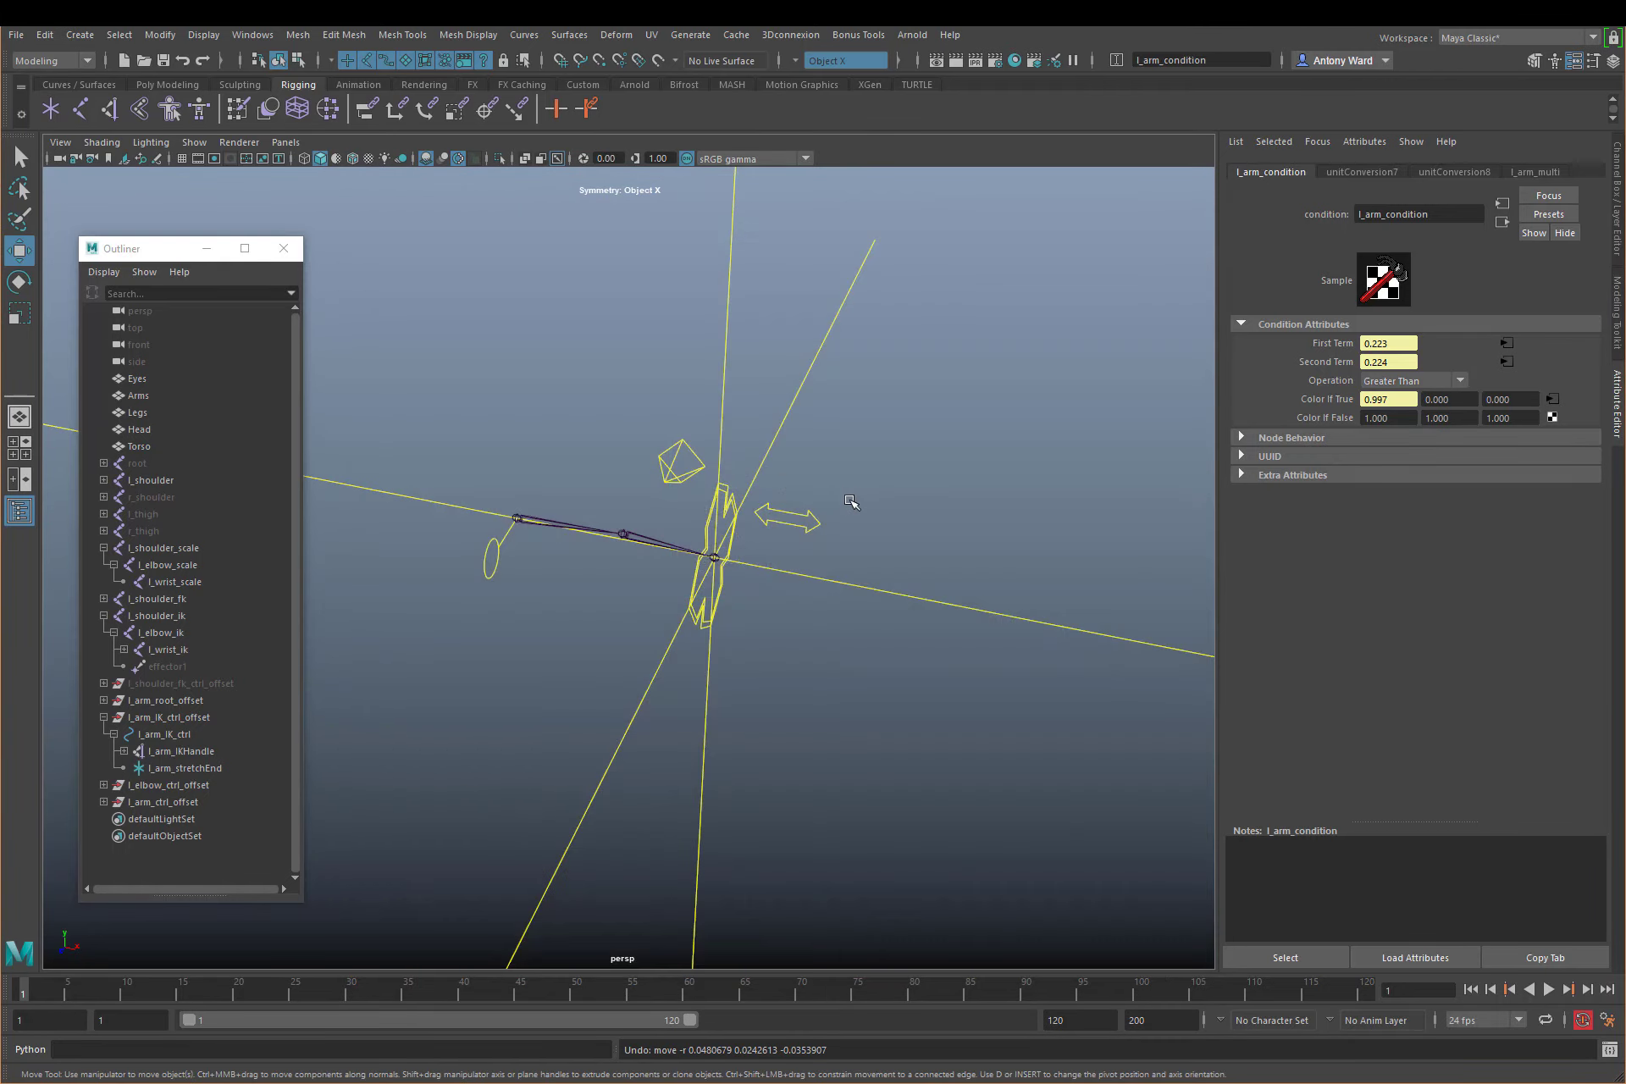
Inspect l_arm_ctrl, l_arm_IK_ctrl and l_arm_stretchEnd in the viewport, and clear the selection
{"action": "left_click", "coordinate": [822, 528]}
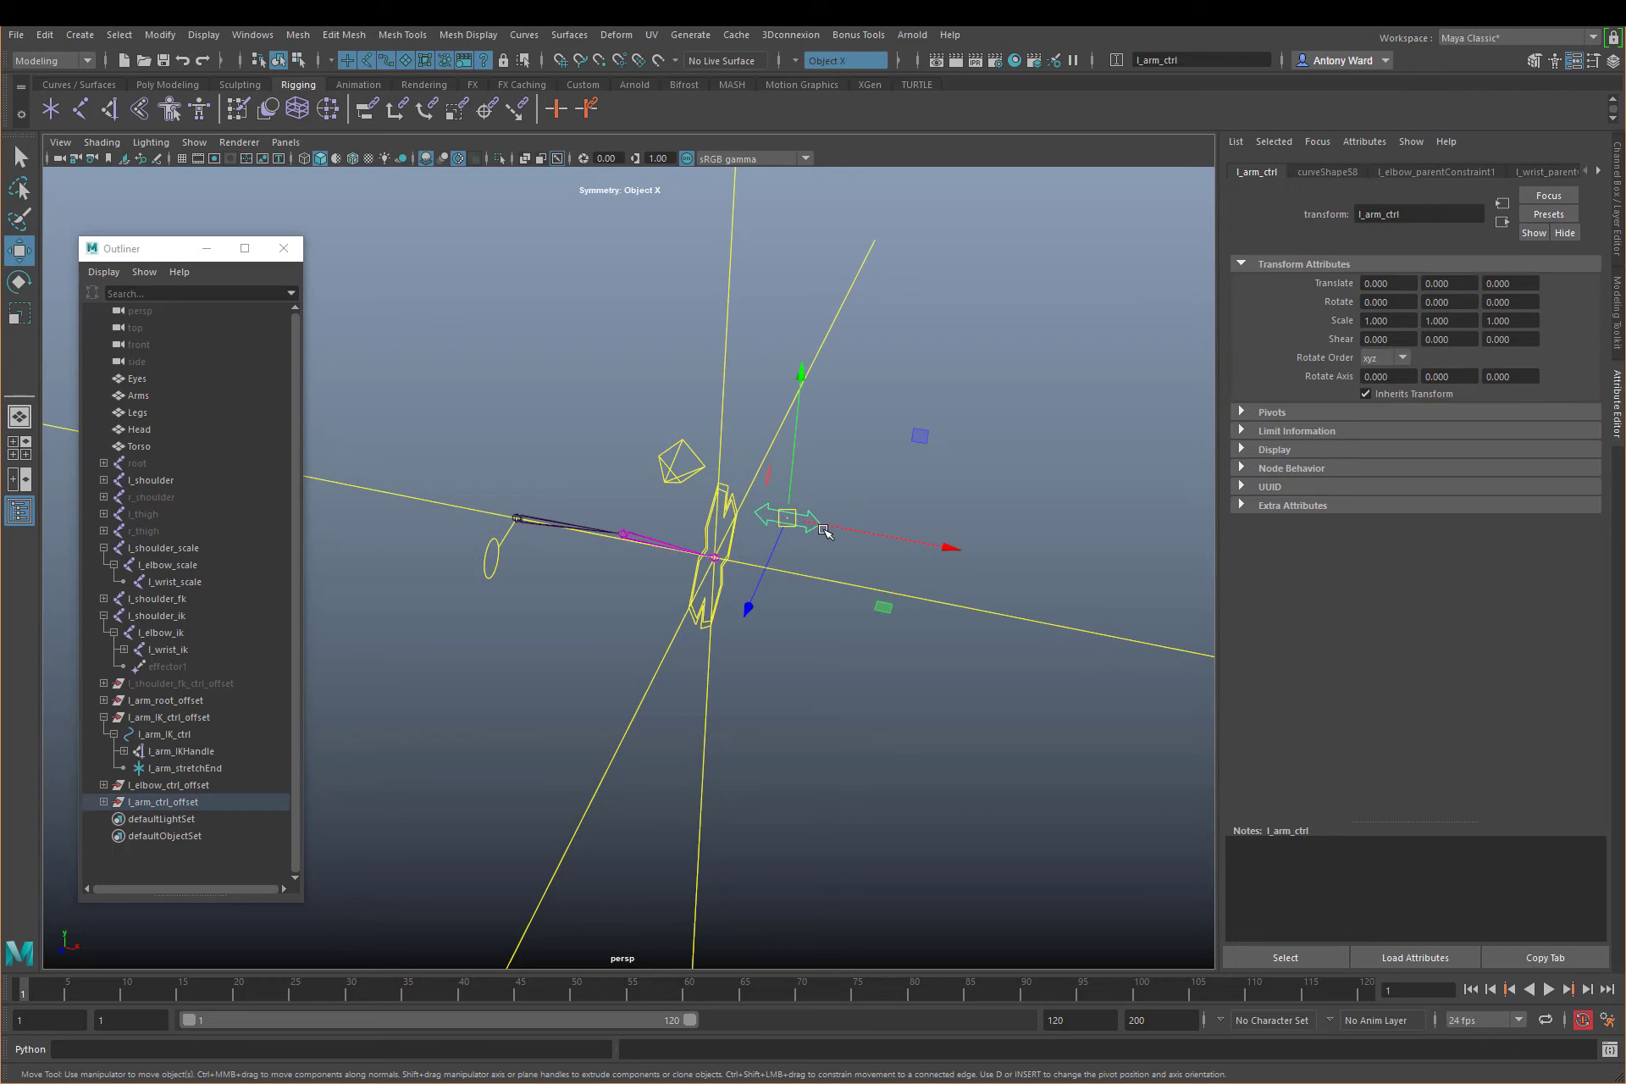
{"action": "left_click", "coordinate": [735, 545]}
{"action": "left_click", "coordinate": [827, 508]}
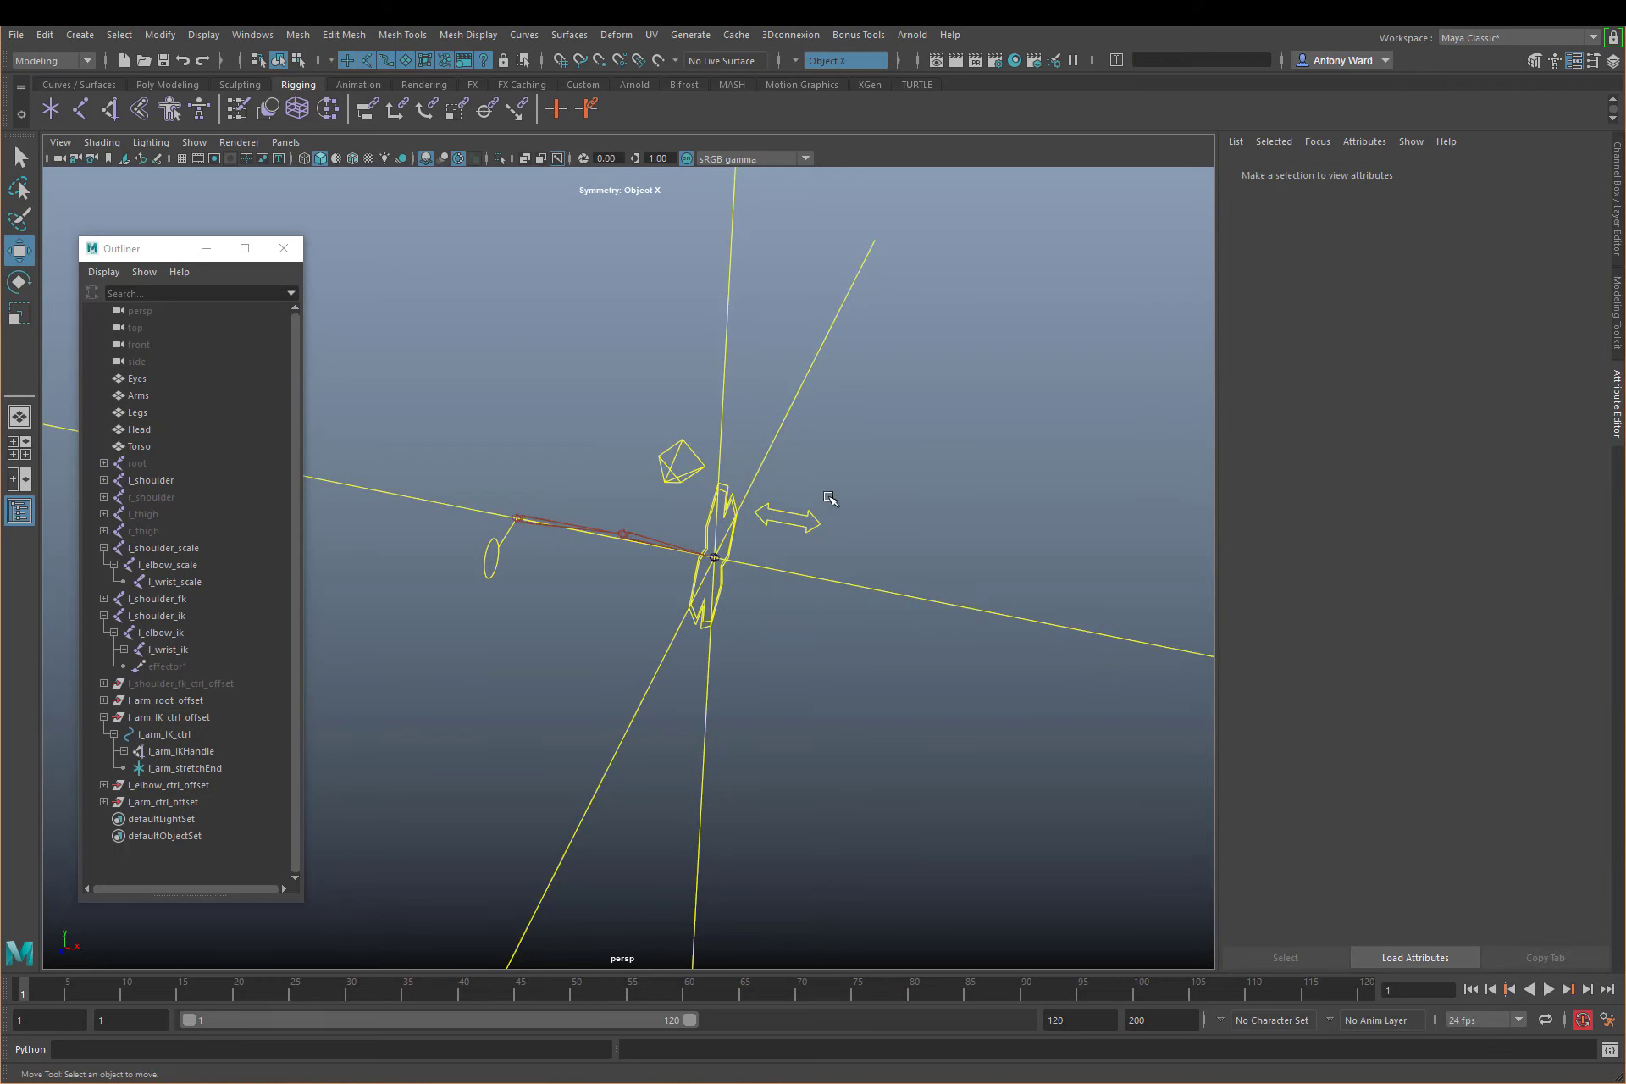
{"action": "left_click", "coordinate": [791, 525]}
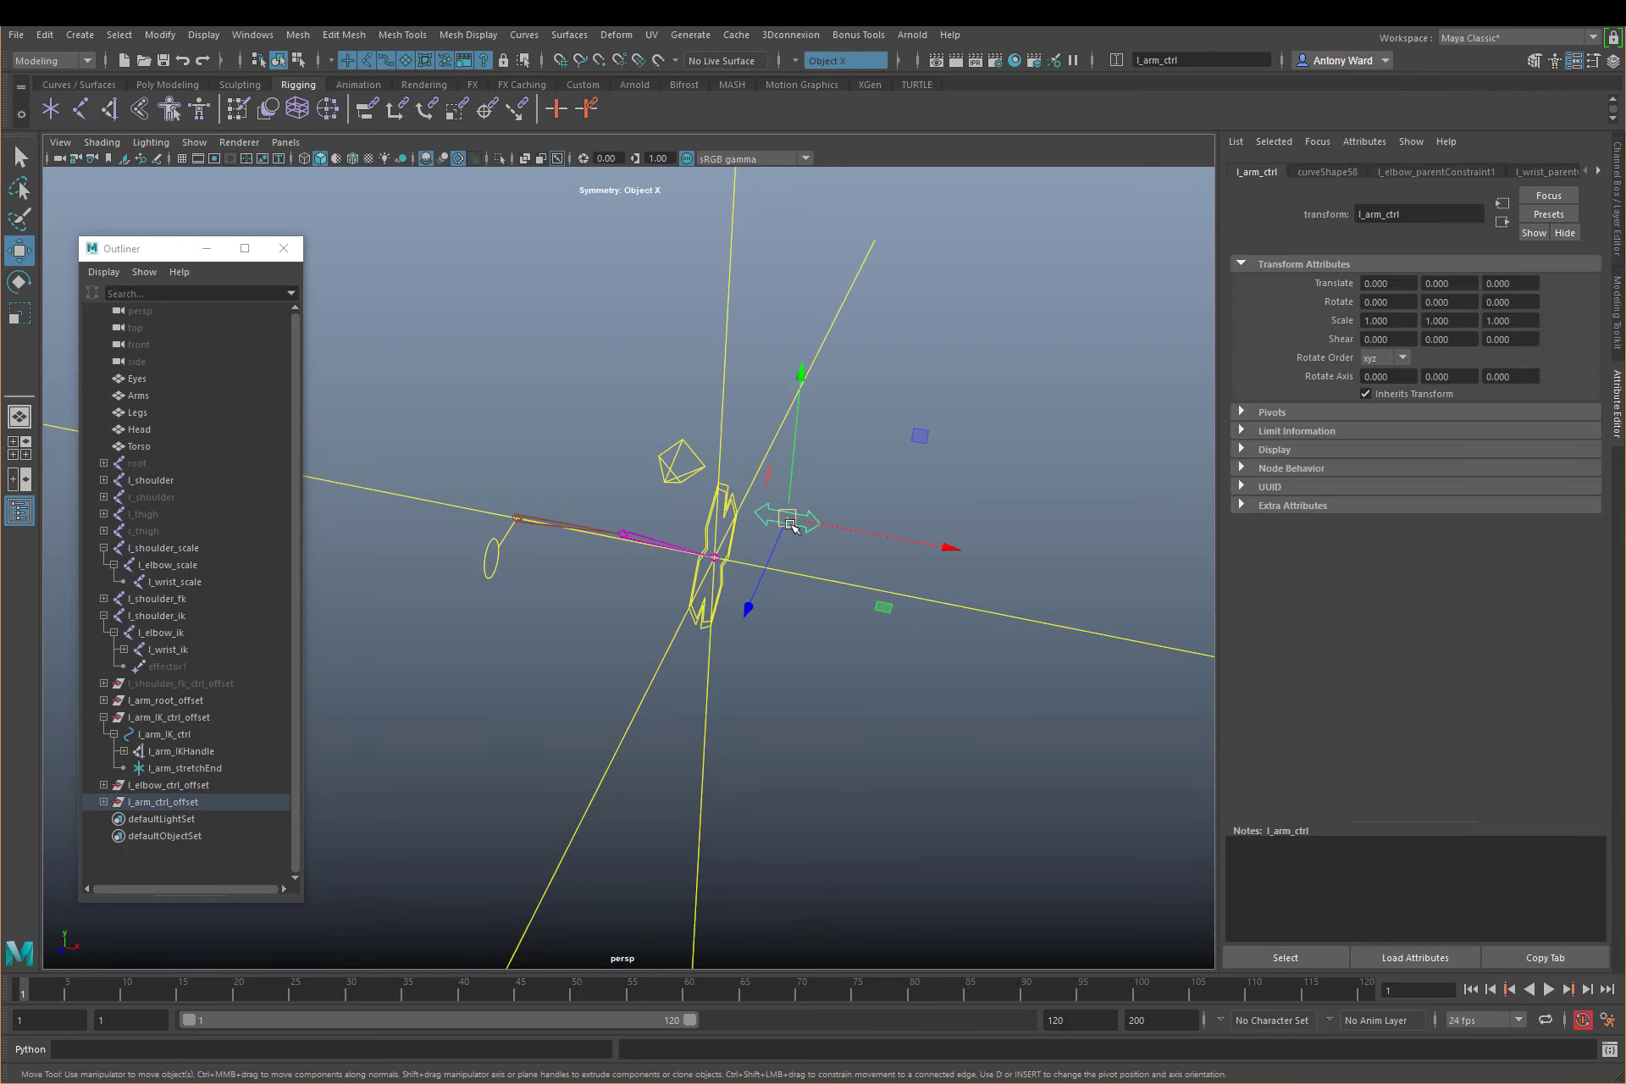
{"action": "left_click", "coordinate": [733, 542]}
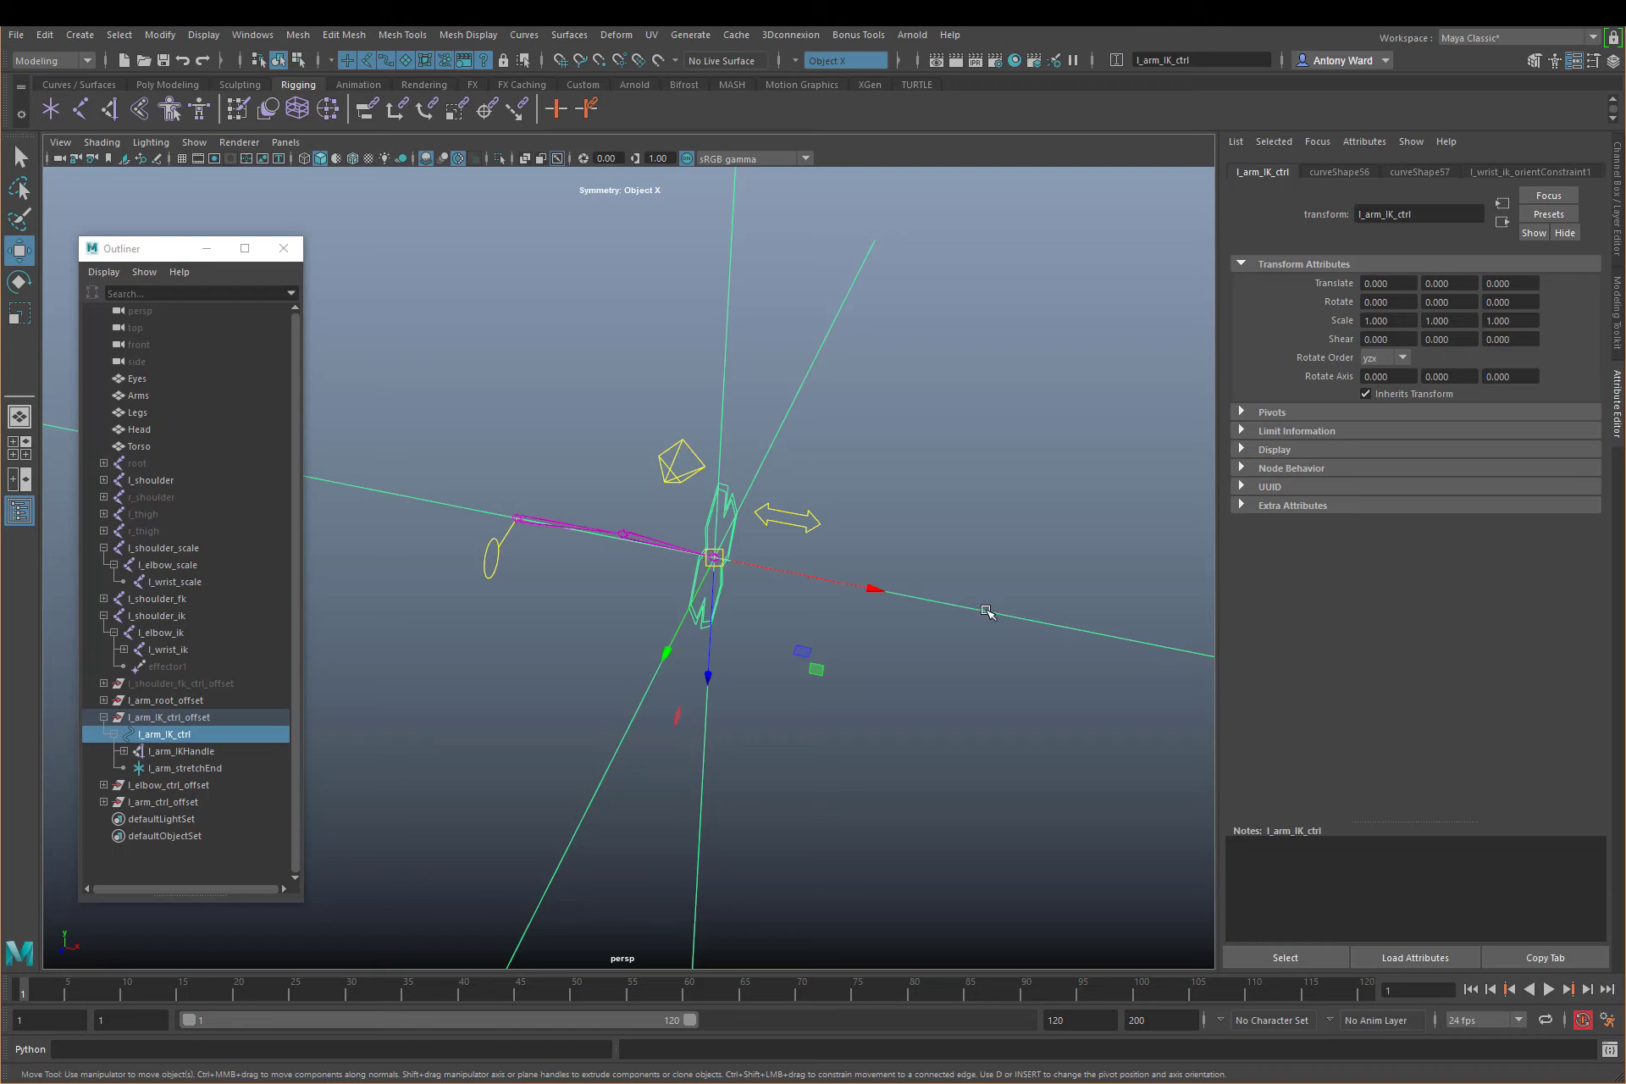
{"action": "left_click_drag", "start_coordinate": [906, 549], "coordinate": [900, 579]}
{"action": "left_click_drag", "start_coordinate": [724, 598], "coordinate": [688, 552], "text": "alt"}
{"action": "middle_click_drag", "start_coordinate": [779, 546], "coordinate": [842, 591], "text": "alt"}
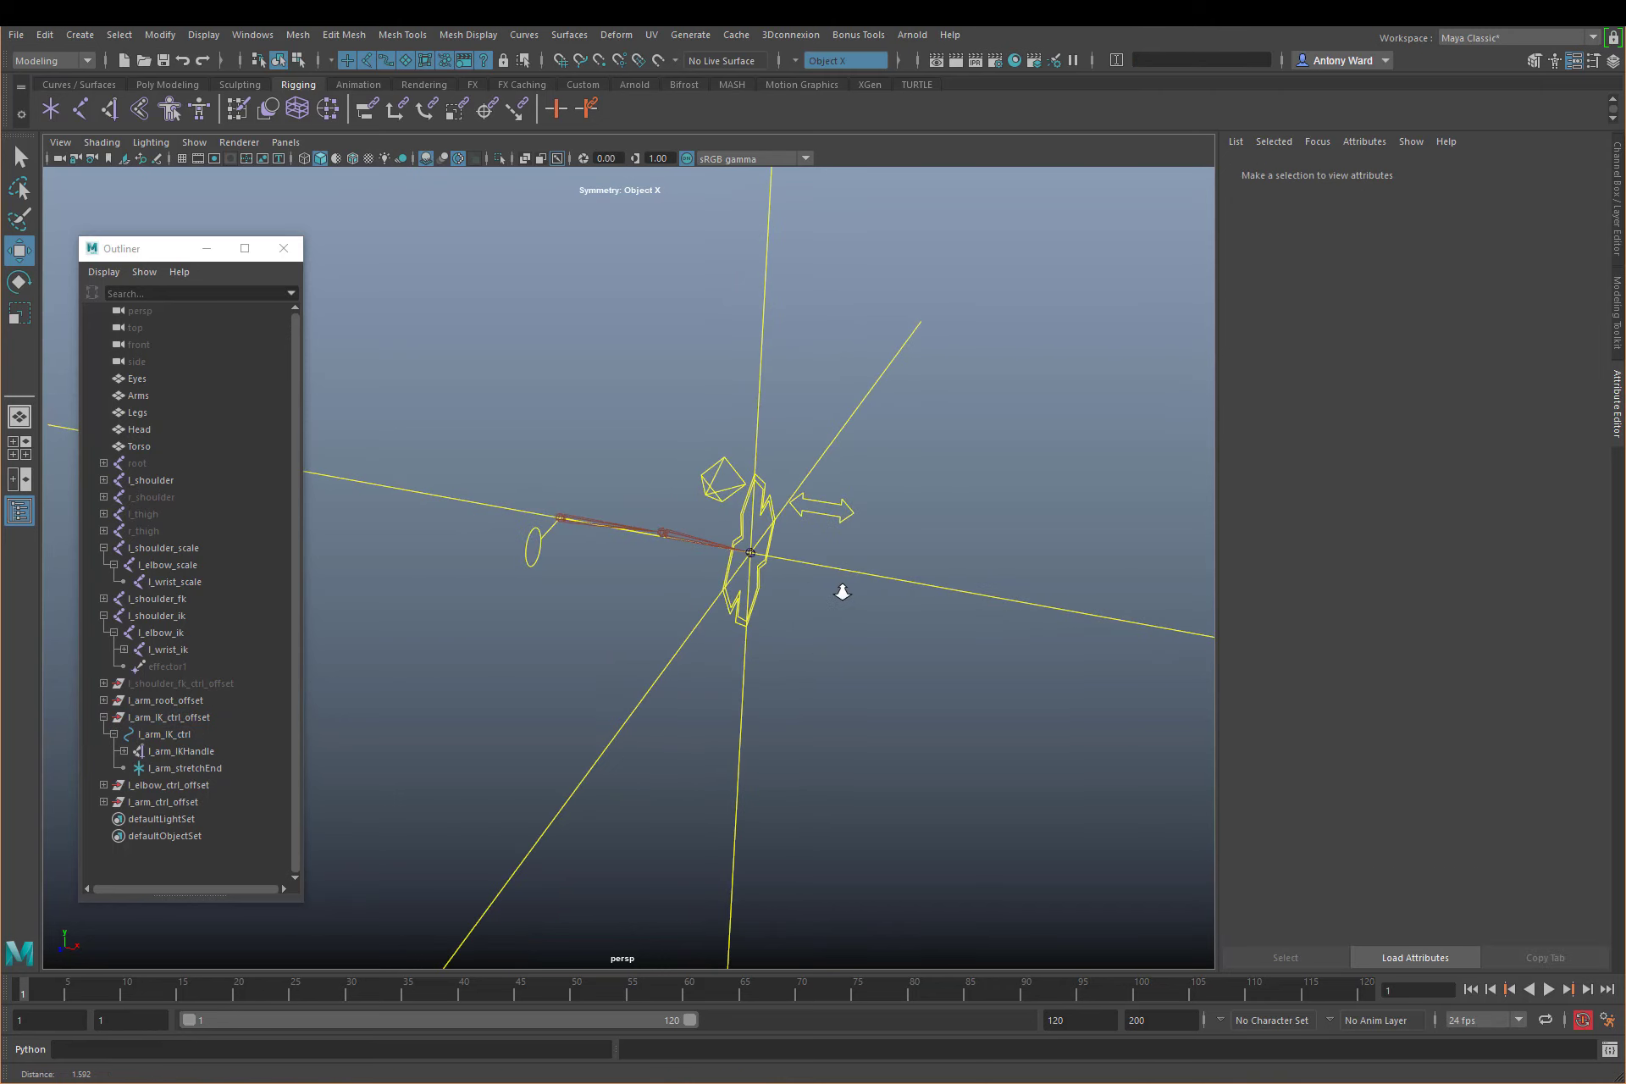
{"action": "right_click_drag", "start_coordinate": [842, 591], "coordinate": [892, 628], "text": "alt"}
{"action": "left_click_drag", "start_coordinate": [892, 628], "coordinate": [864, 690]}
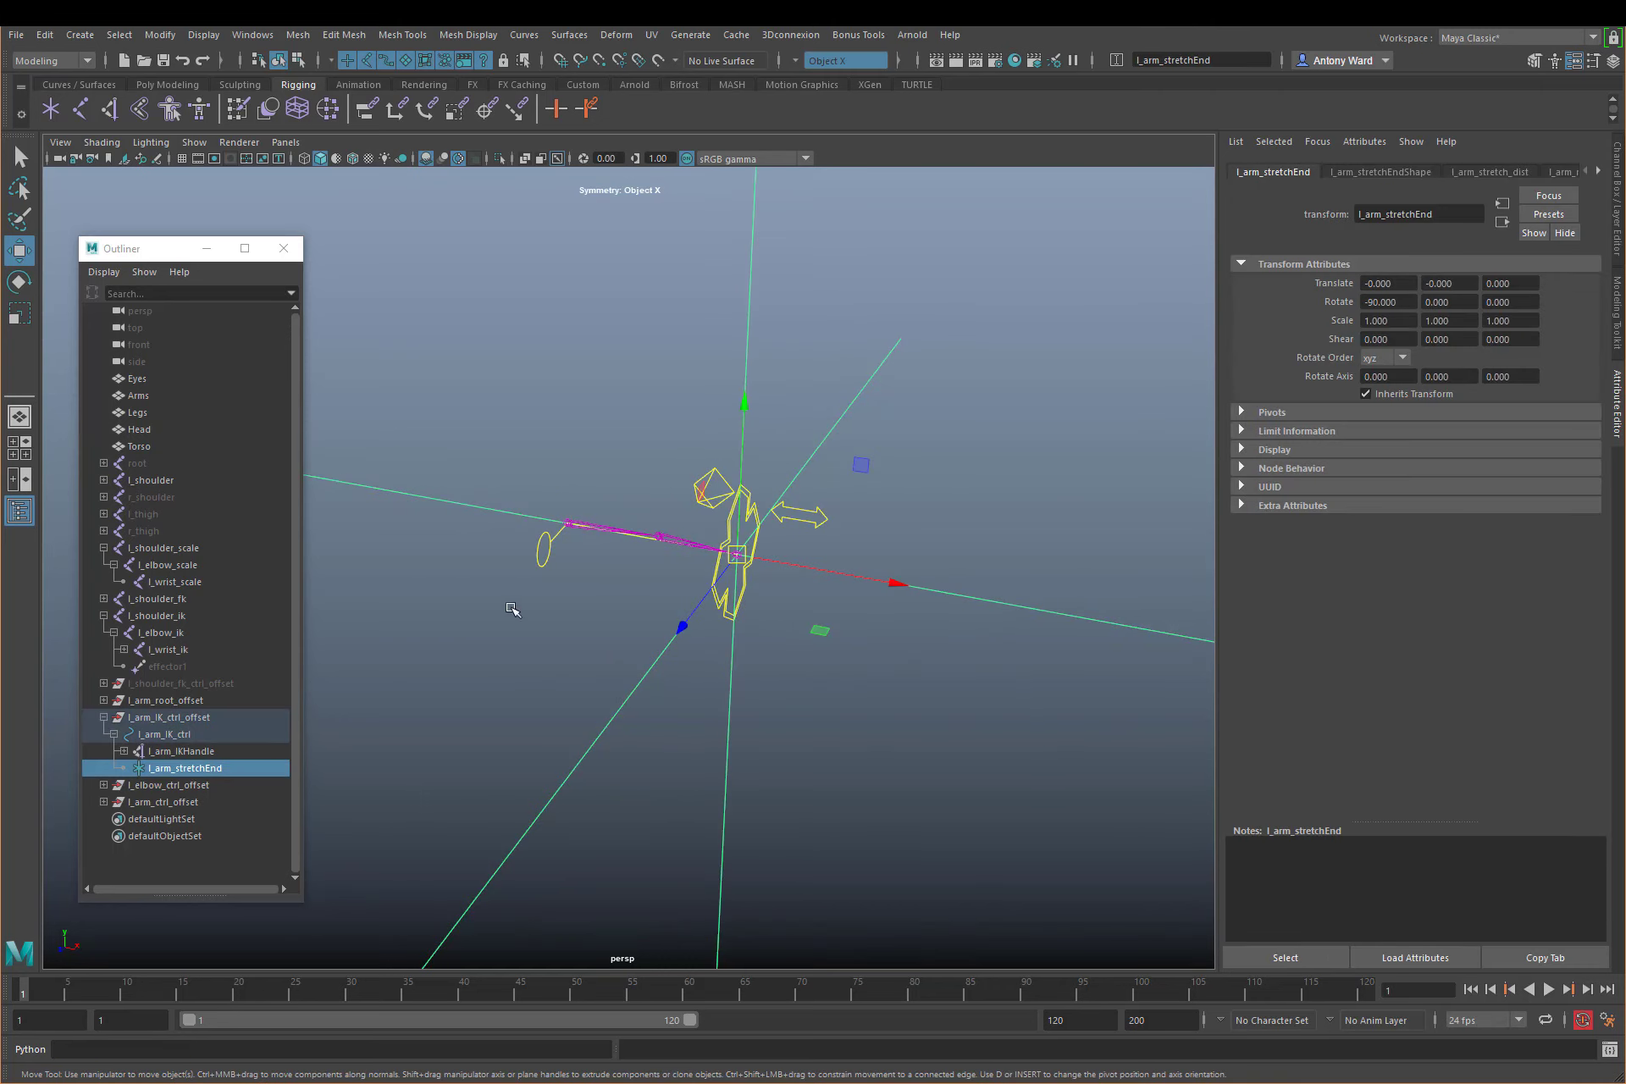
{"action": "left_click", "coordinate": [557, 651]}
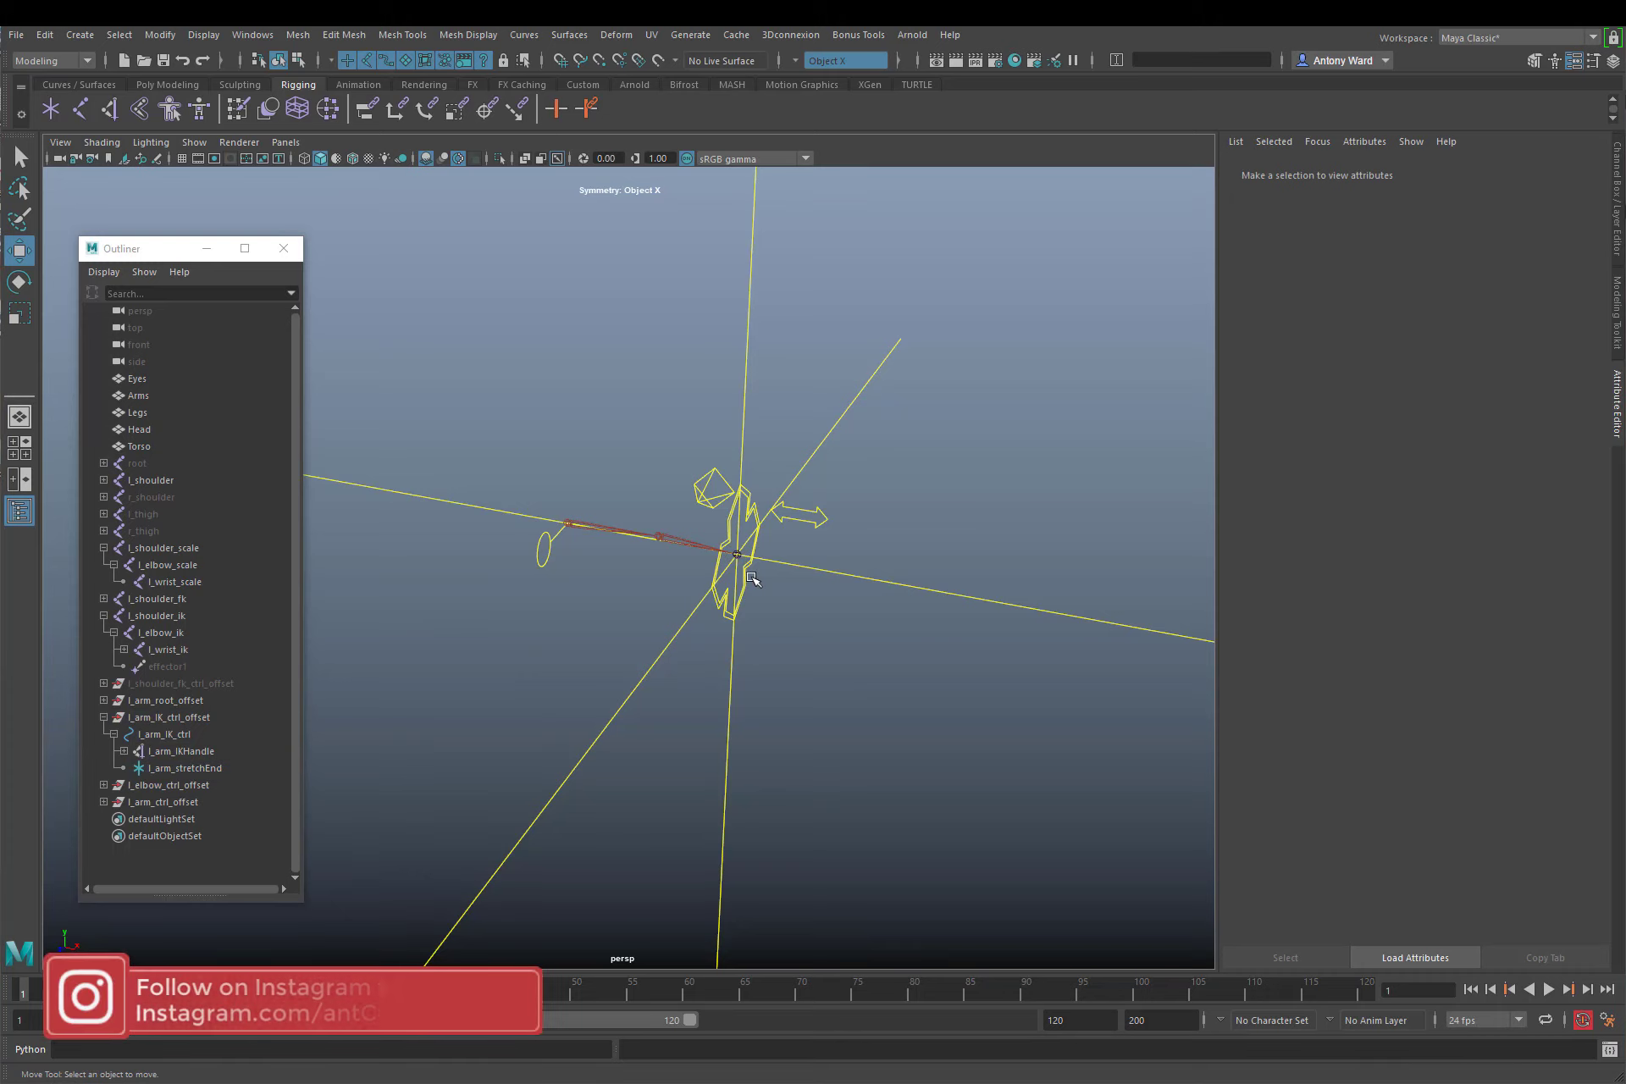
Collapse the l_shoulder_scale, l_shoulder_ik and l_arm_IK_ctrl_offset hierarchies in the Outliner
{"action": "left_click", "coordinate": [104, 548]}
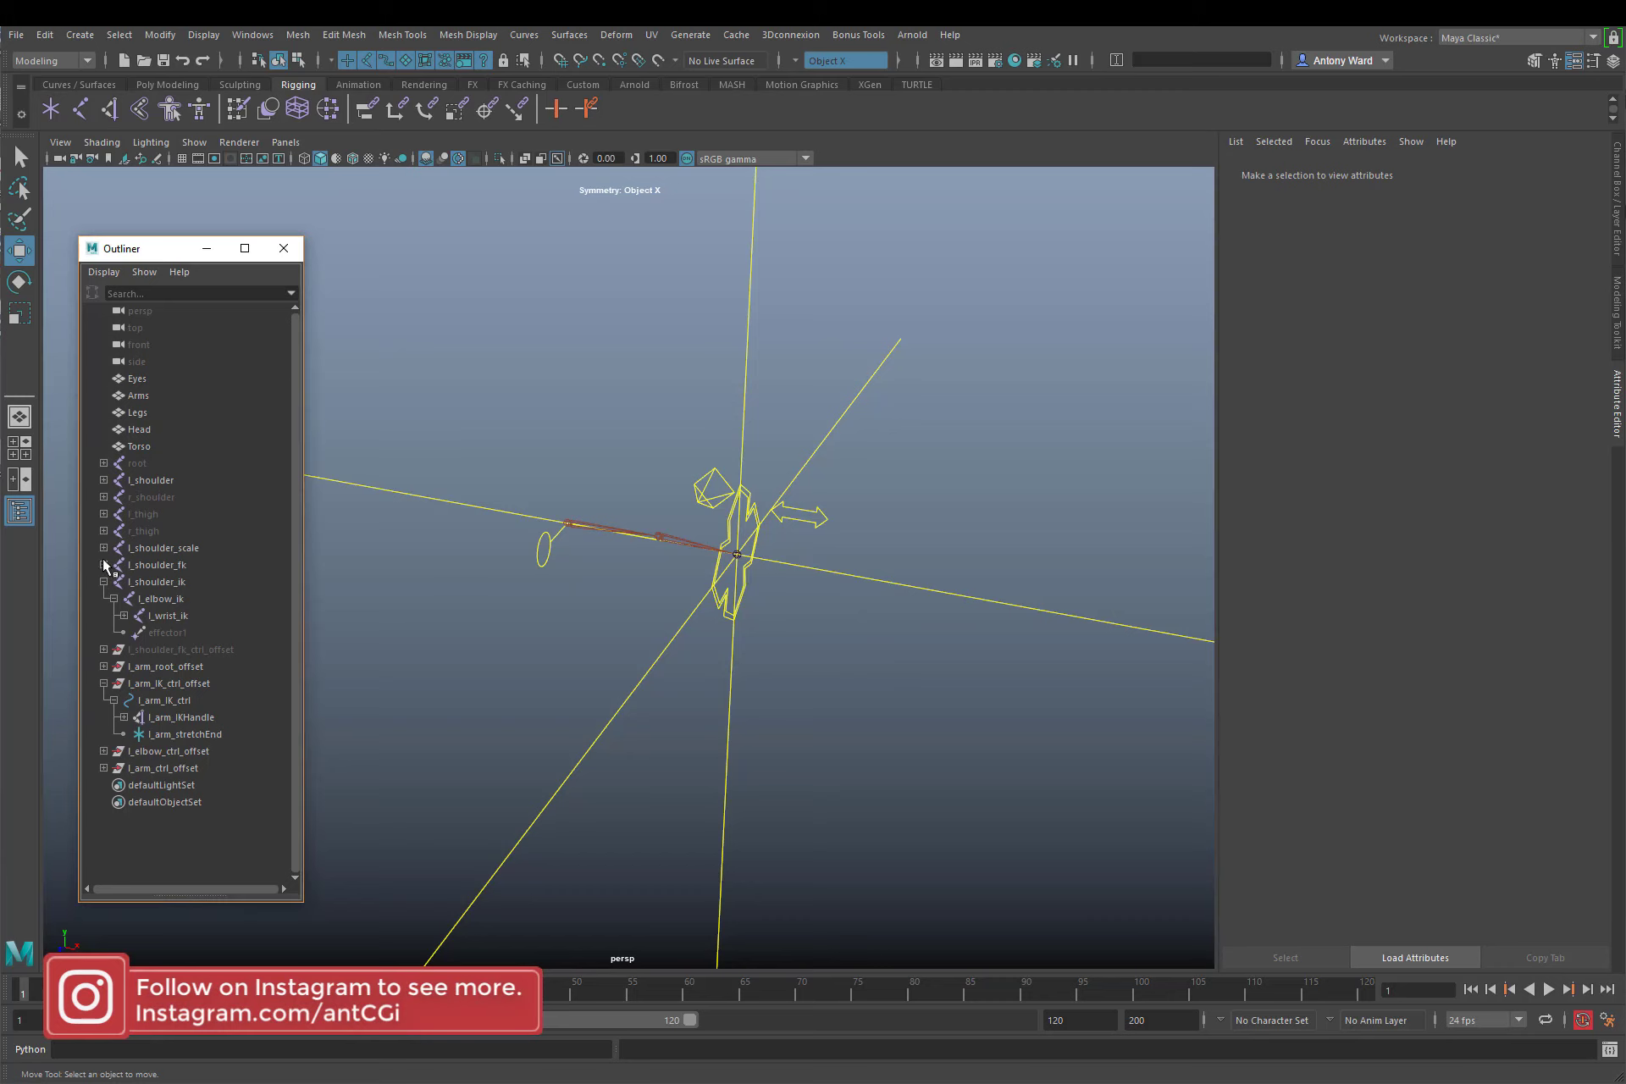
{"action": "left_click", "coordinate": [104, 582]}
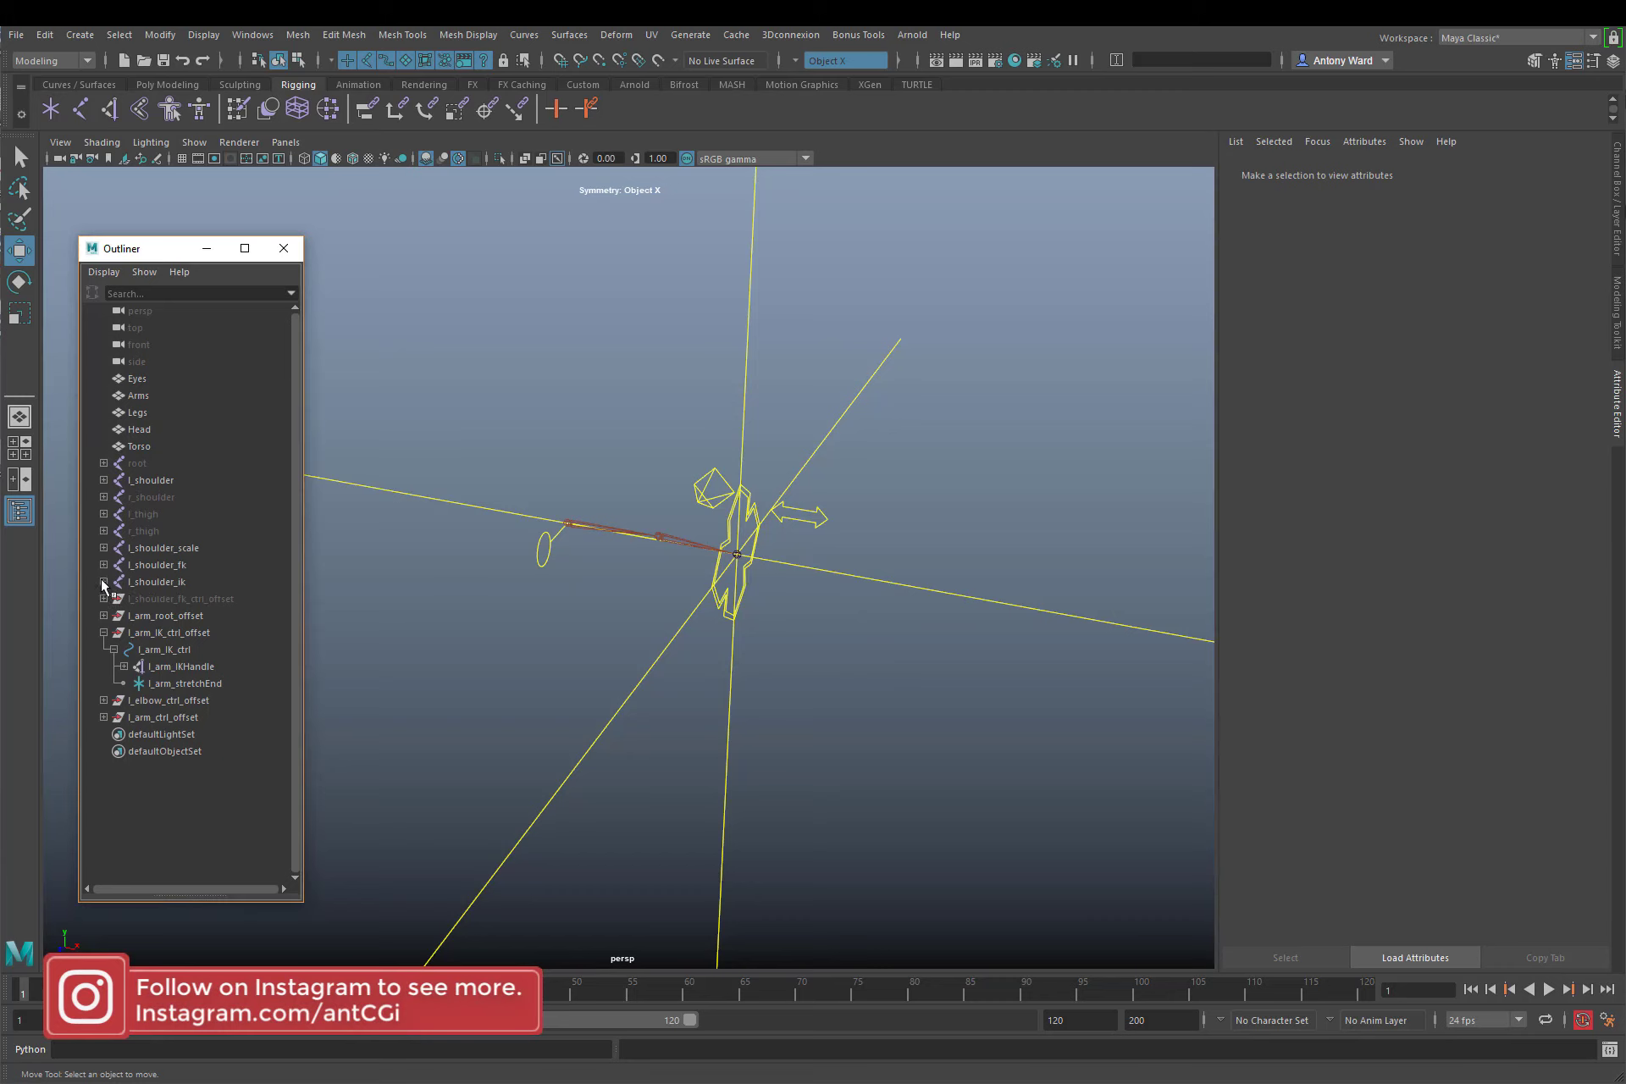
{"action": "left_click", "coordinate": [103, 633]}
{"action": "left_click_drag", "start_coordinate": [900, 643], "coordinate": [853, 631], "text": "alt"}
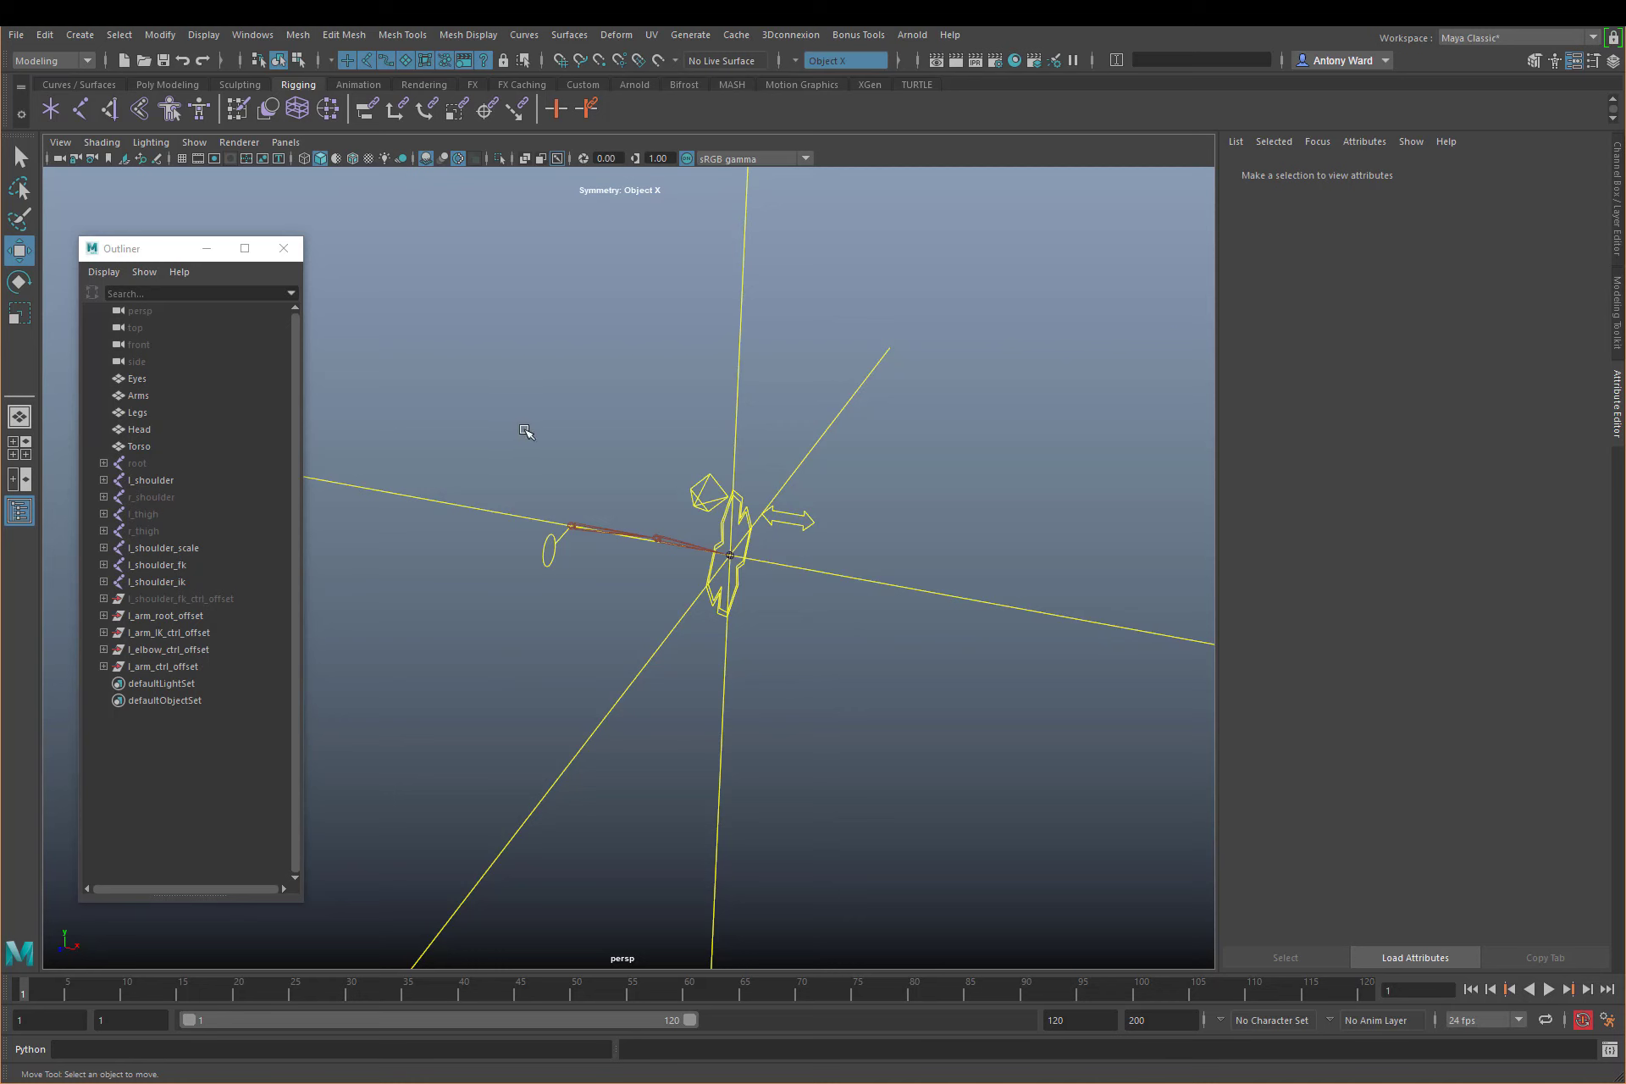
Create an empty group and name it Robot
{"action": "key", "text": "ctrl+g"}
{"action": "double_click", "coordinate": [142, 684]}
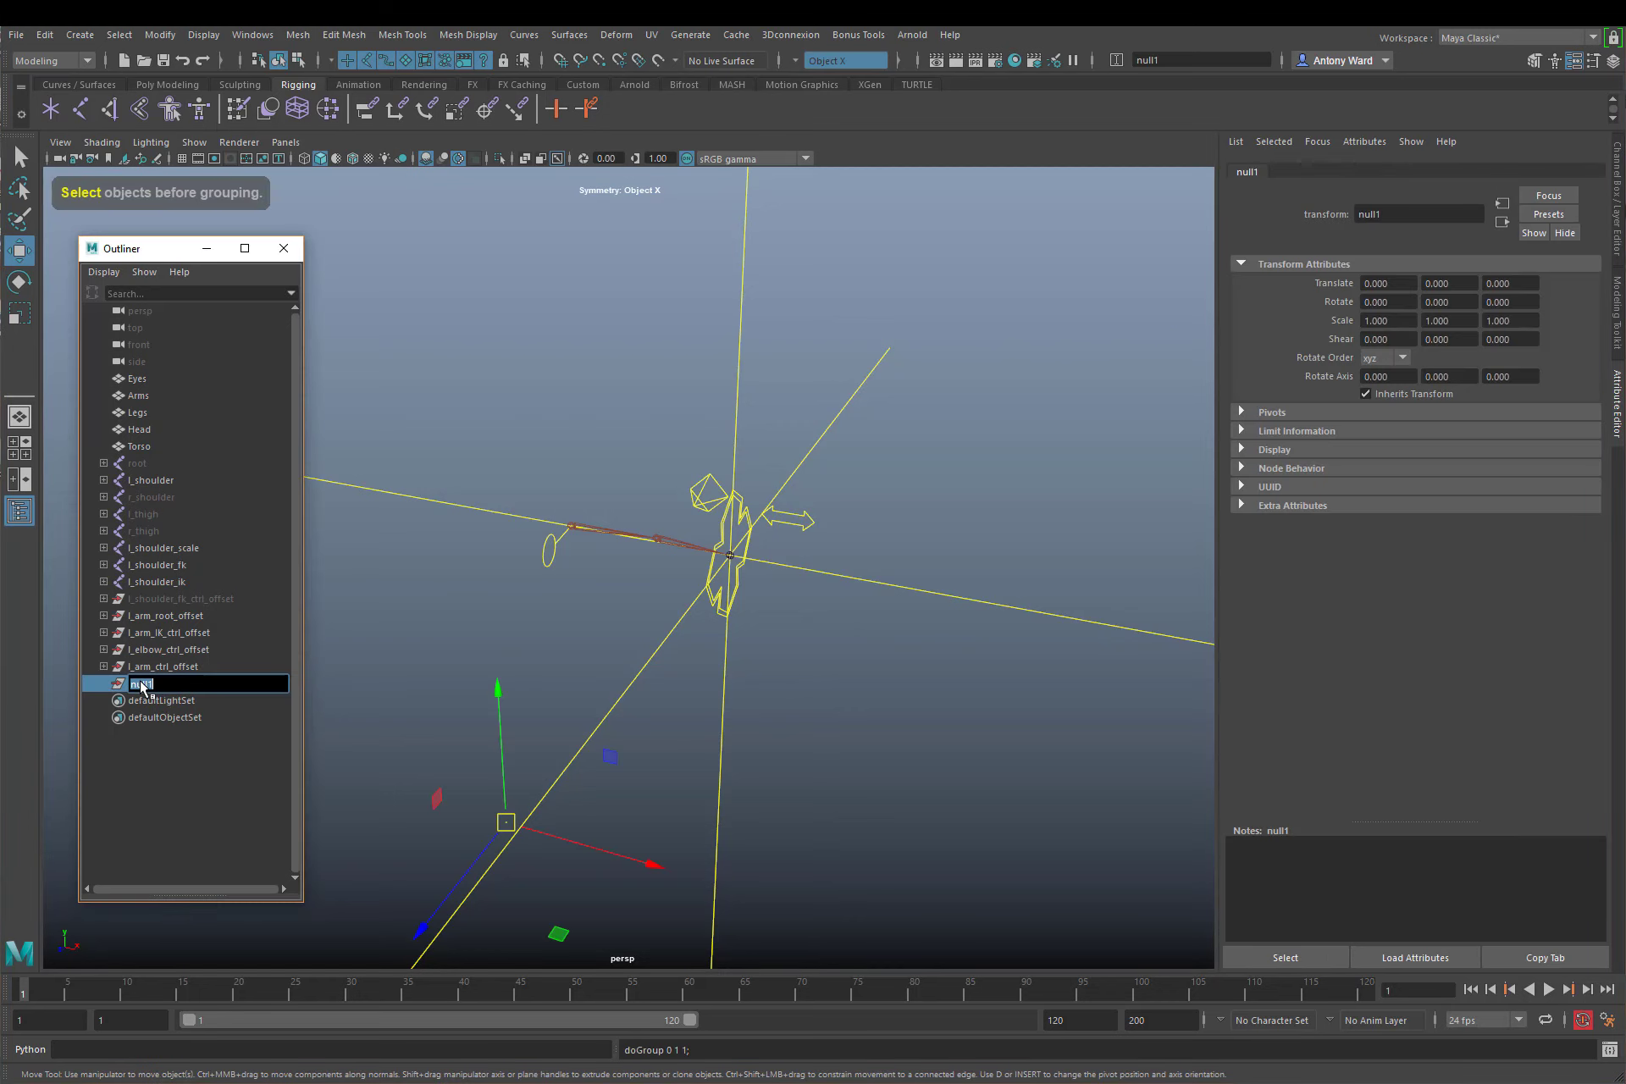
{"action": "type", "text": "Robot"}
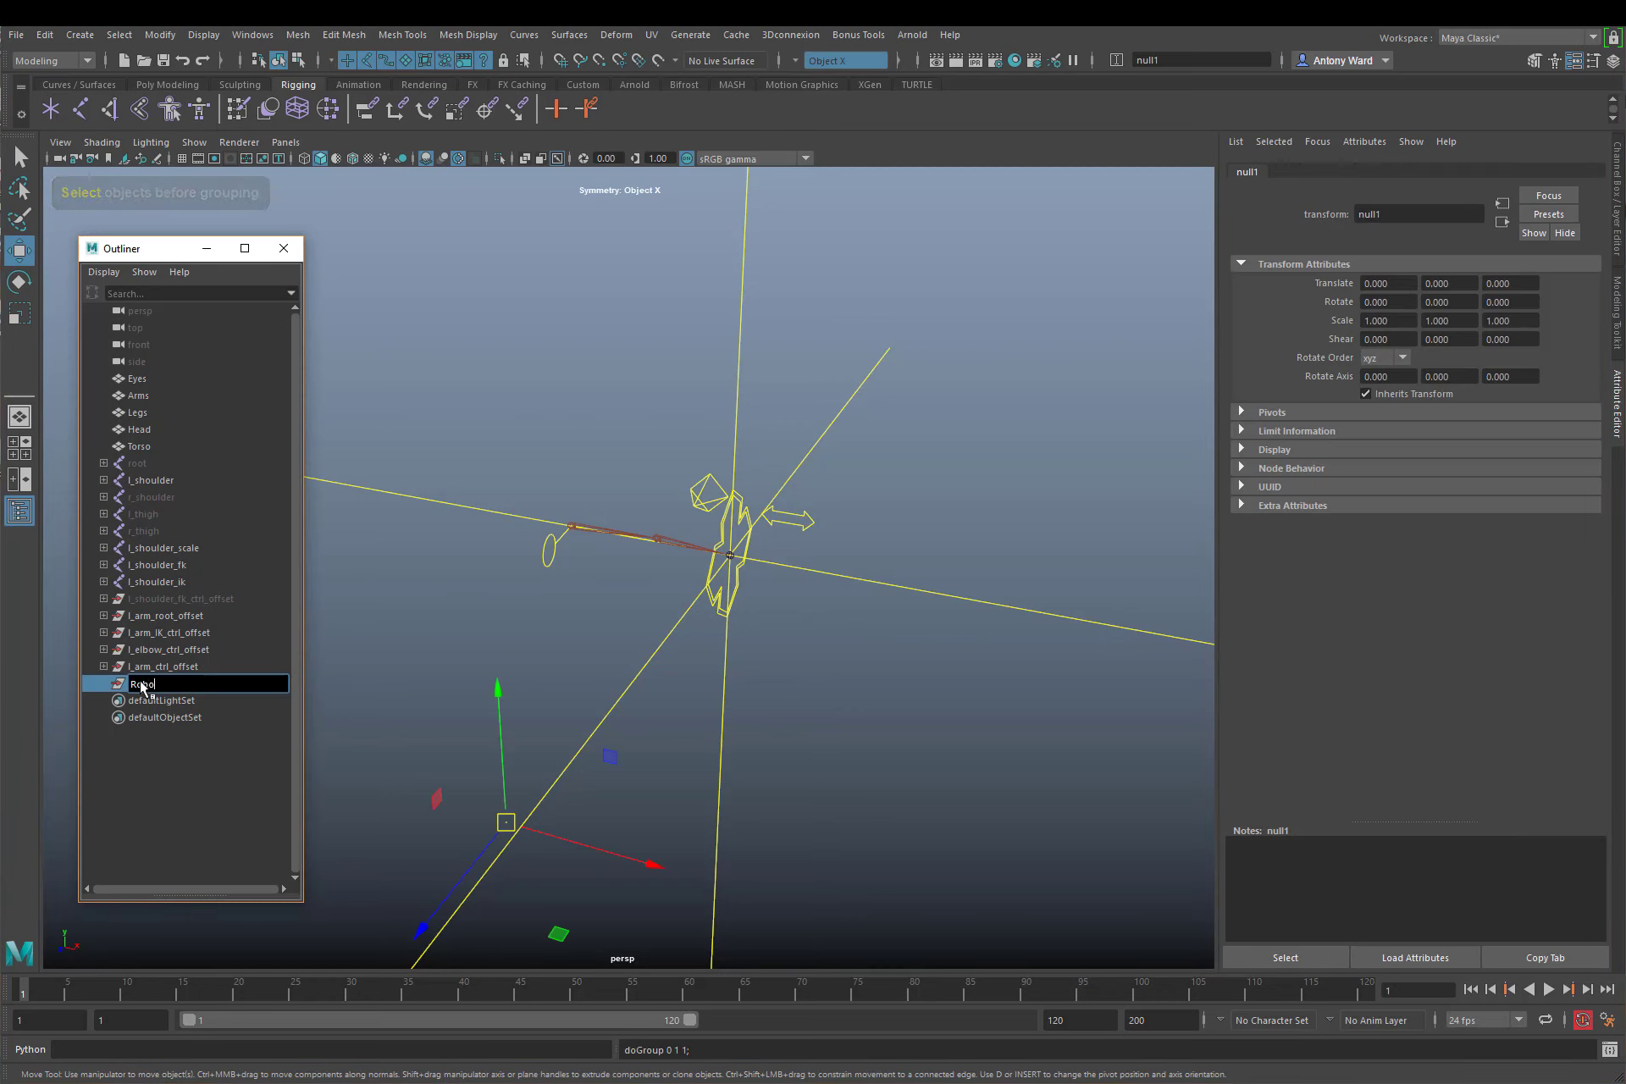
{"action": "key", "text": "Return"}
Group the Eyes, Arms, Legs, Head and Torso meshes, parent the group under Robot and name it models
{"action": "left_click_drag", "start_coordinate": [160, 446], "coordinate": [159, 379]}
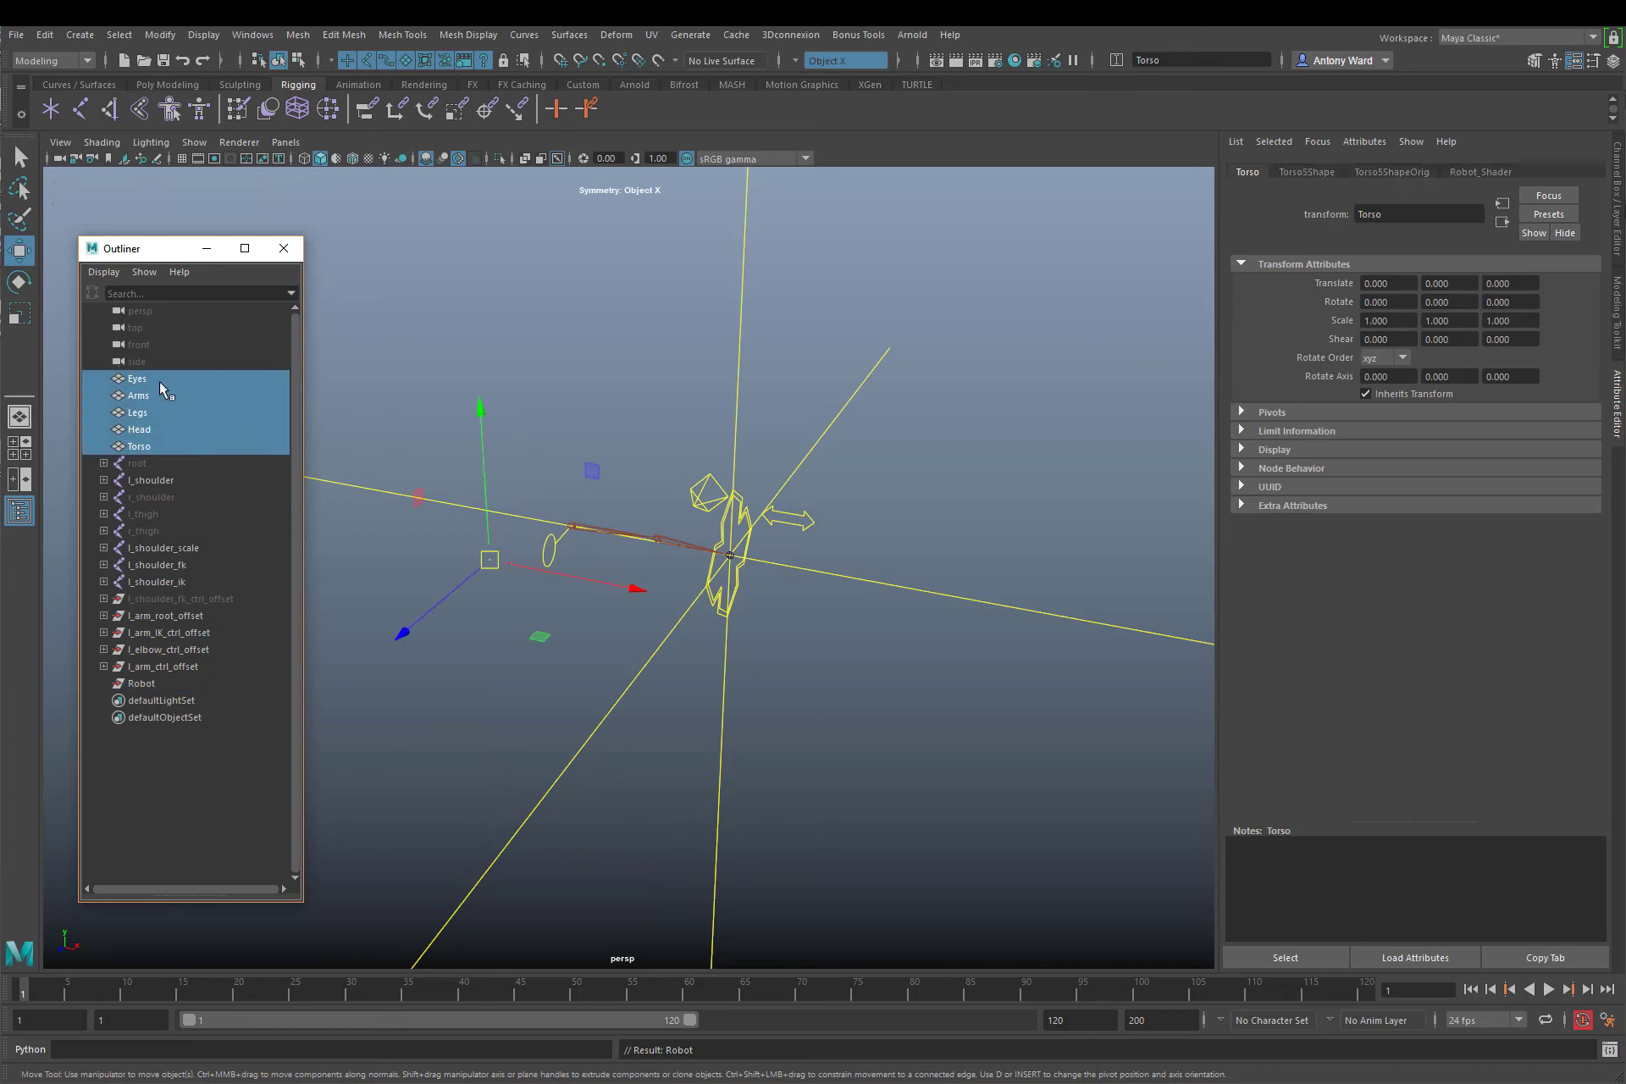
{"action": "key", "text": "ctrl+g"}
{"action": "left_click_drag", "start_coordinate": [146, 624], "coordinate": [143, 600]}
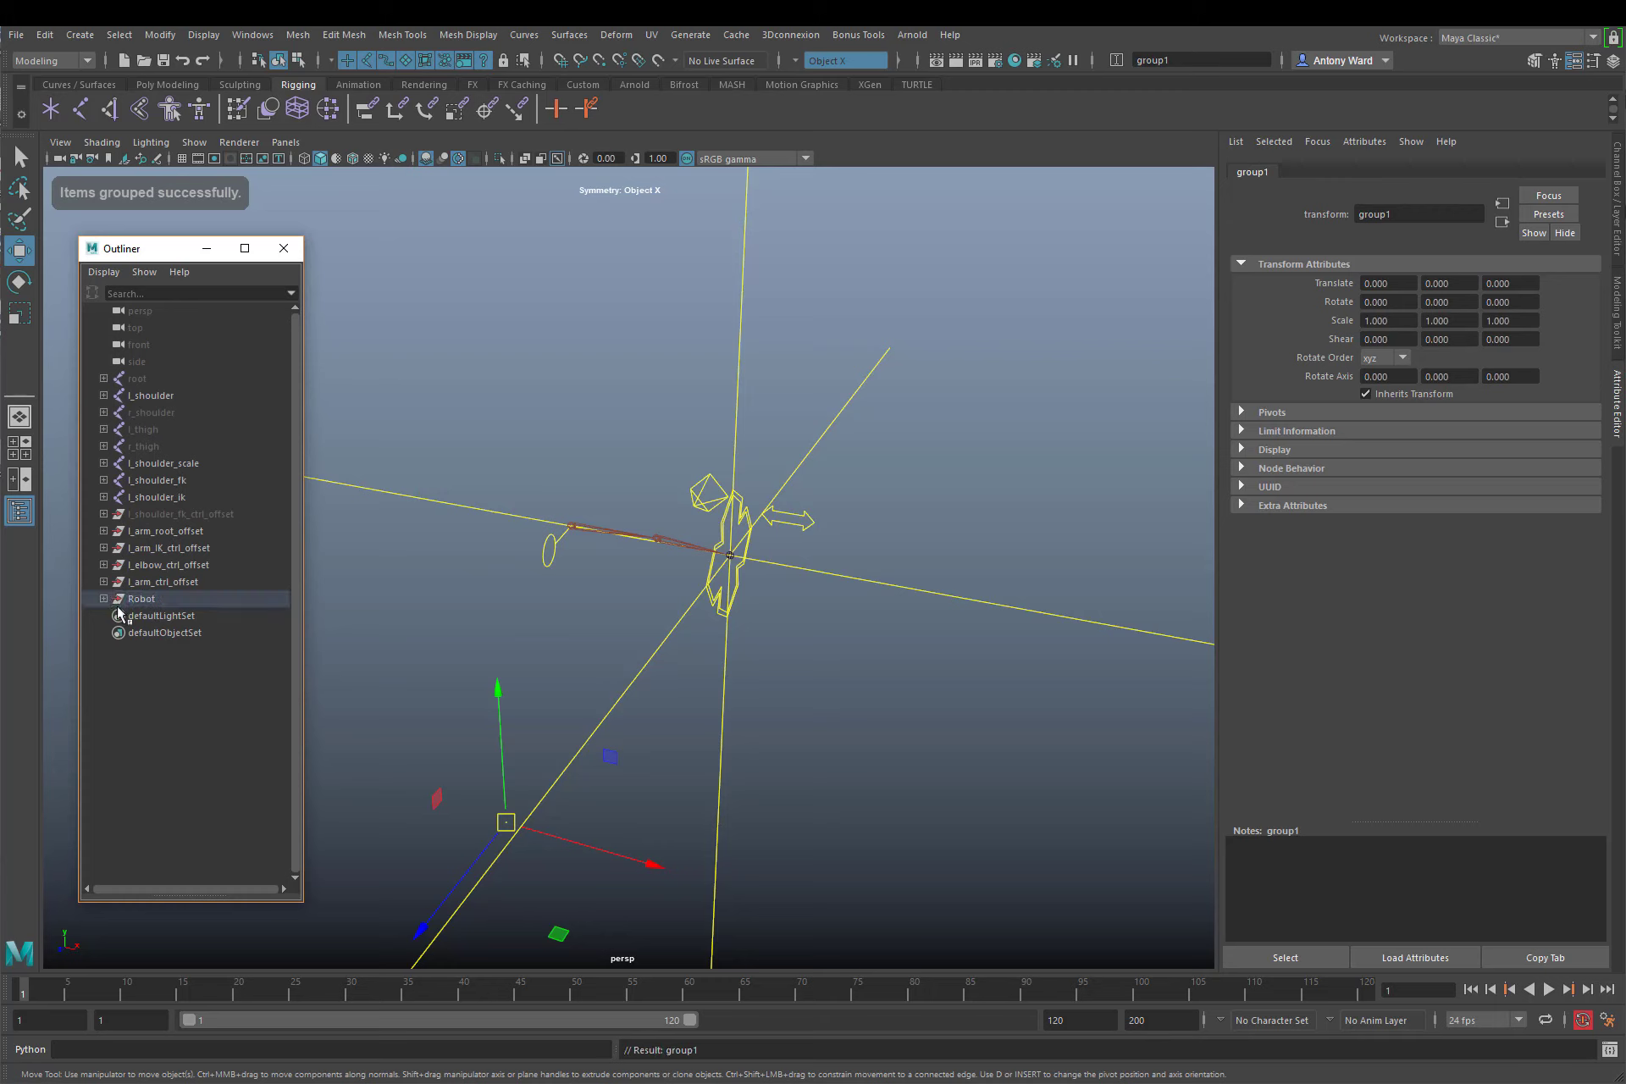
{"action": "double_click", "coordinate": [160, 616]}
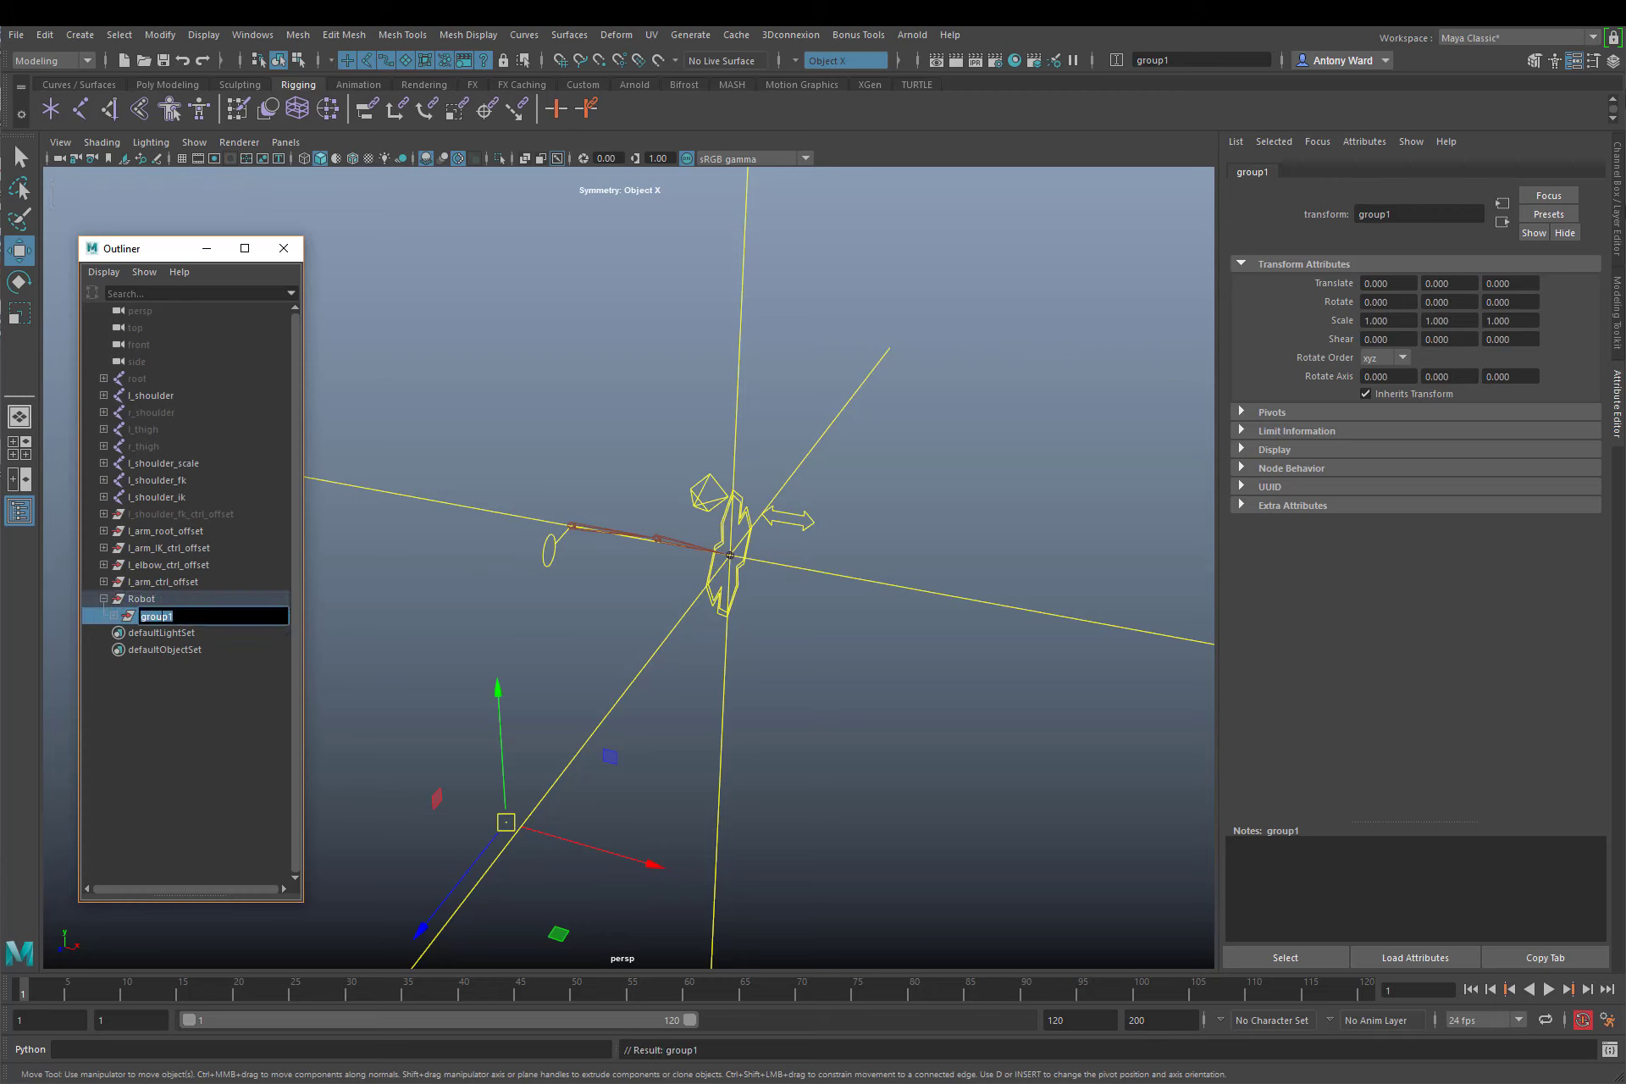
{"action": "type", "text": "models"}
{"action": "key", "text": "Return"}
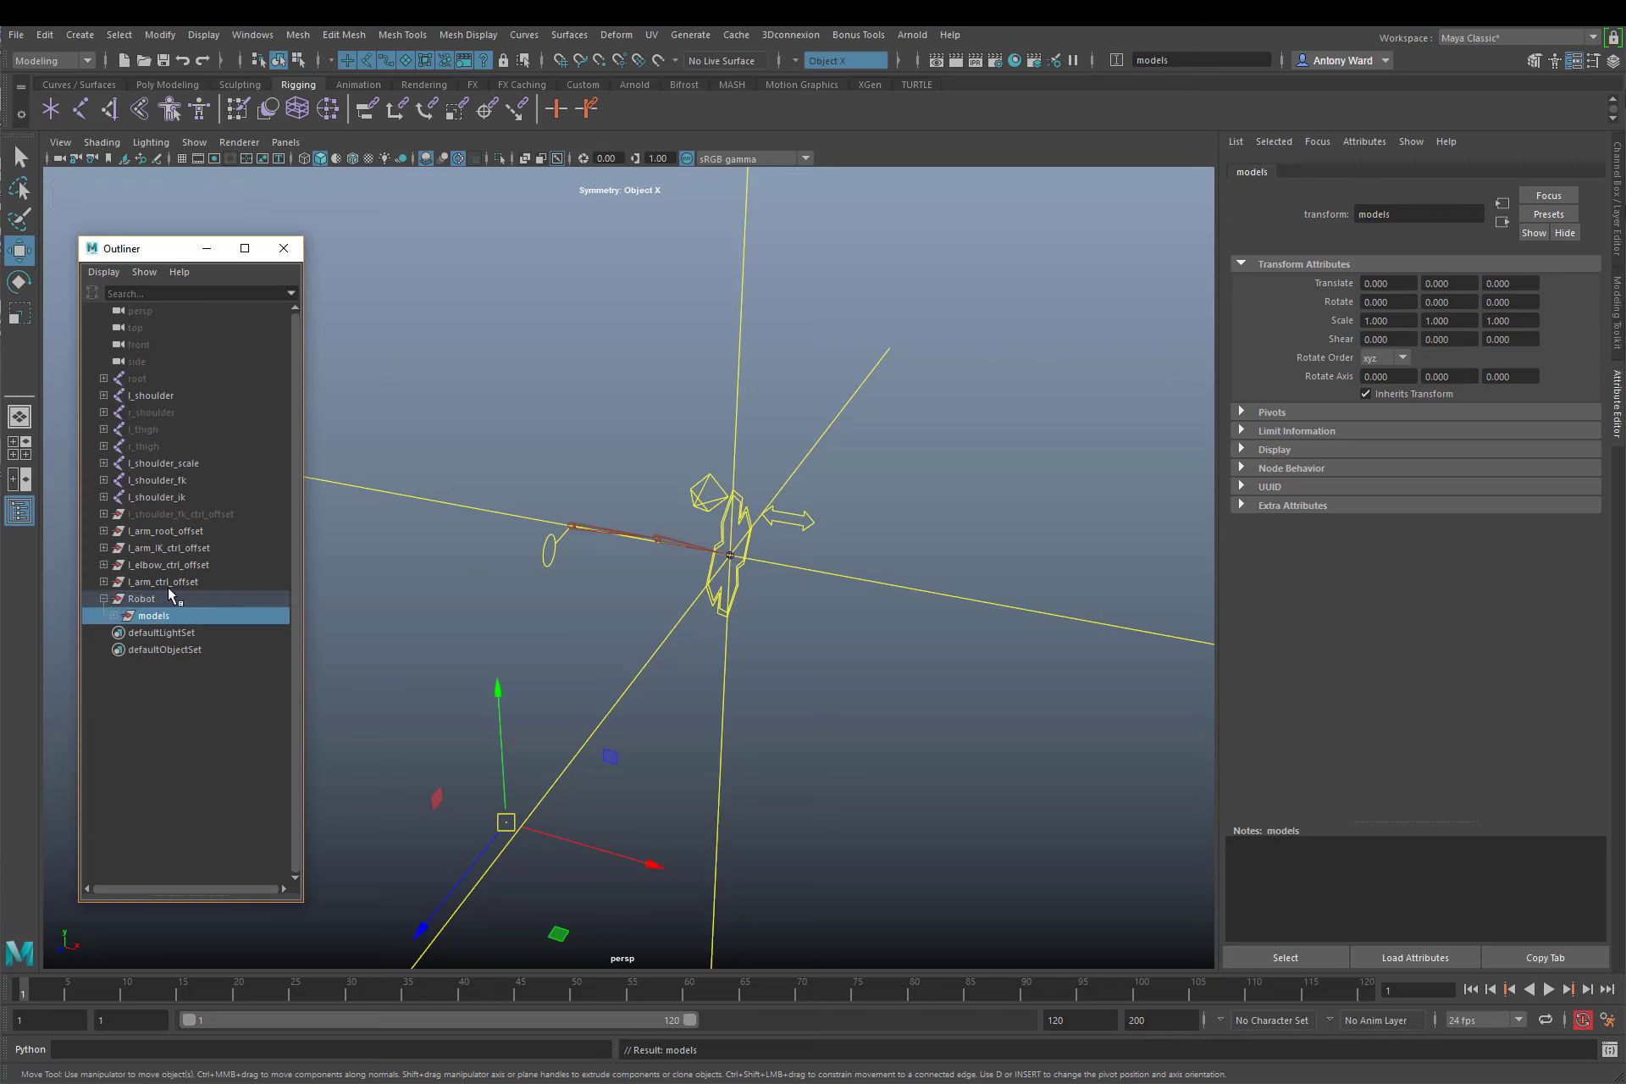
Group the root, left and right shoulder, and left and right thigh joints as skeleton, and parent the group under Robot
{"action": "left_click_drag", "start_coordinate": [159, 380], "coordinate": [160, 442]}
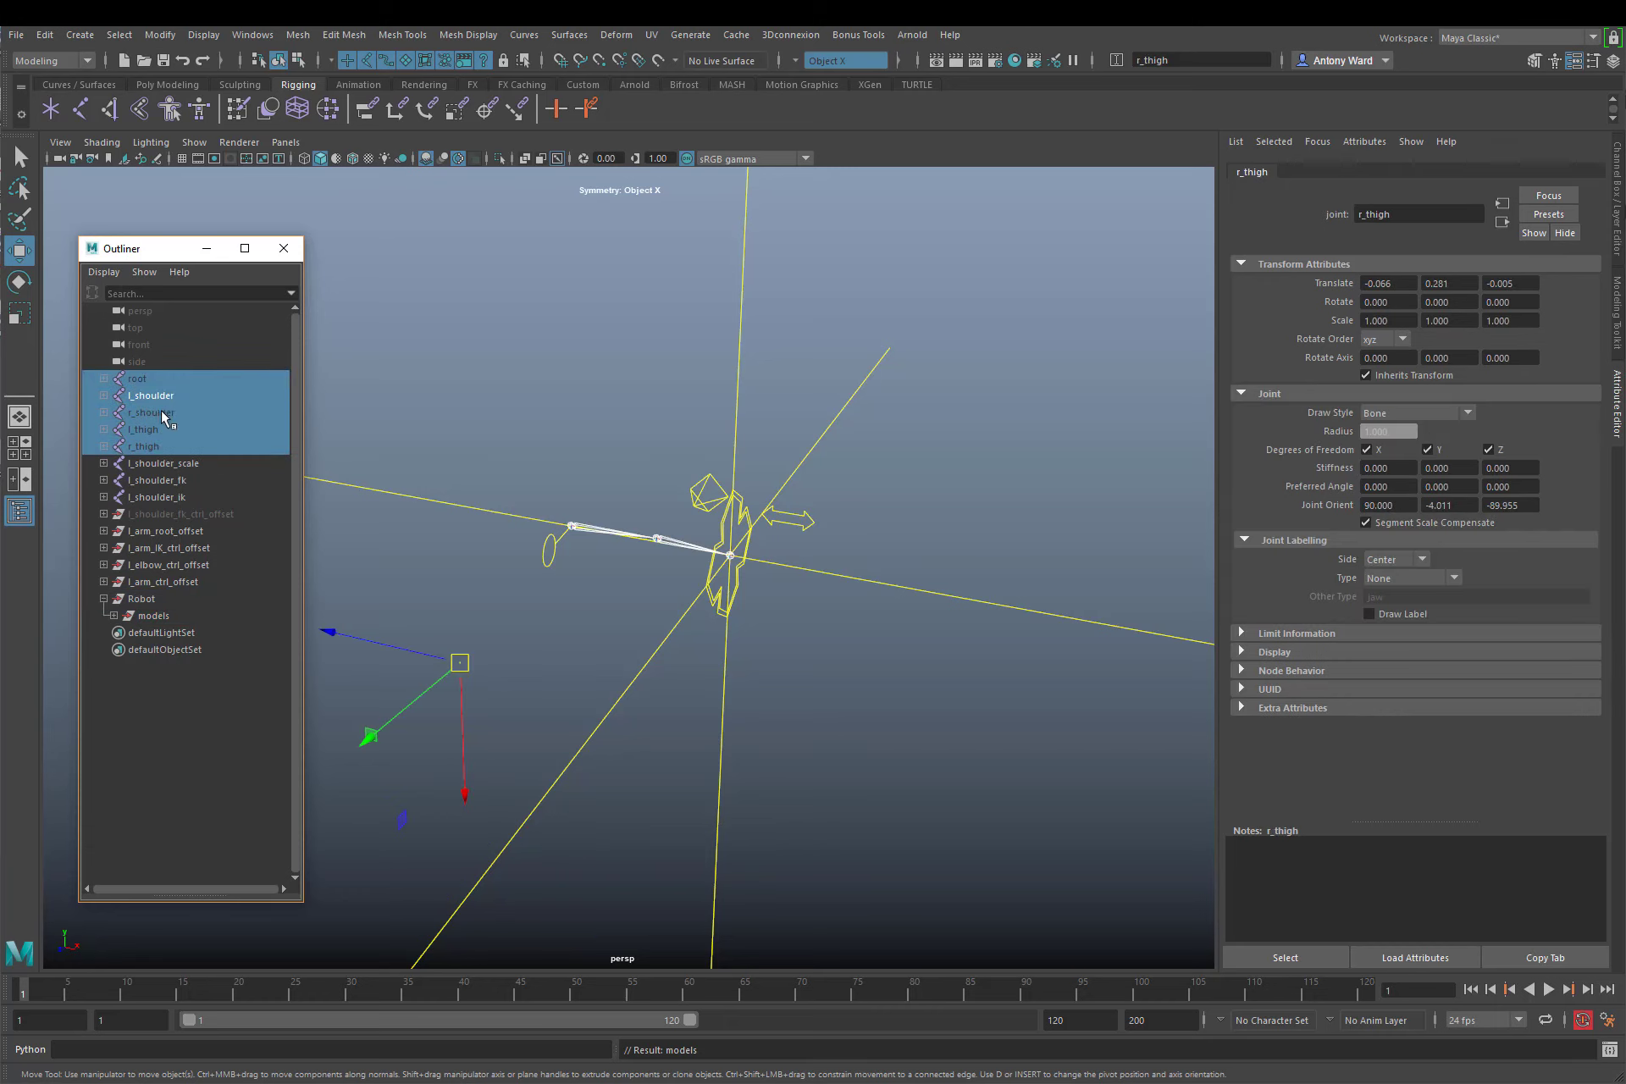
{"action": "key", "text": "ctrl+g"}
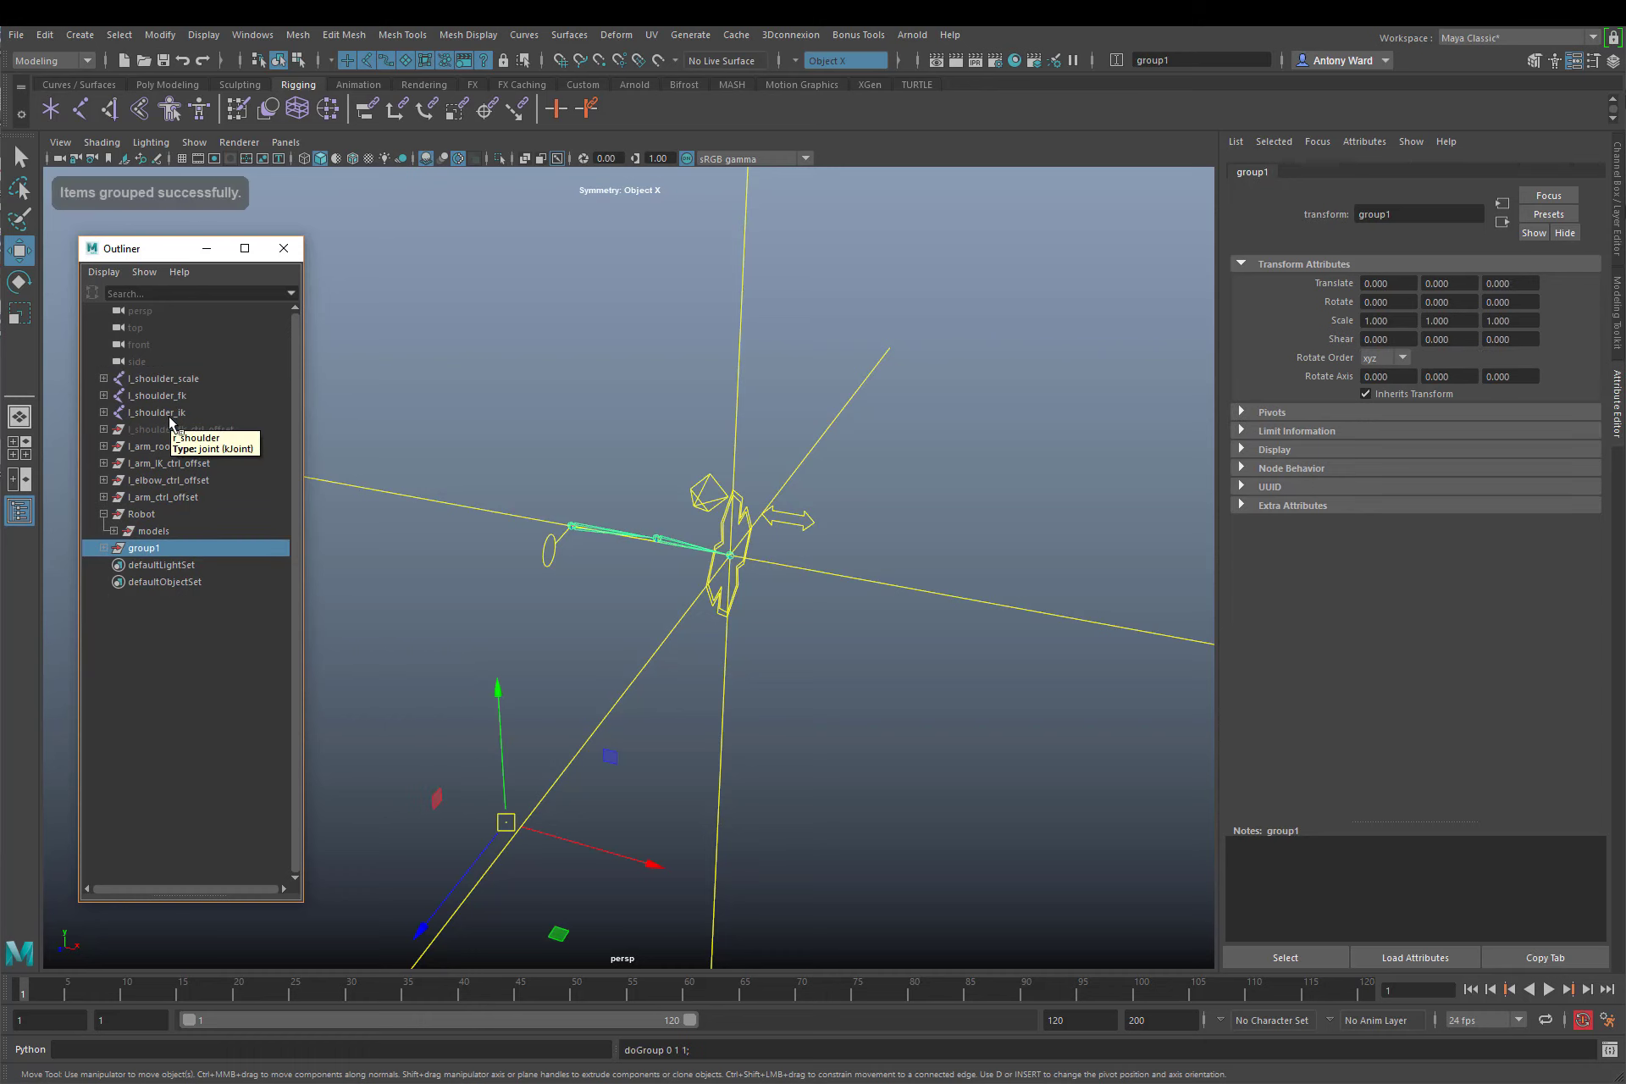
{"action": "double_click", "coordinate": [139, 549]}
{"action": "type", "text": "skeleton"}
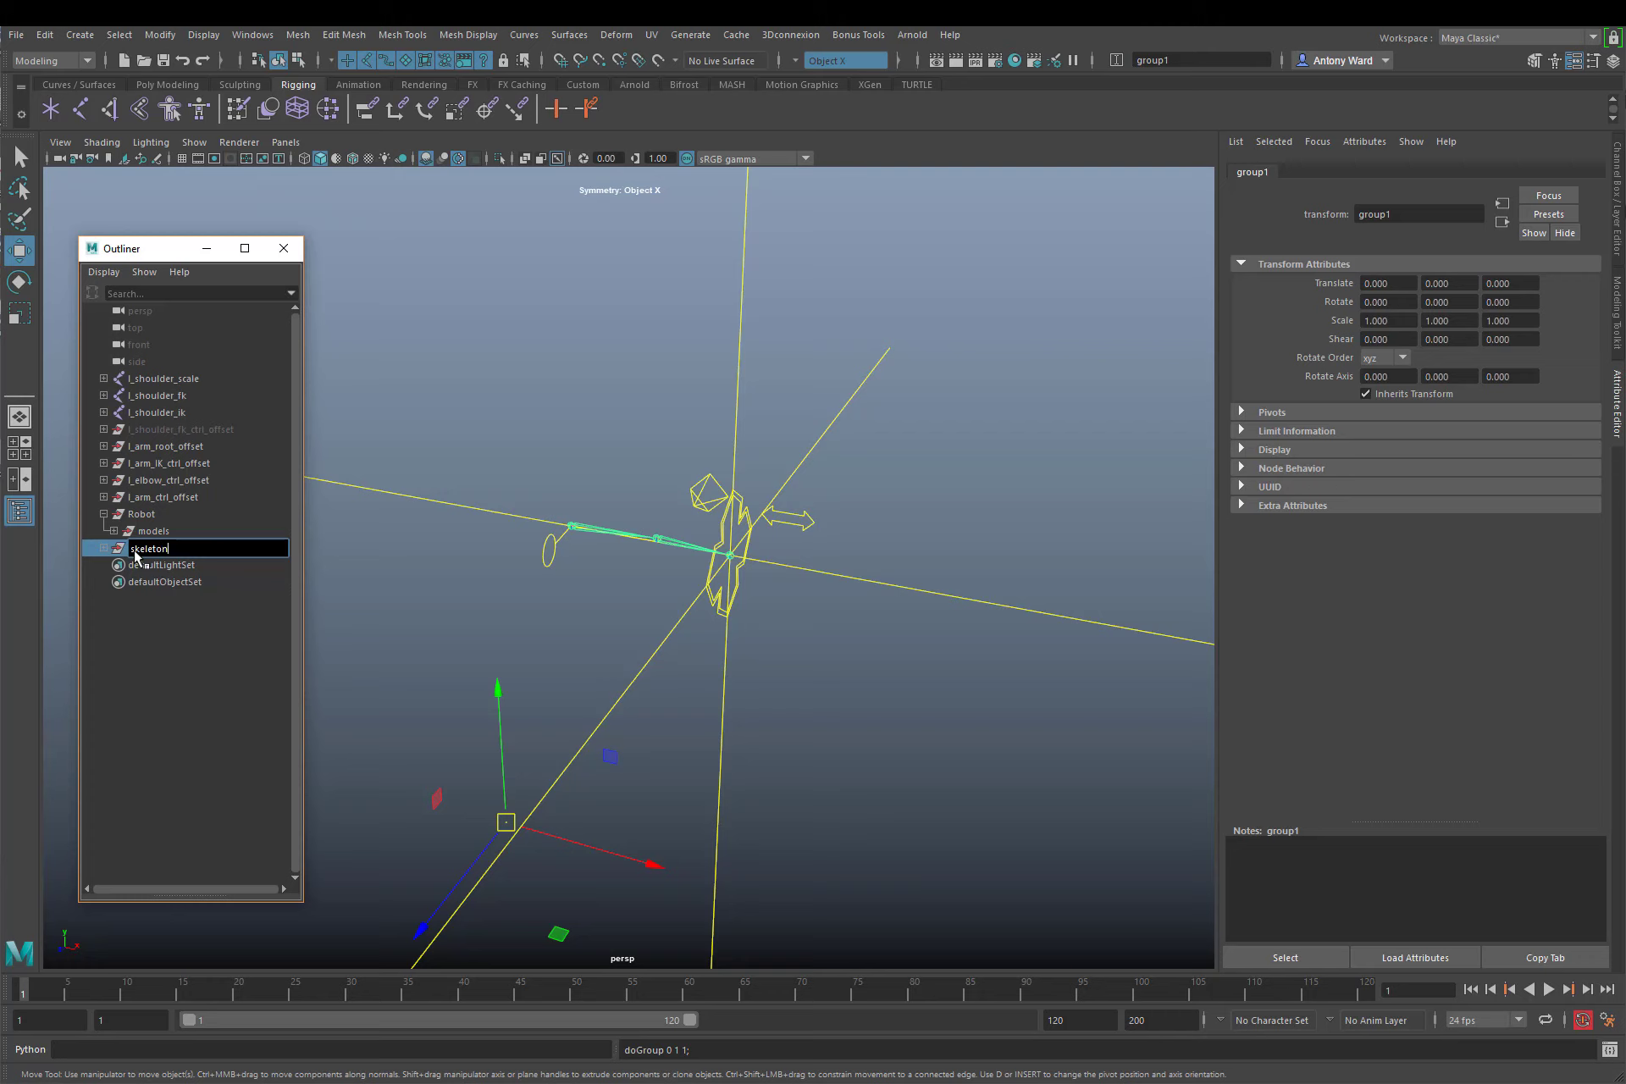
{"action": "key", "text": "Return"}
{"action": "left_click_drag", "start_coordinate": [135, 555], "coordinate": [139, 514]}
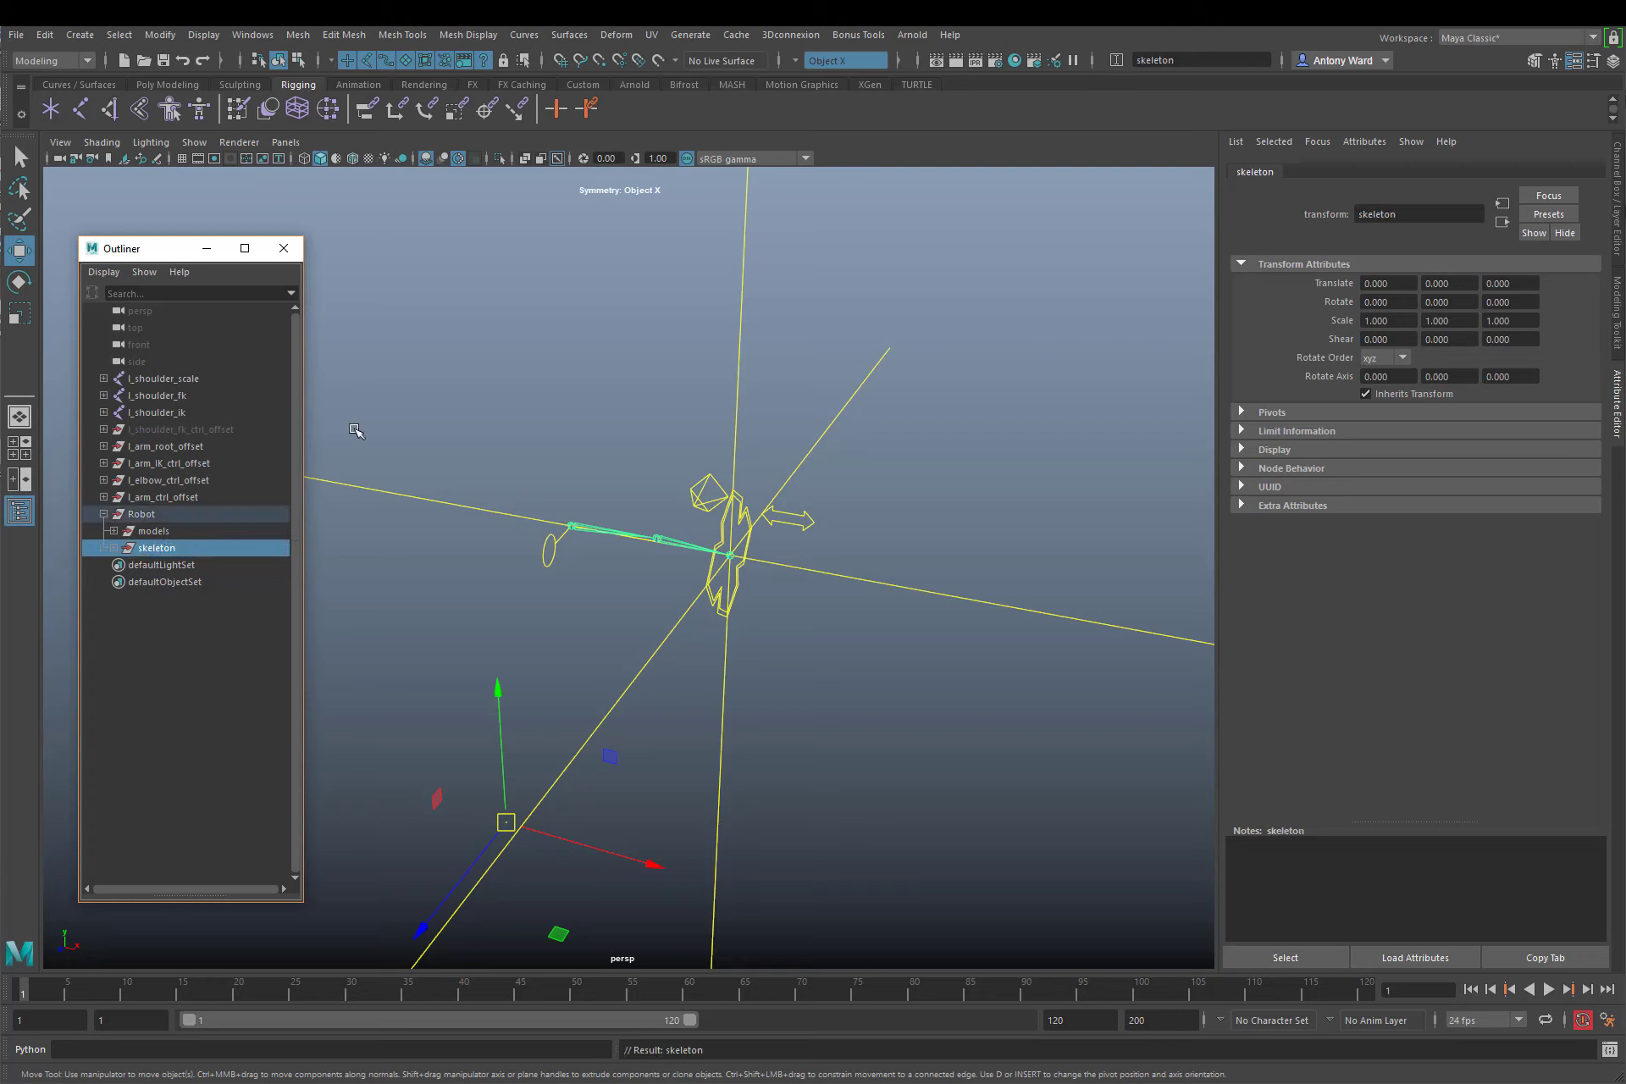
Group the l_shoulder_scale, l_shoulder_fk and l_shoulder_ik joints as l_arm_grp, and parent the group under Robot
{"action": "left_click", "coordinate": [482, 481]}
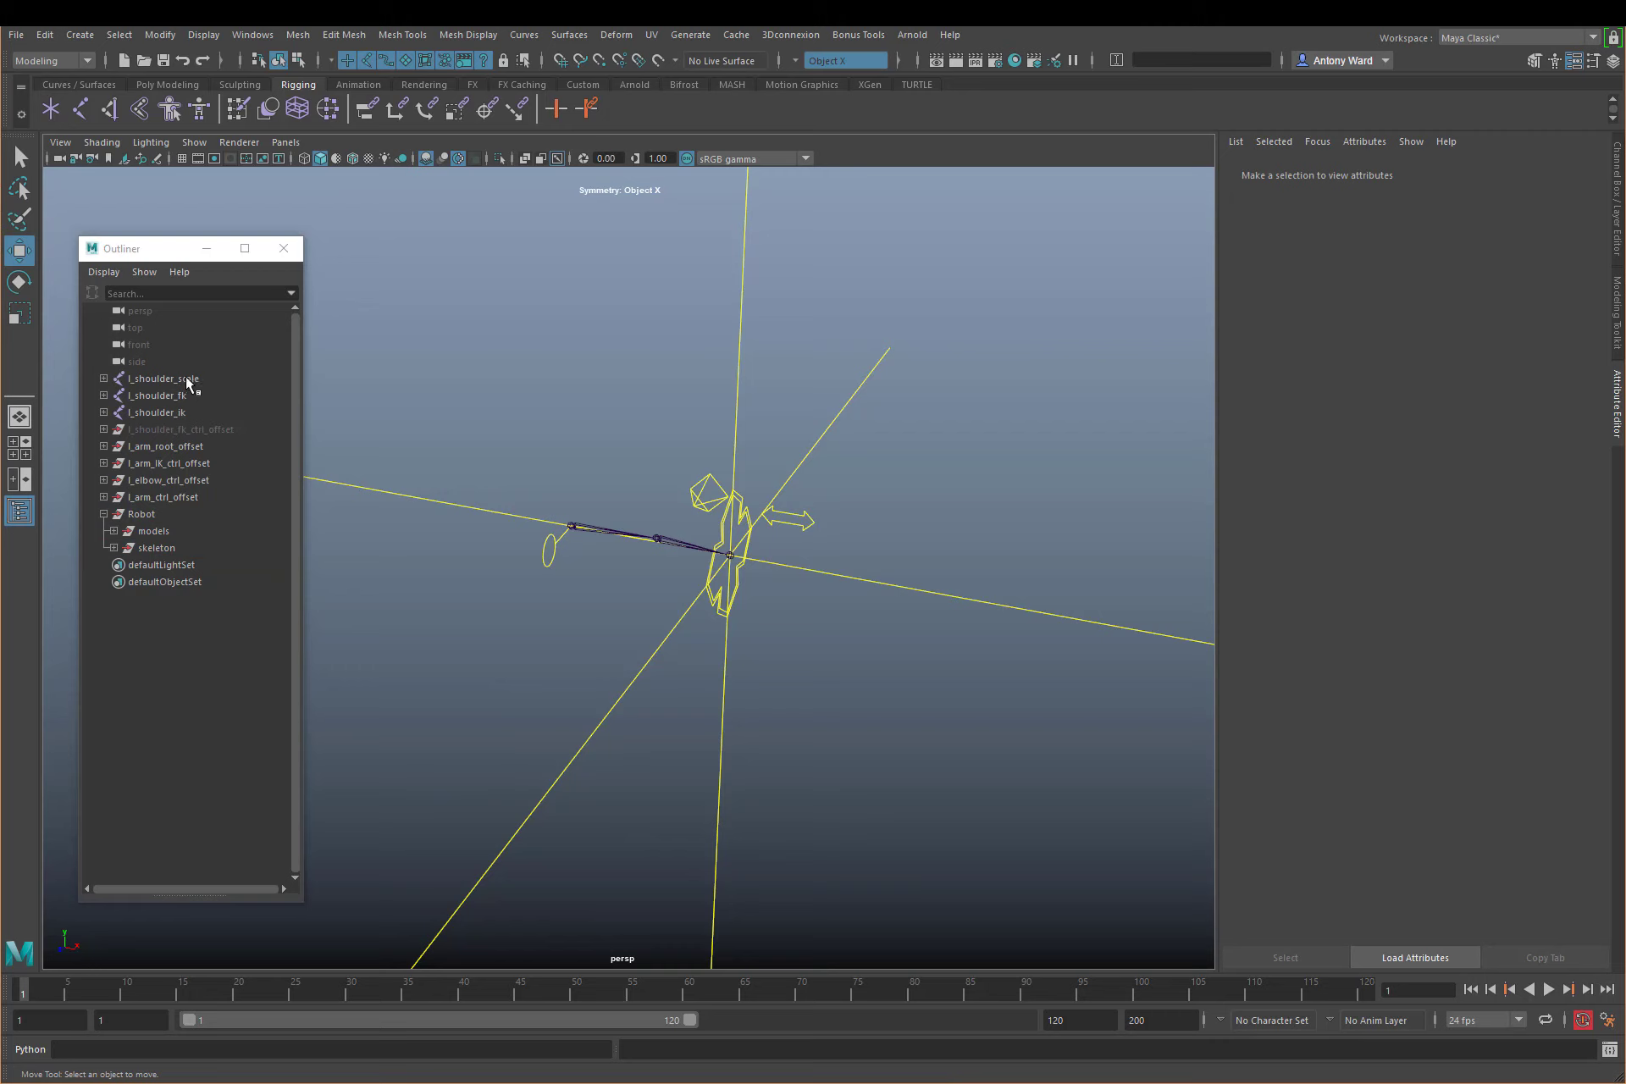
{"action": "left_click_drag", "start_coordinate": [185, 378], "coordinate": [188, 415]}
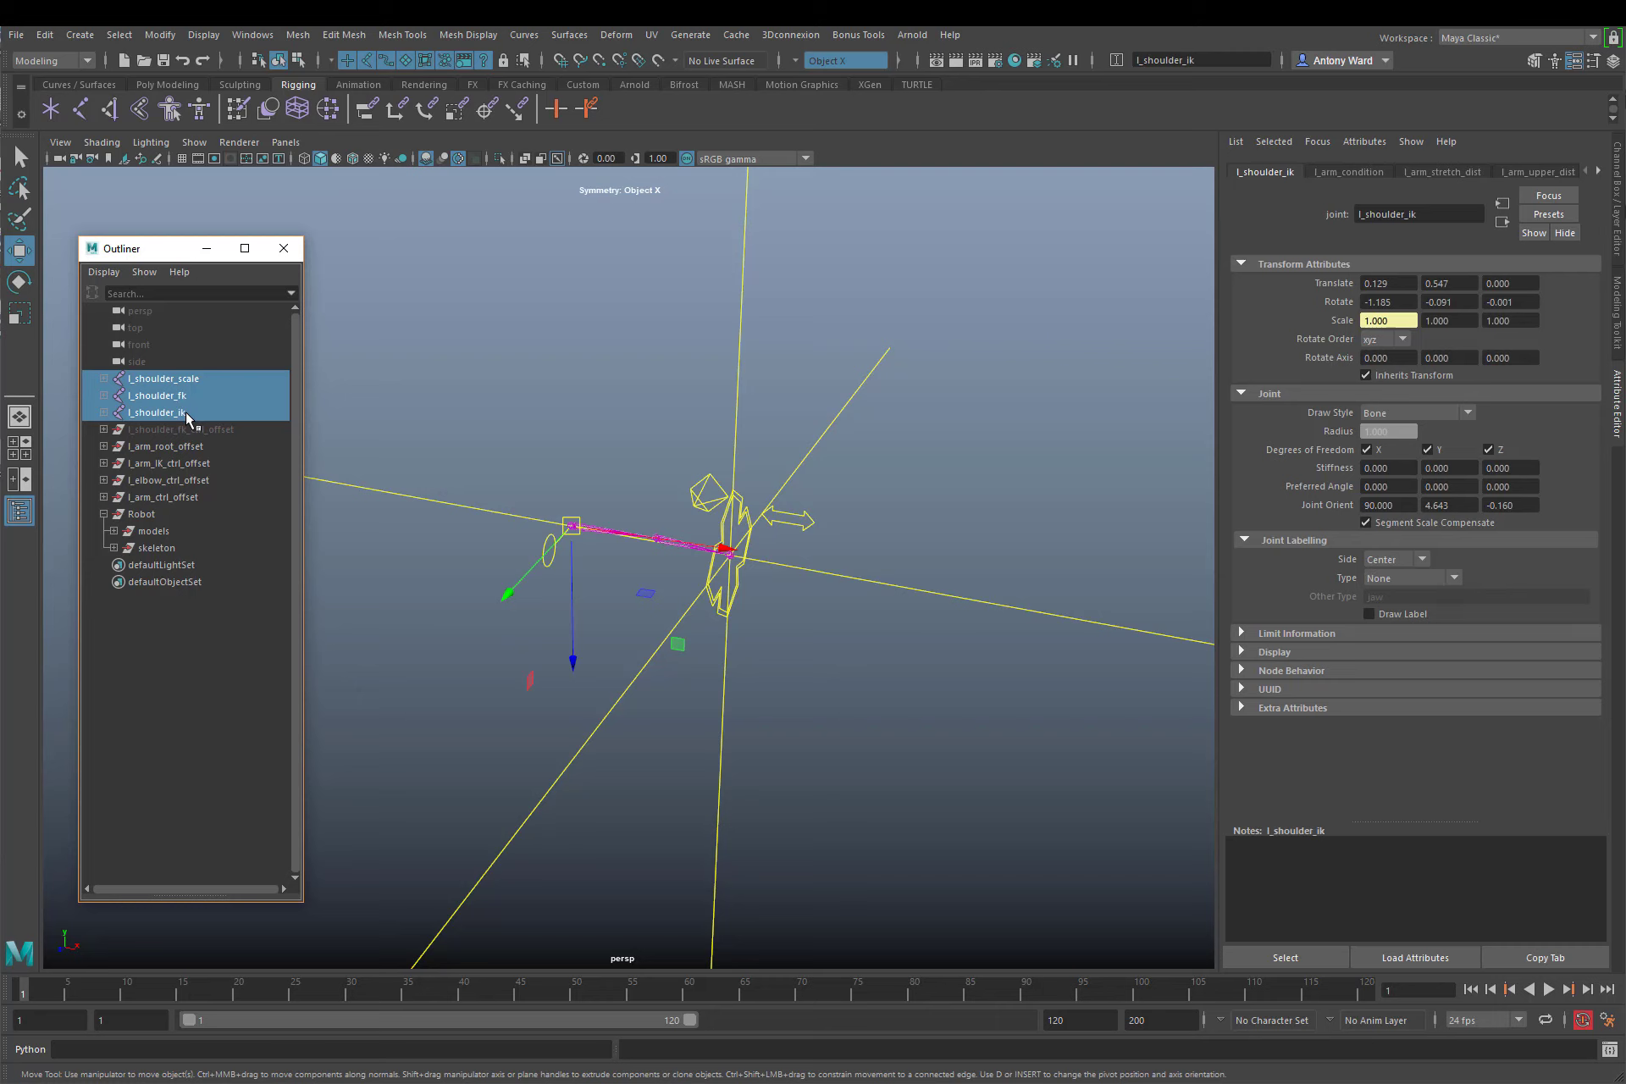
{"action": "key", "text": "ctrl+g"}
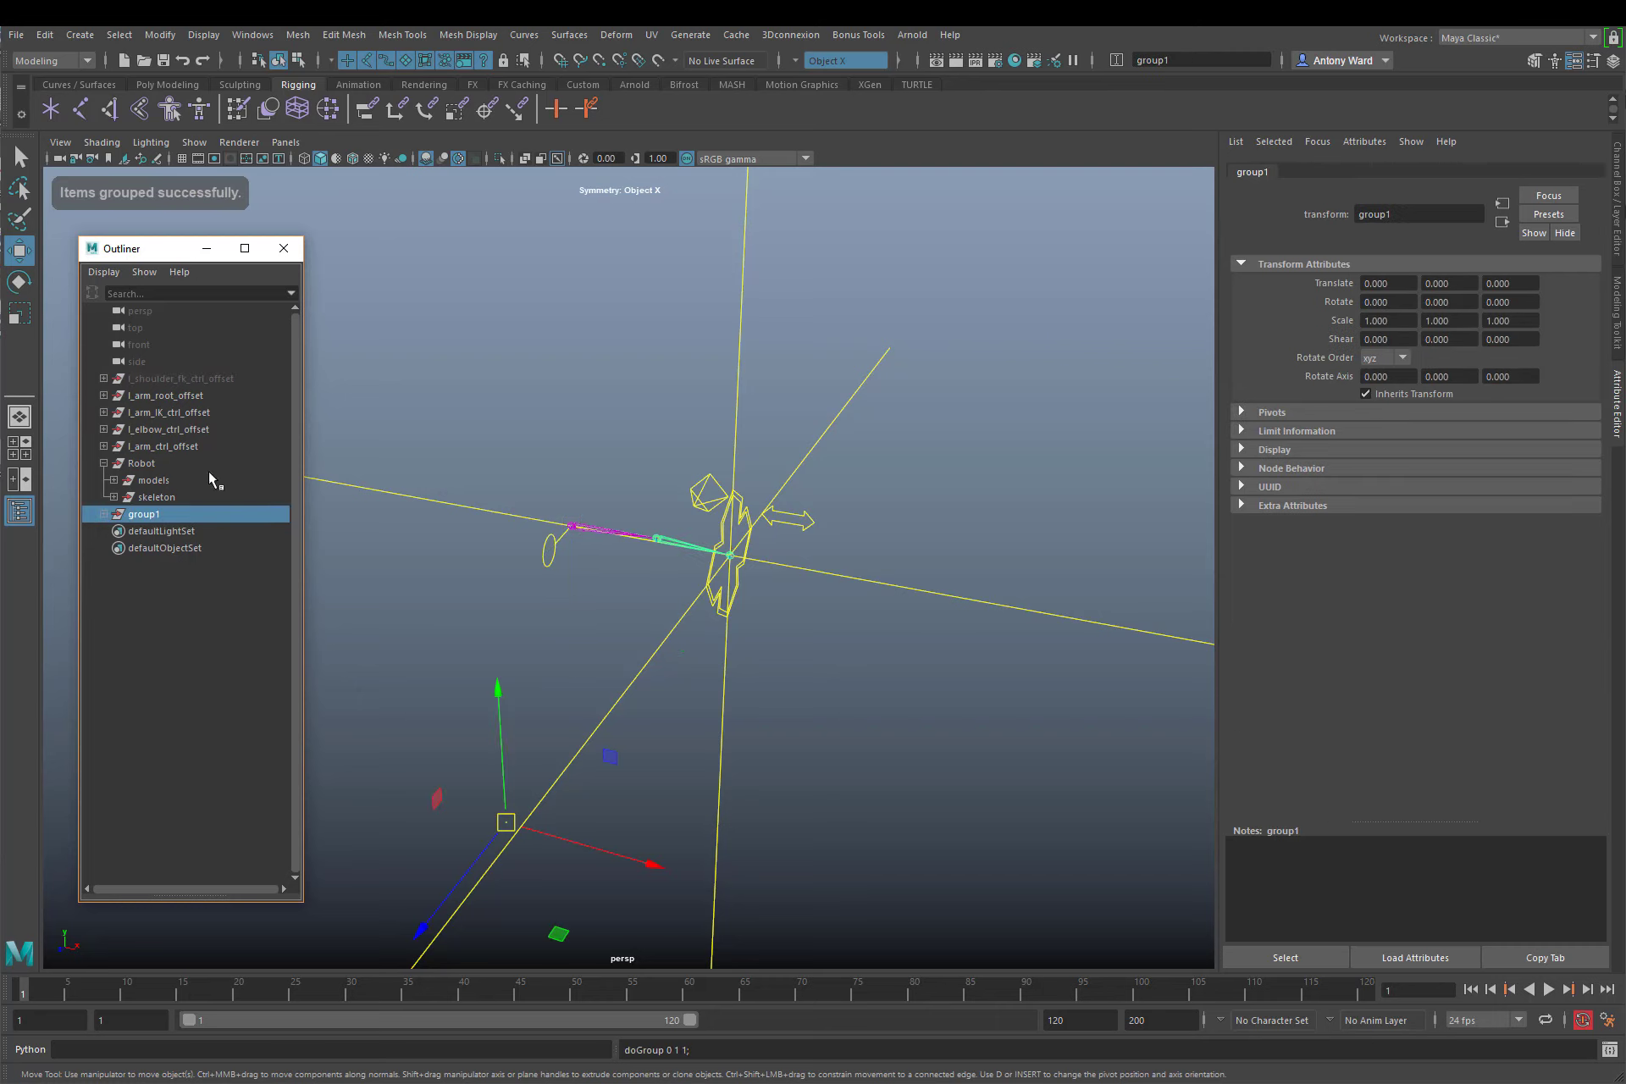
{"action": "double_click", "coordinate": [167, 516]}
{"action": "type", "text": "l_arm"}
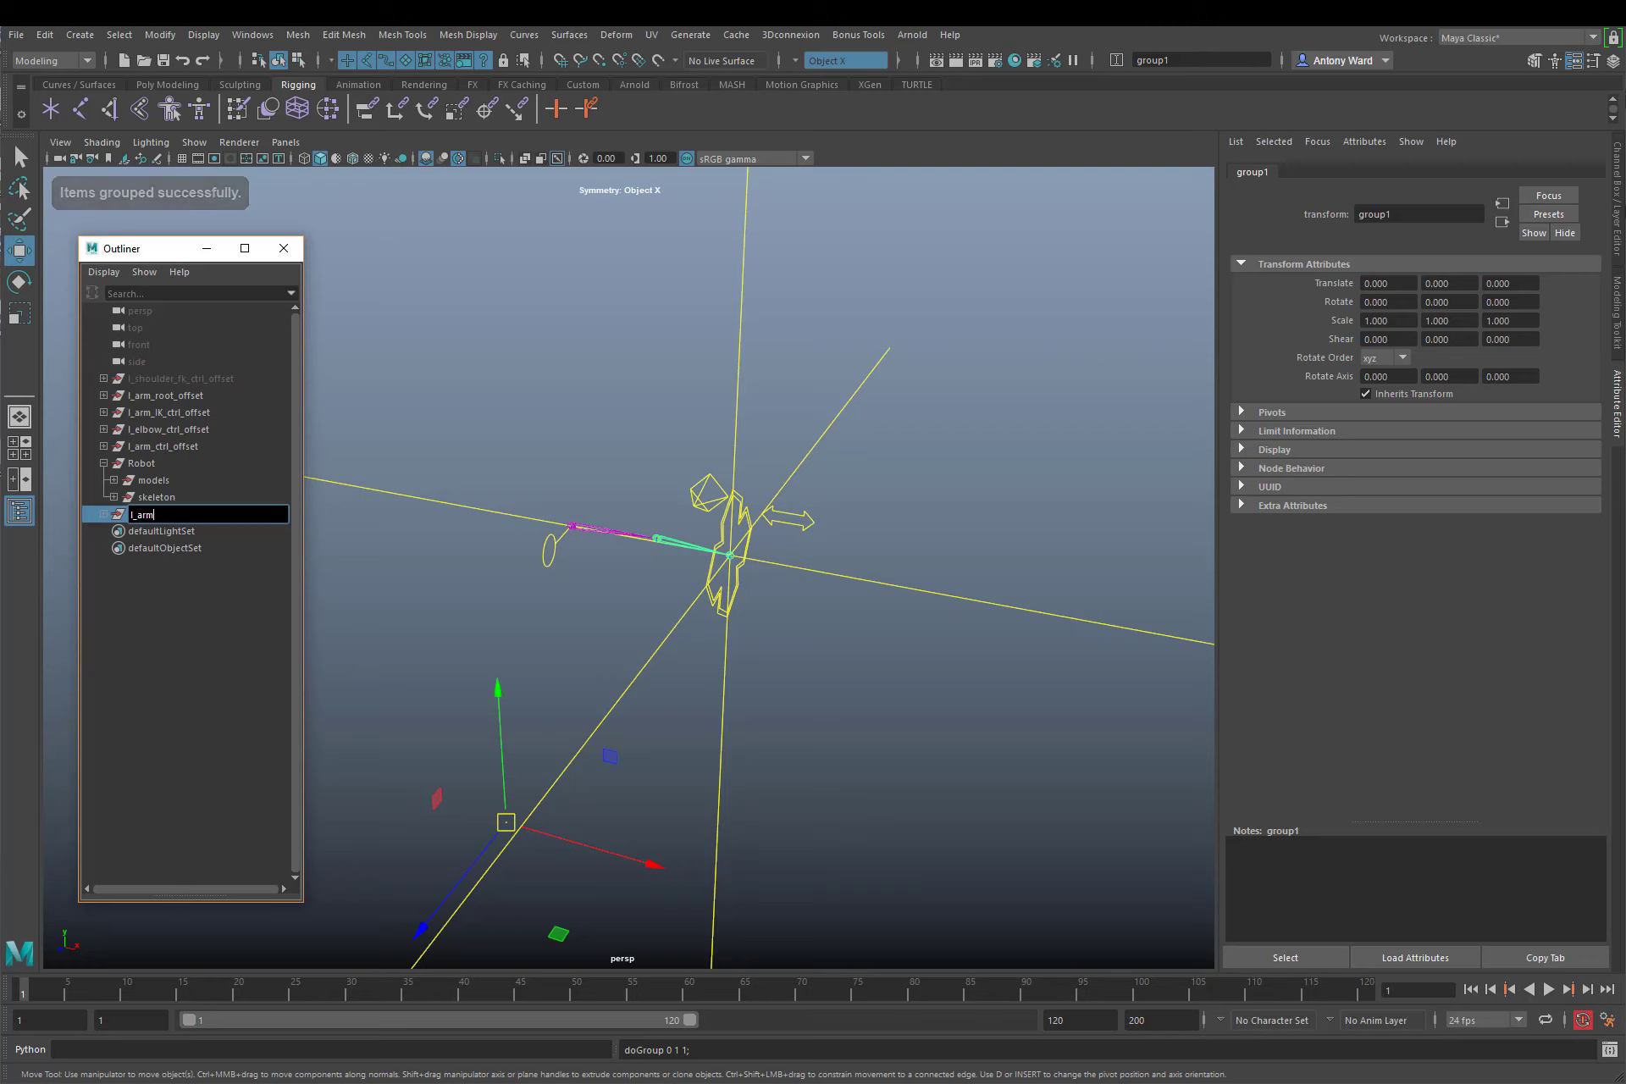
{"action": "type", "text": "_grp"}
{"action": "key", "text": "Return"}
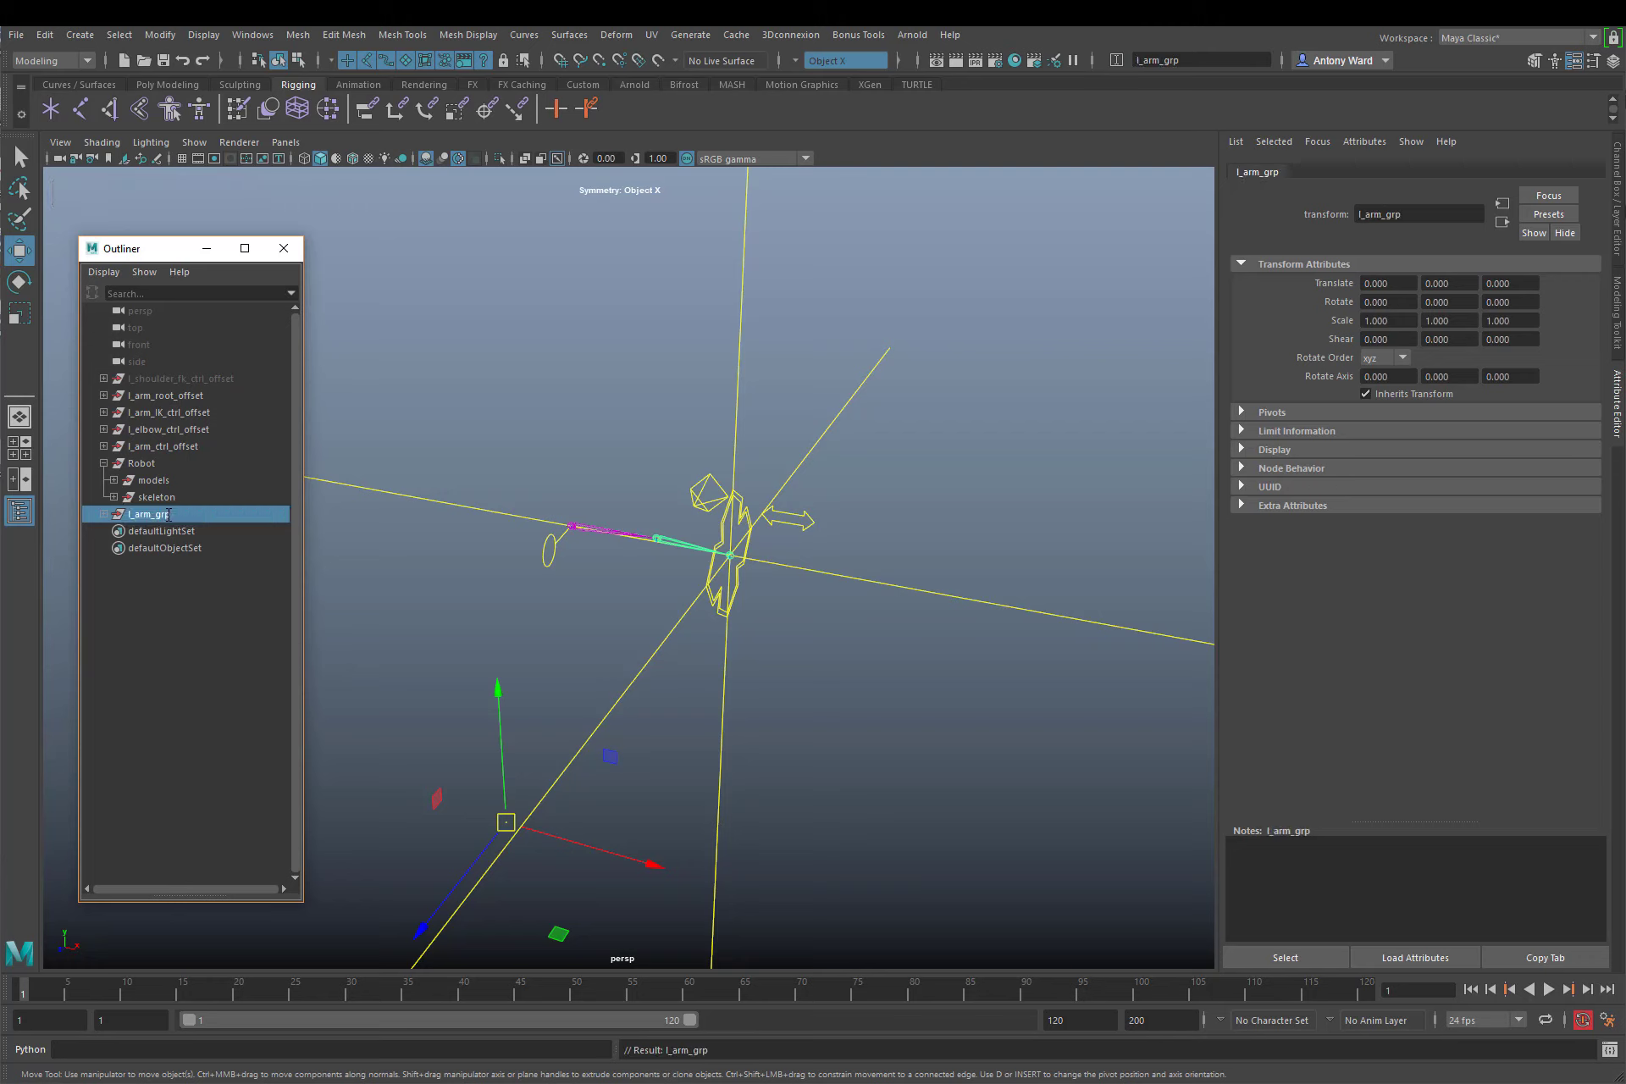
{"action": "left_click_drag", "start_coordinate": [160, 522], "coordinate": [155, 471]}
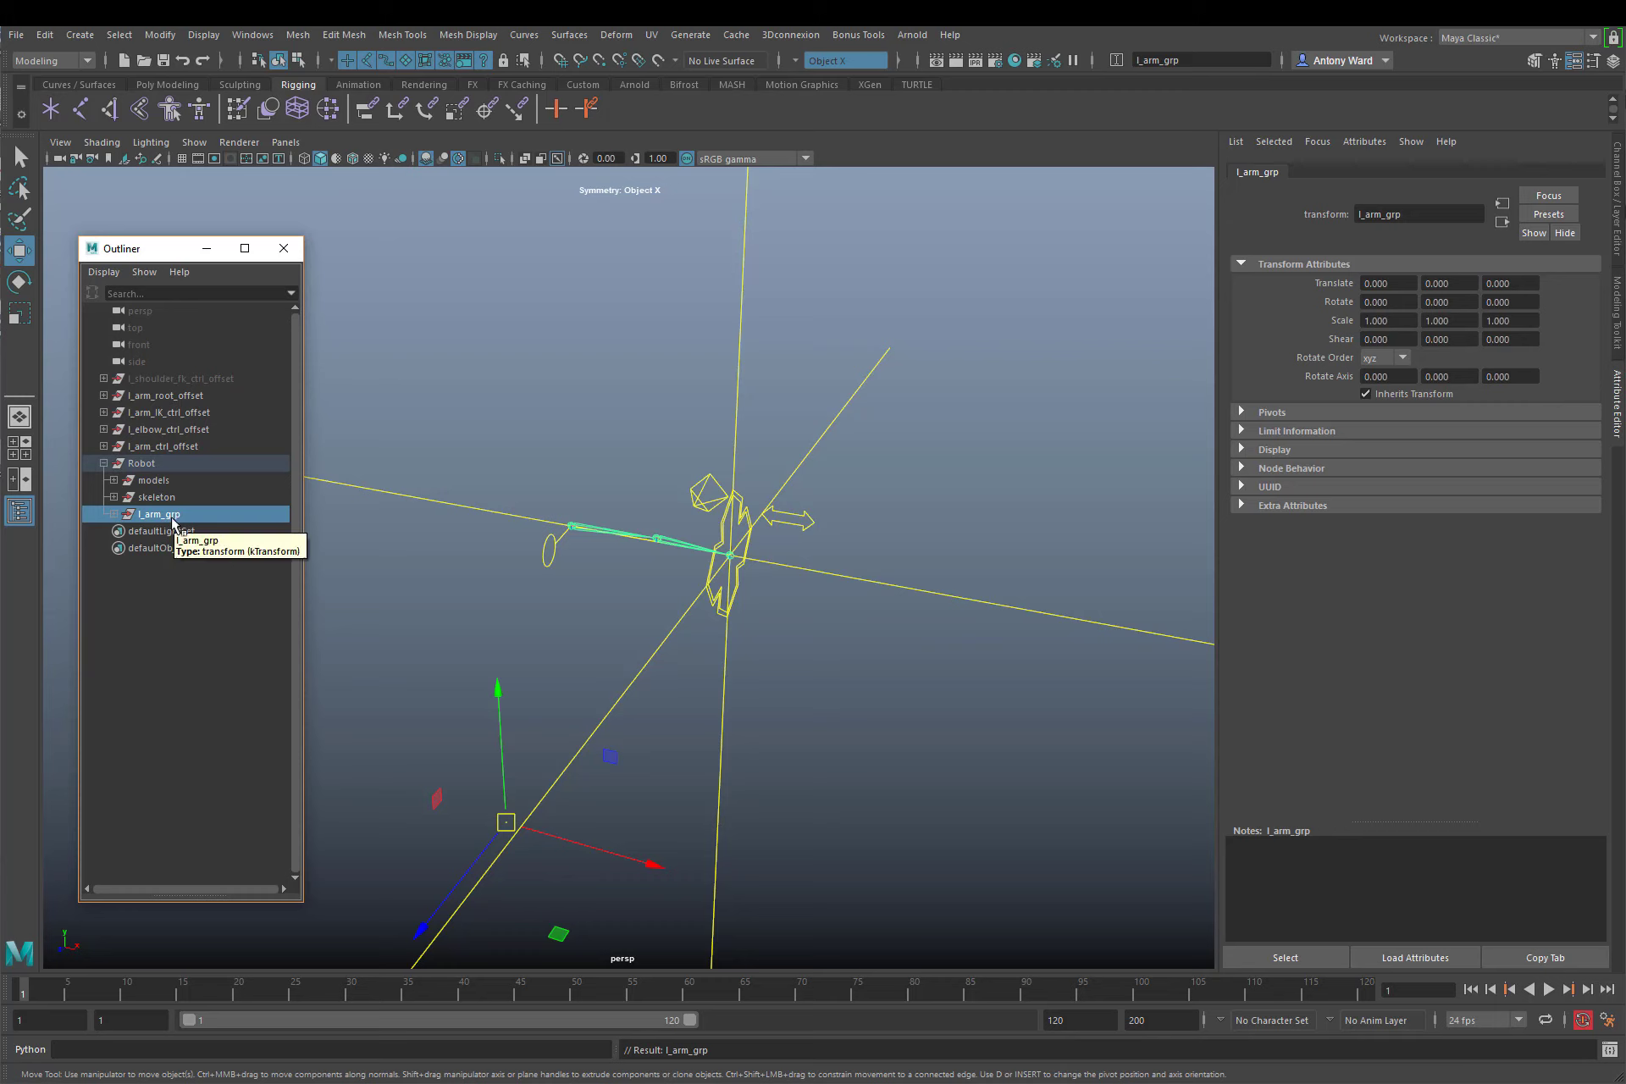
Parent l_shoulder_fk_ctrl_offset under the l_arm_root control inside l_arm_root_offset
{"action": "left_click", "coordinate": [192, 378]}
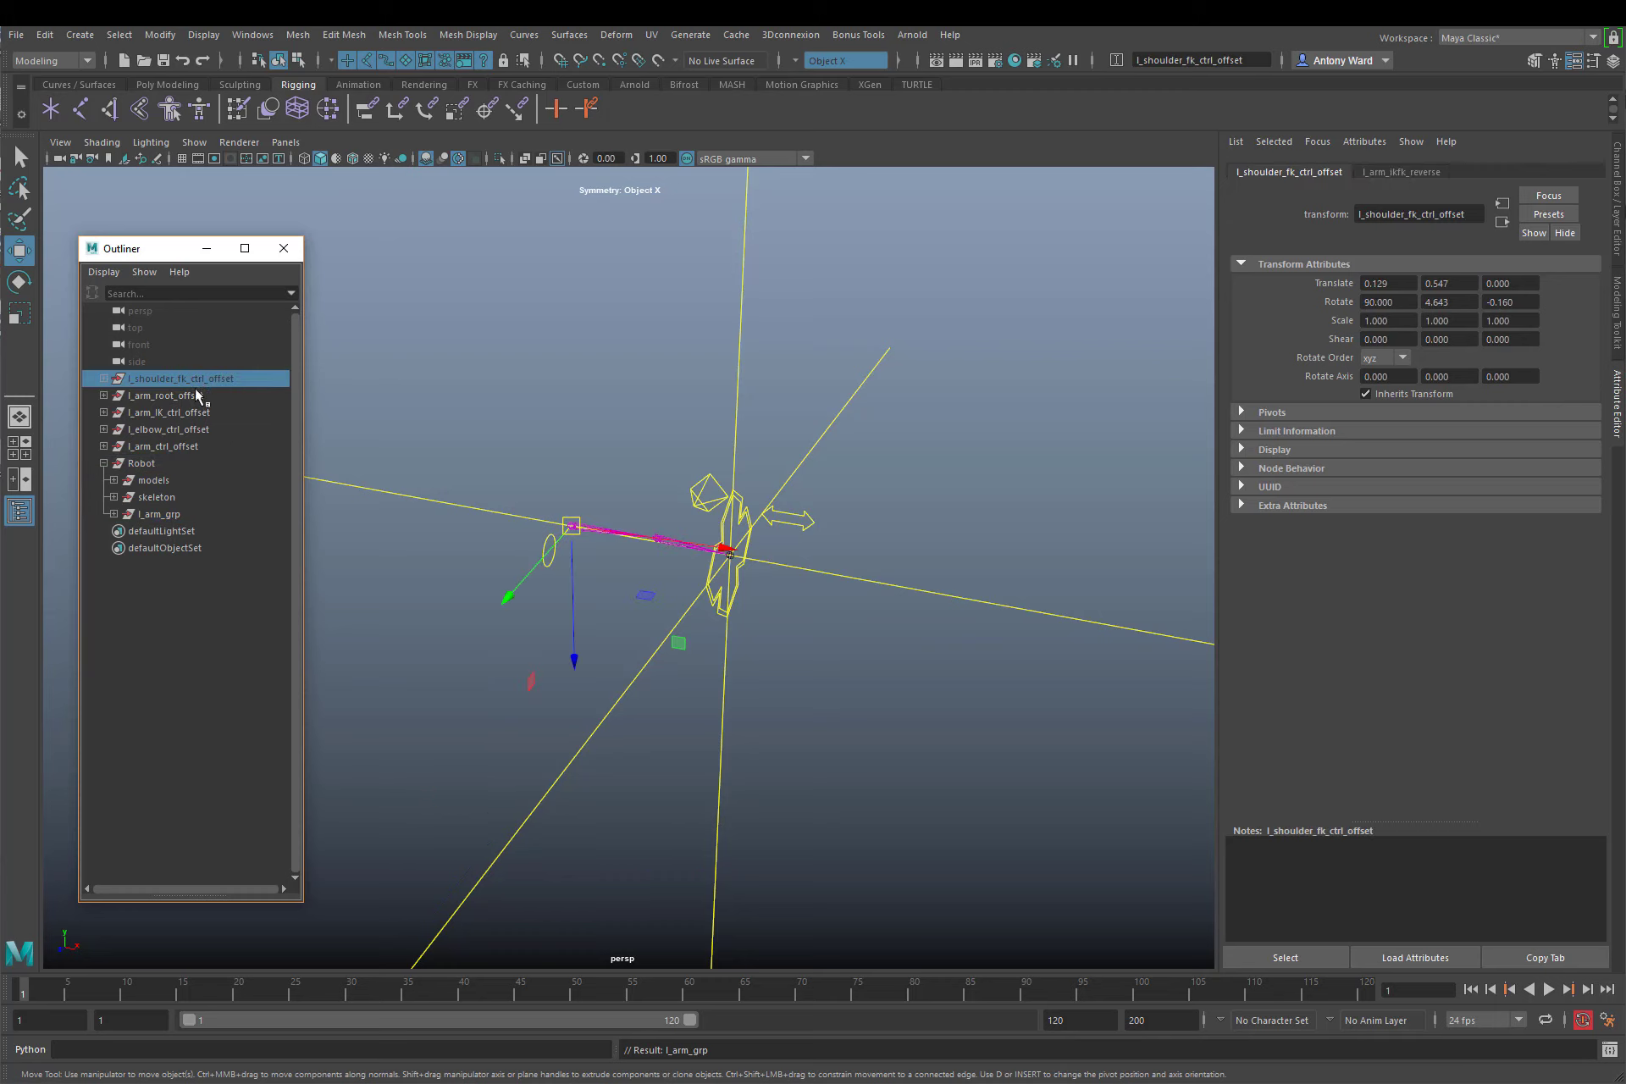
{"action": "left_click", "coordinate": [104, 396]}
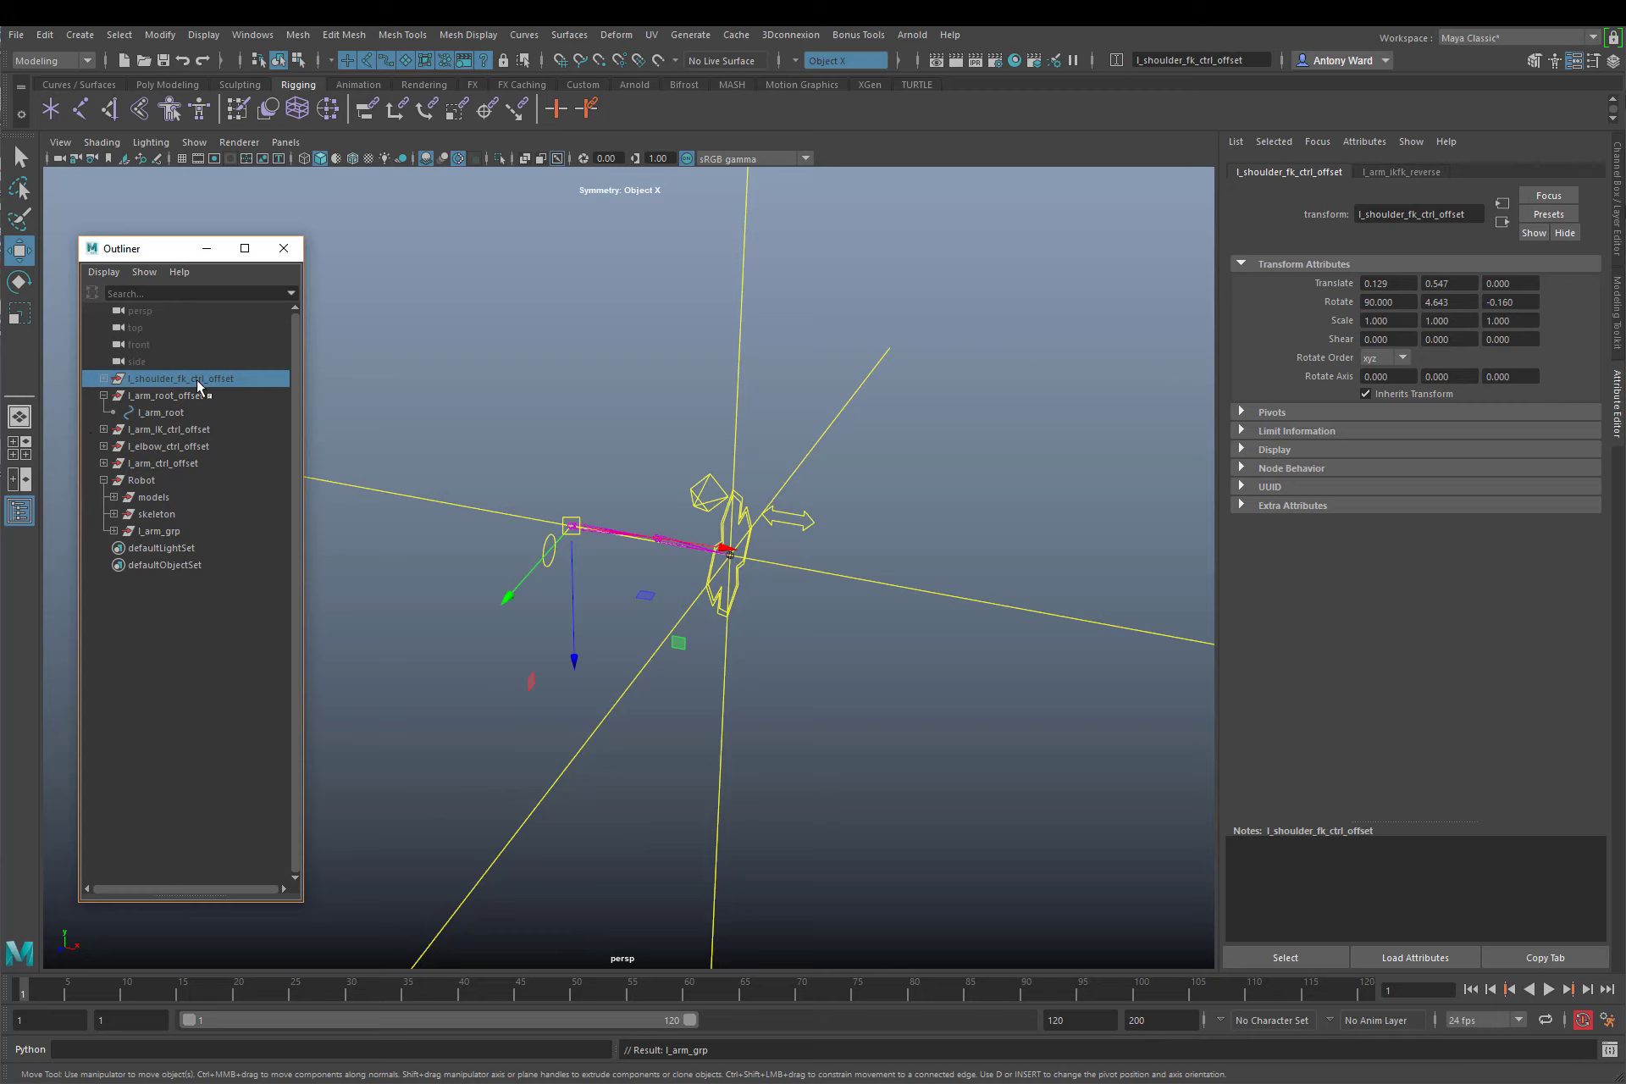
{"action": "left_click_drag", "start_coordinate": [198, 385], "coordinate": [178, 413]}
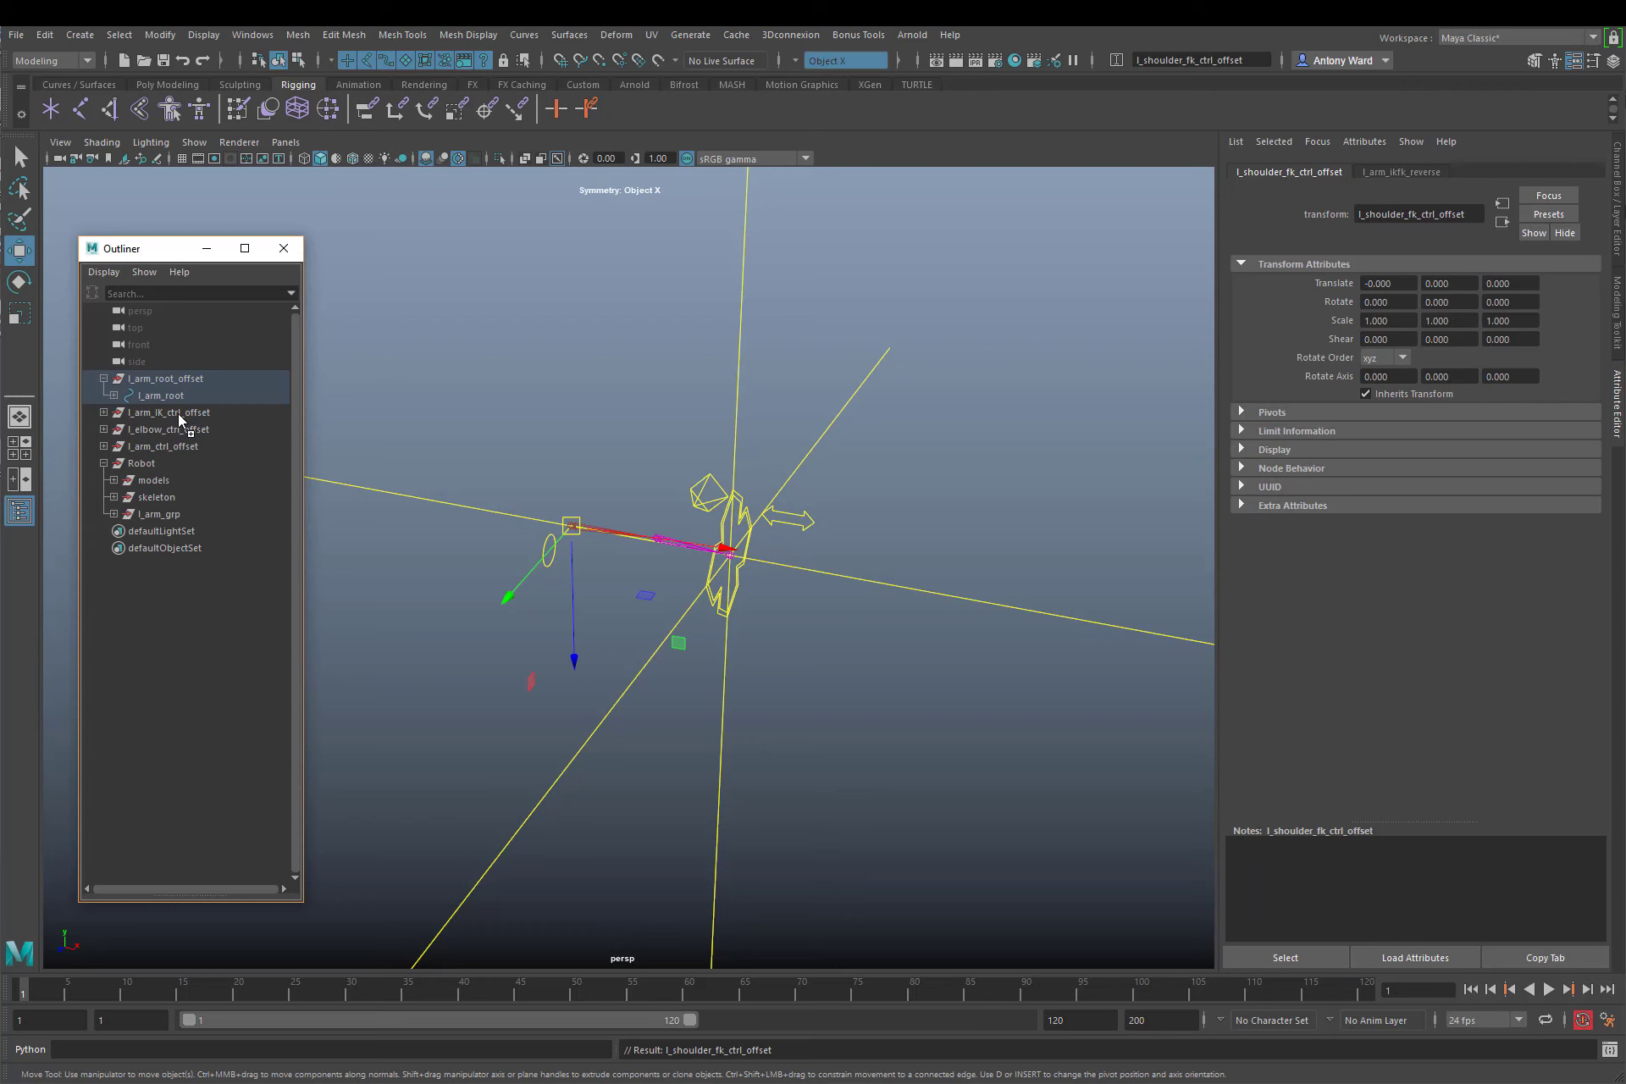
Snap the pivot of l_arm_grp to the left shoulder joint
{"action": "left_click", "coordinate": [154, 513]}
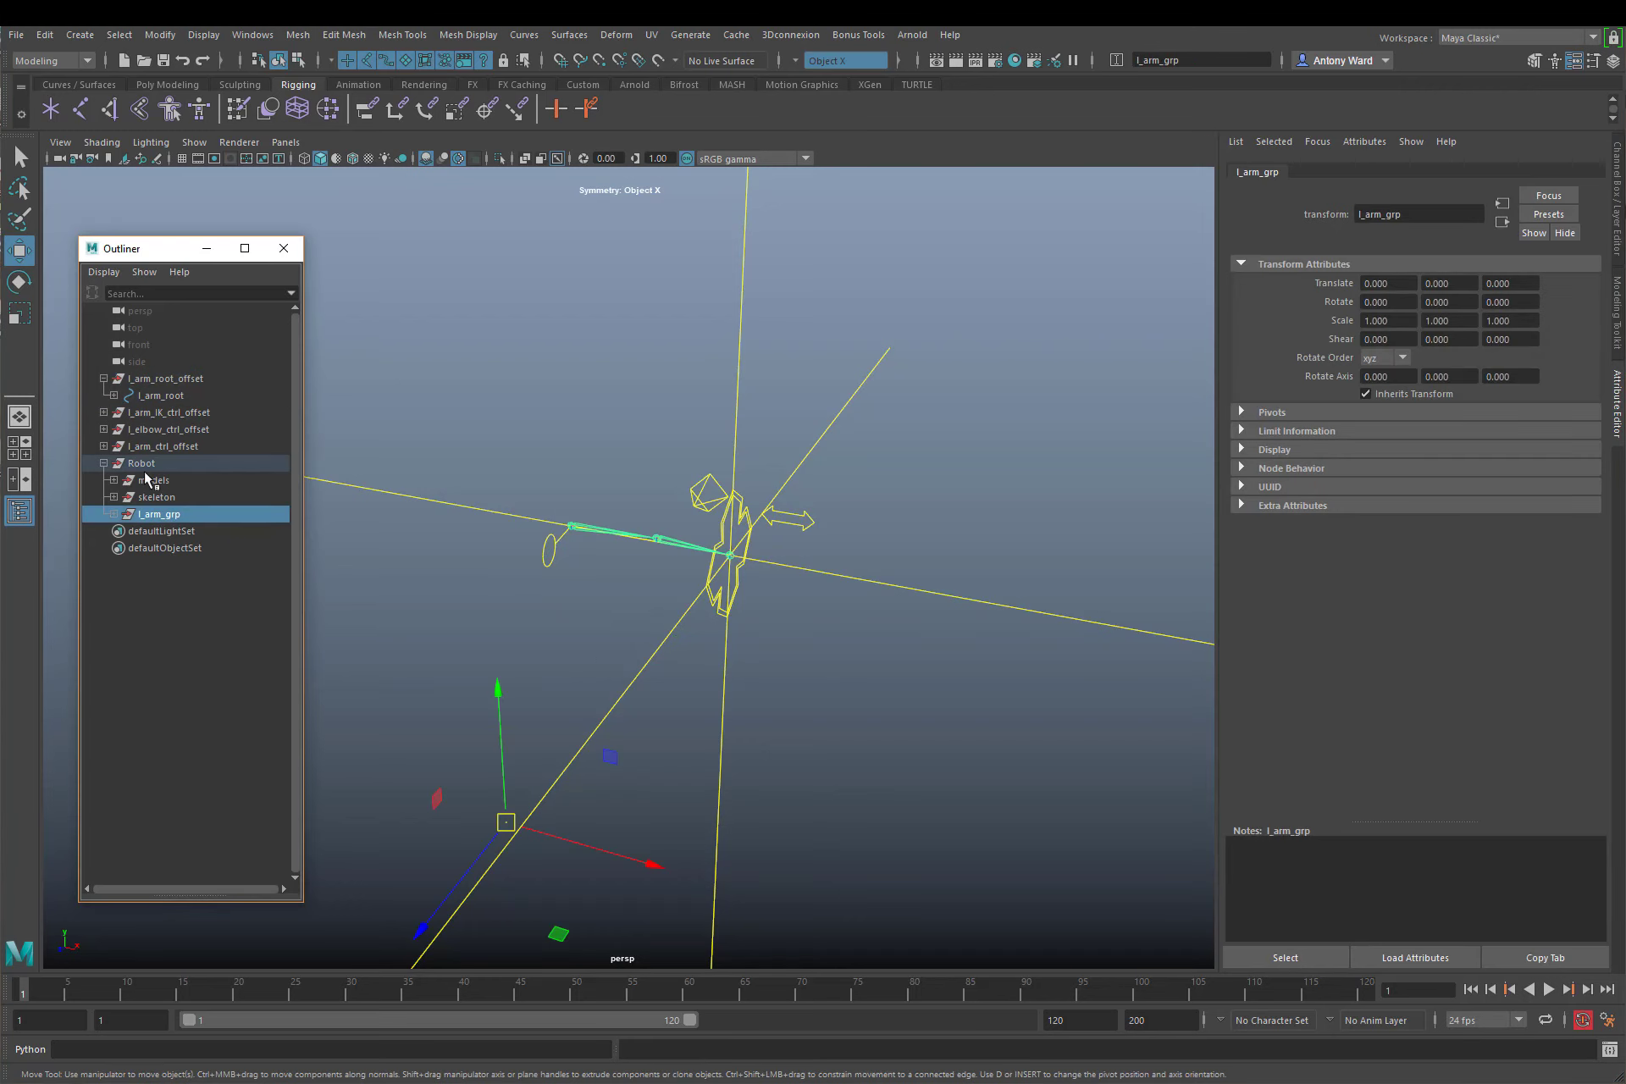
{"action": "key", "text": "d"}
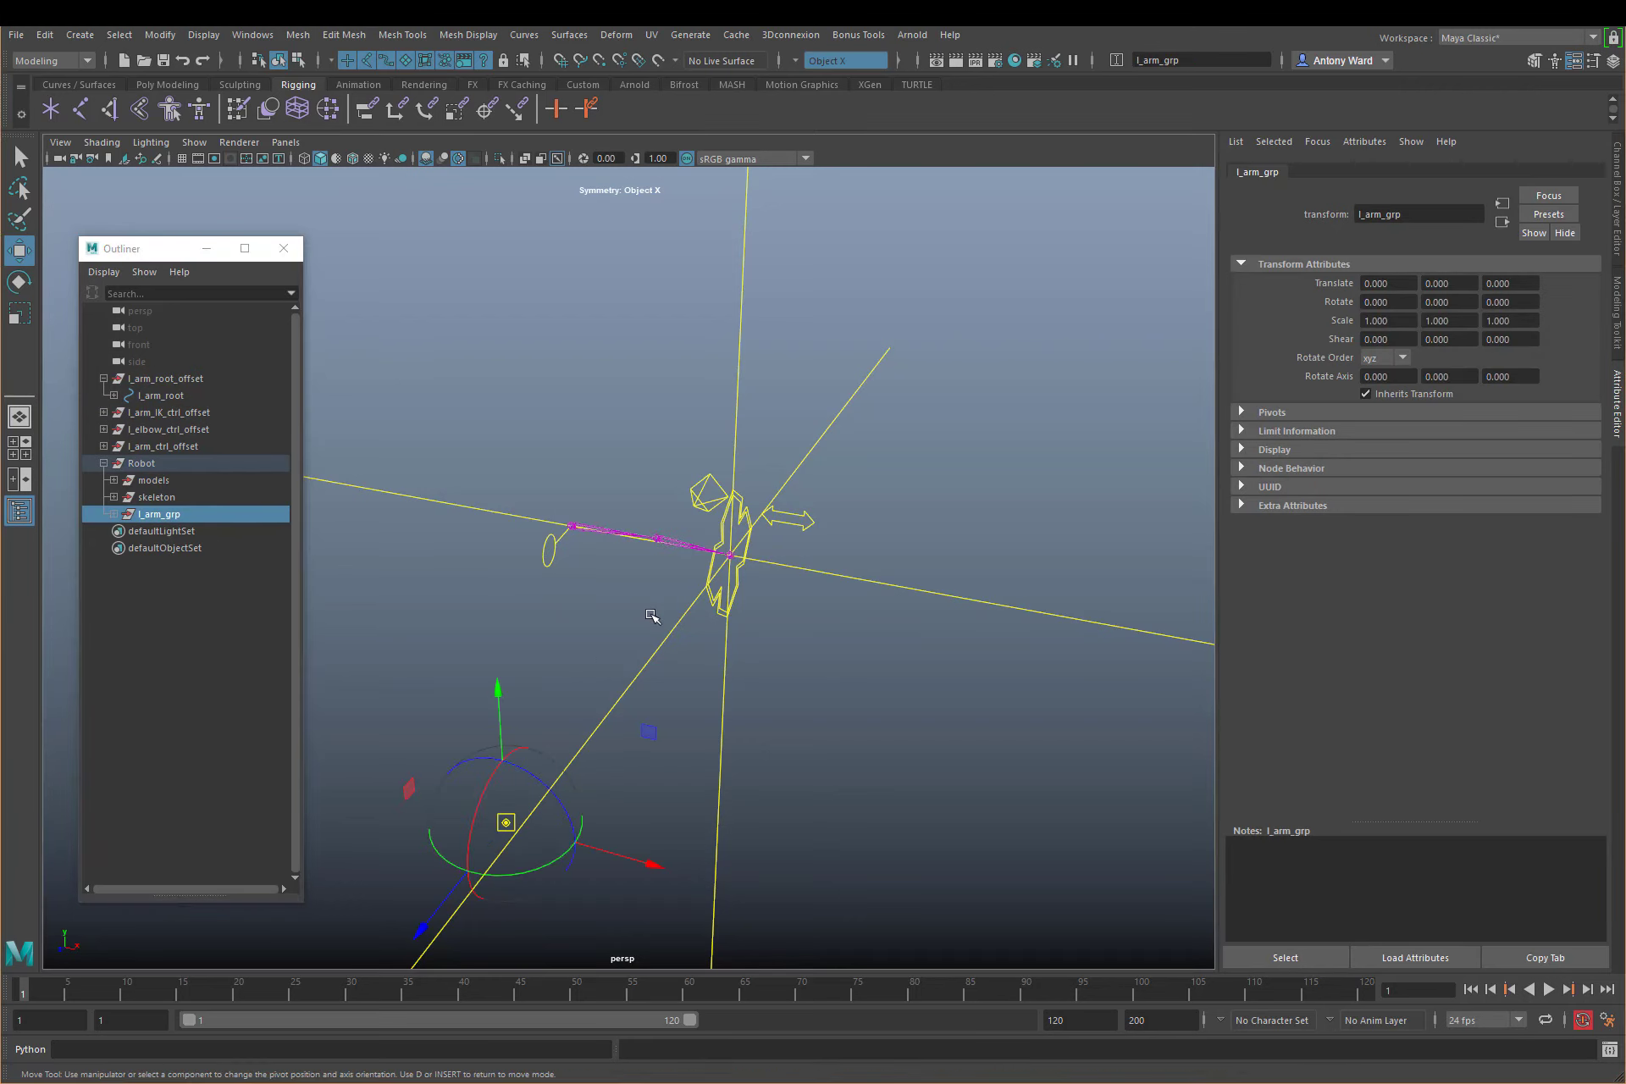
{"action": "left_click", "coordinate": [573, 533]}
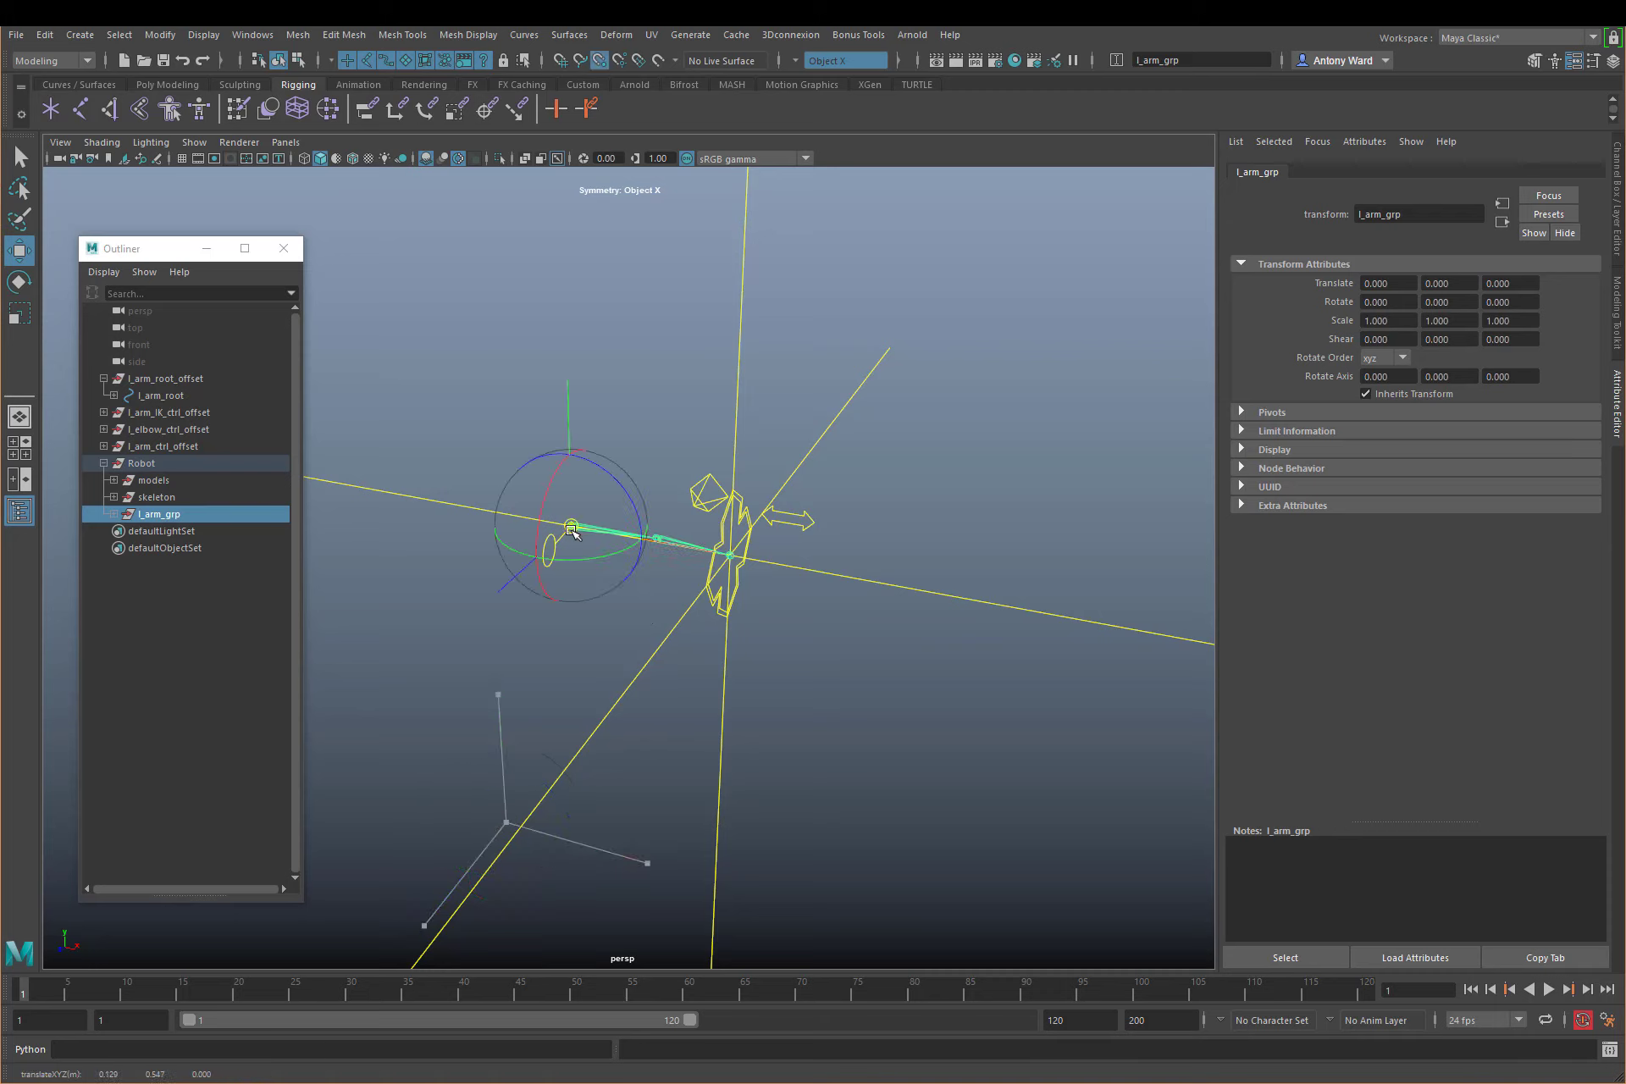
{"action": "key", "text": "d"}
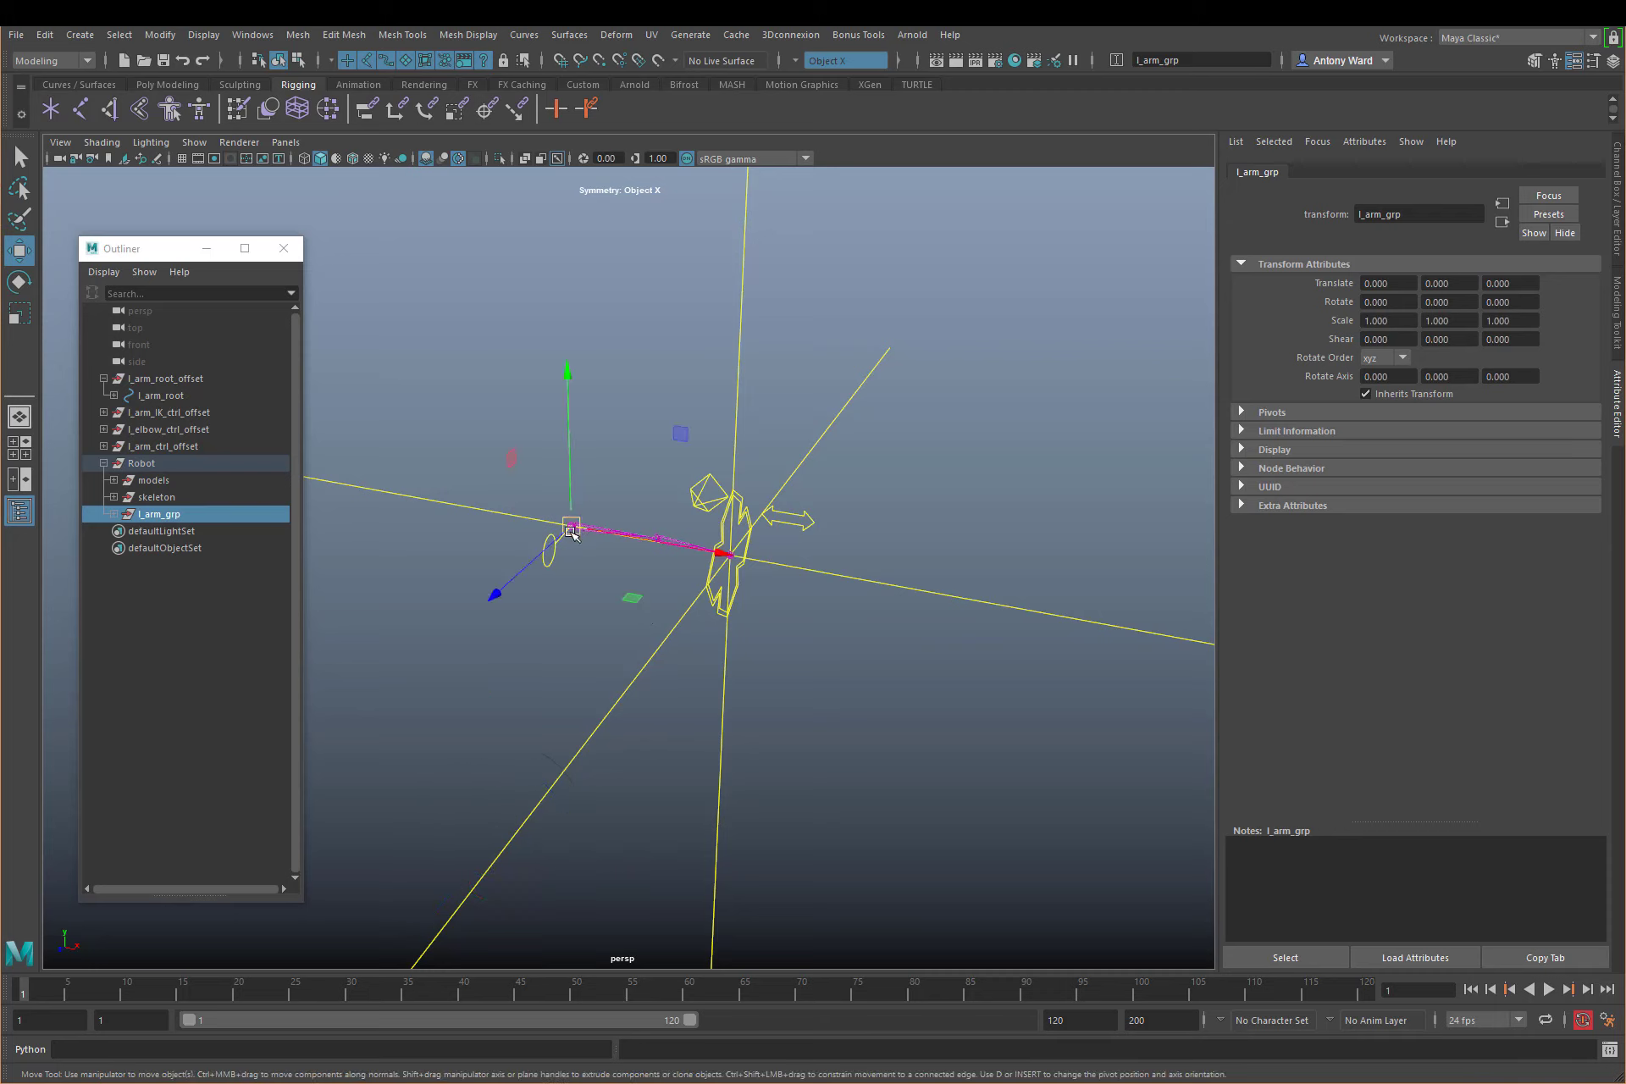
{"action": "key", "text": "d"}
{"action": "key", "text": "d"}
{"action": "left_click", "coordinate": [417, 400]}
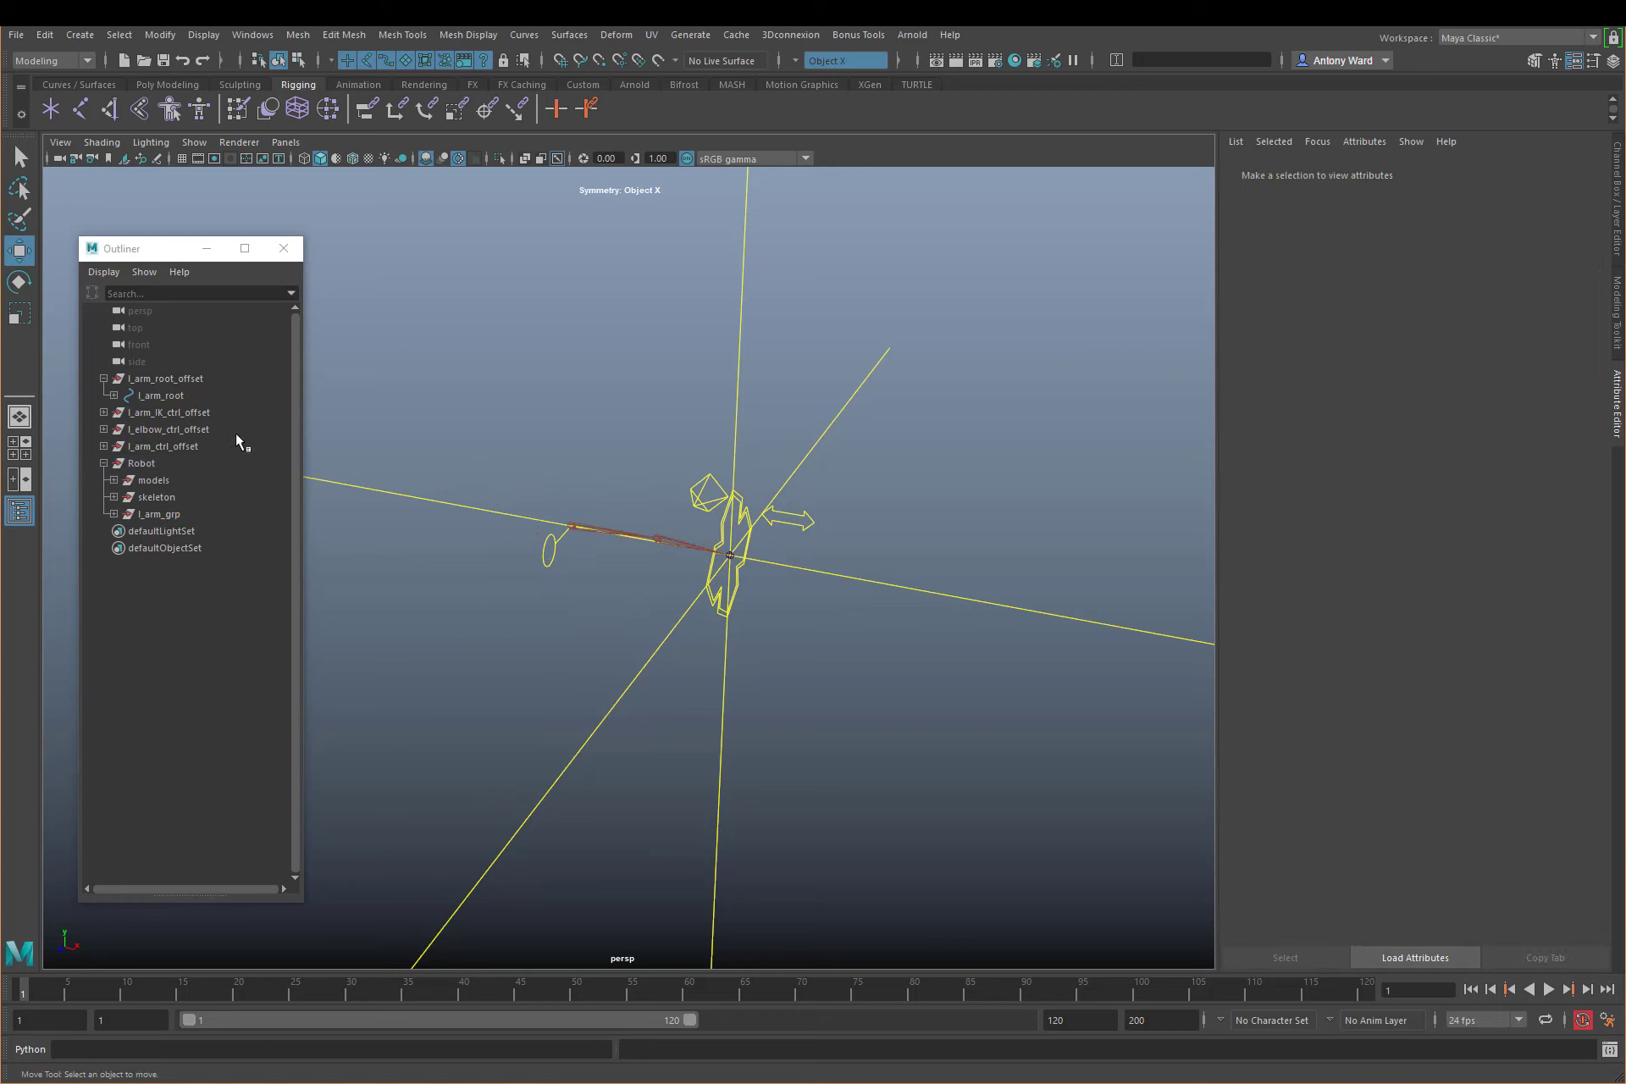
Point constrain l_arm_grp to the l_arm_root control
{"action": "left_click", "coordinate": [173, 397]}
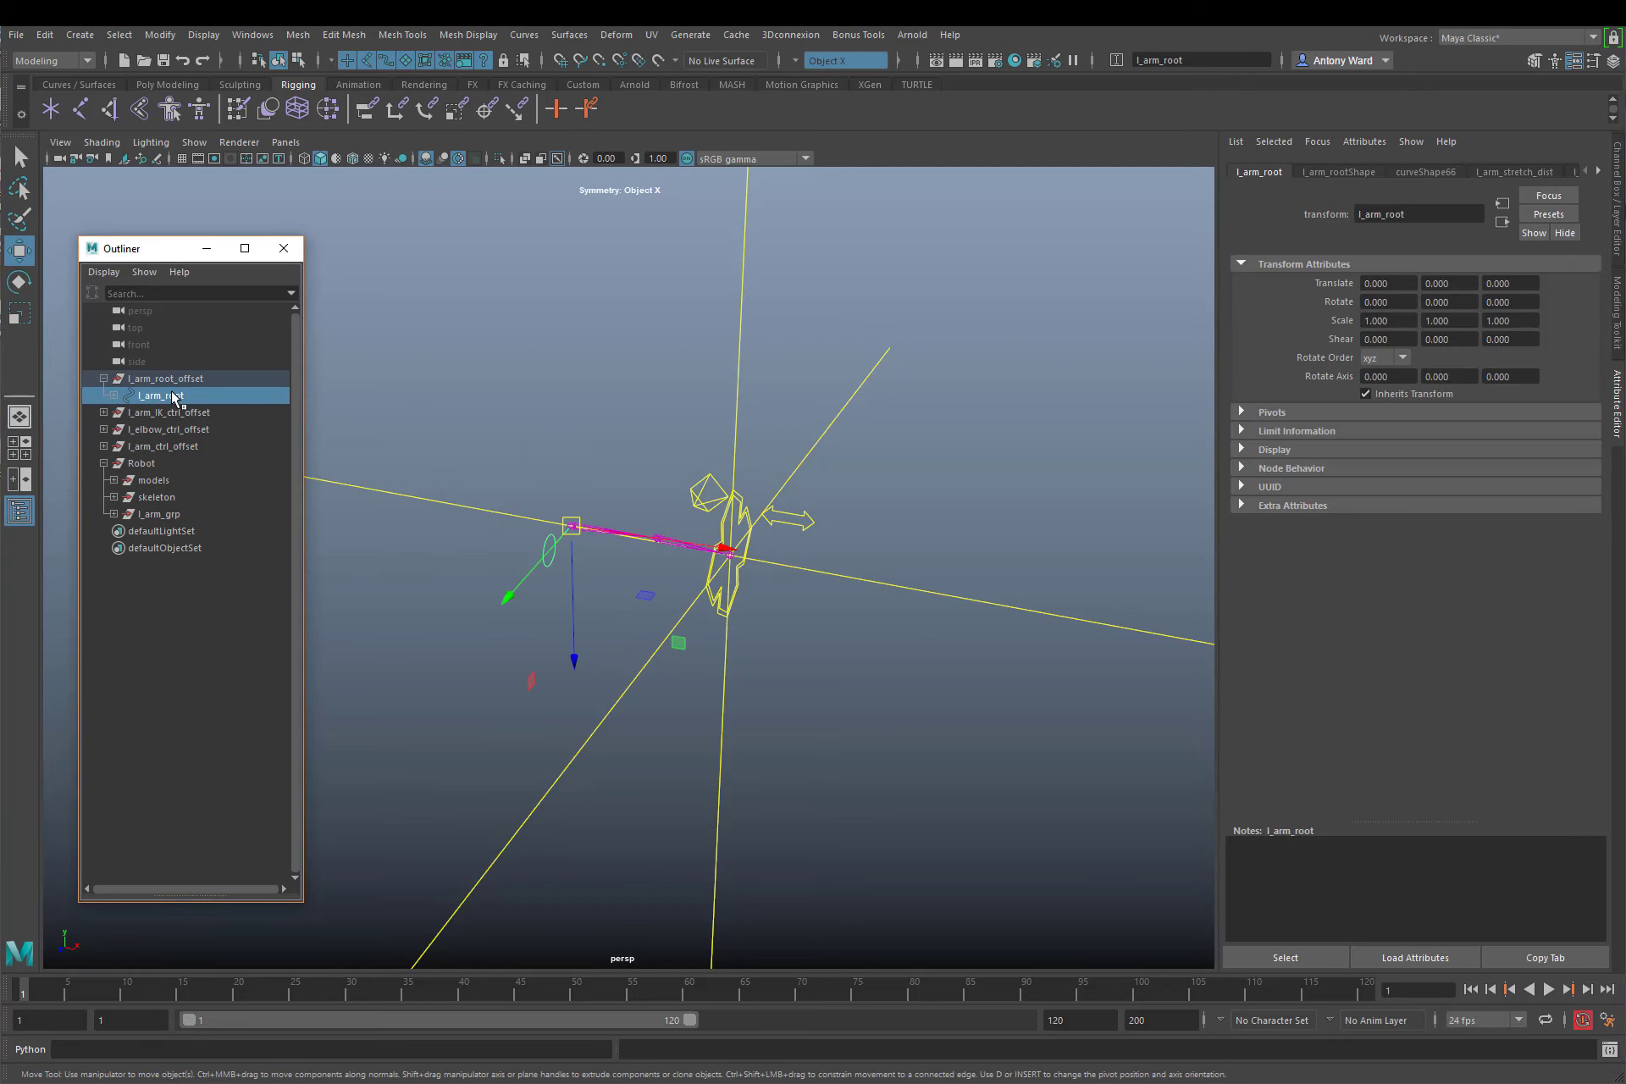
{"action": "left_click", "coordinate": [188, 515], "text": "ctrl"}
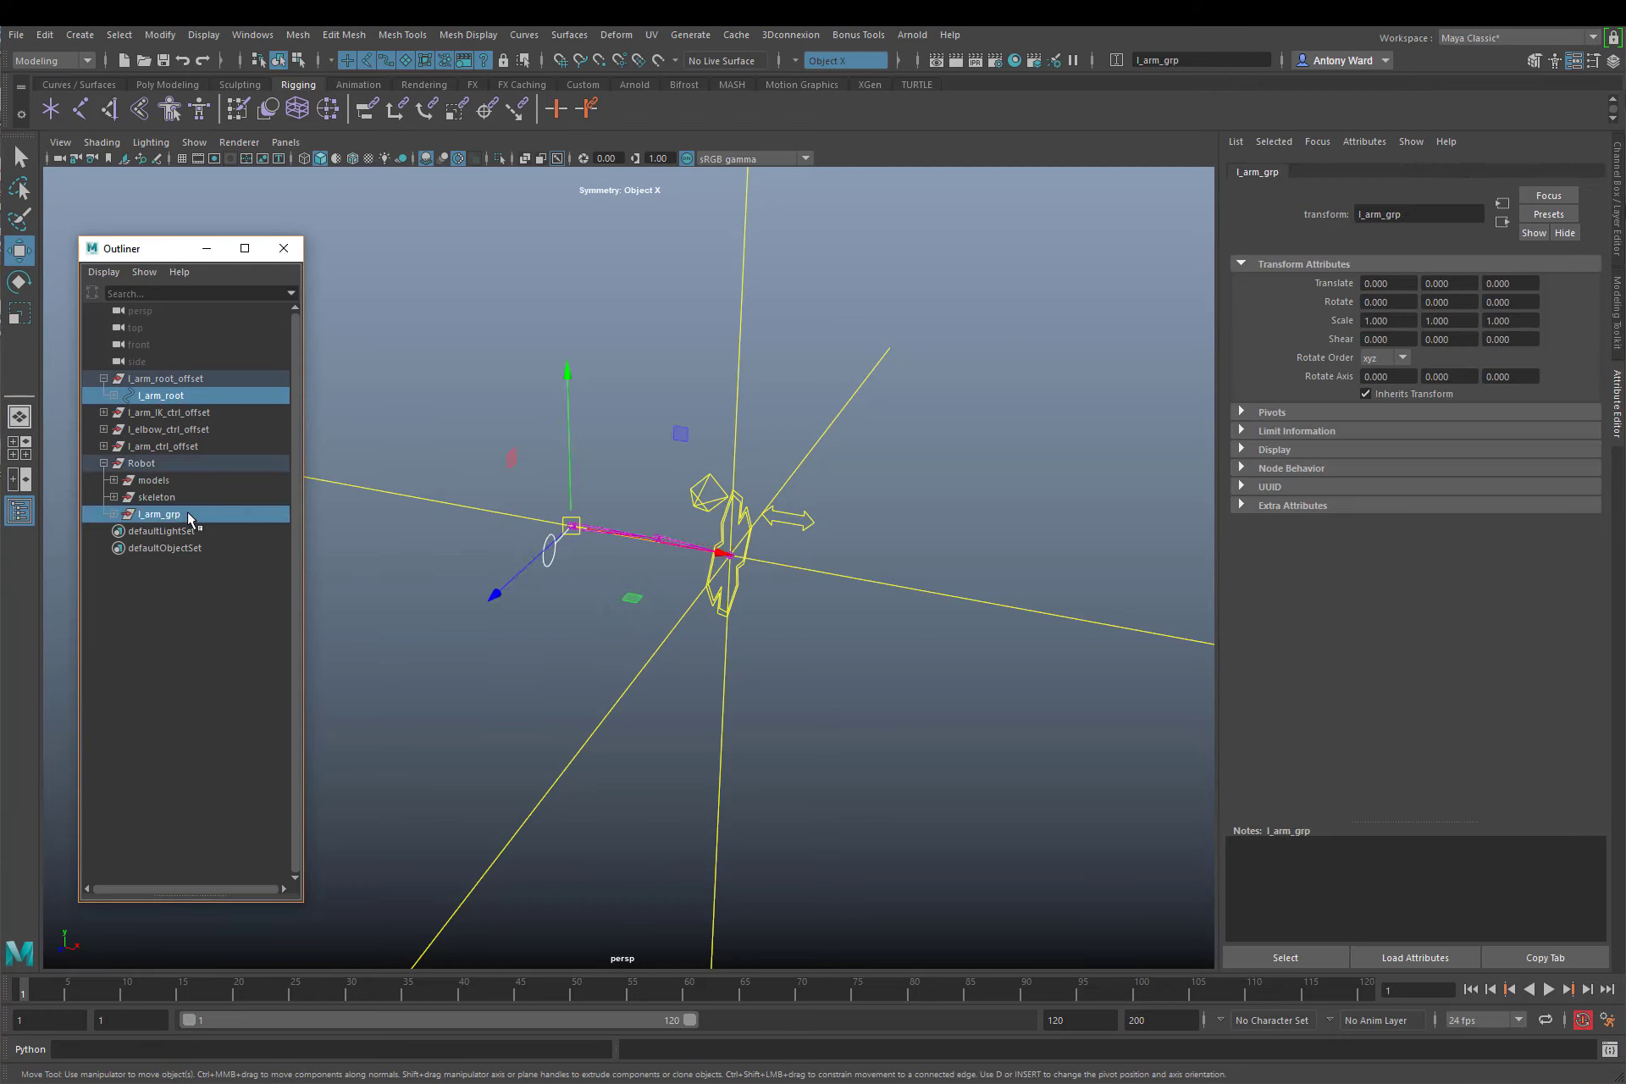
{"action": "key", "text": "space"}
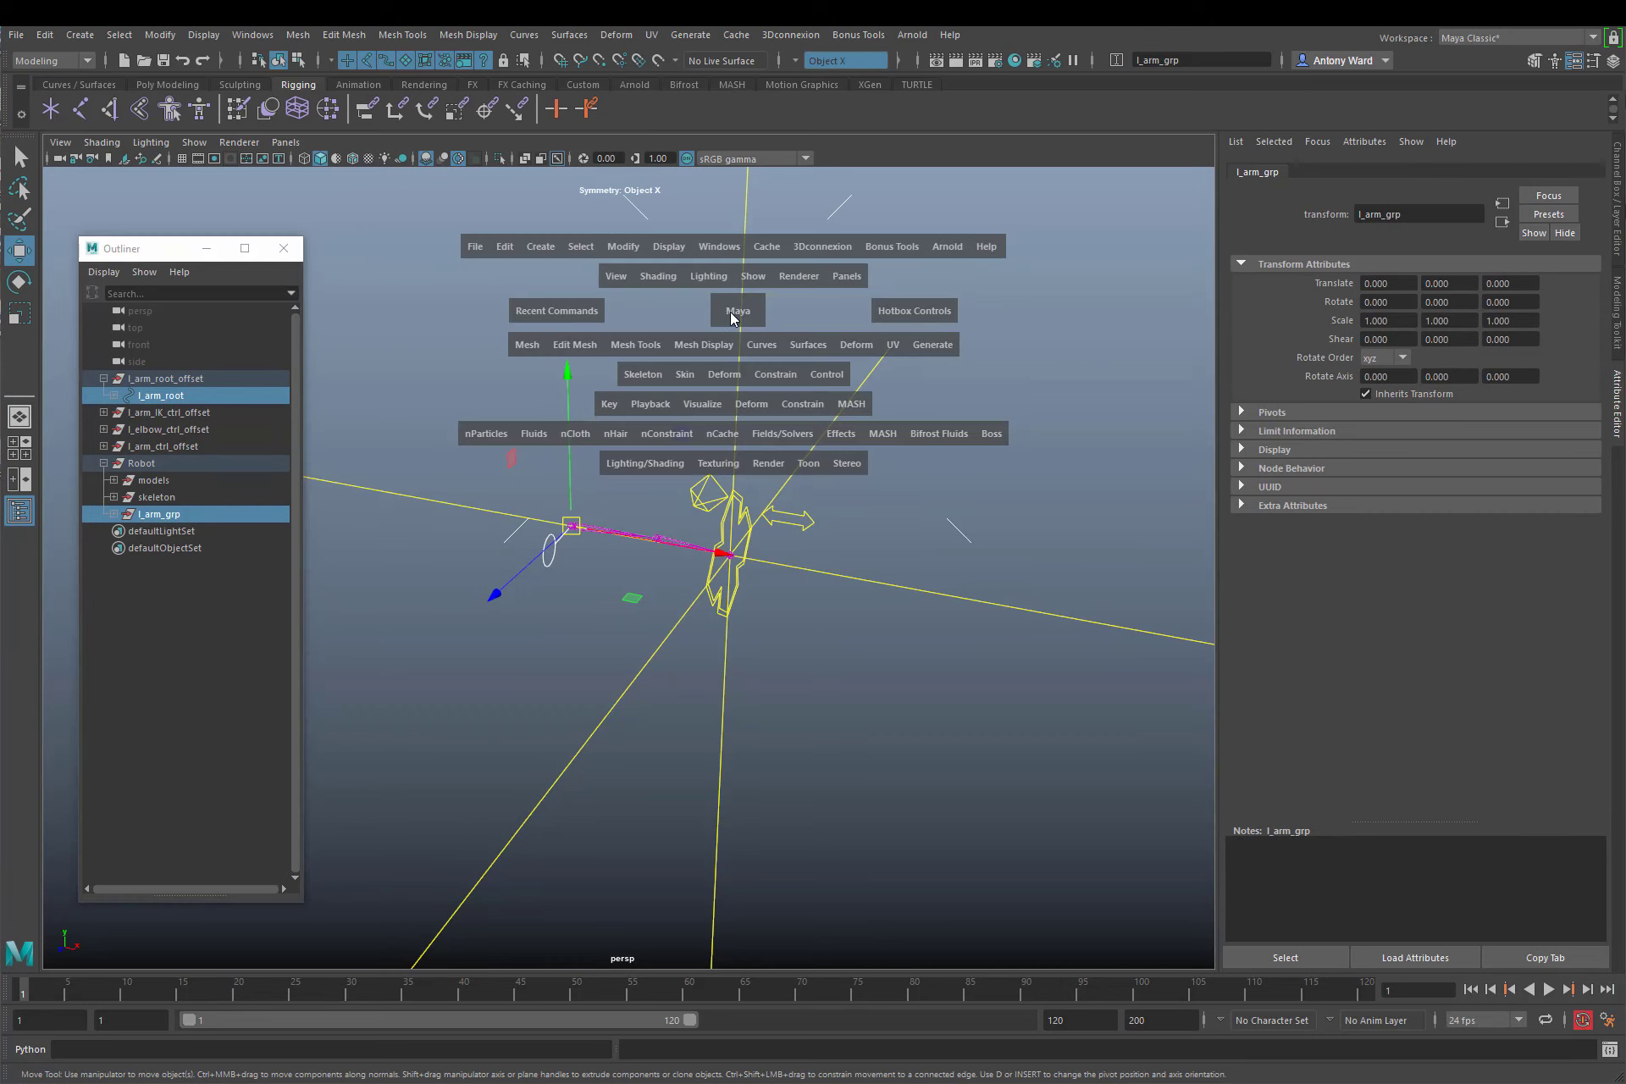
{"action": "left_click_drag", "start_coordinate": [773, 379], "coordinate": [811, 441]}
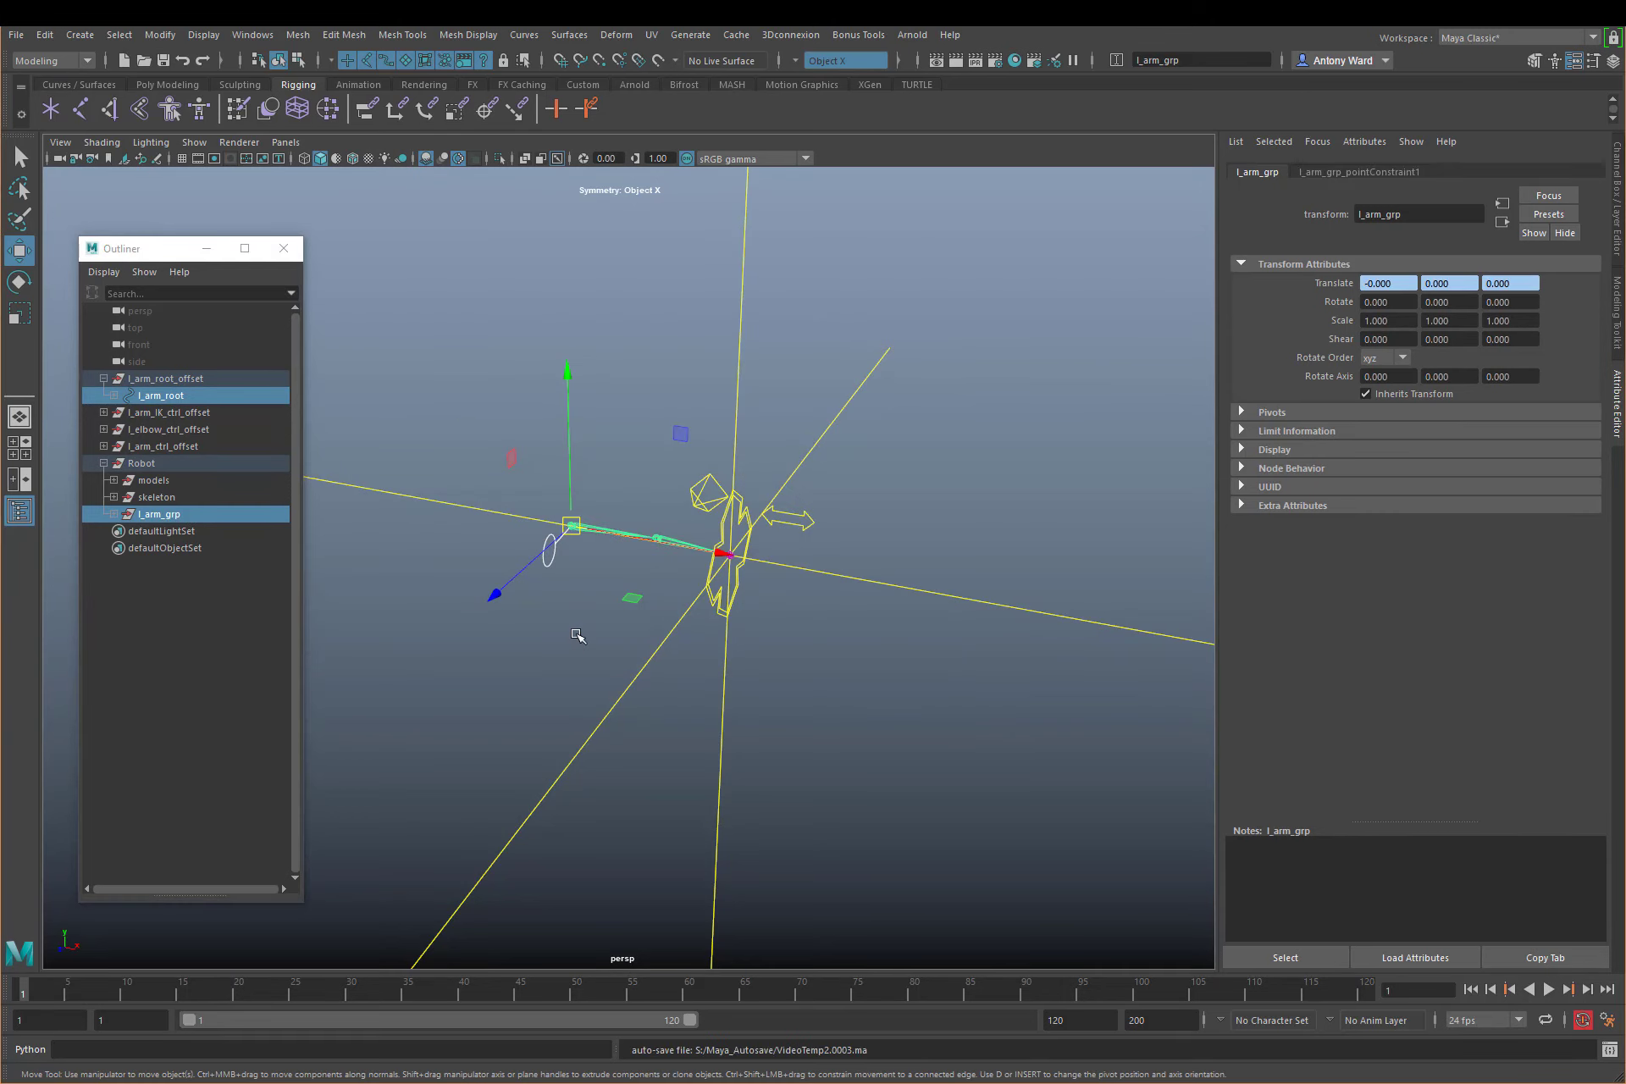
Test the shoulder constraint by moving the l_arm_root control upward, and restore its original position
{"action": "left_click", "coordinate": [551, 582]}
{"action": "left_click", "coordinate": [548, 554]}
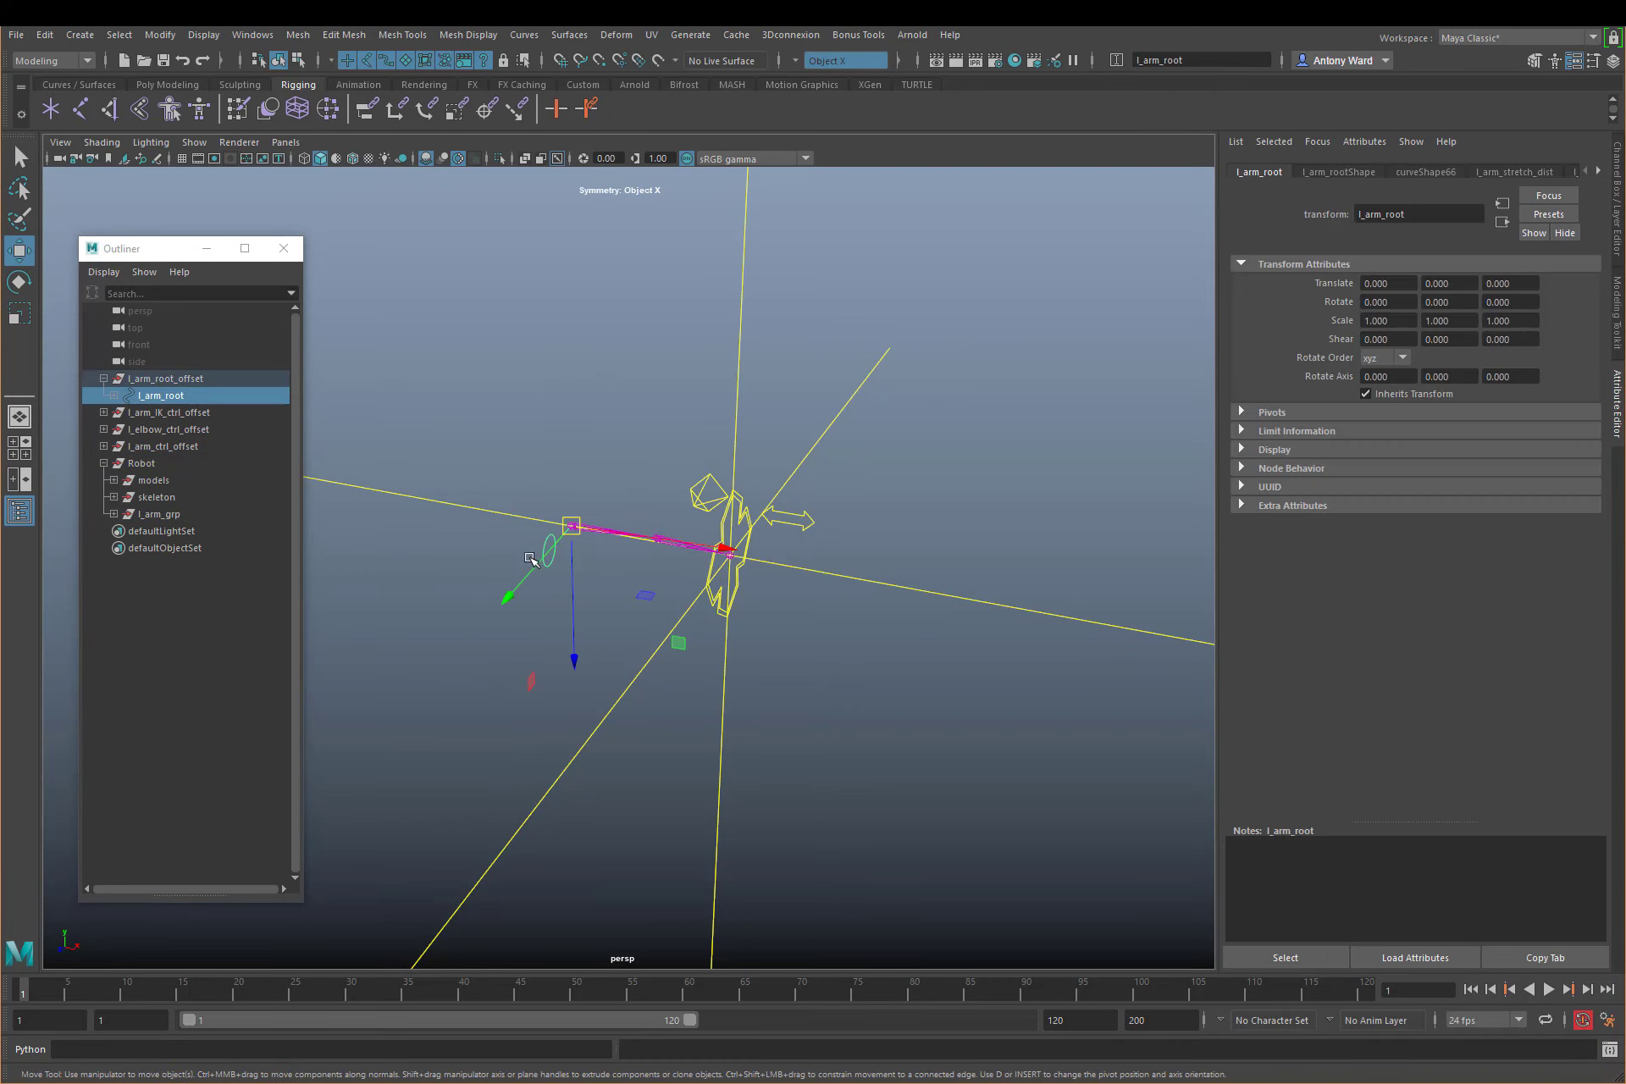
{"action": "left_click_drag", "start_coordinate": [575, 536], "coordinate": [574, 484]}
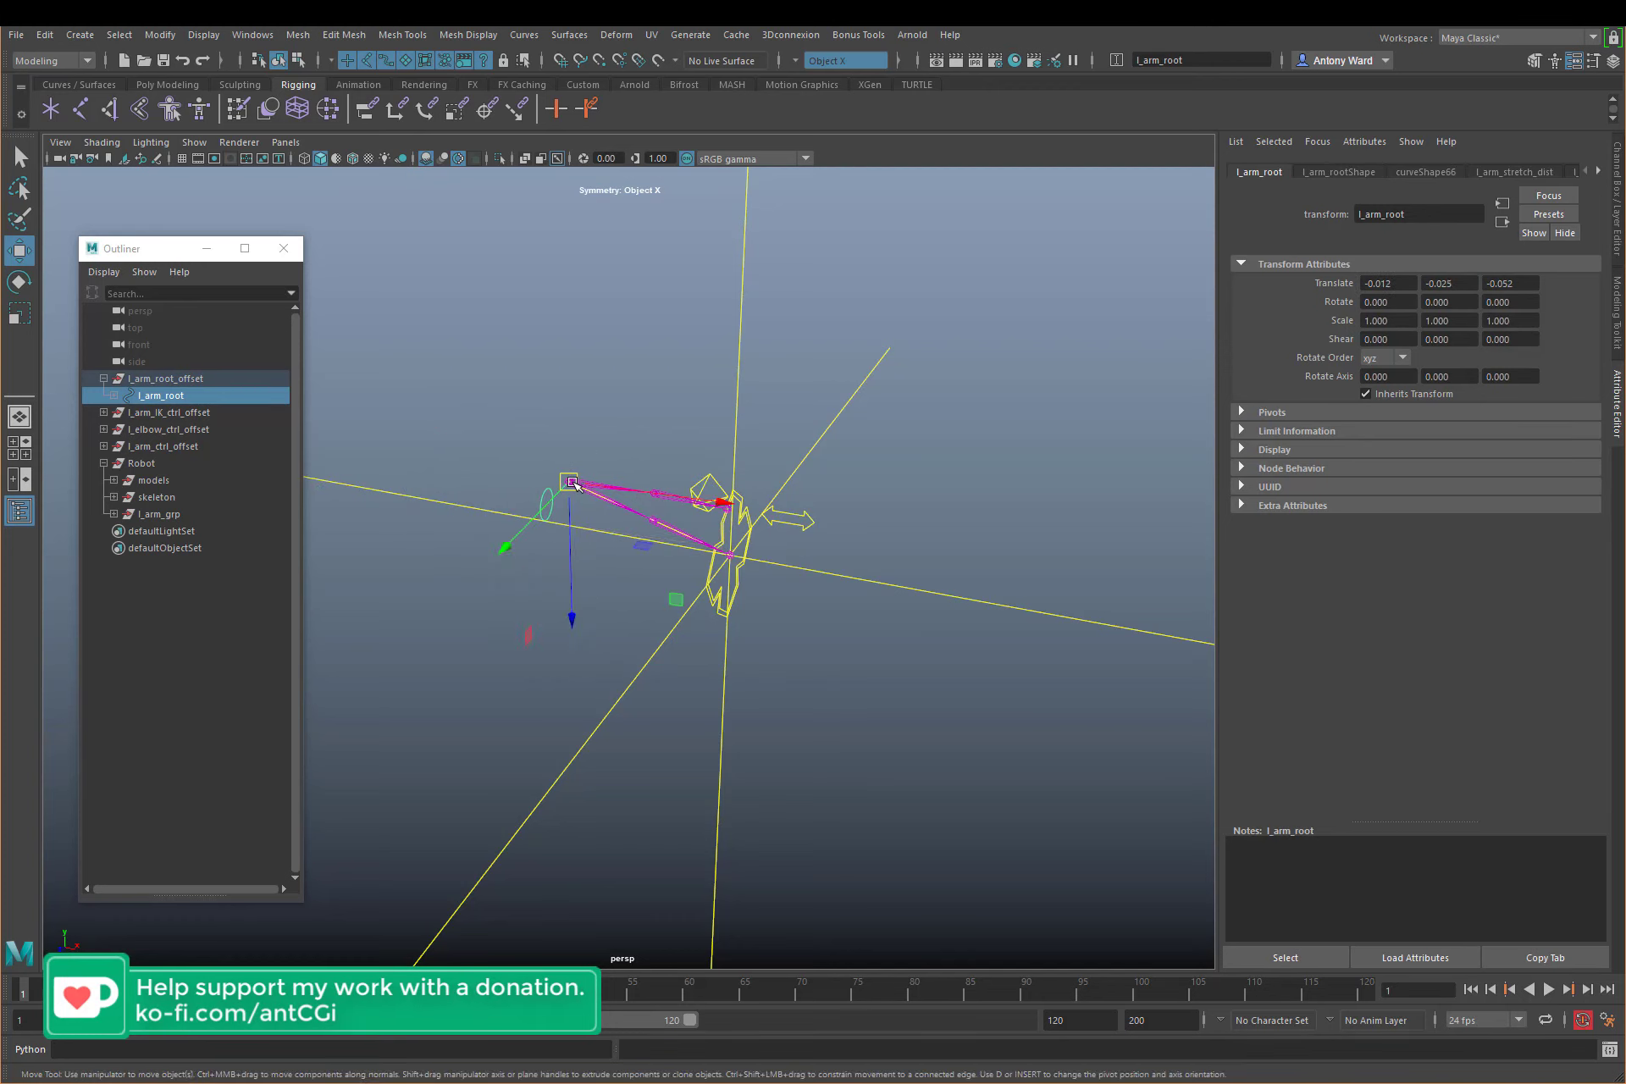
{"action": "left_click", "coordinate": [596, 469]}
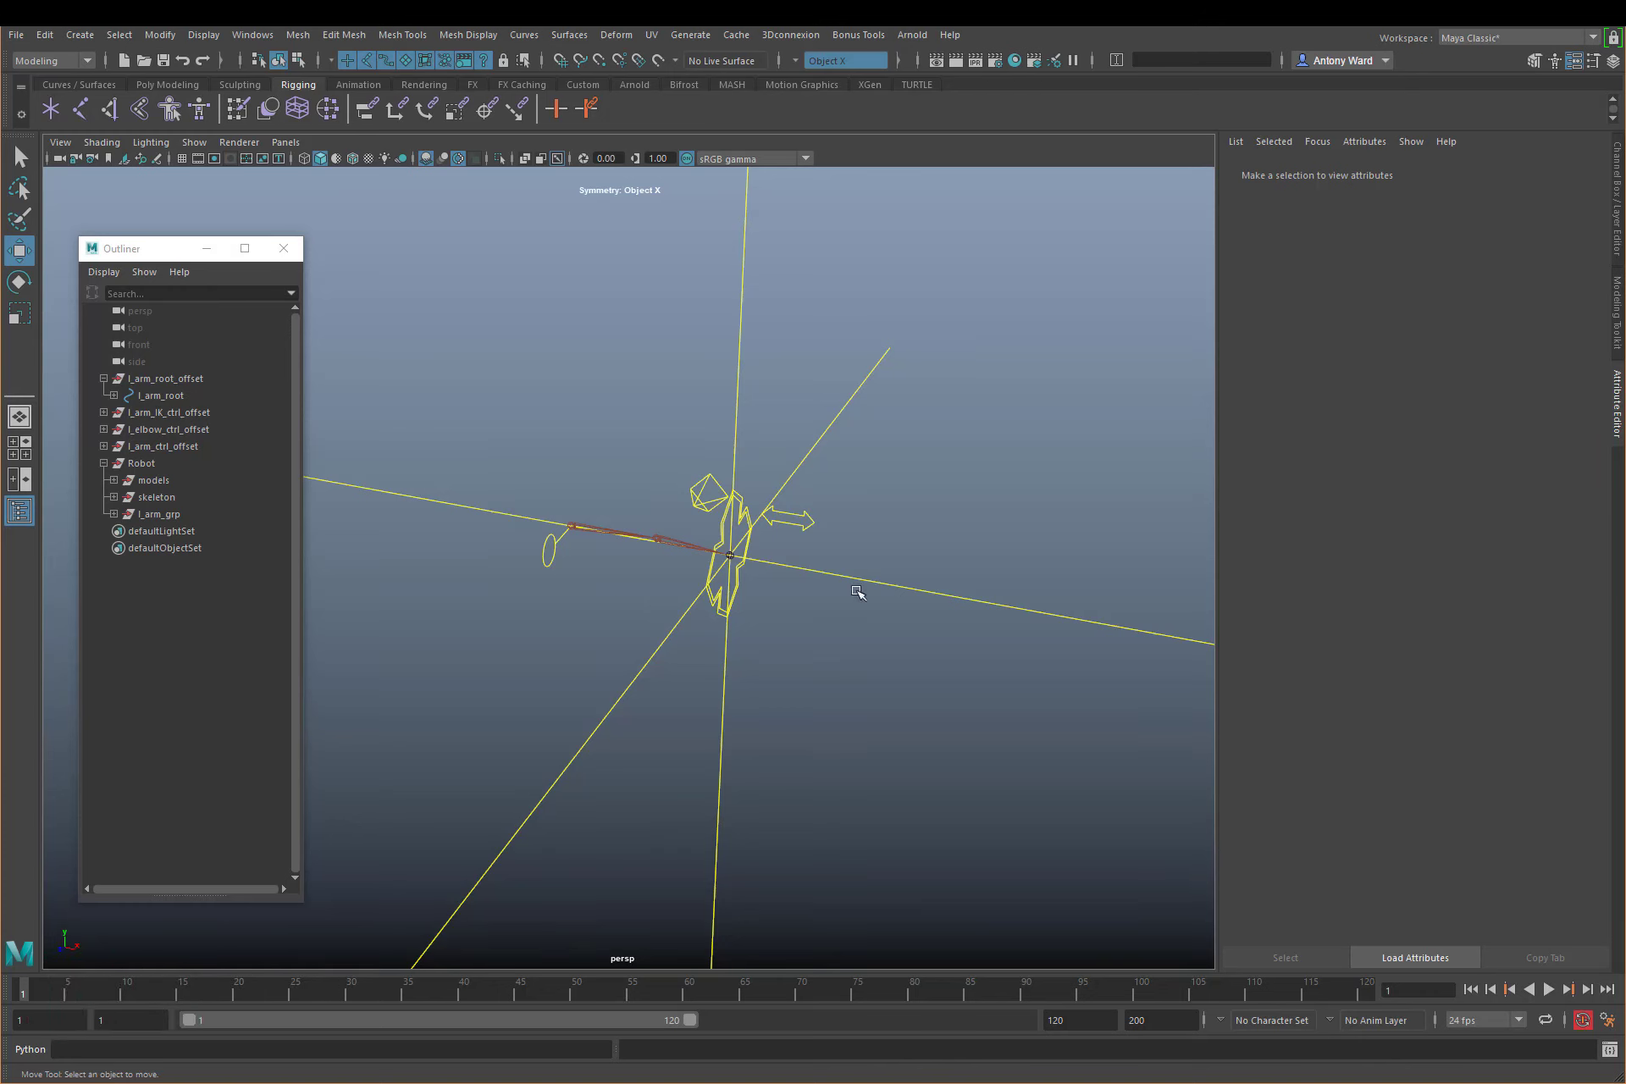
Group l_arm_root_offset, l_arm_IK_ctrl_offset, l_elbow_ctrl_offset and l_arm_ctrl_offset, parent the group under Robot and name it controls
{"action": "left_click_drag", "start_coordinate": [857, 591], "coordinate": [943, 551], "text": "alt"}
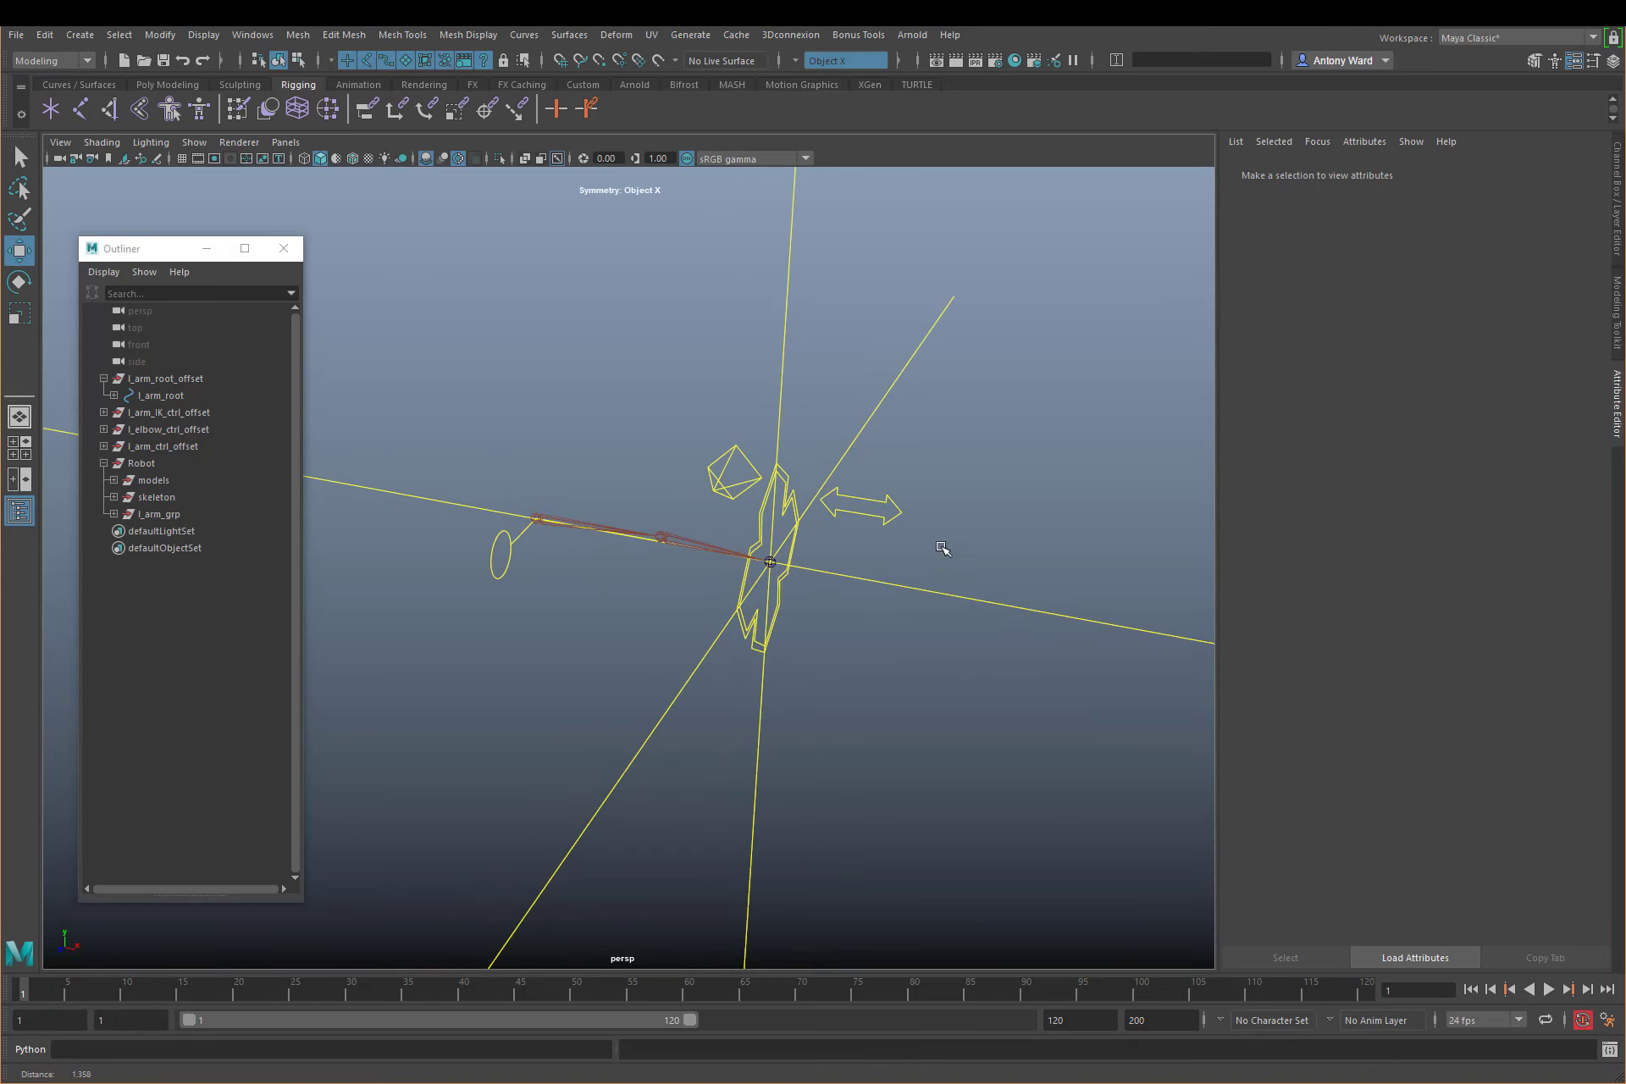
{"action": "left_click", "coordinate": [103, 463]}
{"action": "left_click", "coordinate": [103, 379]}
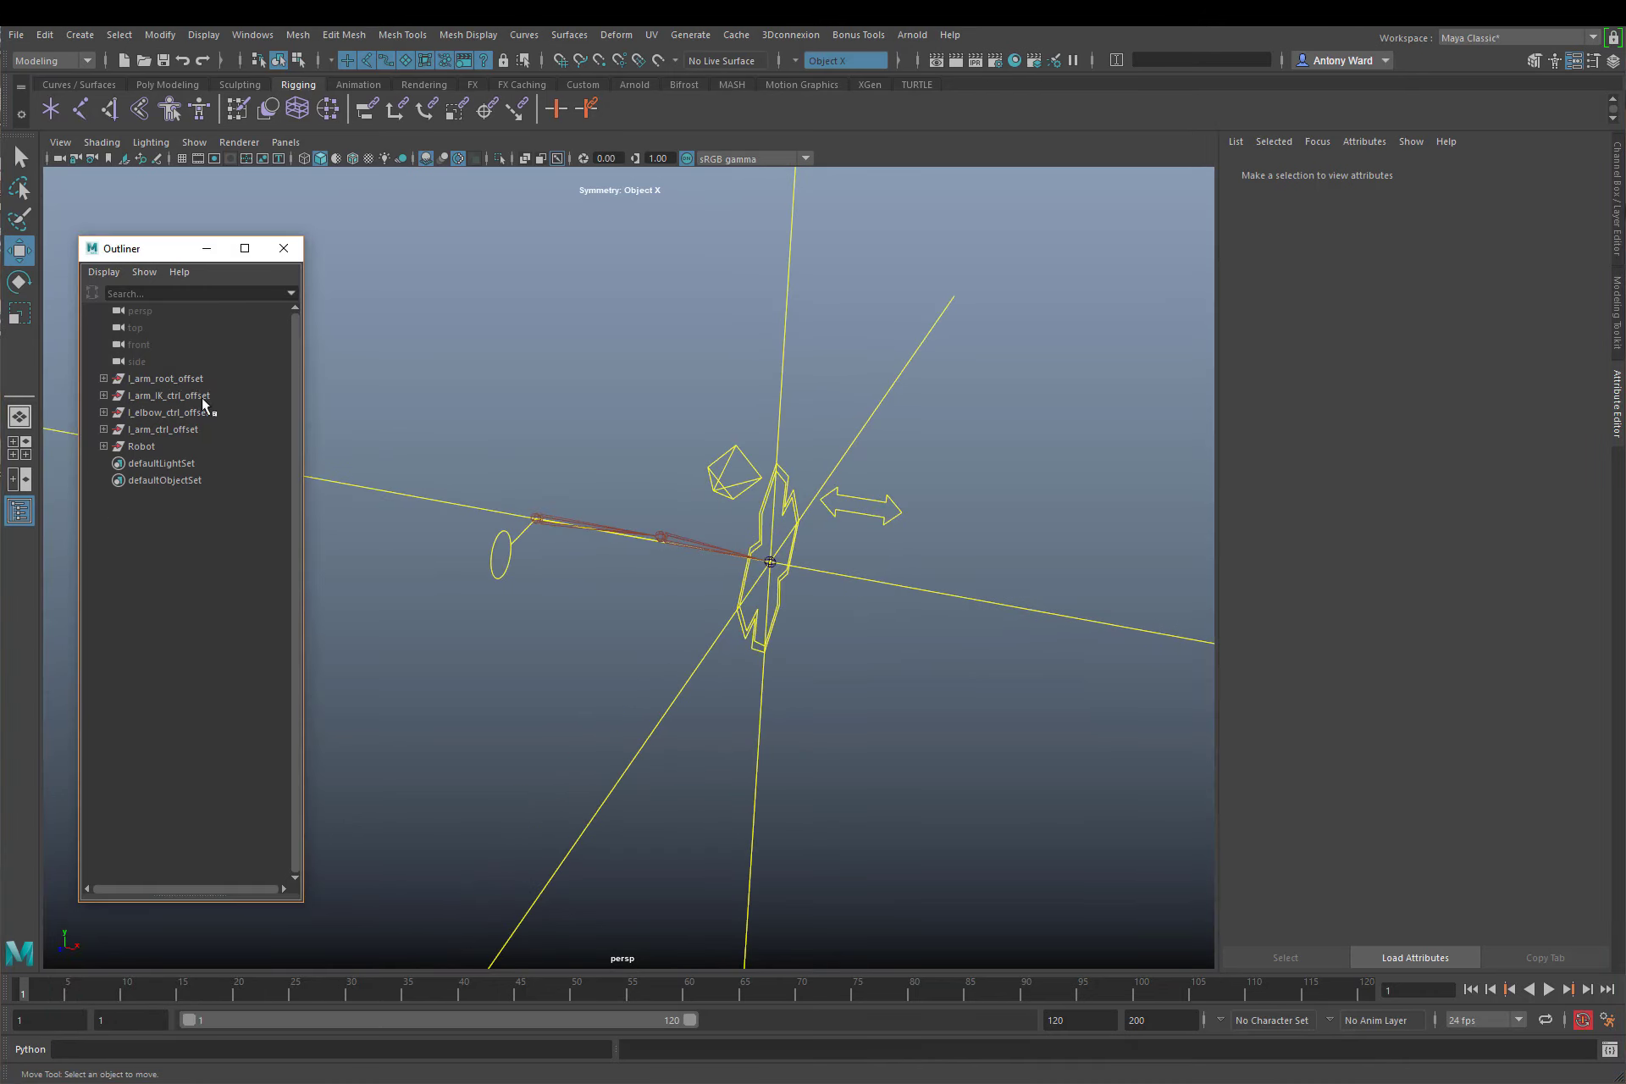
{"action": "left_click_drag", "start_coordinate": [204, 379], "coordinate": [207, 414]}
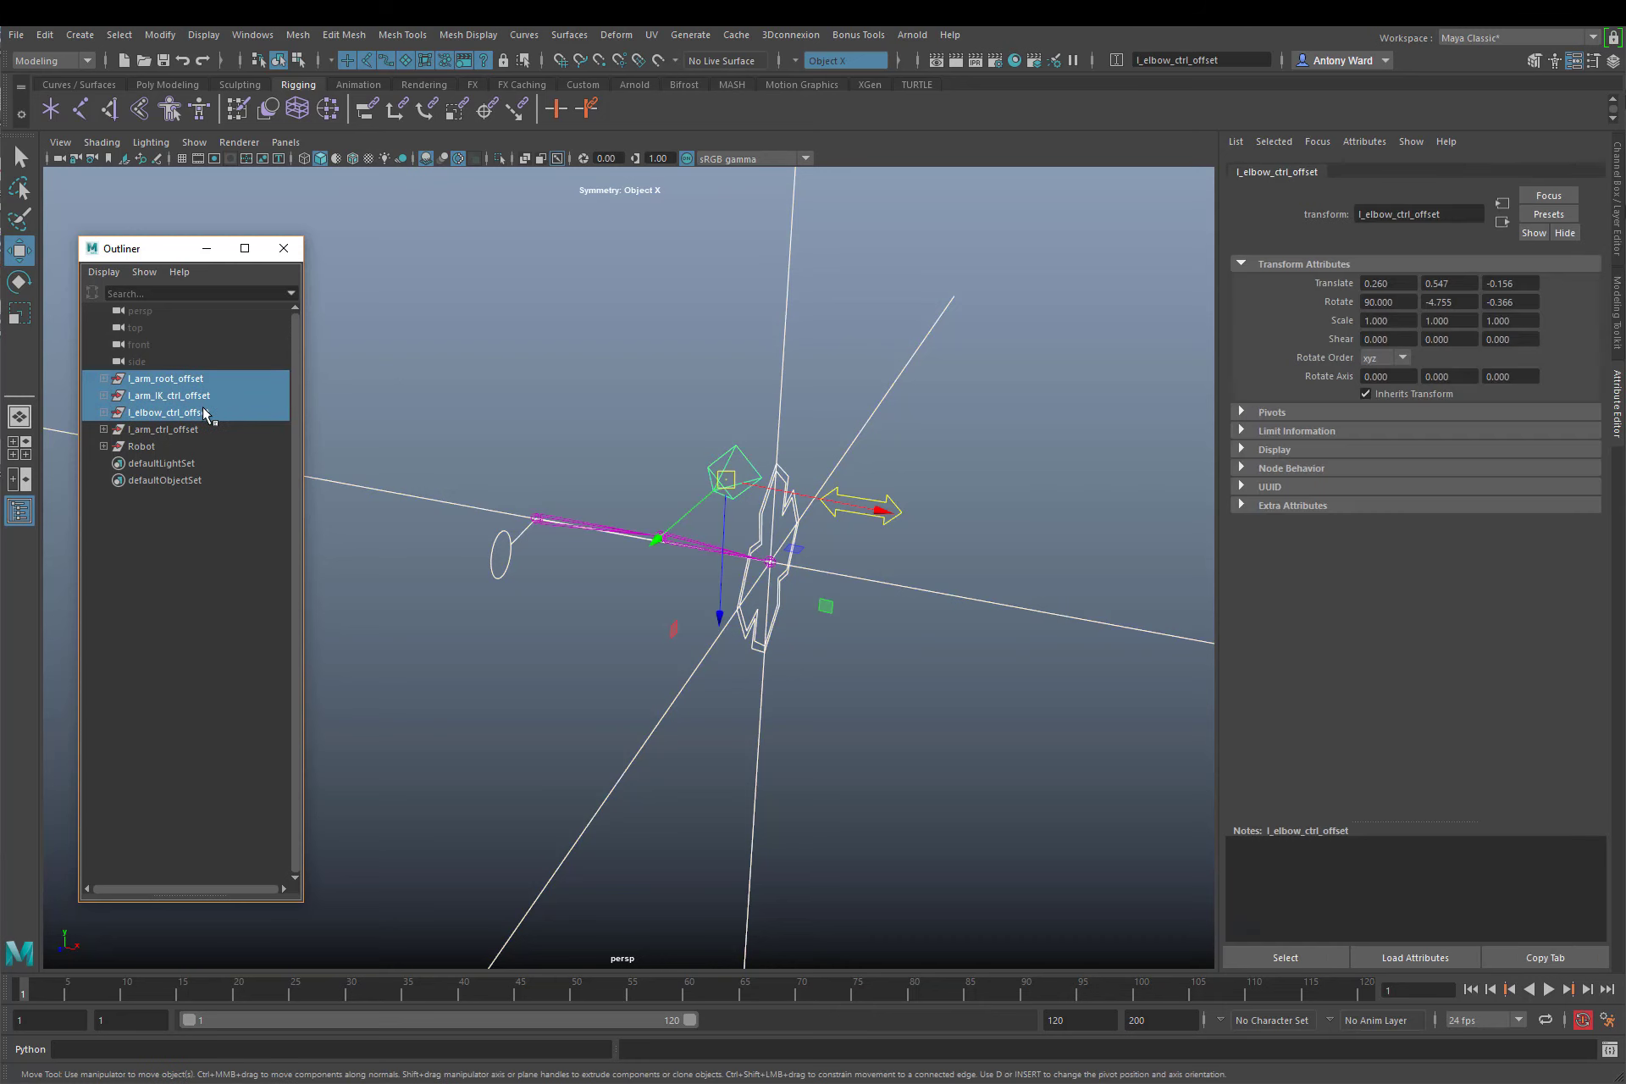
{"action": "left_click", "coordinate": [196, 425], "text": "ctrl"}
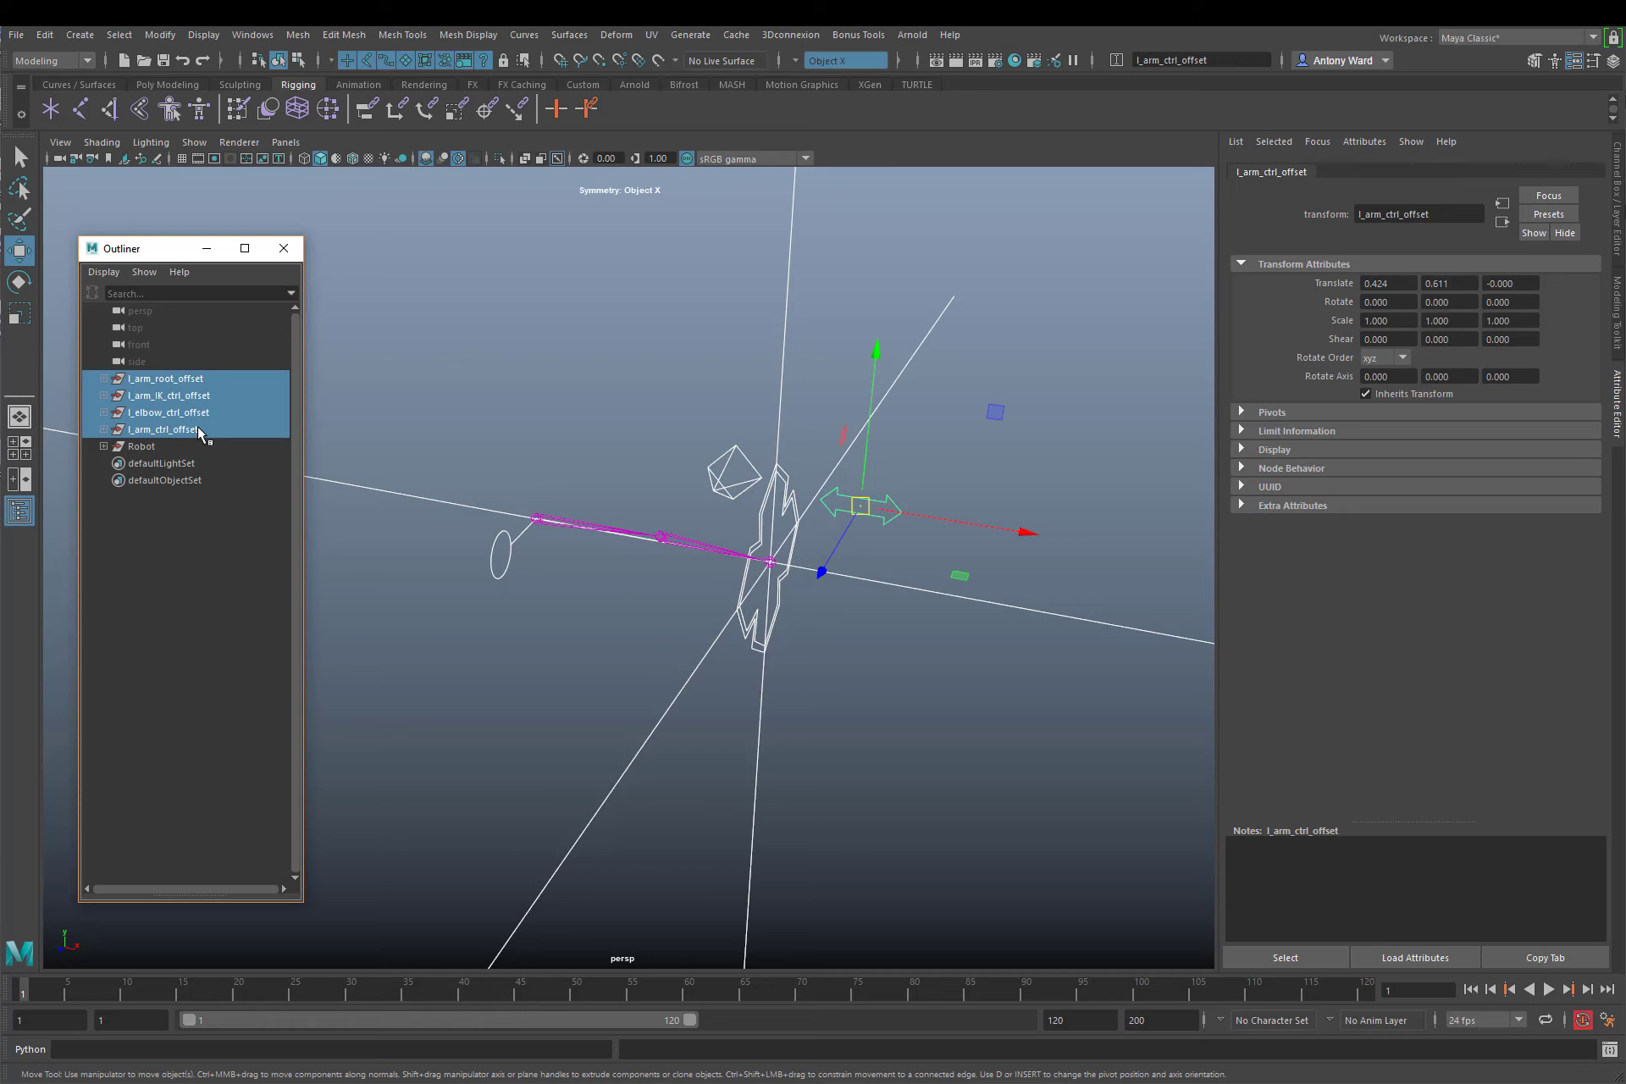
{"action": "key", "text": "ctrl+g"}
{"action": "left_click", "coordinate": [104, 378]}
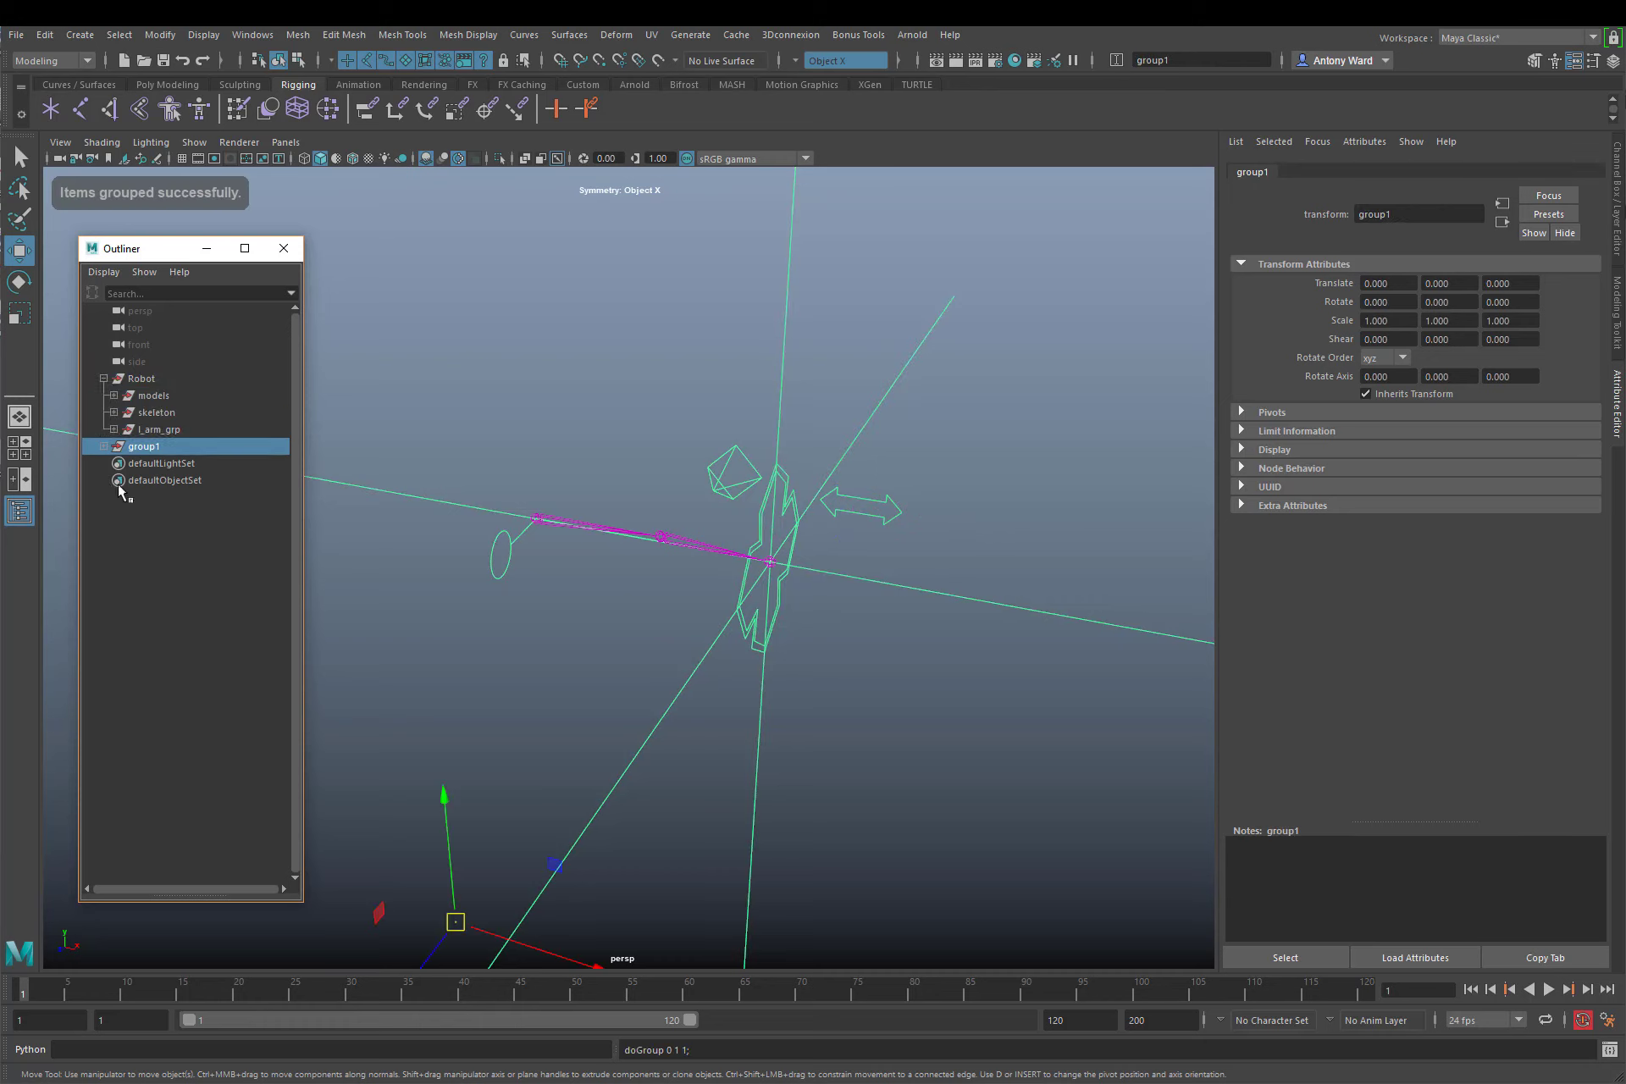
{"action": "left_click_drag", "start_coordinate": [159, 447], "coordinate": [142, 381]}
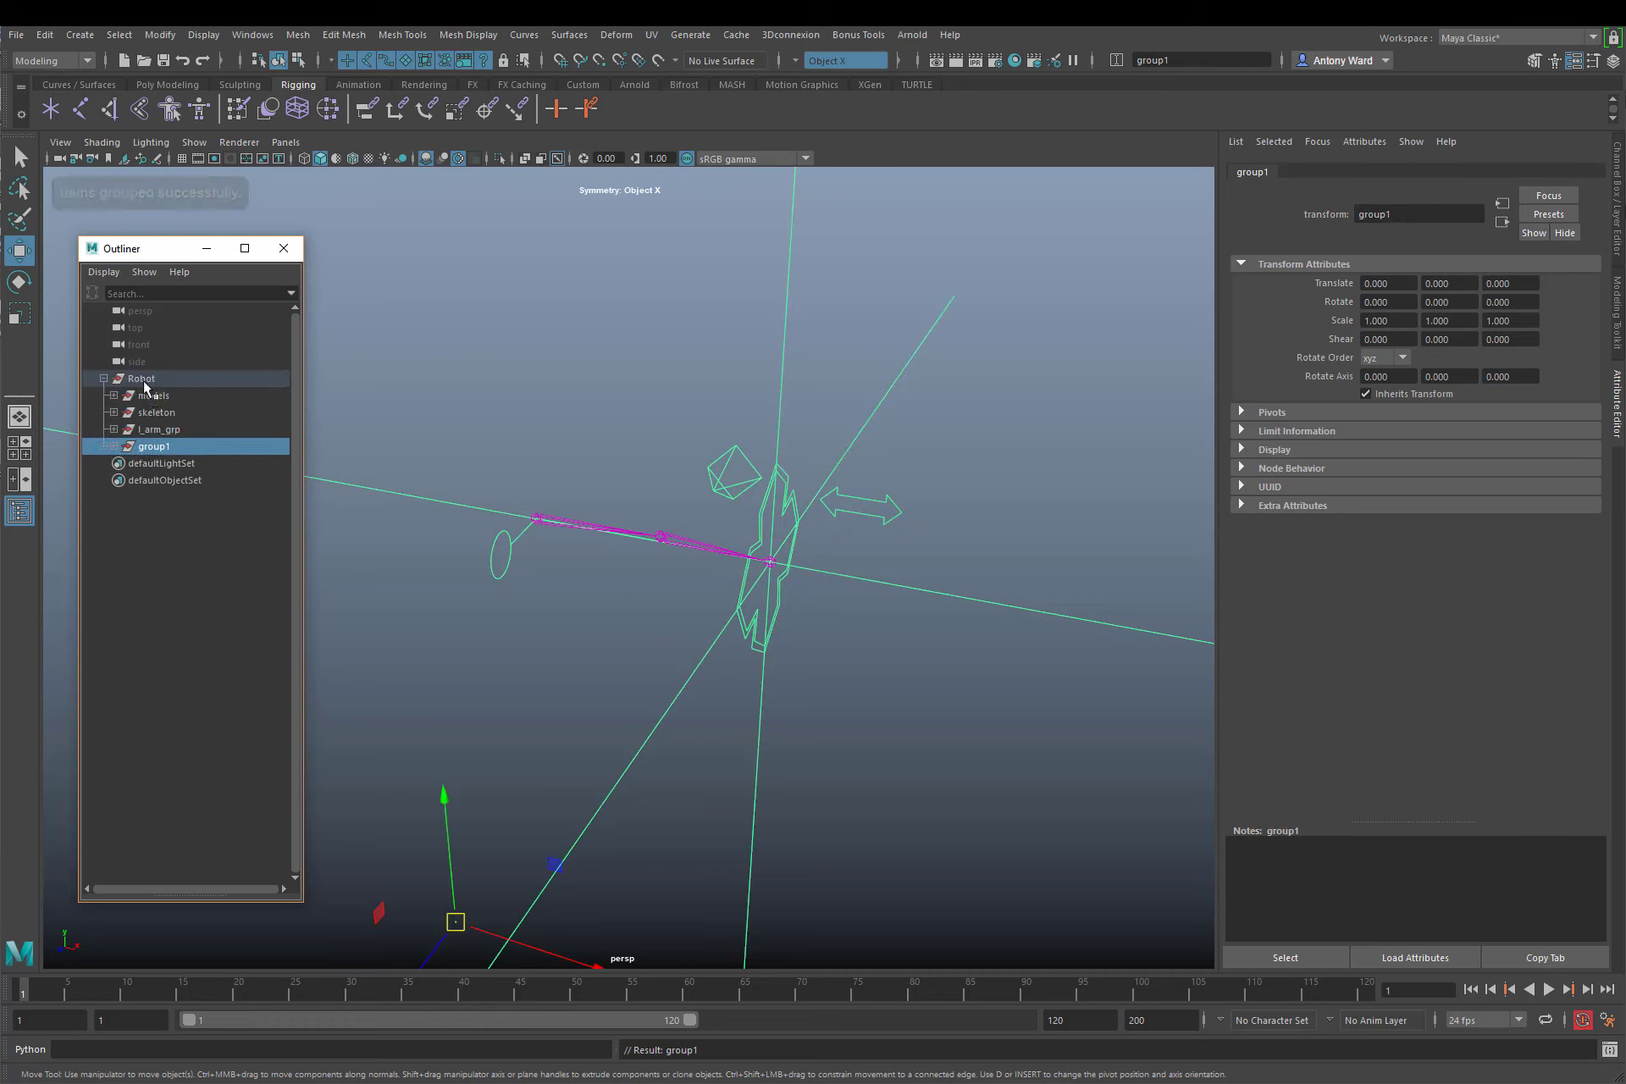
{"action": "double_click", "coordinate": [157, 447]}
{"action": "type", "text": "controls"}
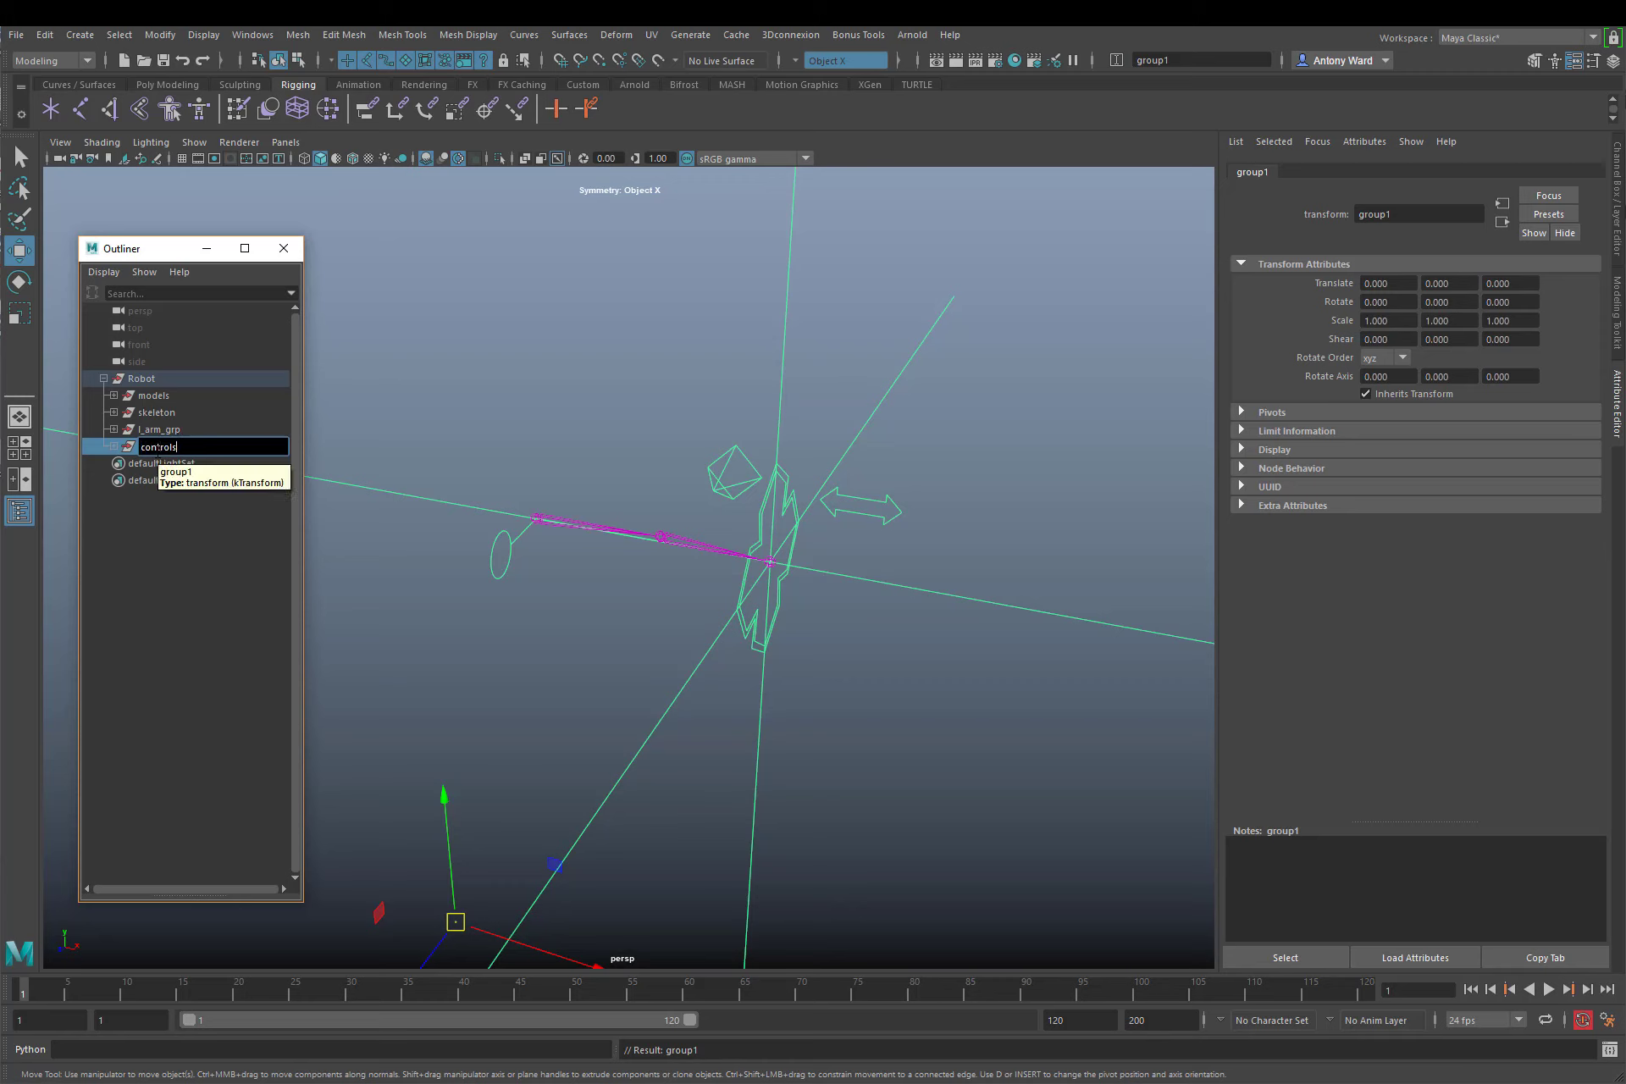
{"action": "key", "text": "Return"}
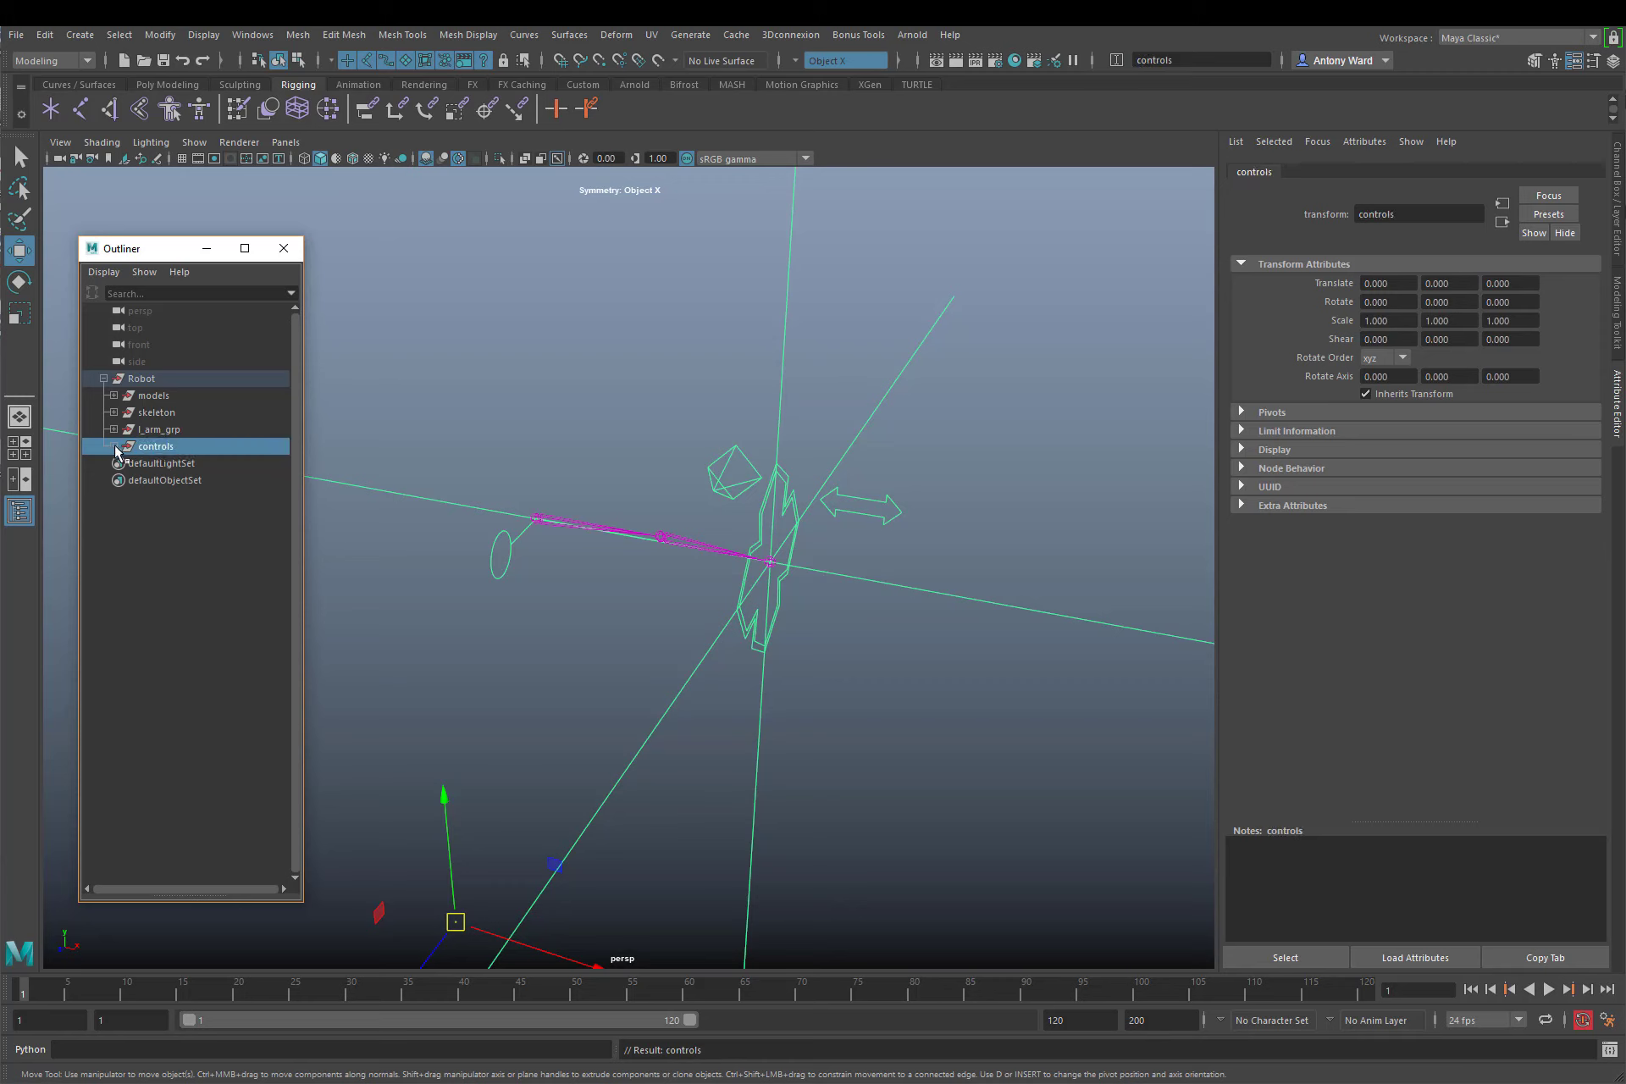
Expand the controls group and check the contents of l_arm_root_offset in the Outliner
{"action": "left_click", "coordinate": [113, 446]}
{"action": "left_click", "coordinate": [124, 463]}
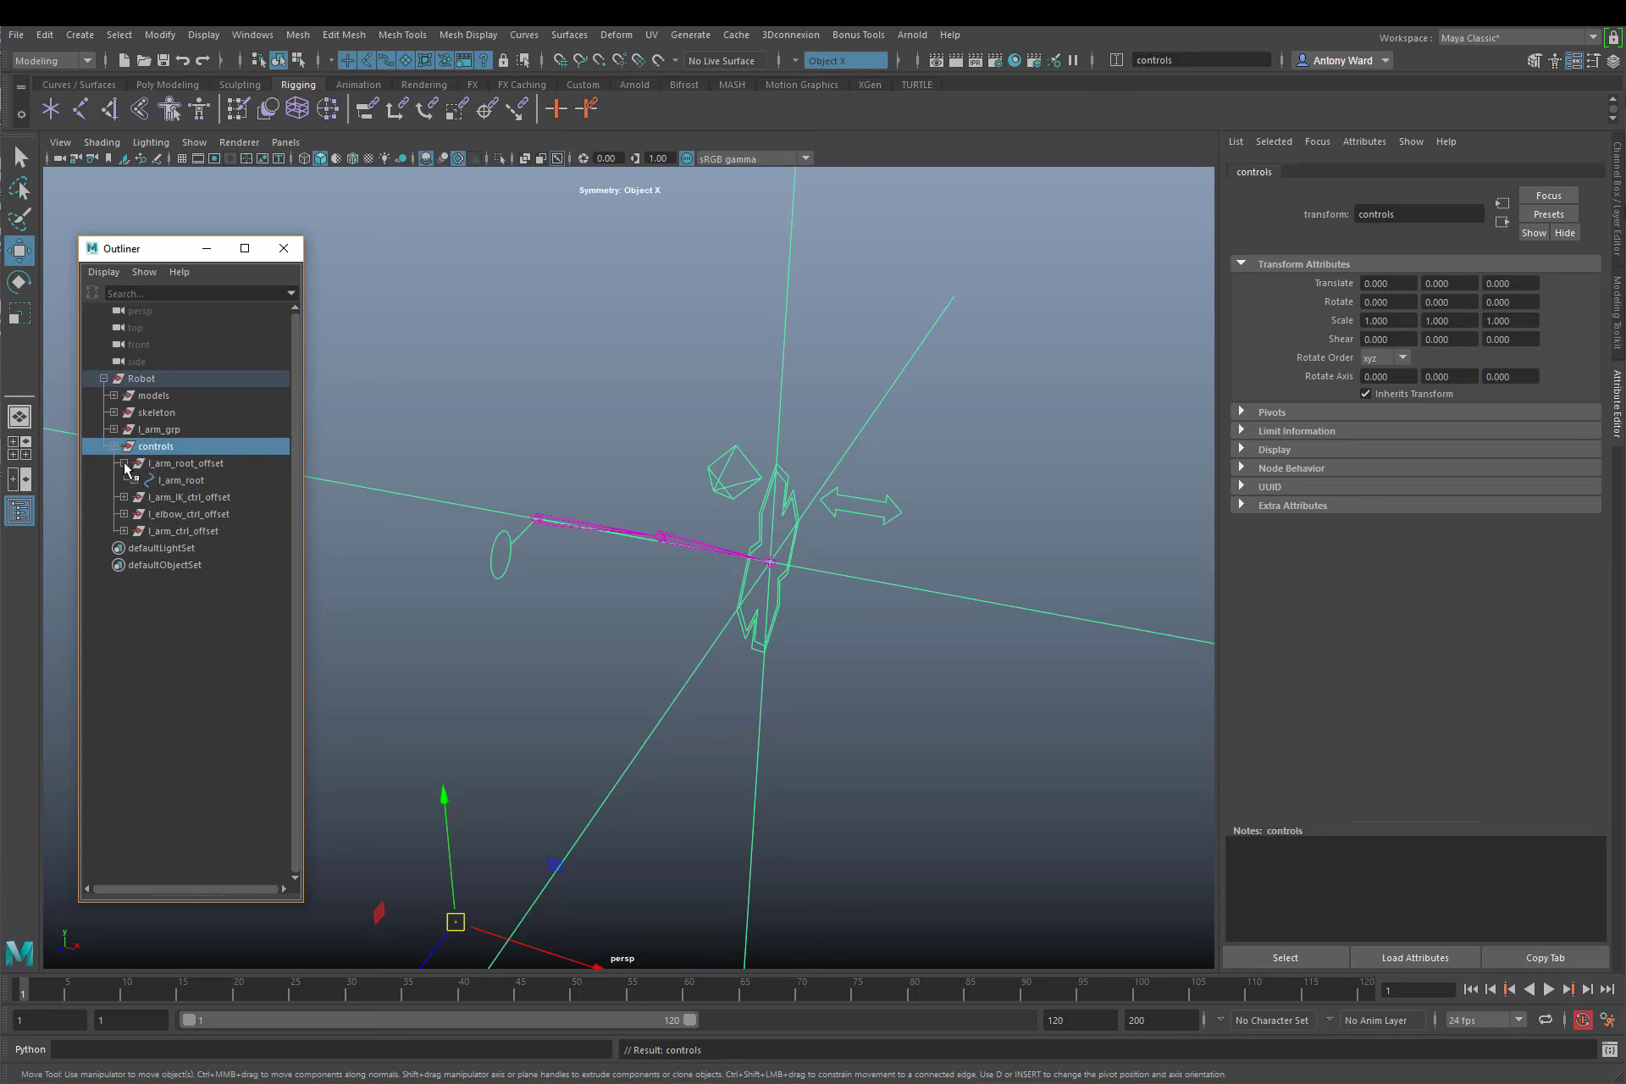
{"action": "left_click", "coordinate": [123, 463]}
Test whether l_arm_ctrl follows the wrist by moving the l_arm_IK_ctrl control upward, and undo the move
{"action": "left_click_drag", "start_coordinate": [871, 544], "coordinate": [852, 511], "text": "alt"}
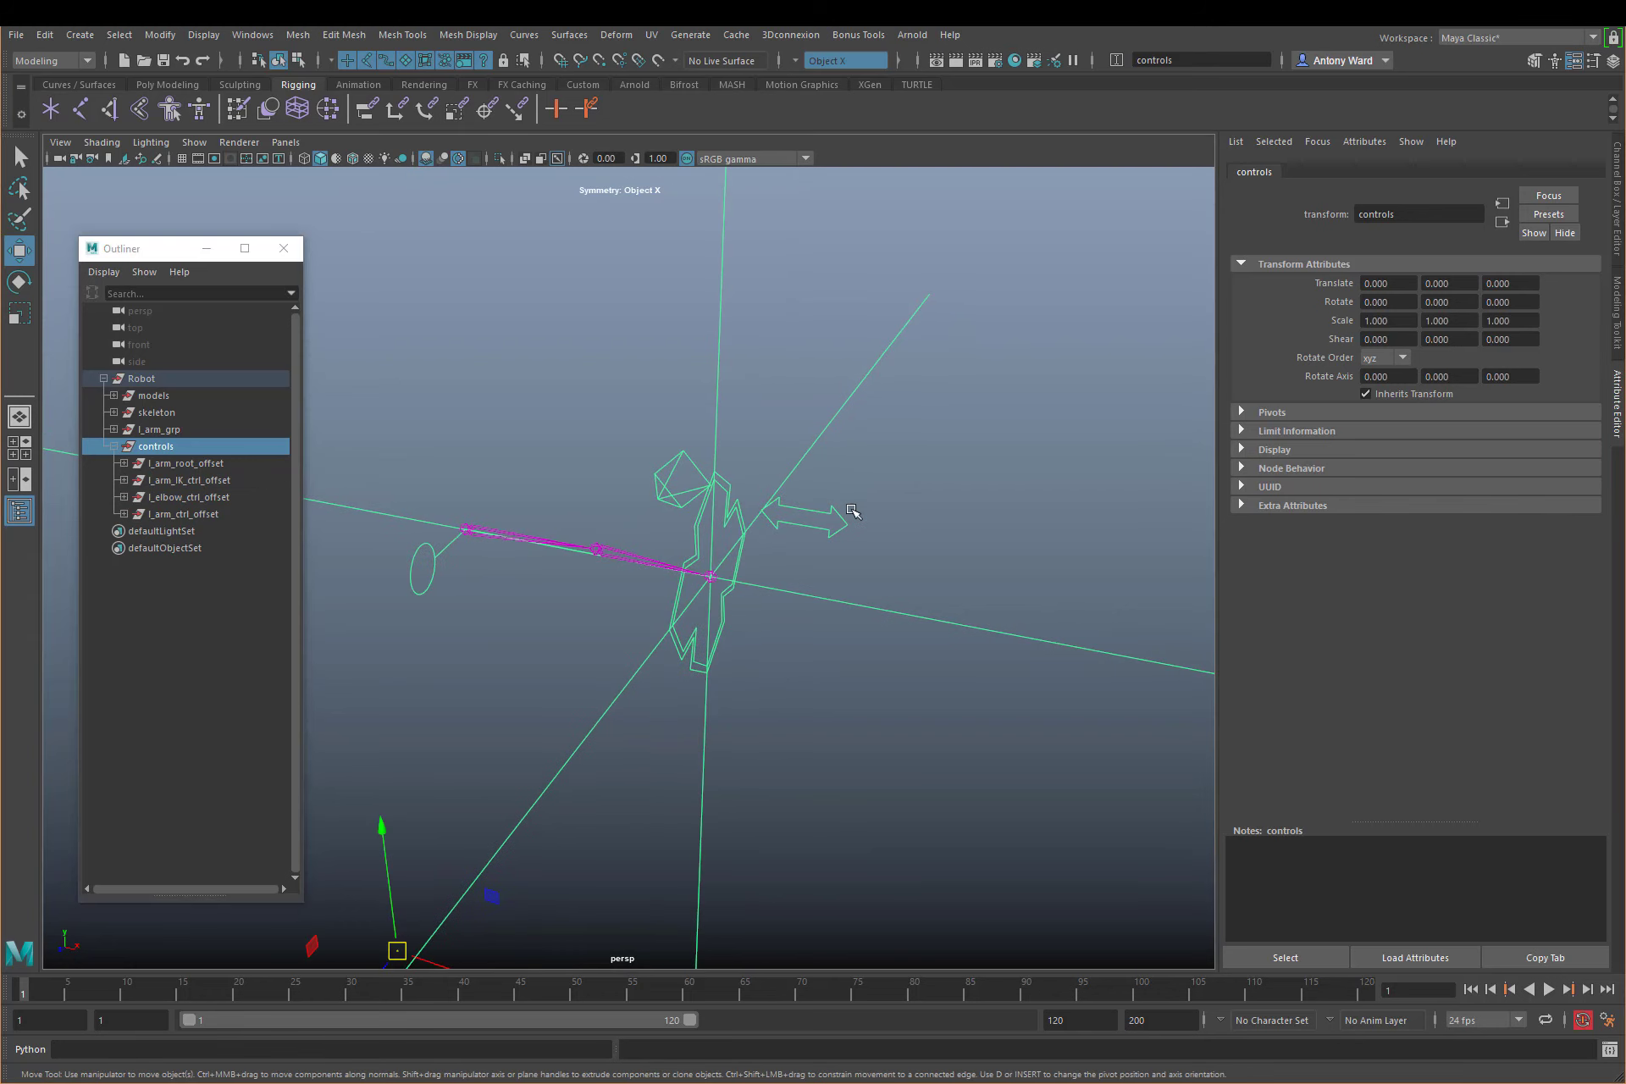
{"action": "left_click", "coordinate": [835, 537]}
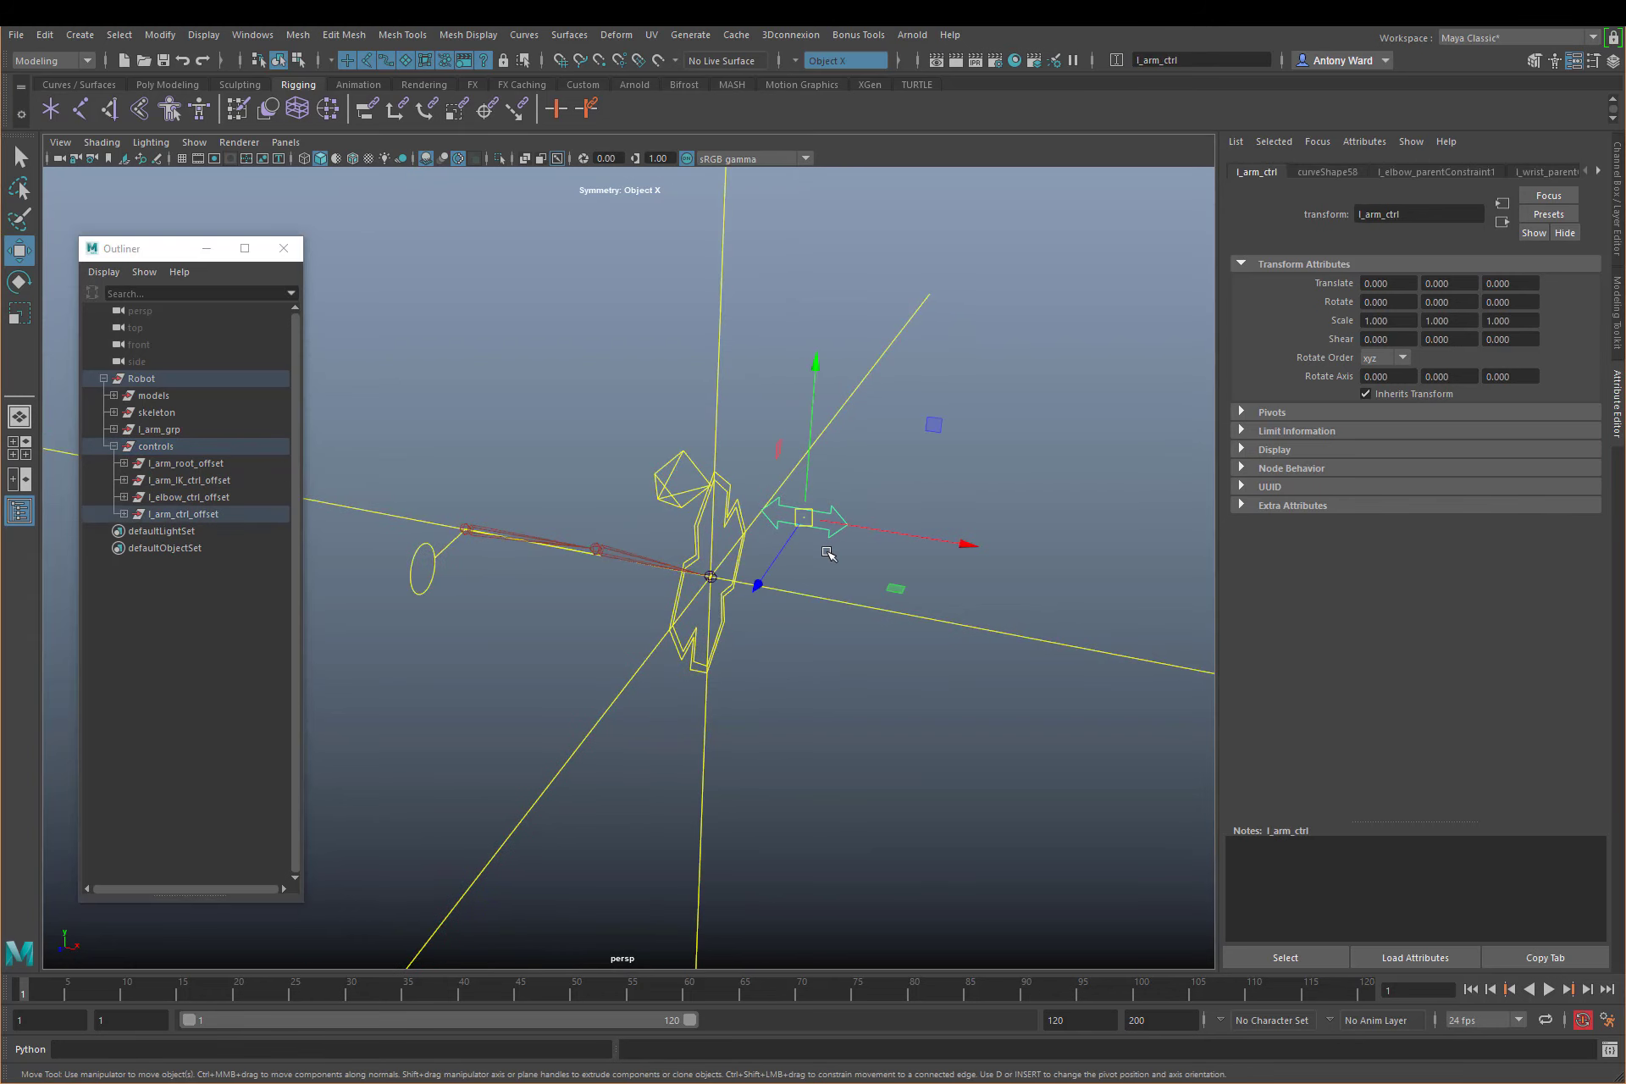
{"action": "left_click", "coordinate": [675, 604]}
{"action": "left_click_drag", "start_coordinate": [712, 579], "coordinate": [932, 280]}
{"action": "key", "text": "ctrl+z"}
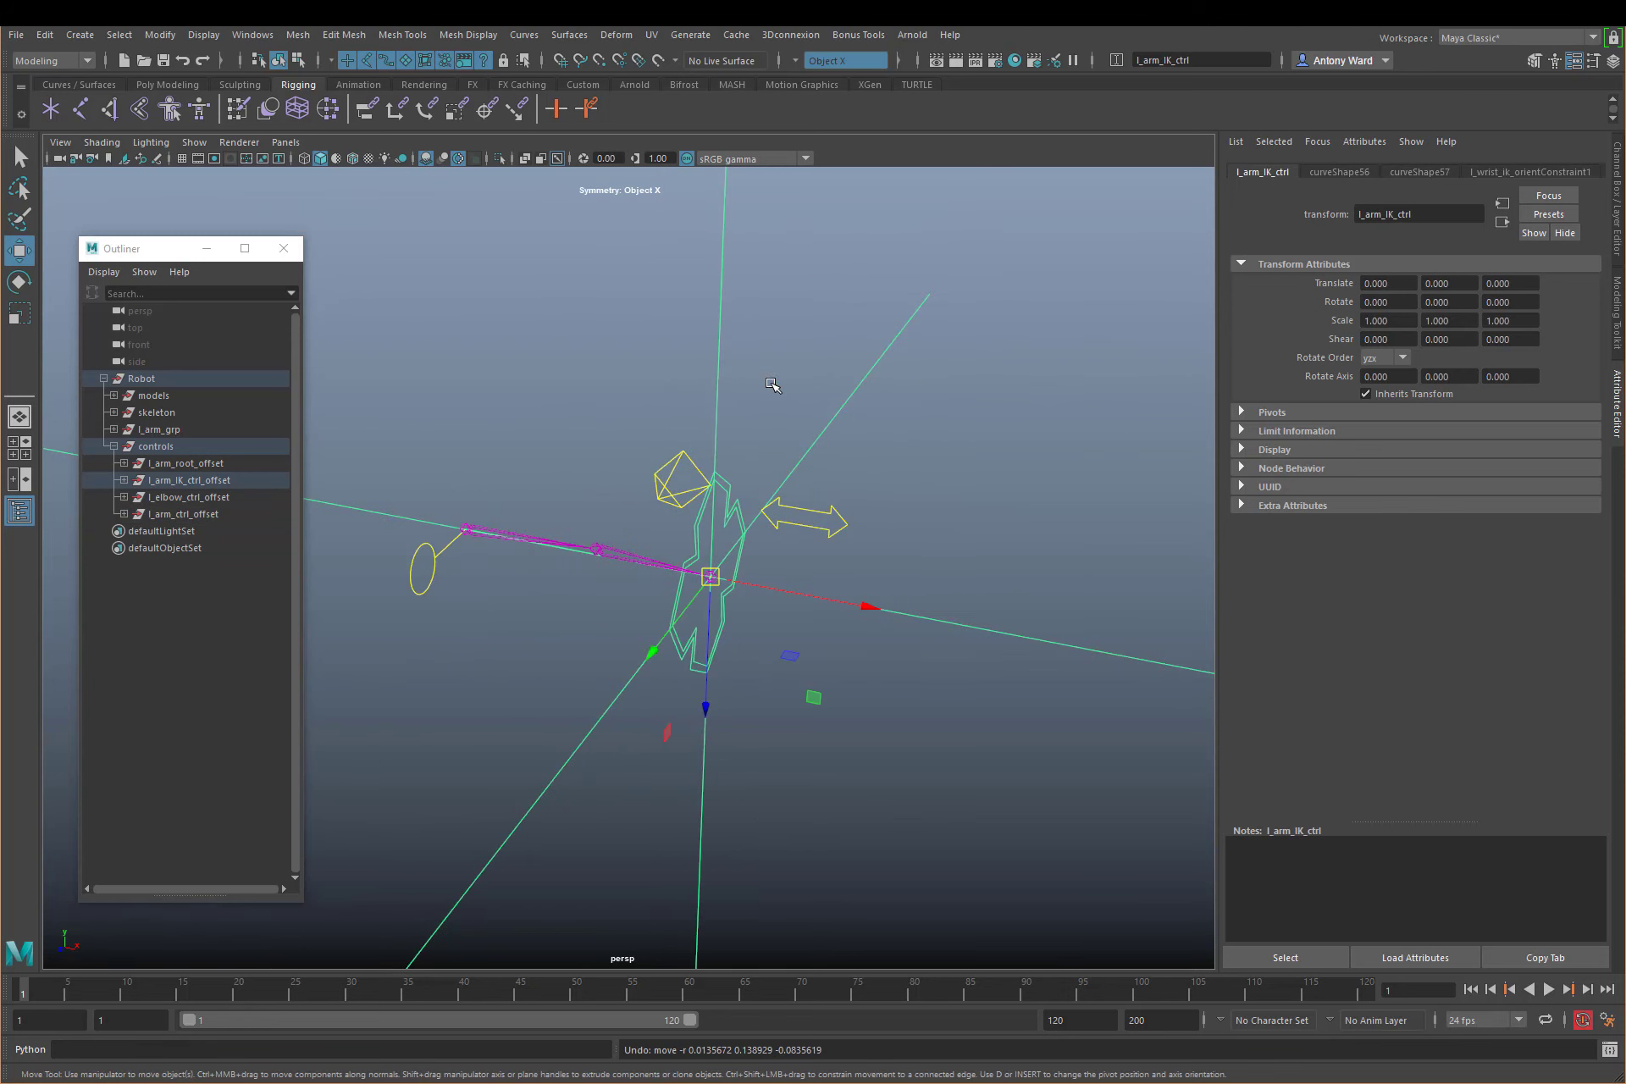
Reveal l_arm_ctrl under l_arm_ctrl_offset and move the l_arm_IK_ctrl control to about -0.083, 0.004, -0.056 to check the arm
{"action": "left_click", "coordinate": [849, 511]}
{"action": "left_click", "coordinate": [123, 514]}
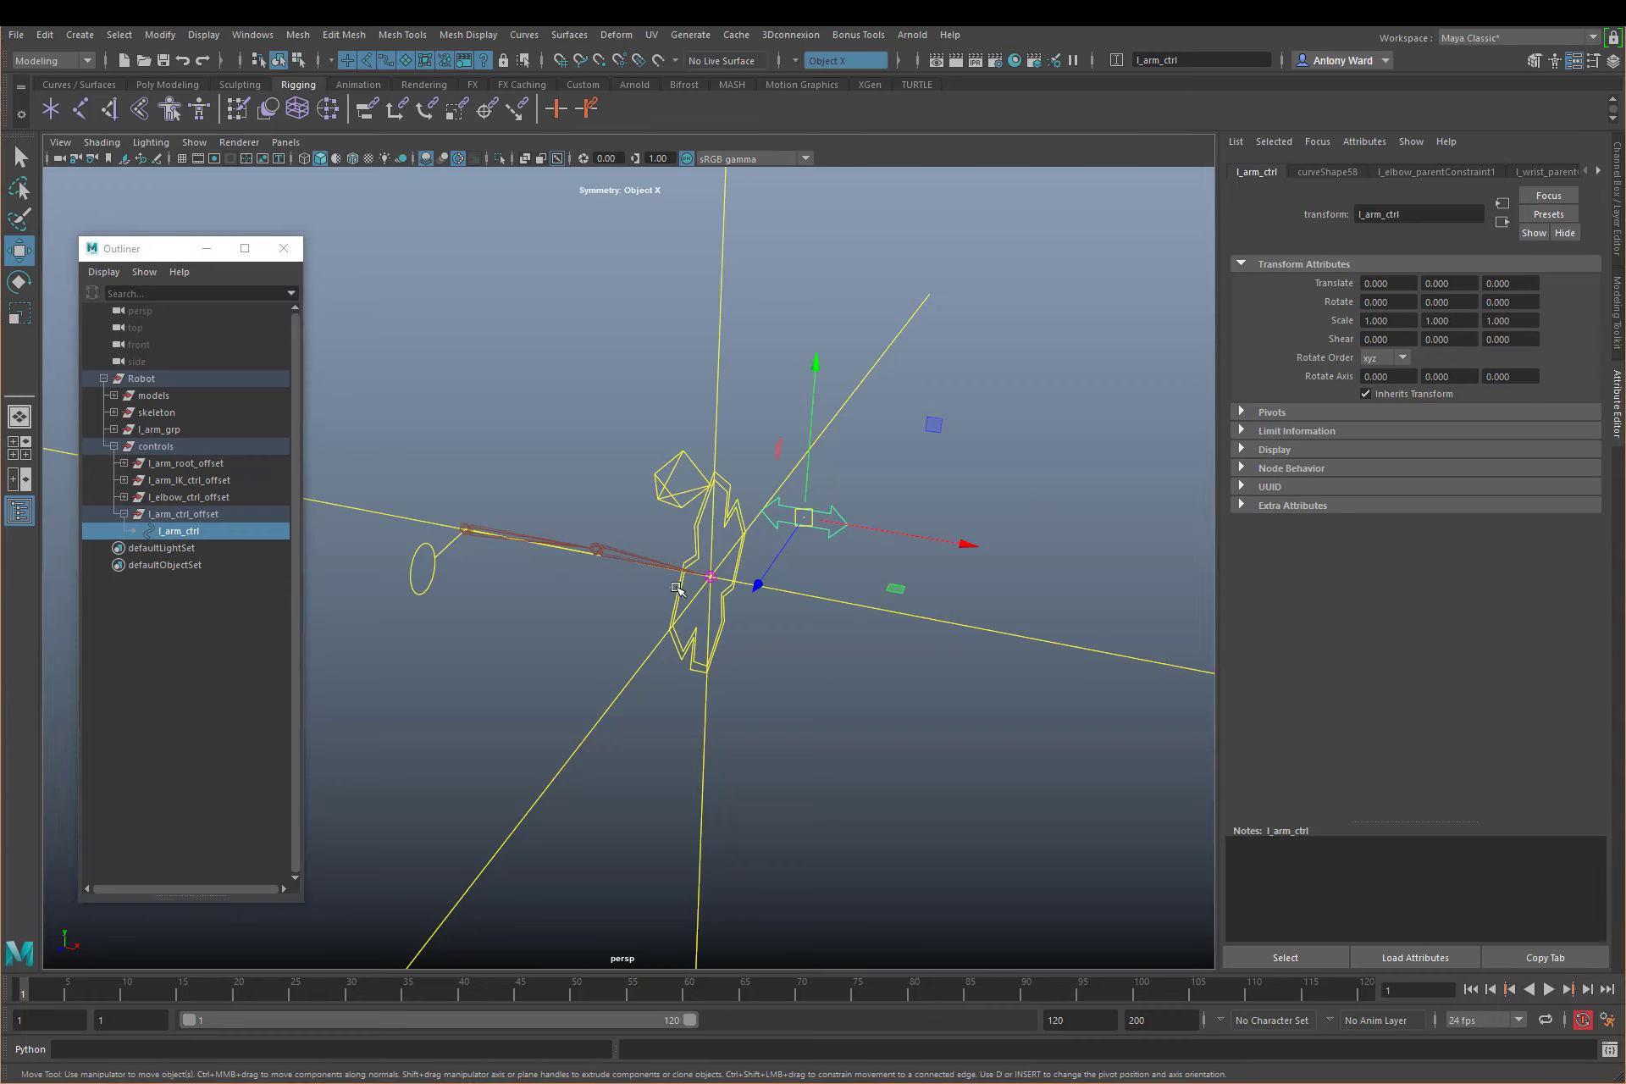
{"action": "left_click", "coordinate": [677, 588]}
{"action": "left_click_drag", "start_coordinate": [711, 576], "coordinate": [612, 497]}
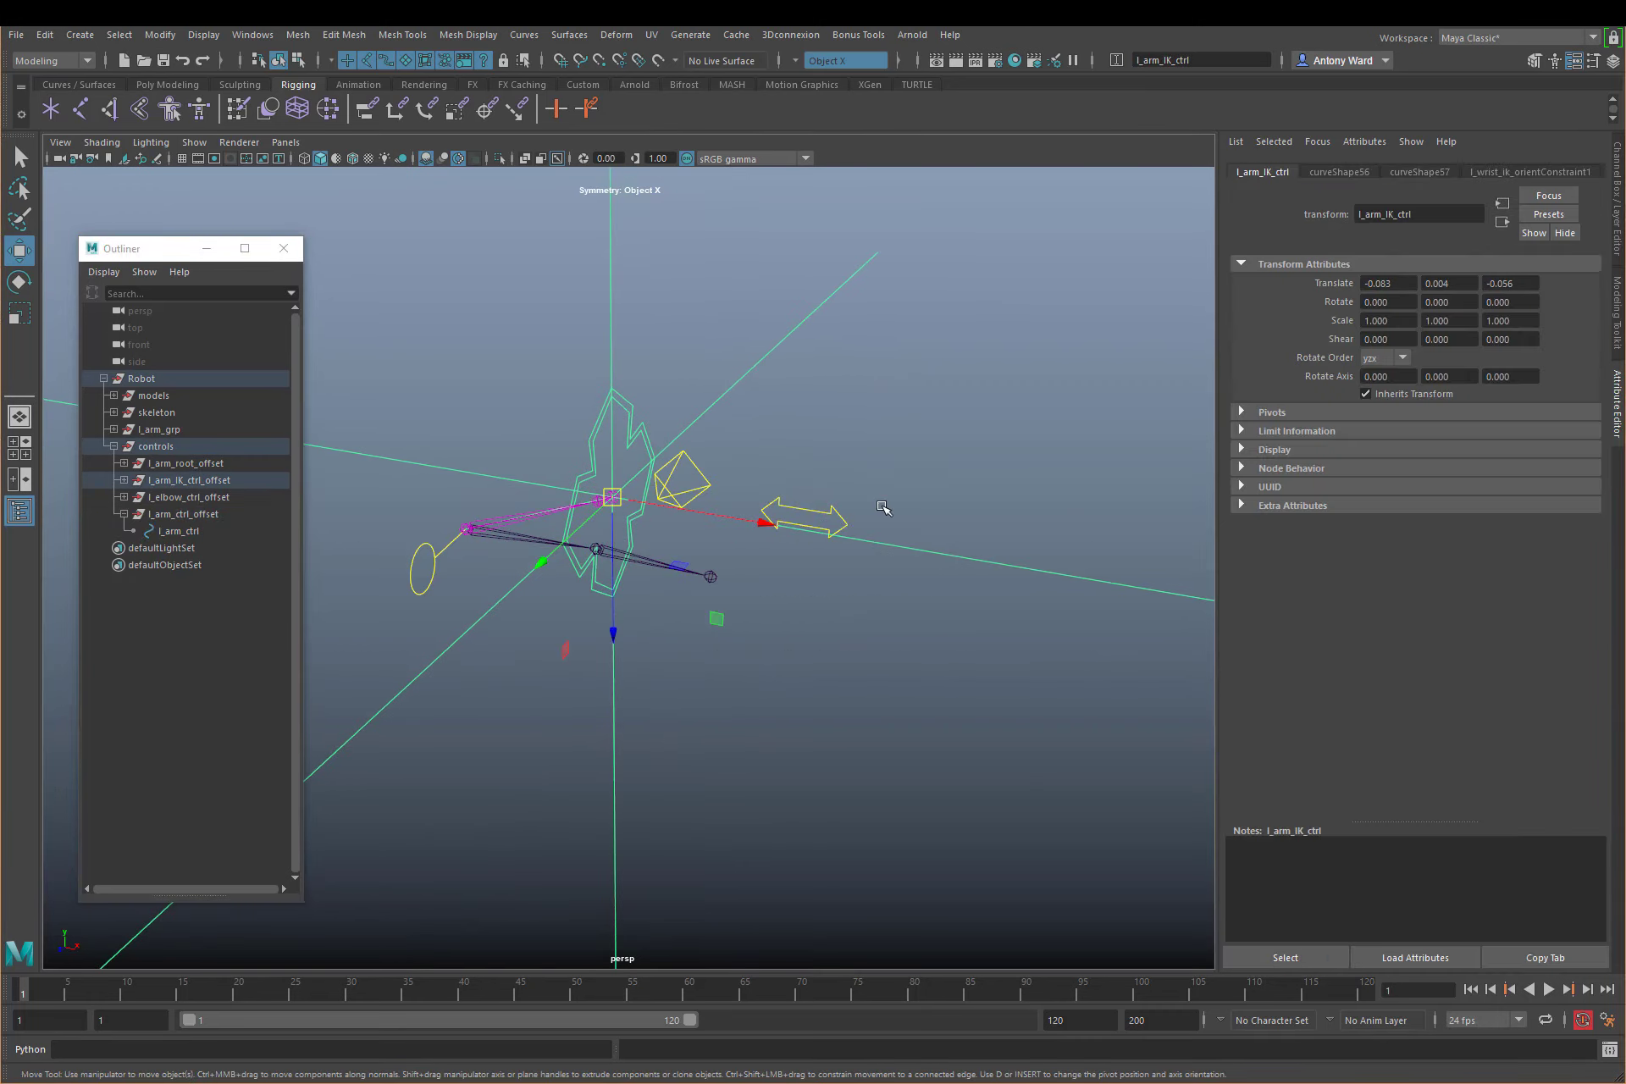
Undo the last l_arm_IK_ctrl move and select the l_wrist joint from the skeleton group followed by l_arm_ctrl_offset
{"action": "key", "text": "ctrl+z"}
{"action": "left_click", "coordinate": [815, 514]}
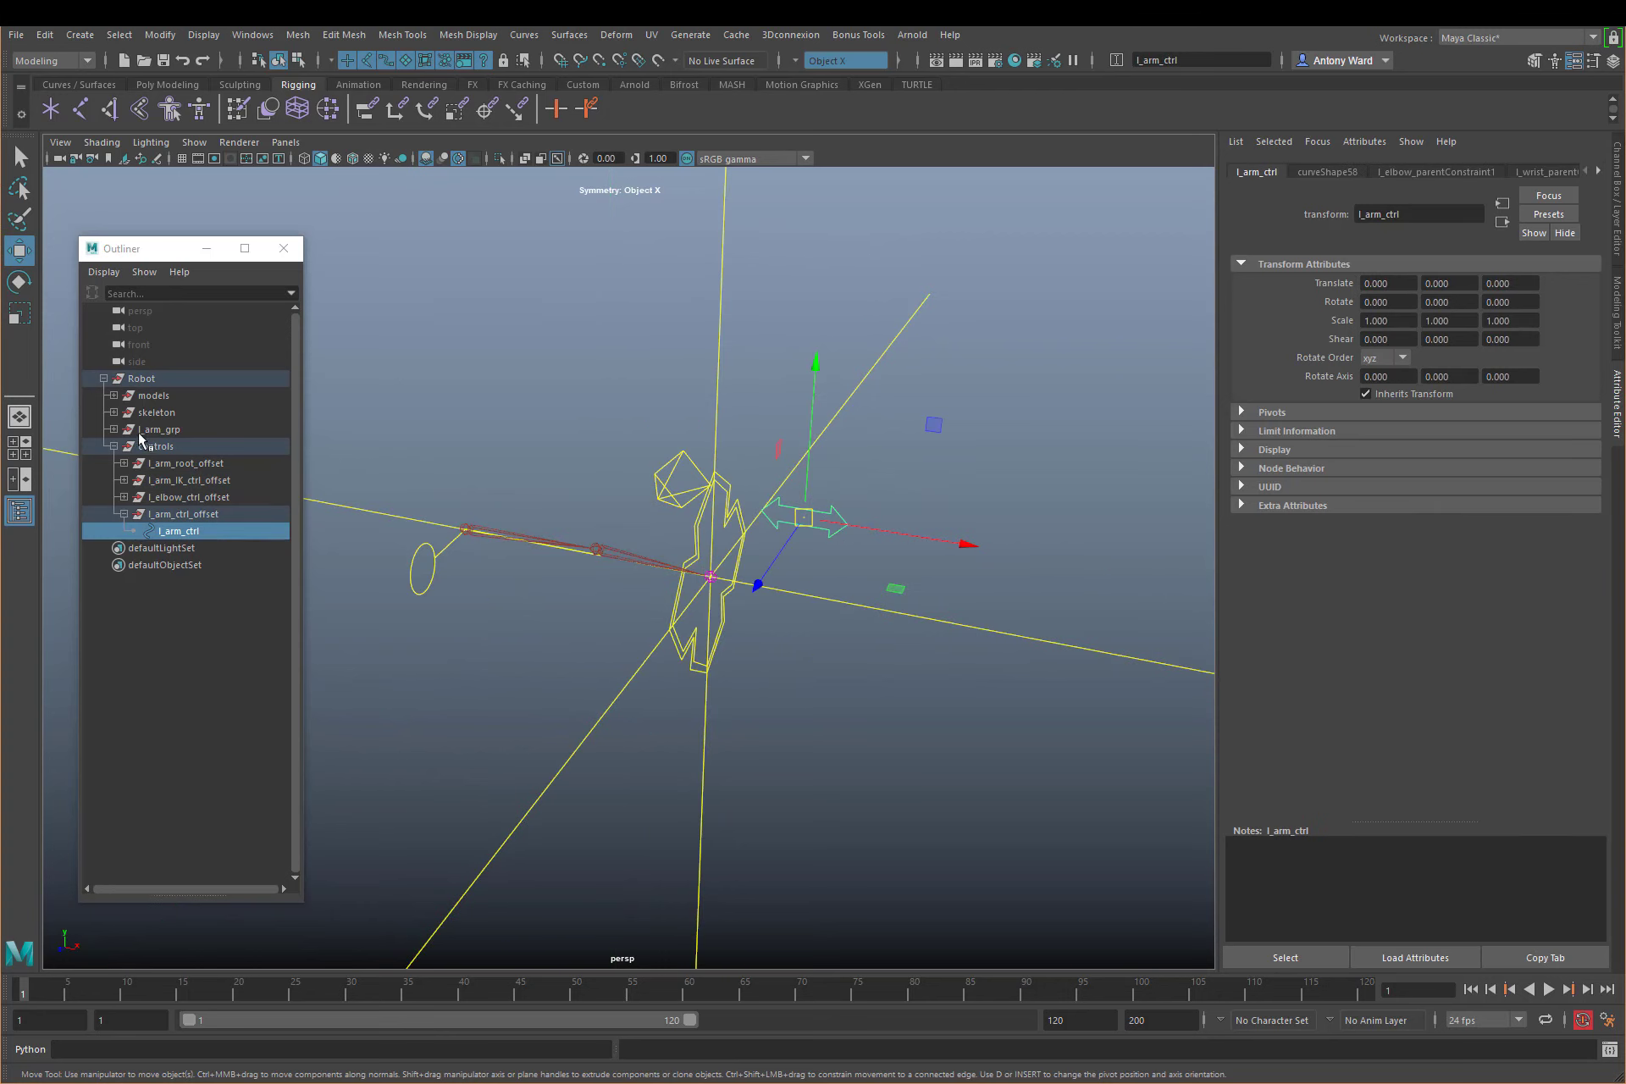
{"action": "left_click", "coordinate": [114, 413]}
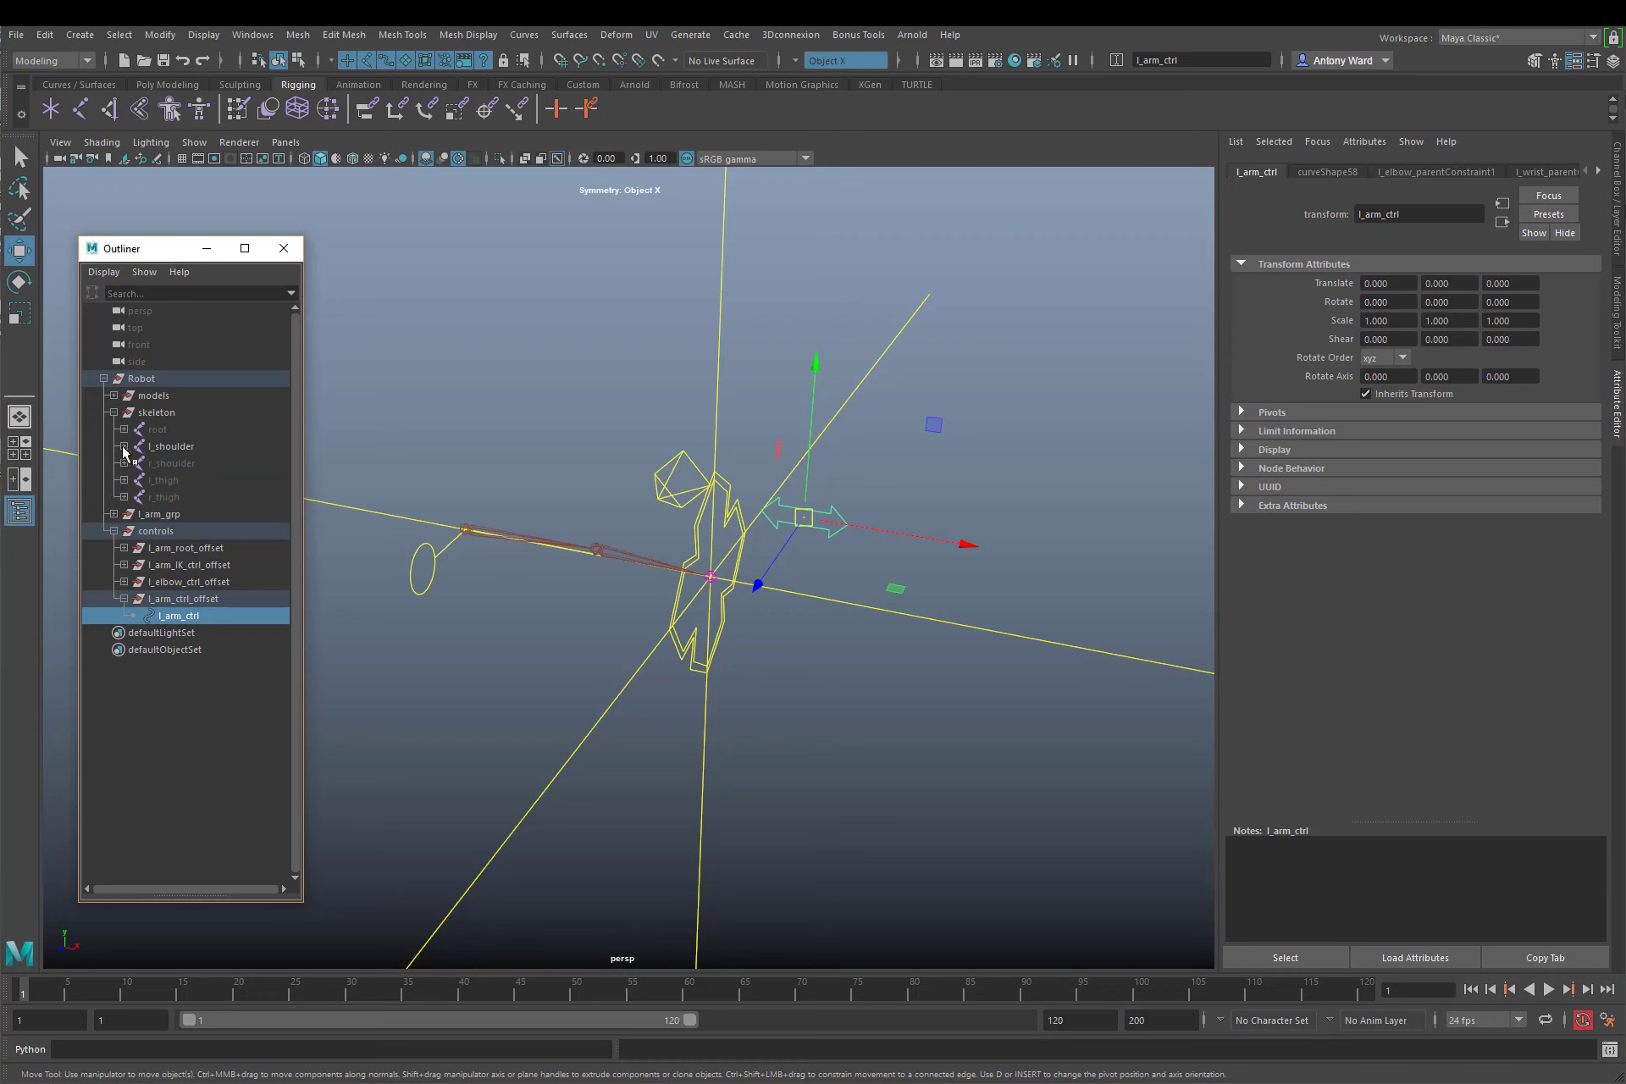
{"action": "left_click", "coordinate": [123, 446]}
{"action": "left_click", "coordinate": [134, 463]}
{"action": "left_click", "coordinate": [186, 480]}
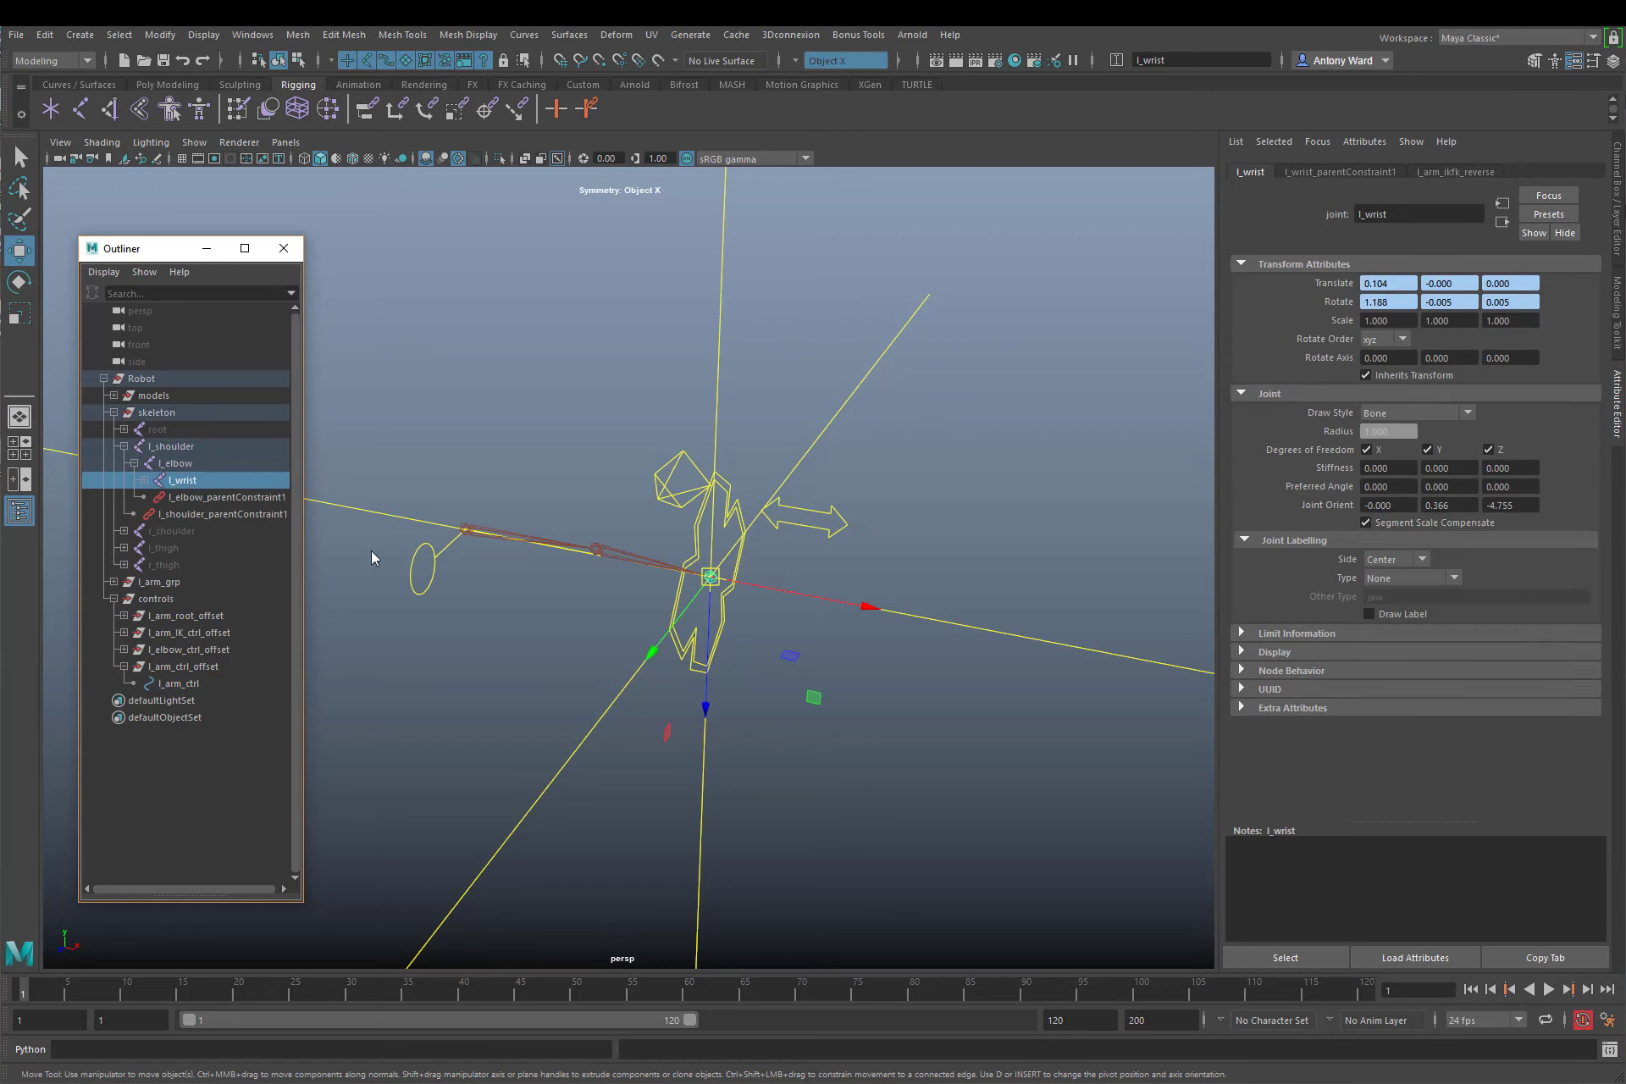
{"action": "left_click", "coordinate": [195, 667], "text": "ctrl"}
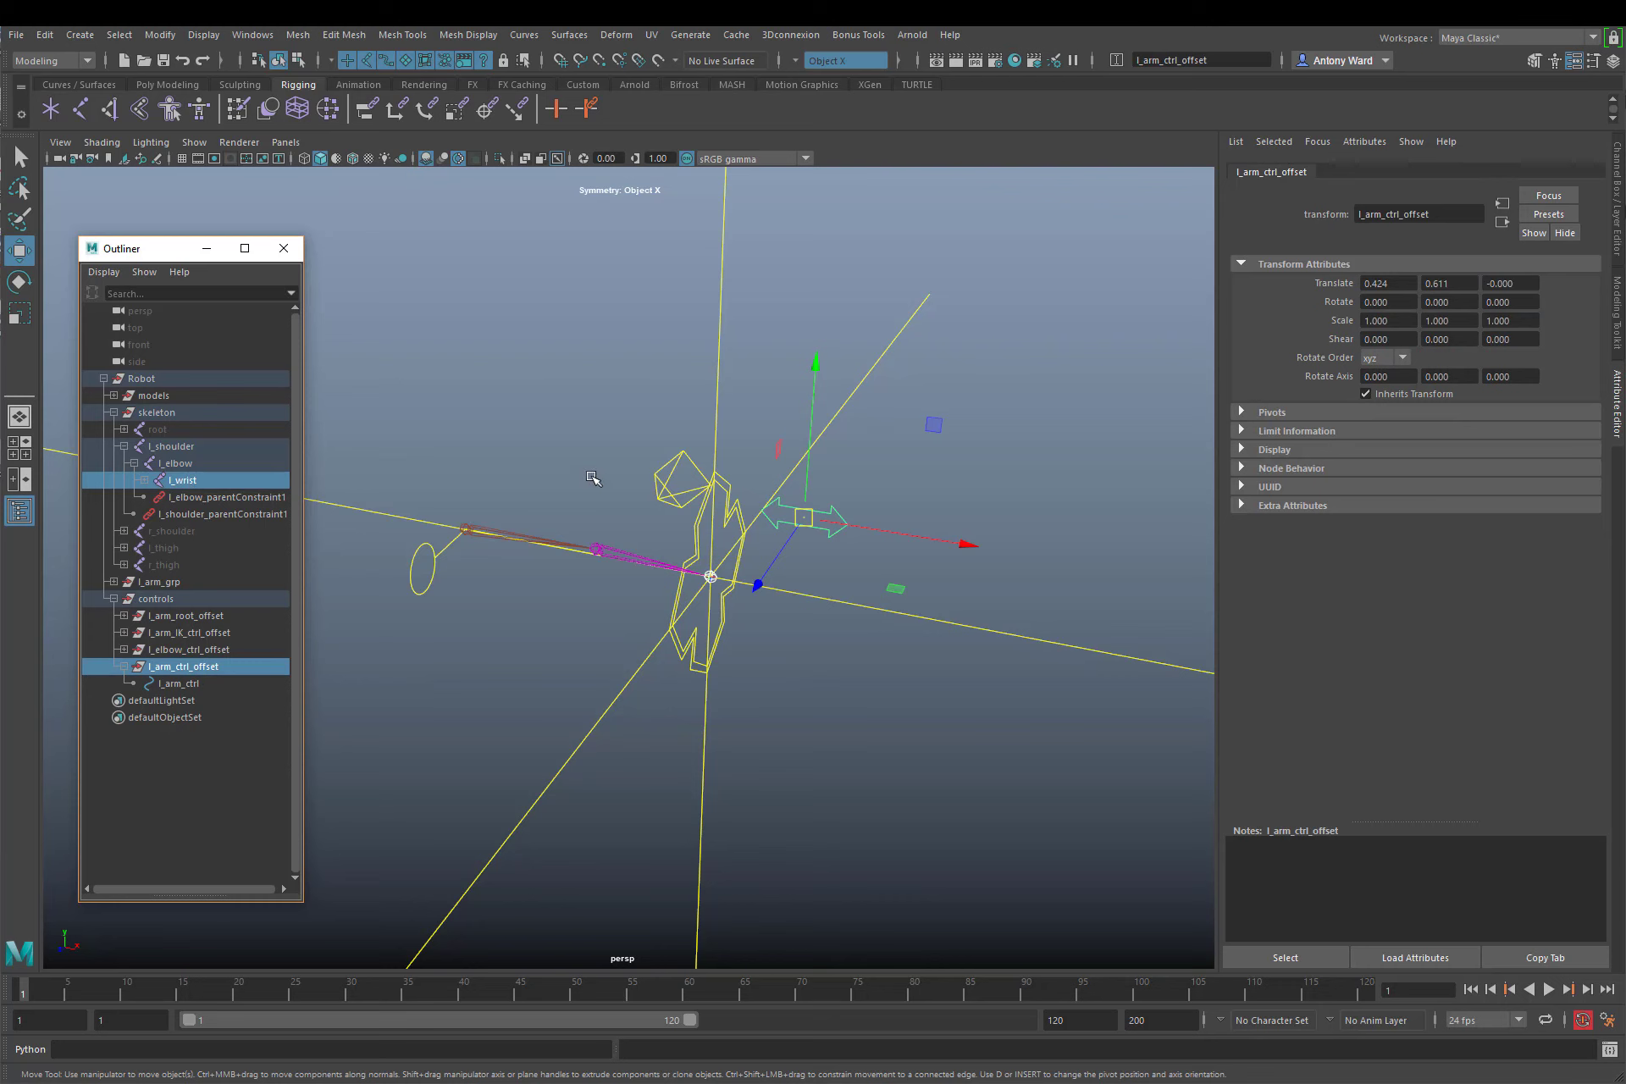
{"action": "key", "text": "space"}
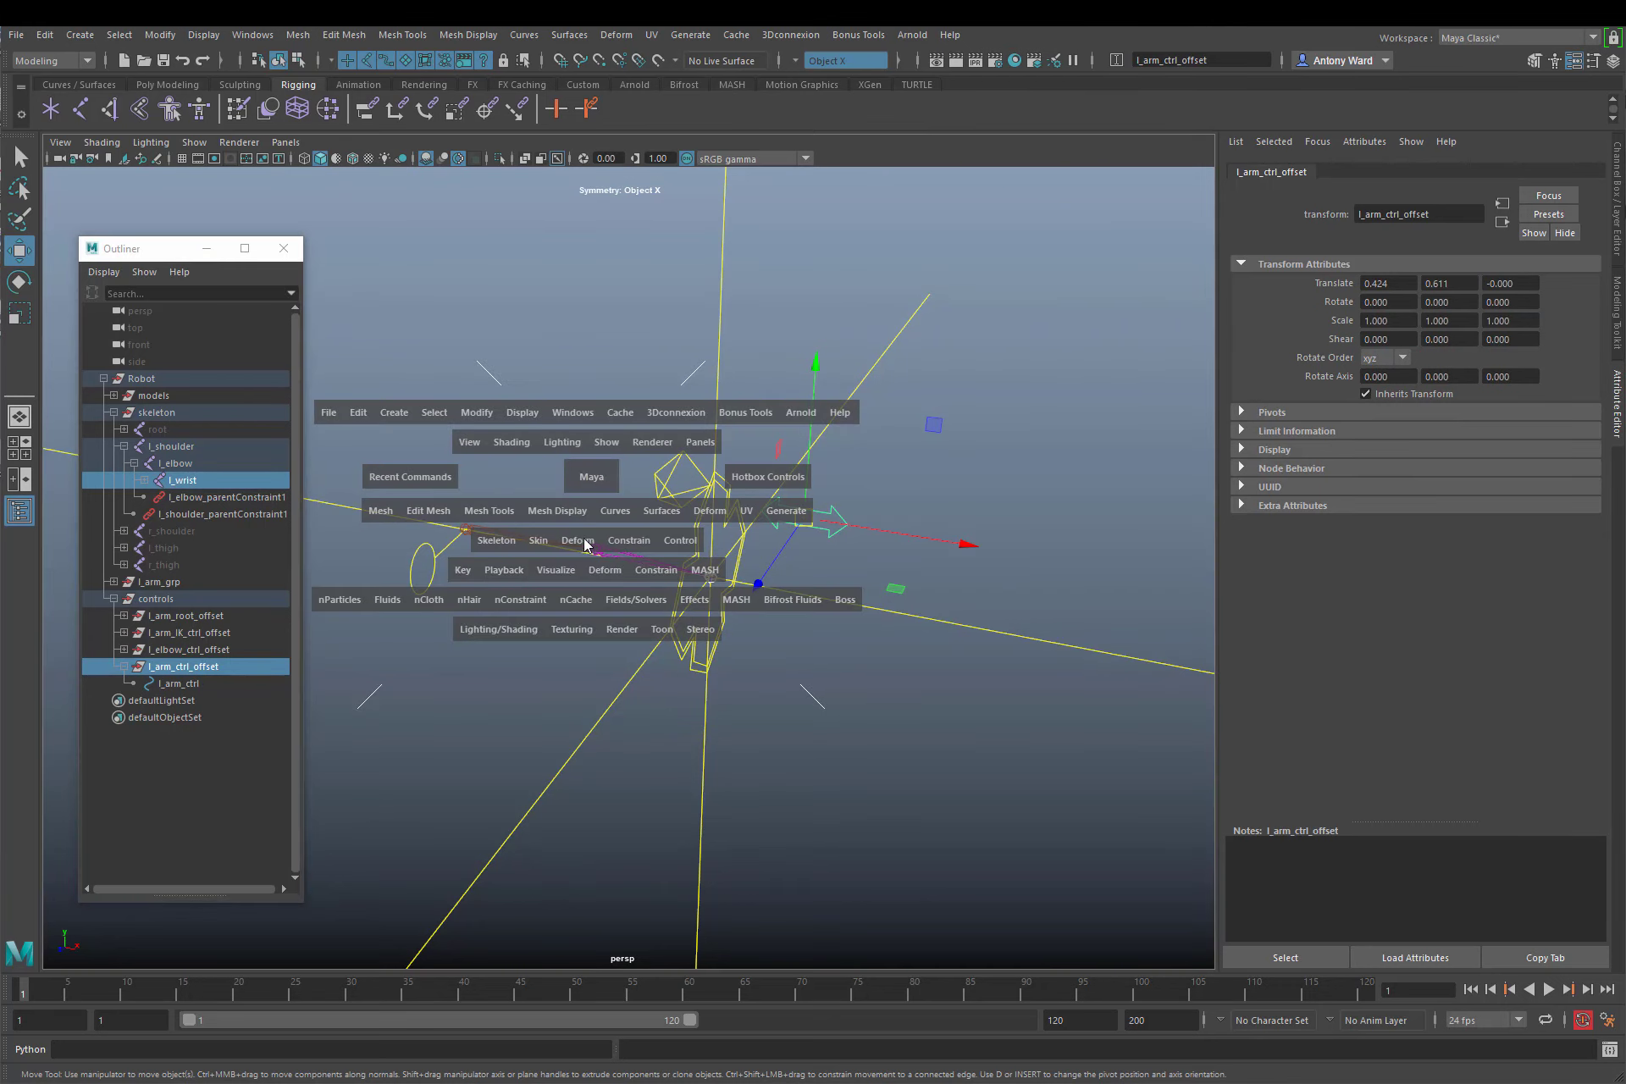
{"action": "left_click", "coordinate": [633, 540]}
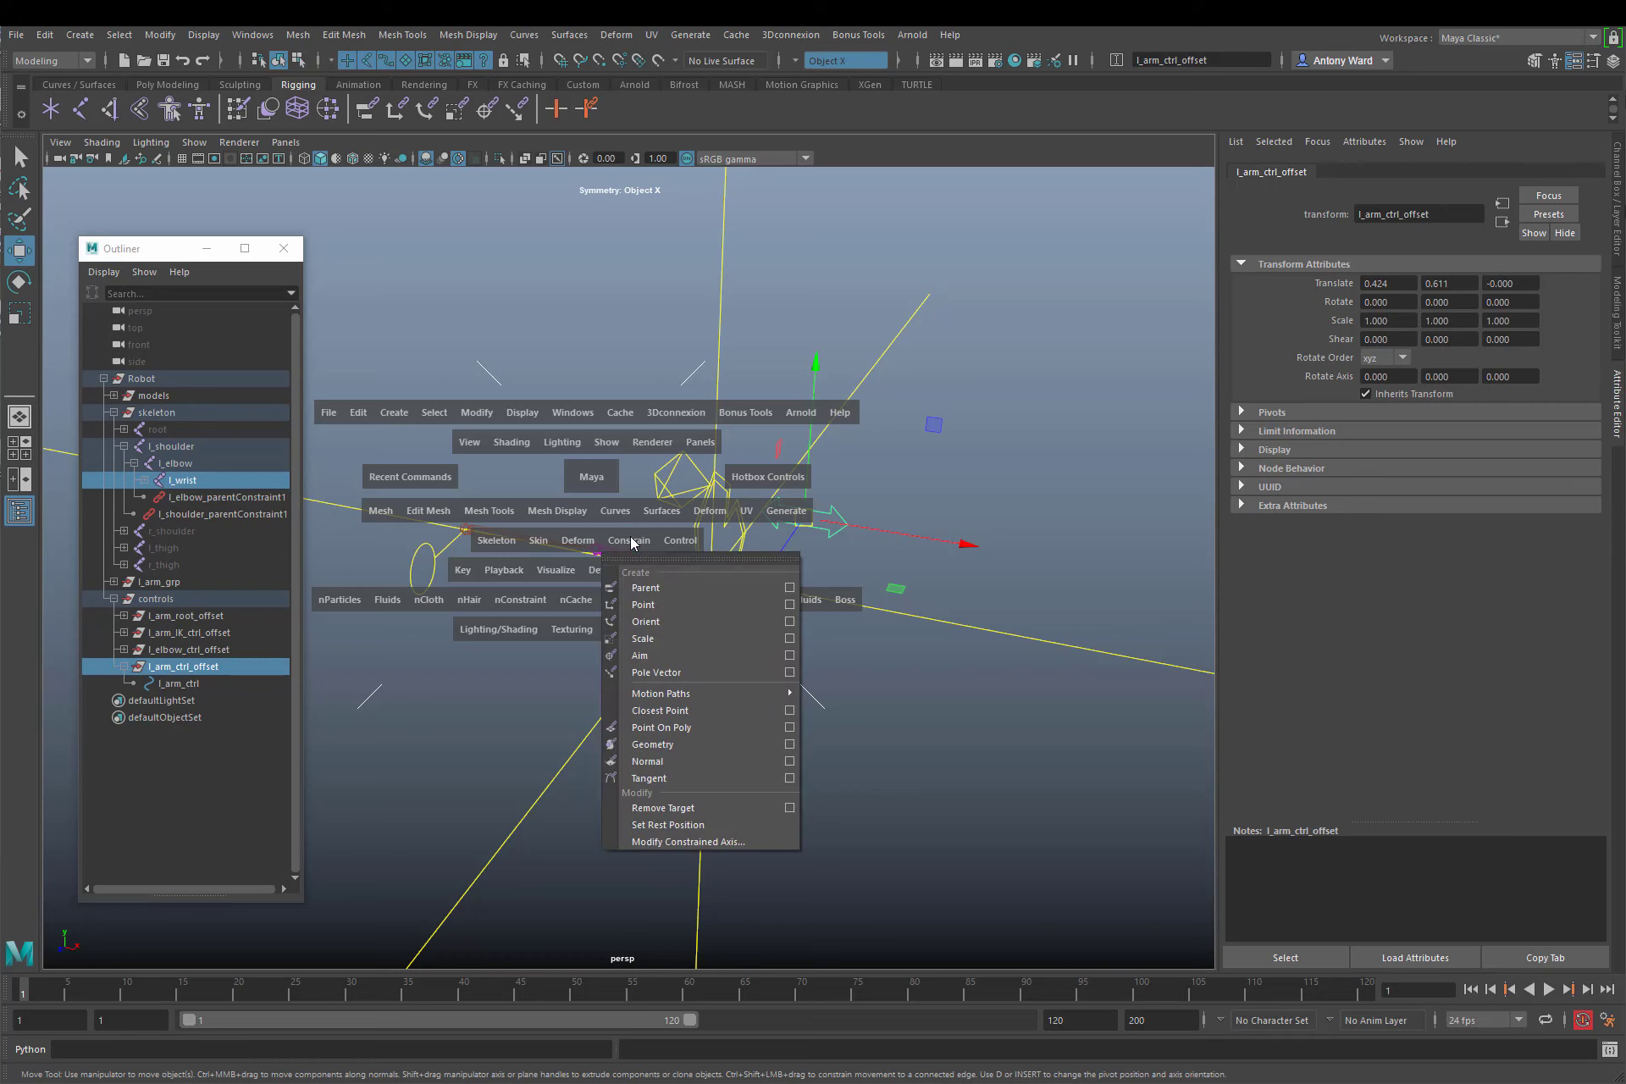
{"action": "left_click", "coordinate": [654, 602]}
{"action": "key", "text": "ctrl+z"}
Point-constrain l_arm_ctrl_offset to the l_wrist joint on all axes with Maintain Offset enabled
{"action": "key", "text": "space"}
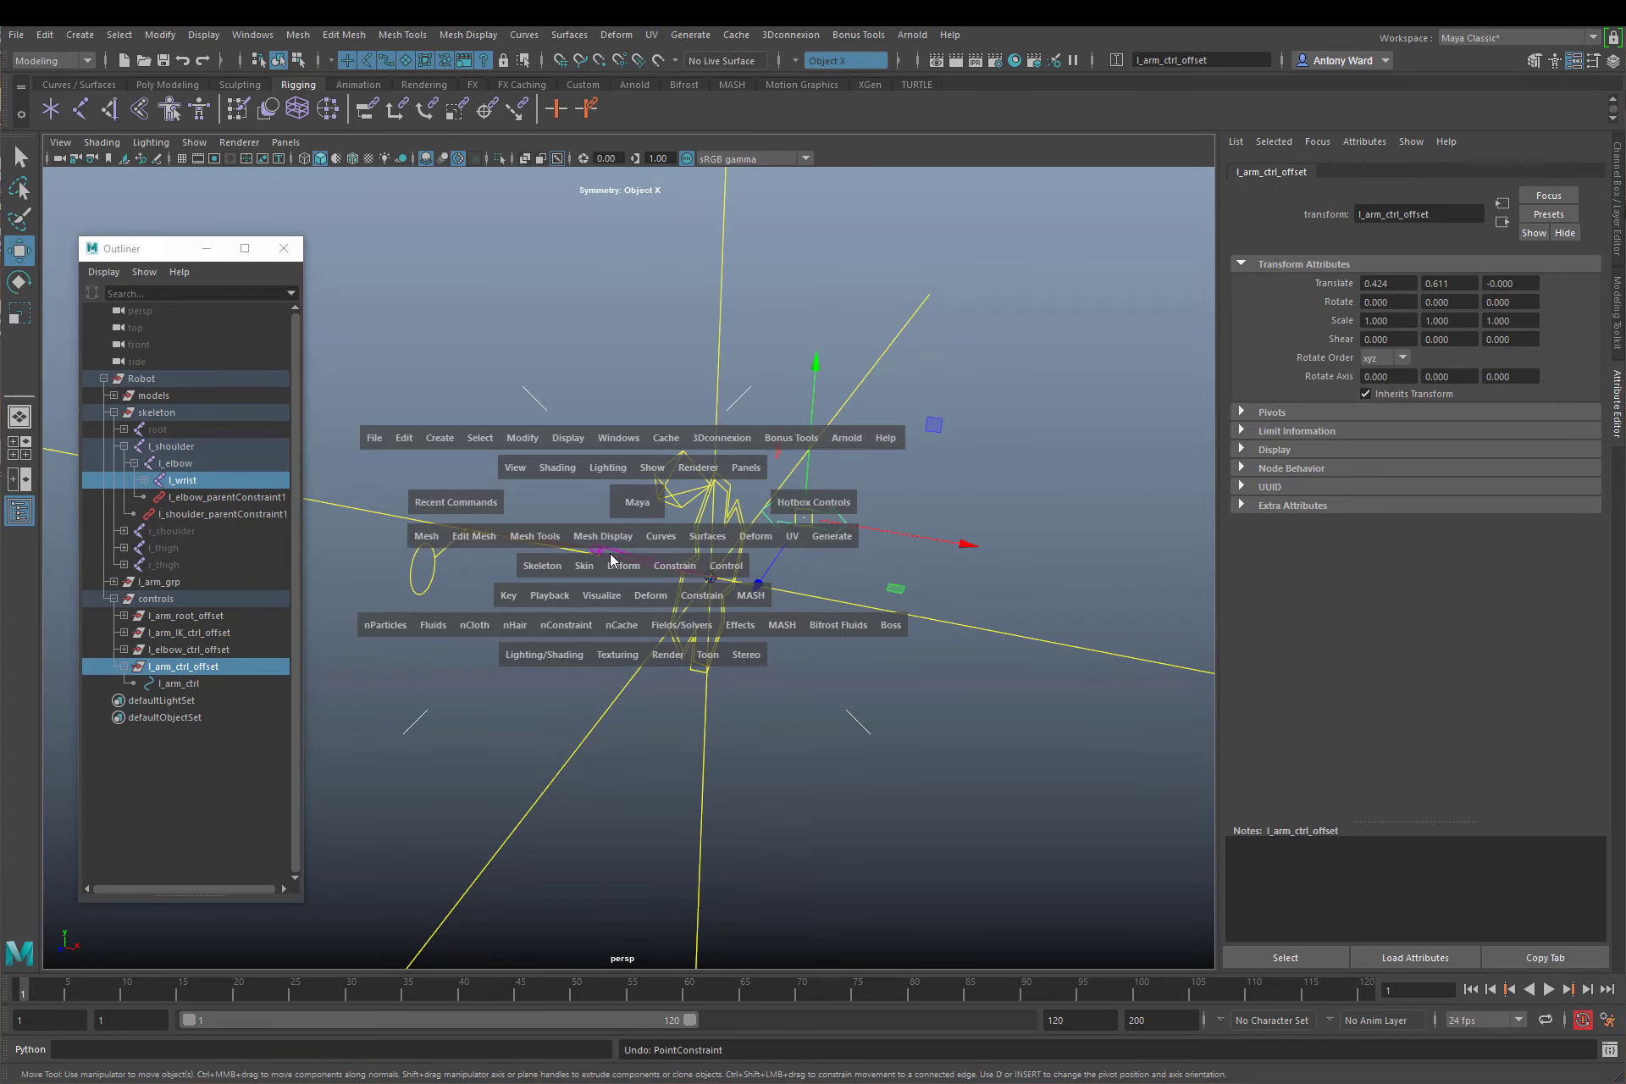
{"action": "left_click", "coordinate": [658, 570]}
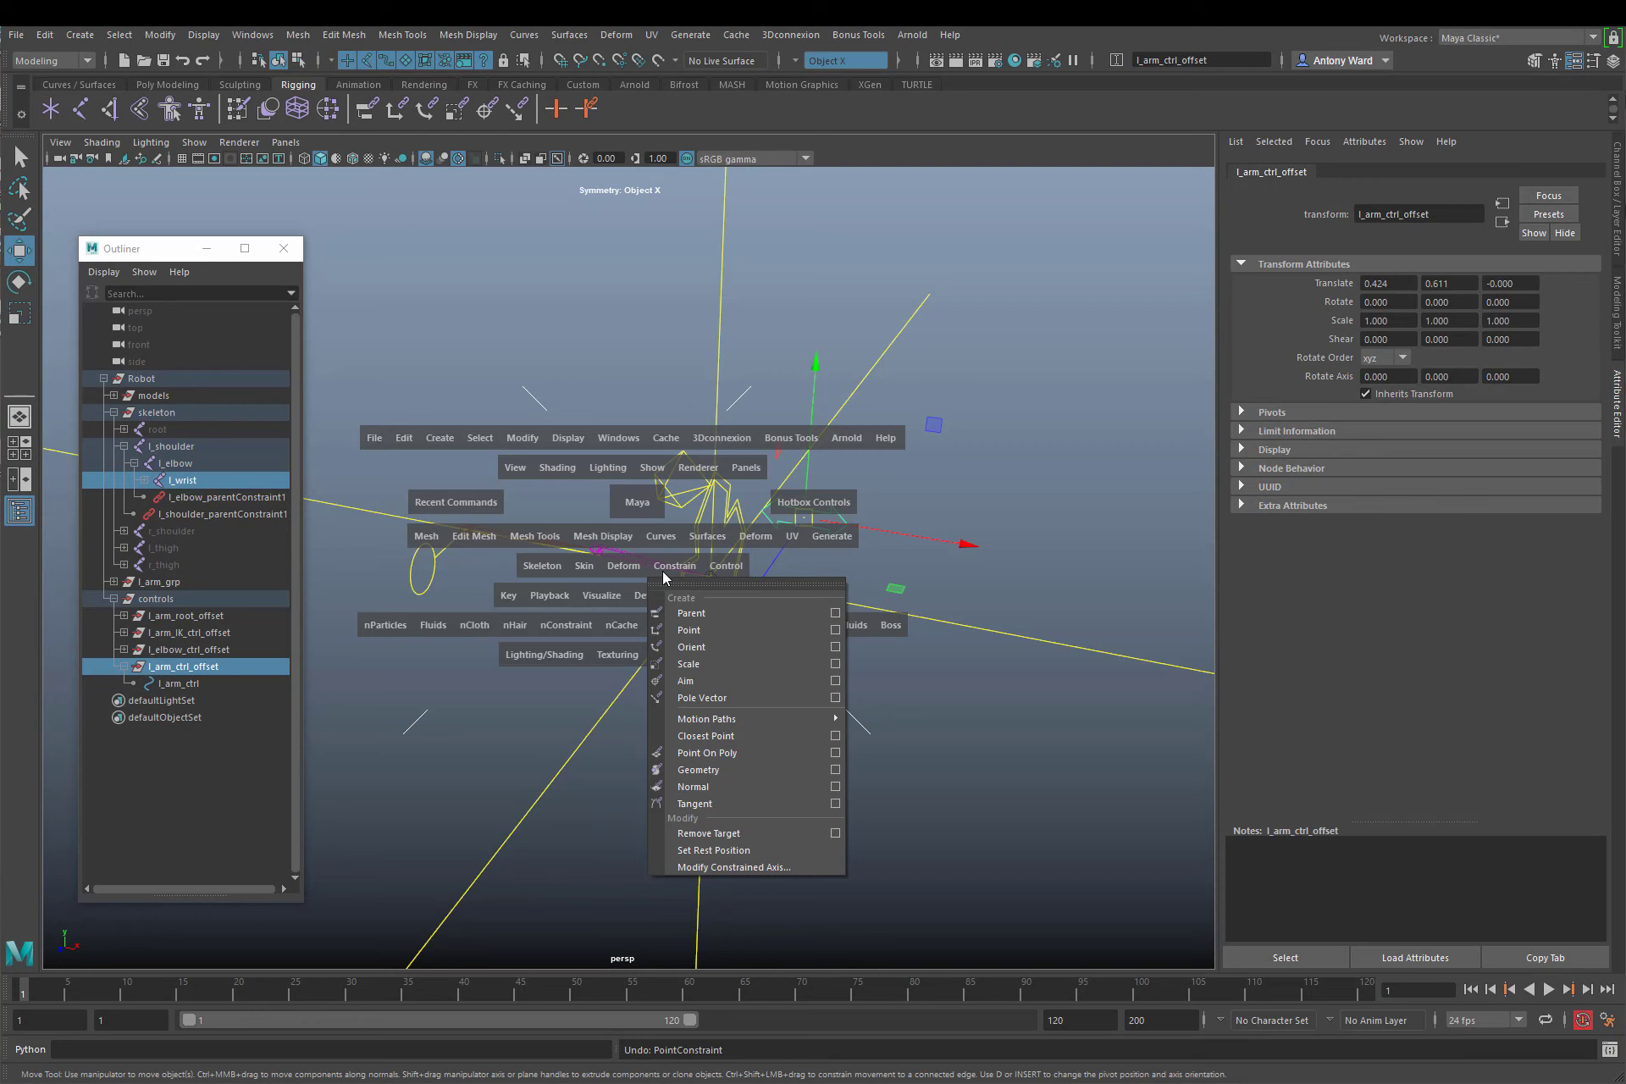
{"action": "left_click", "coordinate": [834, 631]}
{"action": "left_click", "coordinate": [673, 404]}
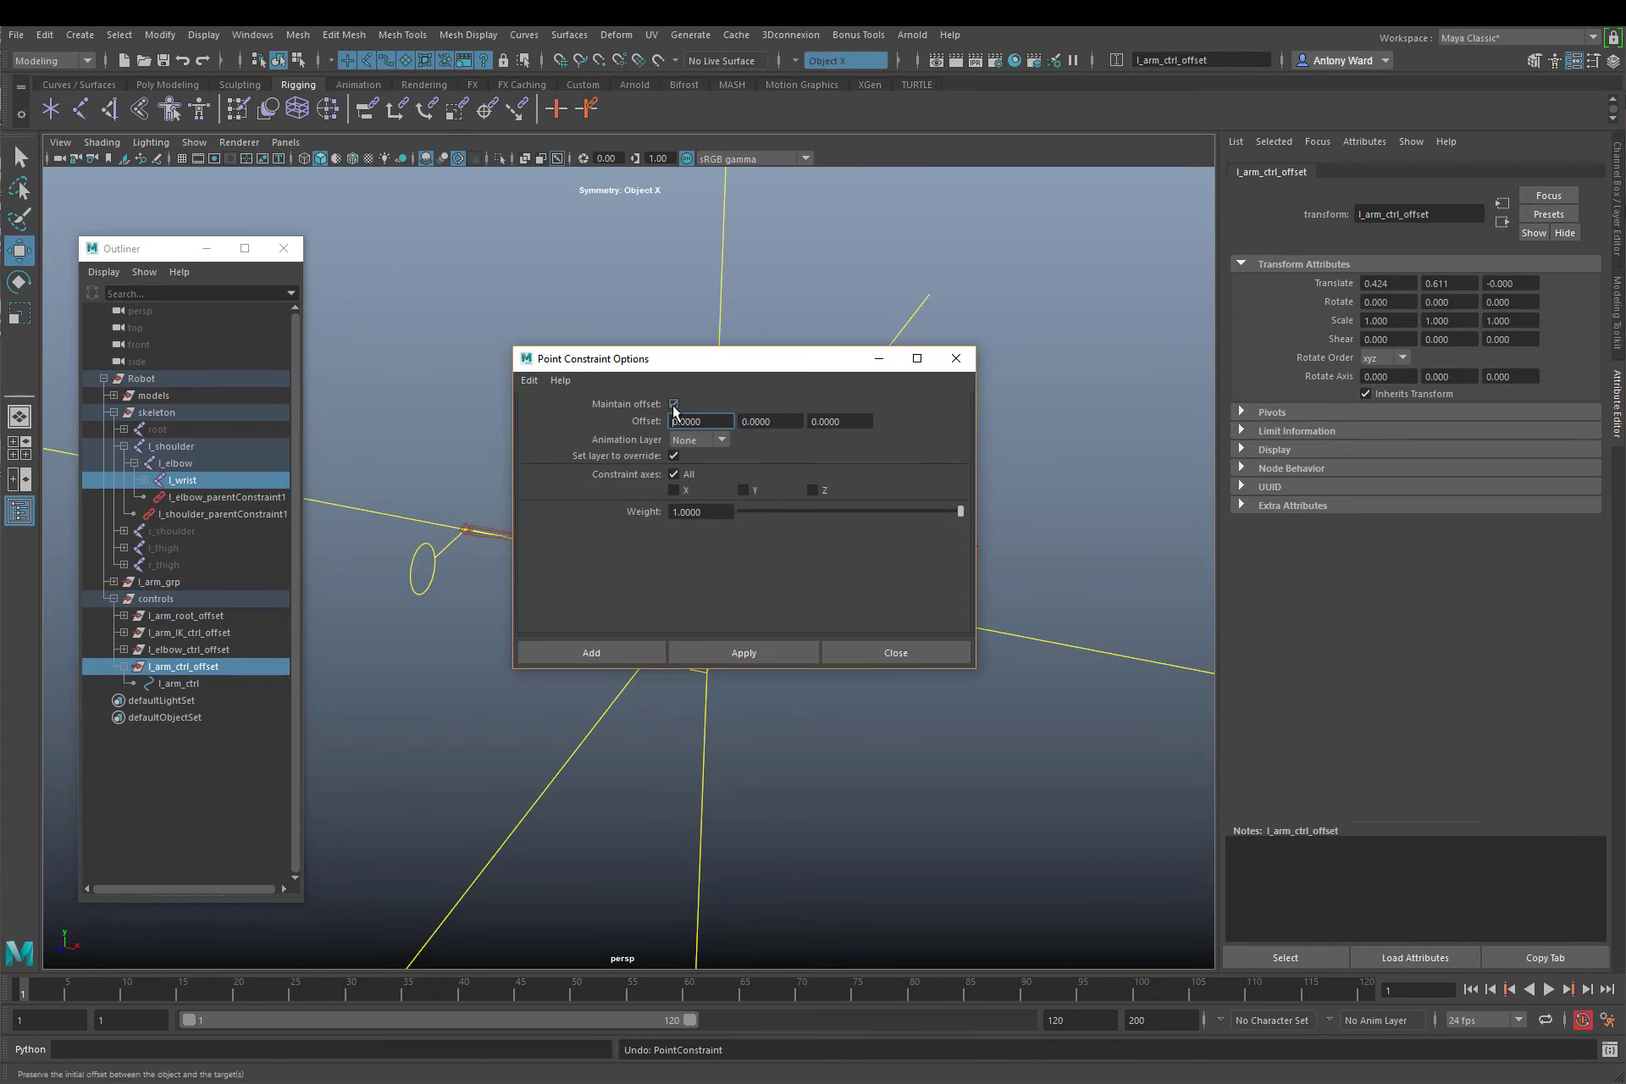
{"action": "left_click_drag", "start_coordinate": [755, 362], "coordinate": [1163, 242]}
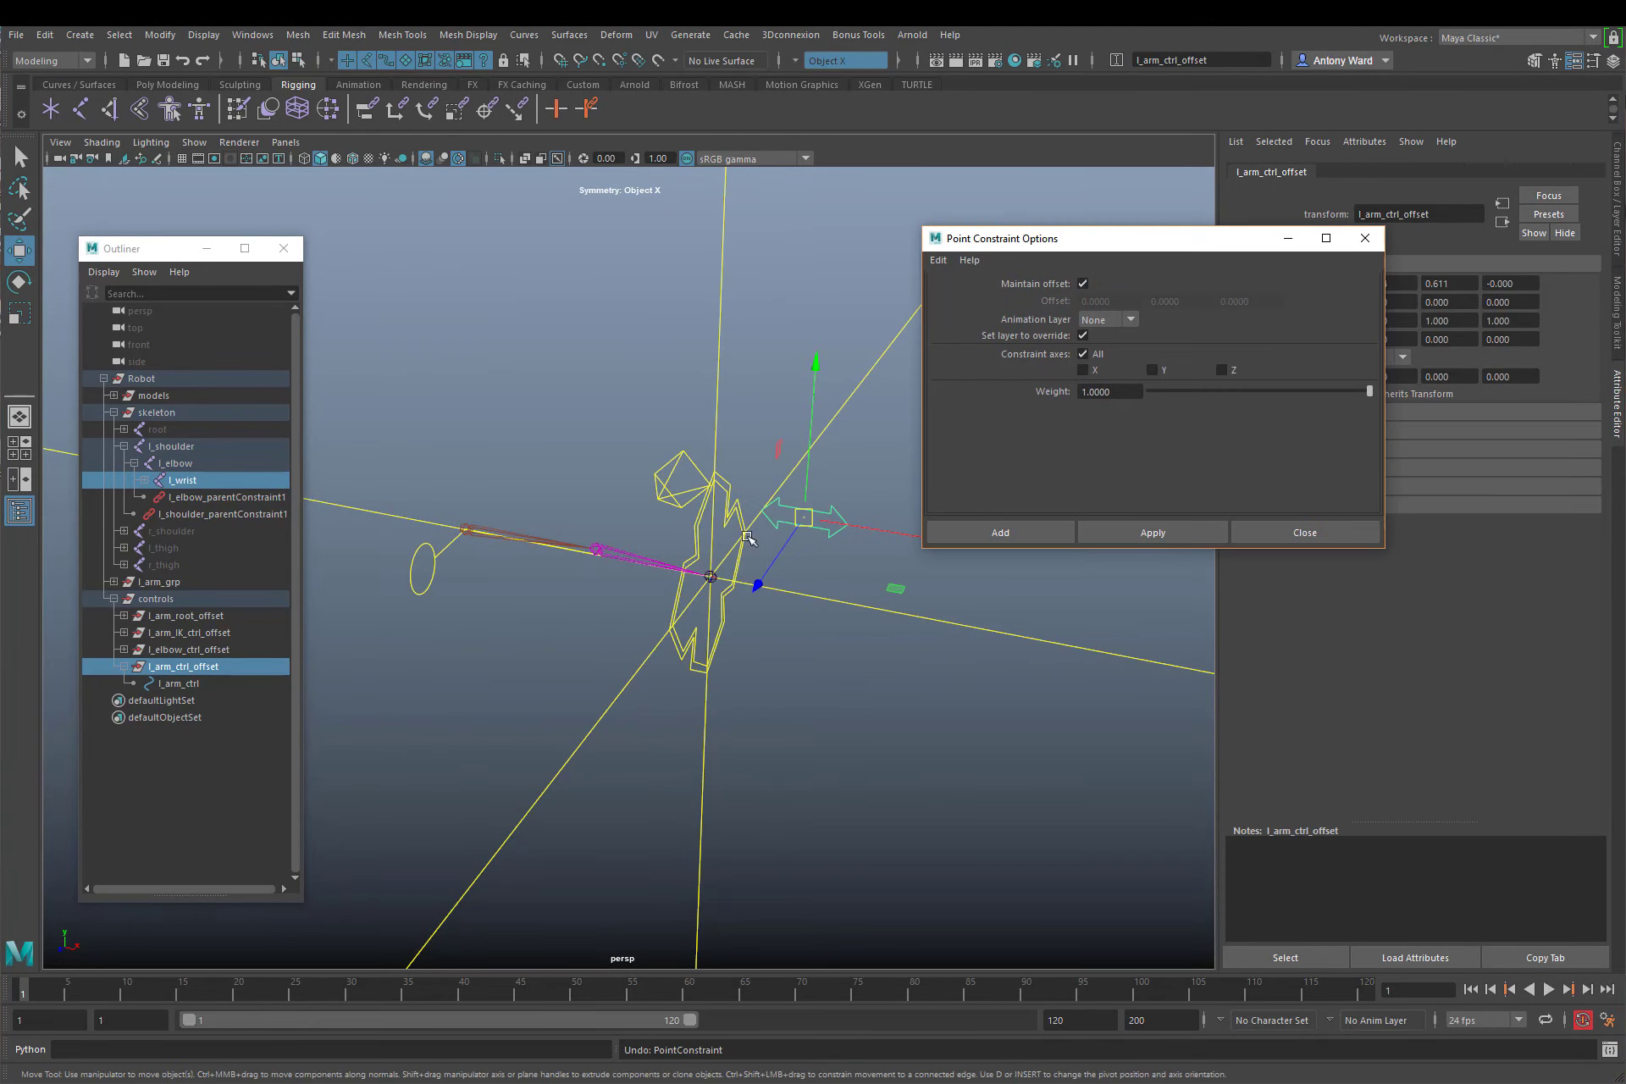
{"action": "left_click", "coordinate": [1000, 532]}
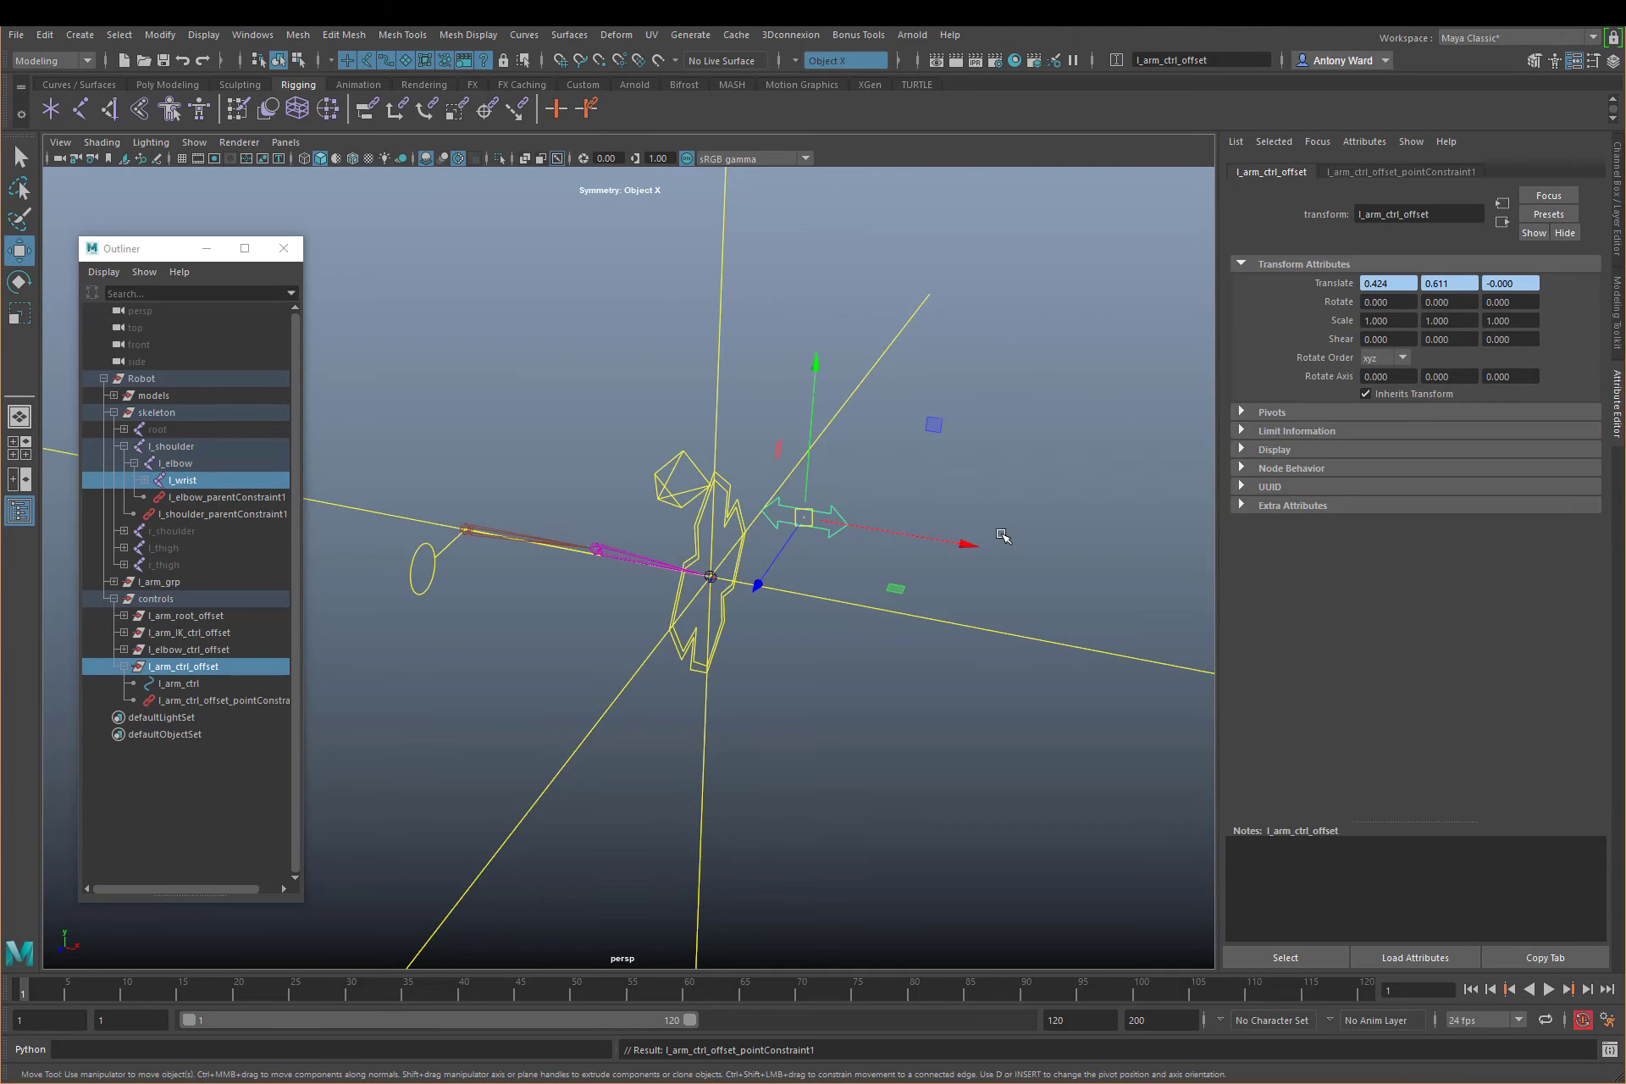
Test whether l_arm_ctrl follows the wrist by moving l_arm_IK_ctrl, and undo the move
{"action": "left_click", "coordinate": [1030, 514]}
{"action": "left_click", "coordinate": [684, 657]}
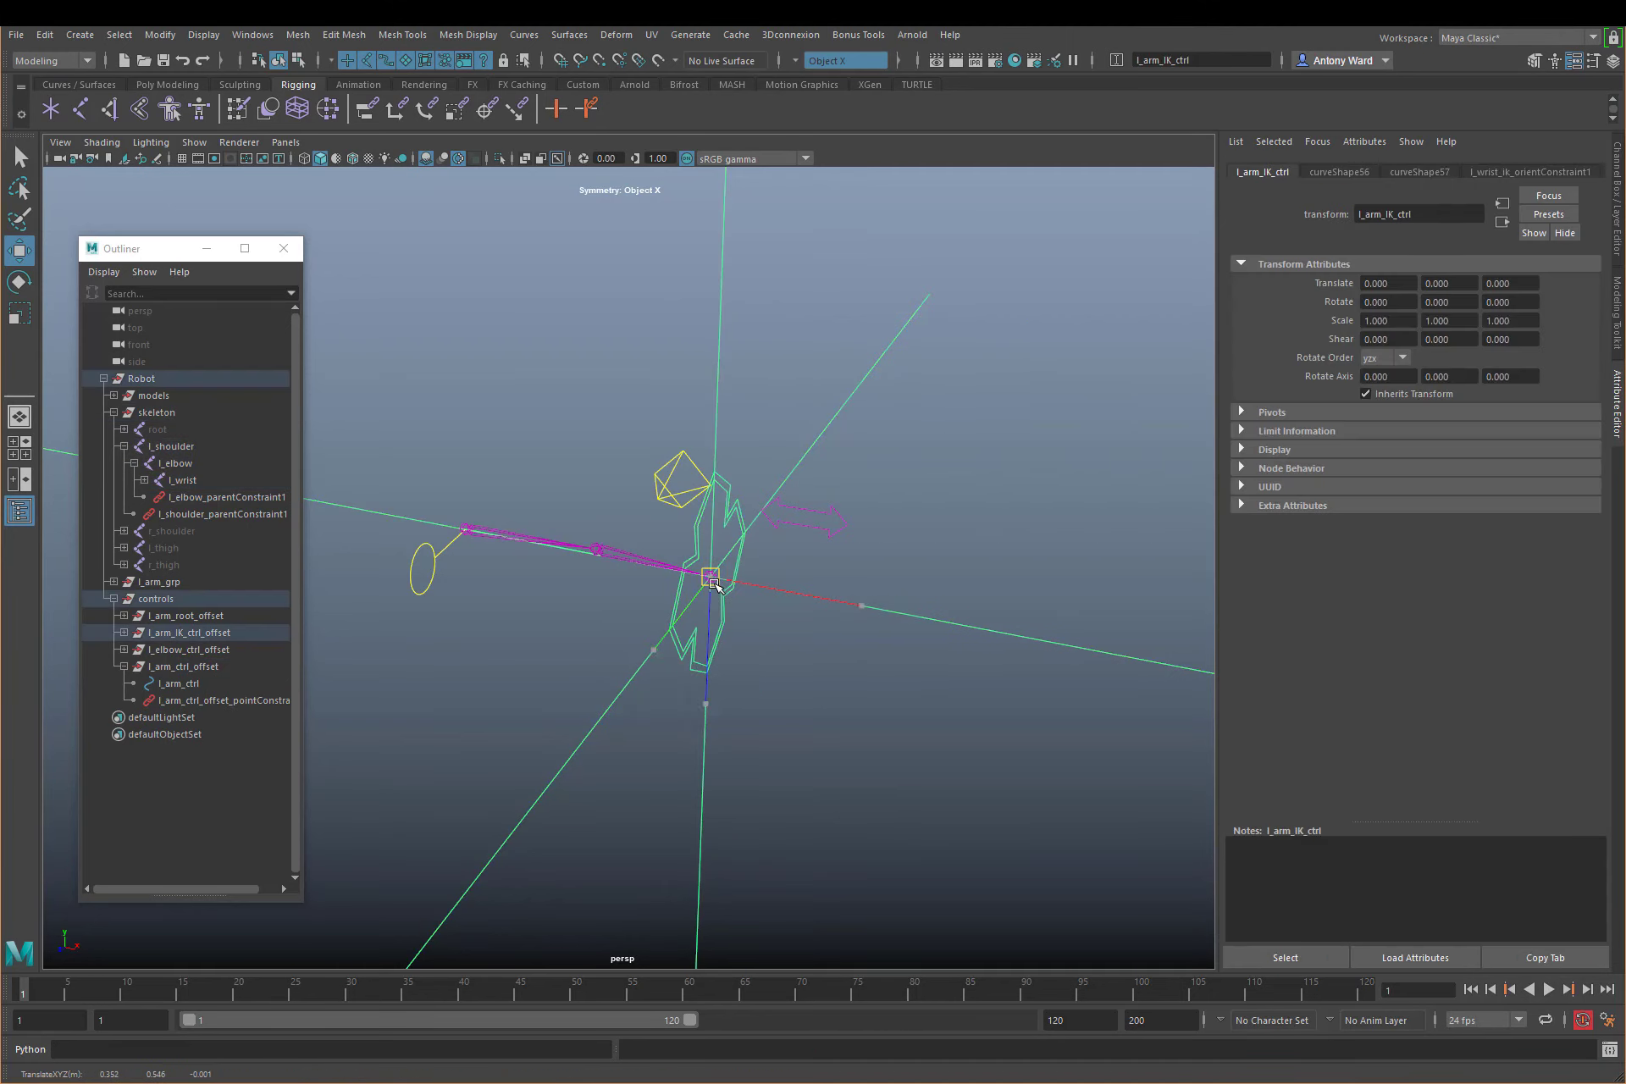
{"action": "left_click_drag", "start_coordinate": [715, 576], "coordinate": [874, 436]}
{"action": "key", "text": "ctrl+z"}
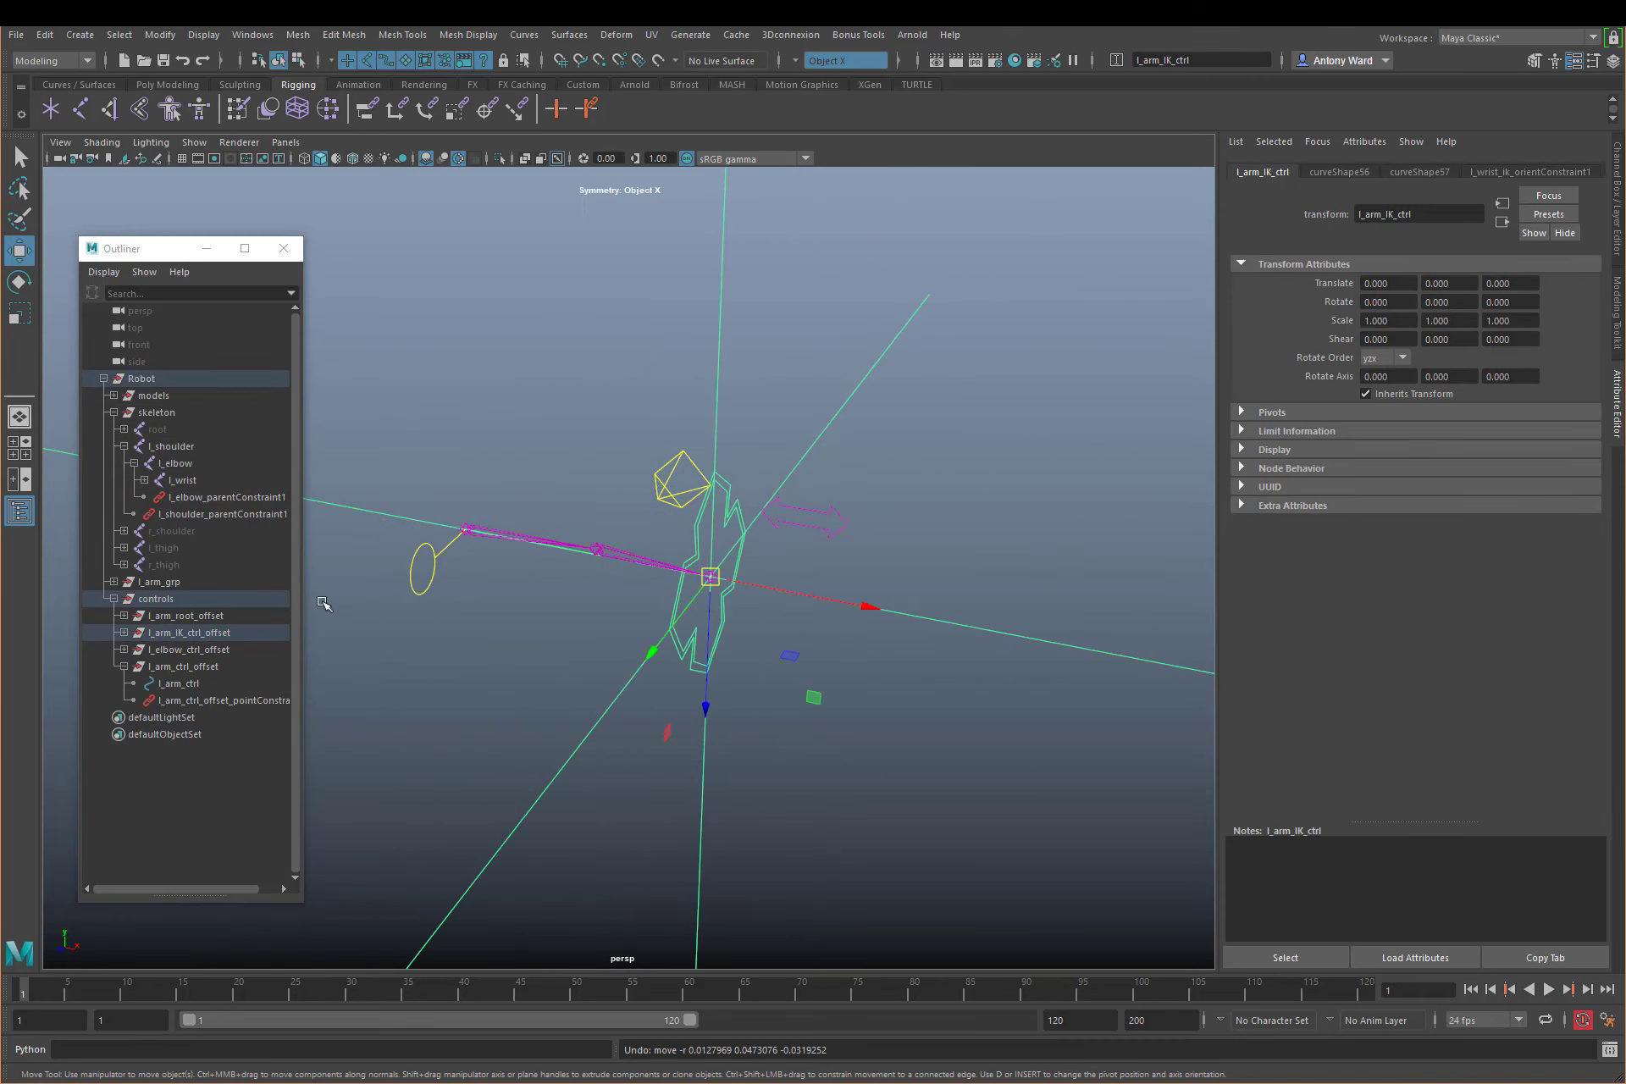
Collapse the l_arm_ctrl_offset and l_shoulder hierarchies in the Outliner and review the arm and elbow control offset groups
{"action": "left_click", "coordinate": [124, 666]}
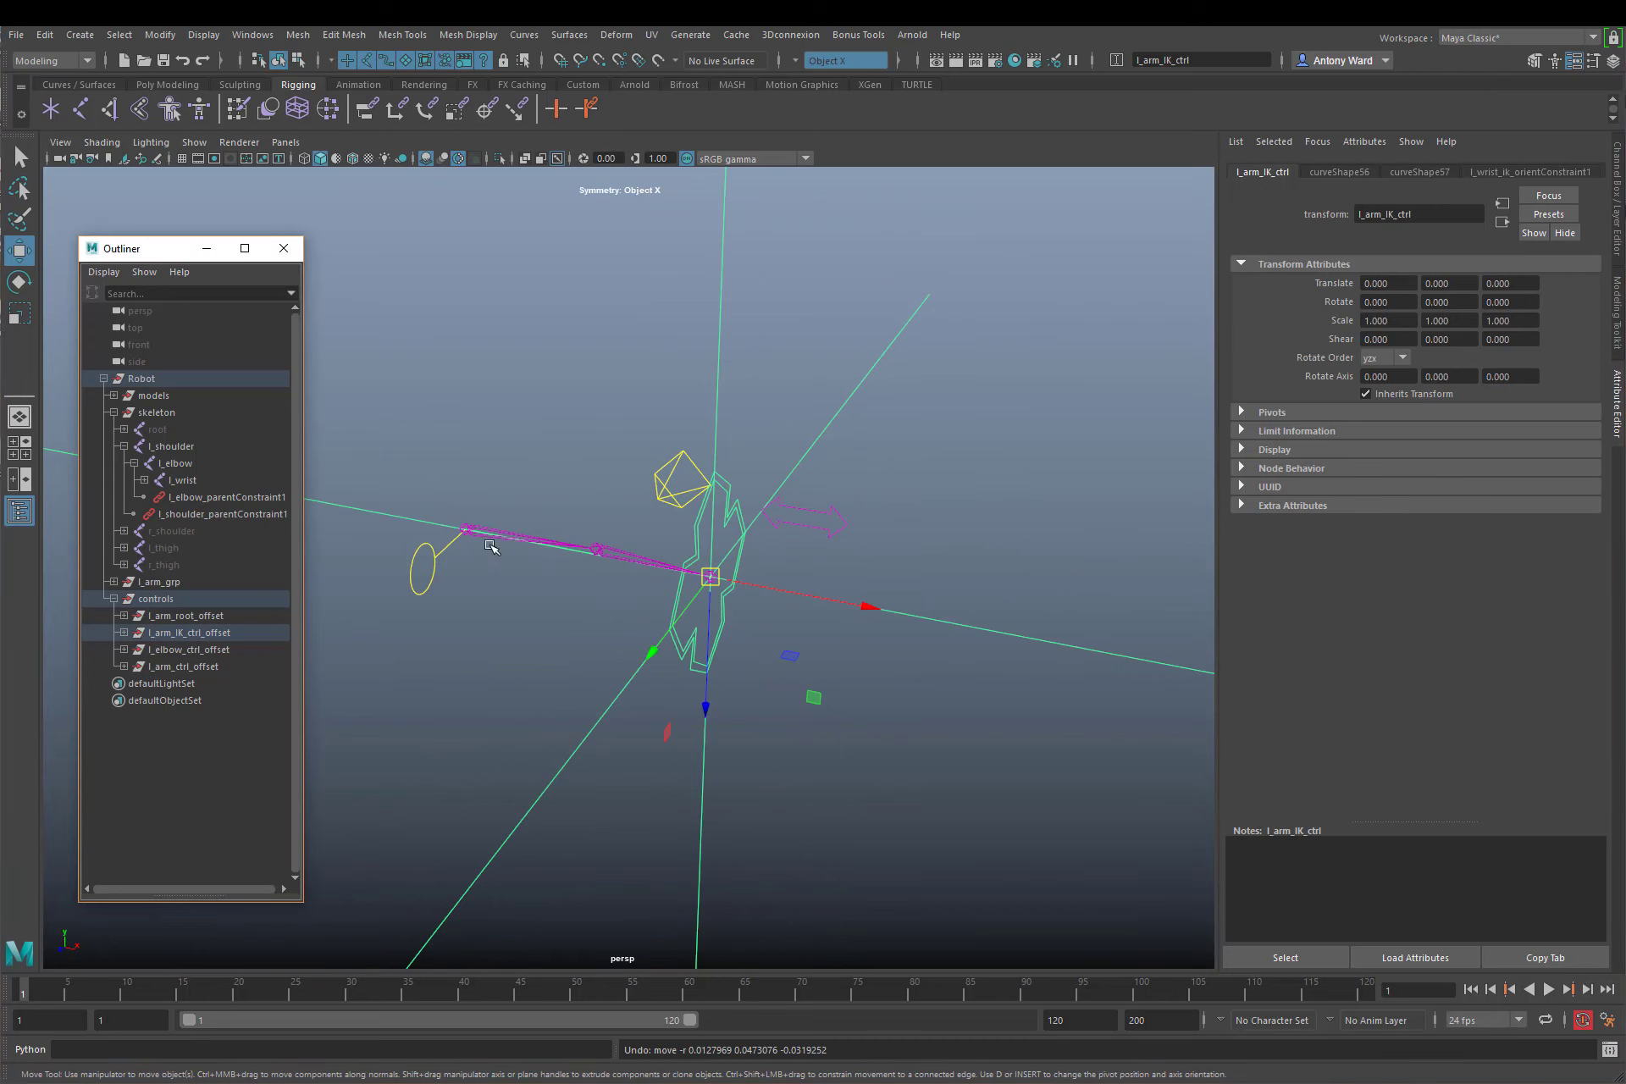
{"action": "left_click", "coordinate": [124, 446]}
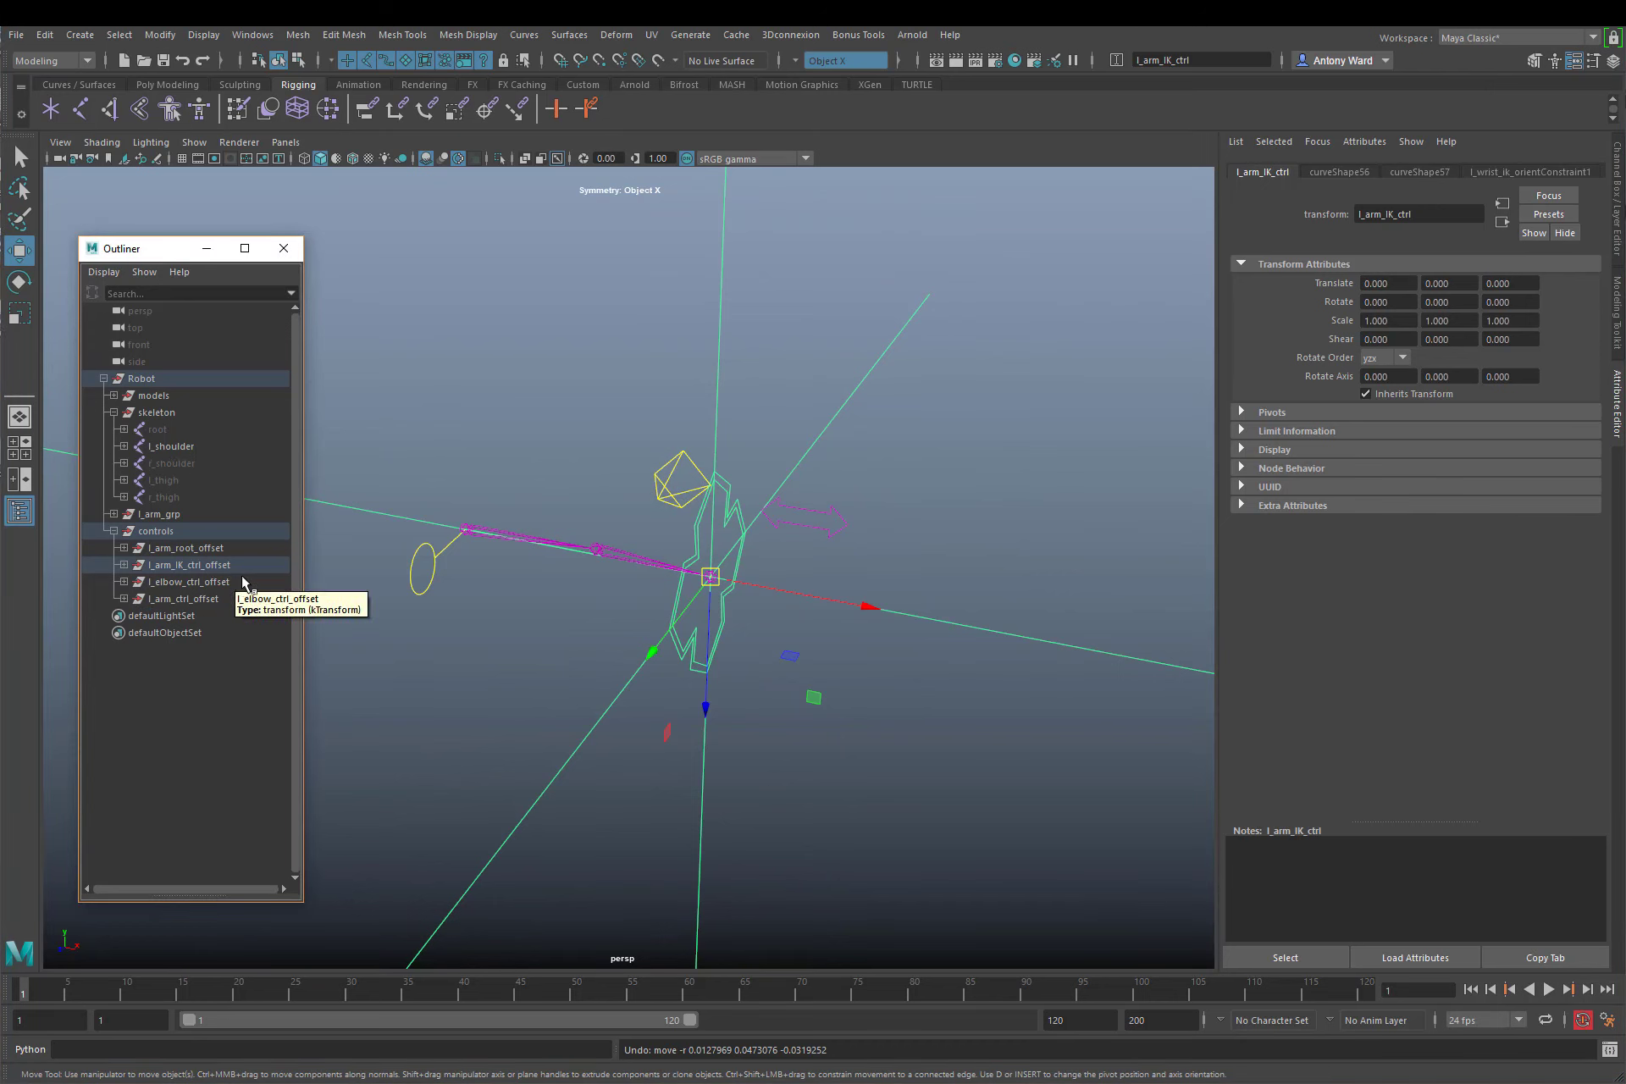
{"action": "left_click", "coordinate": [194, 601]}
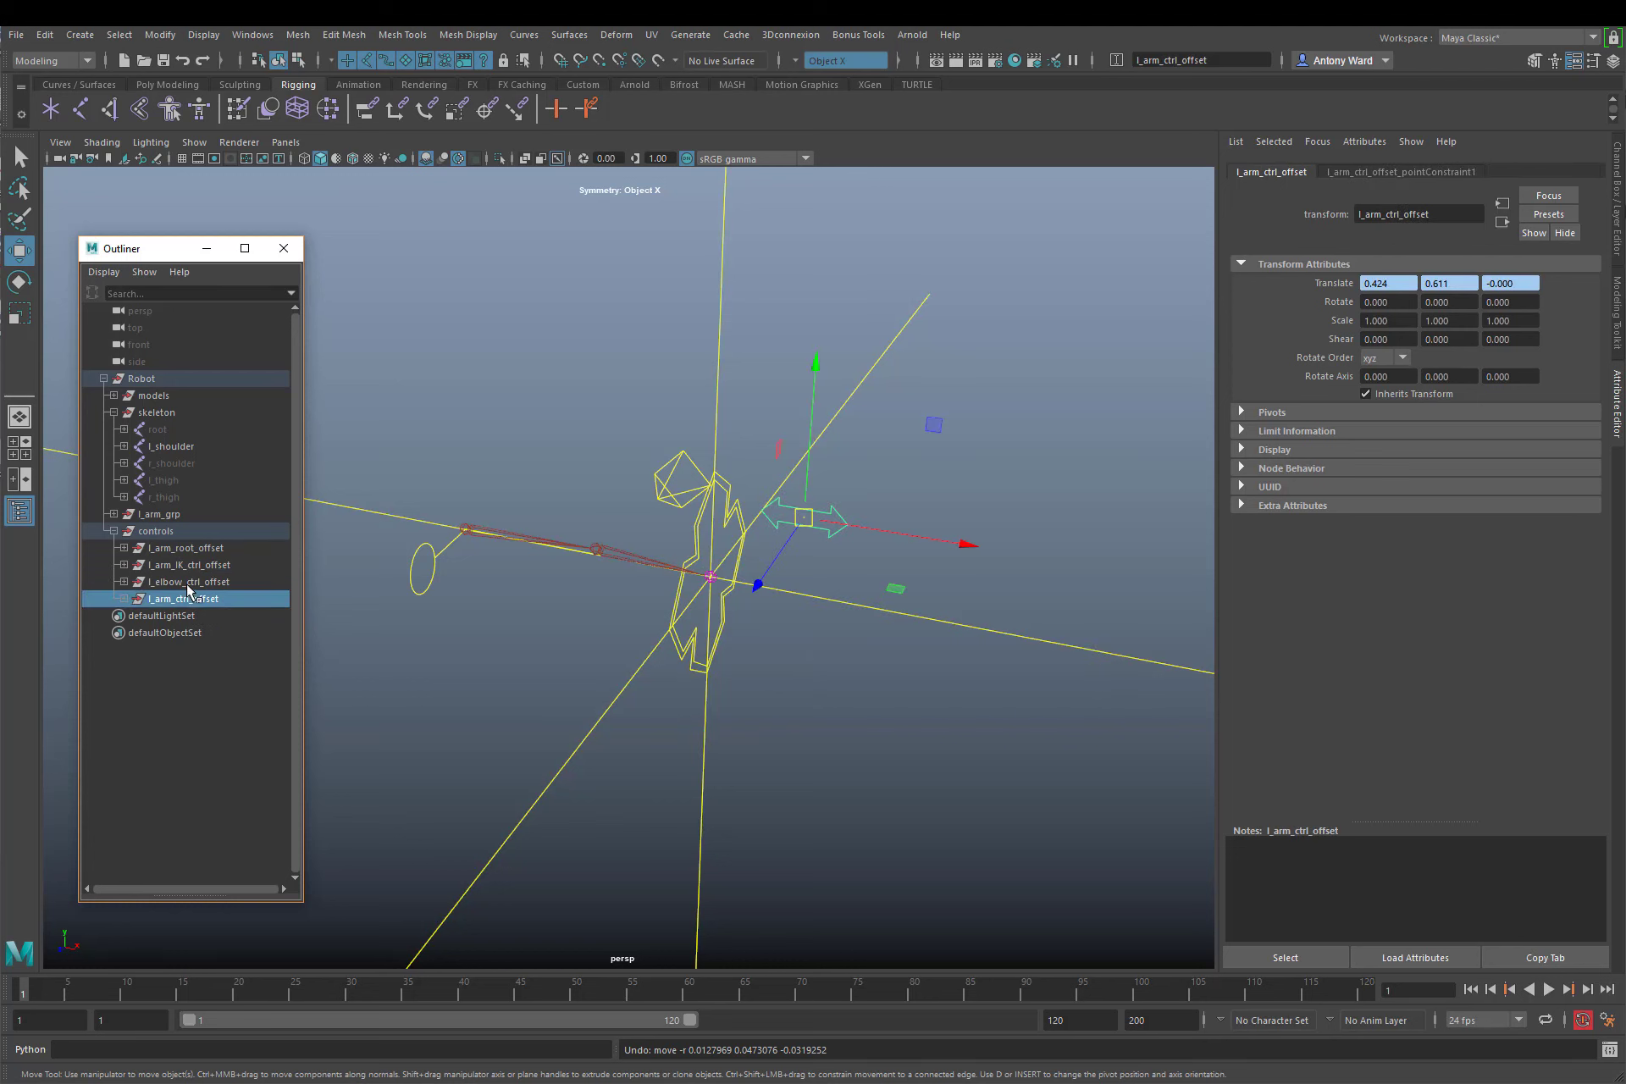
{"action": "left_click", "coordinate": [187, 583]}
{"action": "left_click", "coordinate": [123, 565]}
{"action": "left_click", "coordinate": [123, 565]}
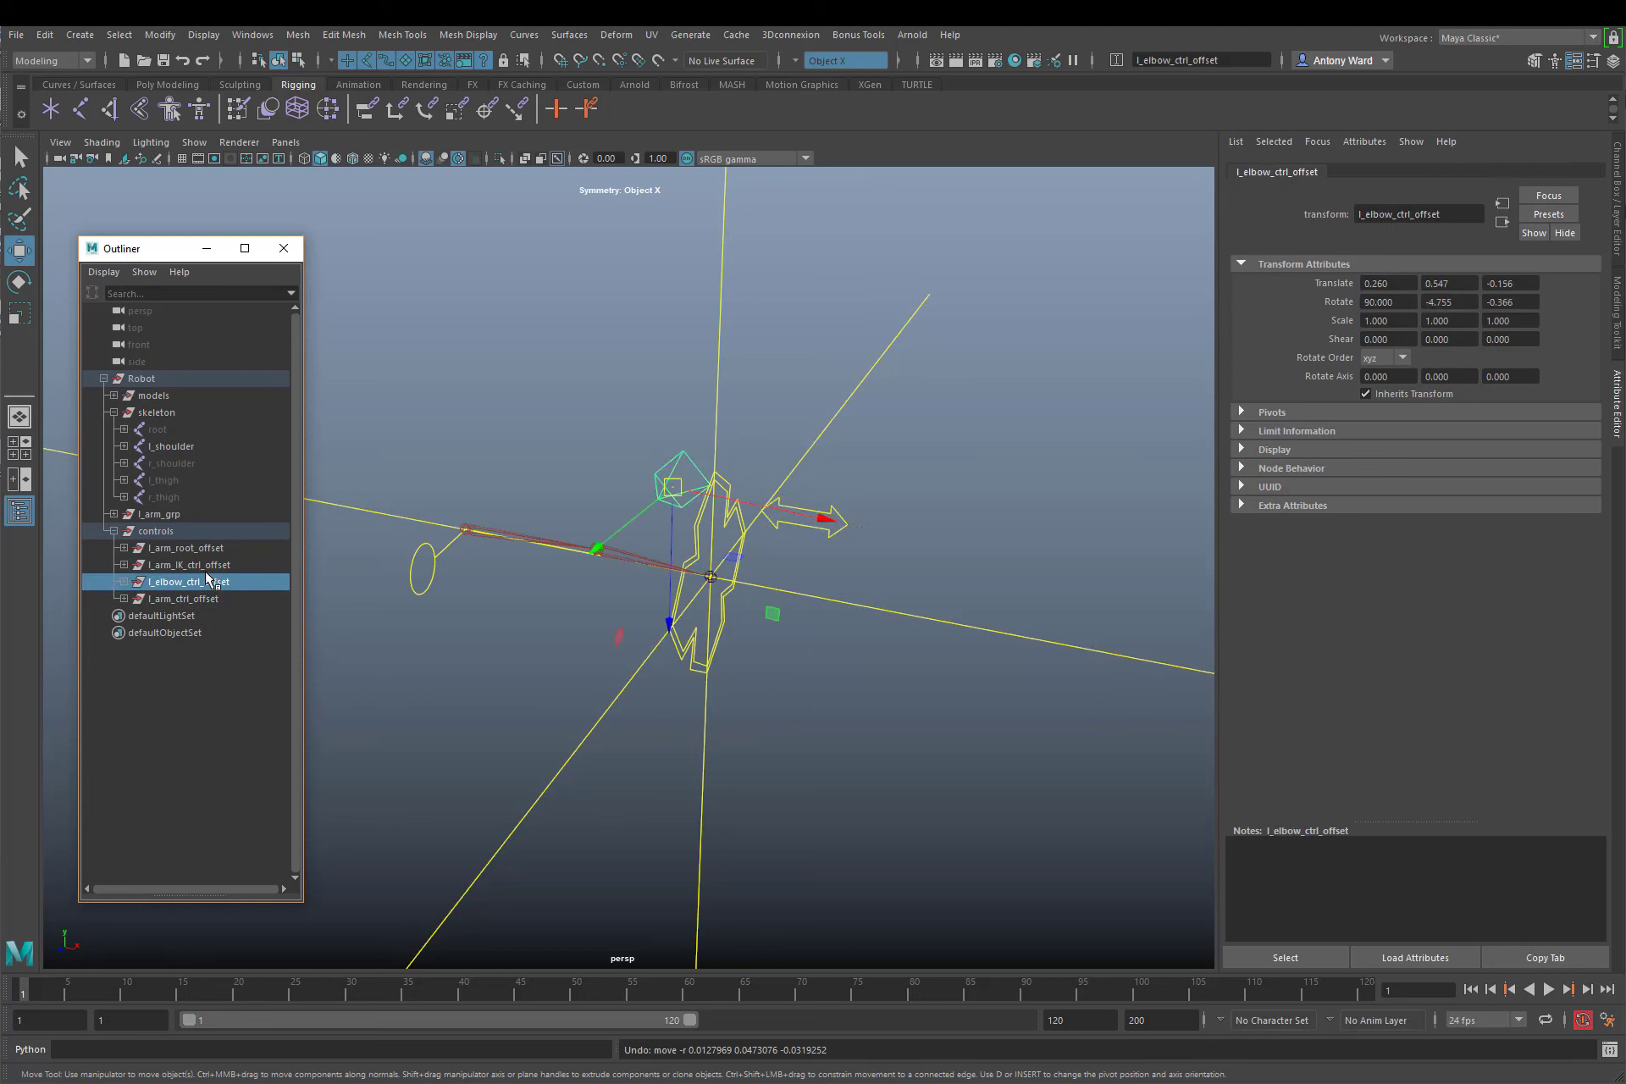
Hide l_arm_grp, test the arm by moving l_arm_IK_ctrl, and undo the move
{"action": "left_click", "coordinate": [168, 515]}
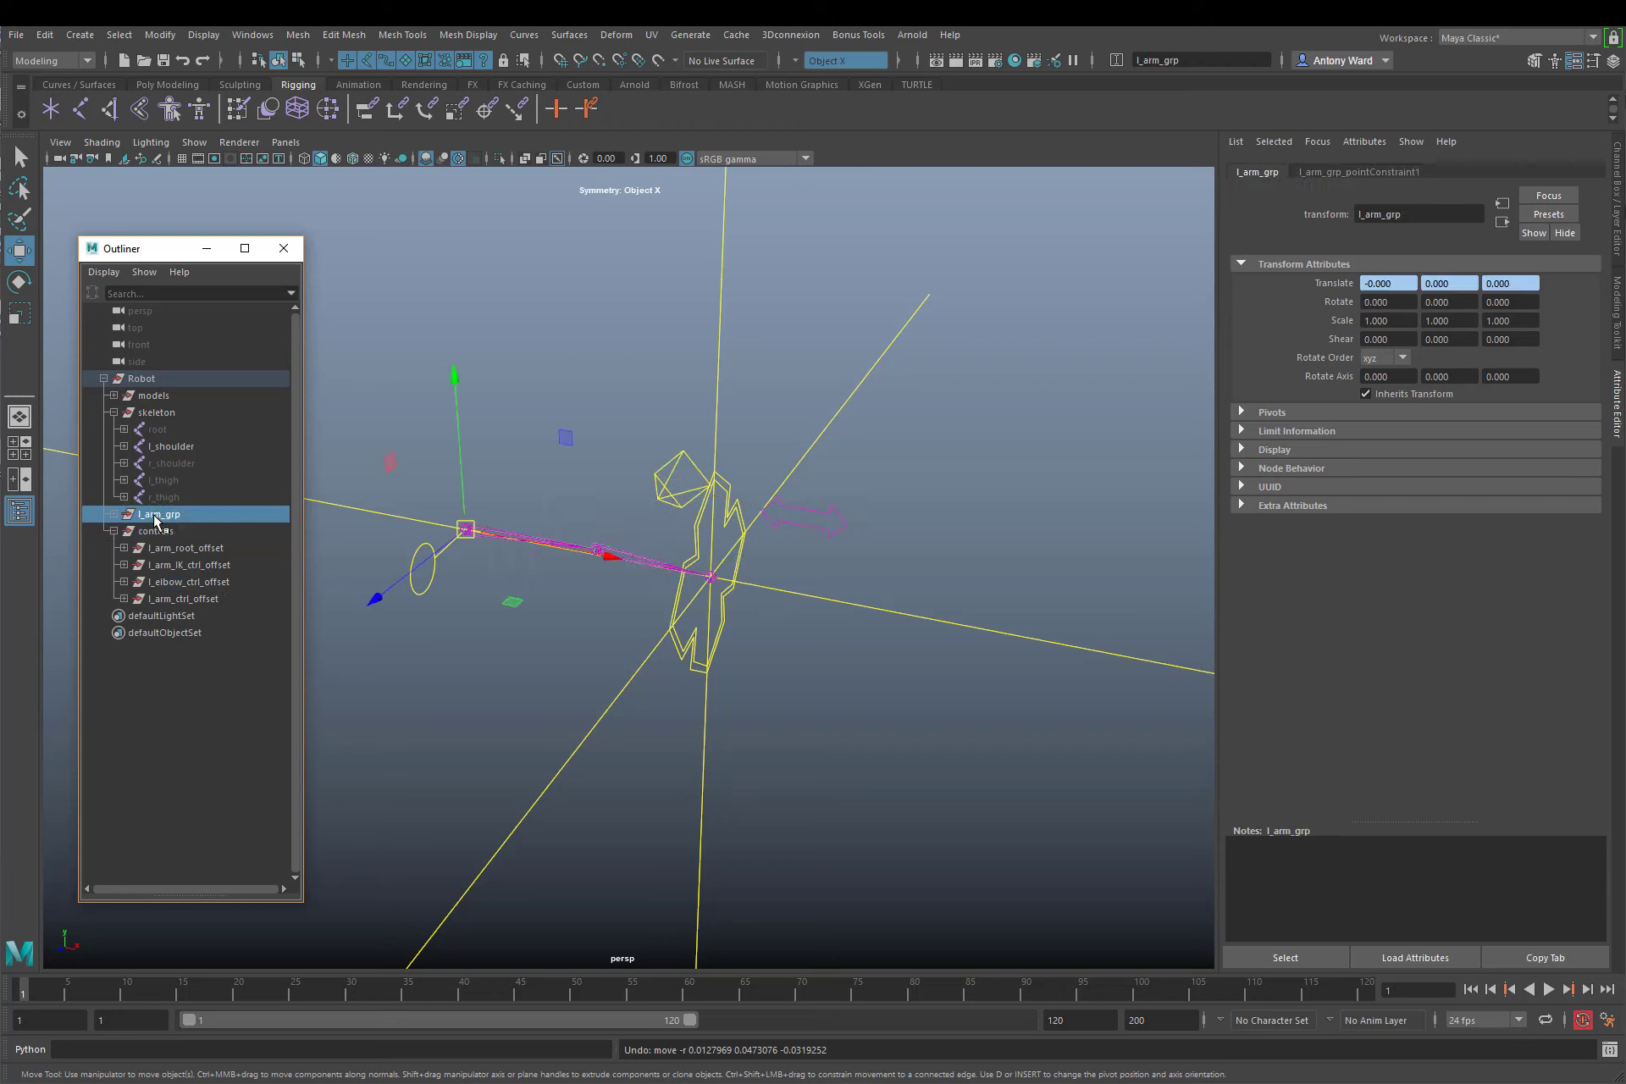
{"action": "key", "text": "ctrl+h"}
{"action": "left_click", "coordinate": [681, 656]}
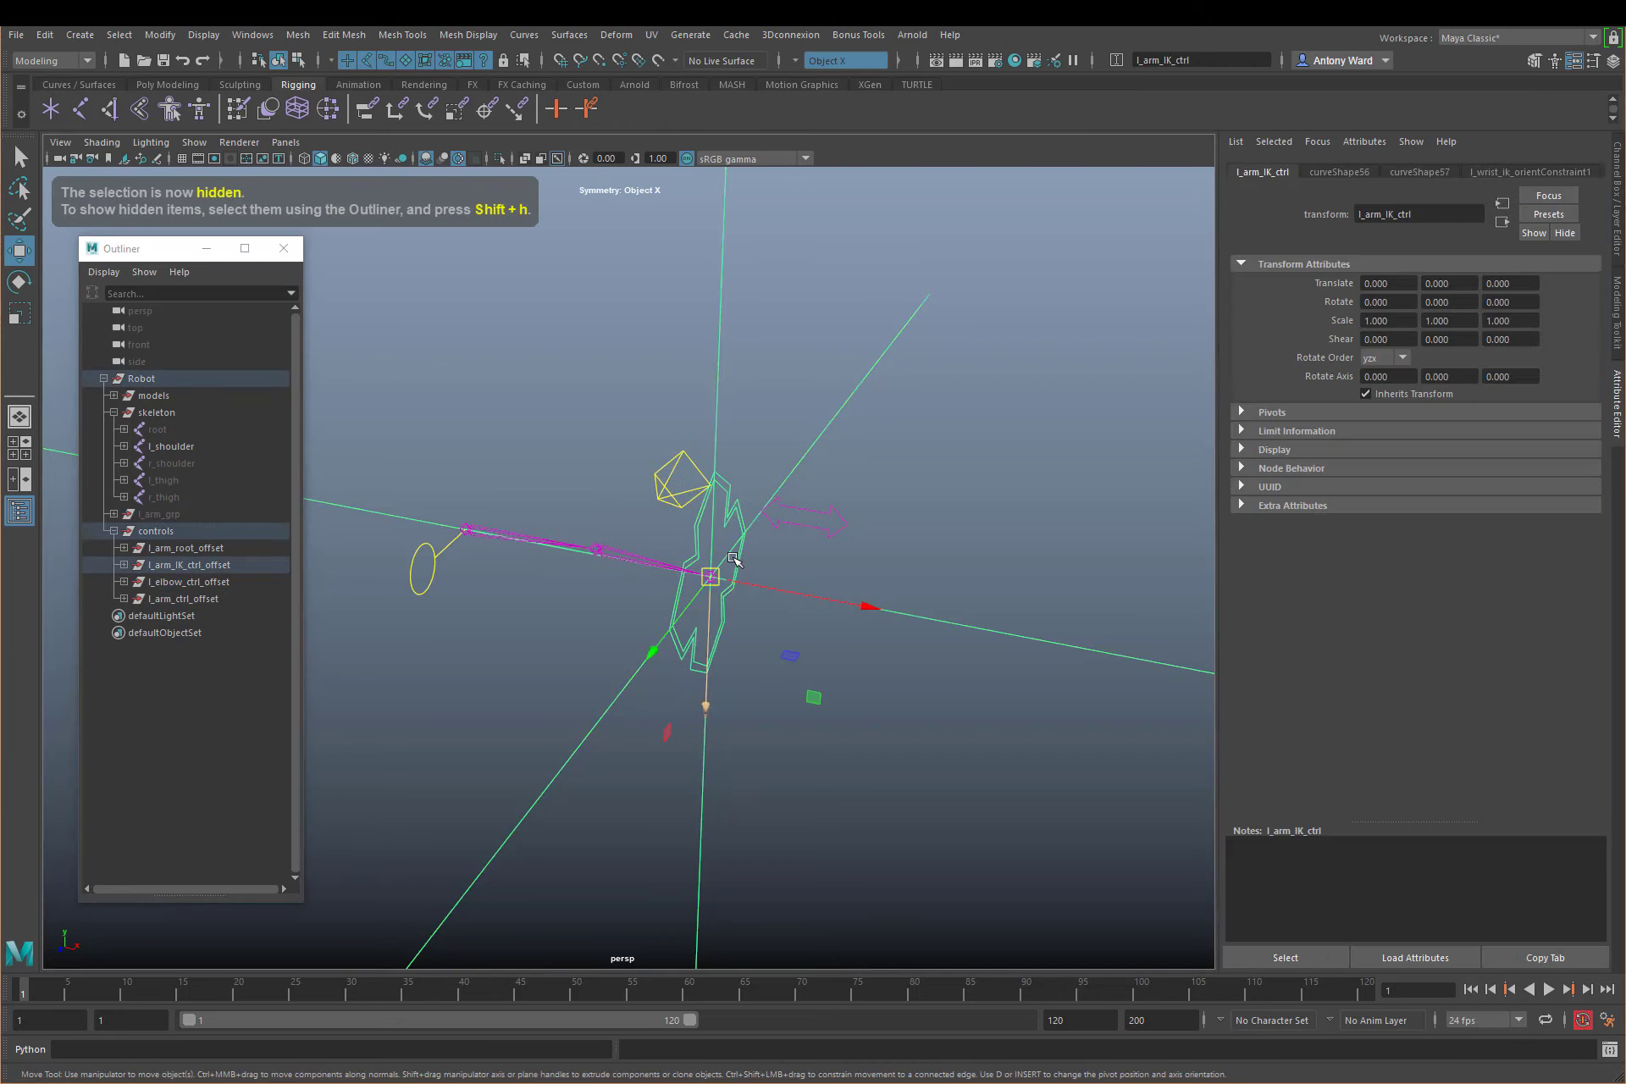
{"action": "left_click_drag", "start_coordinate": [734, 559], "coordinate": [882, 442]}
{"action": "key", "text": "ctrl+z"}
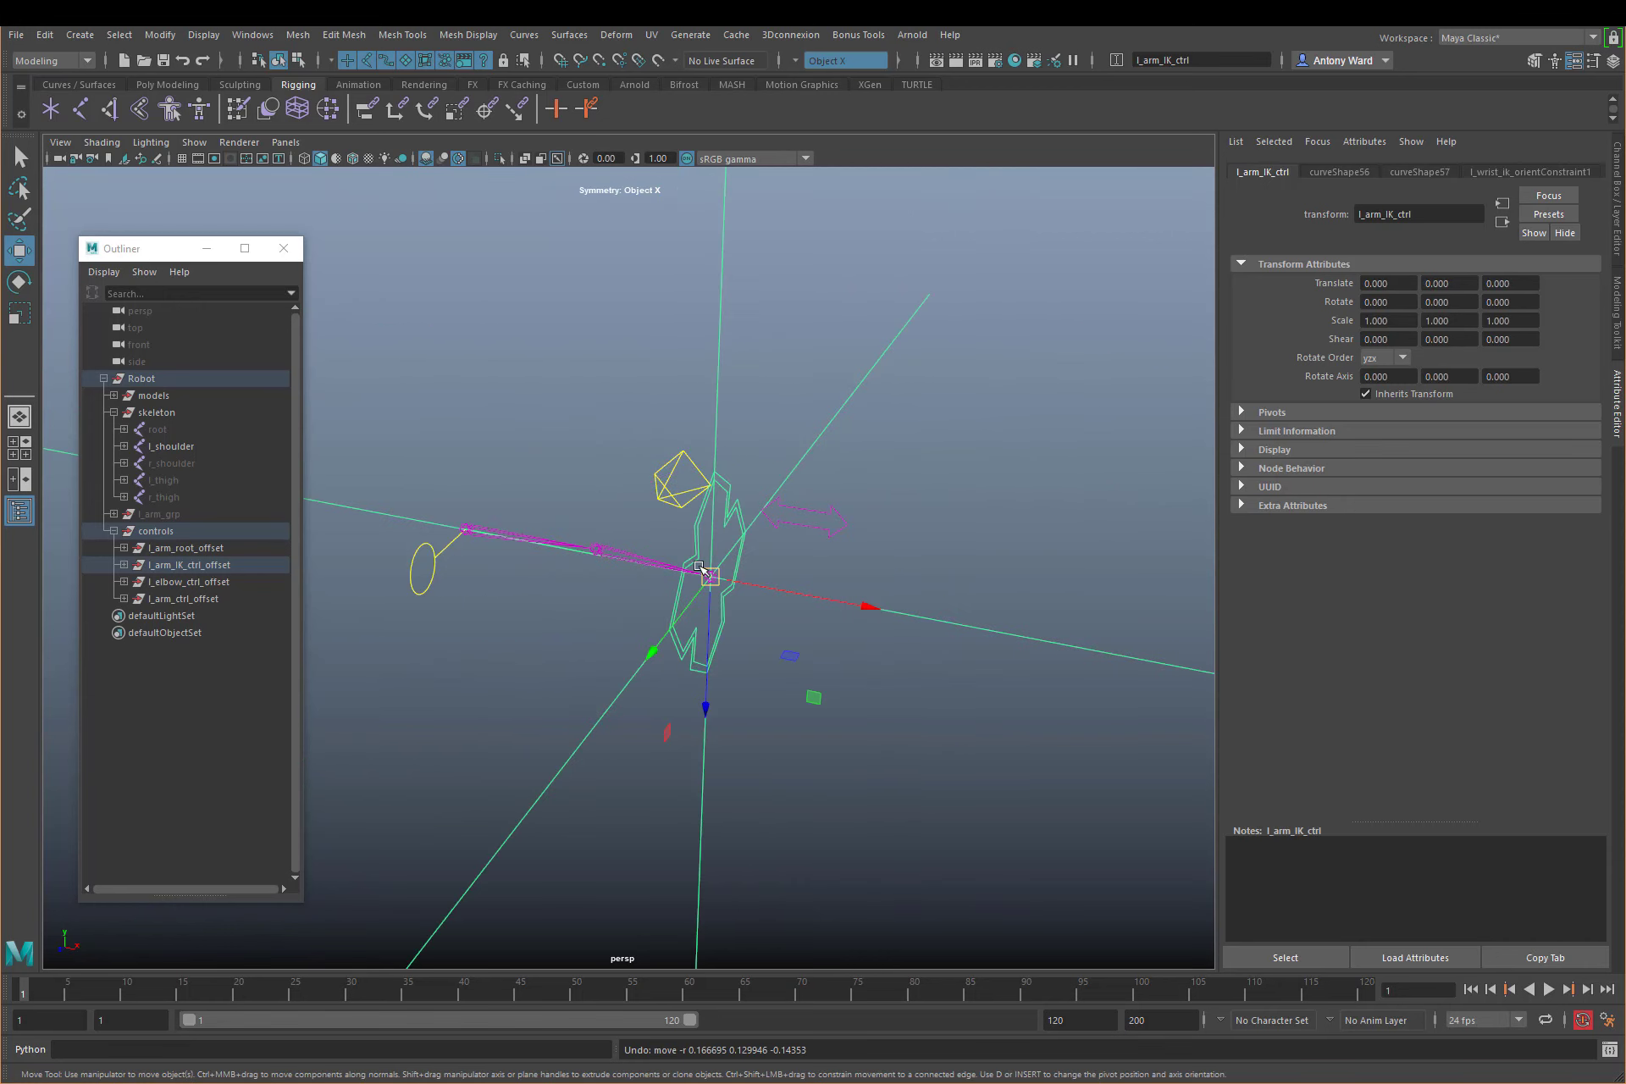
Set the IK FK Switch on l_arm_ctrl to 0 and inspect the l_elbow and l_shoulder joints
{"action": "left_click", "coordinate": [830, 515]}
{"action": "left_click", "coordinate": [1618, 244]}
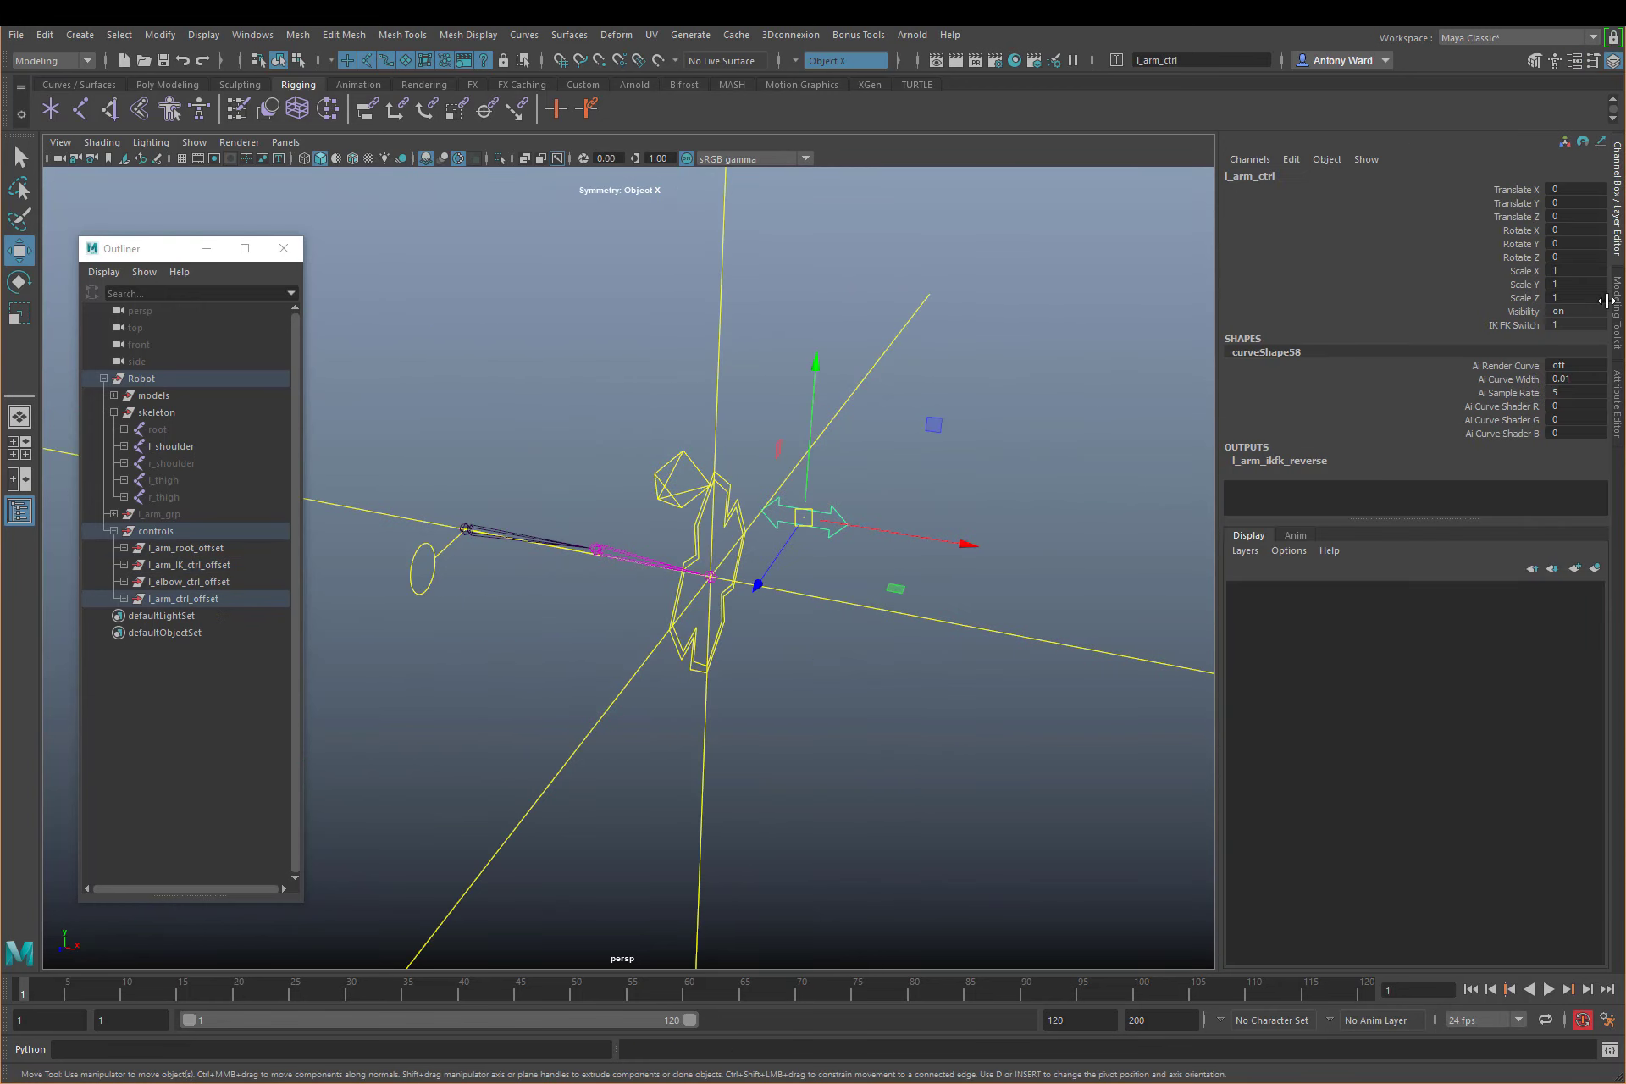
{"action": "left_click", "coordinate": [1525, 325]}
{"action": "middle_click_drag", "start_coordinate": [921, 438], "coordinate": [853, 453]}
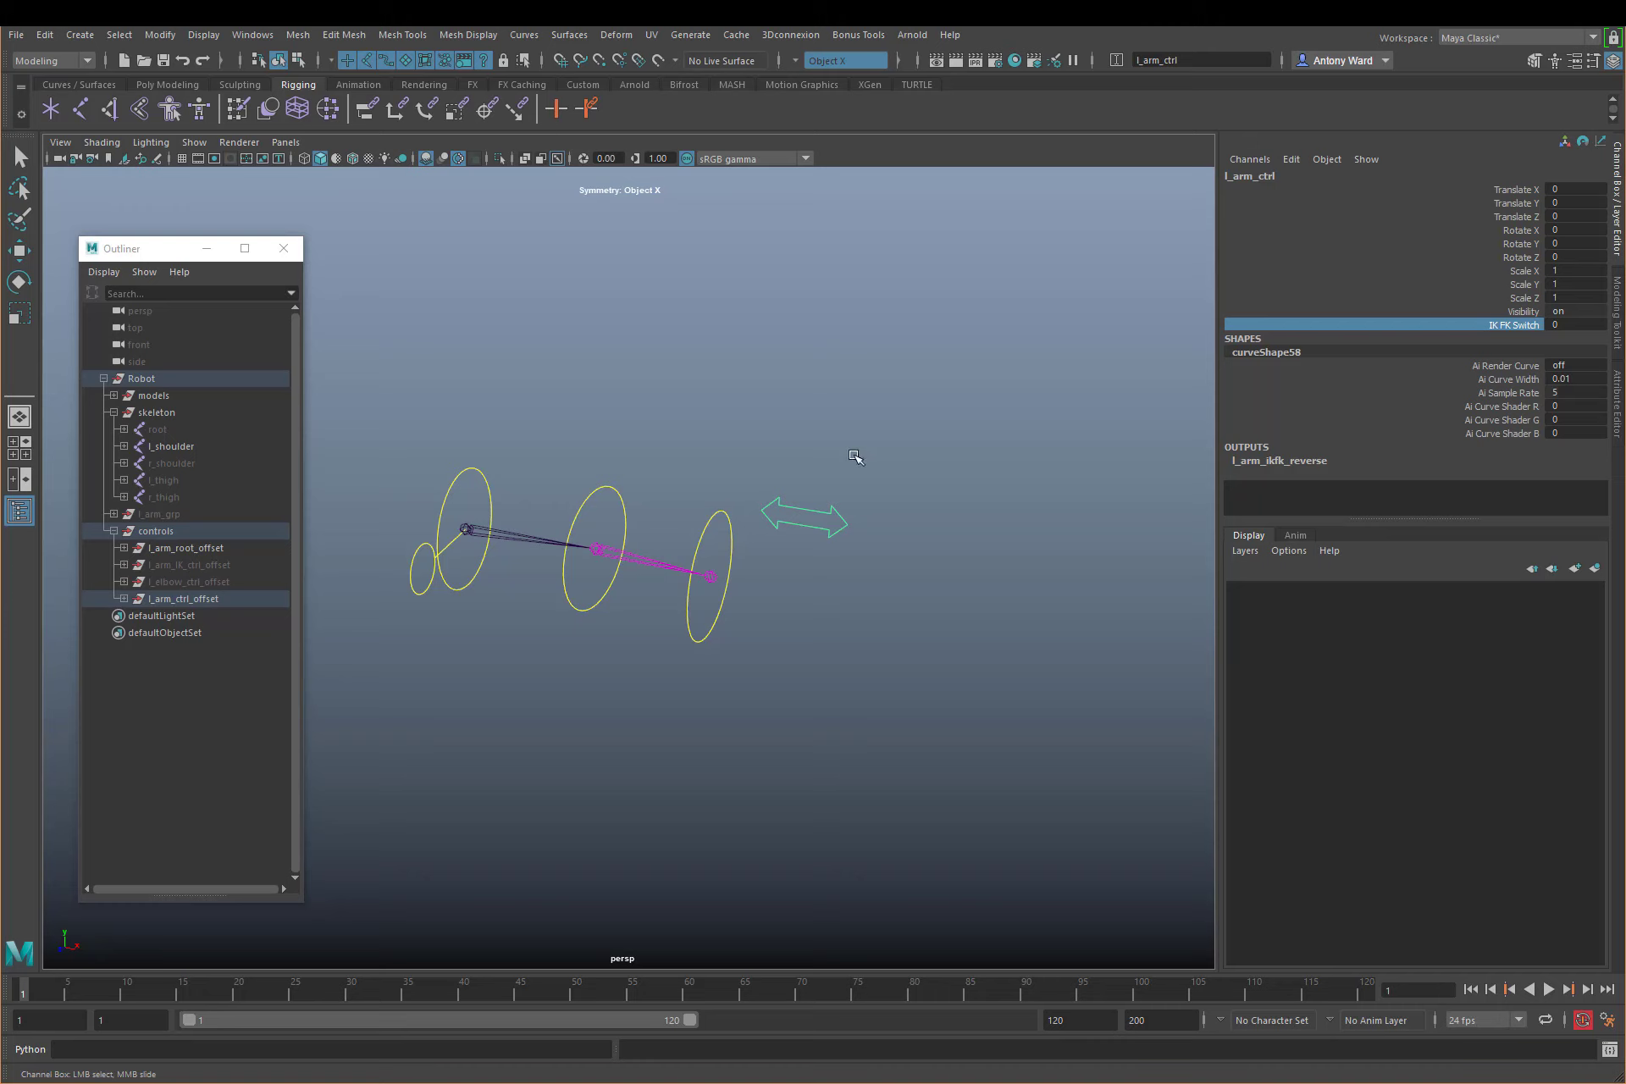
{"action": "left_click", "coordinate": [656, 562]}
{"action": "key", "text": "w"}
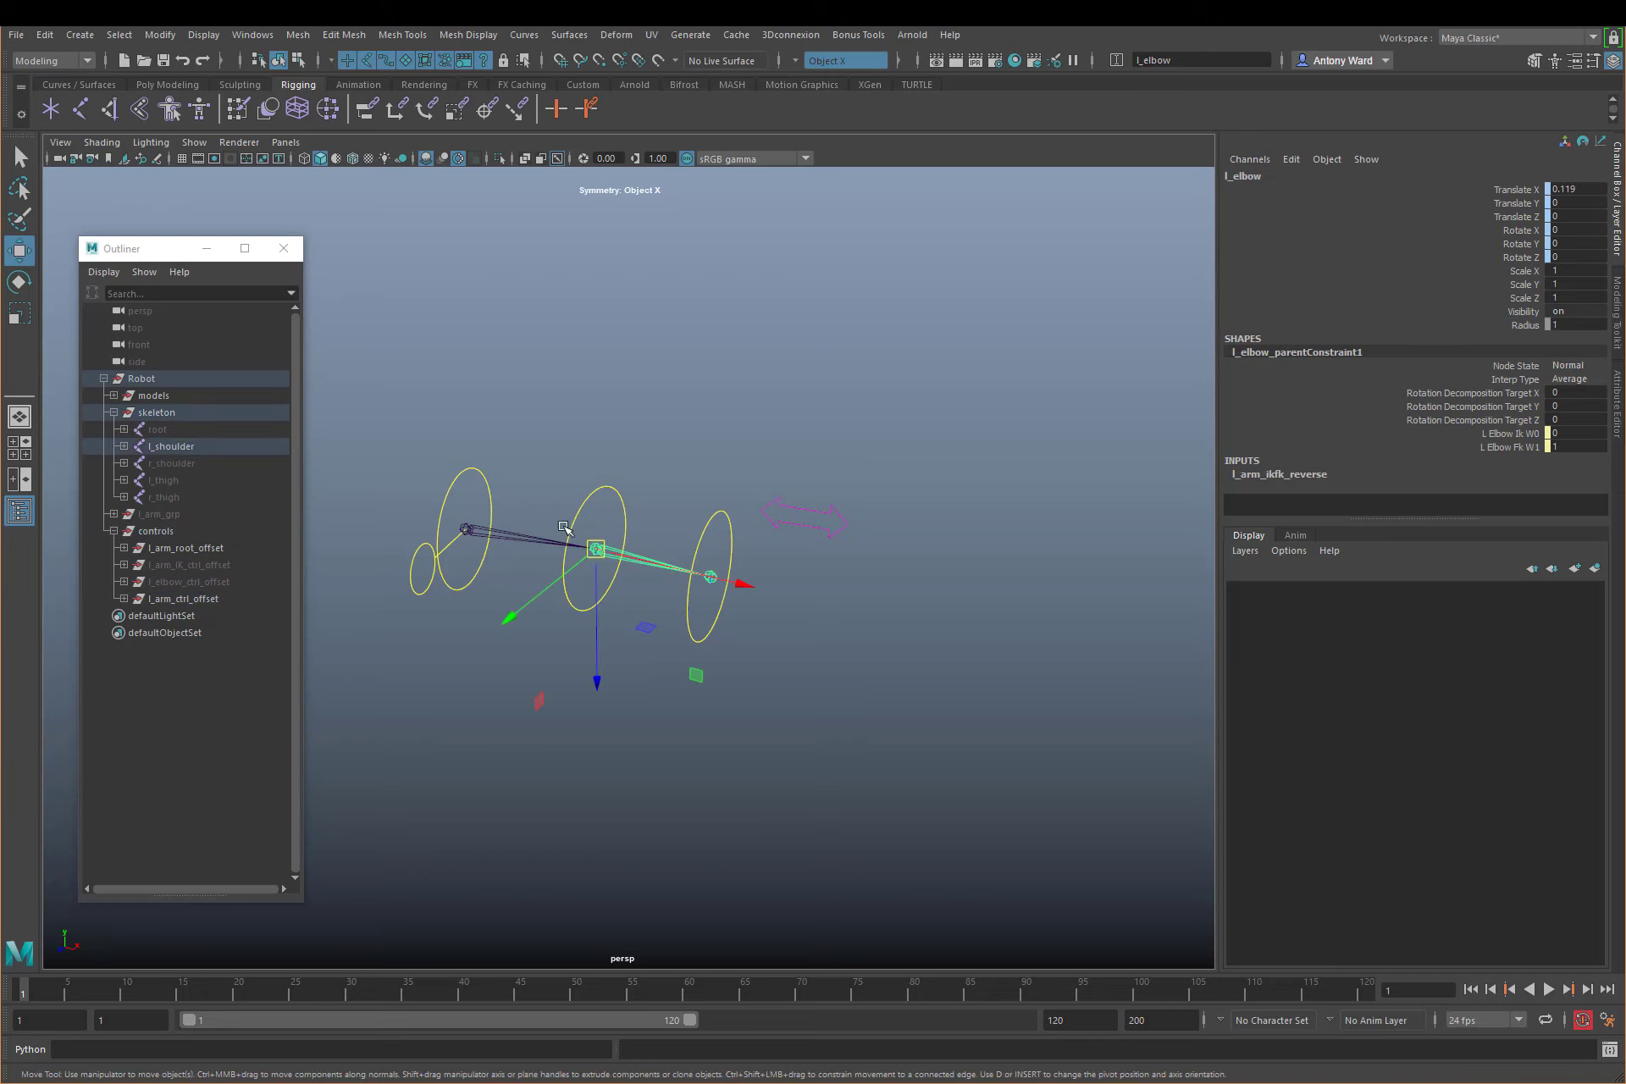
{"action": "left_click", "coordinate": [519, 535]}
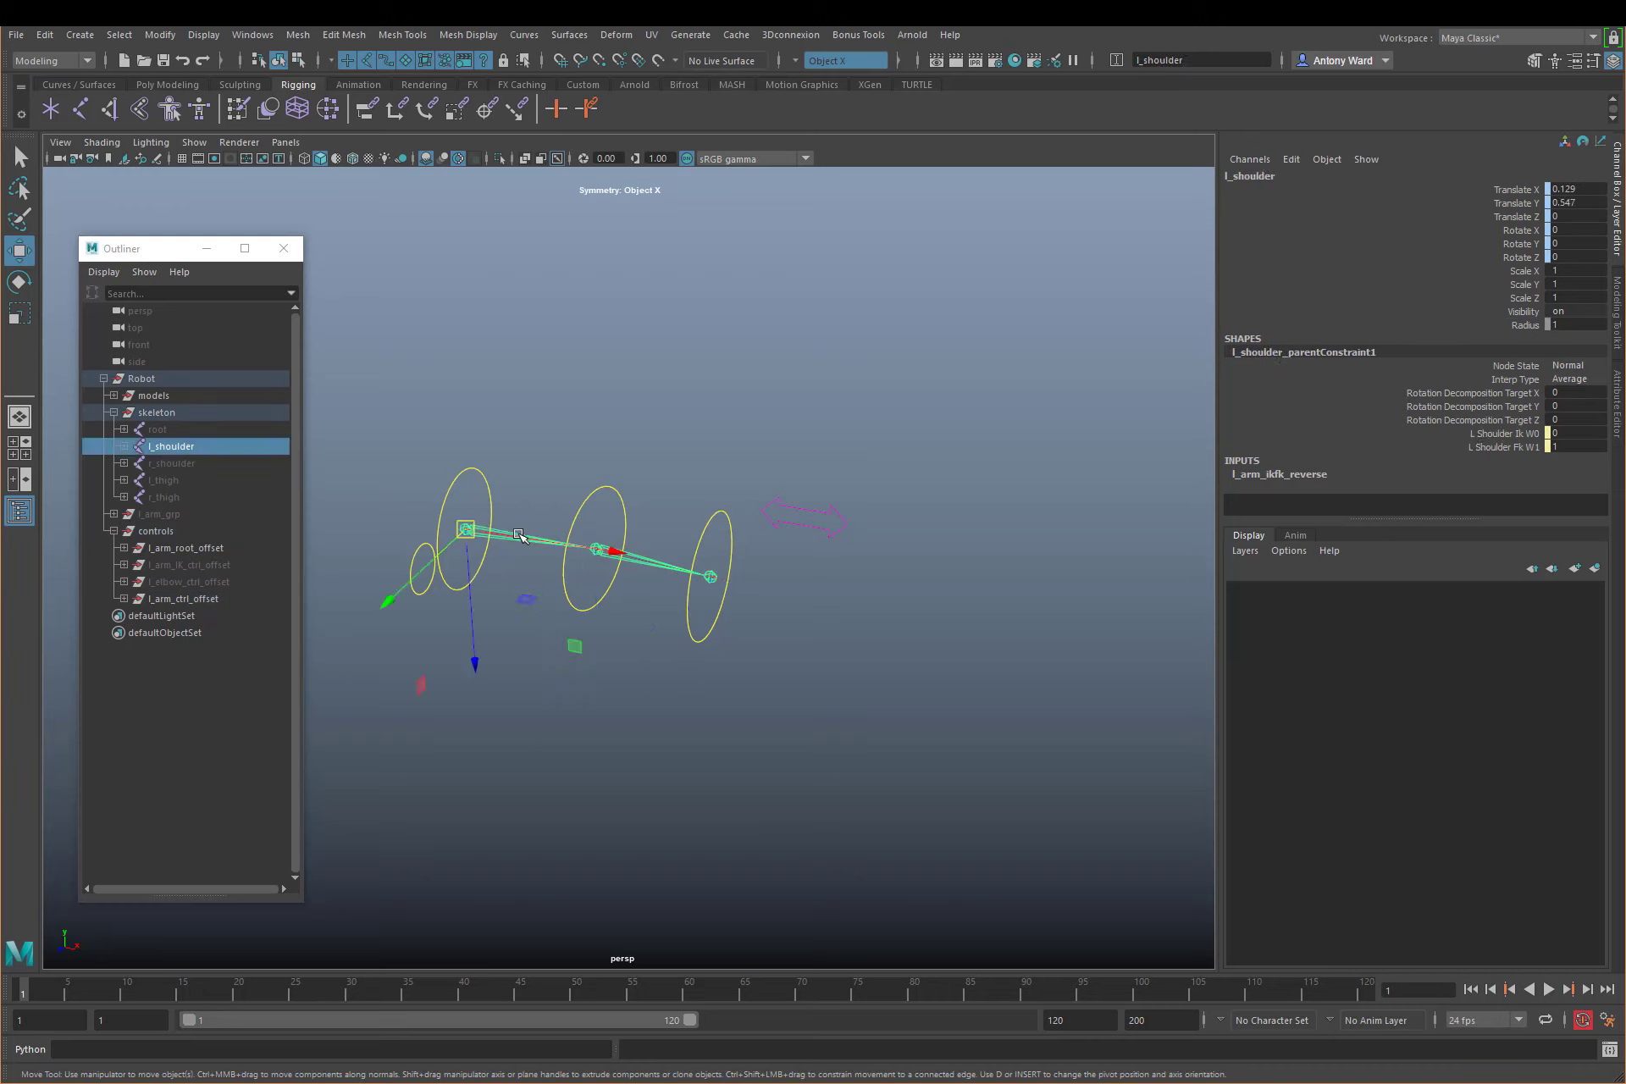
Set the IK FK Switch on l_arm_ctrl back to 1
{"action": "left_click", "coordinate": [817, 529]}
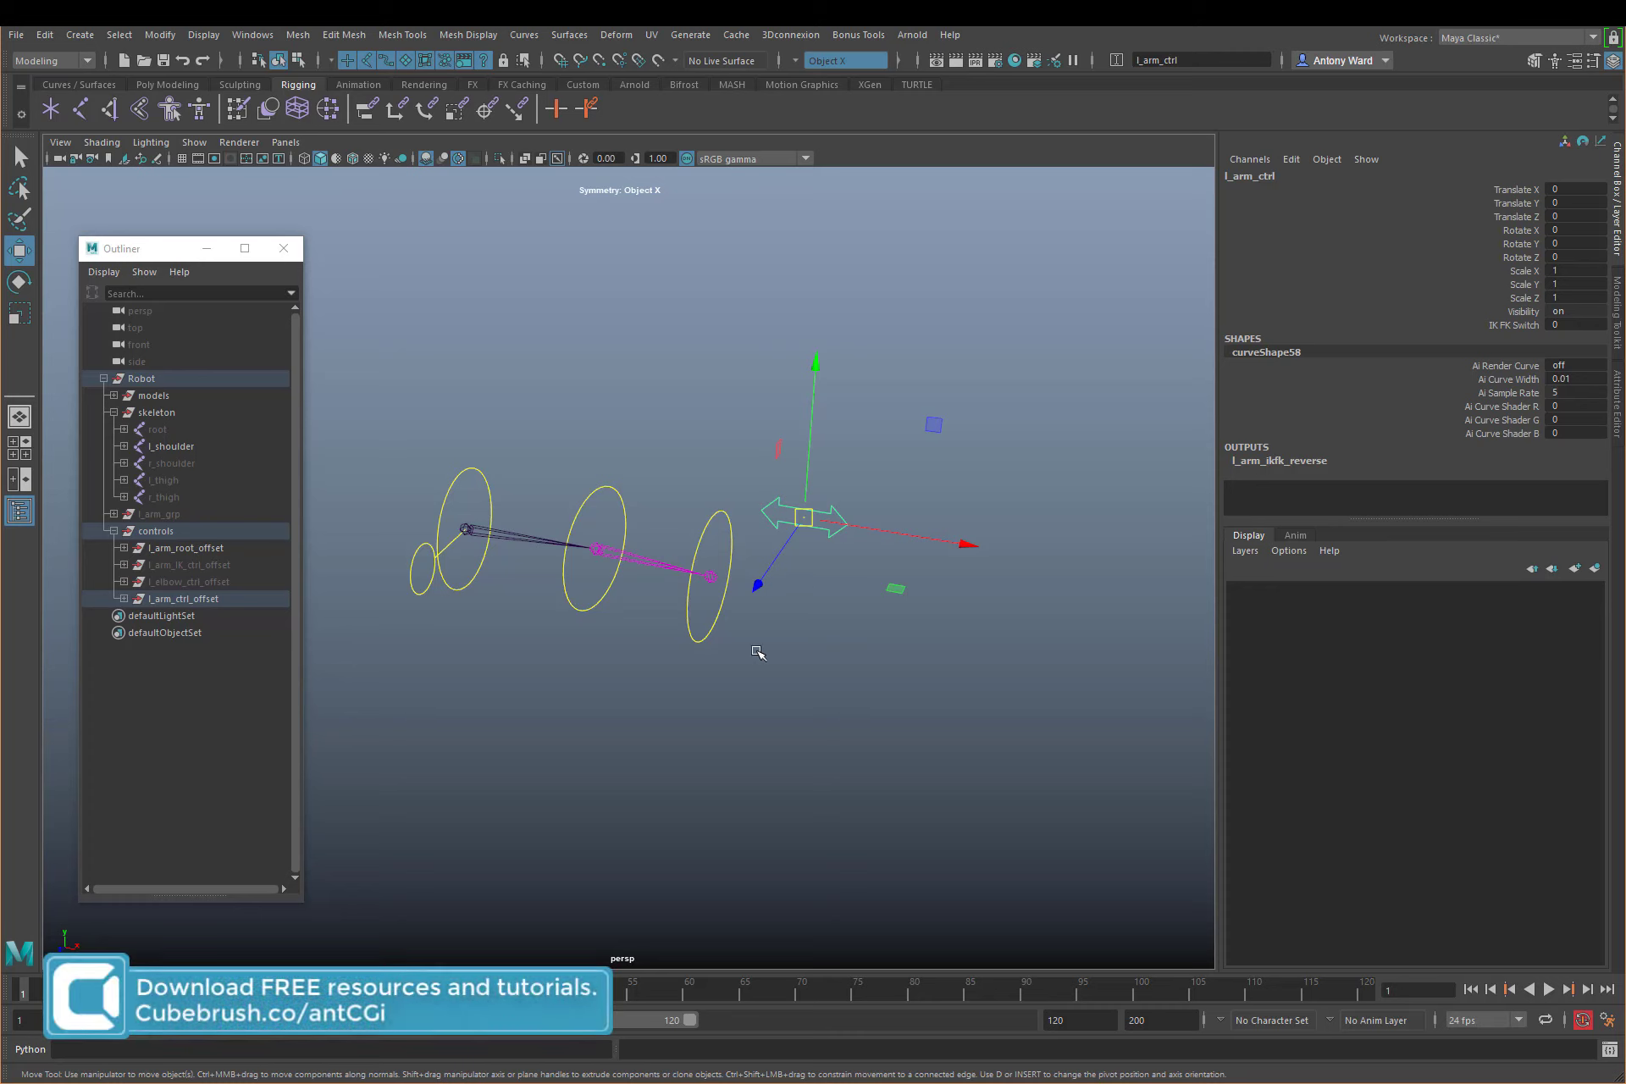
{"action": "left_click", "coordinate": [1535, 326]}
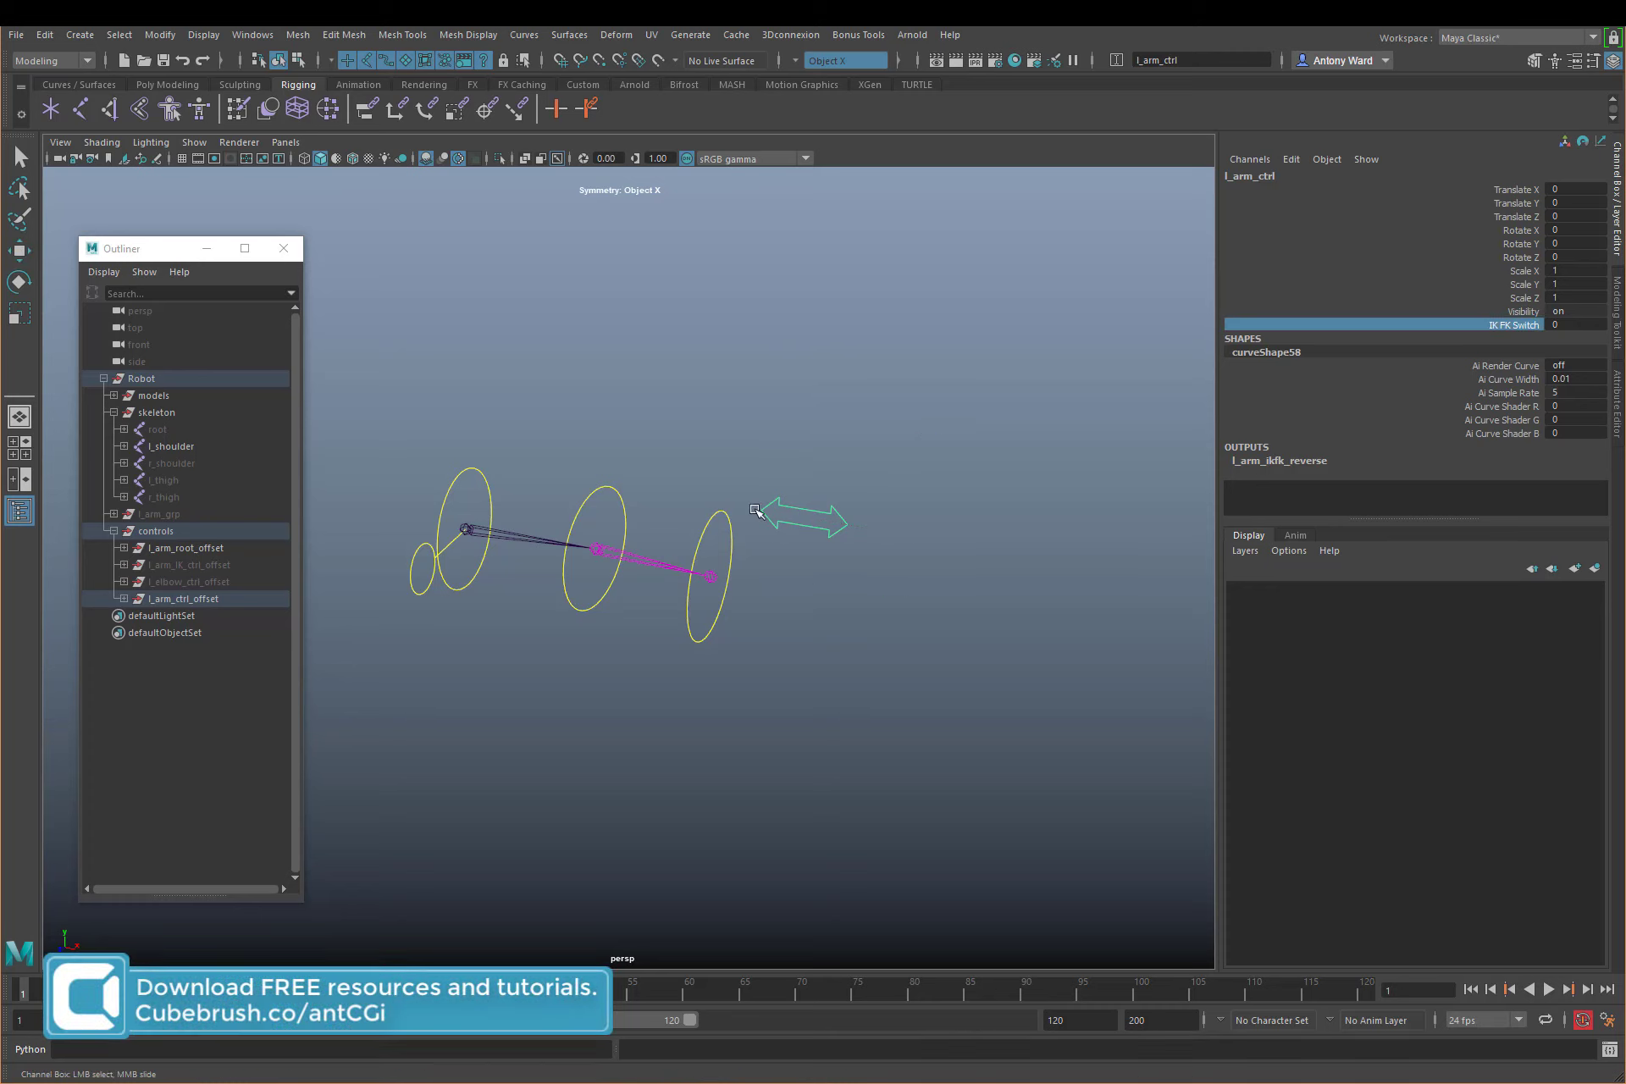
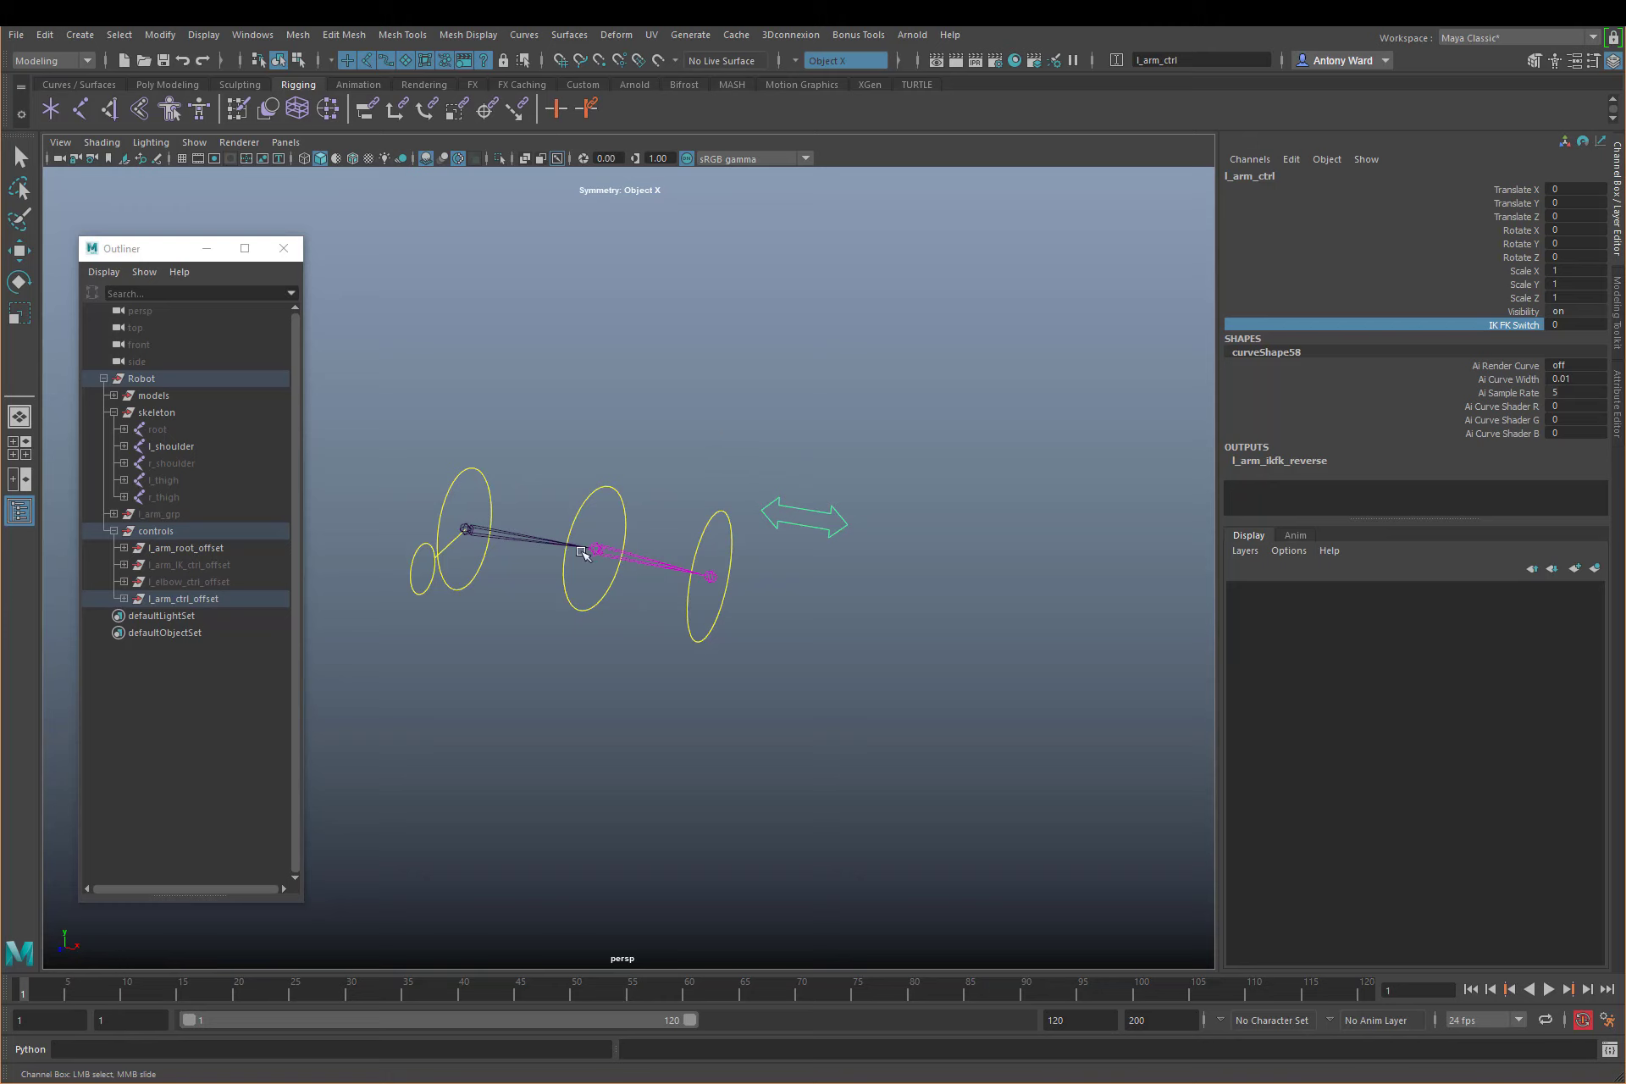
{"action": "middle_click_drag", "start_coordinate": [704, 409], "coordinate": [776, 432]}
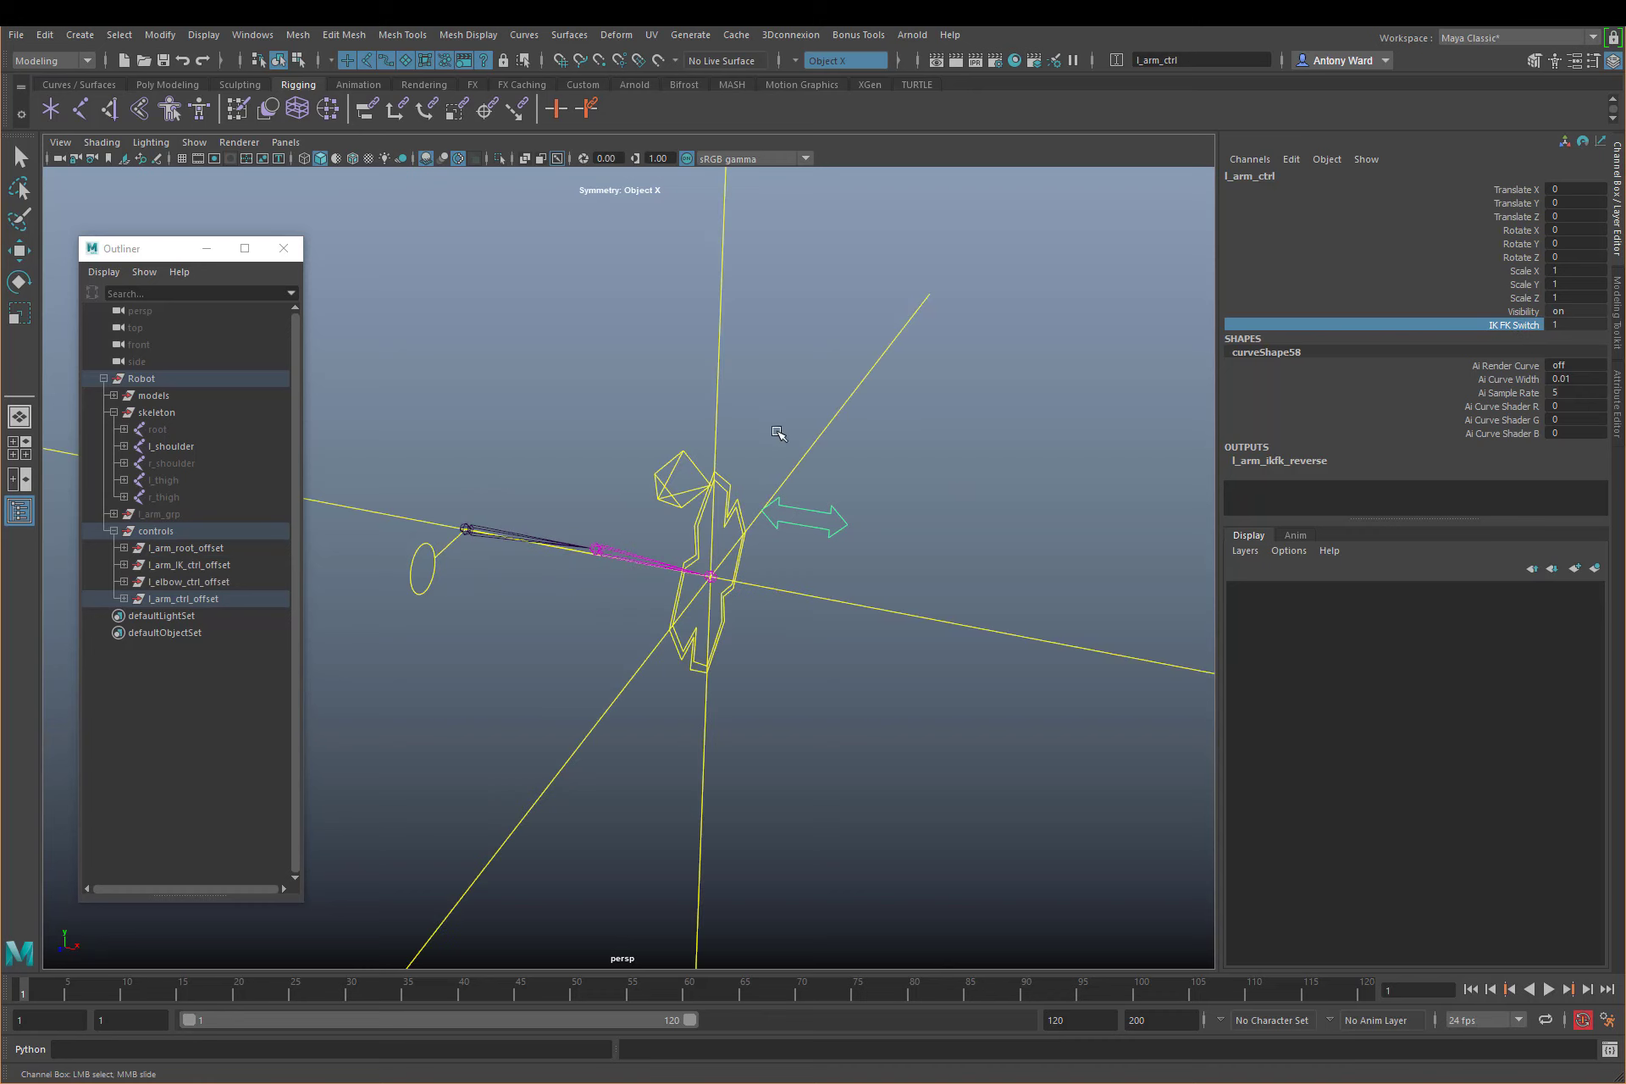
Hide the l_arm_stretchEnd locator and the l_arm_IKHandle at the wrist
{"action": "left_click_drag", "start_coordinate": [1022, 493], "coordinate": [973, 790]}
{"action": "left_click_drag", "start_coordinate": [1084, 589], "coordinate": [1072, 798]}
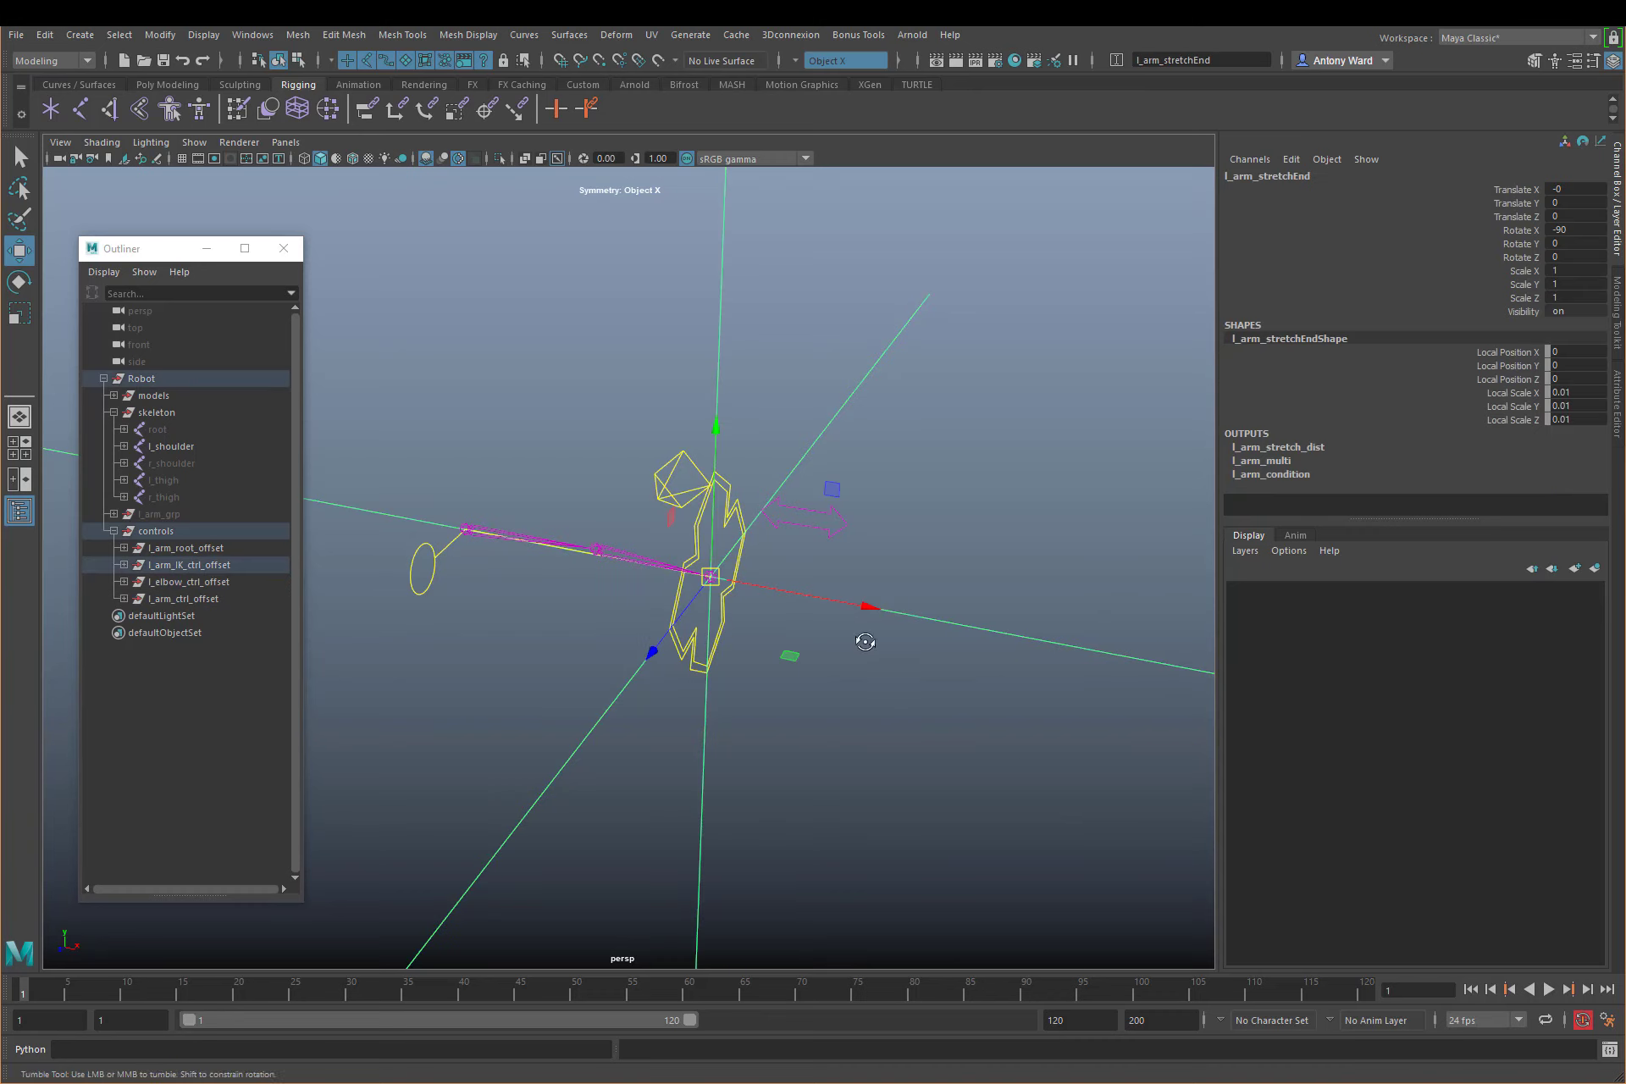
{"action": "right_click_drag", "start_coordinate": [864, 643], "coordinate": [678, 640], "text": "alt"}
{"action": "left_click_drag", "start_coordinate": [687, 640], "coordinate": [677, 639], "text": "alt"}
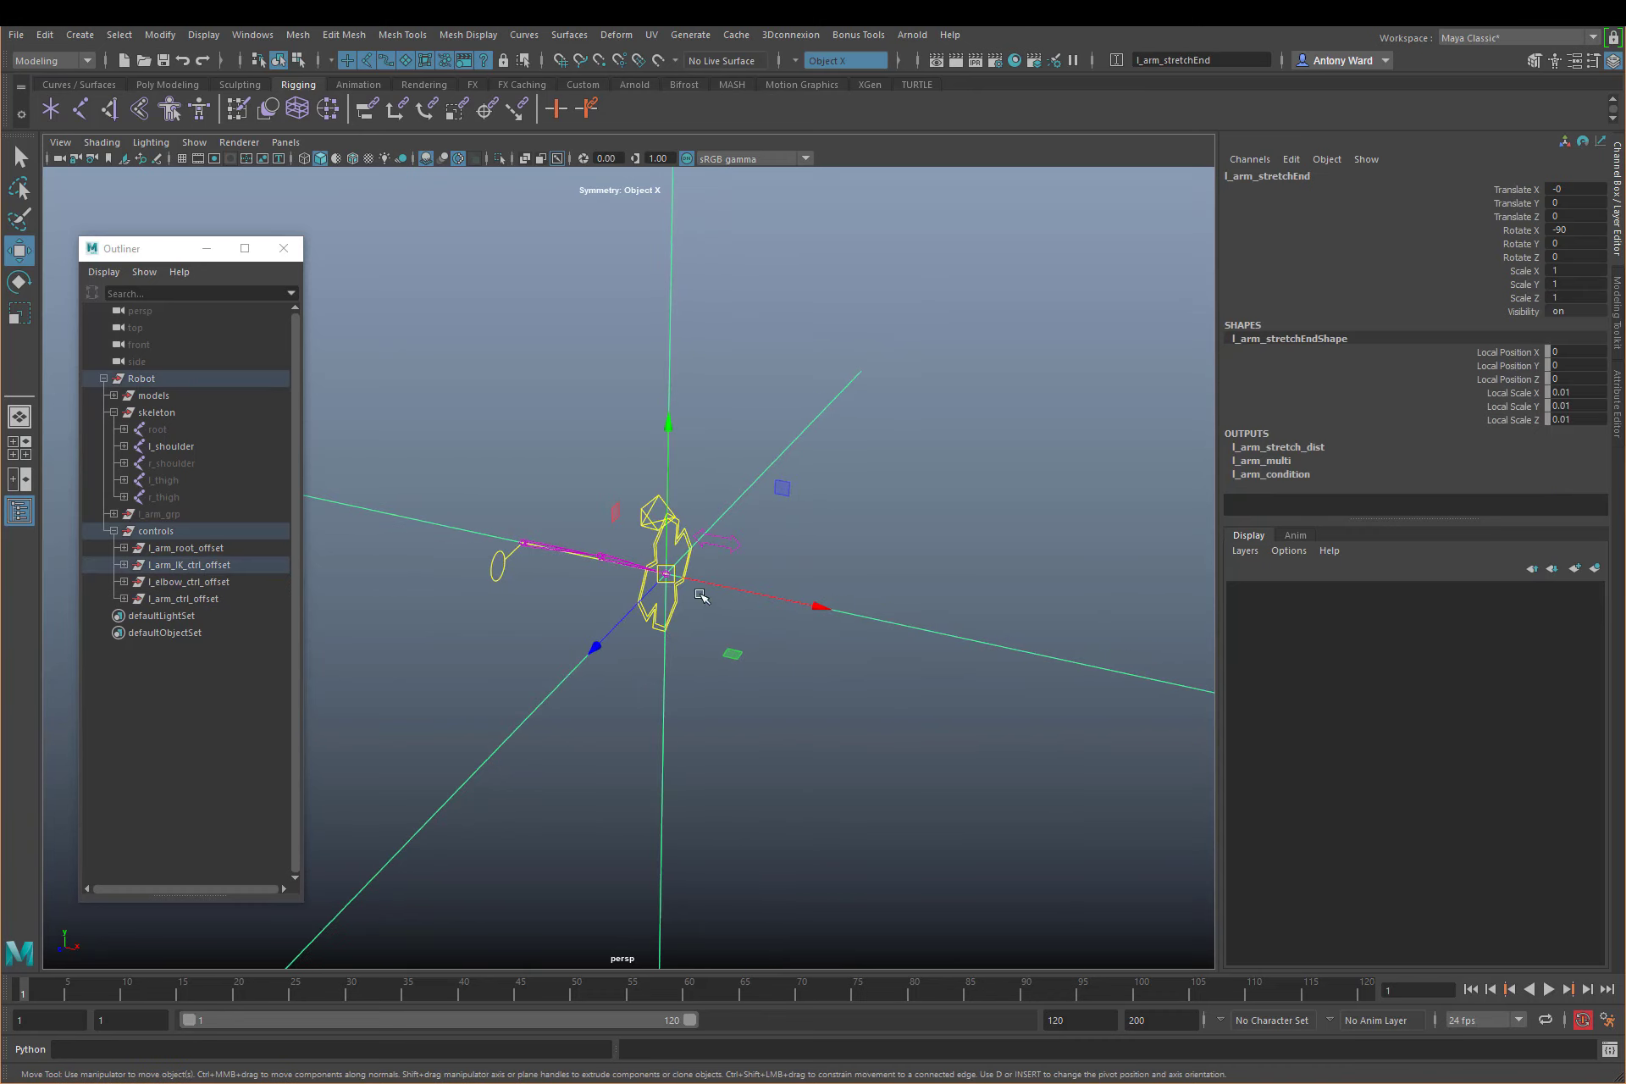
{"action": "key", "text": "ctrl+h"}
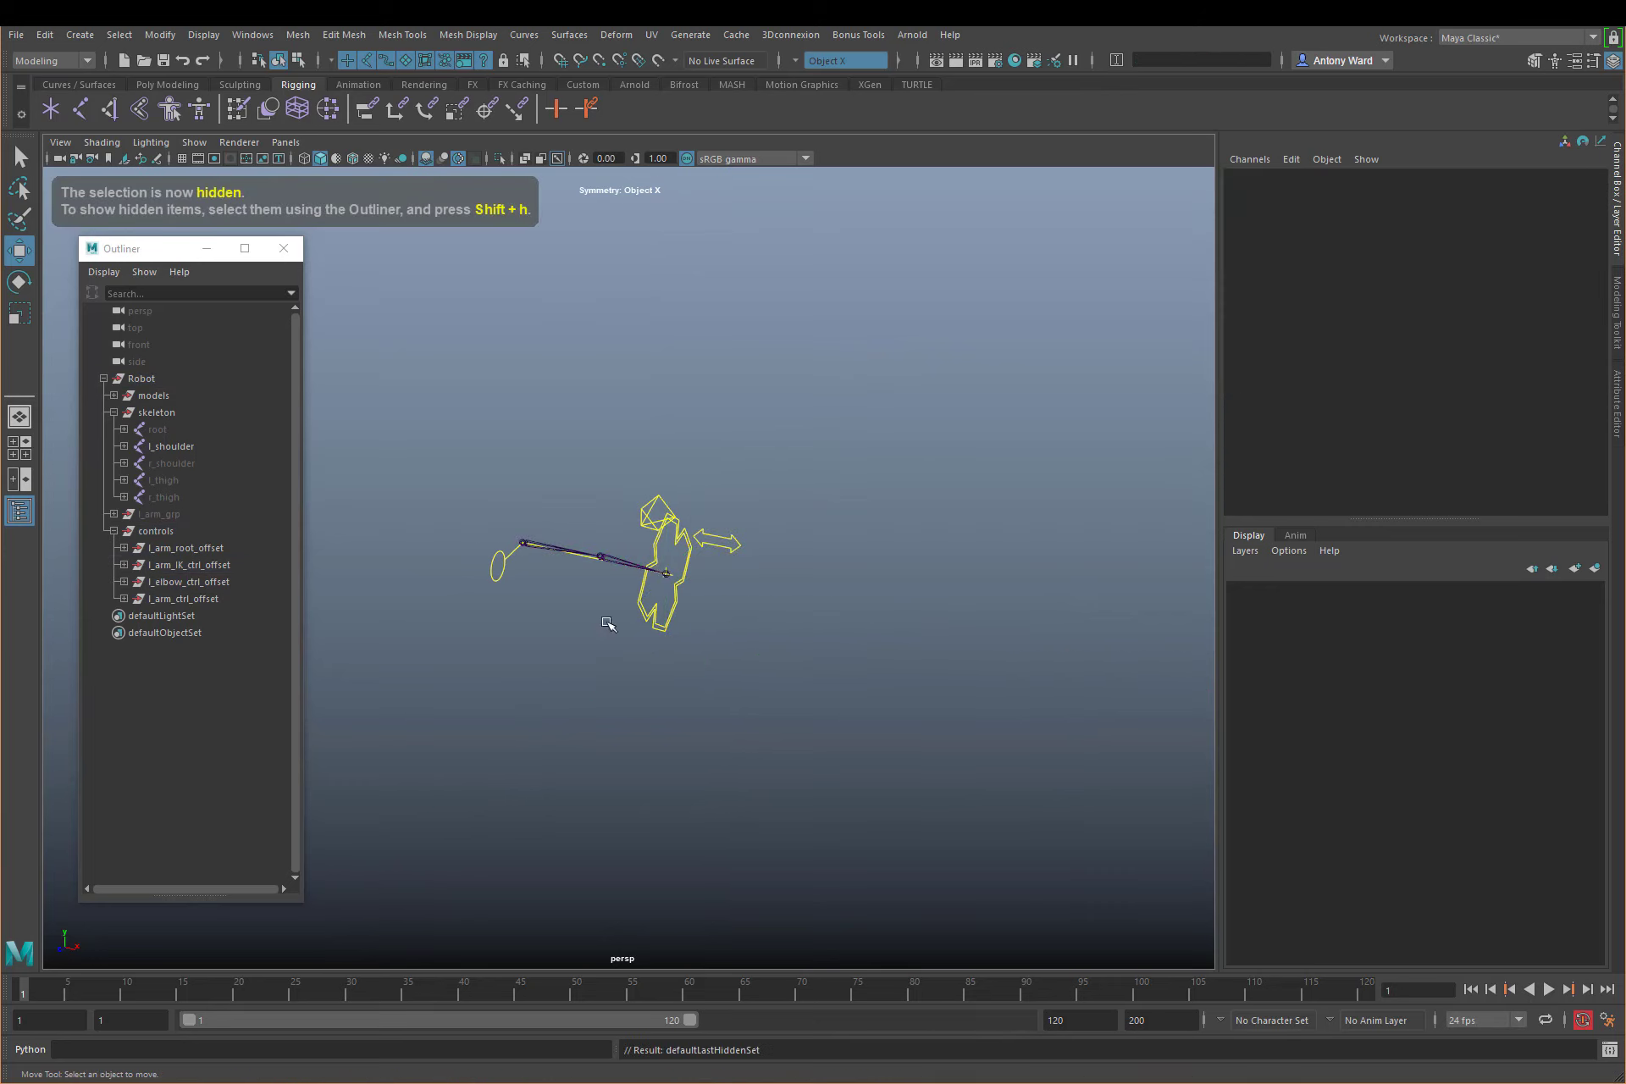
{"action": "right_click_drag", "start_coordinate": [551, 625], "coordinate": [872, 605], "text": "alt"}
{"action": "left_click", "coordinate": [755, 595]}
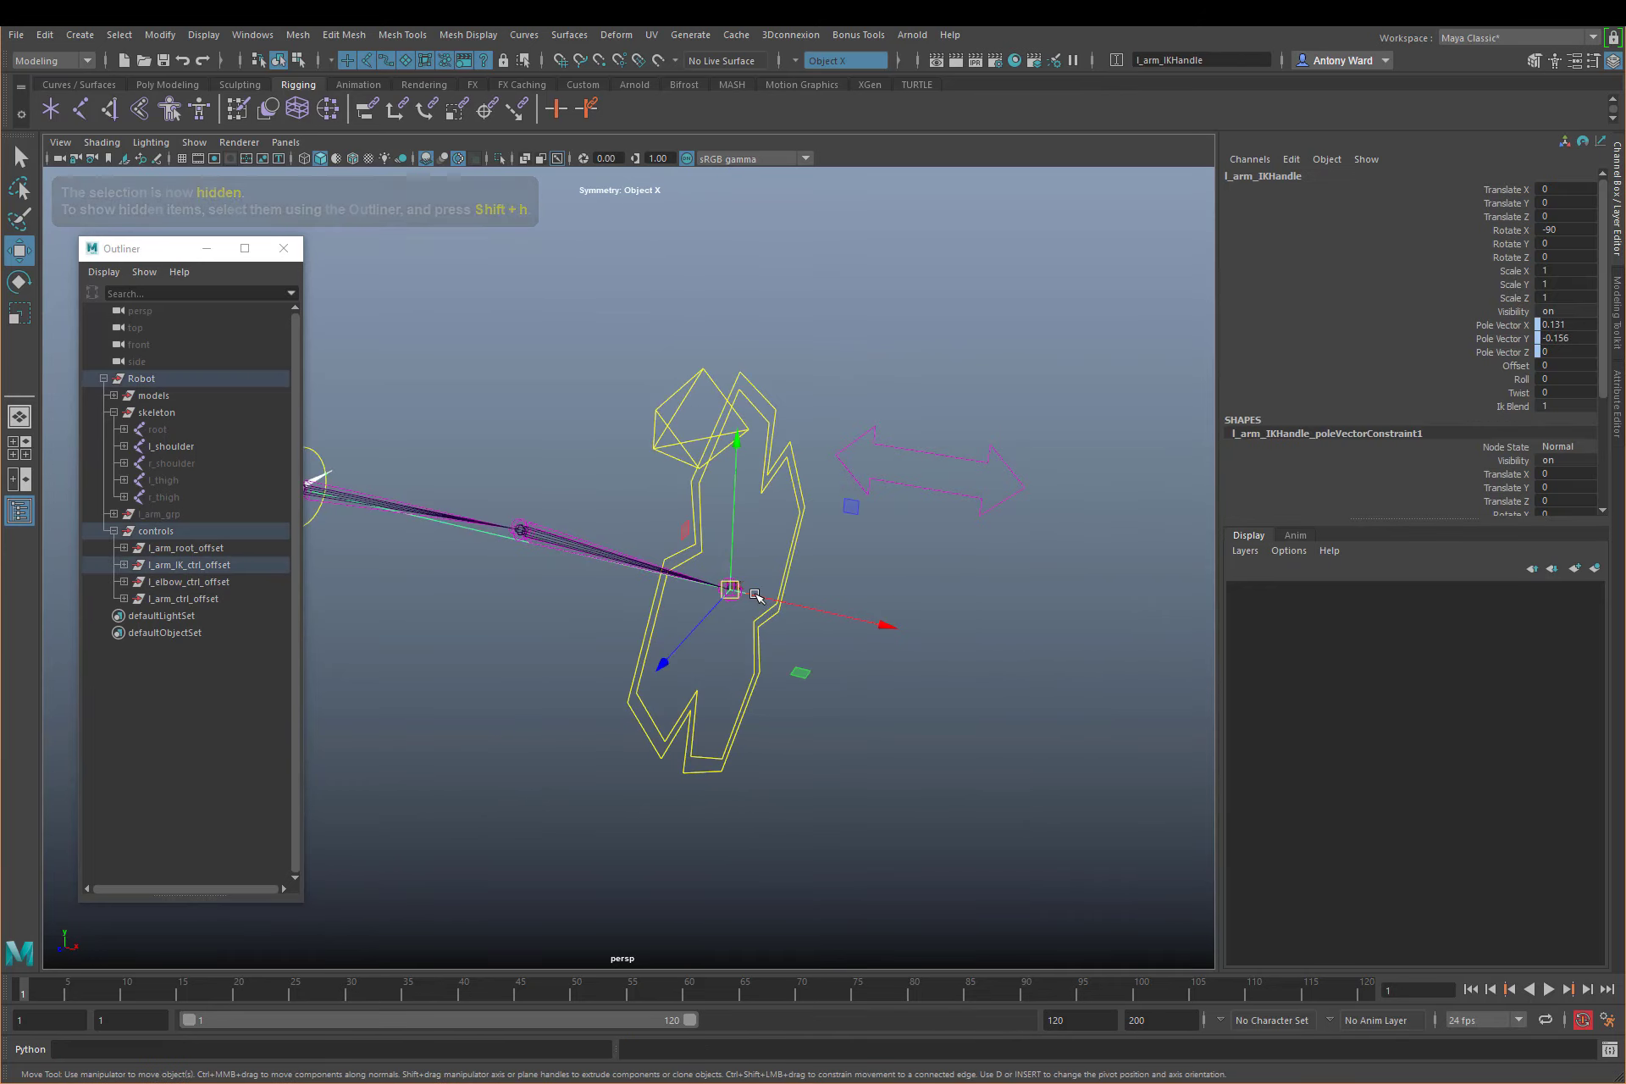
{"action": "key", "text": "ctrl+h"}
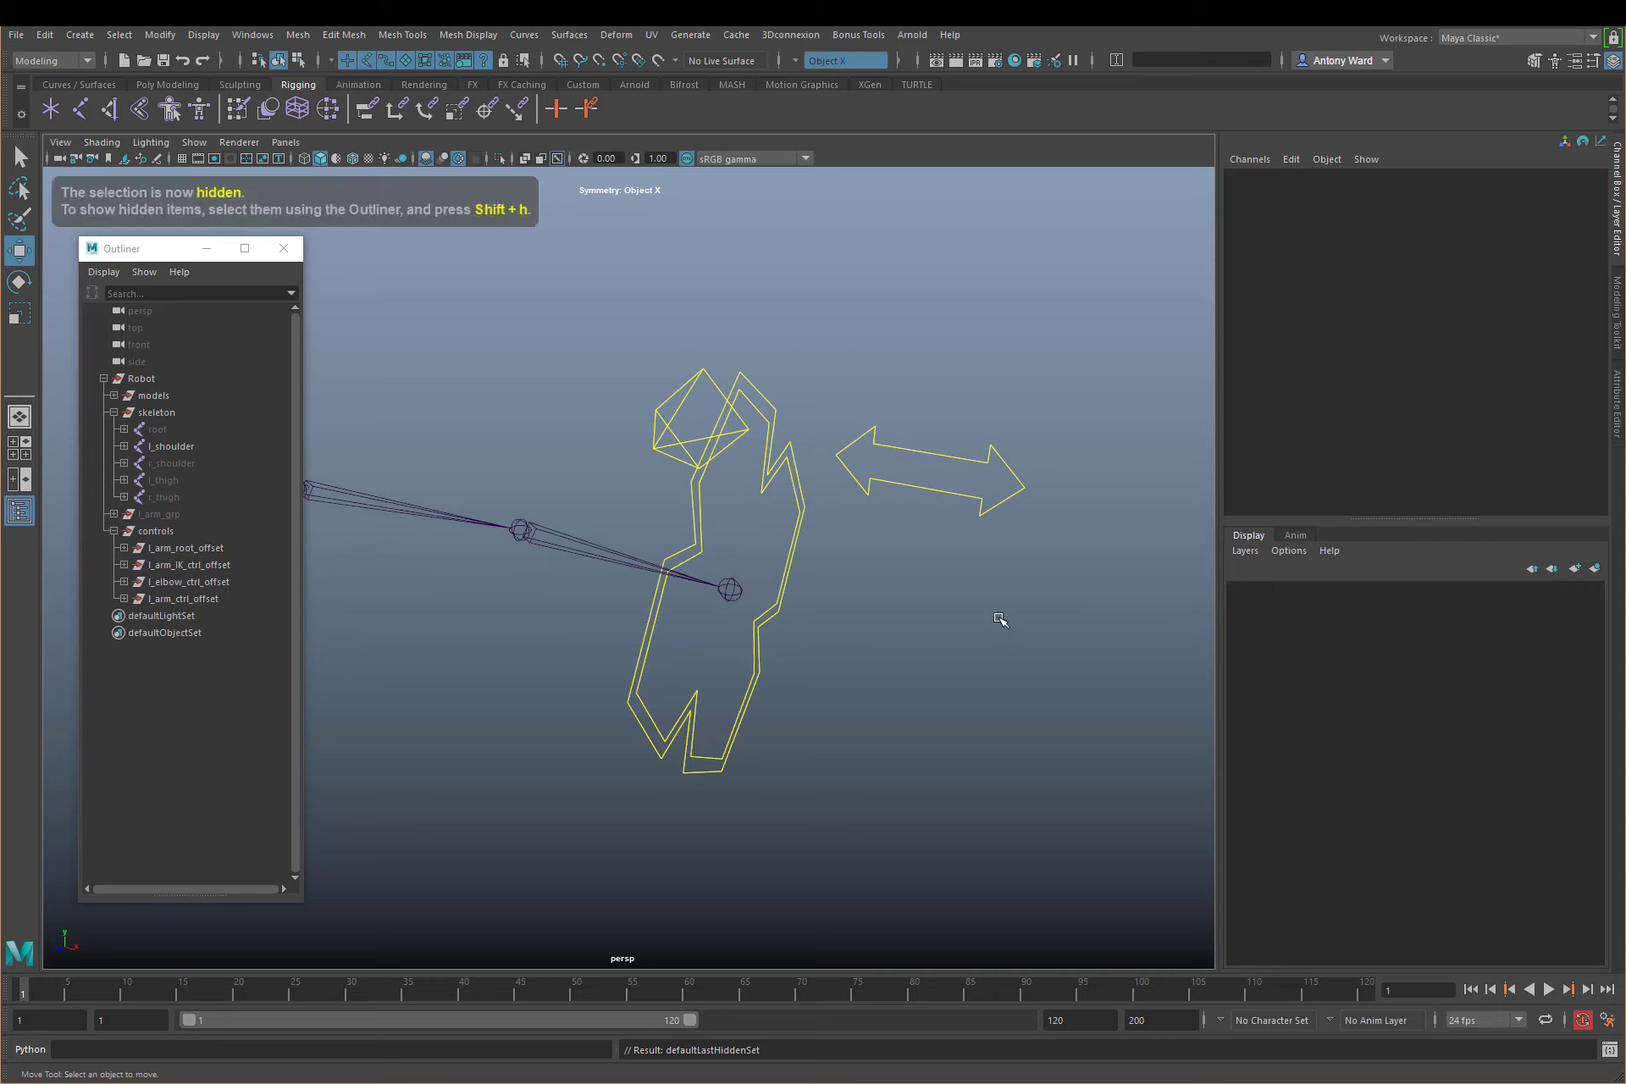
Collapse the controls and skeleton groups in the Outliner
{"action": "right_click_drag", "start_coordinate": [997, 616], "coordinate": [824, 583], "text": "alt"}
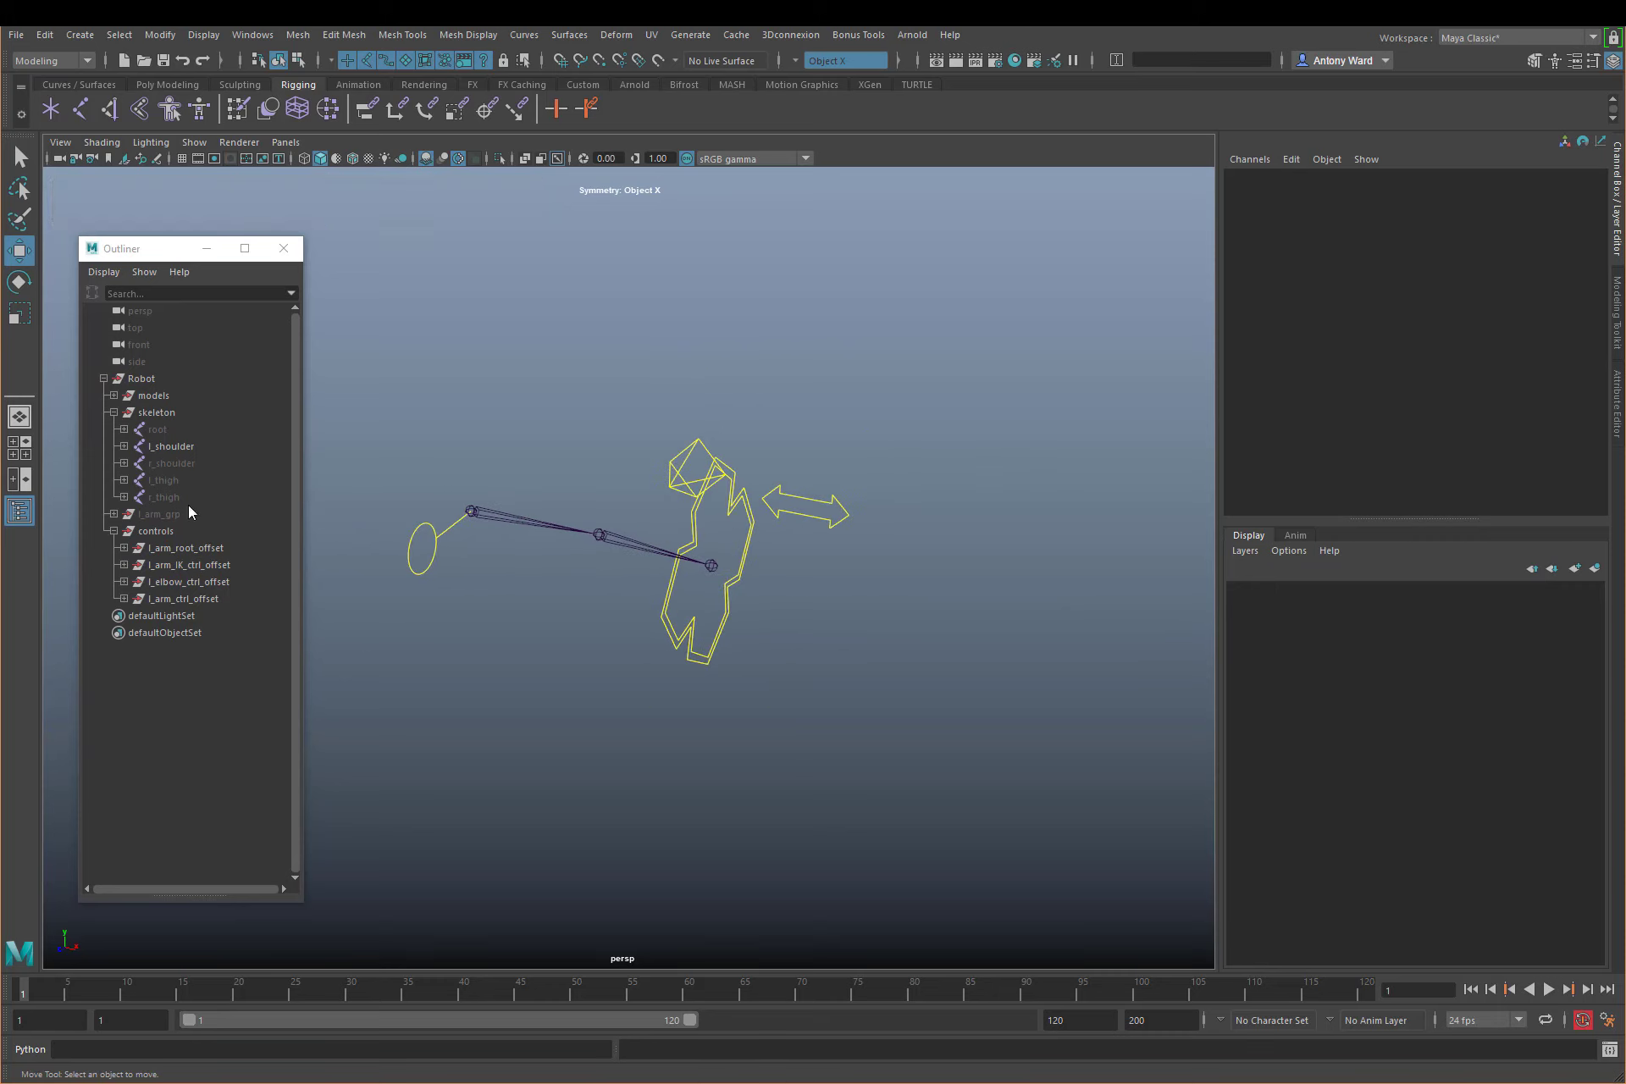
{"action": "left_click", "coordinate": [114, 530]}
{"action": "left_click", "coordinate": [114, 412]}
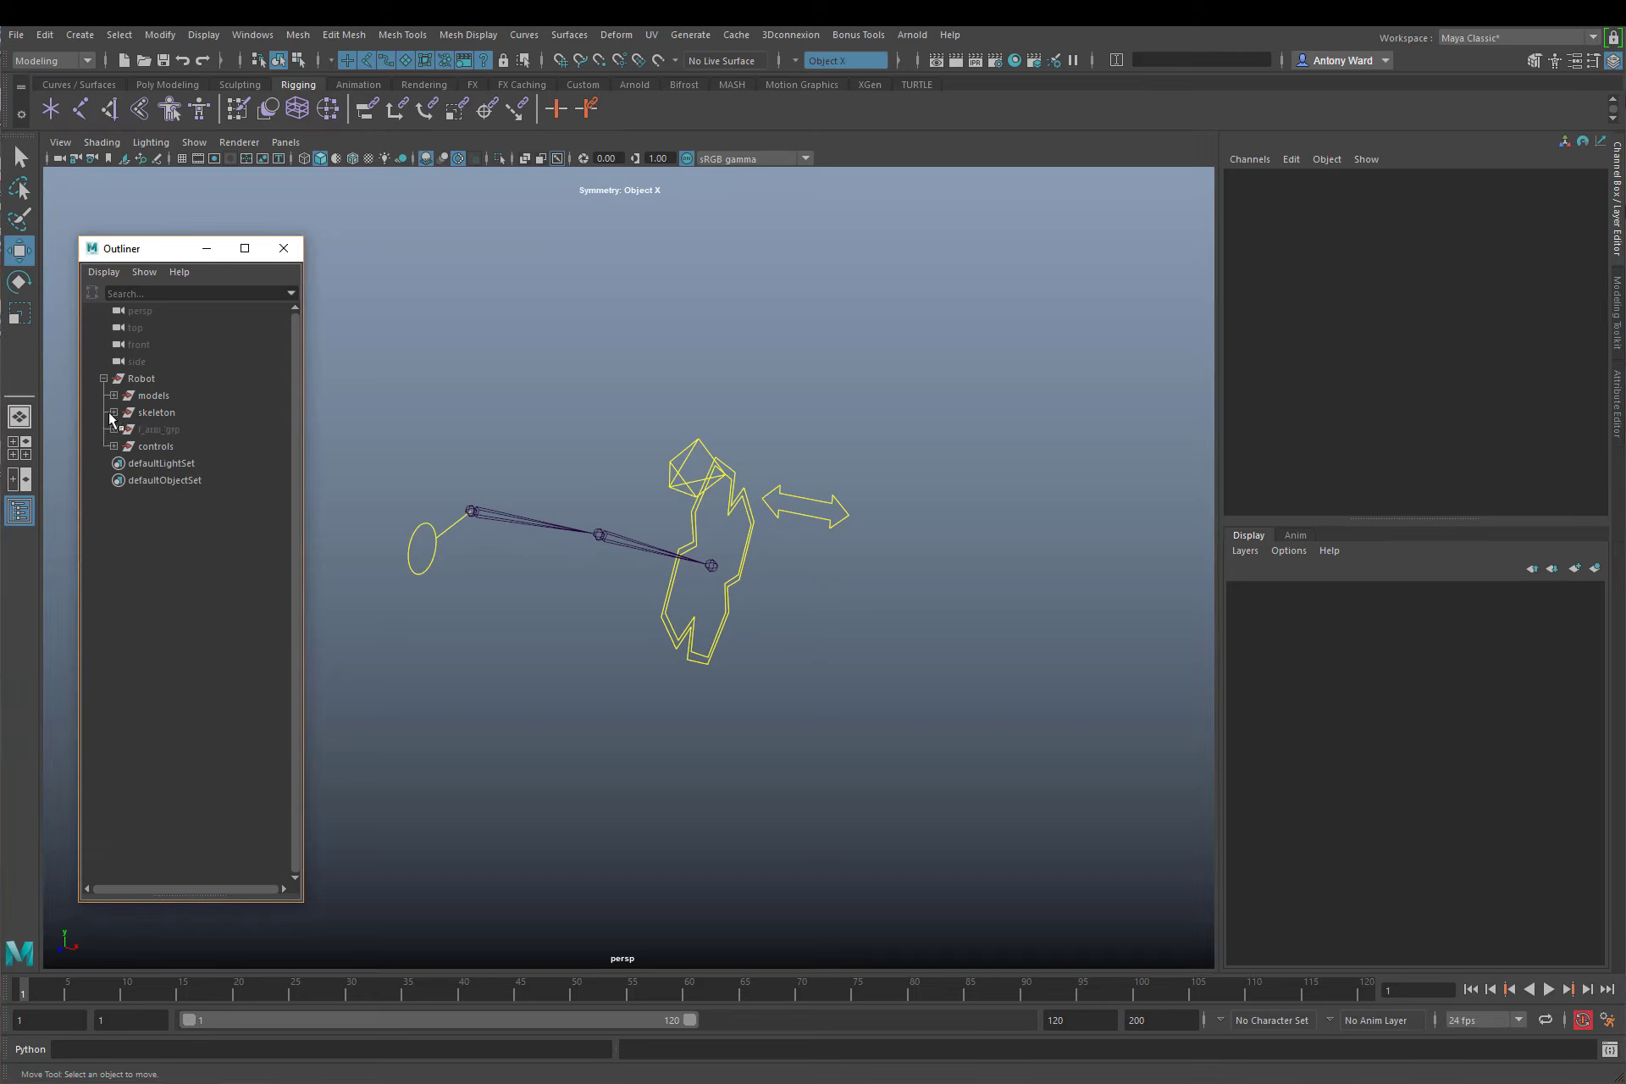
Show the robot's polygon models in the perspective view together with the left arm joints and controls
{"action": "left_click_drag", "start_coordinate": [860, 711], "coordinate": [878, 642], "text": "alt"}
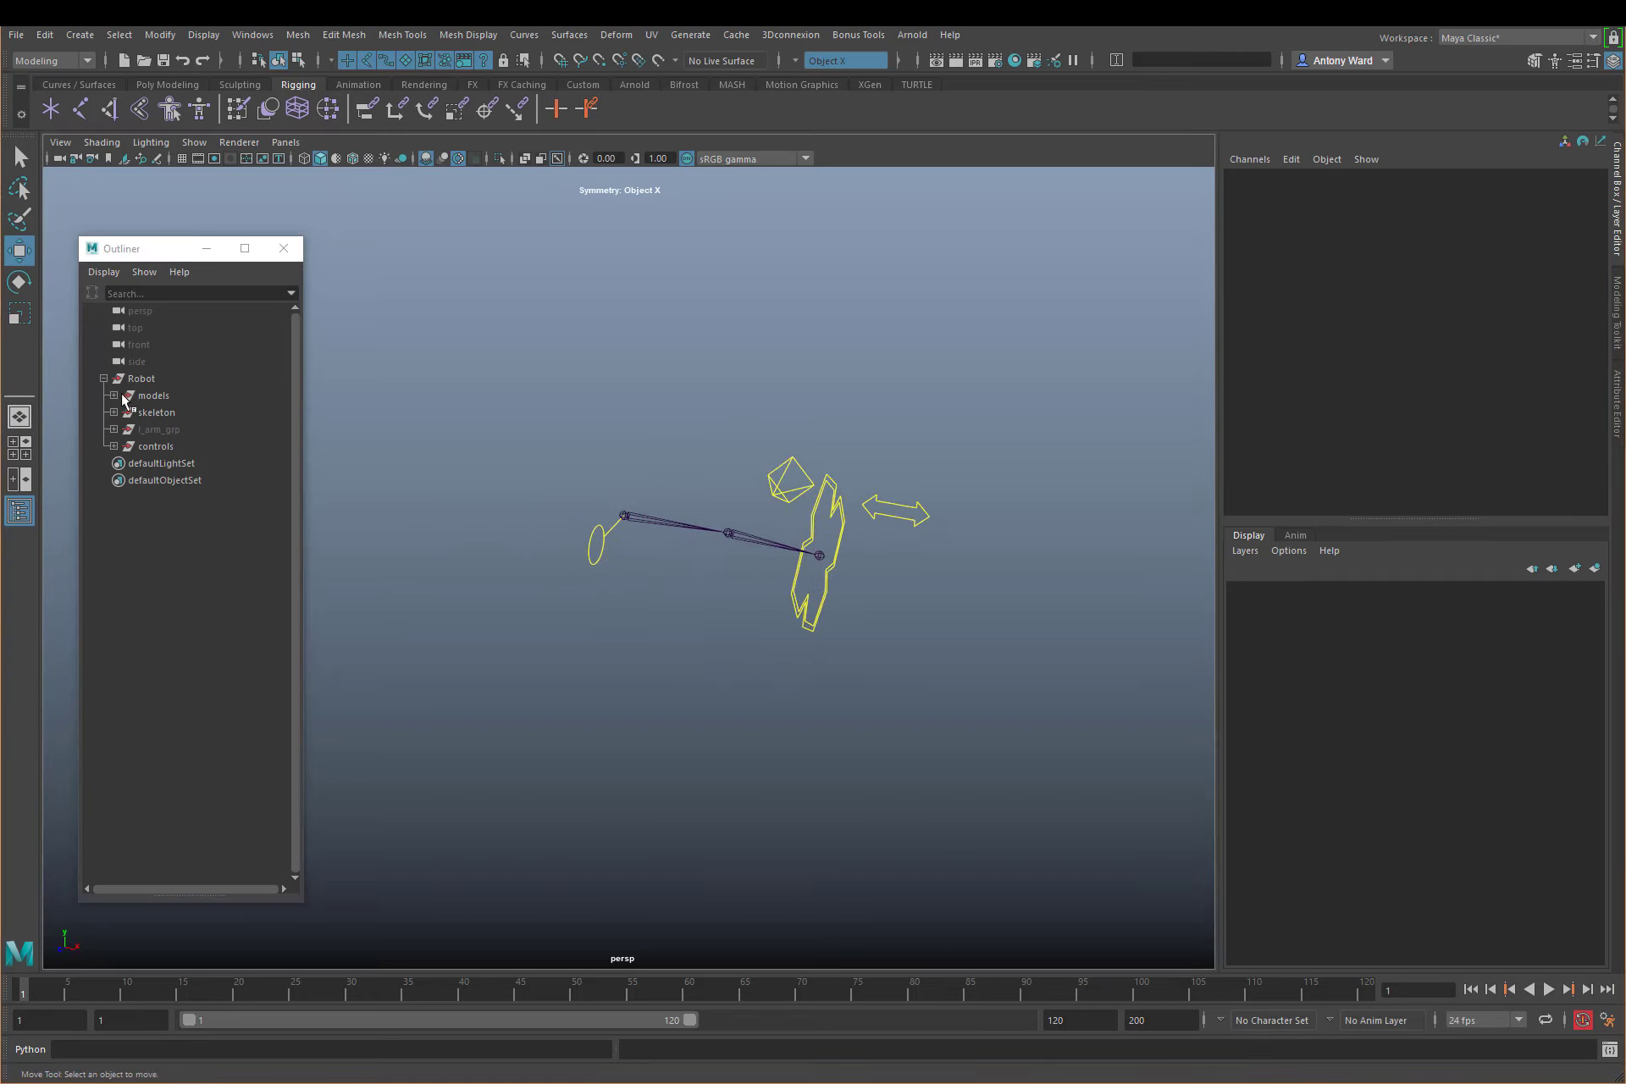
{"action": "left_click", "coordinate": [194, 142]}
{"action": "left_click", "coordinate": [217, 310]}
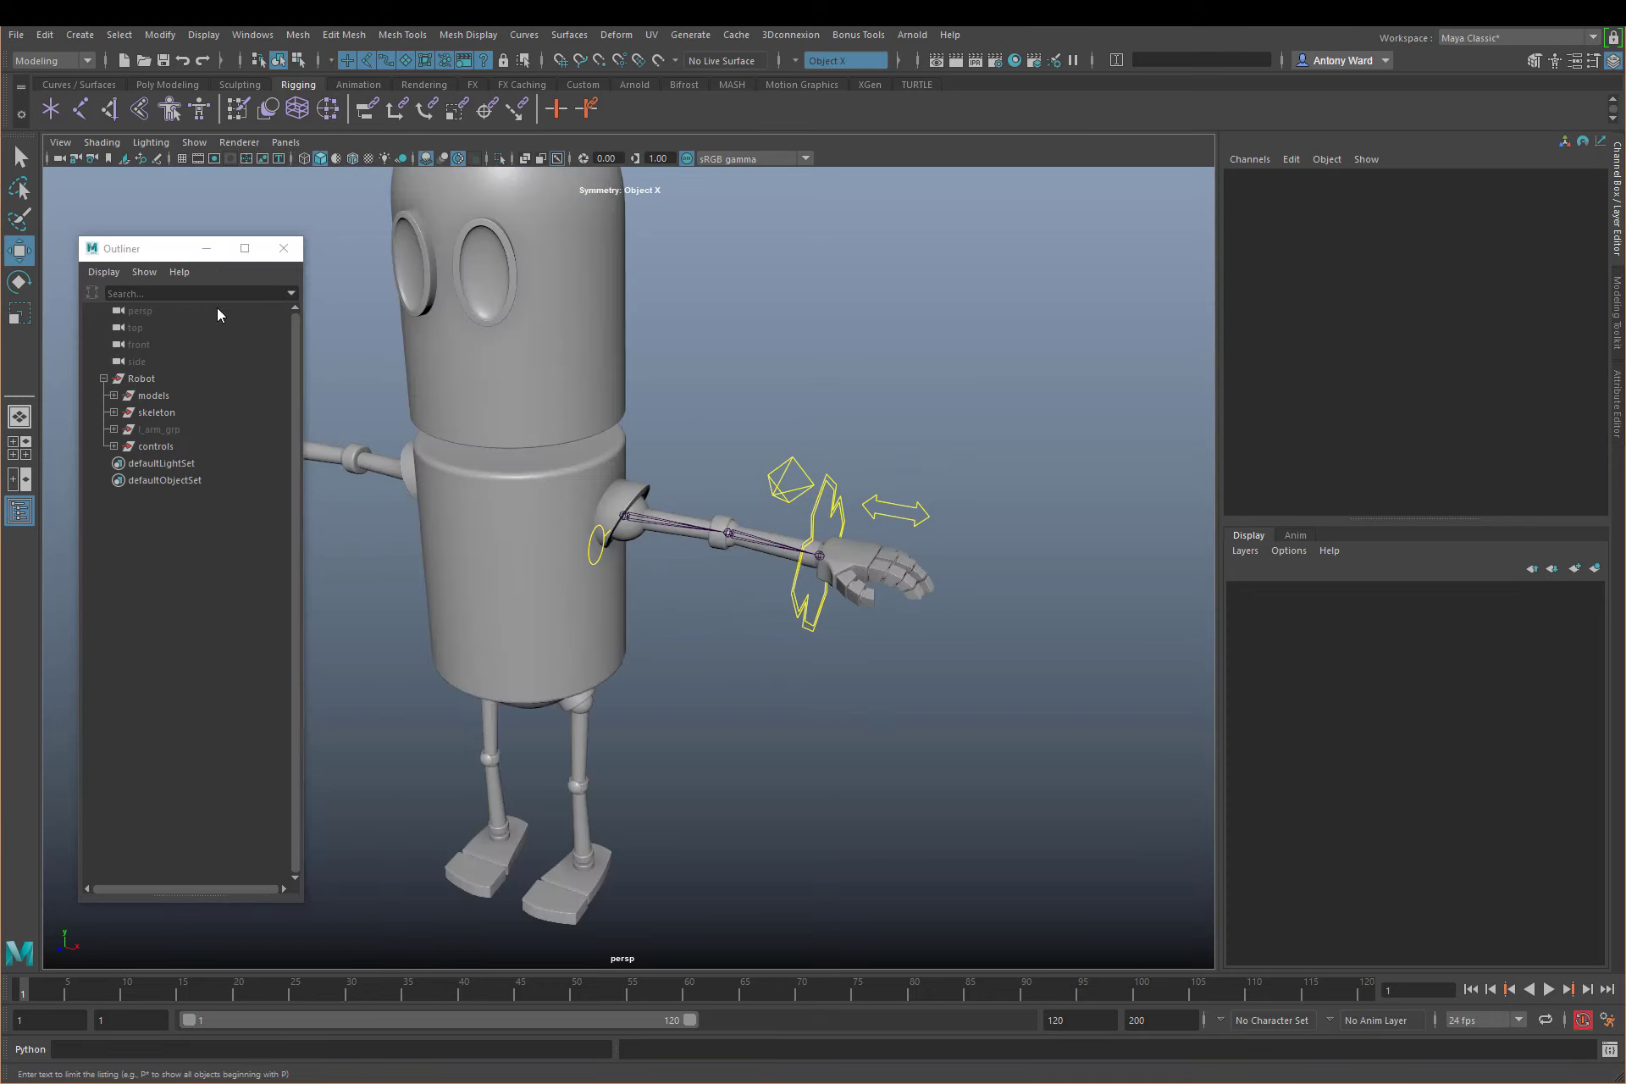
{"action": "left_click_drag", "start_coordinate": [997, 615], "coordinate": [591, 455], "text": "alt"}
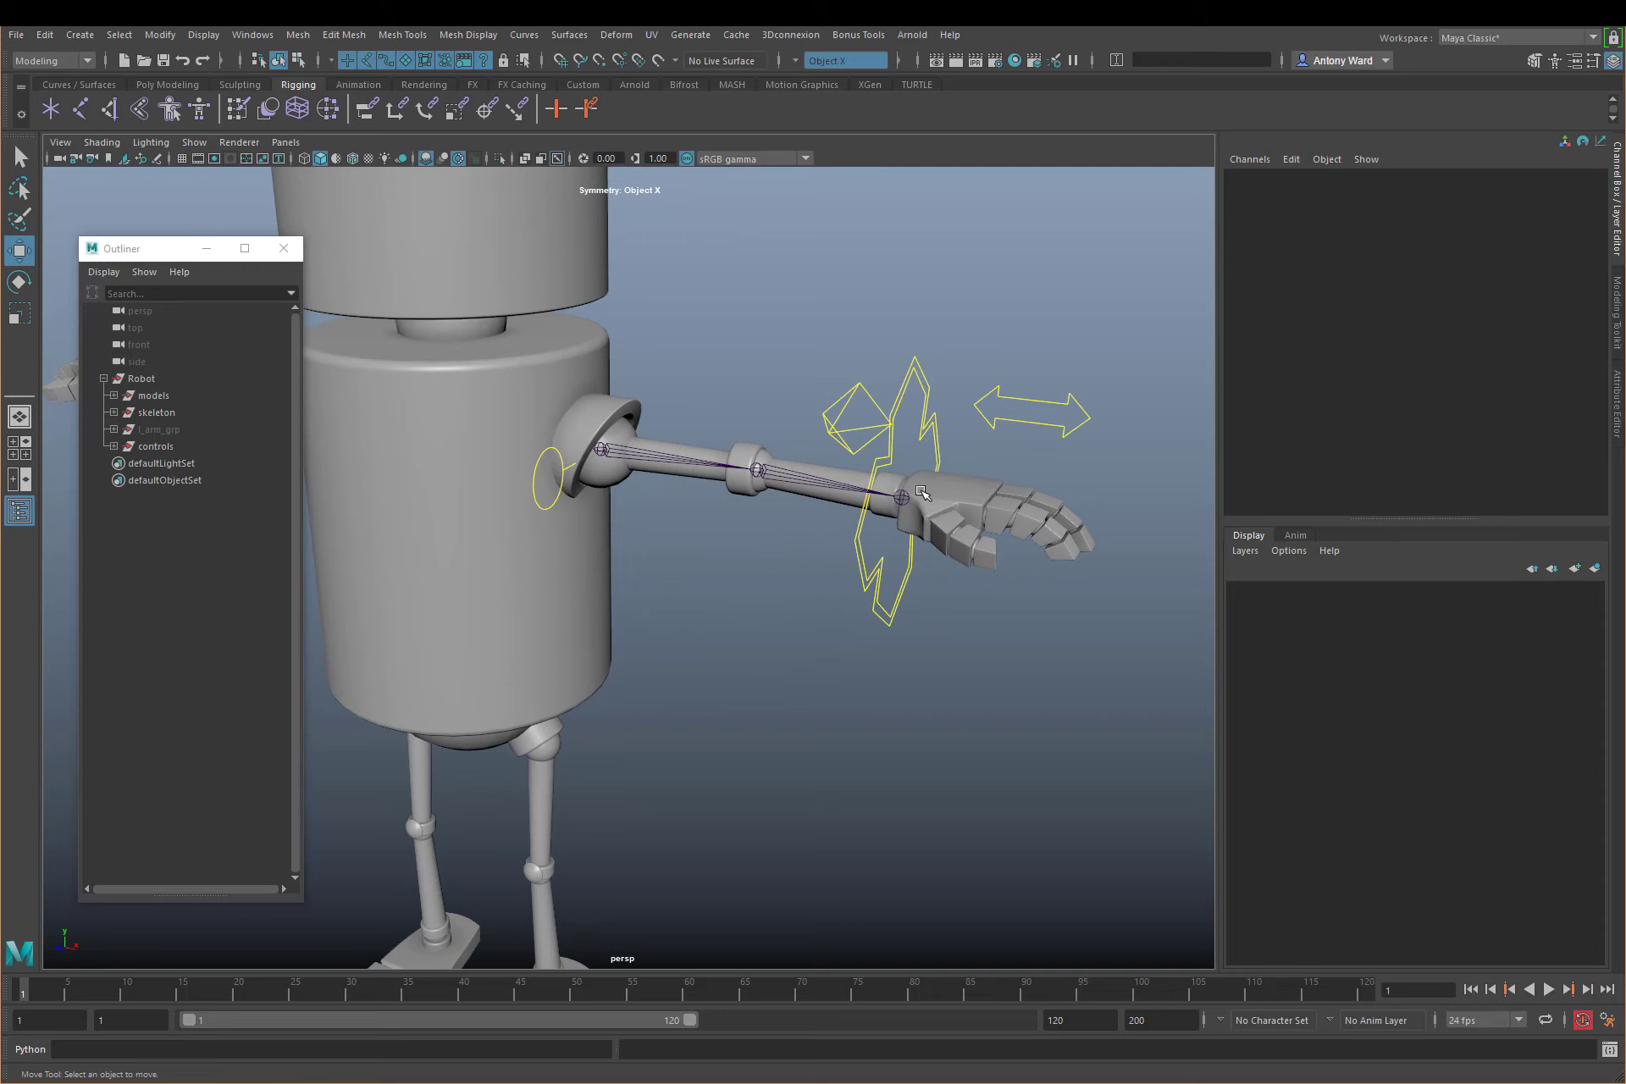
Try out l_arm_IK_ctrl at the robot's left wrist, undo the change, and clear the selection
{"action": "left_click", "coordinate": [935, 436]}
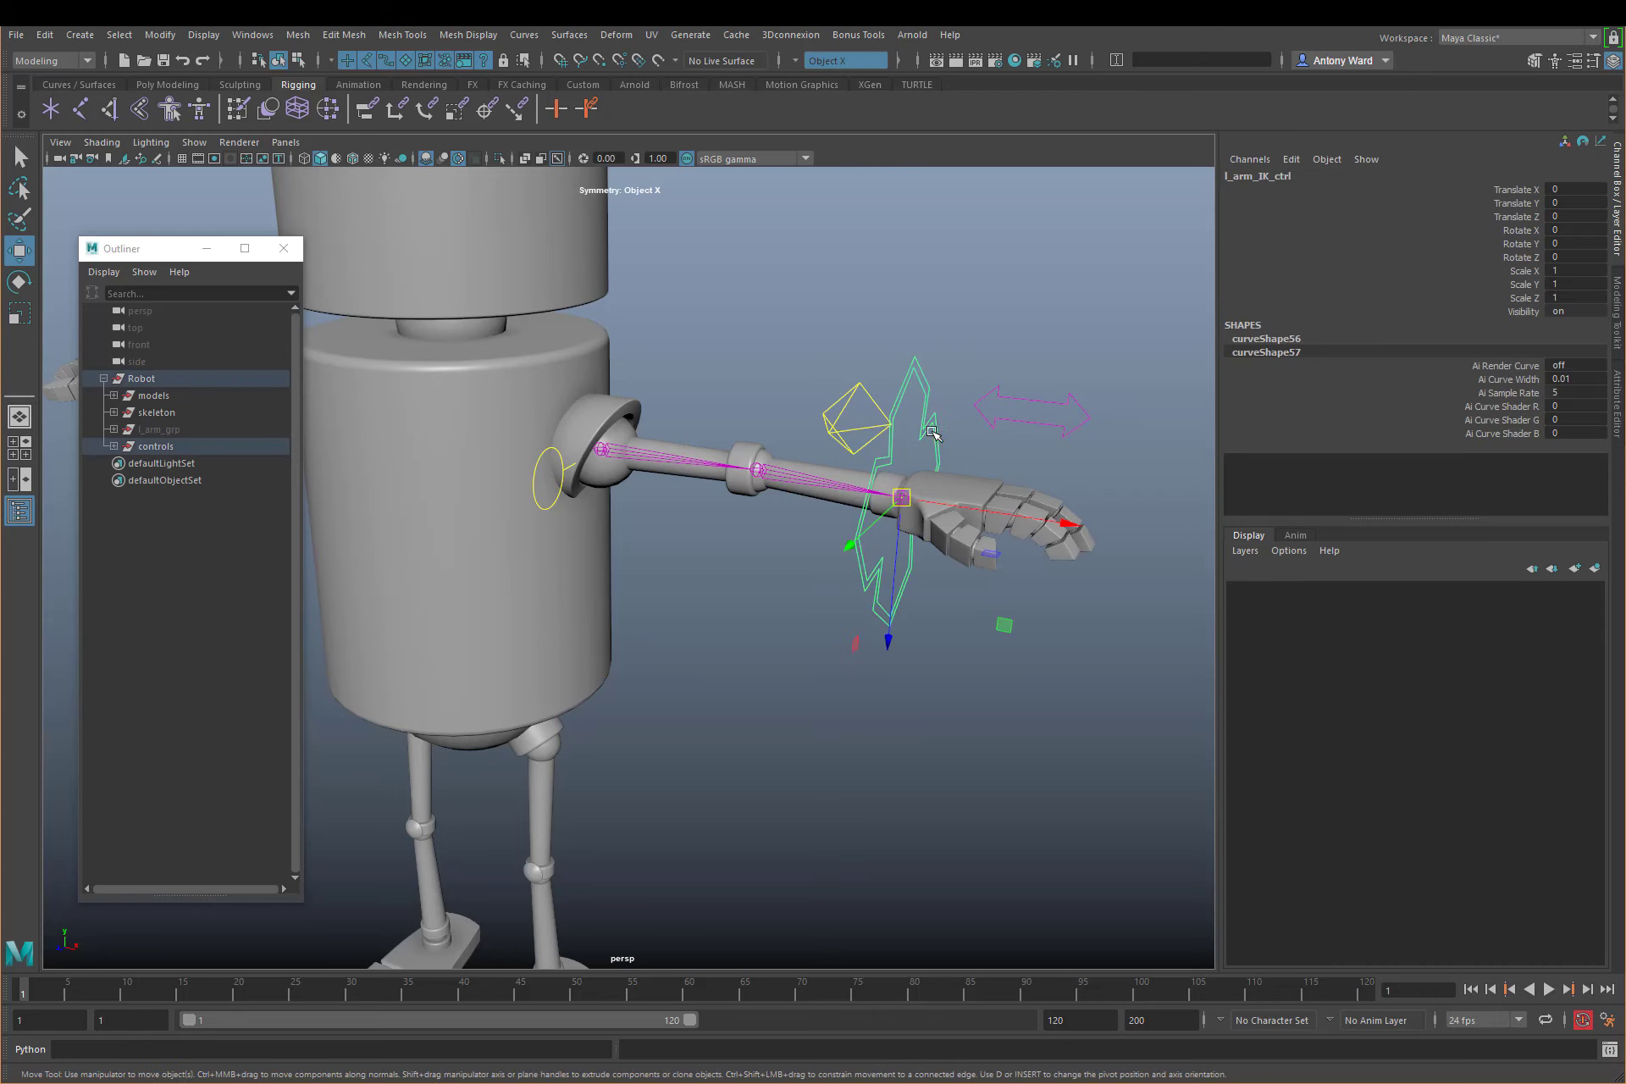
{"action": "left_click_drag", "start_coordinate": [935, 436], "coordinate": [971, 352], "text": "alt"}
{"action": "key", "text": "ctrl+z"}
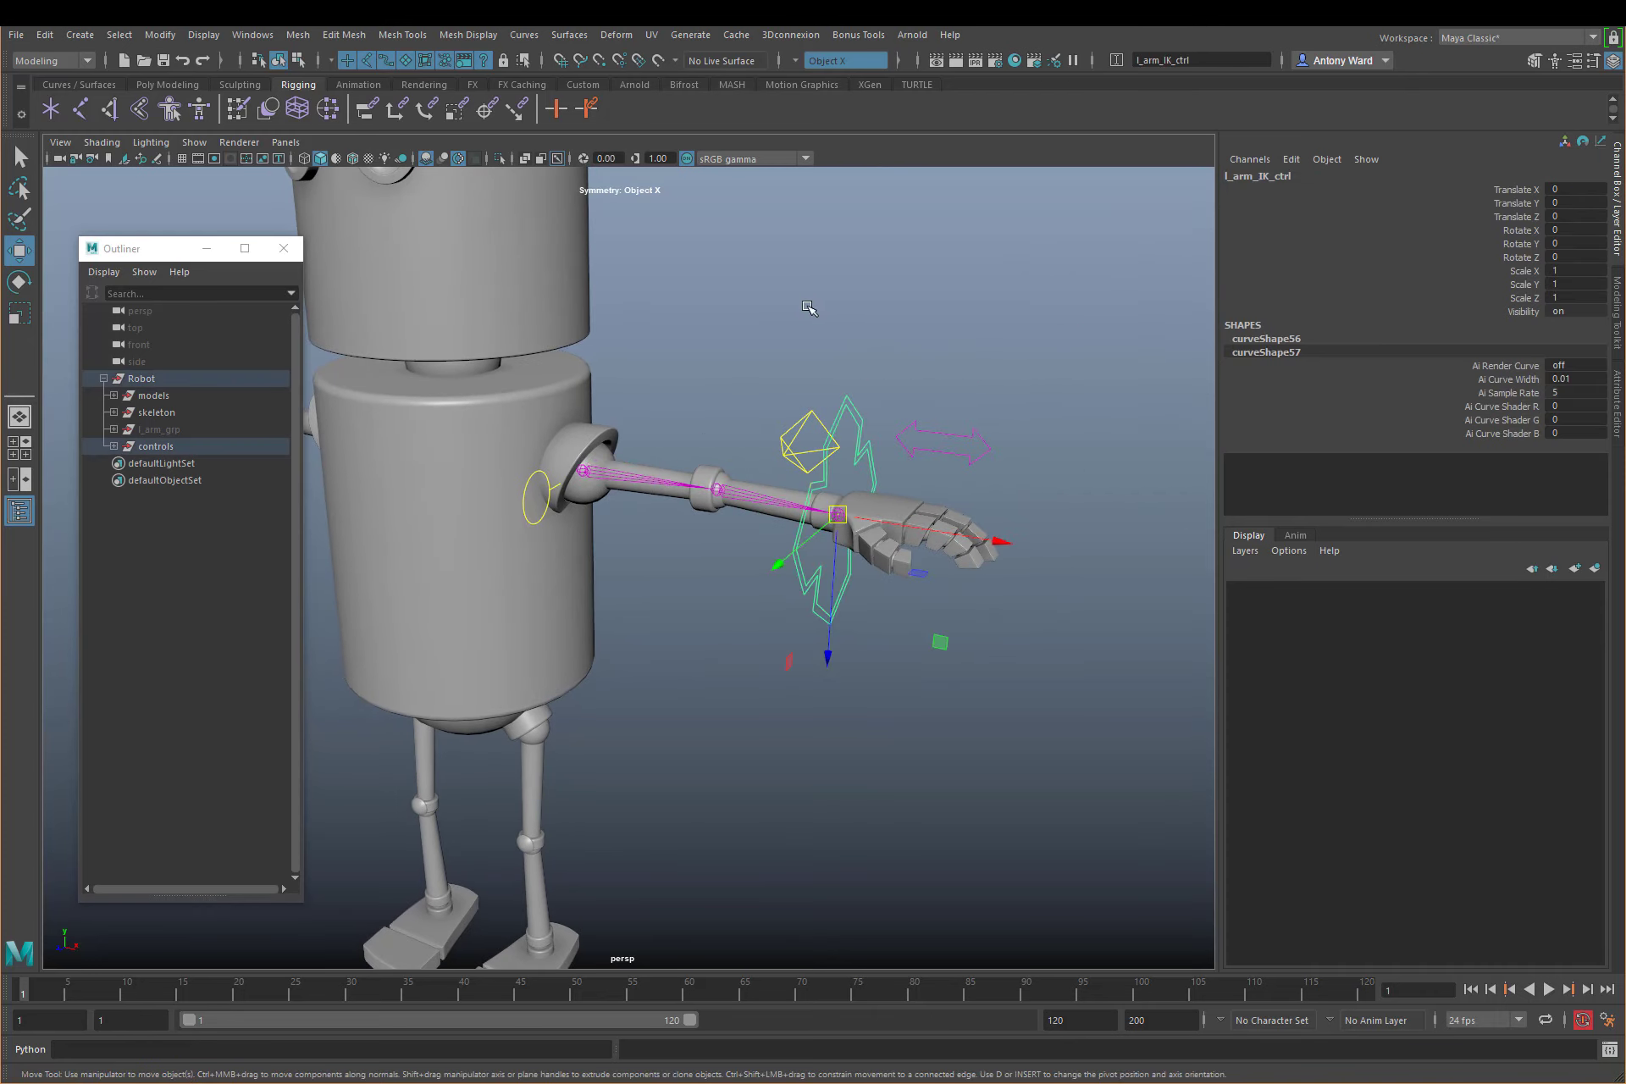
{"action": "left_click", "coordinate": [810, 307]}
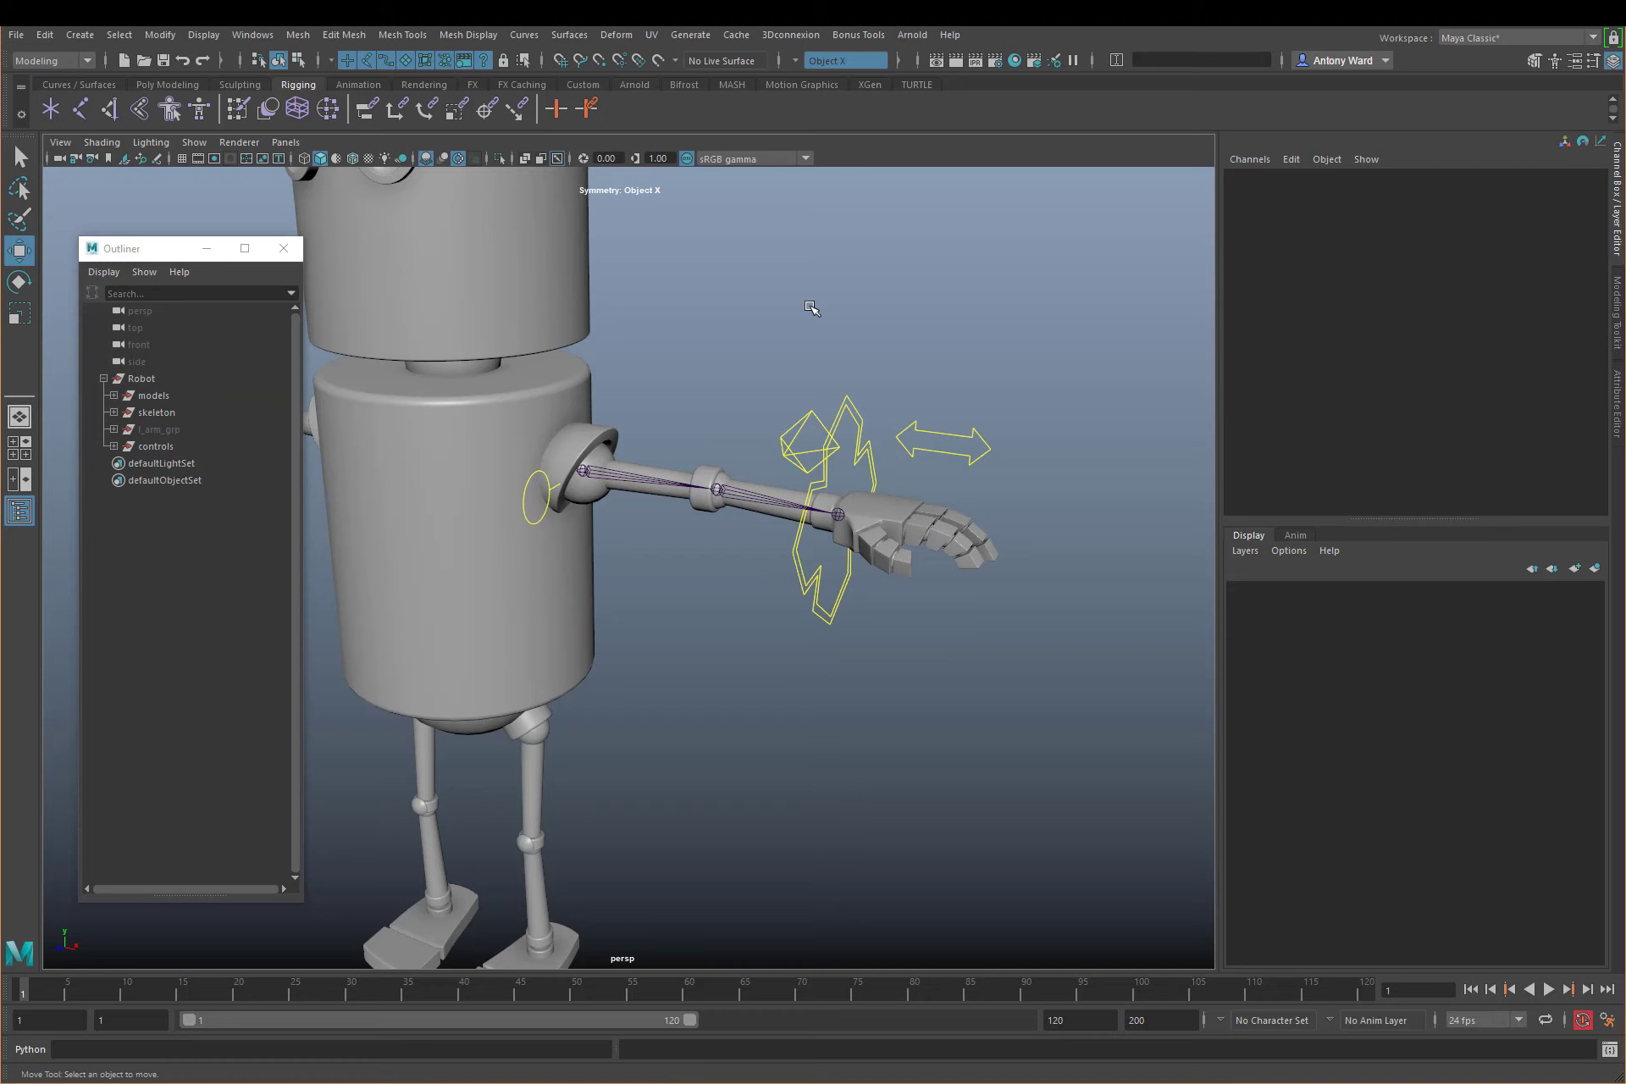